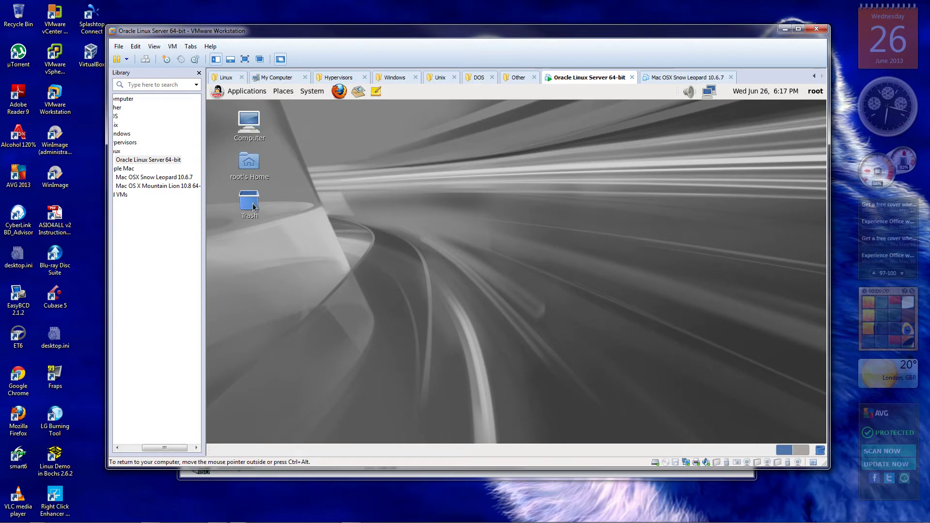
Launch Virtual Machine Manager from Applications > System Tools in the Oracle Linux guest
left_click(242, 92)
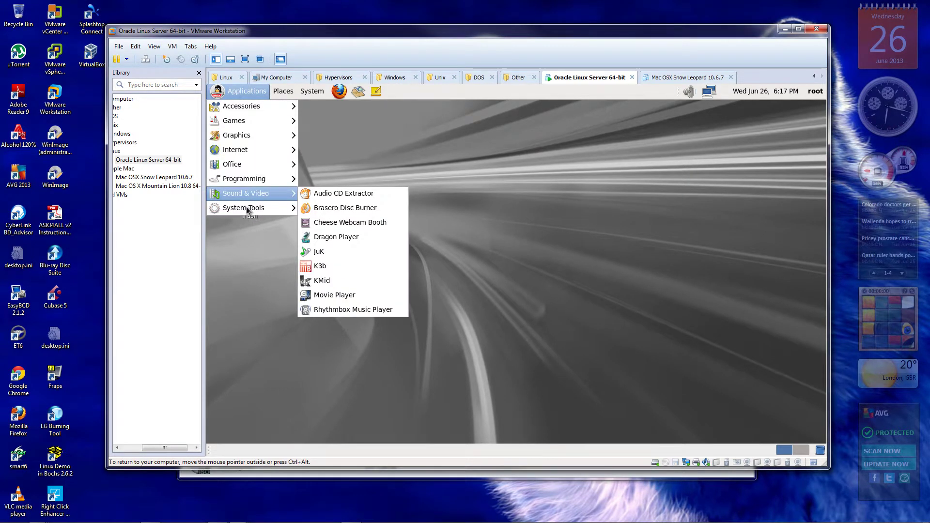
mouse_move(236, 210)
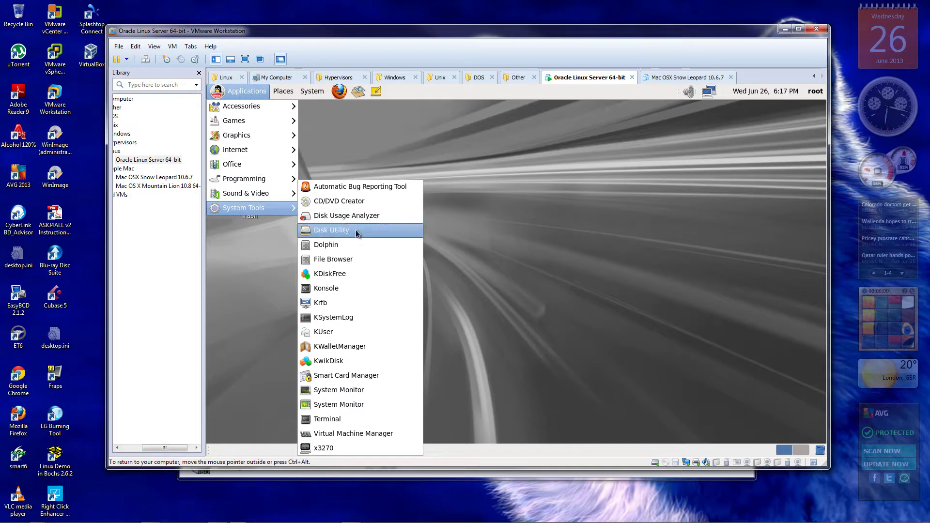
left_click(353, 435)
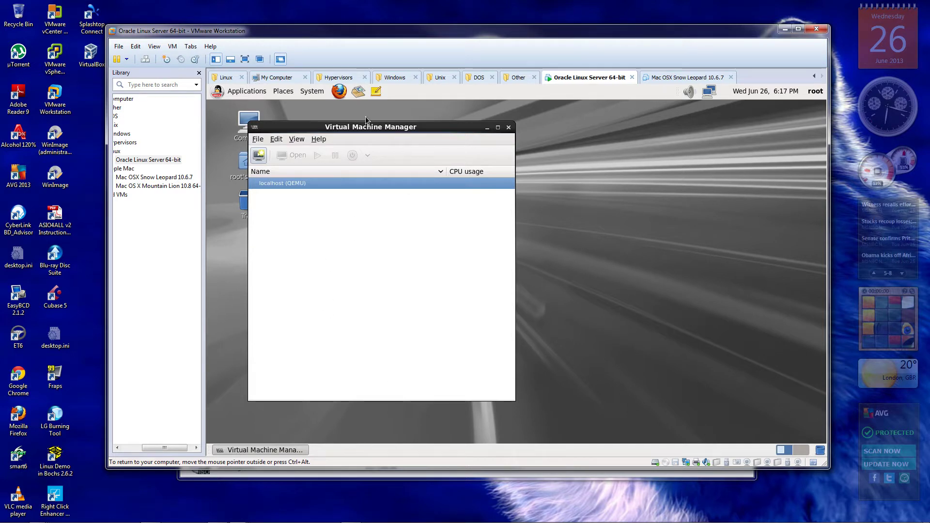
Move the Virtual Machine Manager window toward the centre of the desktop
left_click_drag(381, 130, 465, 135)
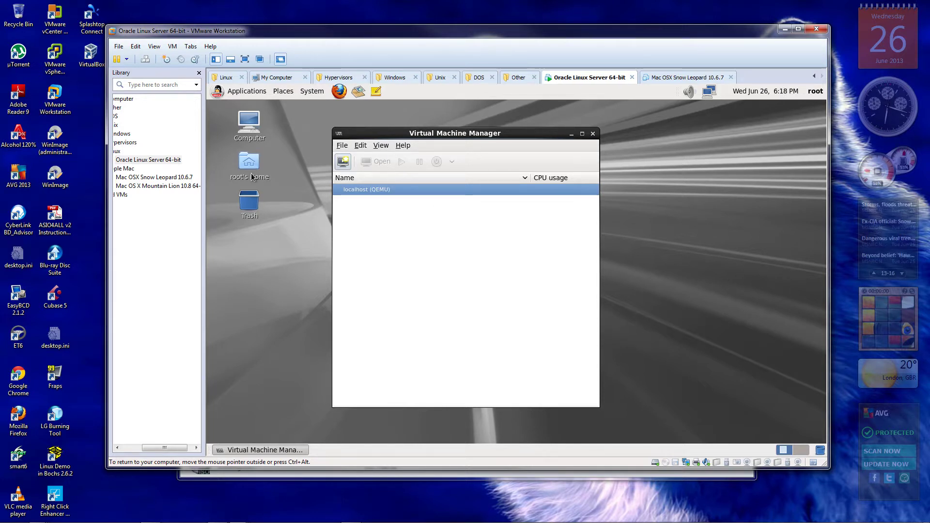
left_click(339, 134)
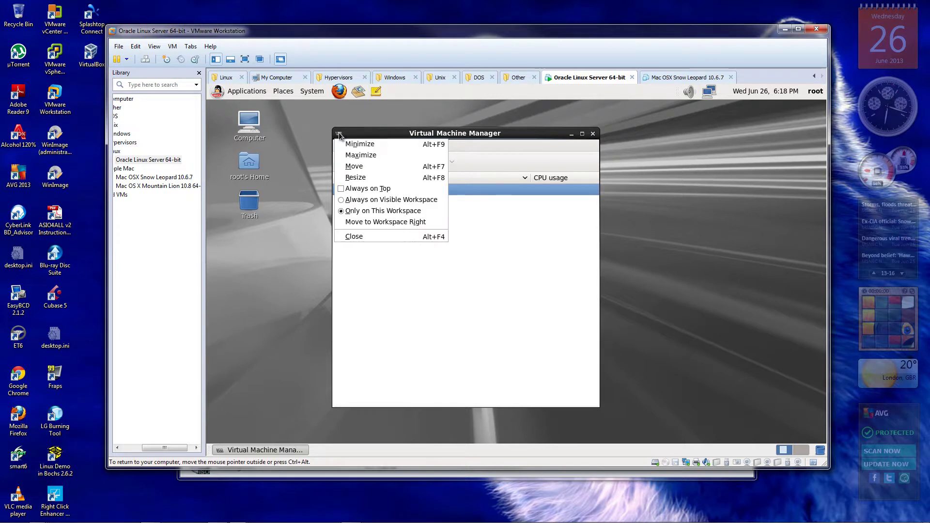
left_click(388, 283)
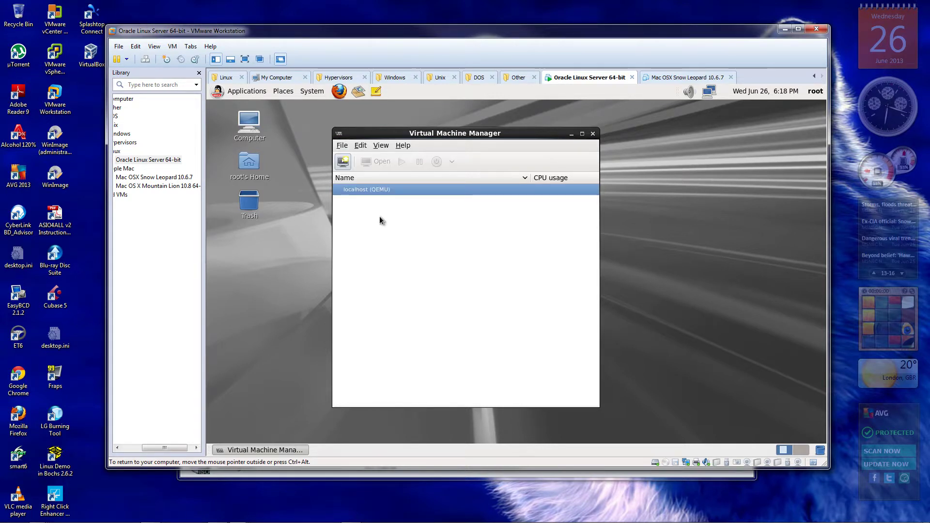
Open the Preferences dialog from the Edit menu
left_click(342, 146)
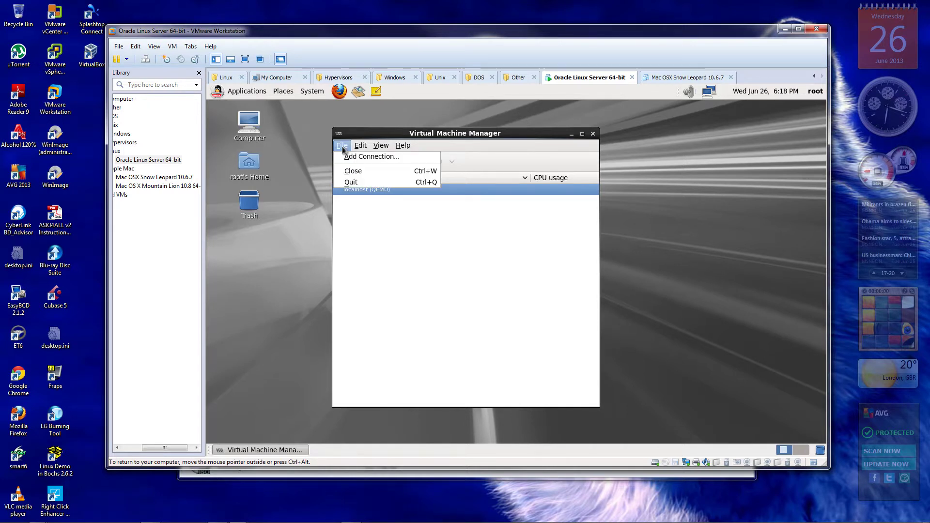
mouse_move(361, 146)
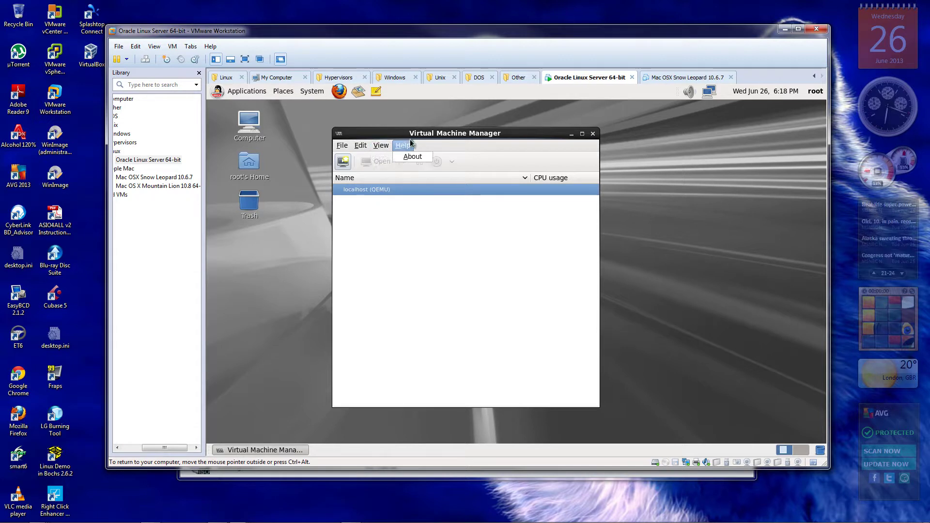
left_click(381, 194)
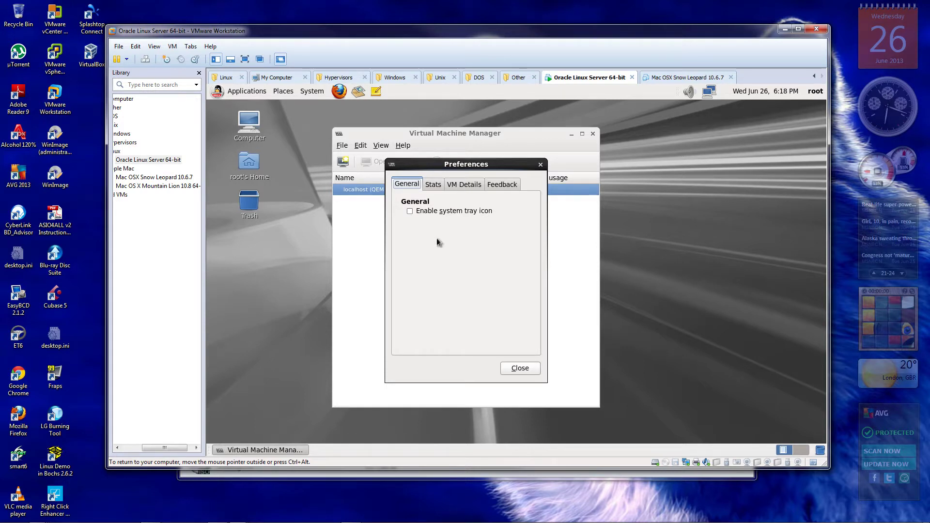
On the VM Details preferences tab, change Graphical console scaling from Fullscreen only to Always
left_click(433, 187)
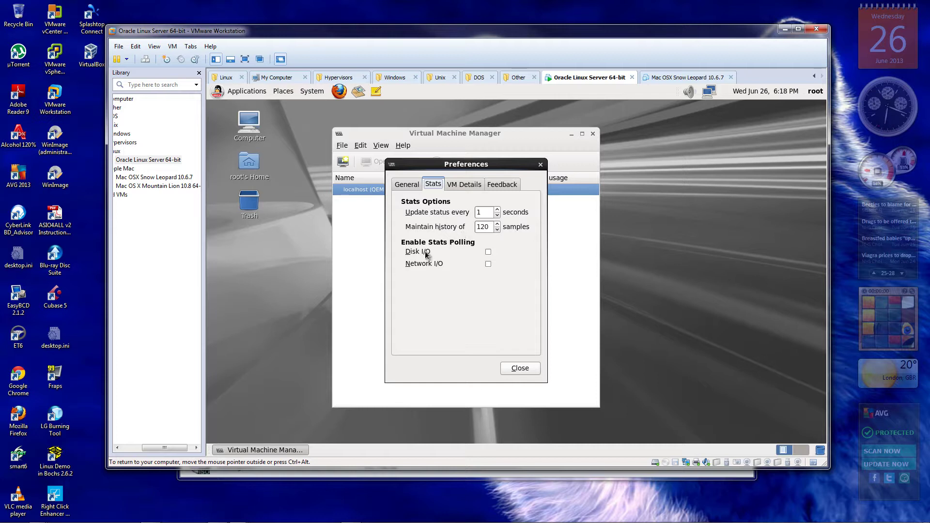
left_click(463, 184)
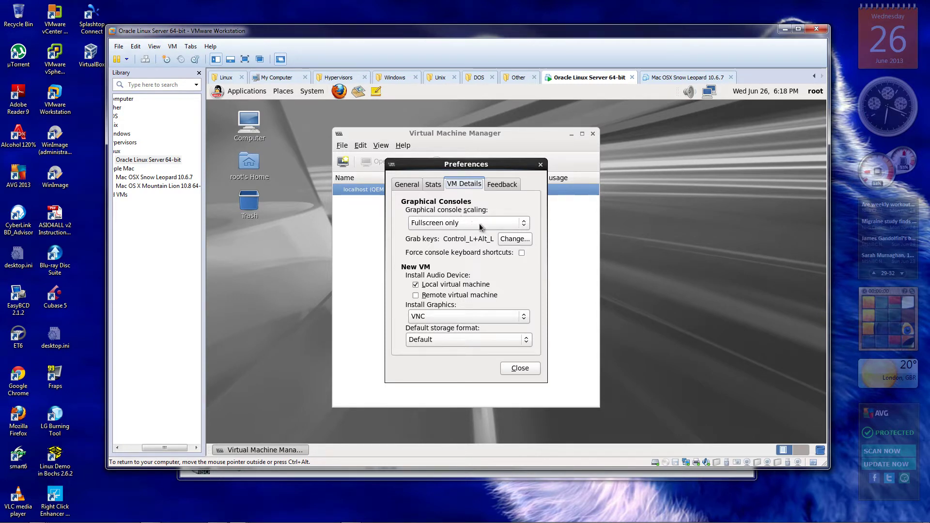
left_click(524, 225)
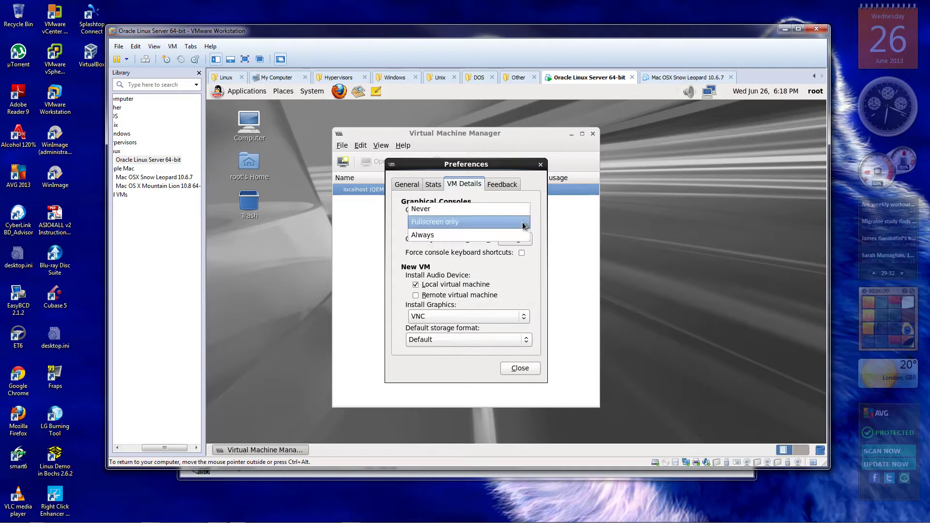
left_click(523, 223)
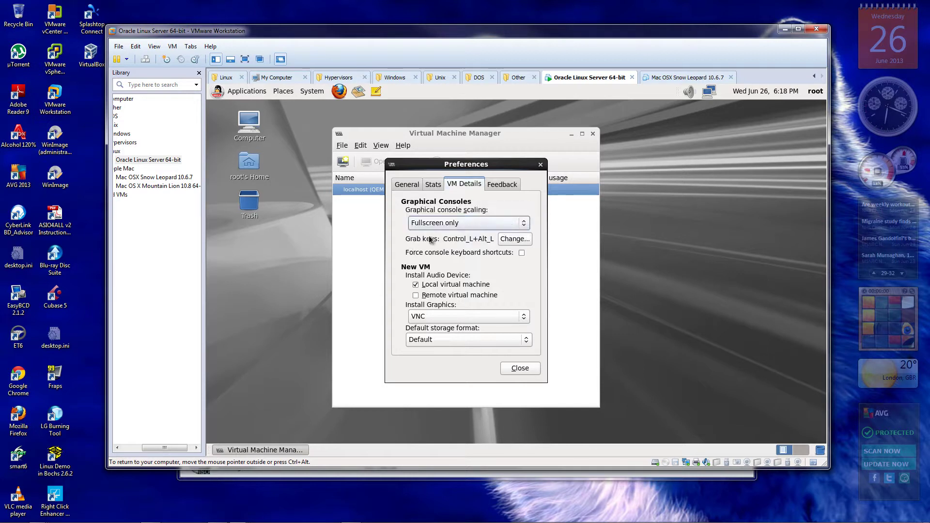
left_click(487, 222)
left_click(452, 224)
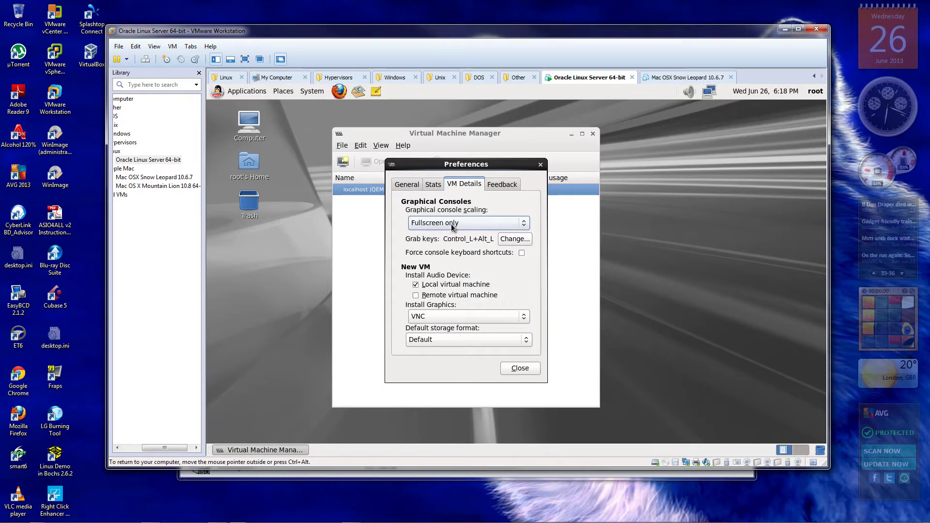
left_click(523, 224)
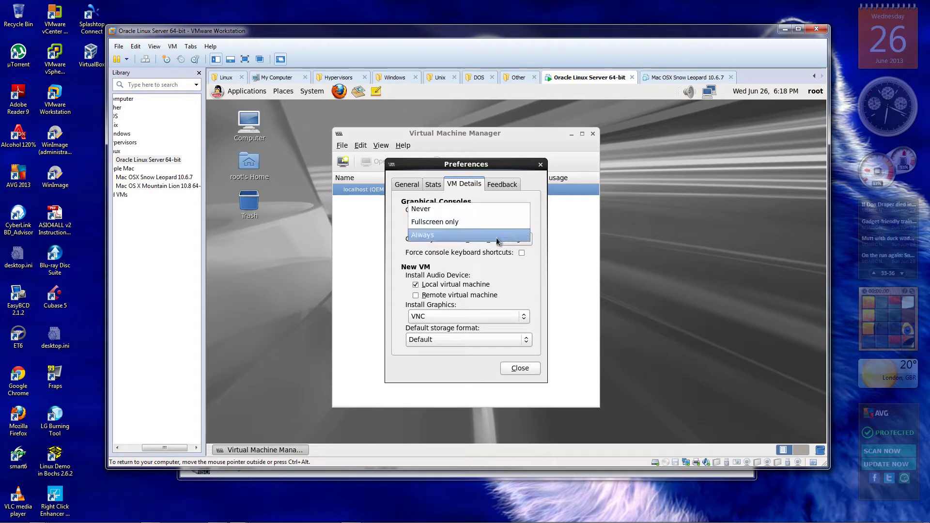
left_click(496, 236)
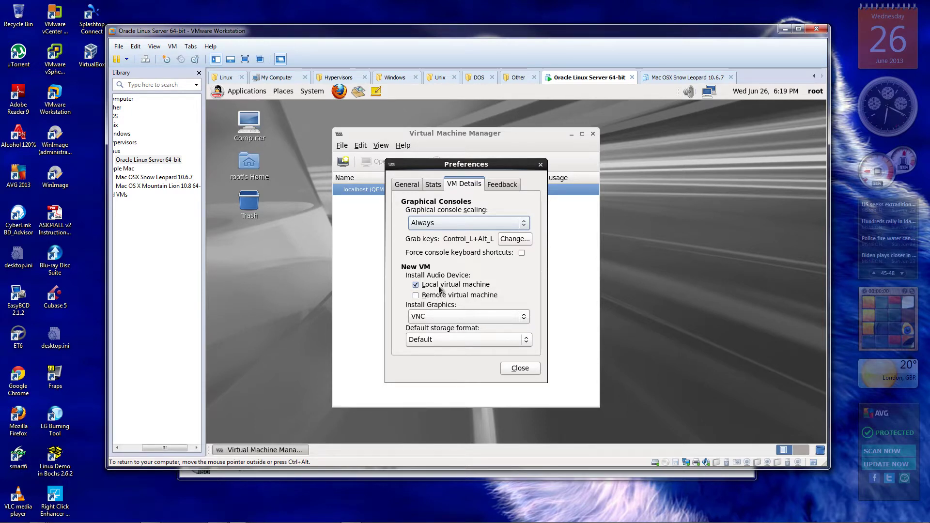
Enable audio for remote virtual machines, keep VNC graphics, and set Raw as default storage format
left_click(415, 296)
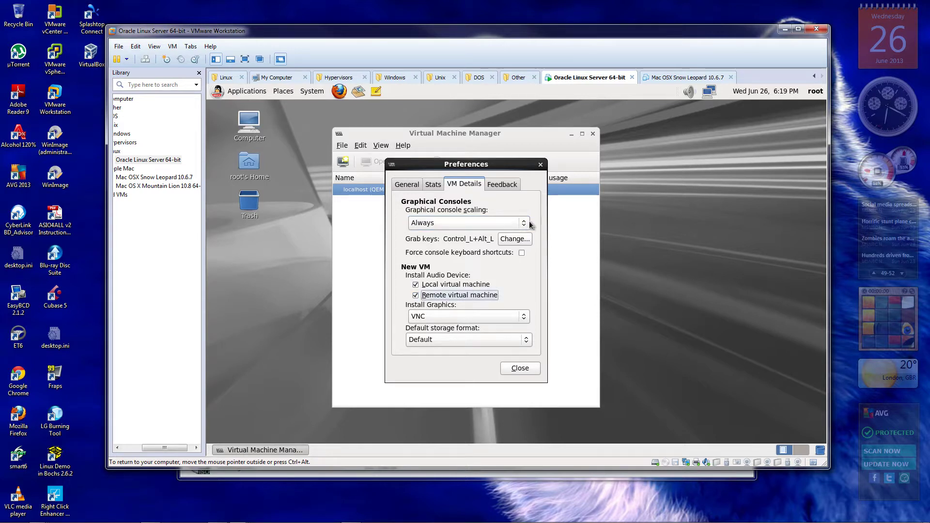
left_click(525, 316)
left_click(529, 294)
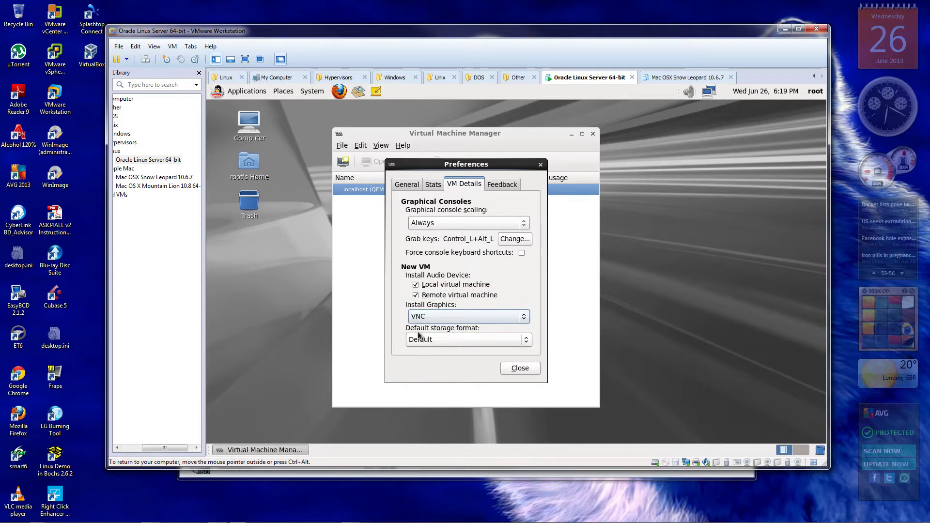
left_click(527, 341)
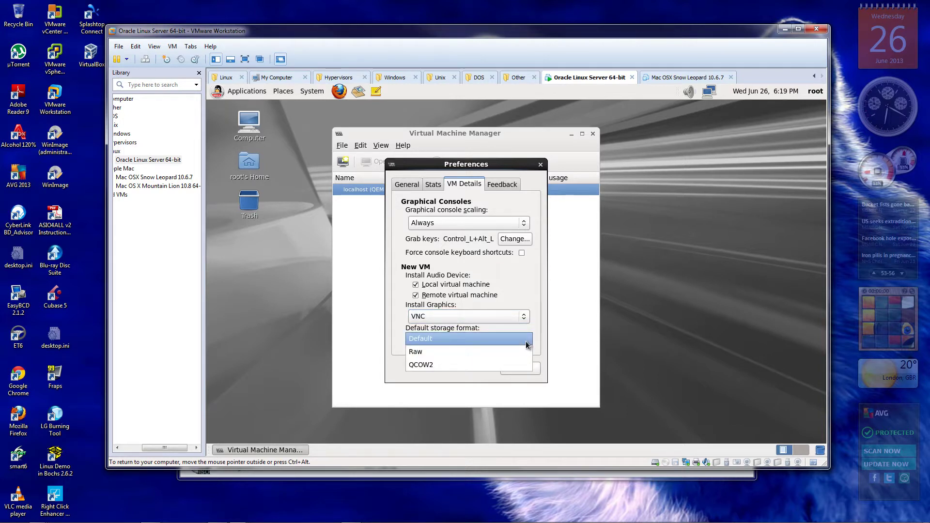
left_click(423, 352)
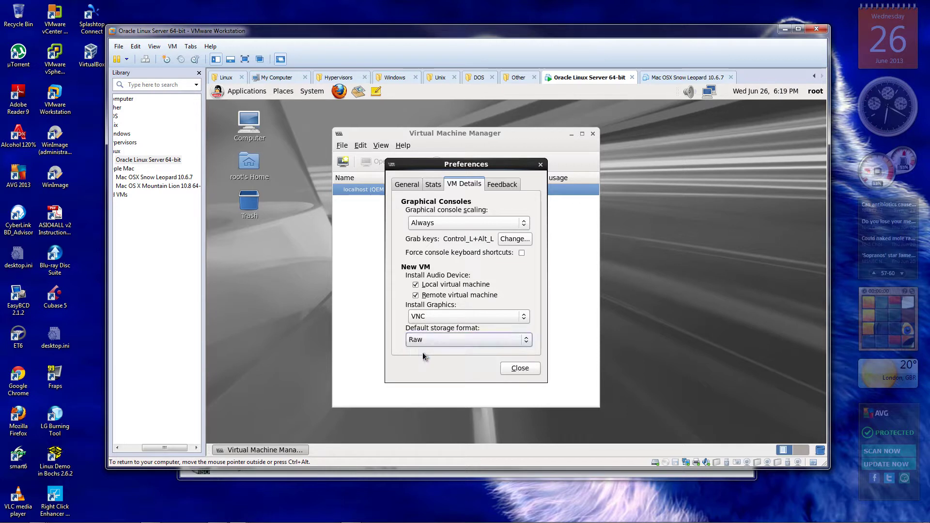
Turn on Poweroff/Reboot/Save confirmation on the Feedback tab and close Preferences
left_click(501, 187)
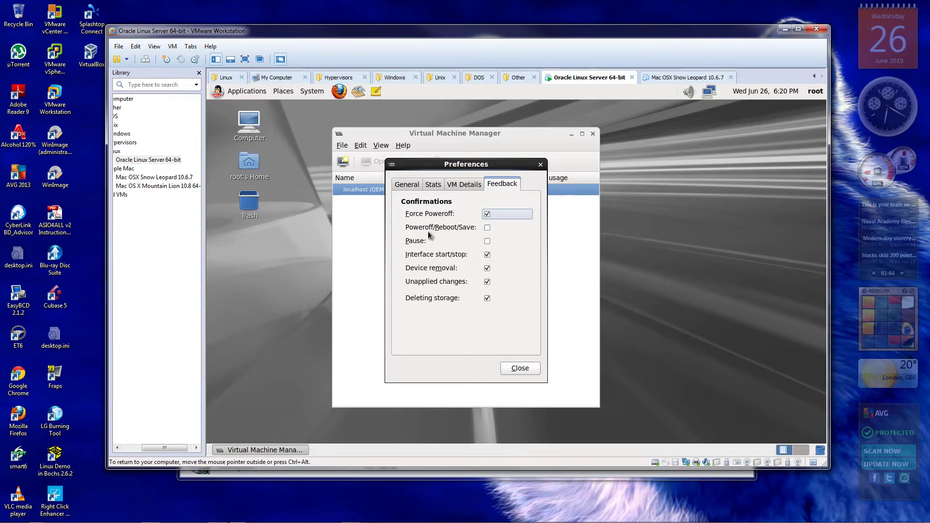
left_click(488, 228)
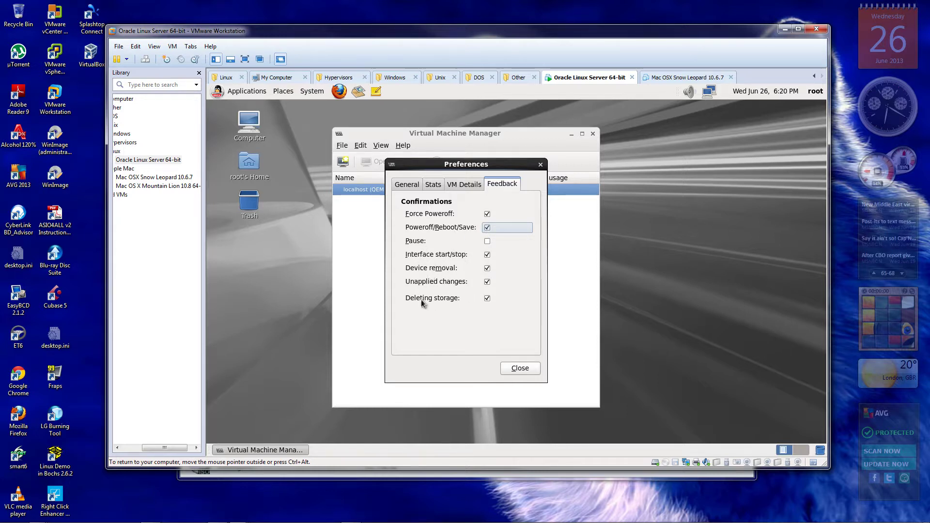
left_click(520, 369)
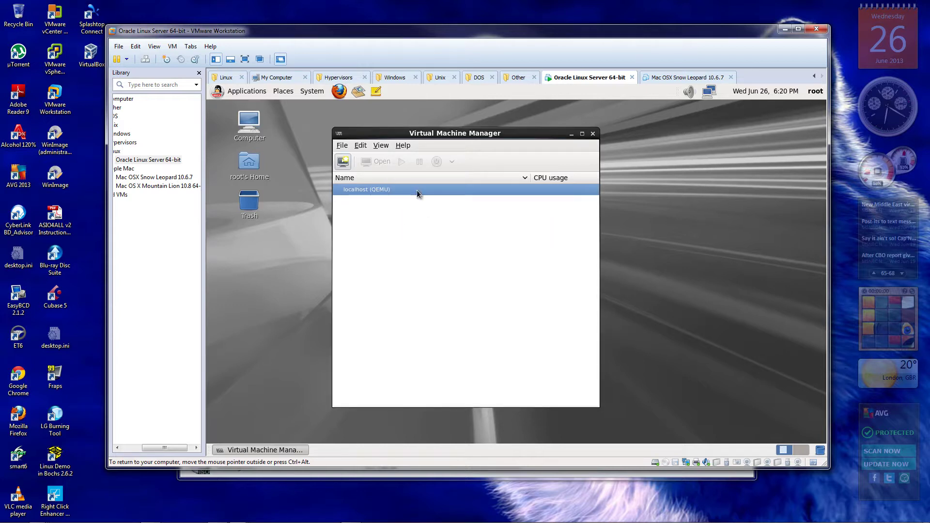
left_click(384, 146)
mouse_move(389, 159)
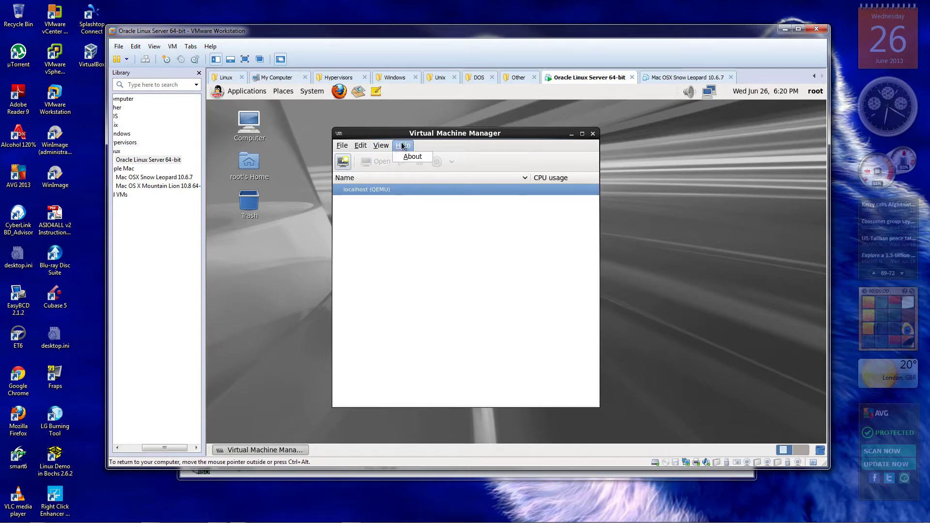
left_click(411, 156)
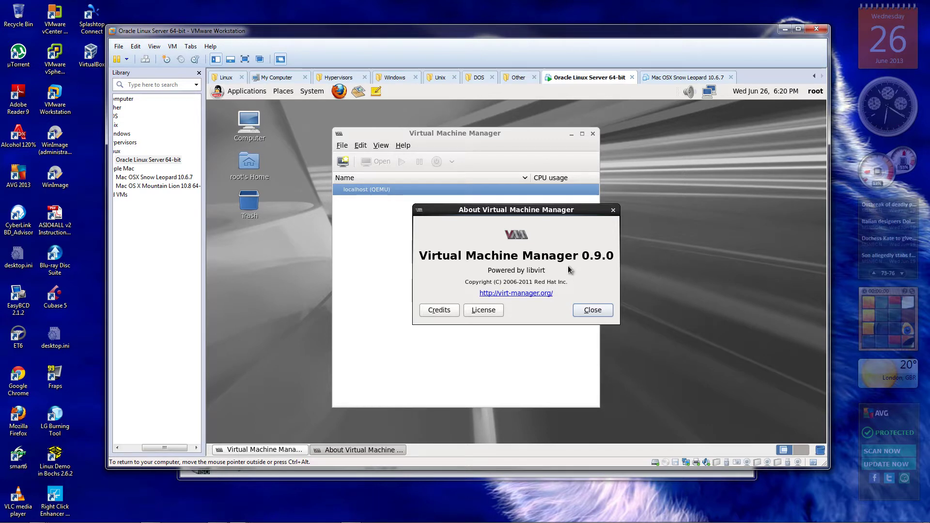
left_click(585, 311)
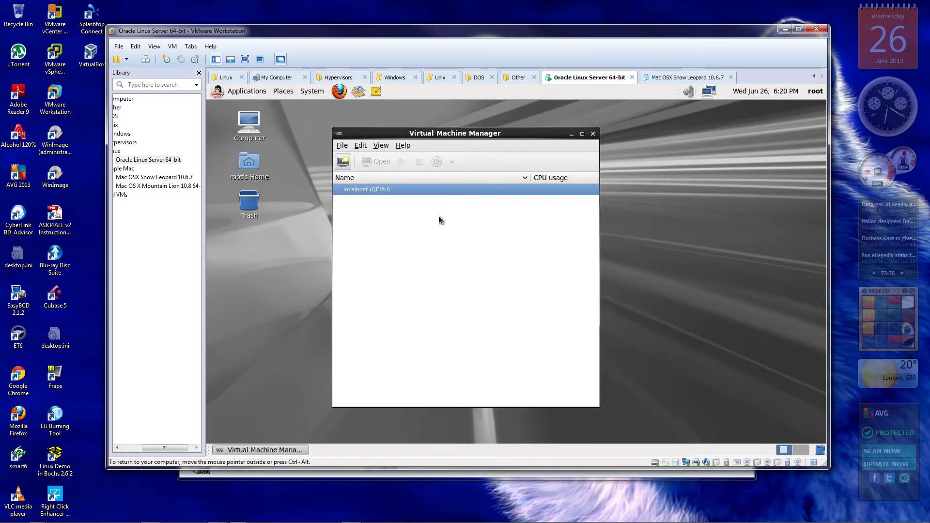
Start a new virtual machine named 'Test VM' using local install media
left_click(344, 164)
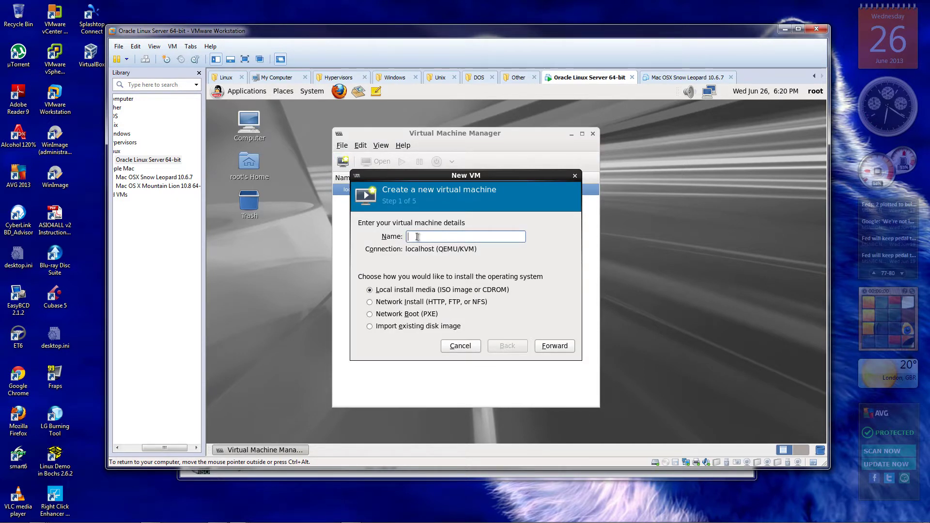
type("Test VM")
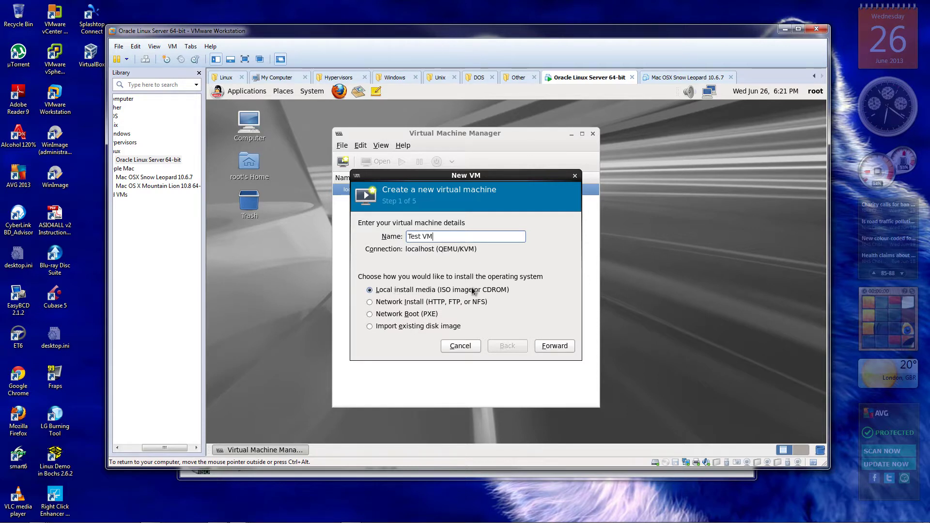
left_click(555, 347)
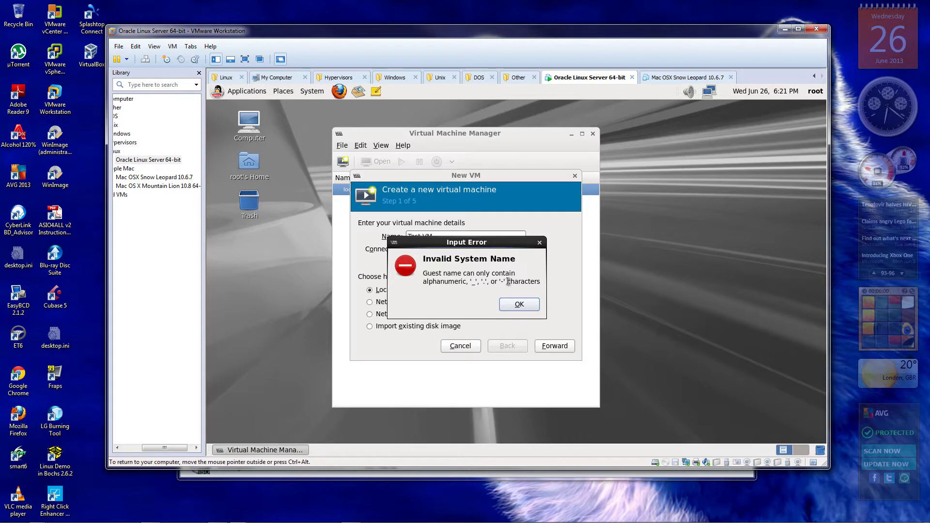
Dismiss the invalid name error and change the name to 'Test_VM'
left_click(518, 304)
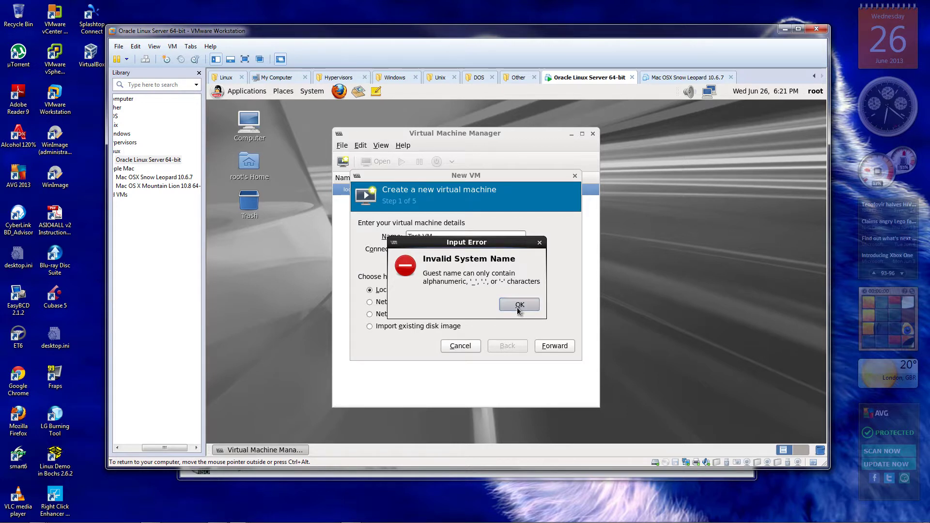
left_click(423, 238)
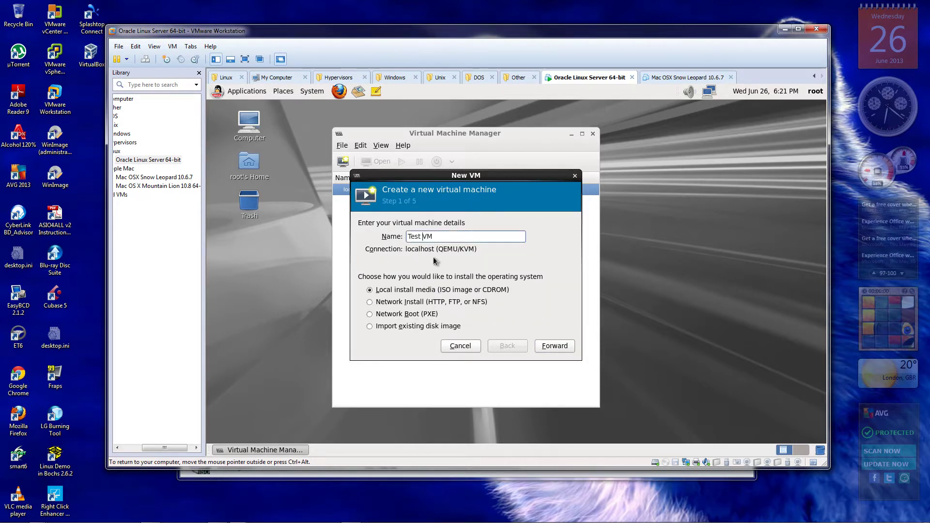
type("_")
Choose the CDROM or DVD install source with the /dev/sr0 drive showing no media detected
left_click(557, 348)
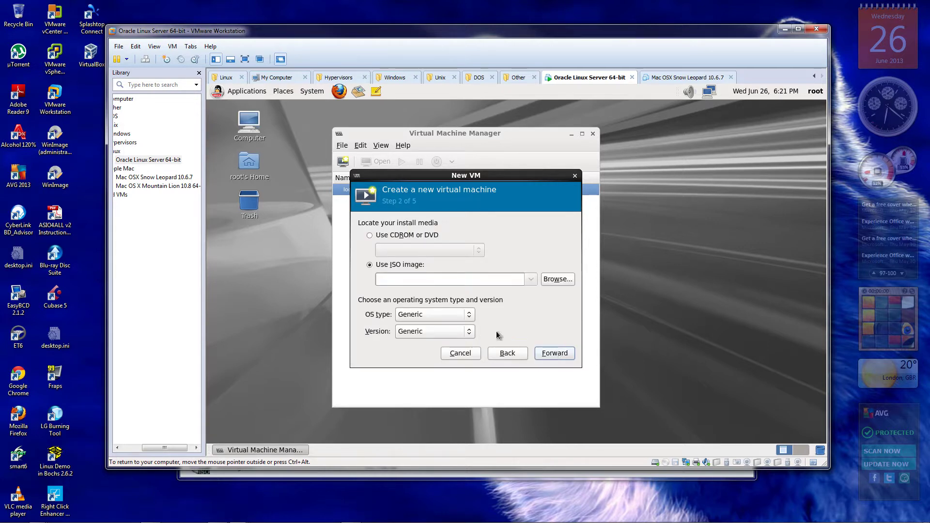
left_click(369, 236)
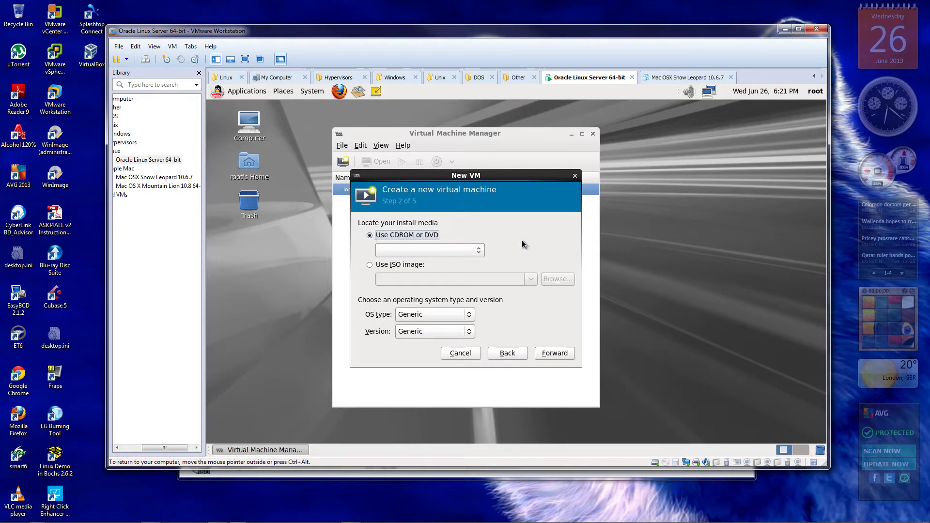
left_click(480, 250)
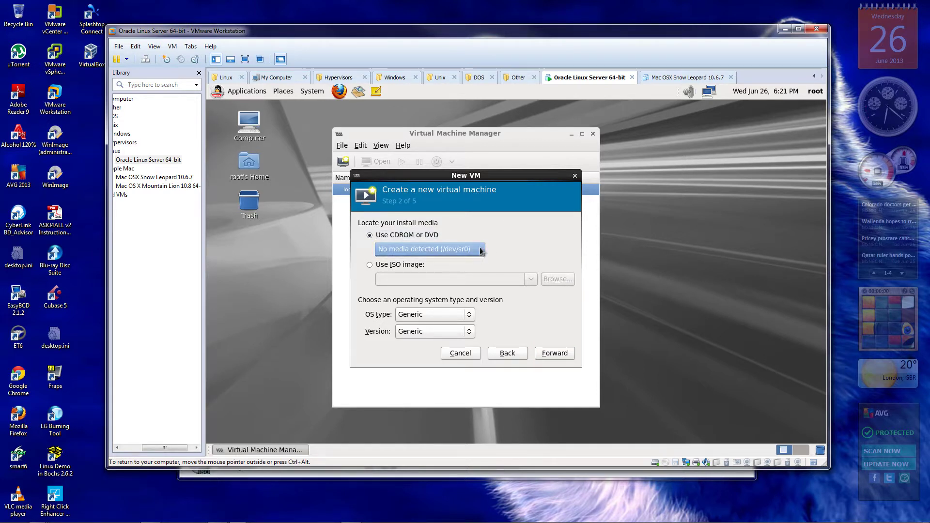
left_click(481, 250)
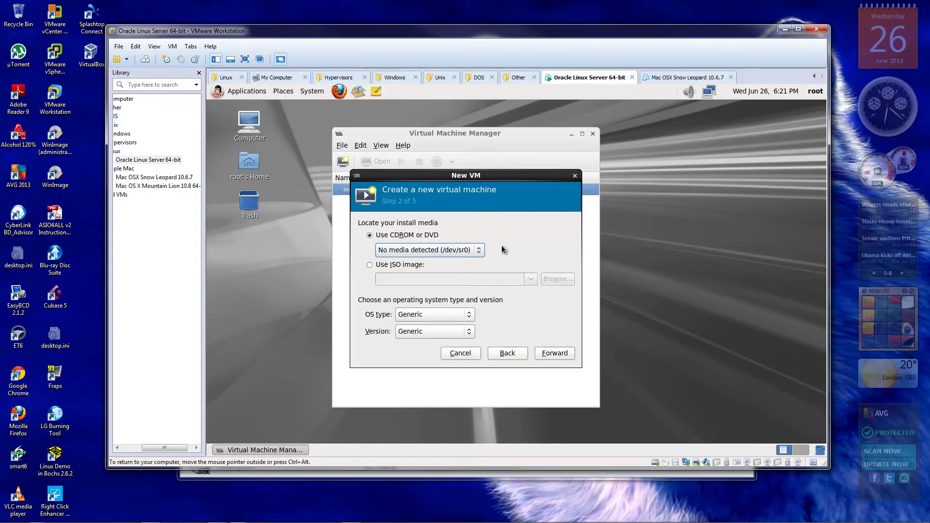
Attach en_windows_8_x64_dvd_915440.iso to the guest's CD/DVD drive and mark it Connected
right_click(665, 465)
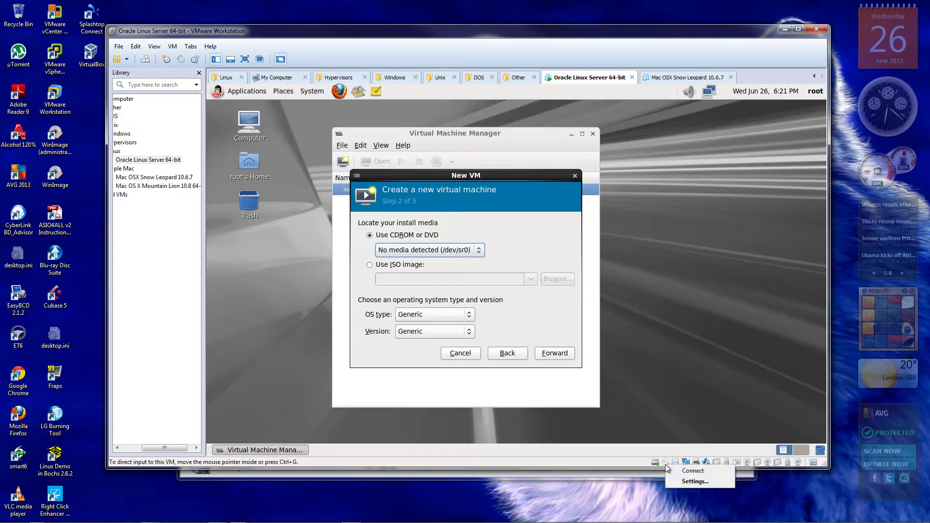
left_click(694, 481)
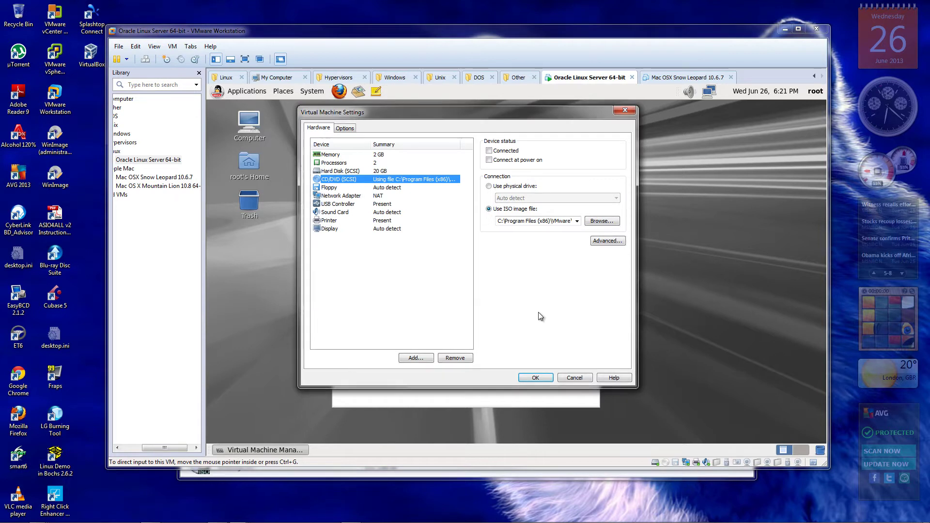
left_click(577, 221)
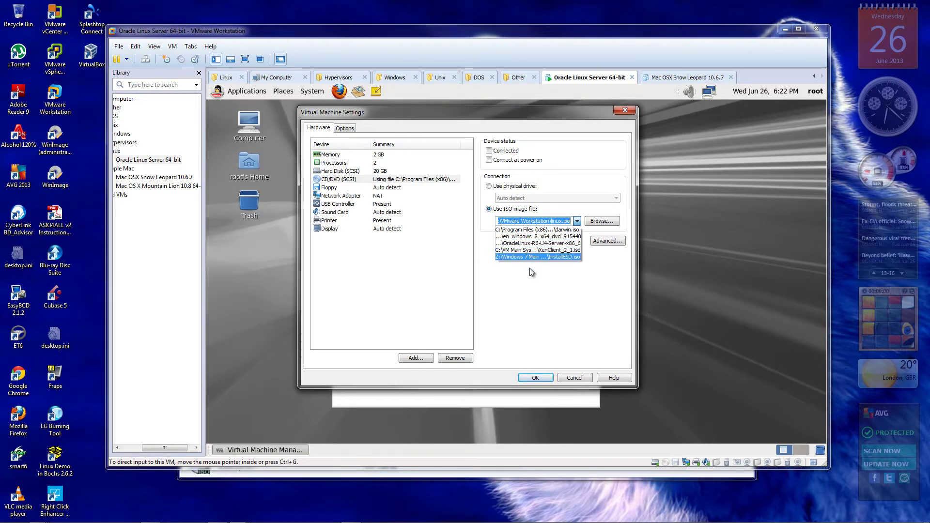
left_click(533, 237)
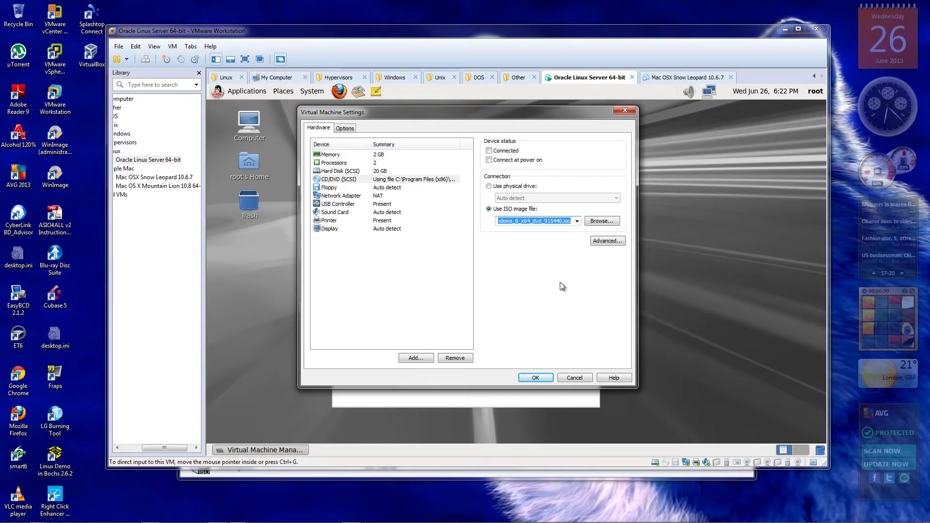
left_click(489, 151)
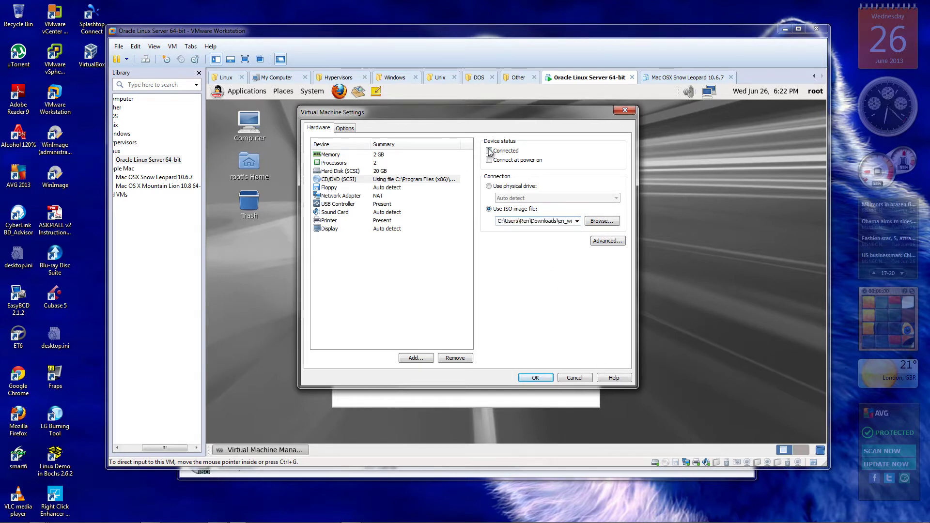
left_click(535, 378)
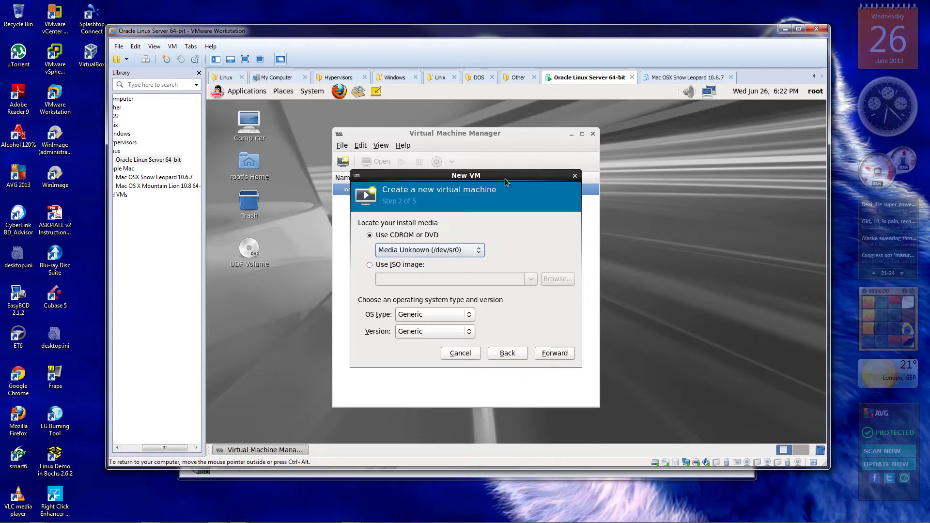
Refresh the wizard's install media step so the drive reads Media Unknown (/dev/sr0)
left_click_drag(506, 178, 491, 181)
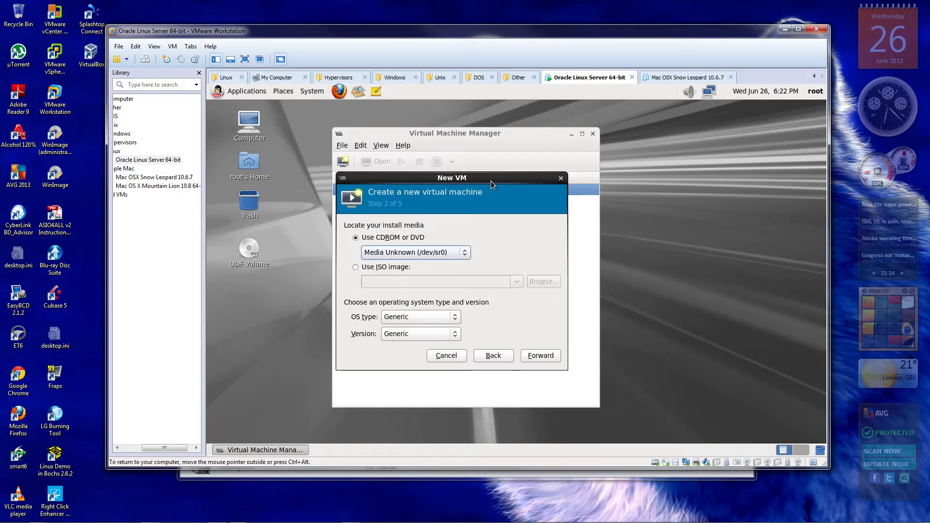
left_click(466, 254)
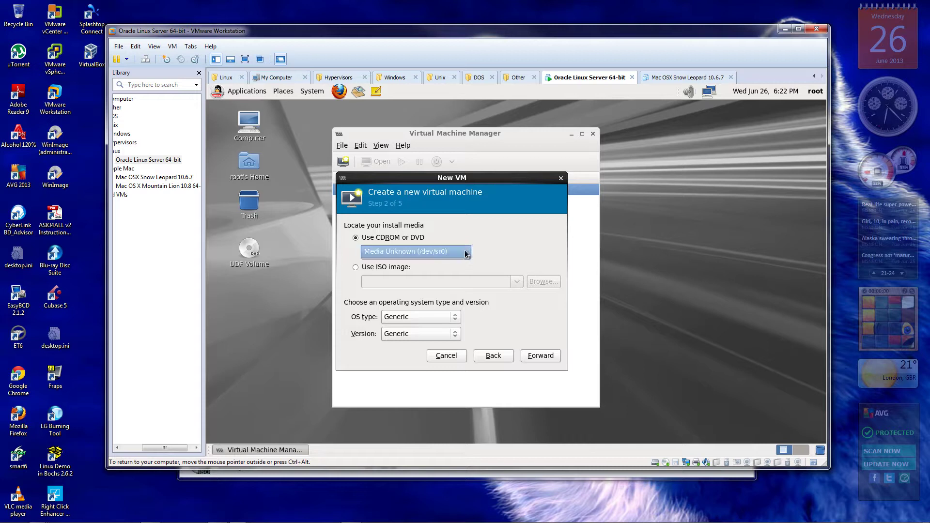
left_click(466, 254)
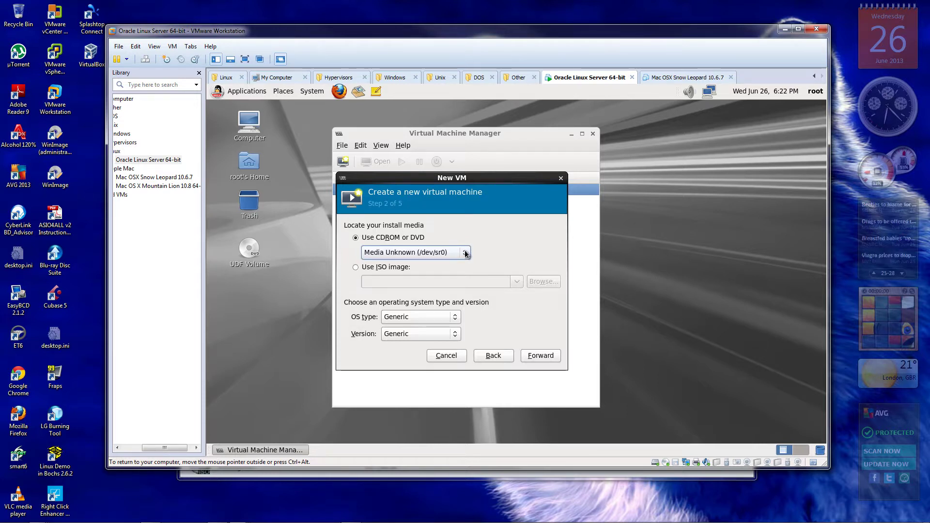
left_click(502, 359)
left_click(541, 357)
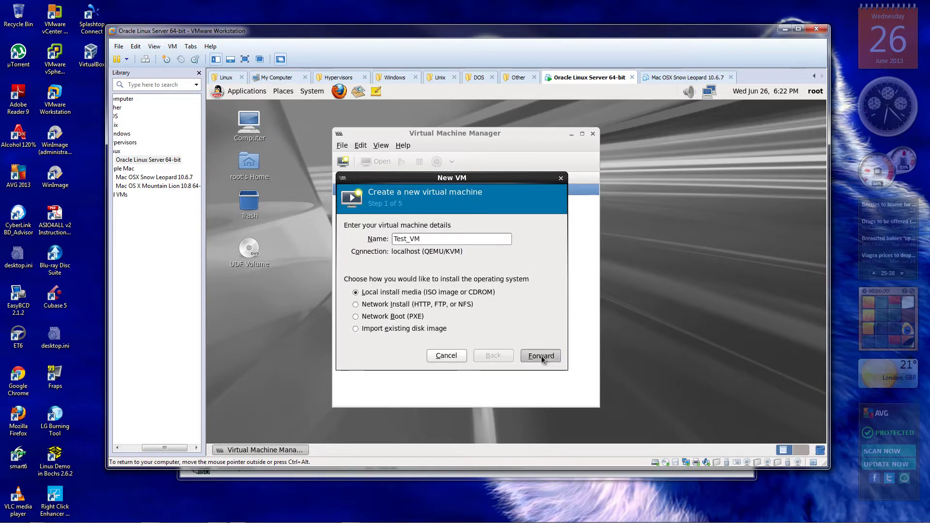
left_click(464, 257)
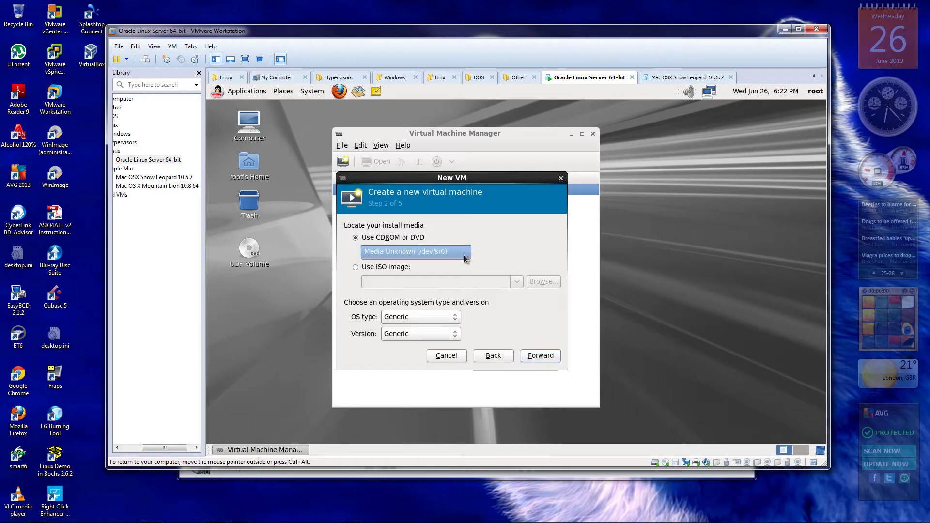
left_click(464, 259)
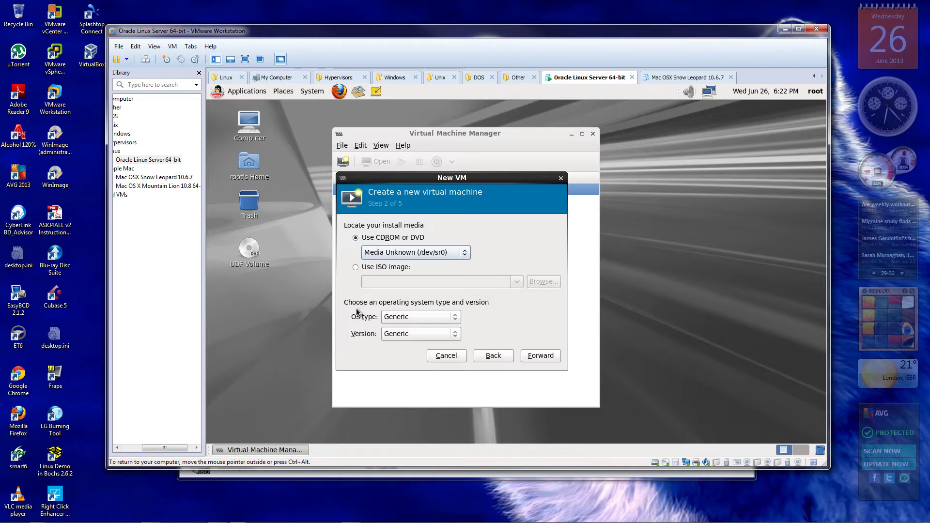
Set OS type to Windows and version to Microsoft Windows 7, then continue
left_click(457, 318)
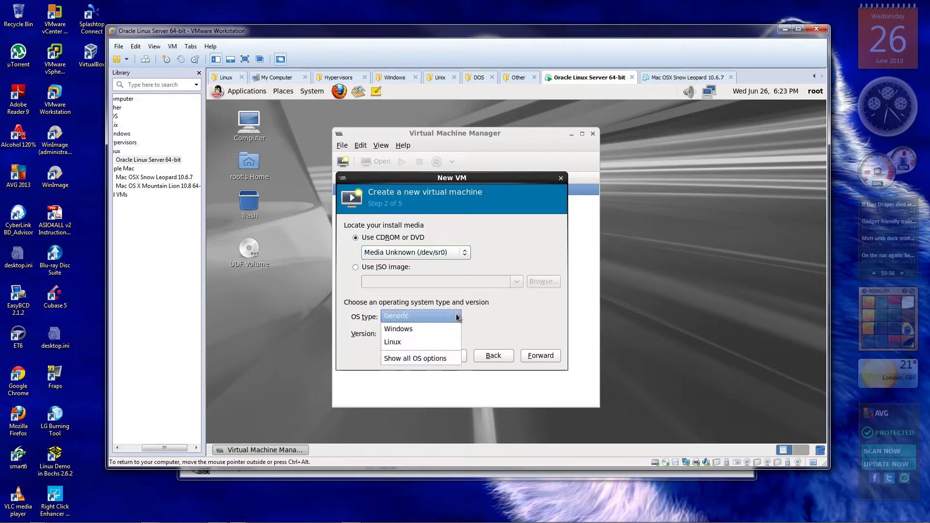
left_click(434, 328)
left_click(493, 335)
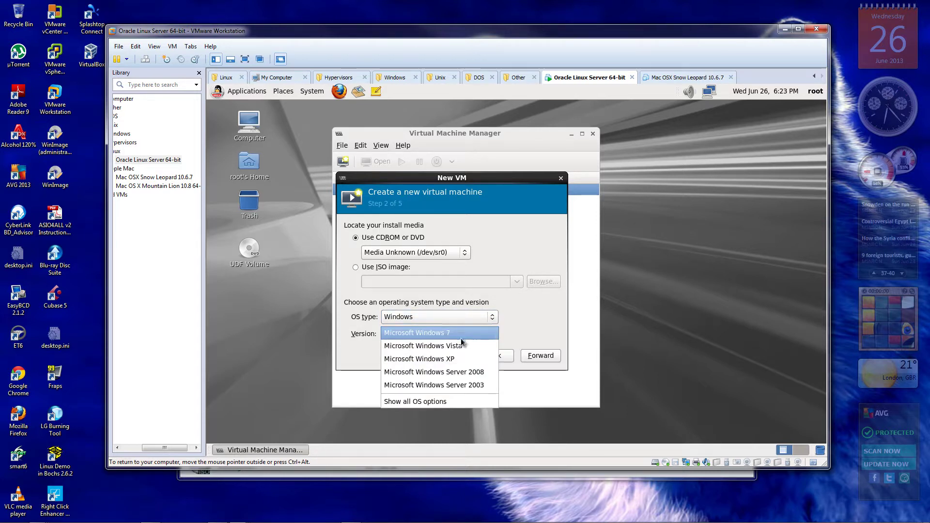
left_click(438, 403)
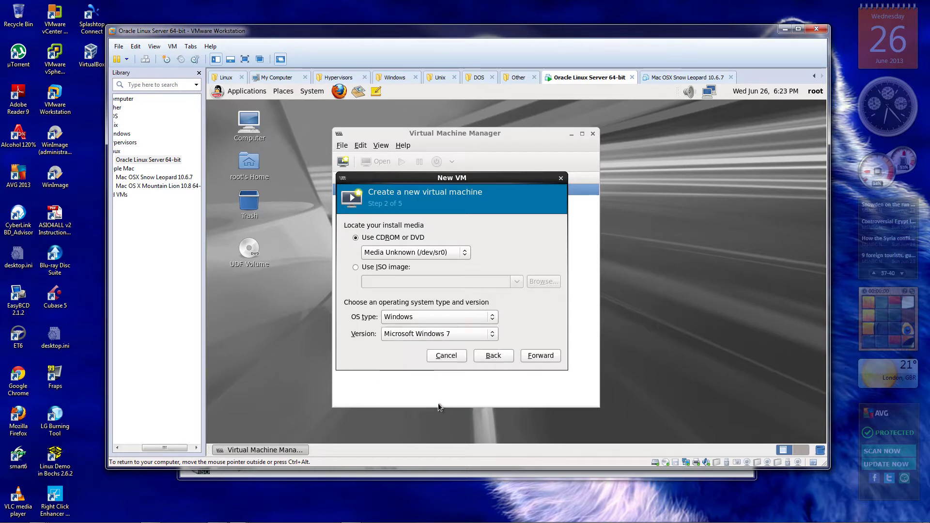
left_click(492, 335)
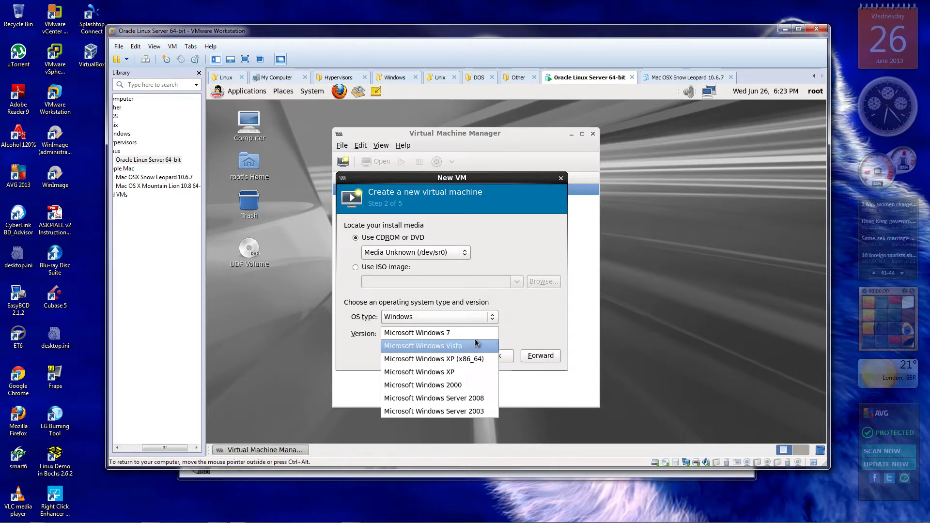
left_click(481, 333)
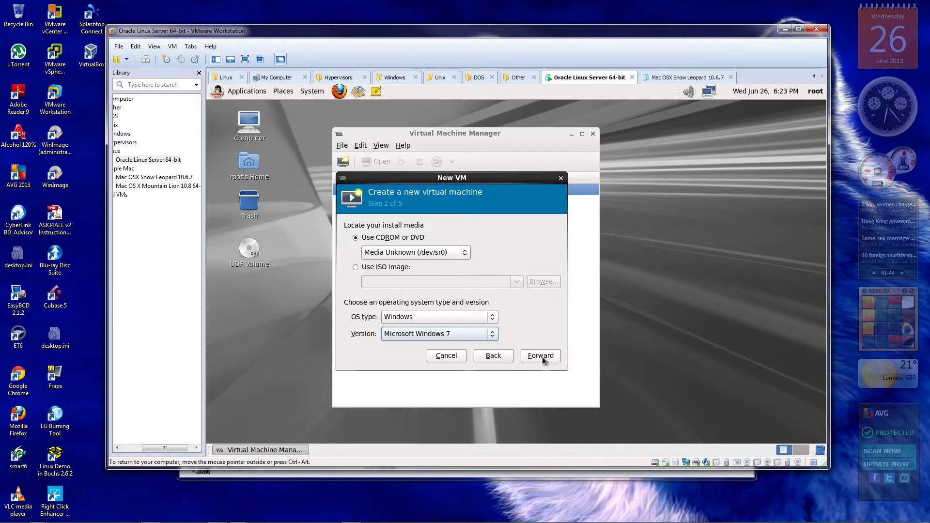
left_click(541, 356)
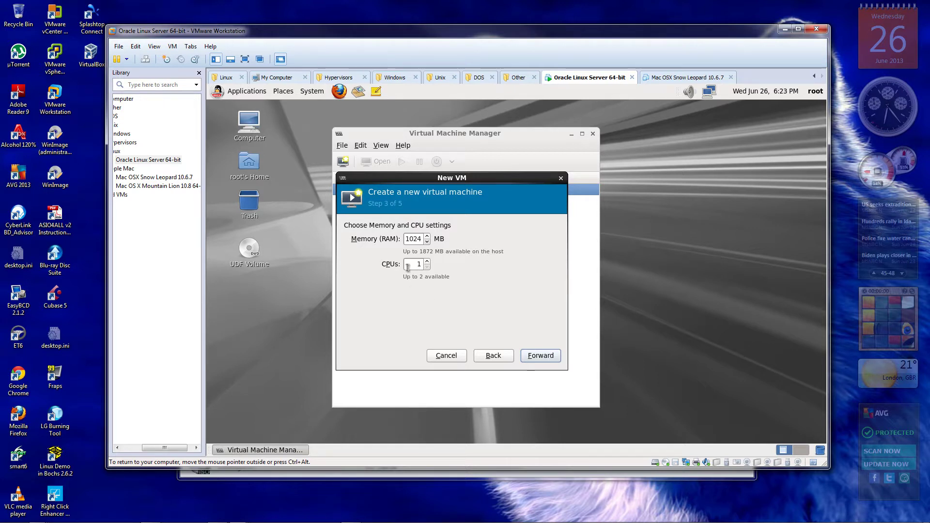
Raise the CPU count to 2 with 1024 MB memory and proceed to storage
left_click(427, 262)
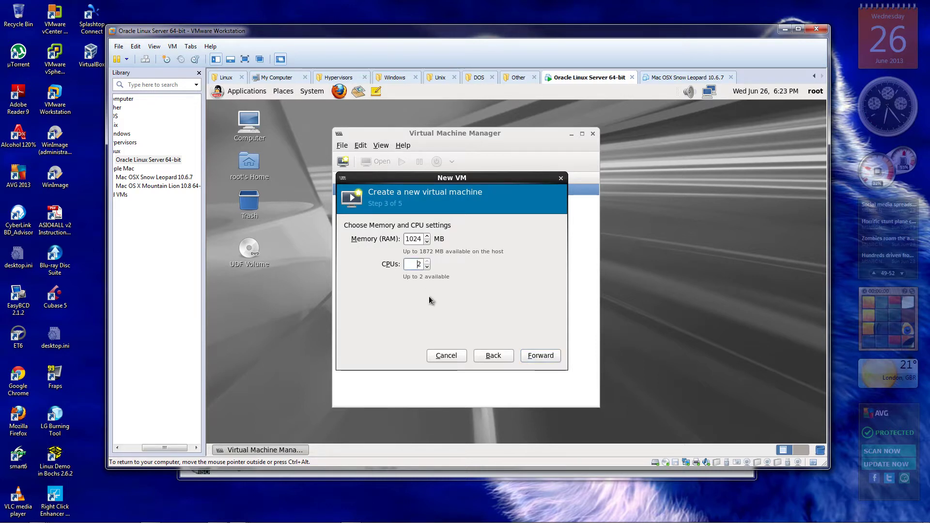
left_click(549, 357)
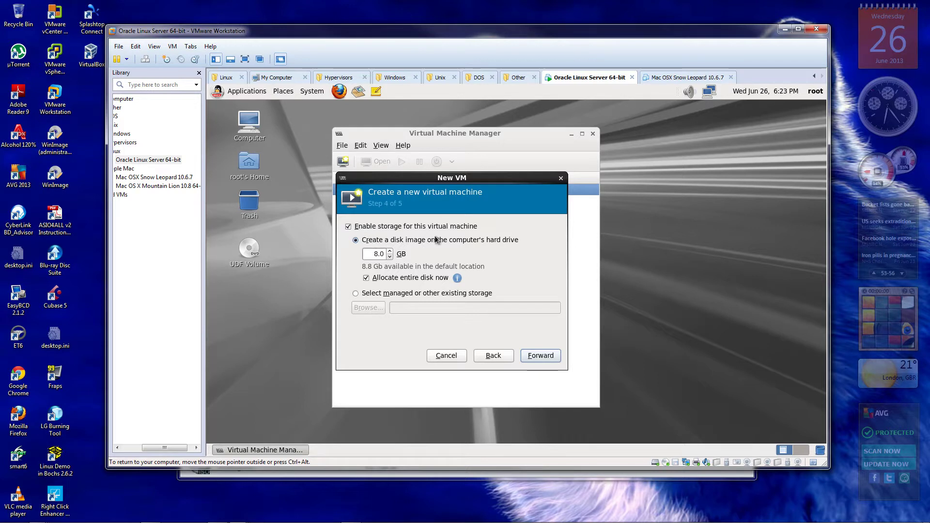
Set the new VM's disk image size to 16.0 GB on the hard-drive storage option
left_click(391, 251)
left_click(390, 251)
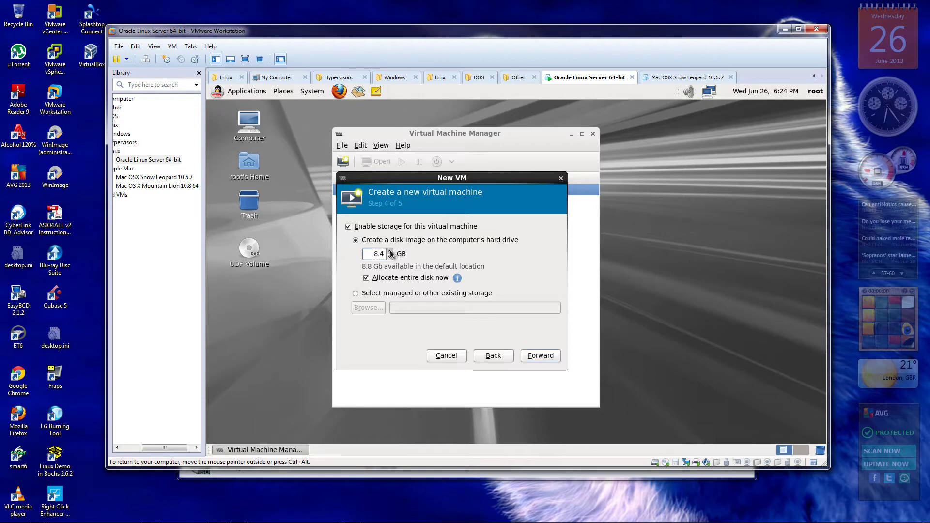
left_click(391, 251)
left_click_drag(391, 253, 390, 257)
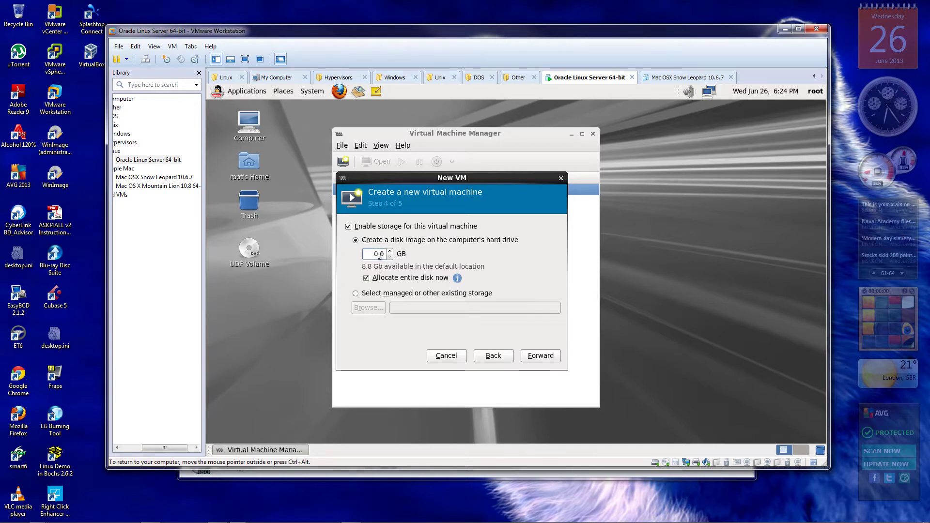
key("BackSpace")
key("BackSpace")
key("BackSpace")
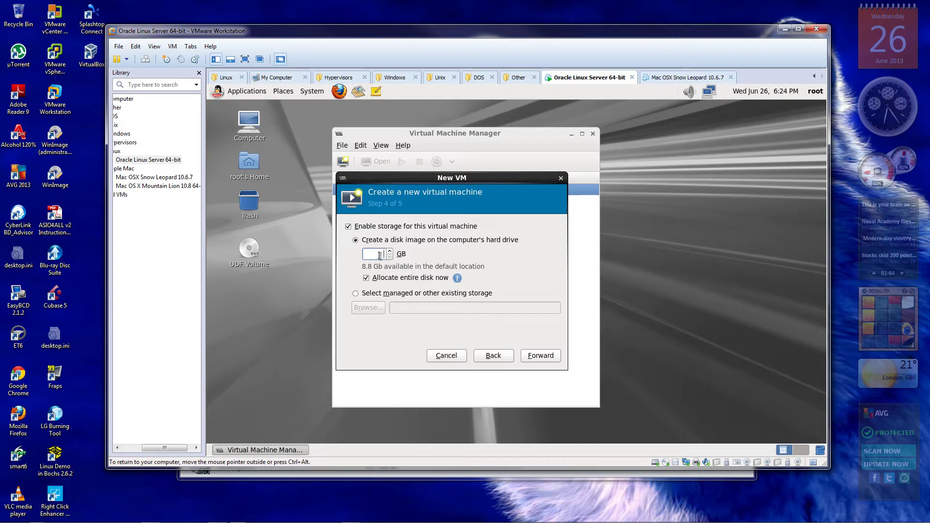
type("16")
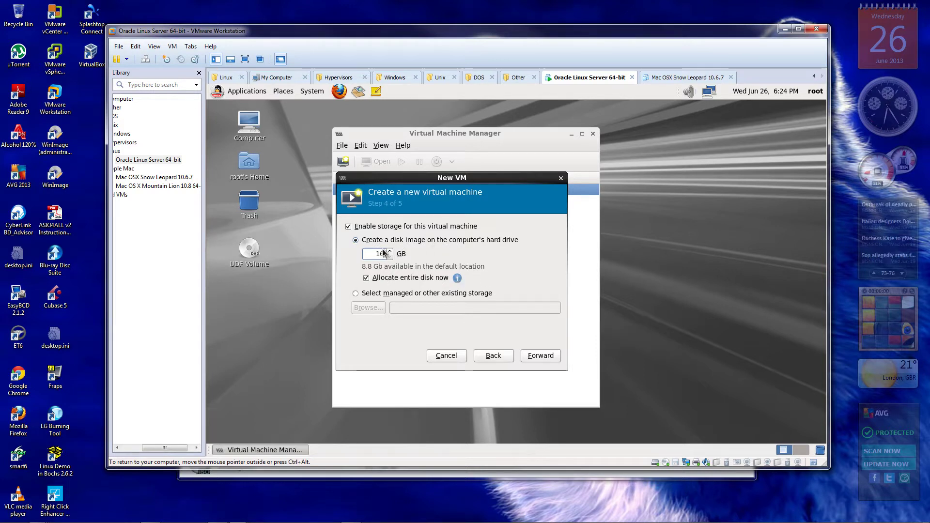
left_click_drag(455, 179, 444, 149)
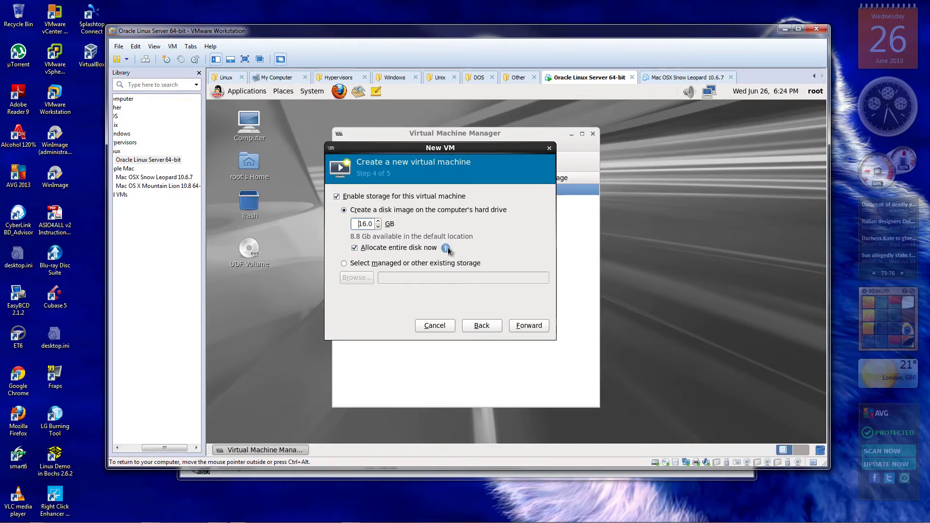
mouse_move(445, 249)
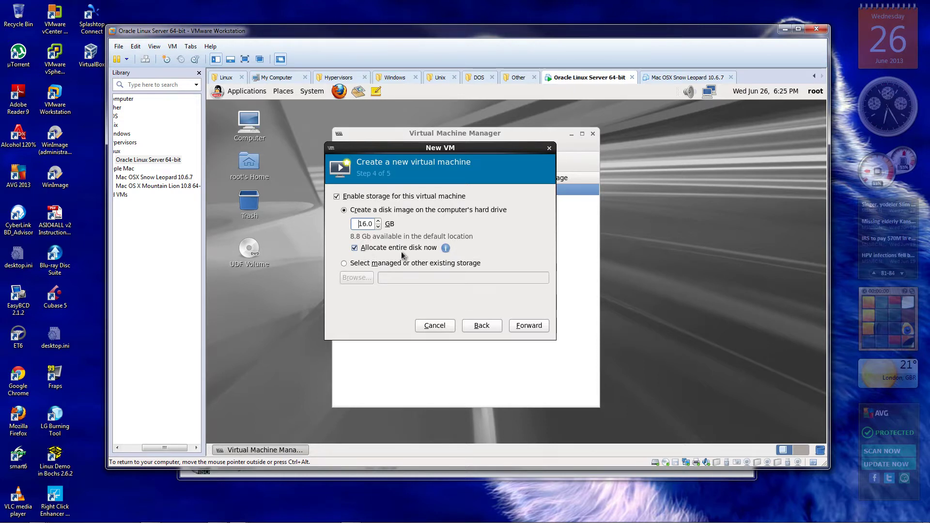
Uncheck 'Allocate entire disk now', accept the free-space warning, and come back to Step 4
left_click(355, 248)
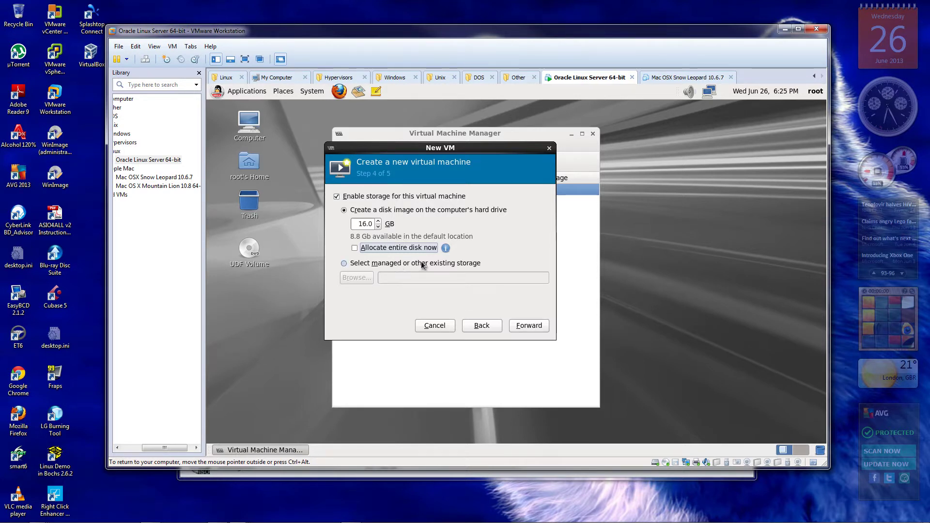
left_click(528, 326)
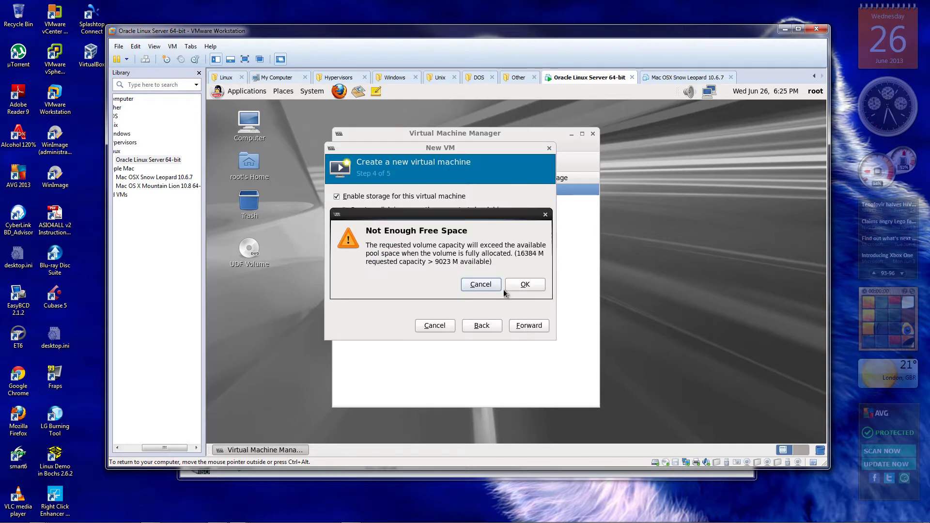
left_click(524, 285)
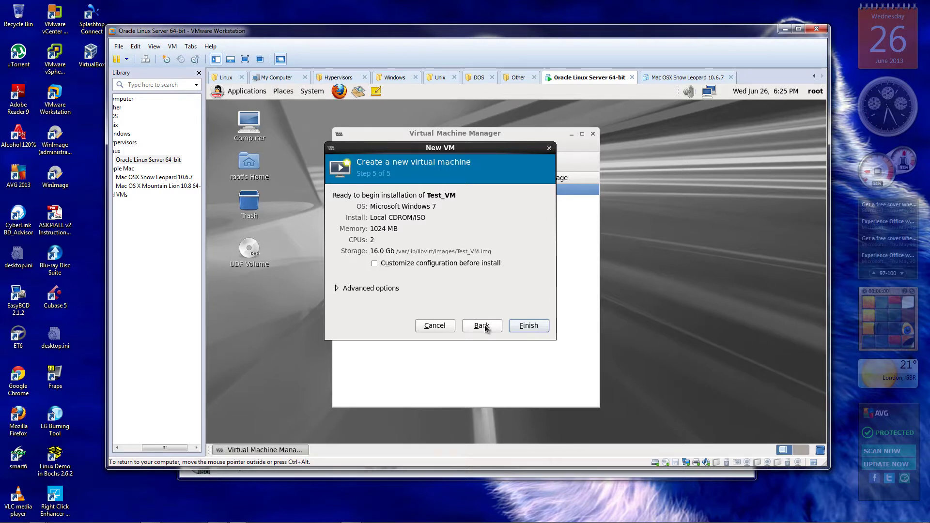
left_click(485, 324)
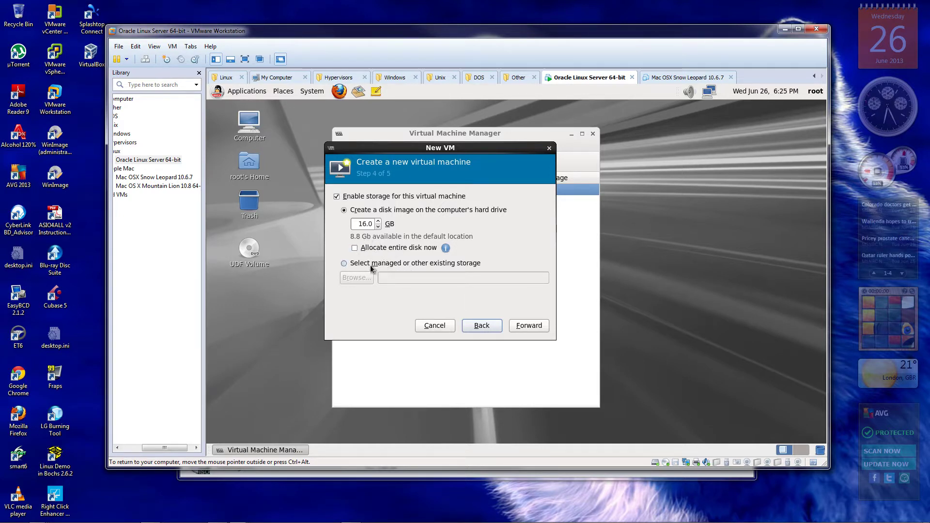
Switch to managed storage, briefly browse the local File System, then start a new volume in the default pool
left_click(344, 265)
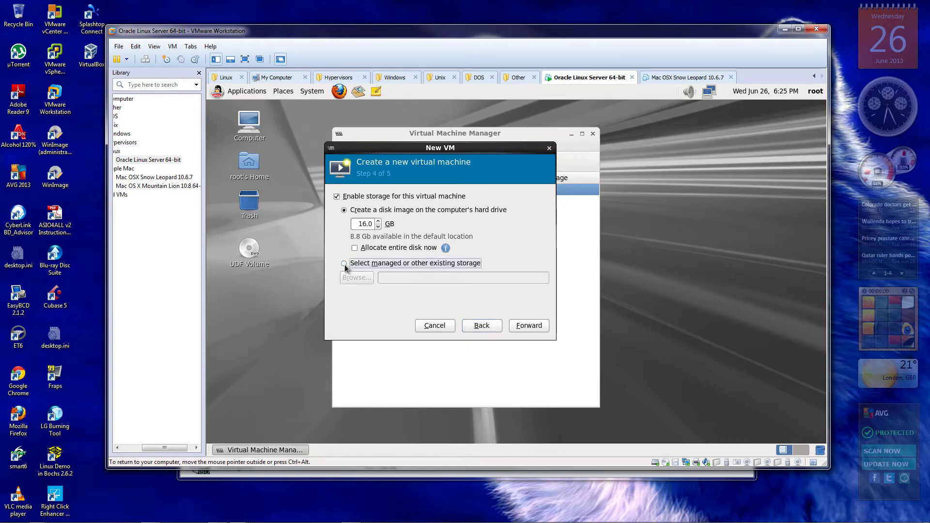
left_click(350, 278)
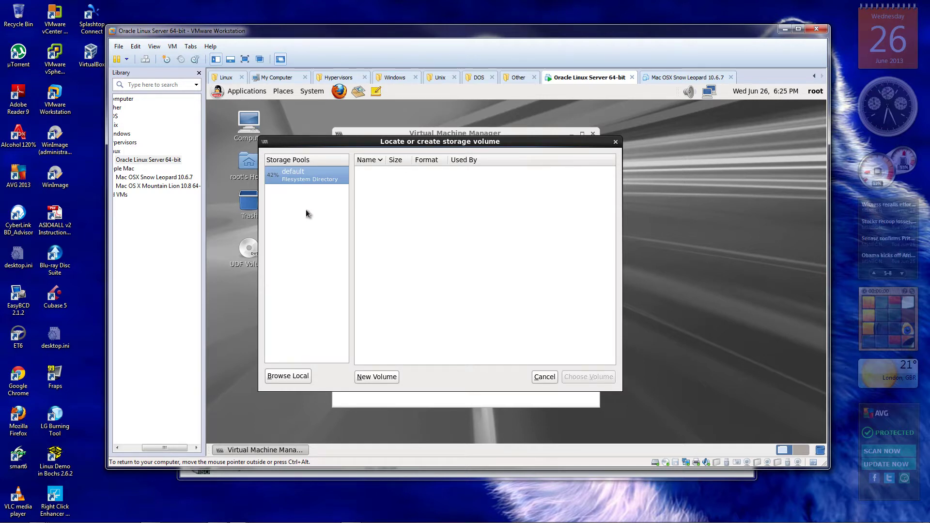
left_click(292, 374)
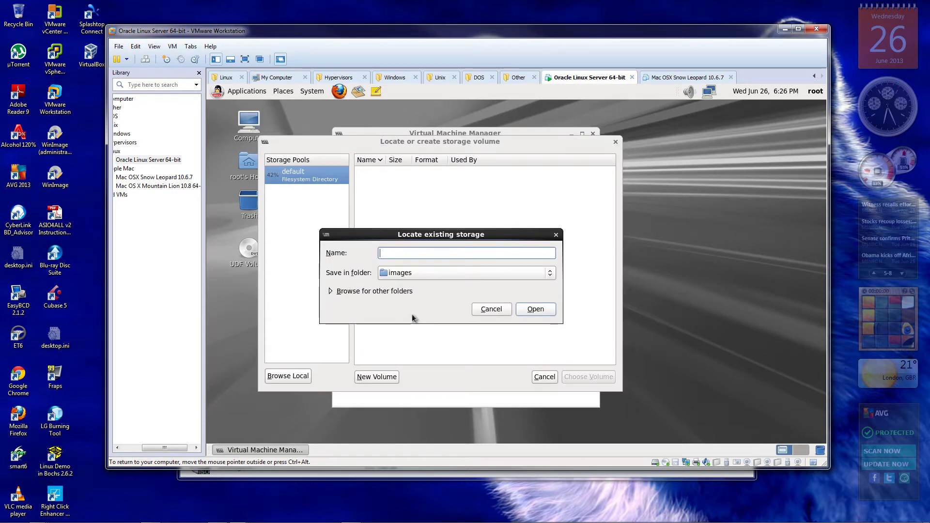
left_click(550, 273)
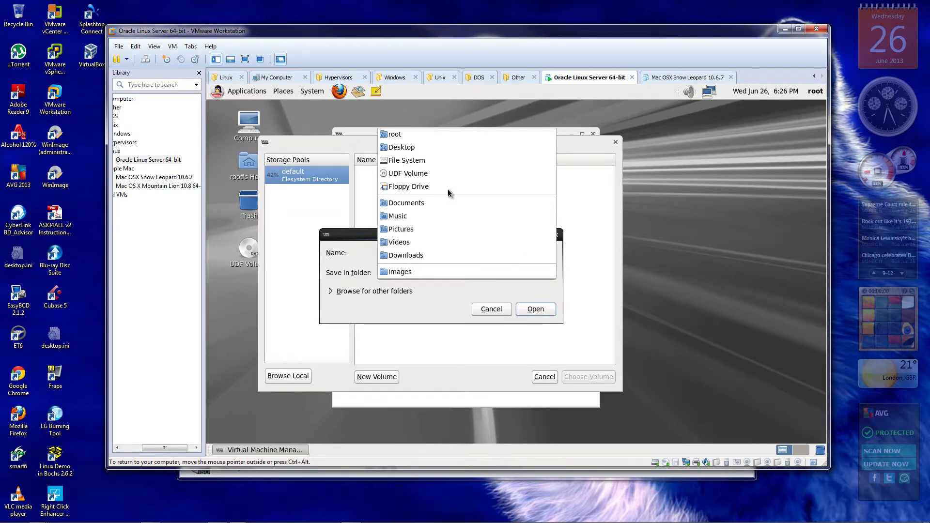
left_click(440, 161)
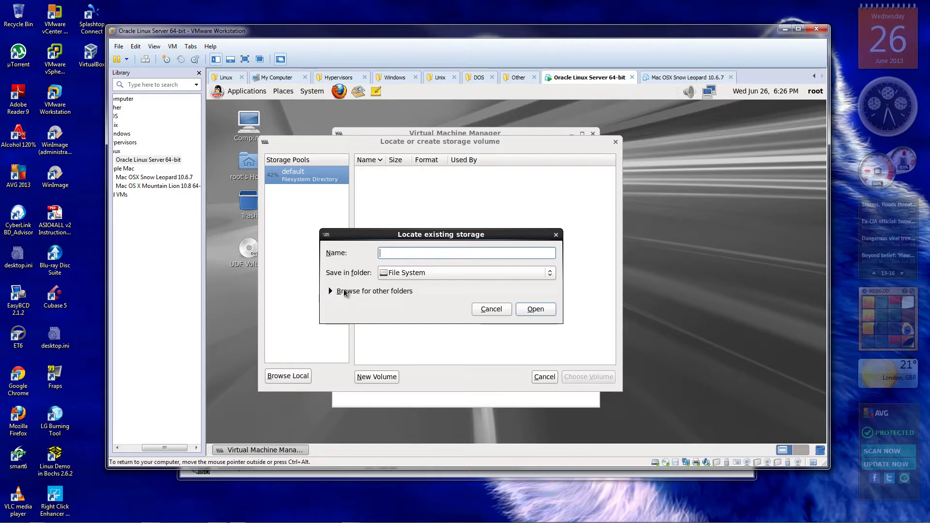
left_click(484, 309)
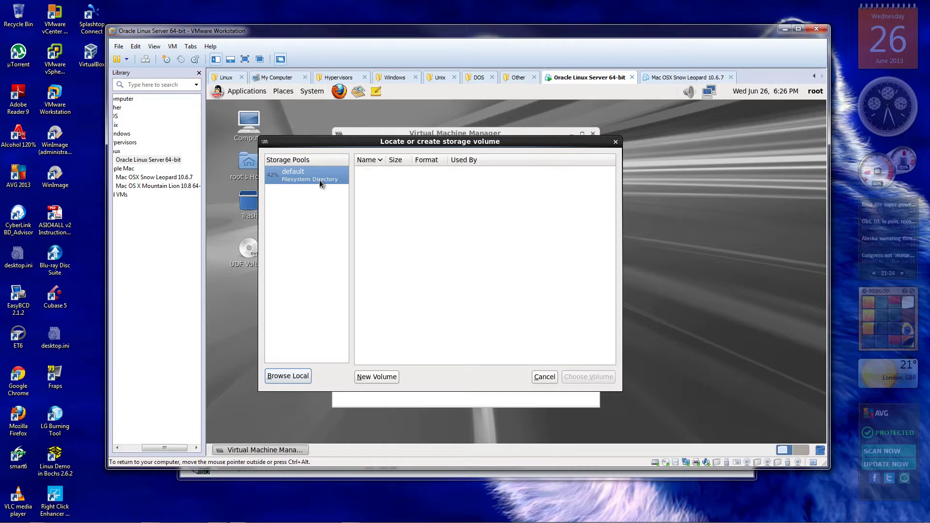
left_click(312, 177)
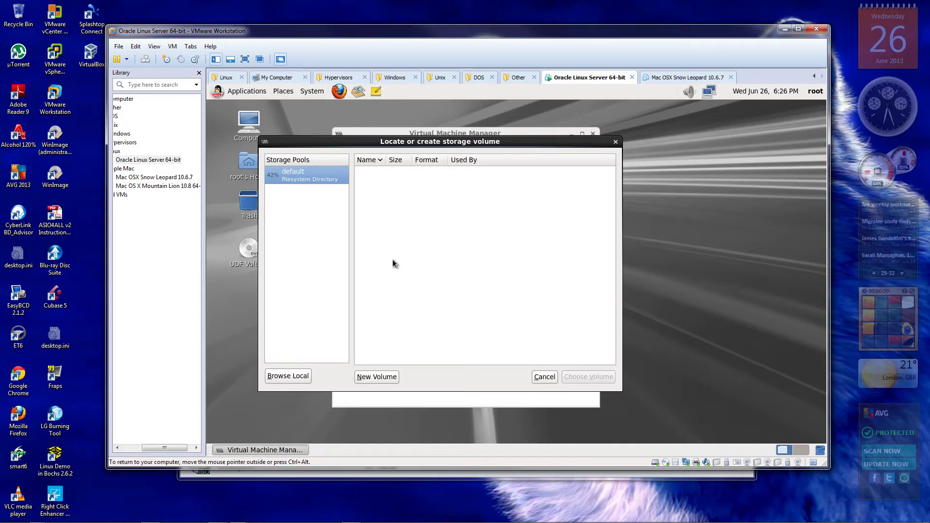
left_click(382, 378)
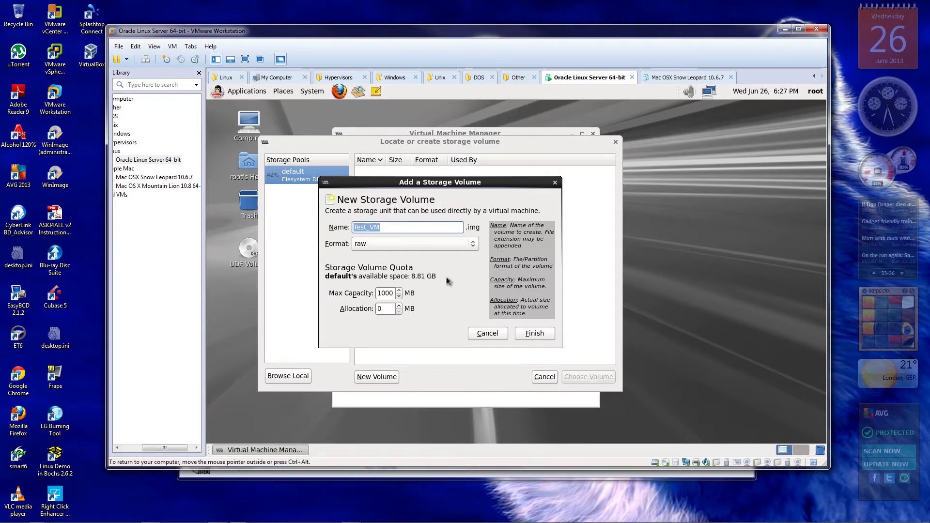
Leave the volume format at raw, then cancel the volume dialog, volume browser and New VM wizard
left_click(473, 244)
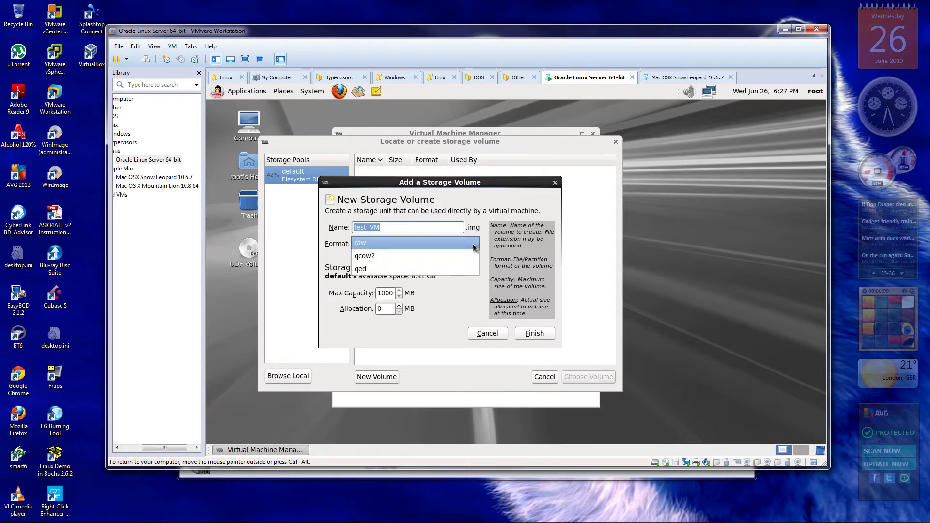
left_click(474, 247)
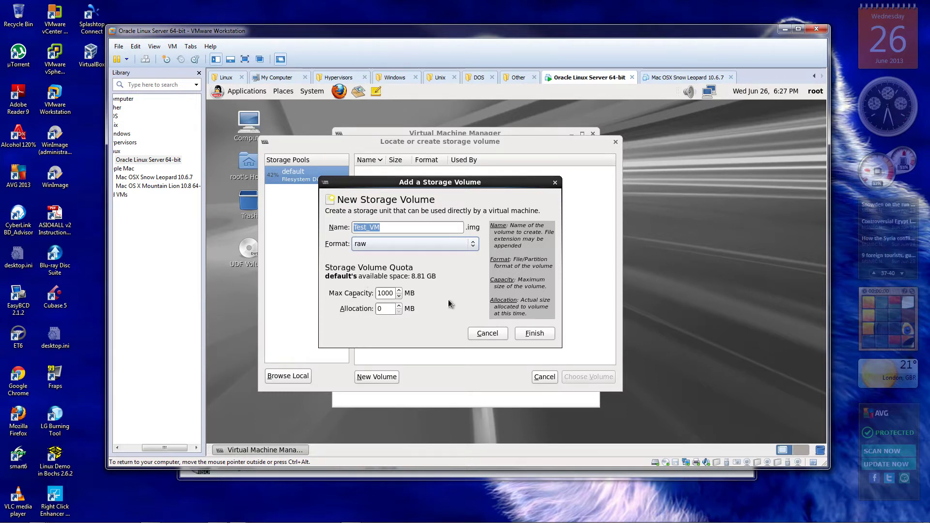
left_click(487, 335)
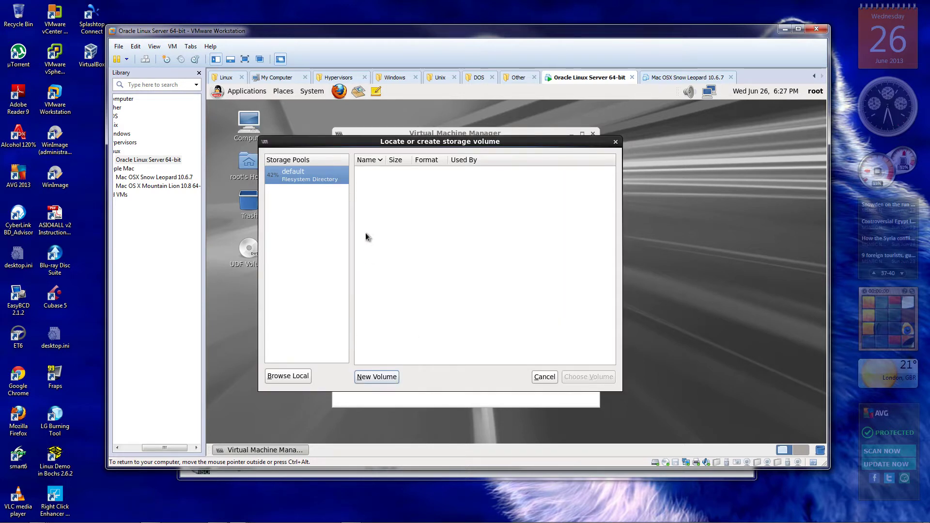
left_click(551, 377)
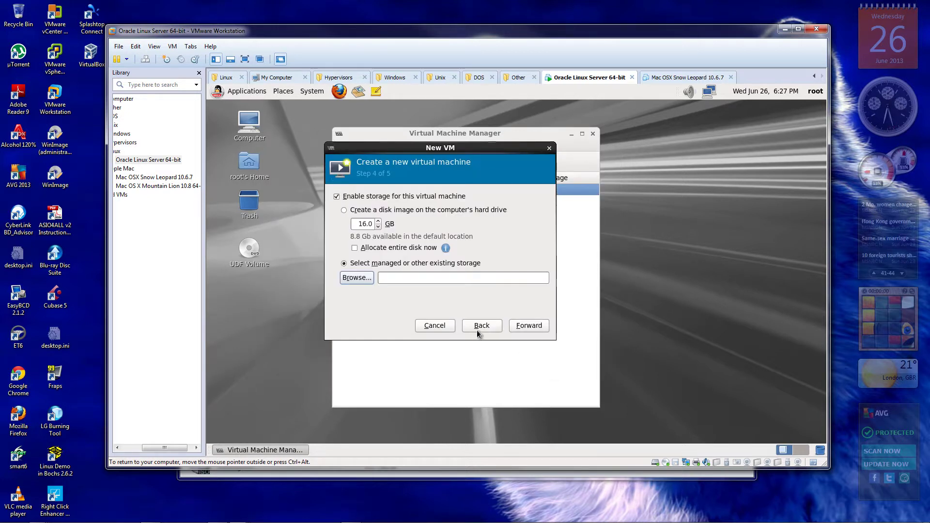
left_click(436, 331)
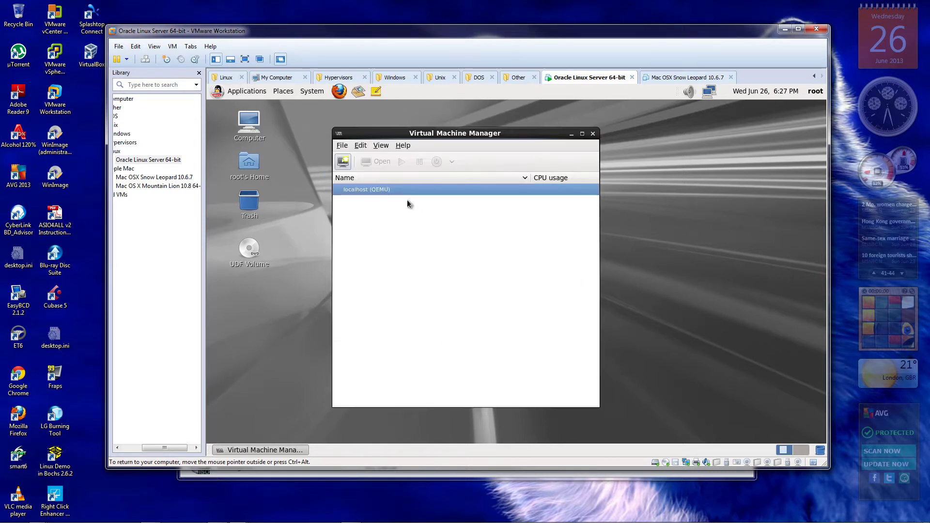
Close Virtual Machine Manager and confirm System > Shut Down for the Oracle Linux guest
left_click(593, 134)
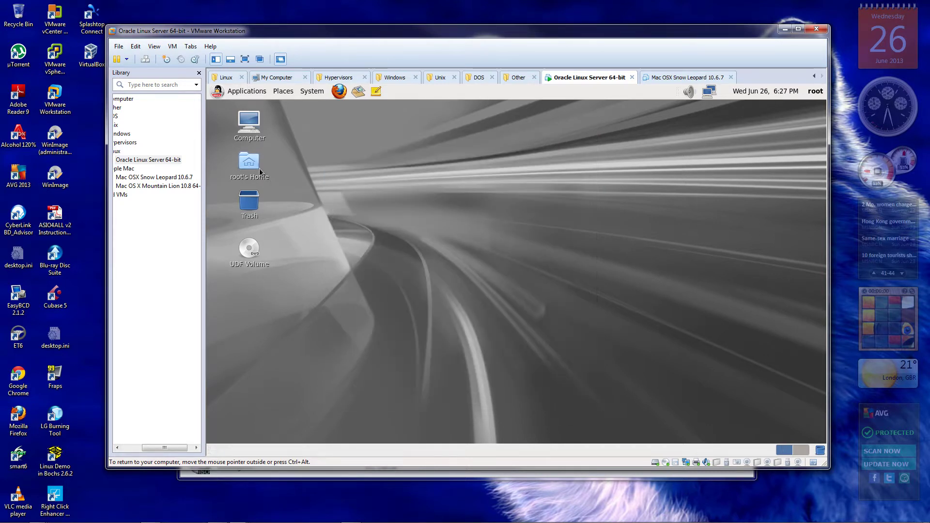
left_click(313, 92)
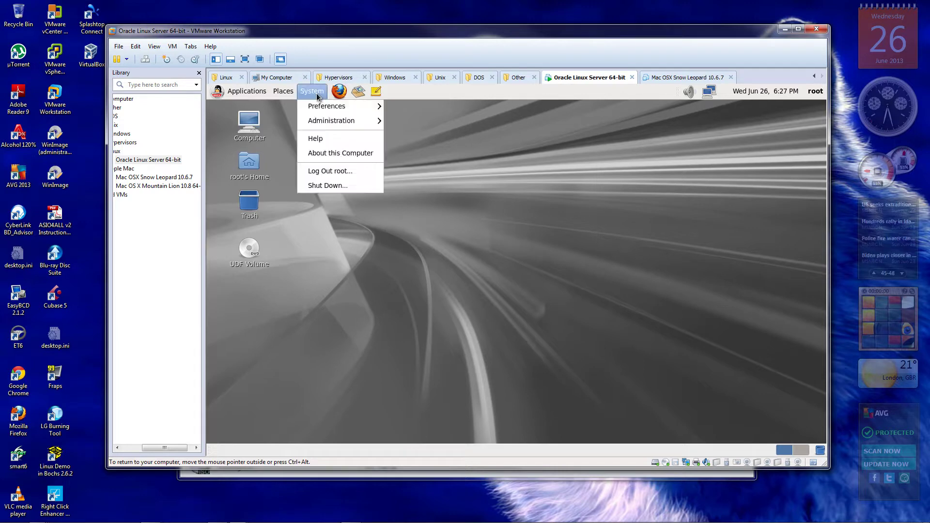
left_click(334, 189)
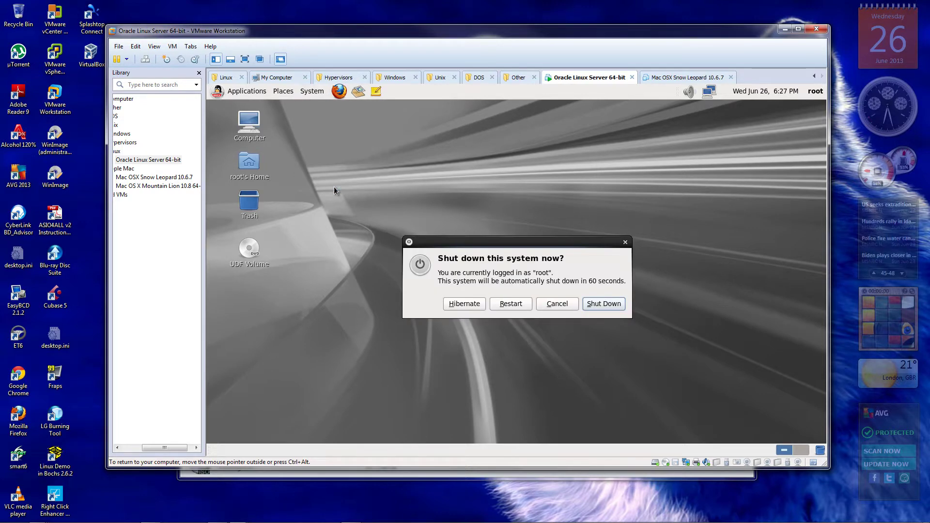
left_click(608, 302)
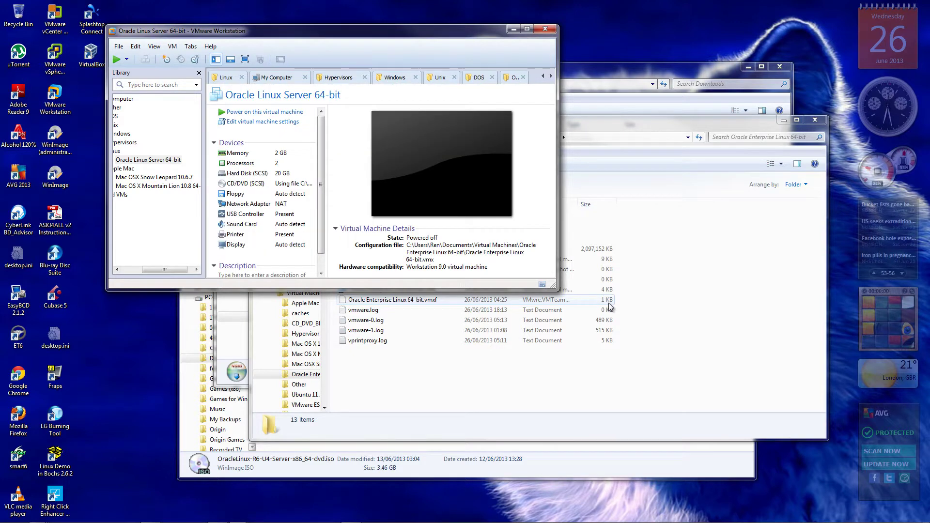
Expand the VM's hard disk maximum size from 20 GB to 40 GB
double_click(236, 174)
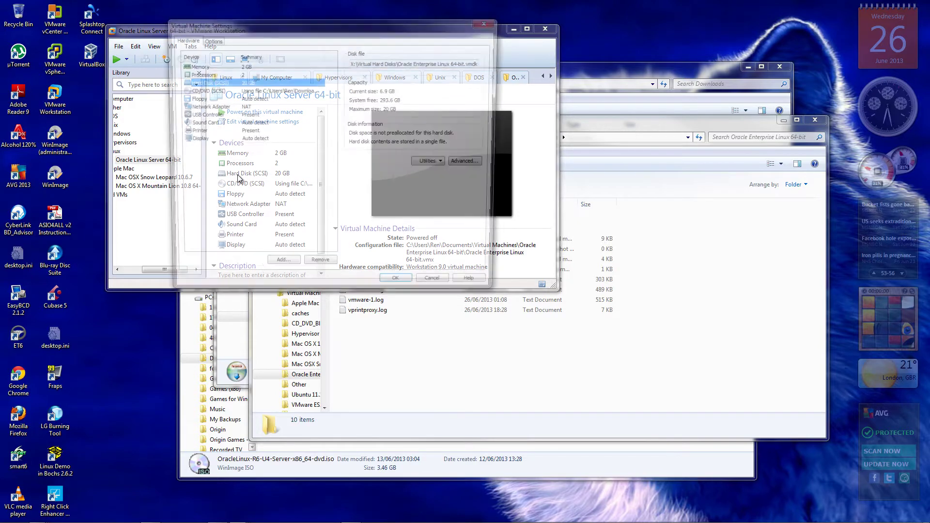
left_click(446, 164)
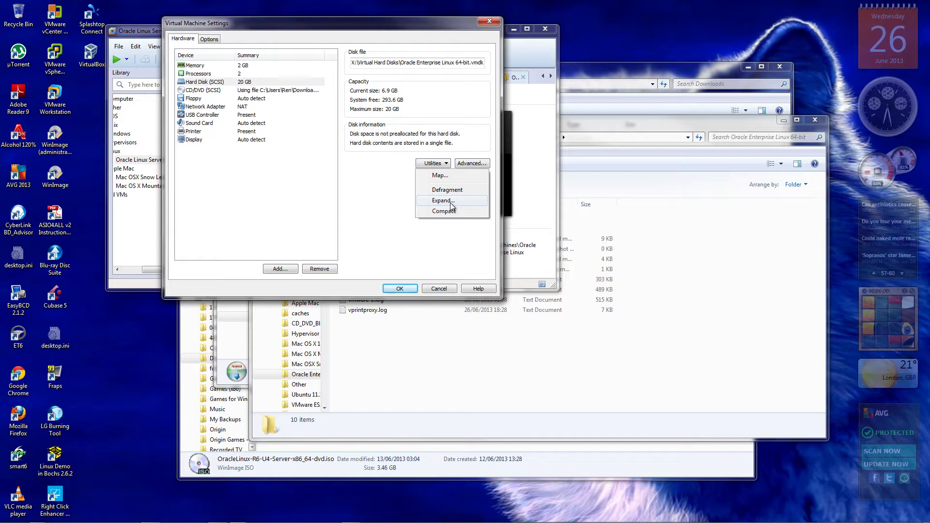
left_click(450, 203)
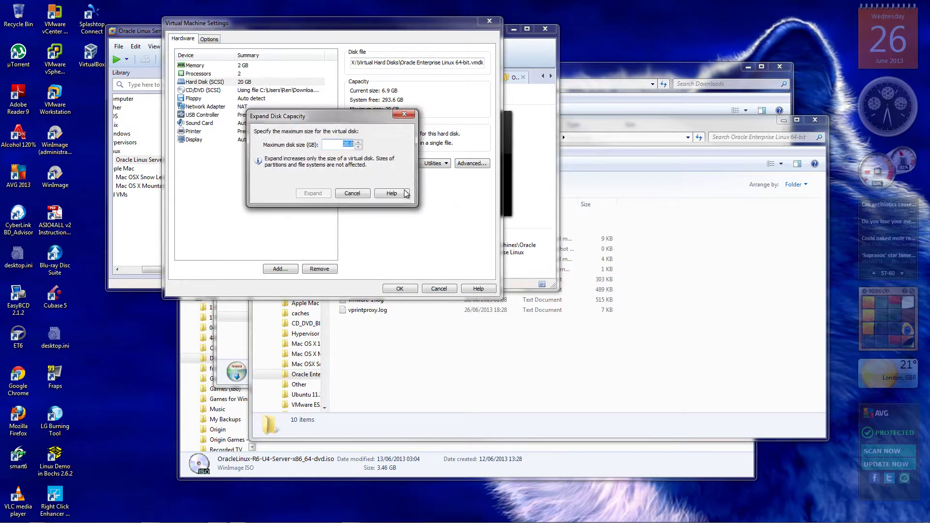
left_click(343, 145)
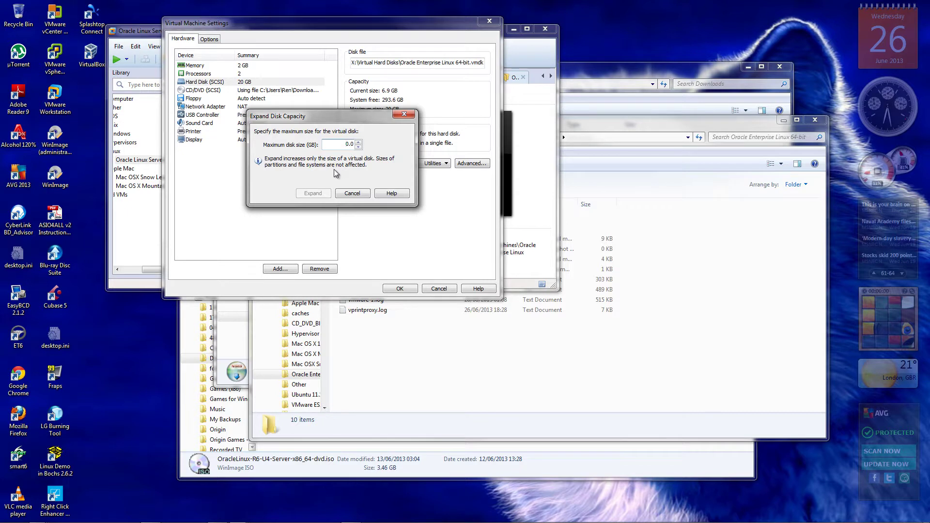
type("4")
key("Return")
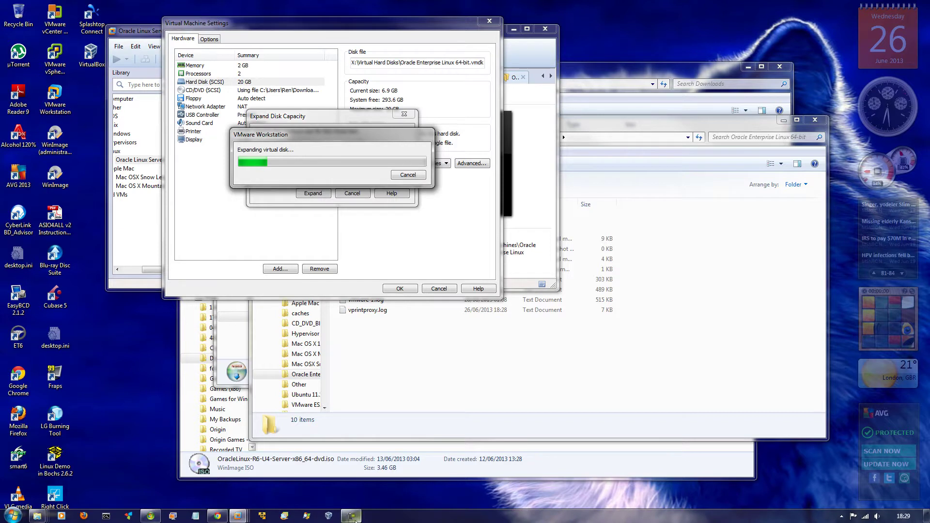
Acknowledge the disk expansion success message and close the settings with OK
left_click(355, 519)
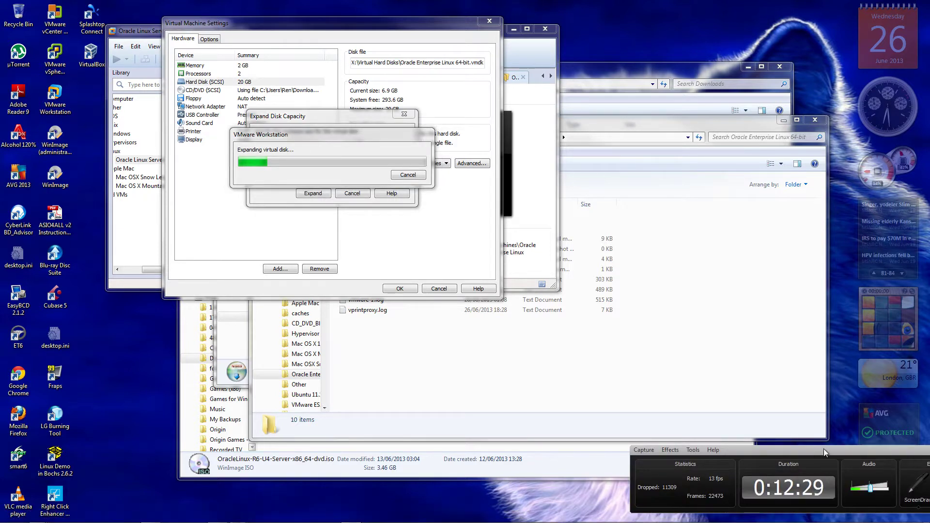
left_click_drag(824, 451, 694, 452)
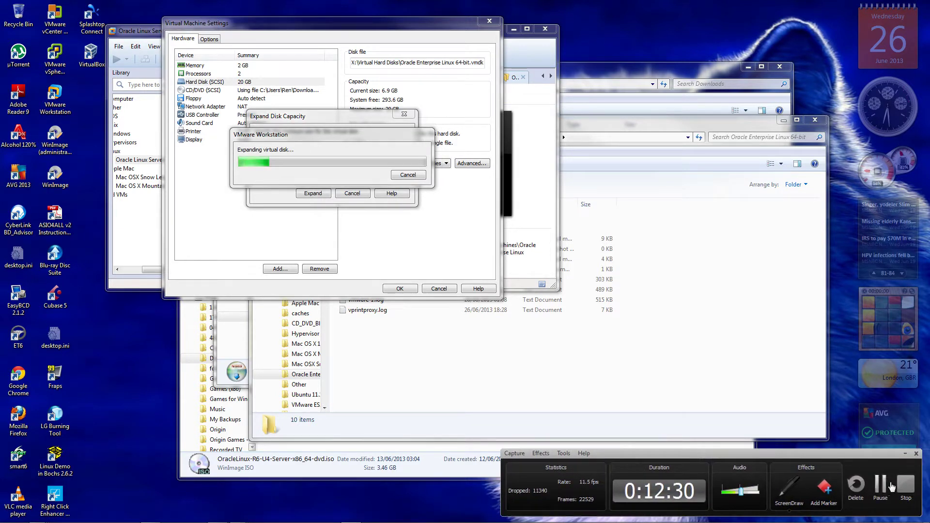
left_click(880, 484)
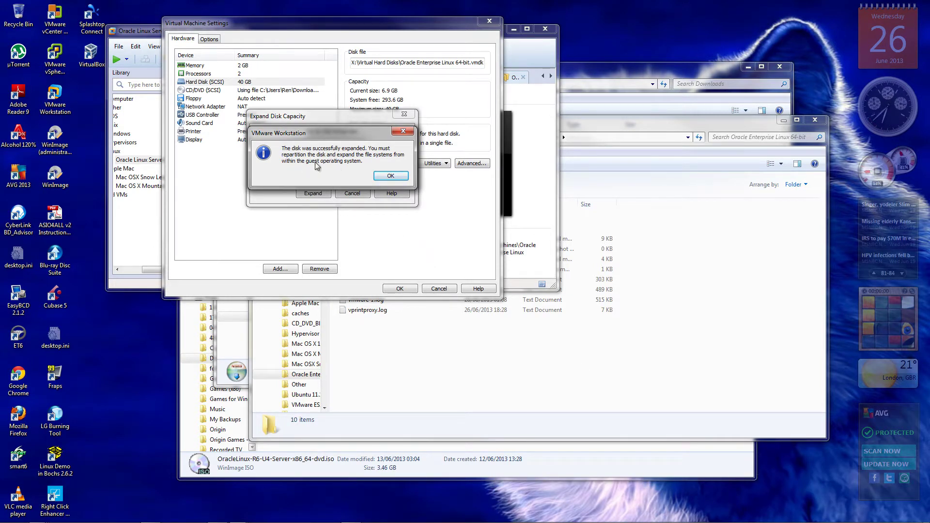
left_click(390, 177)
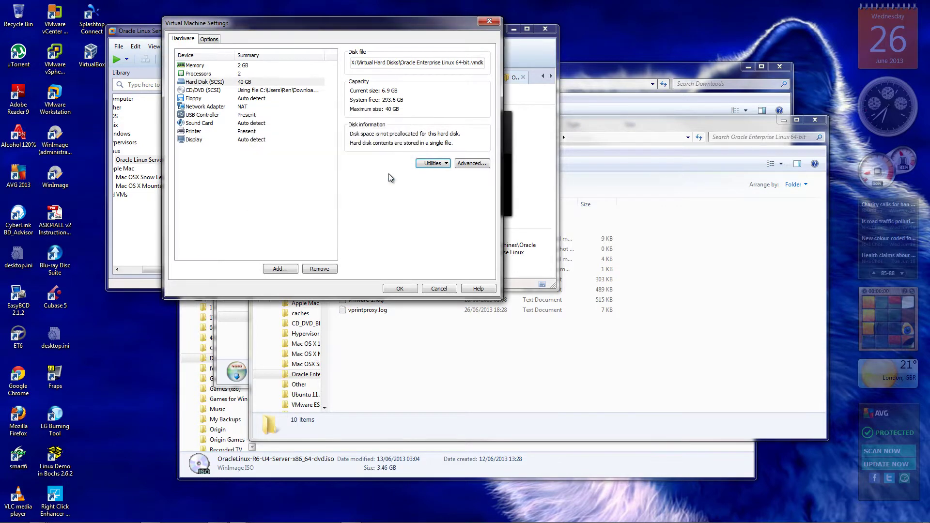
left_click(402, 289)
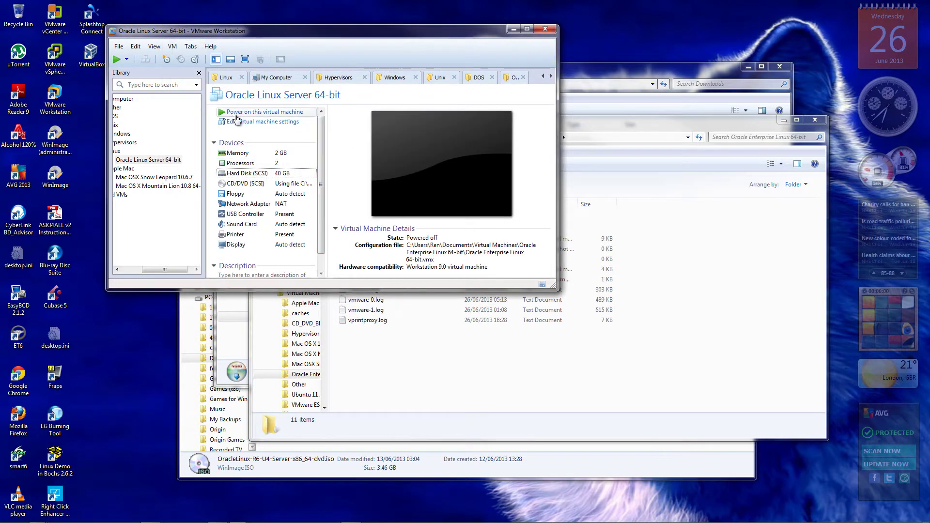
Power on the Oracle Linux Server 64-bit virtual machine and let it boot
left_click(238, 112)
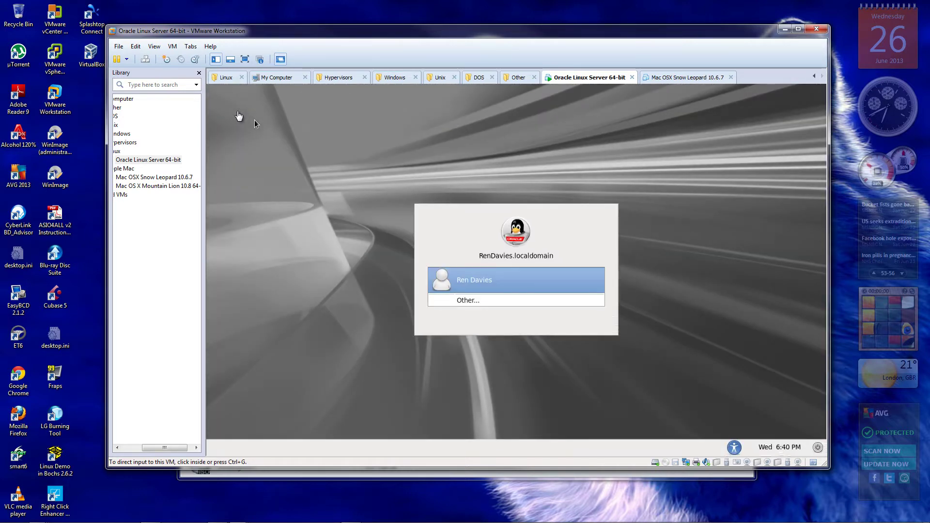
Log in to the guest via Other... with username root and the account password
left_click(254, 120)
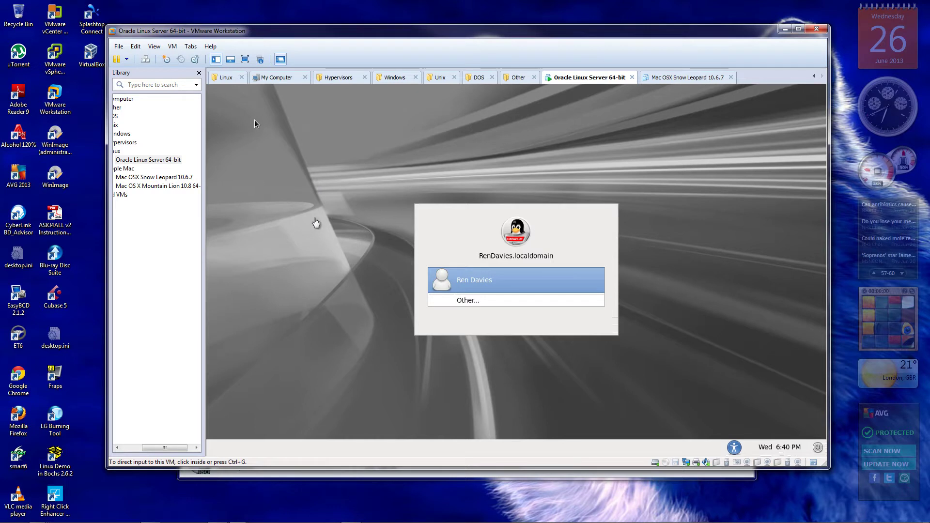
left_click(476, 302)
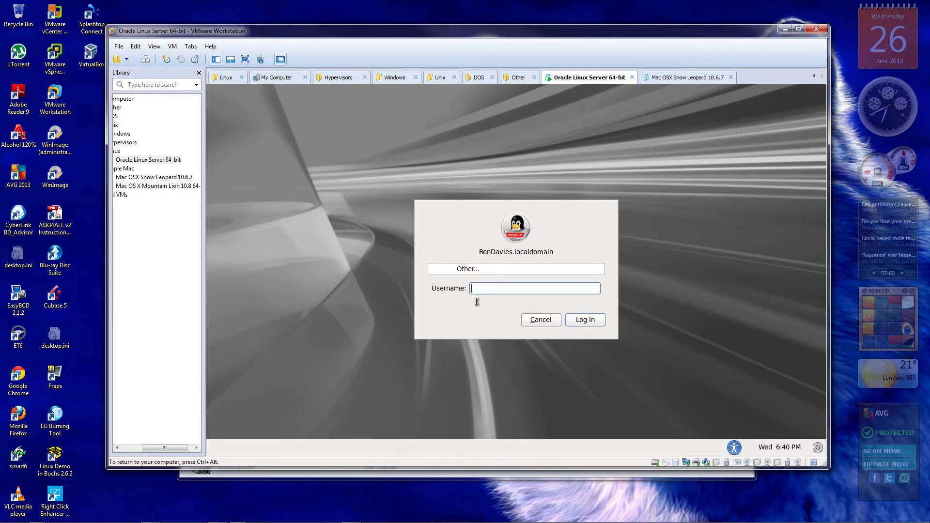
type("root")
key("Return")
type("••")
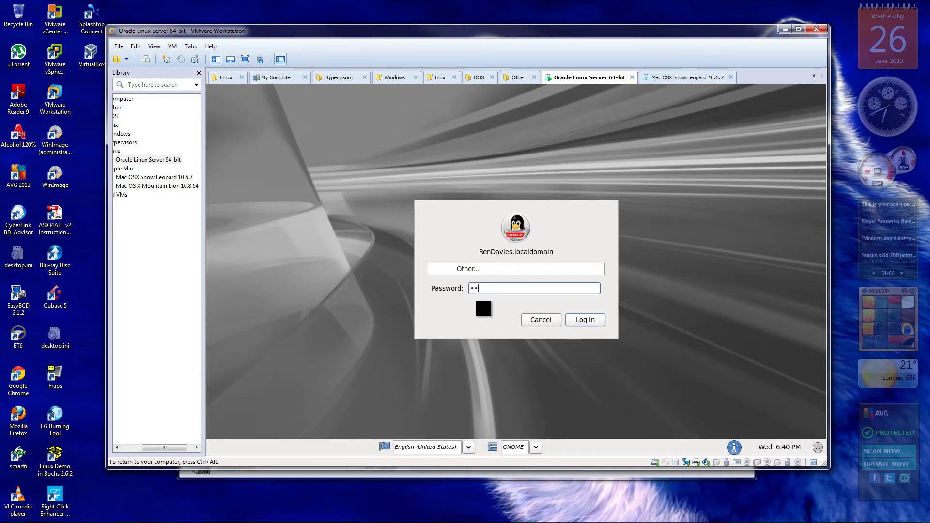
type("•••••••")
key("Return")
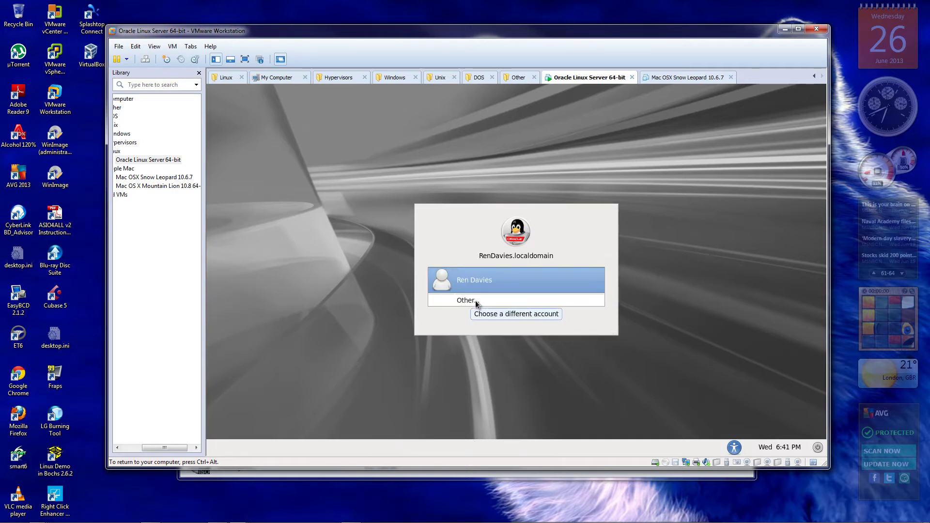
Retry the root login with the password, reaching the GNOME desktop
left_click(476, 302)
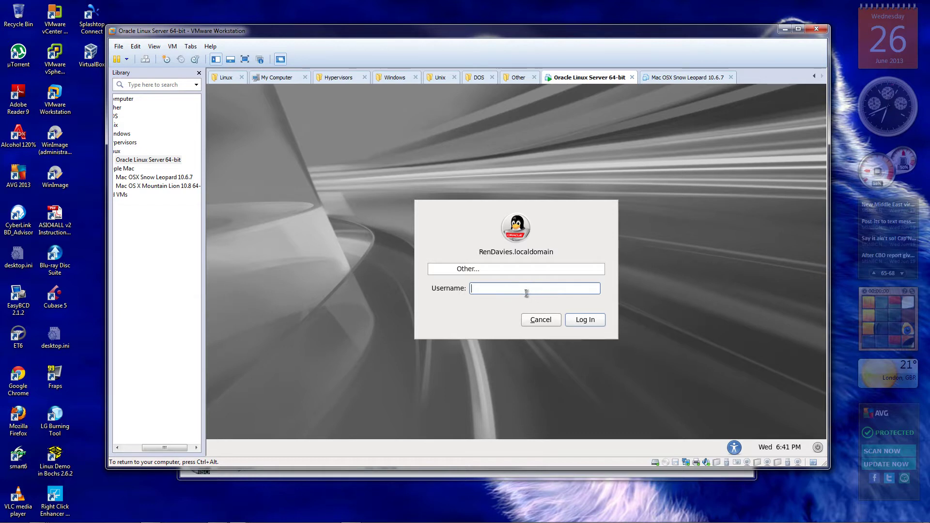
type("root")
key("Return")
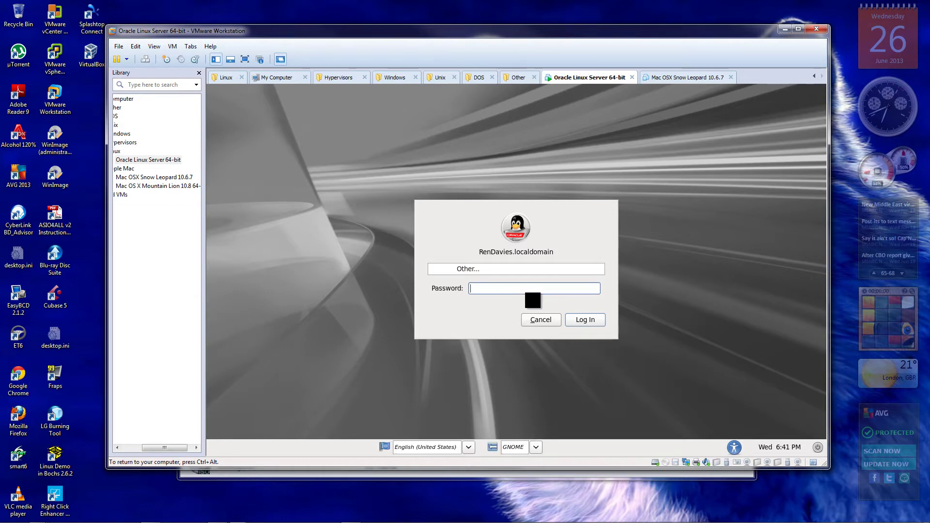
type("•••••••••")
key("Return")
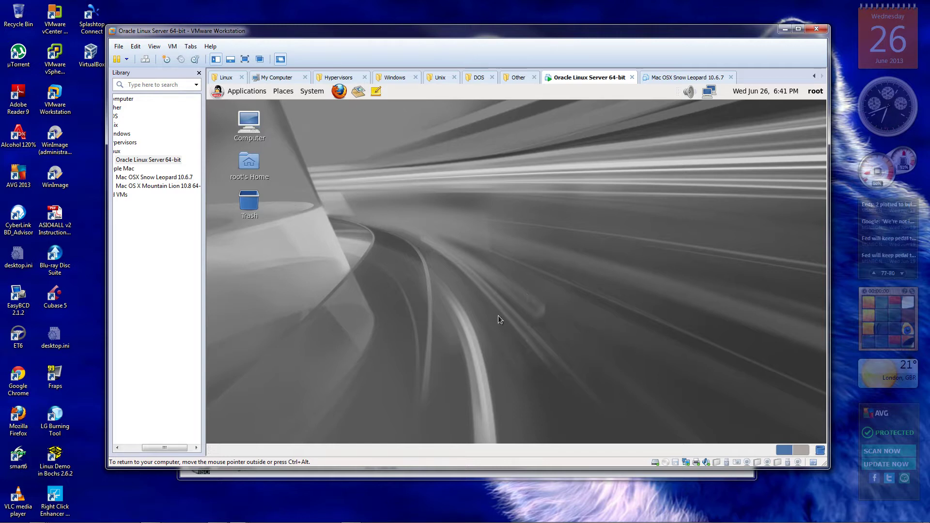
Launch Disk Utility from Applications > System Tools and nudge its window left
left_click(236, 93)
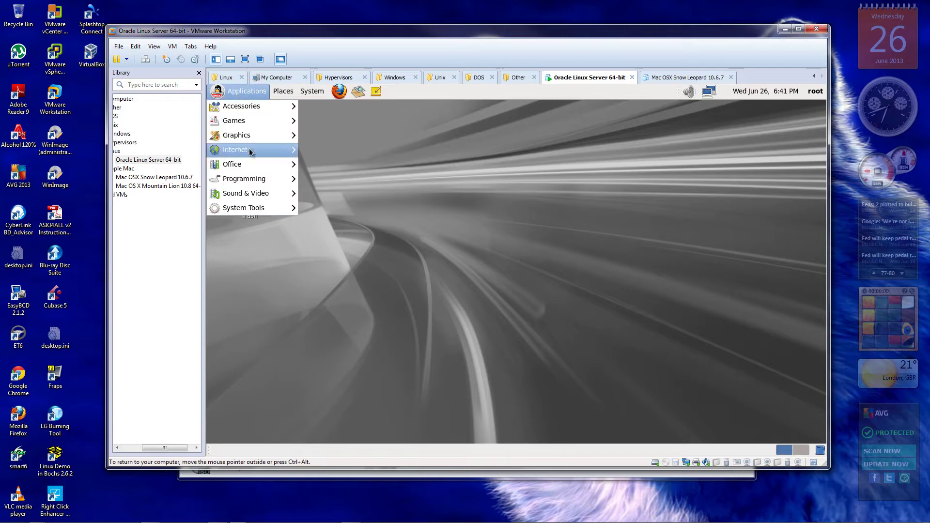
mouse_move(248, 212)
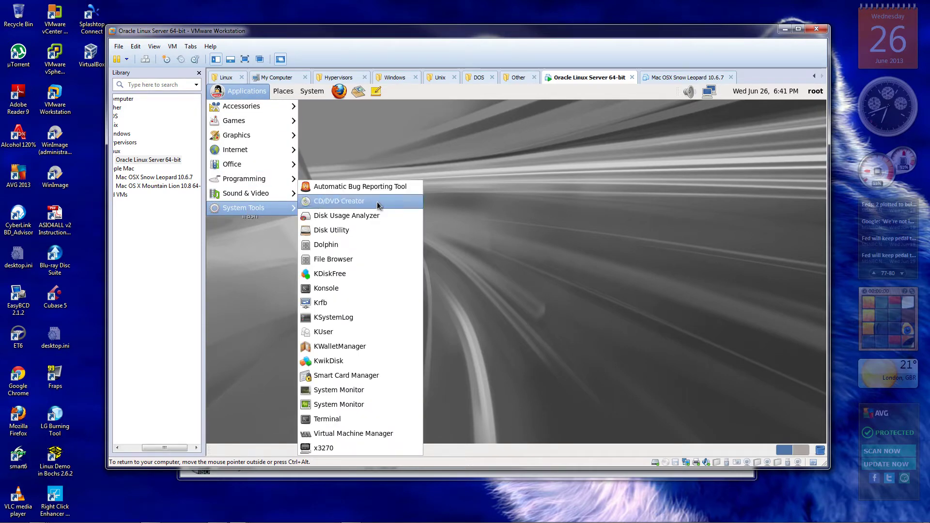
left_click(364, 231)
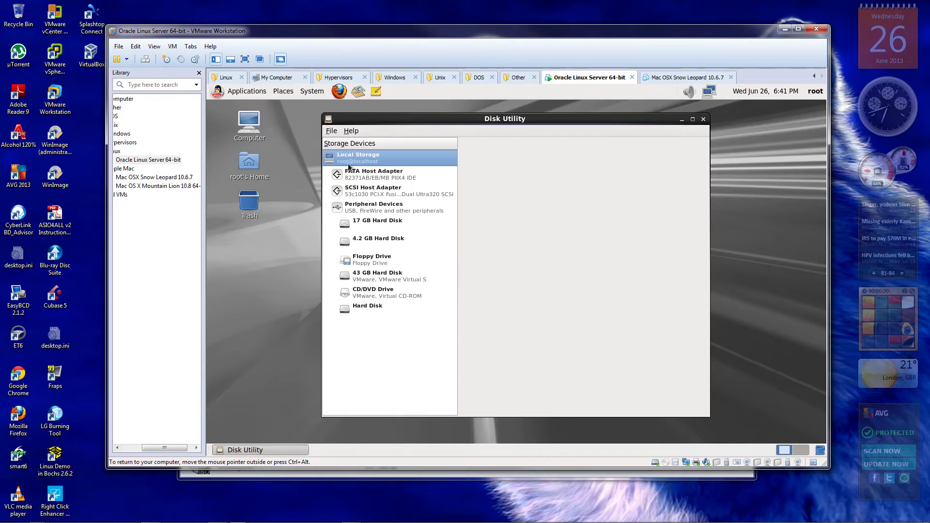
left_click_drag(417, 125, 400, 121)
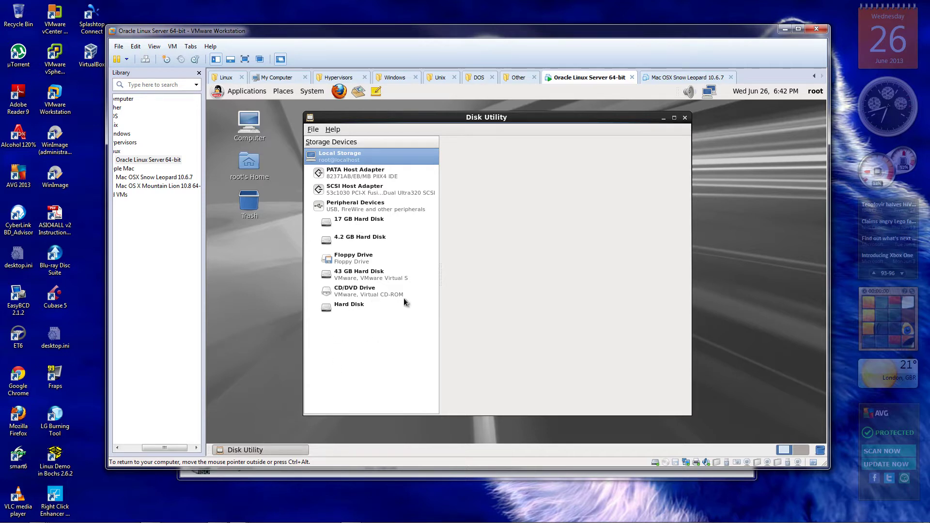
Select the 43 GB hard disk and inspect its 21 GB LVM2 physical volume
left_click(352, 274)
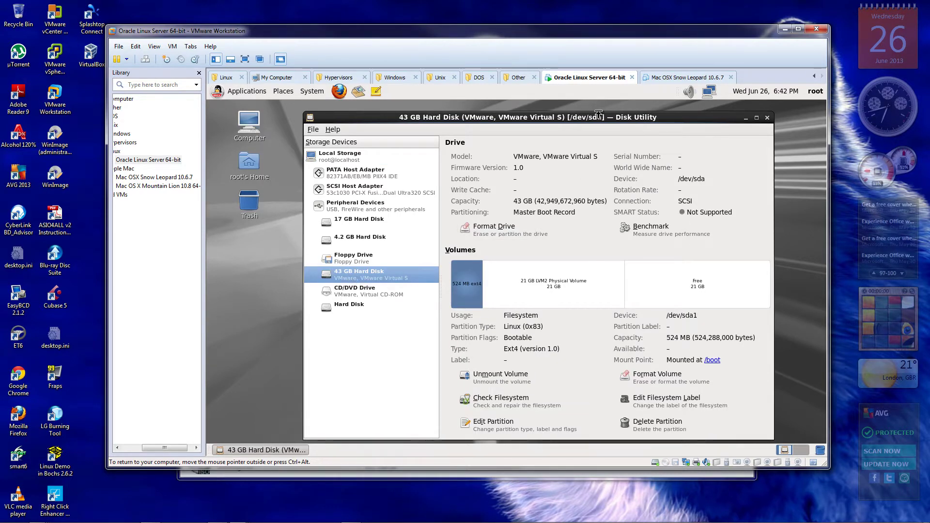
left_click_drag(593, 118, 559, 111)
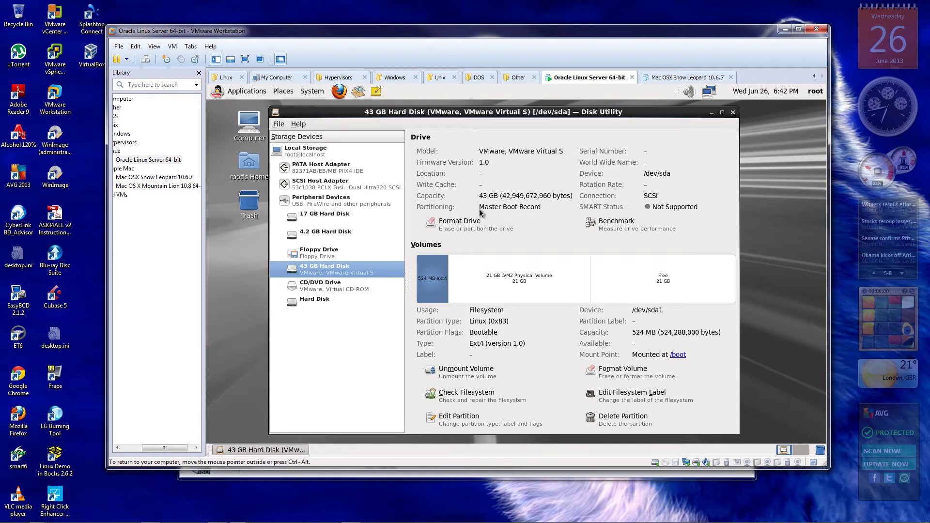
left_click(509, 275)
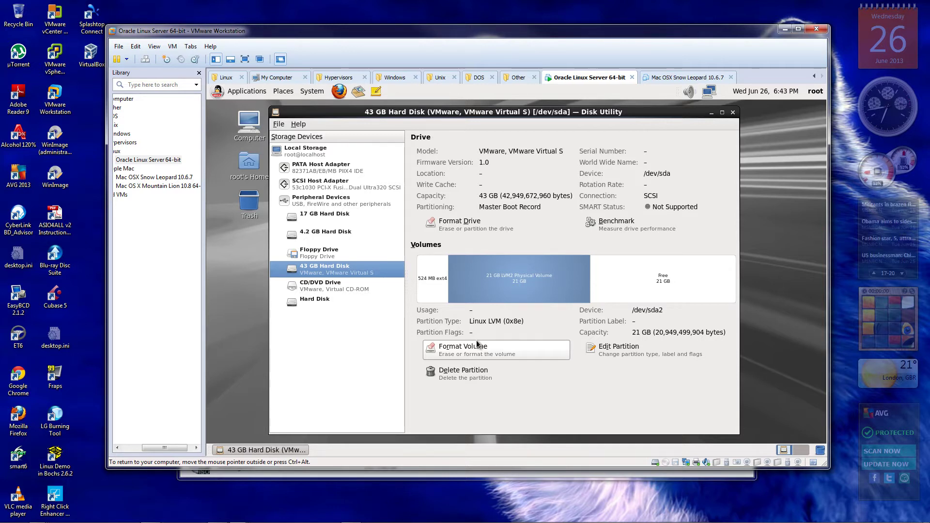
Check the 17 GB and 4.2 GB disks, then reopen the 43 GB disk's 21 GB LVM2 volume
left_click(333, 214)
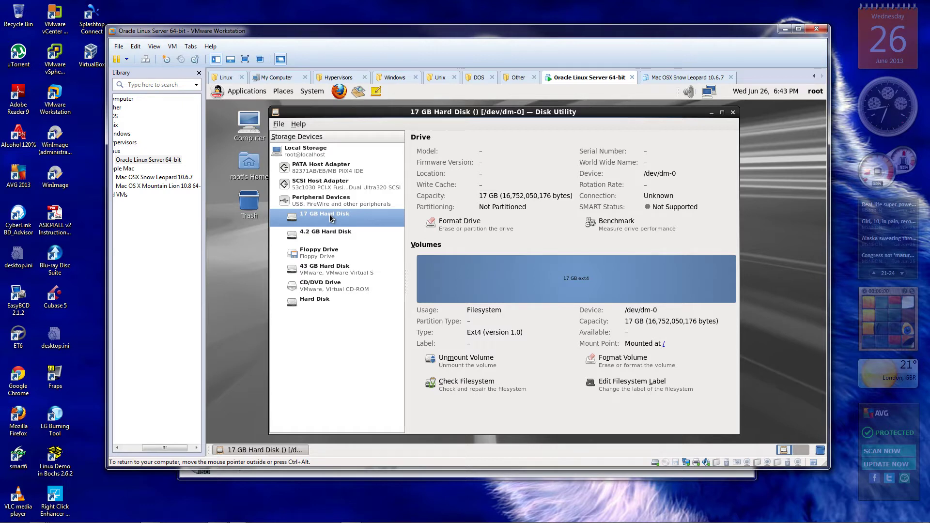
left_click(326, 239)
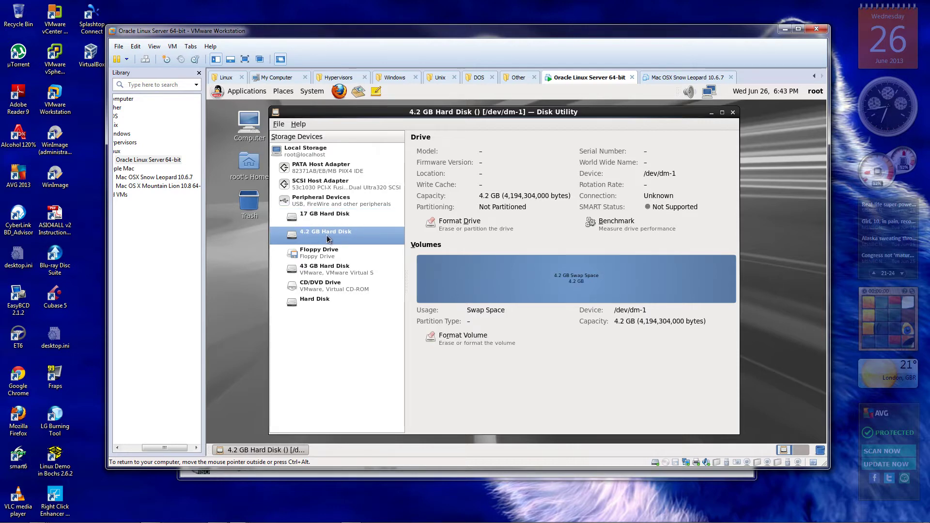
left_click(319, 220)
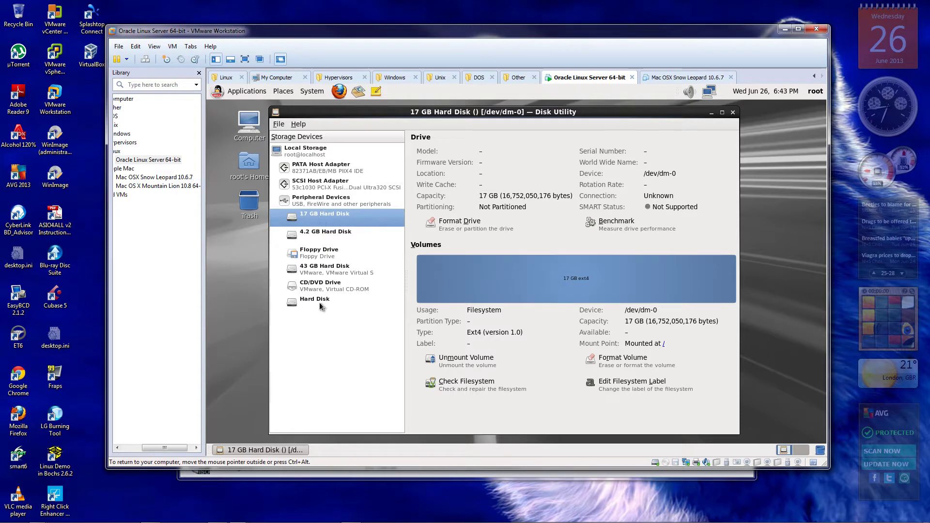
left_click(332, 270)
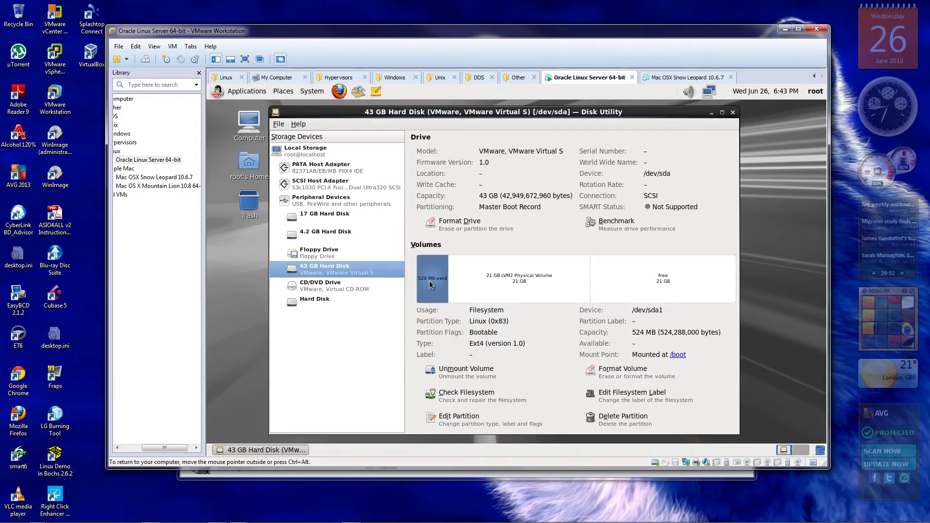
left_click(502, 284)
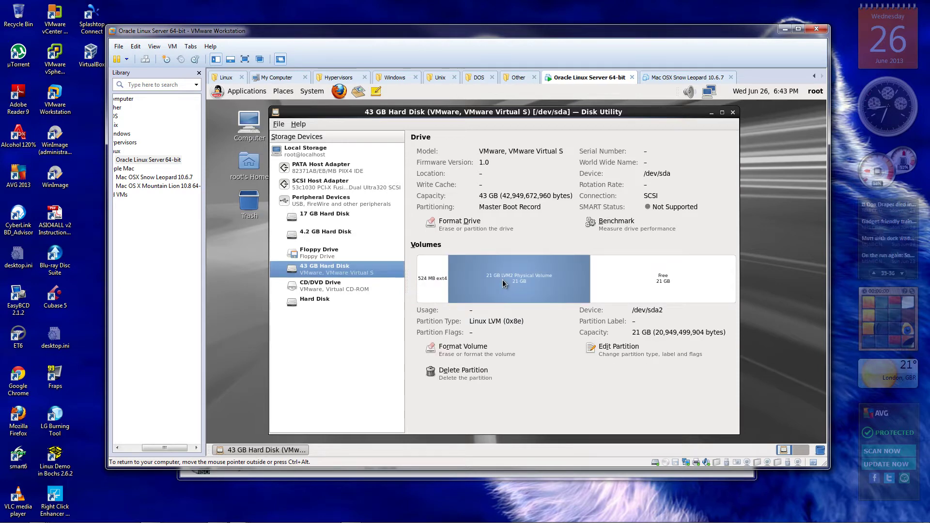
left_click(630, 351)
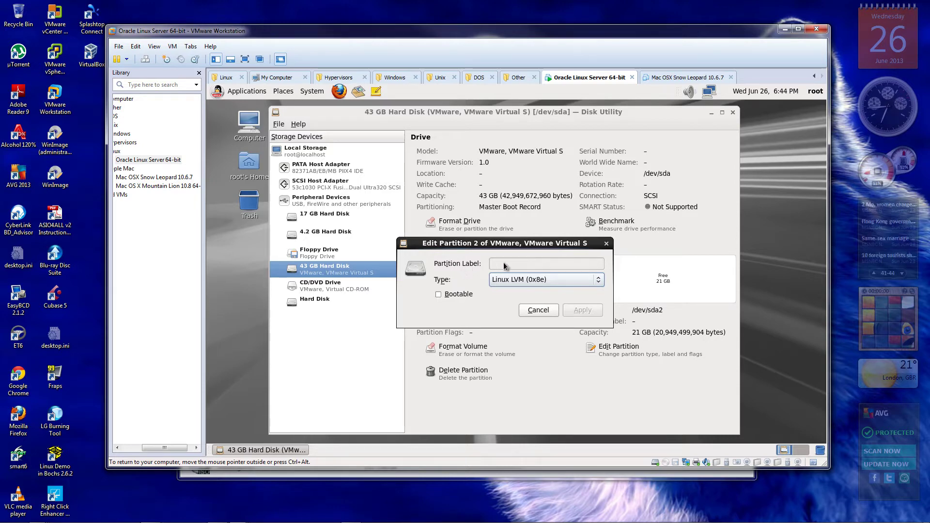
left_click(539, 310)
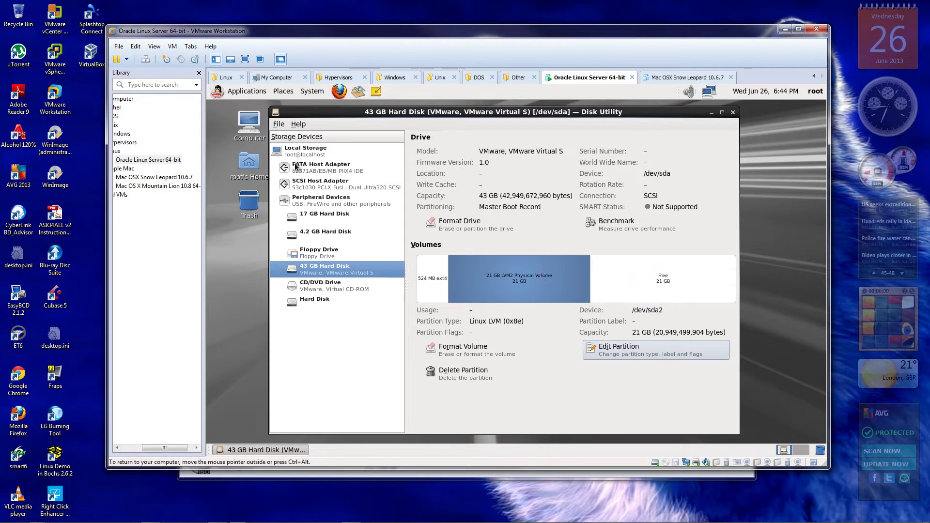
left_click(277, 126)
mouse_move(295, 138)
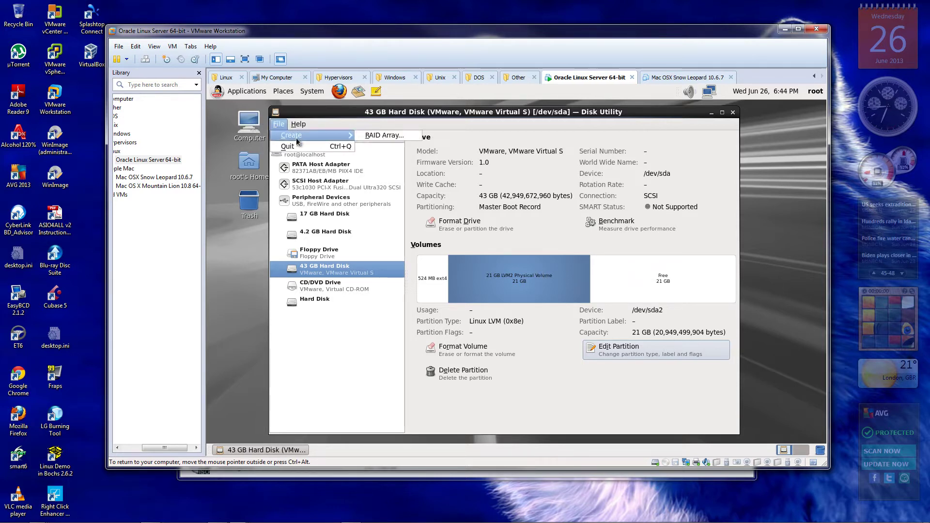
left_click(342, 125)
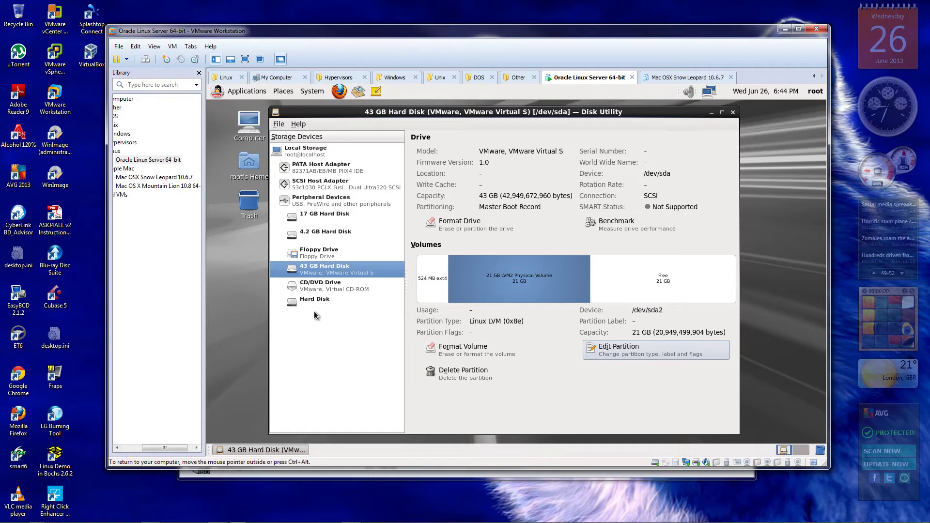
left_click(321, 217)
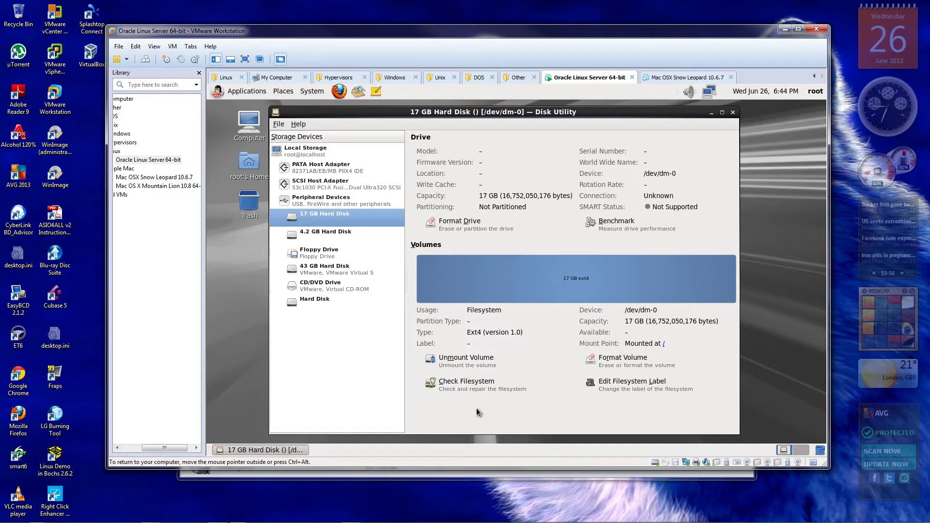
left_click(330, 302)
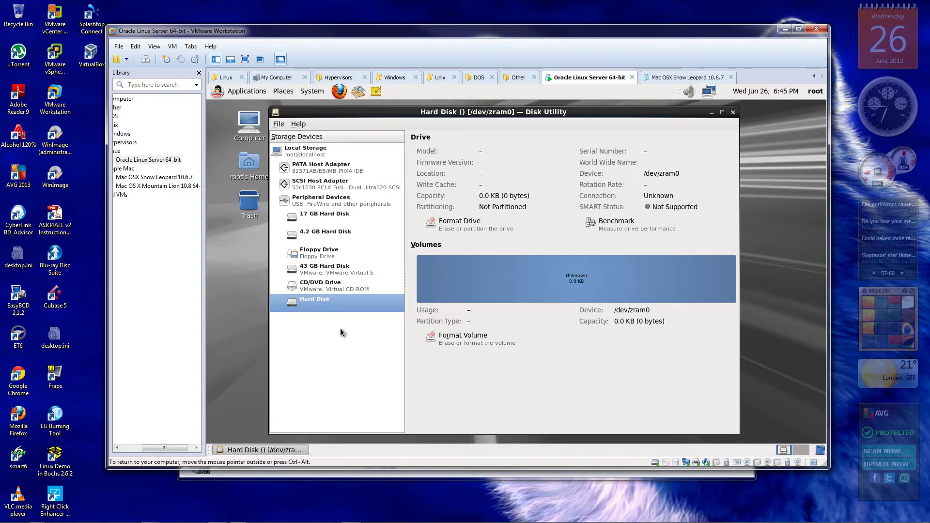
left_click(332, 276)
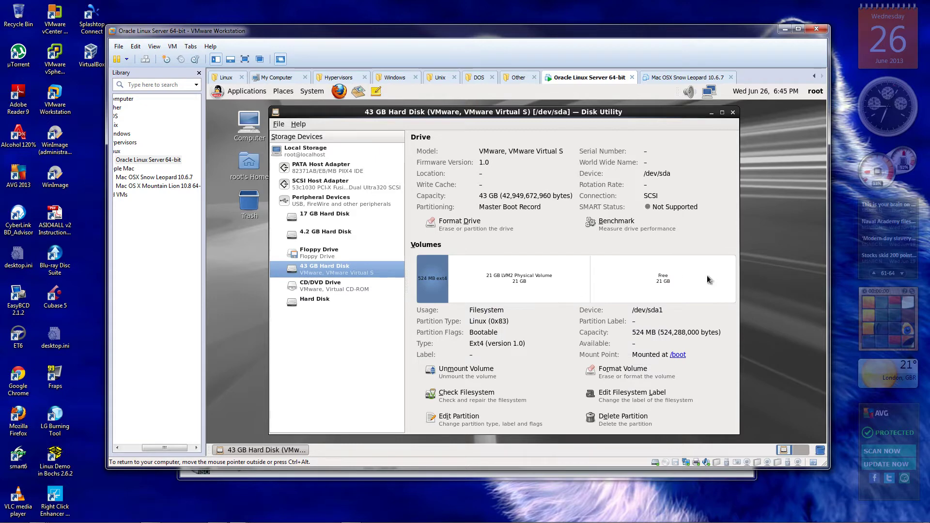
Create a 21 GB Ext4 partition in the free space and name it 'VM Partition'
left_click(665, 275)
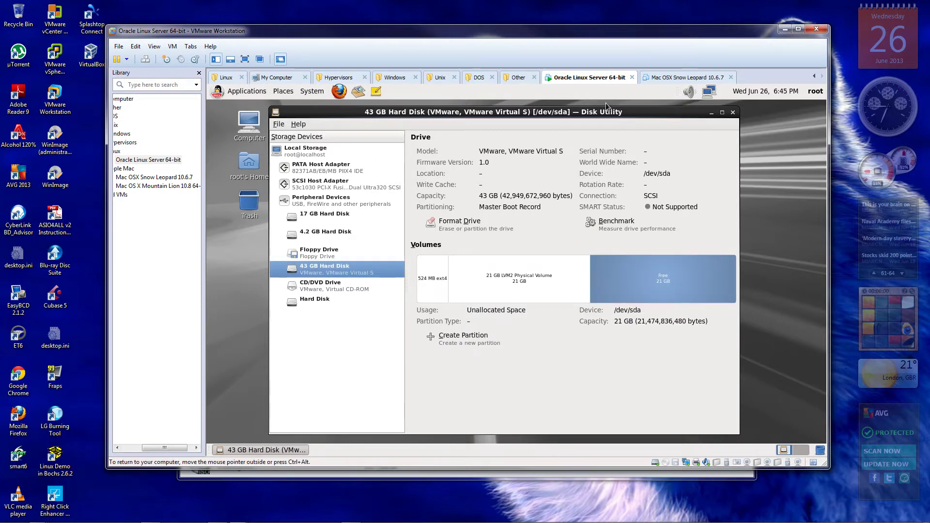
left_click_drag(612, 112, 598, 108)
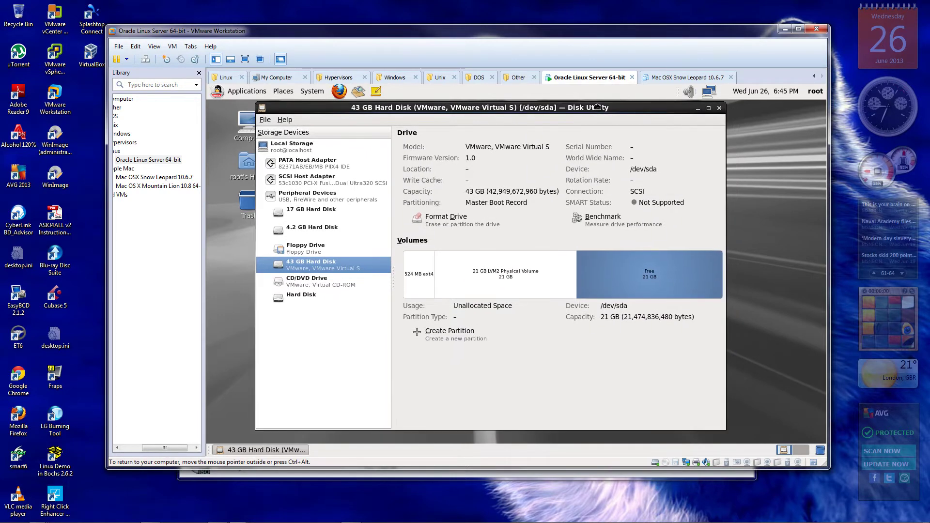
left_click(441, 335)
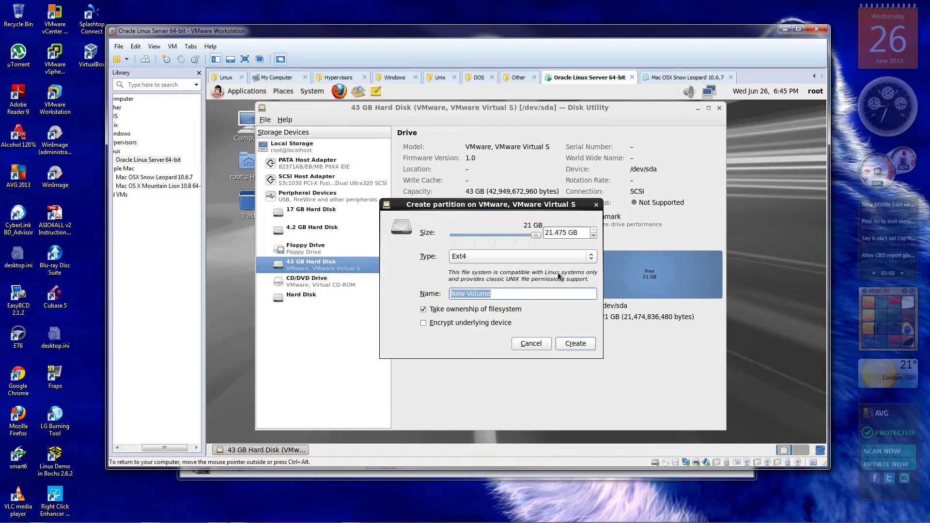
left_click(593, 257)
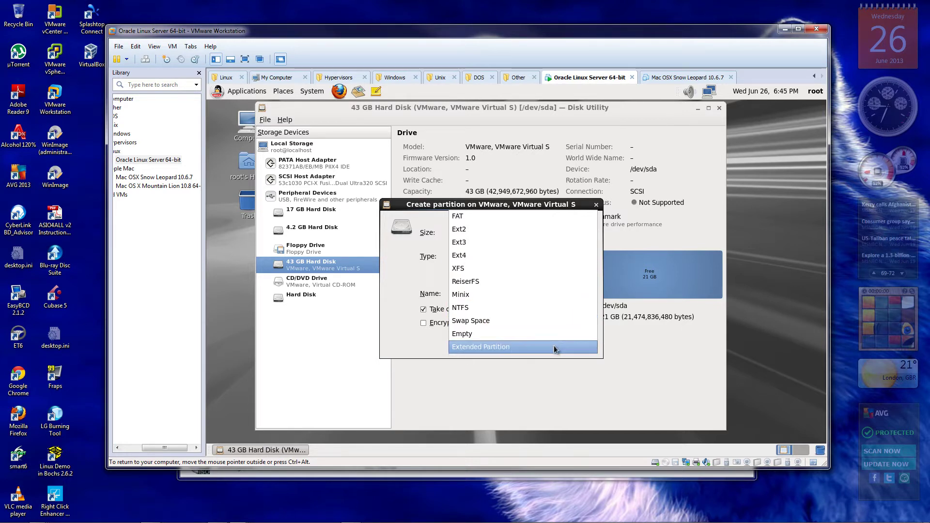
left_click(531, 262)
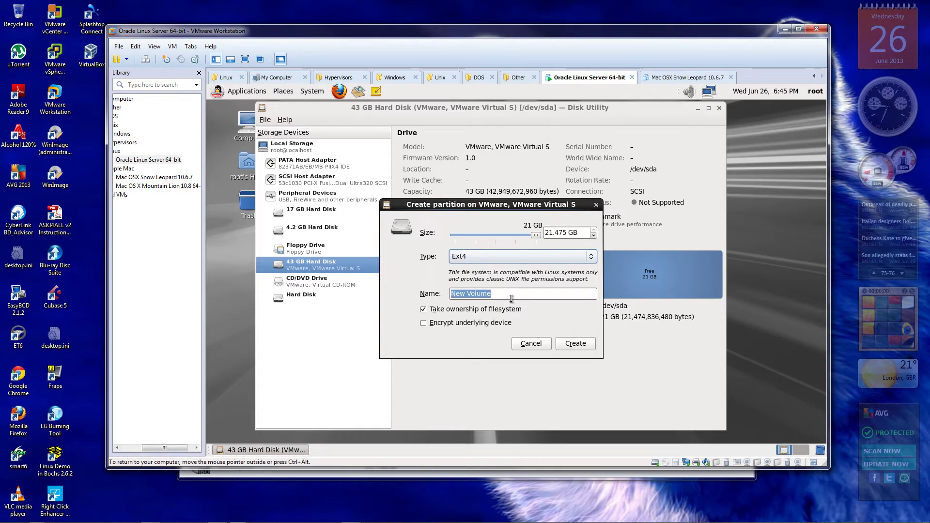
left_click(490, 294)
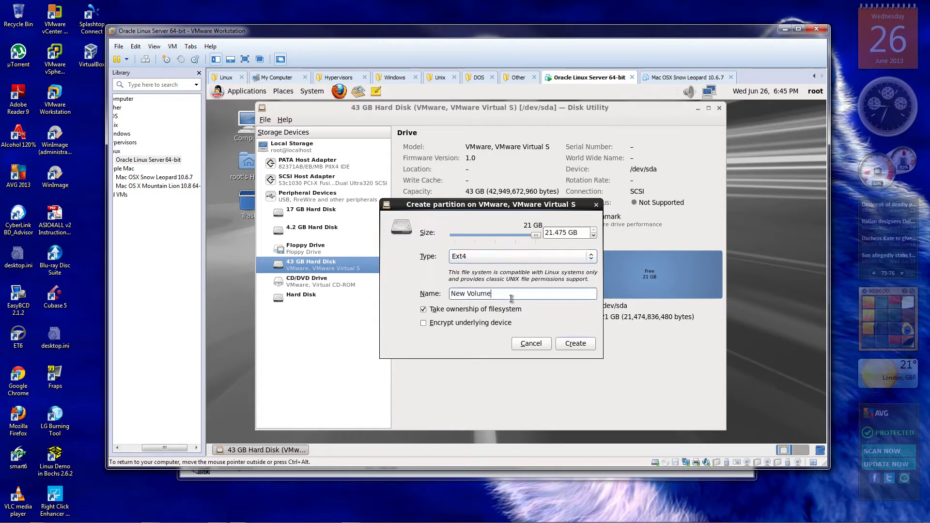
triple_click(485, 293)
key("BackSpace")
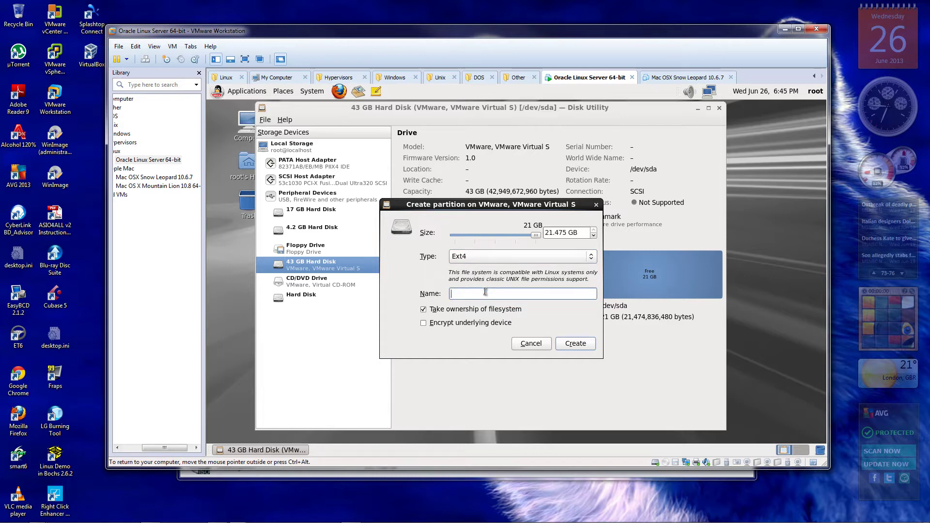
type("VM Partiti")
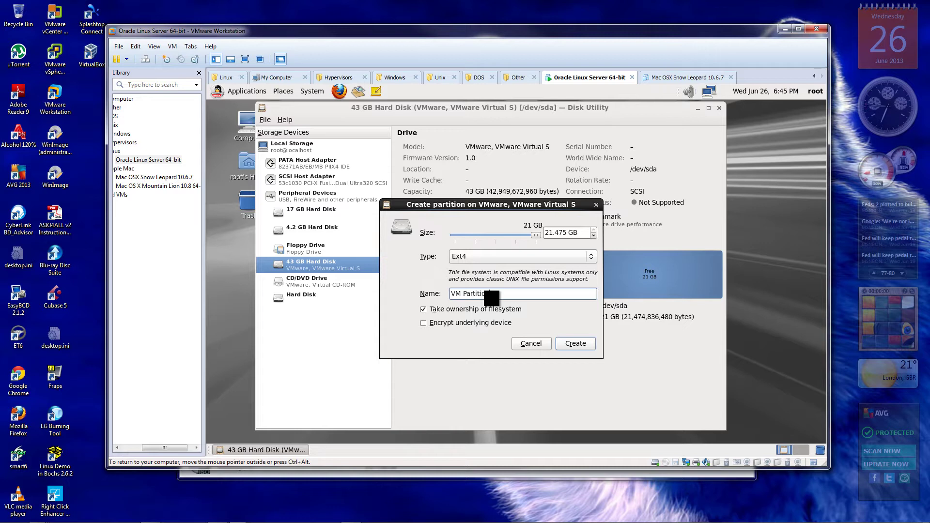
type("on")
left_click_drag(496, 205, 486, 193)
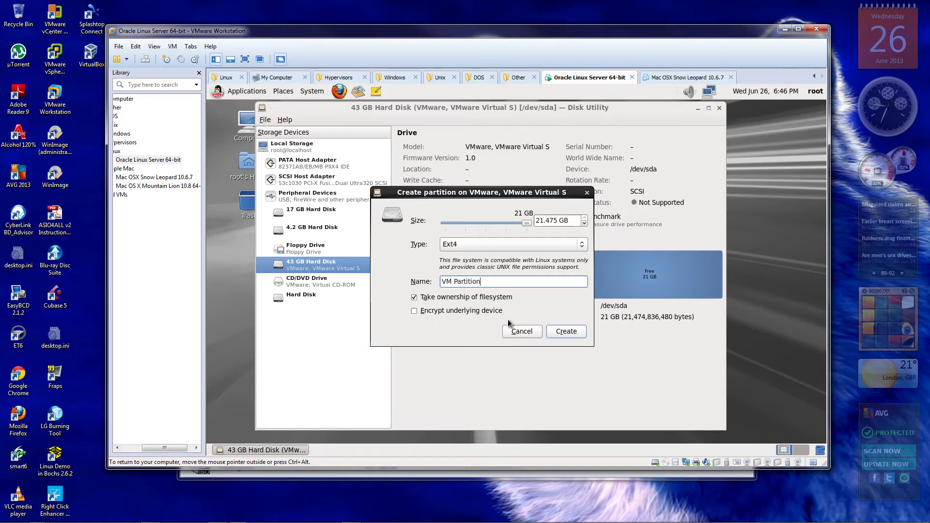
left_click(566, 331)
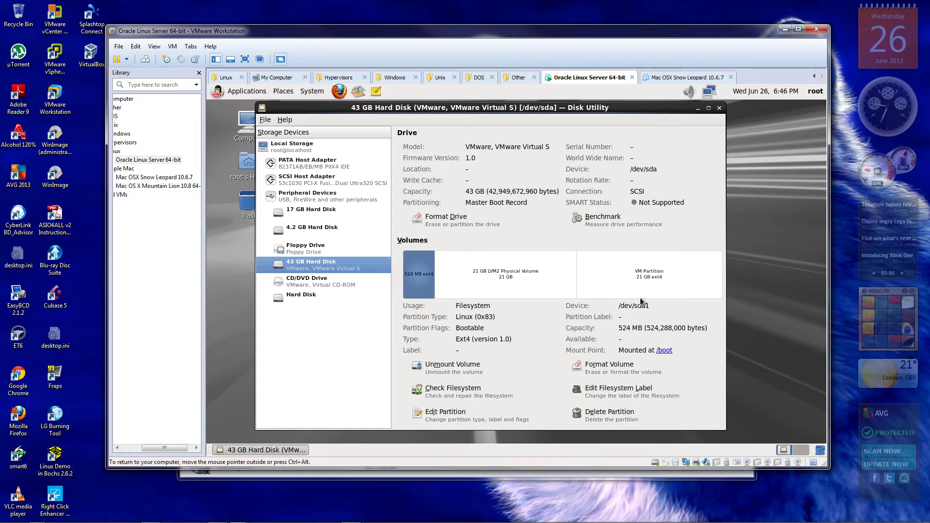
left_click(651, 281)
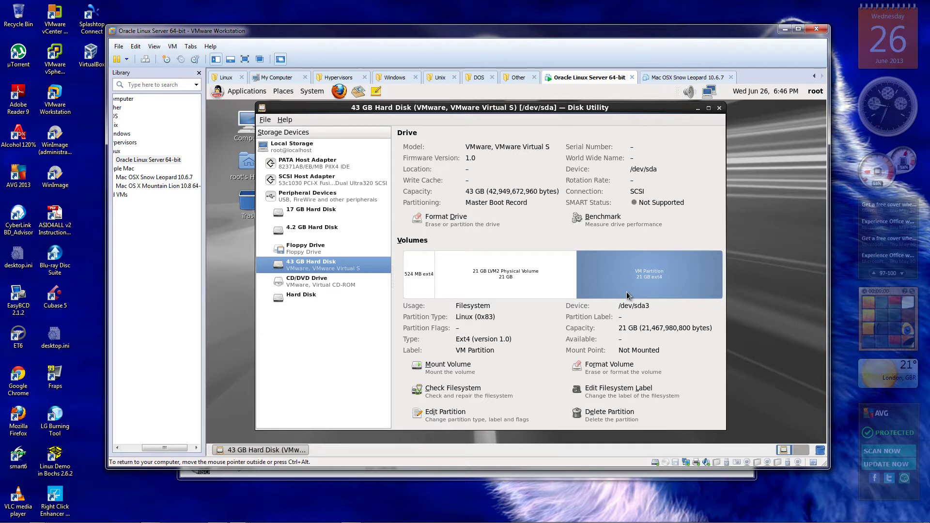
left_click(443, 222)
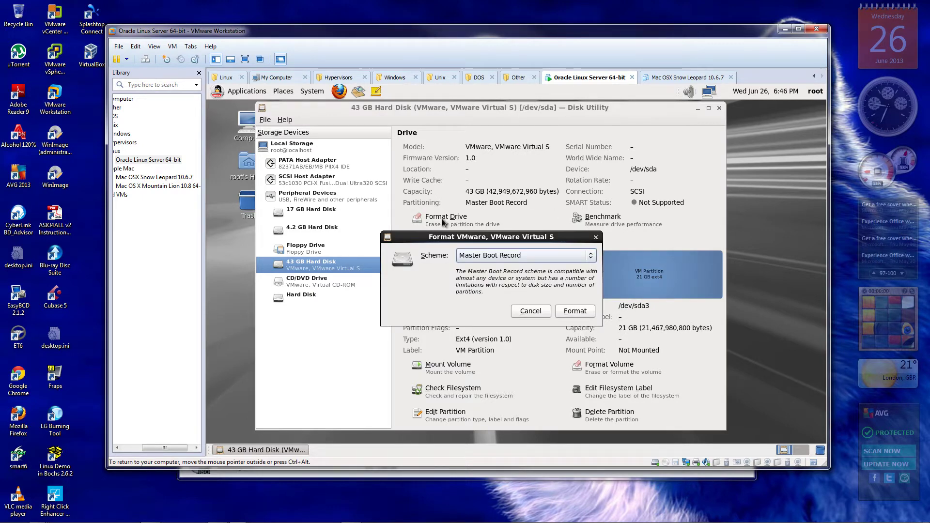
left_click(591, 257)
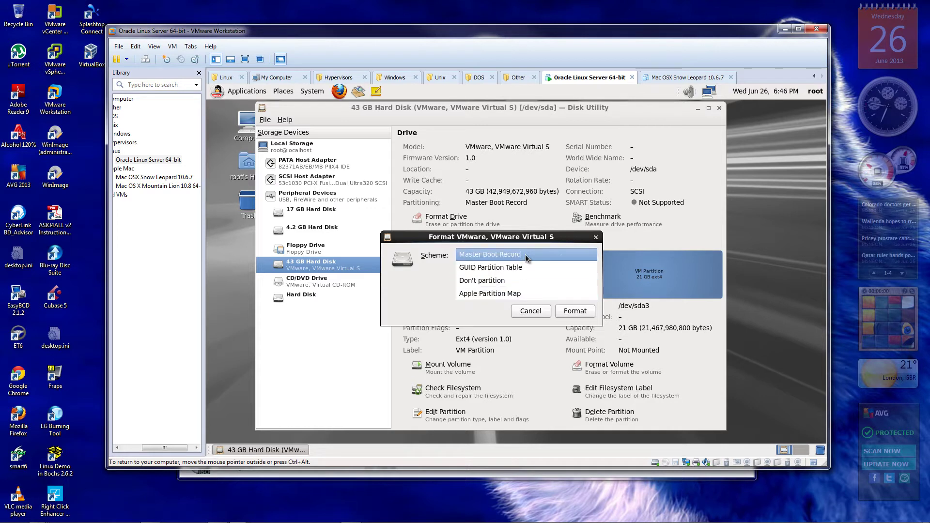
left_click(526, 254)
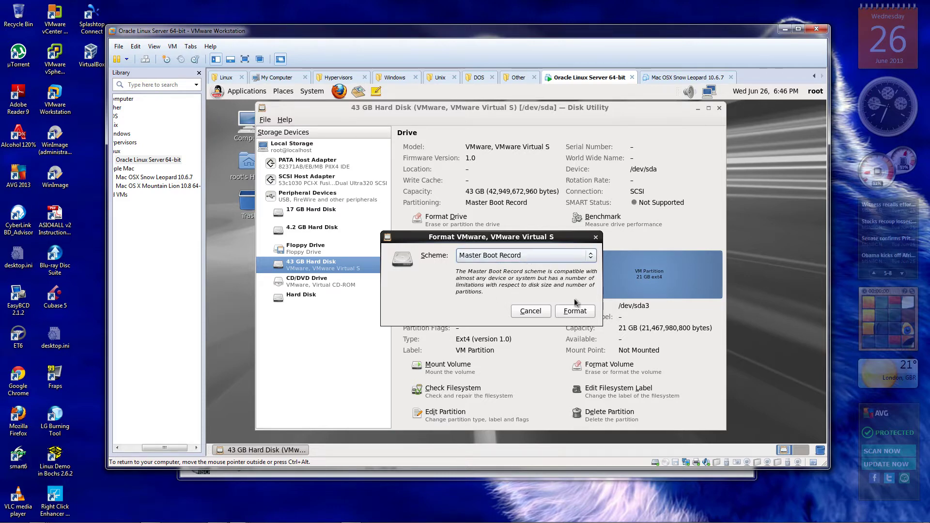
left_click(575, 311)
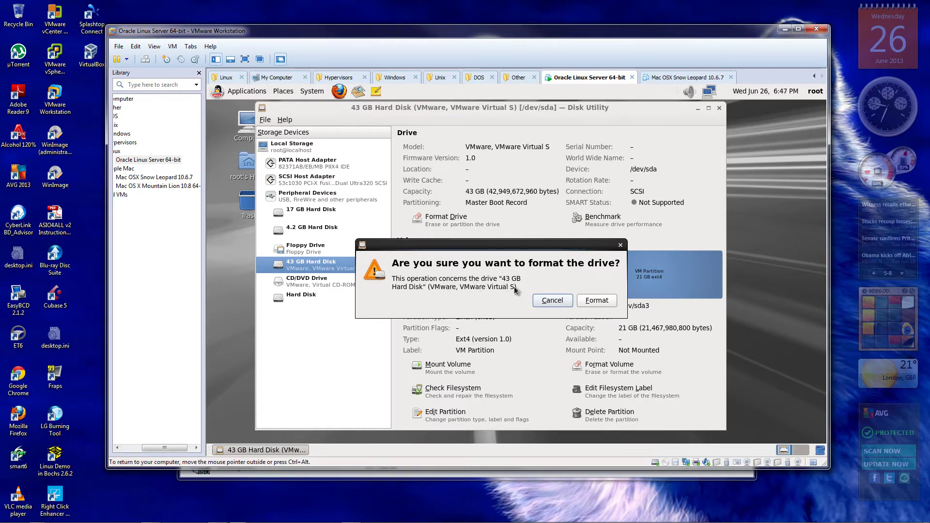
left_click(597, 301)
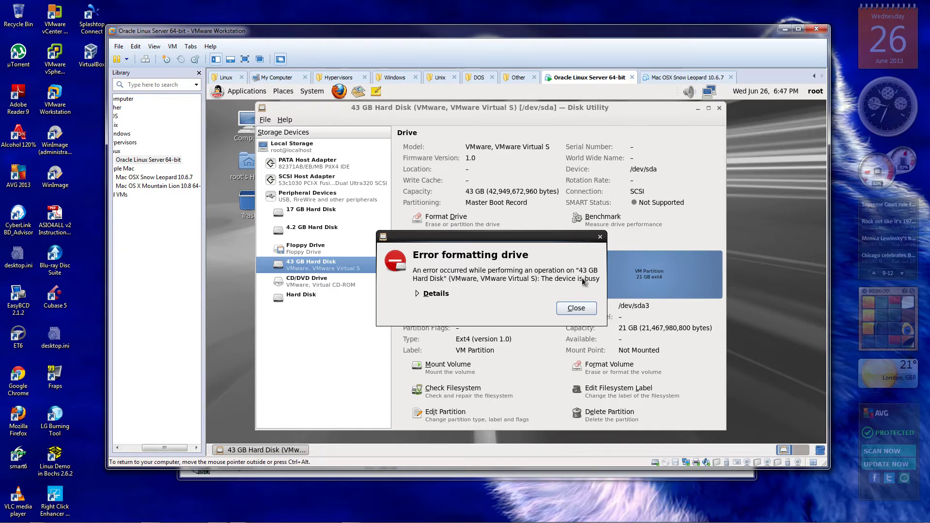
left_click(418, 293)
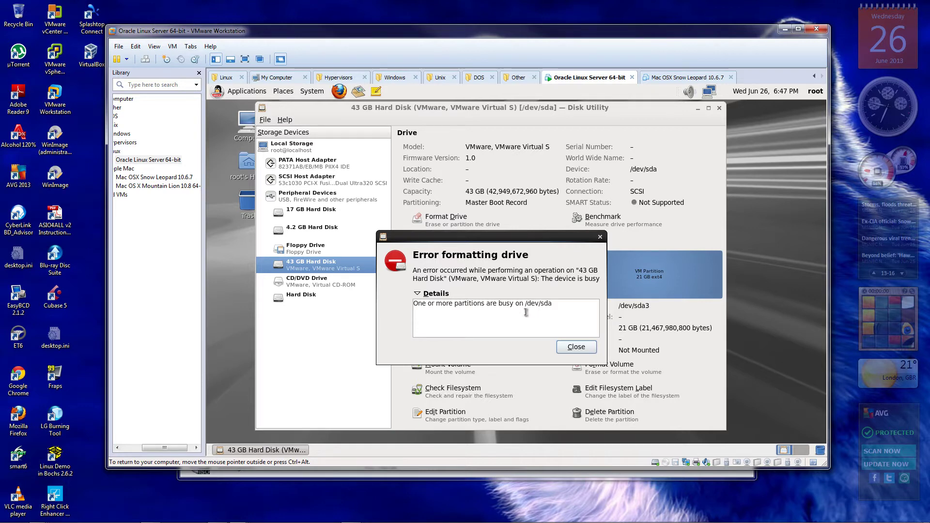
left_click(575, 346)
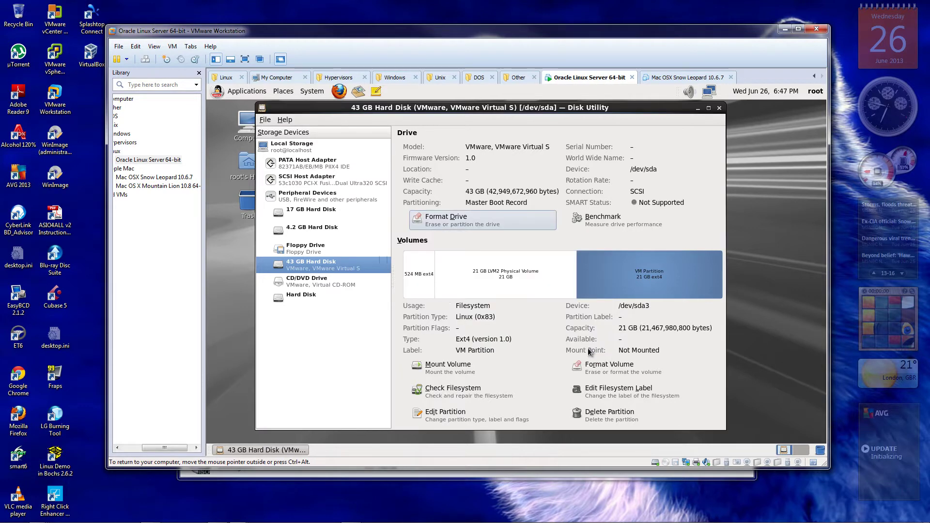
left_click(633, 281)
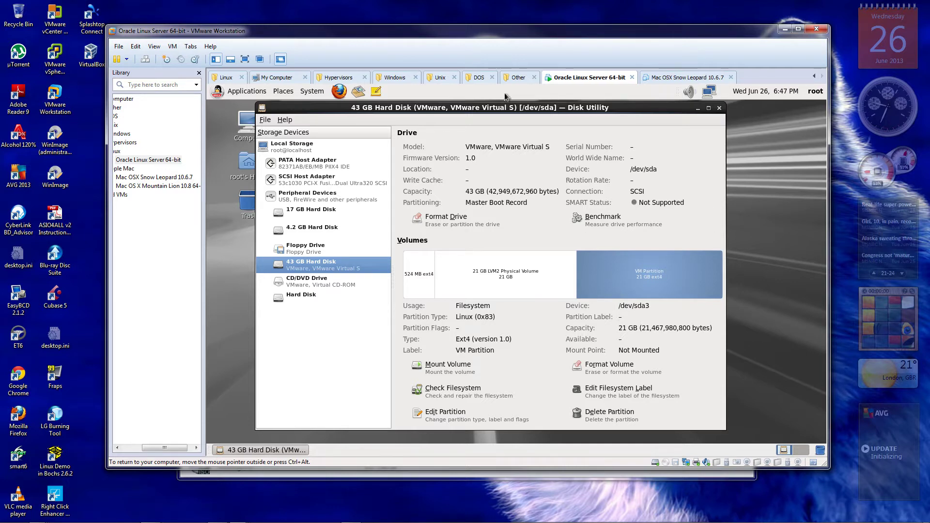
left_click_drag(519, 109, 512, 108)
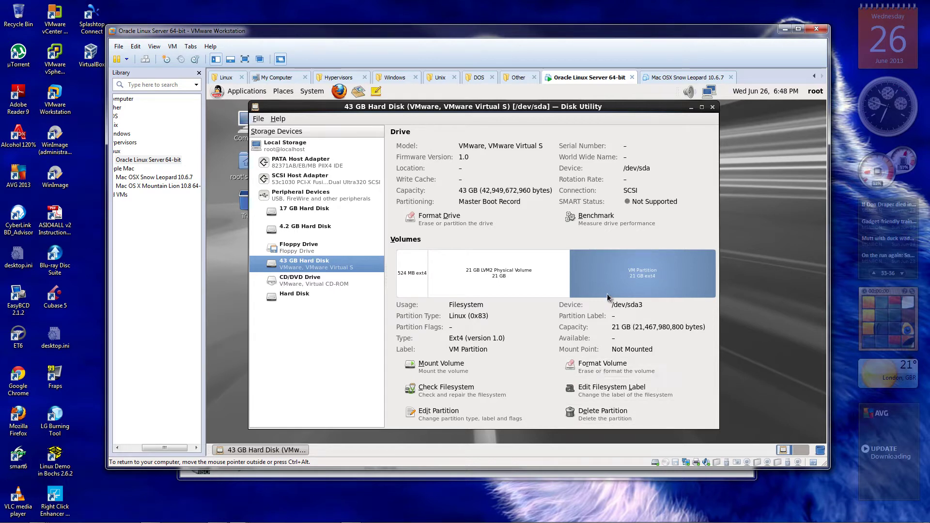
Reformat /dev/sda3 as Ext4, renaming 'New Volume' to 'VM Partition', and confirm the format
left_click(602, 370)
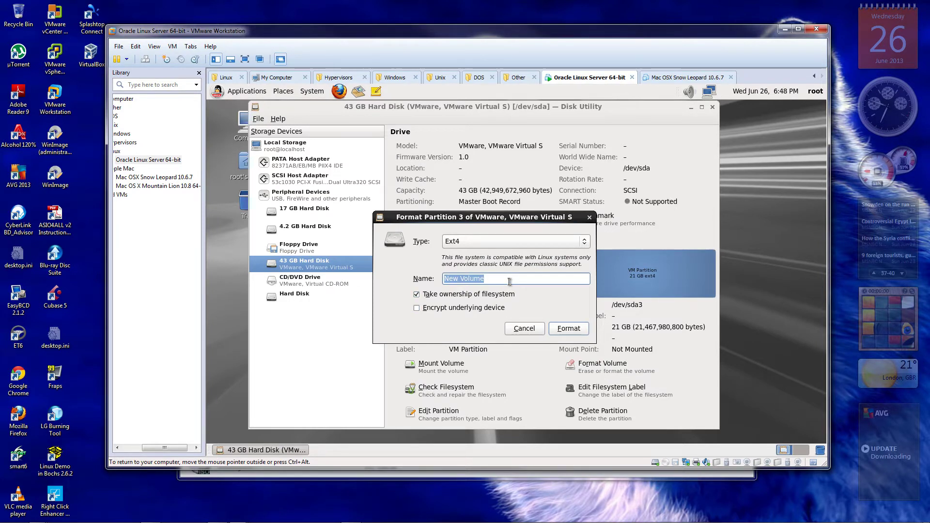
left_click(509, 280)
triple_click(465, 279)
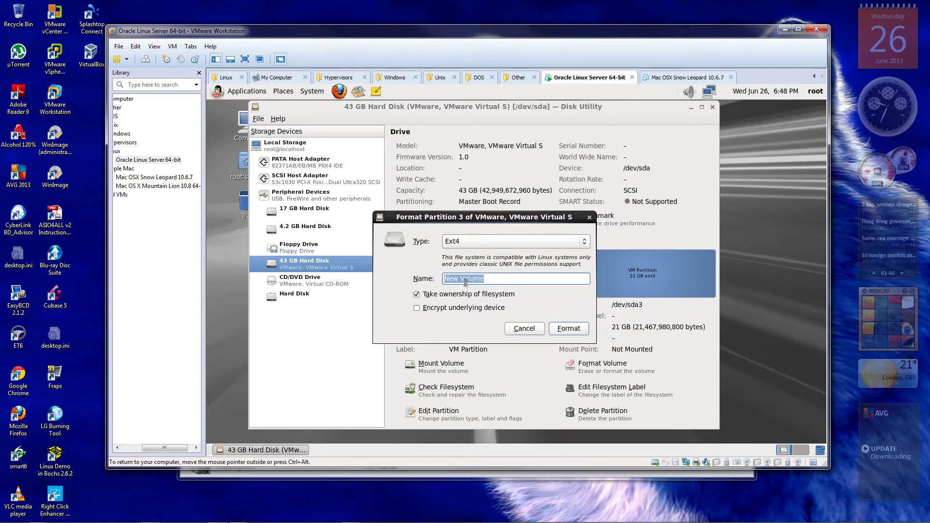
key("BackSpace")
type("VM Partition")
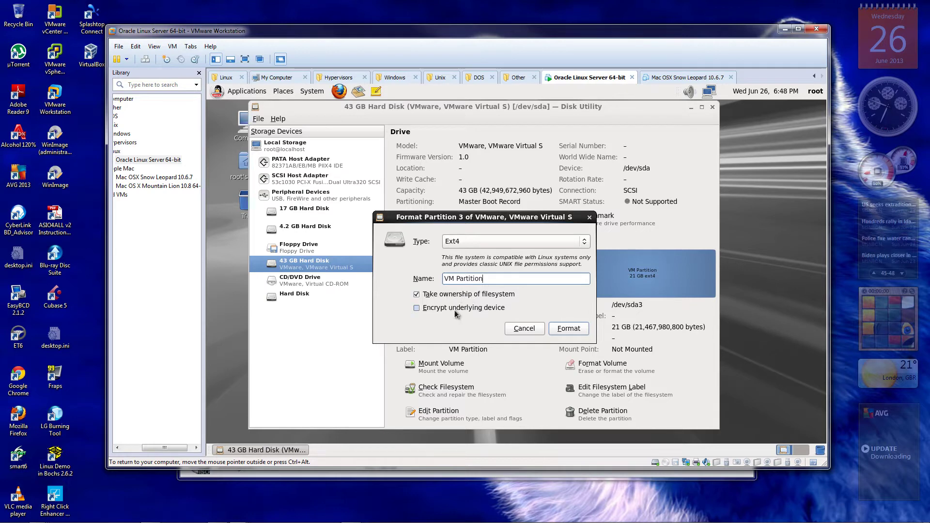
left_click(571, 330)
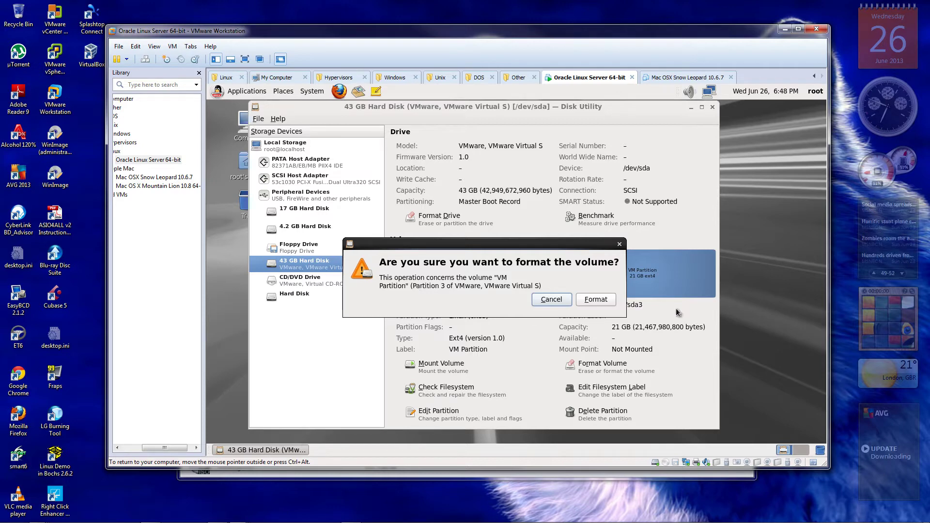
left_click(594, 300)
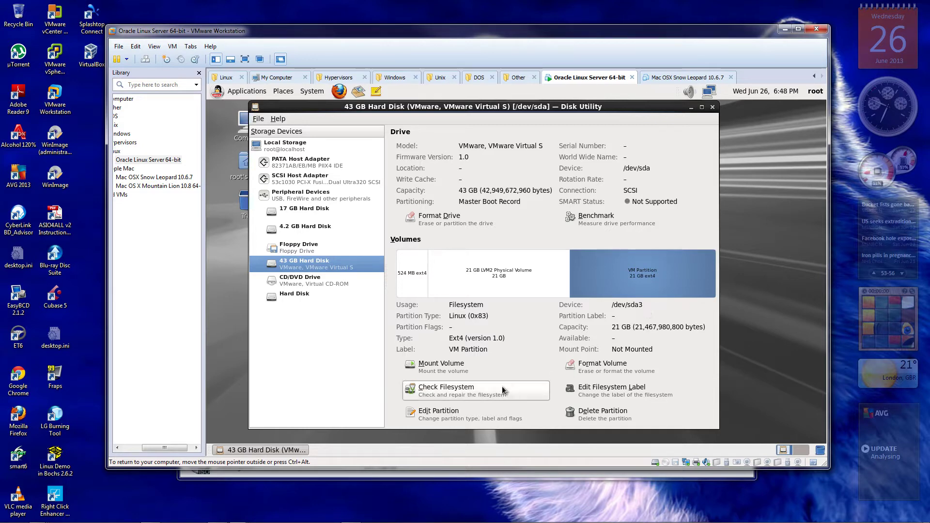
Check VM Partition's filesystem, mount it at /media/VM Partition, and close Disk Utility
left_click(443, 388)
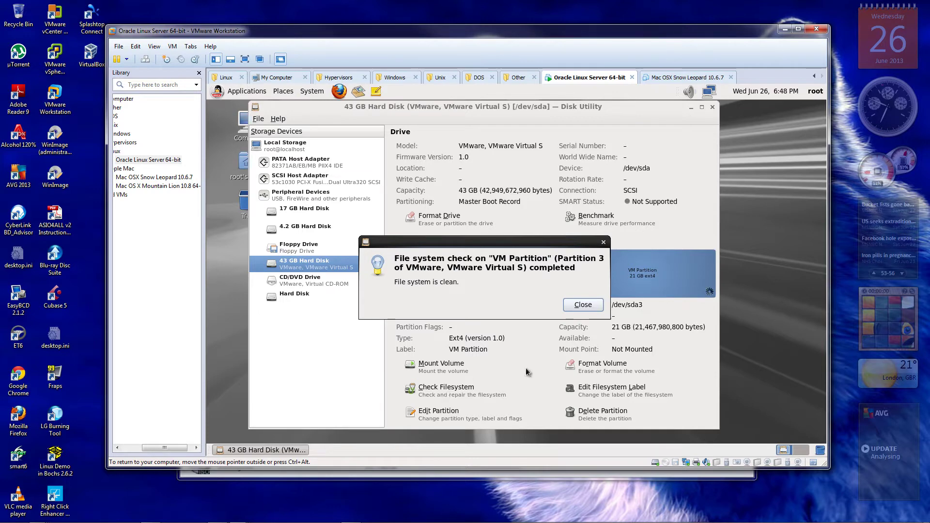
left_click(584, 307)
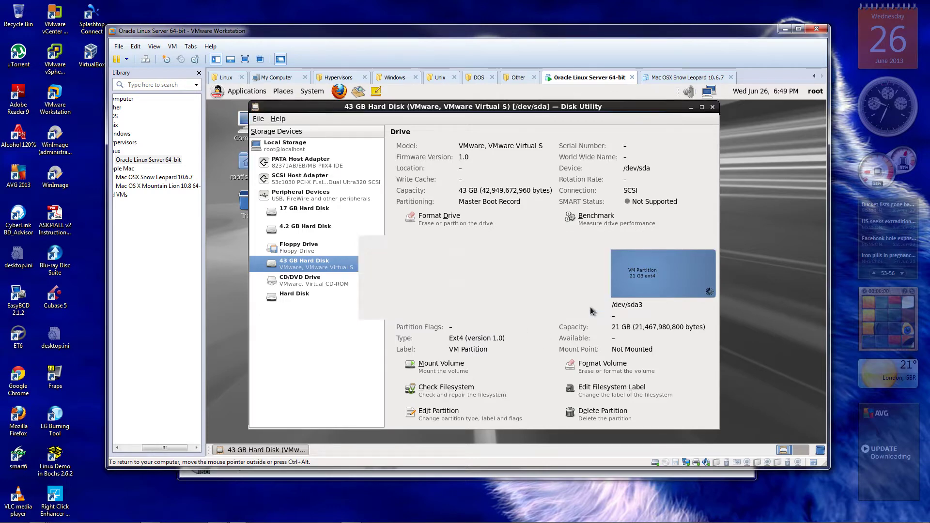
left_click(435, 368)
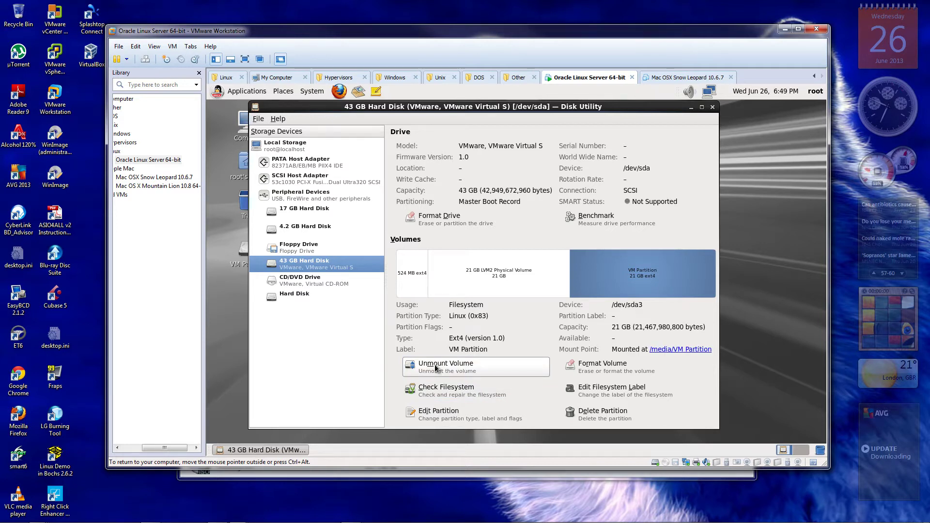
left_click(712, 107)
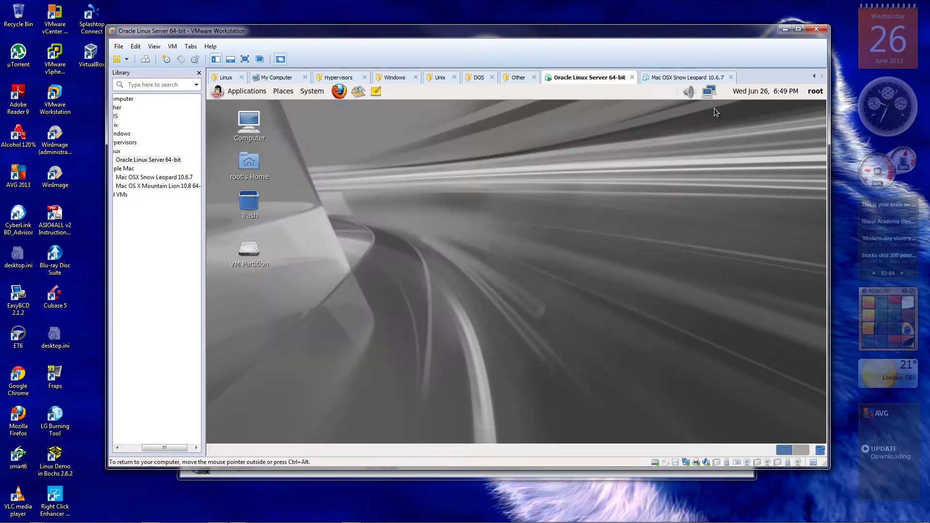
Open the VM Partition drive from the desktop to view its contents, then close it
left_click(241, 254)
double_click(241, 254)
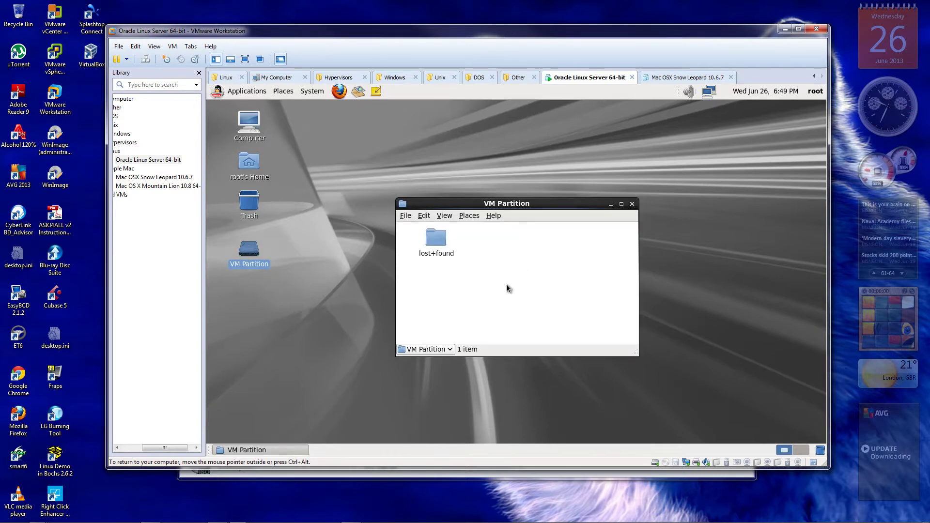
left_click(632, 204)
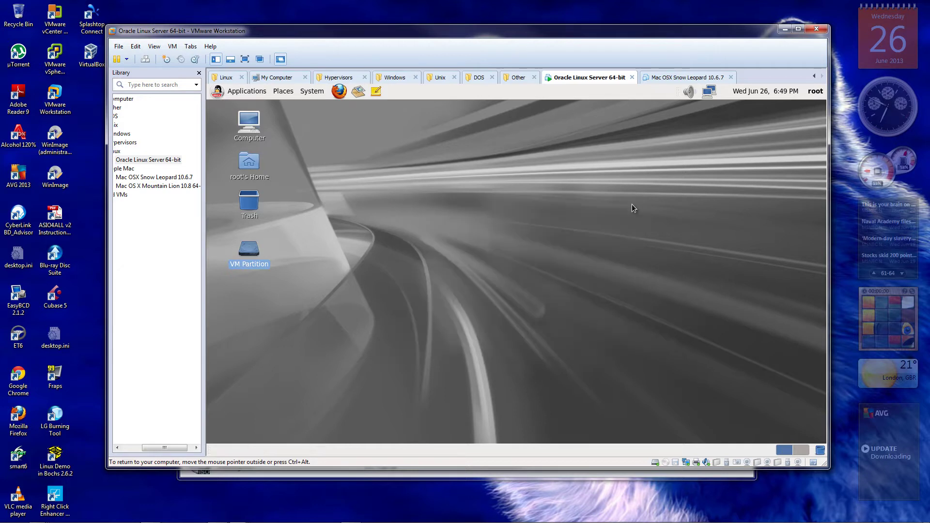
Launch Virtual Machine Manager from the applications menu
left_click(235, 92)
mouse_move(248, 208)
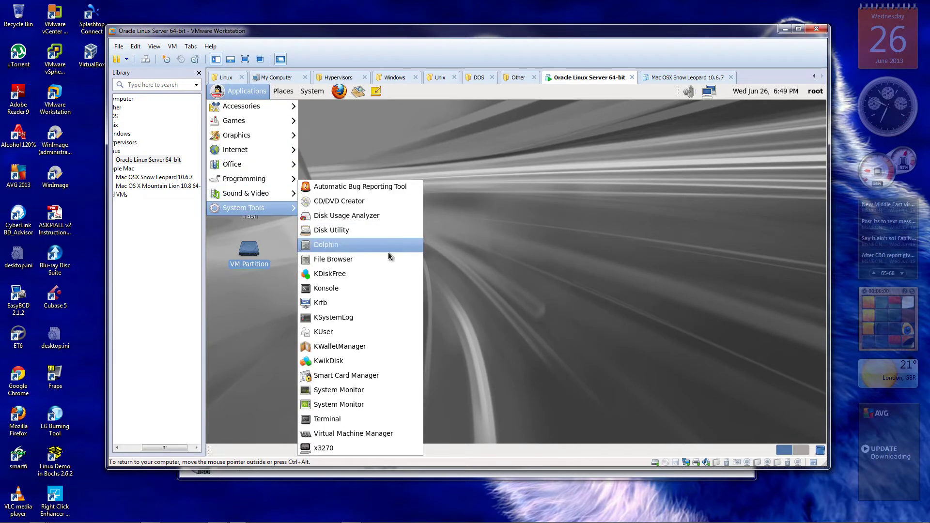
left_click(341, 435)
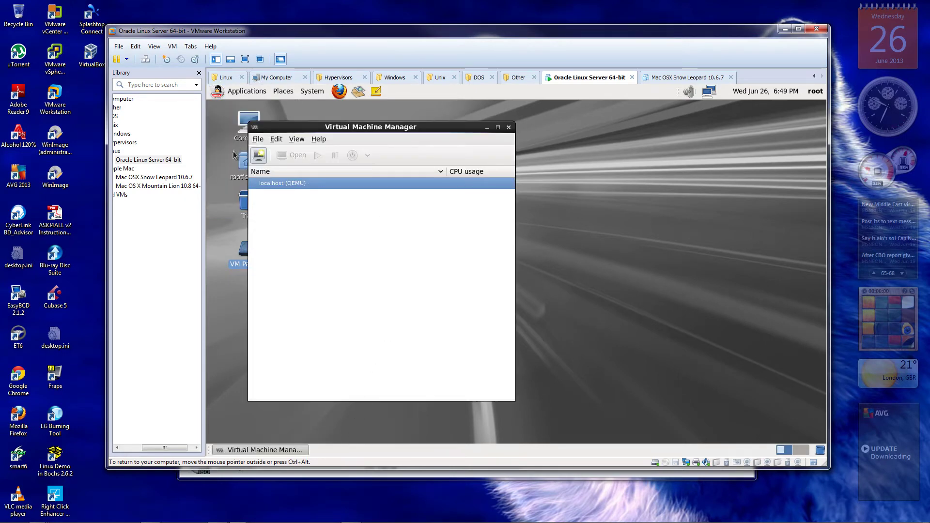
Name the new local-media VM 'Test_VM', replacing the invalid space with an underscore
left_click(259, 156)
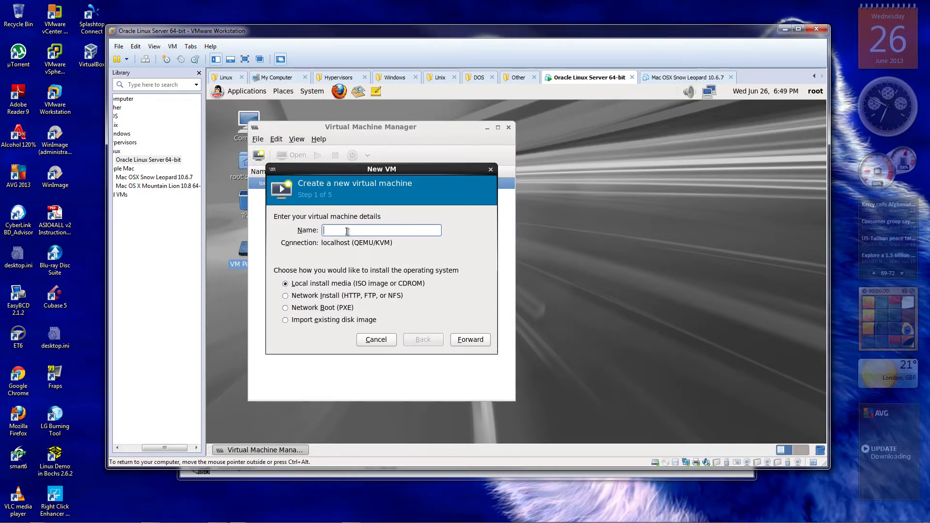
type("Tes")
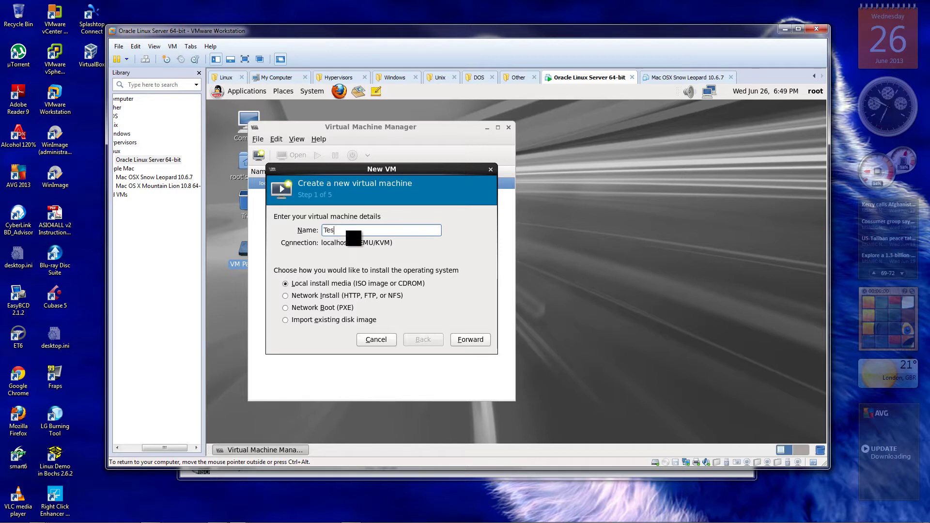
type("t VM")
key("Return")
left_click(443, 301)
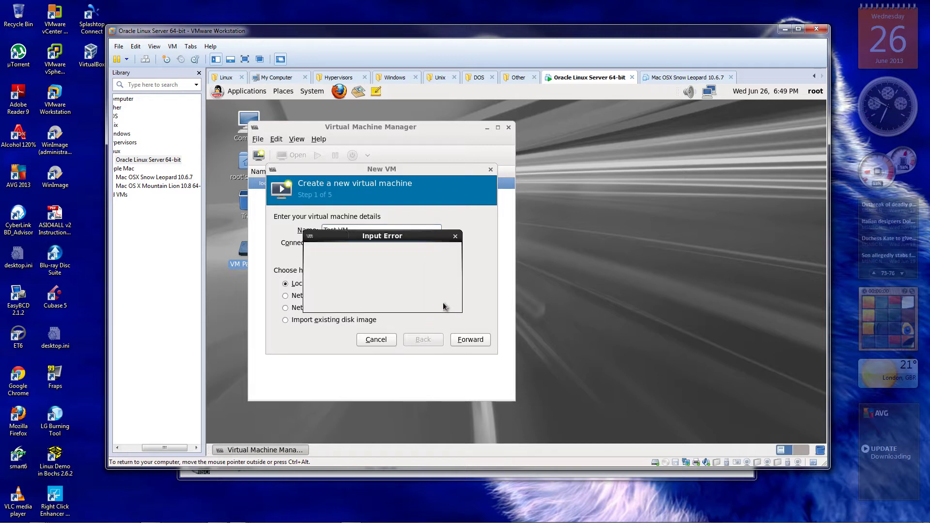
left_click(340, 234)
key("BackSpace")
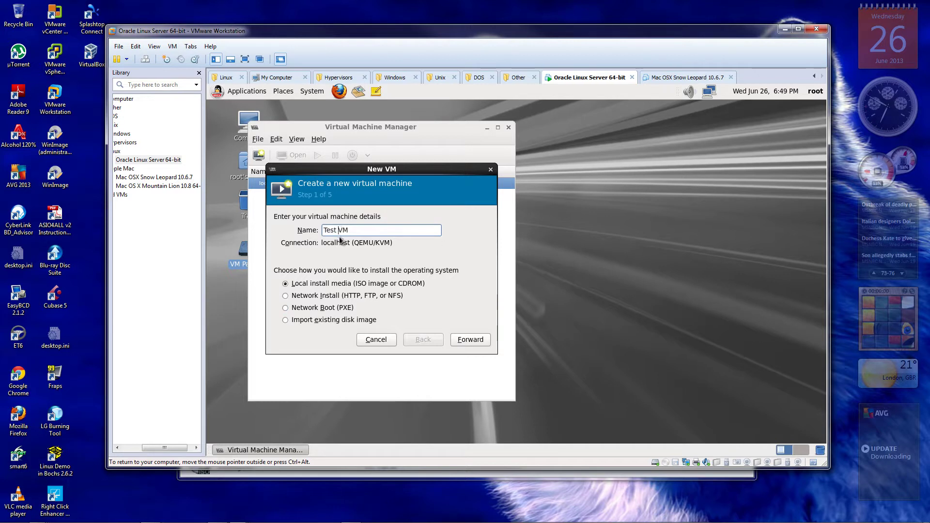
type("_")
key("Return")
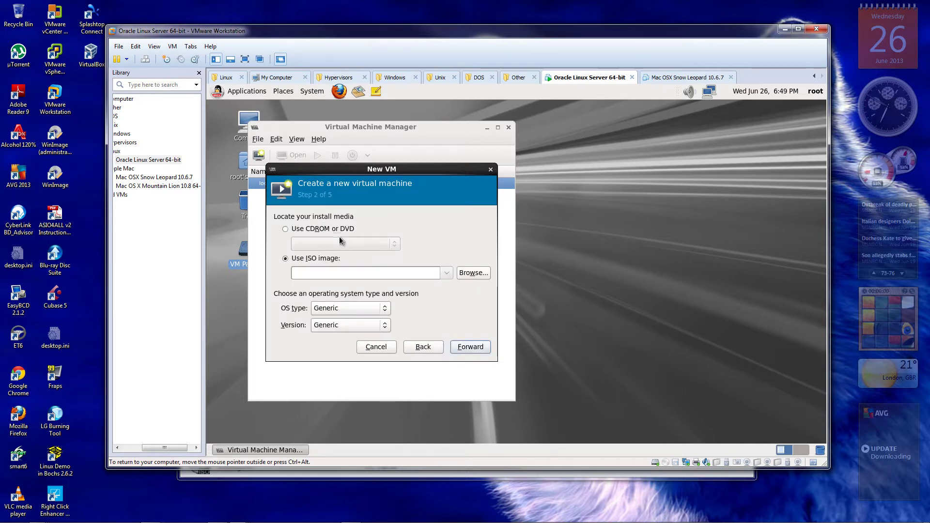
Install from the connected CD/DVD drive, keeping Media Unknown (/dev/sr0) as the disc
left_click(285, 230)
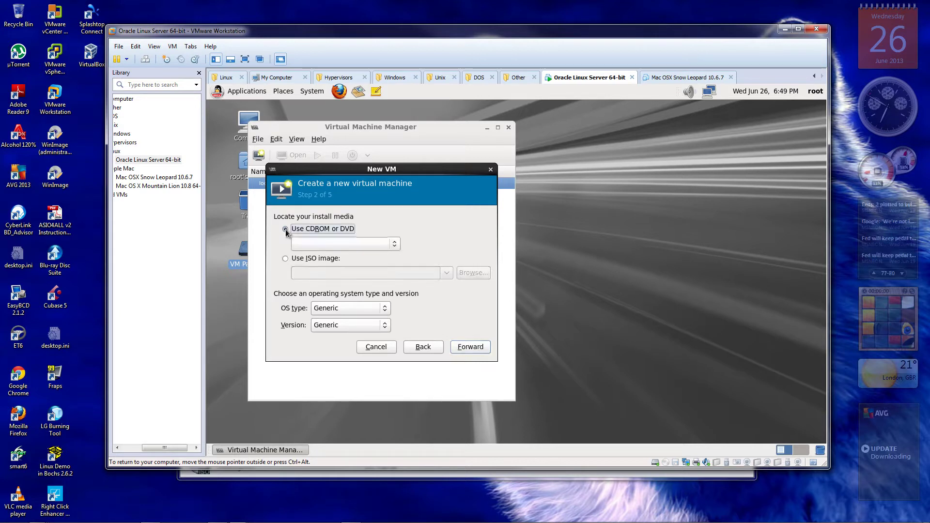
left_click_drag(345, 170, 393, 171)
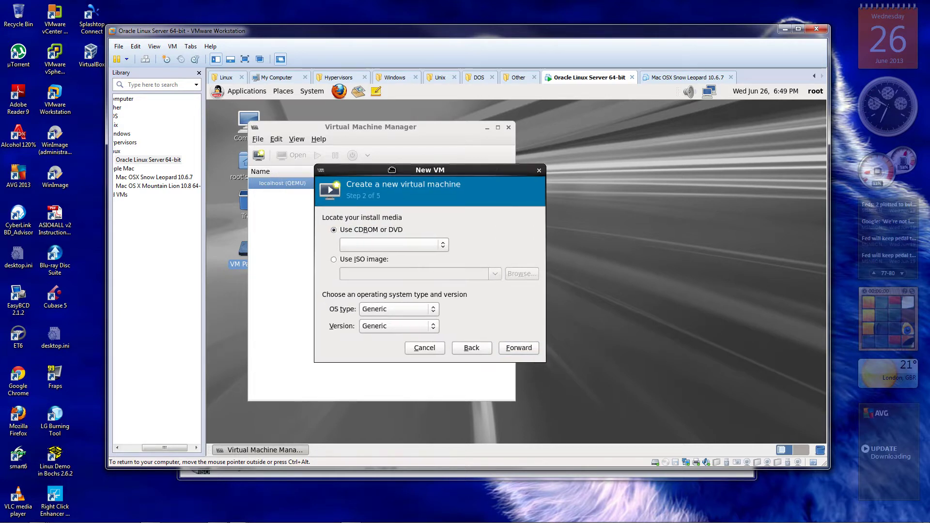
mouse_move(668, 466)
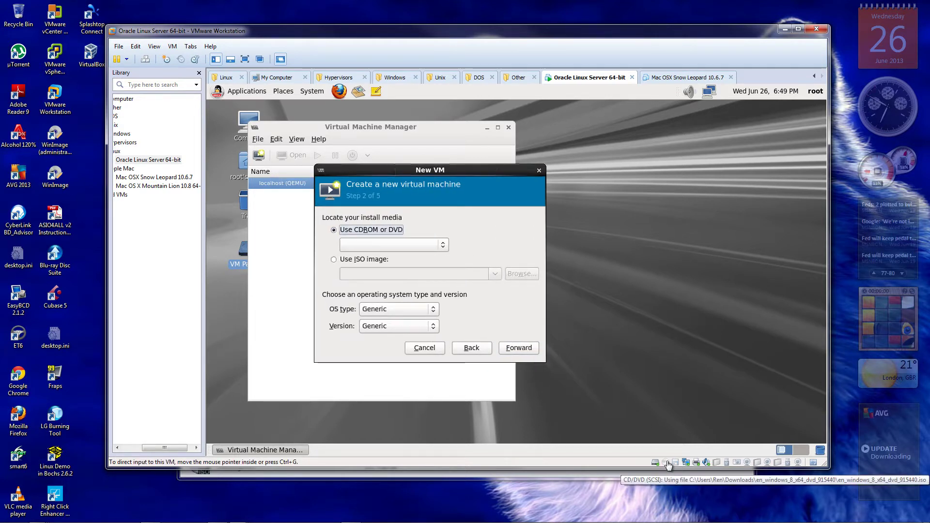
left_click(667, 465)
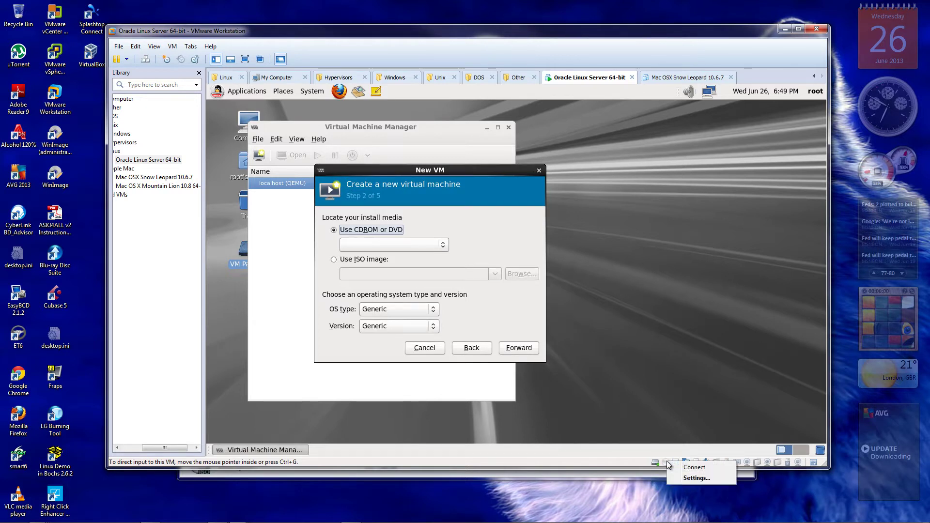
left_click(677, 466)
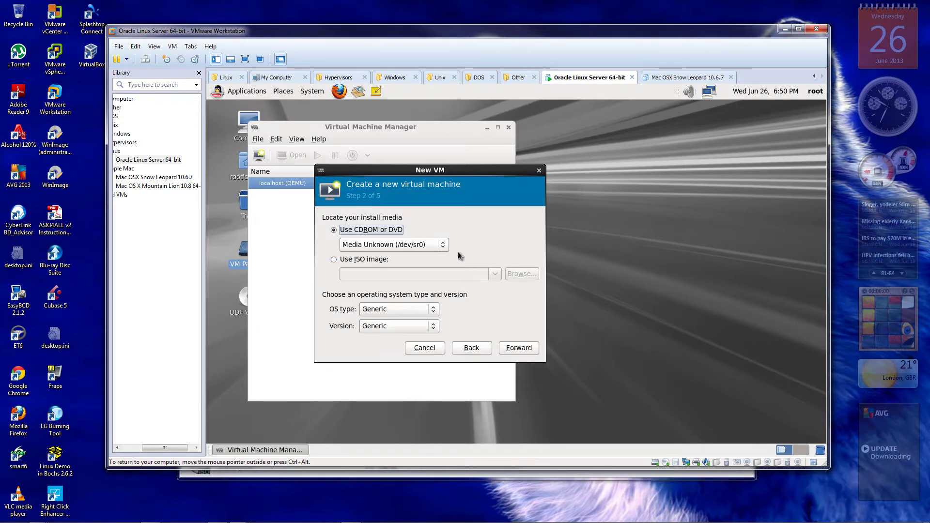
left_click(446, 247)
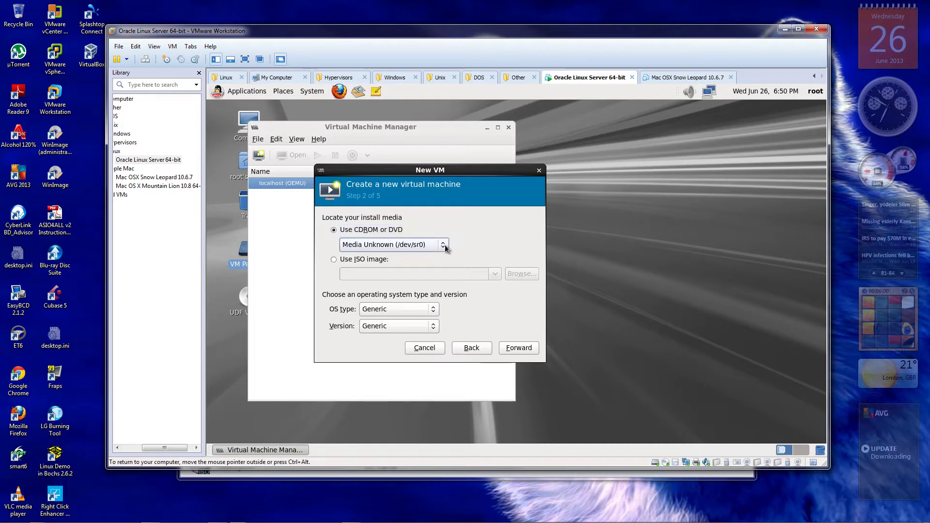
left_click(444, 244)
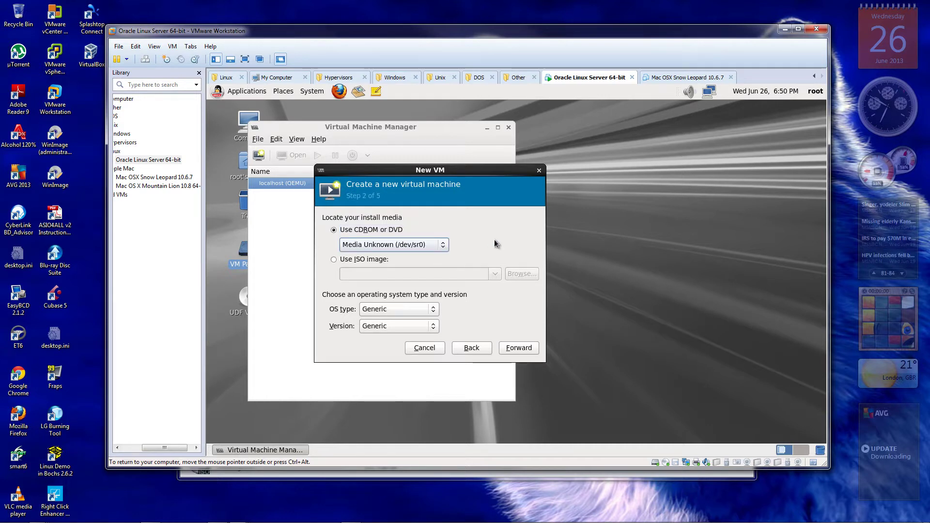
Set the OS type to Windows (Microsoft Windows 7) and advance to memory and CPU
left_click(433, 309)
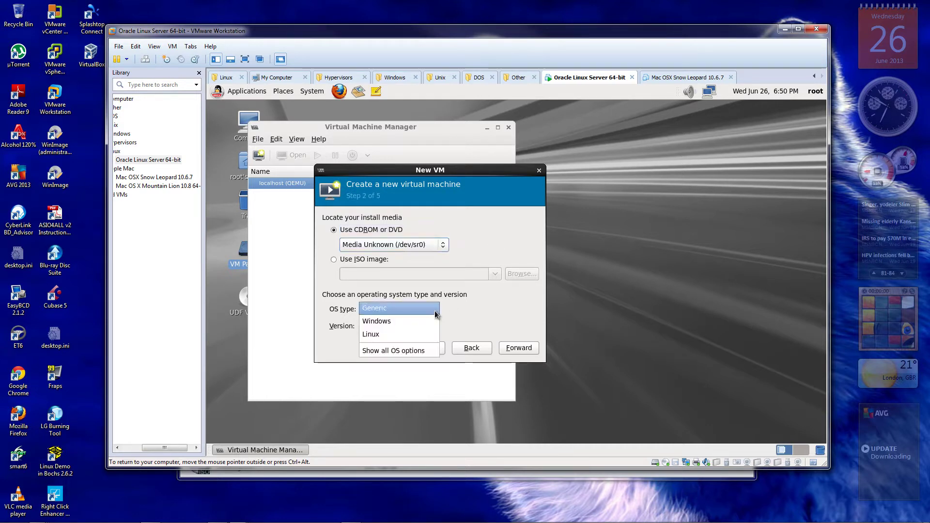
left_click(389, 320)
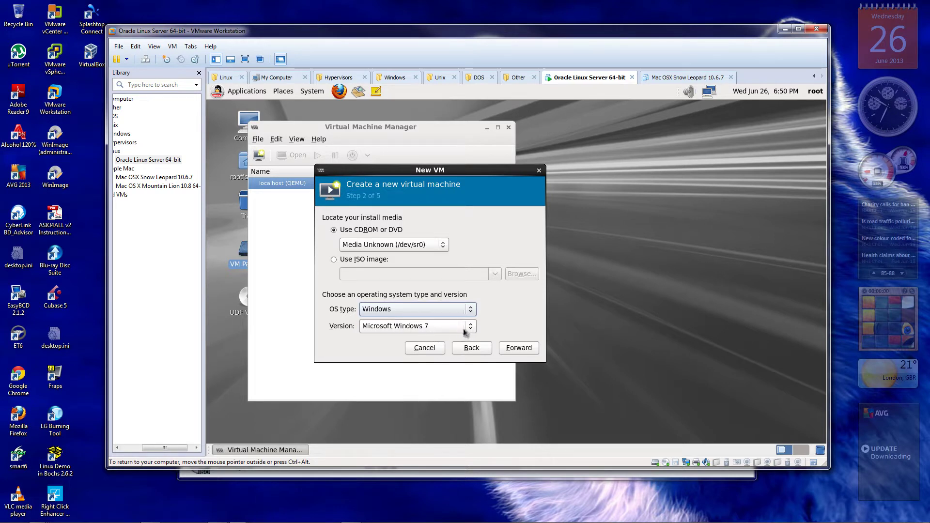
left_click(519, 348)
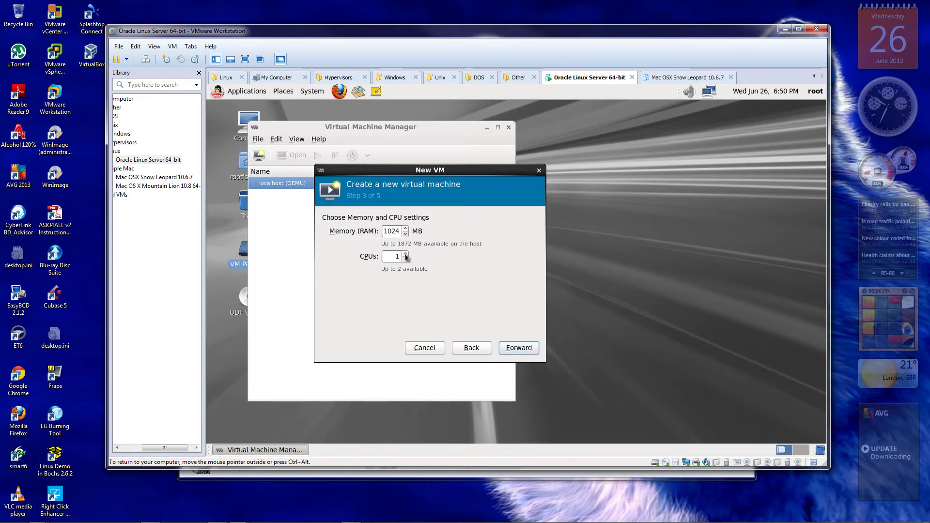
Set 2 CPUs, choose managed or other existing storage, and open the storage volume browser
left_click(405, 254)
left_click(528, 351)
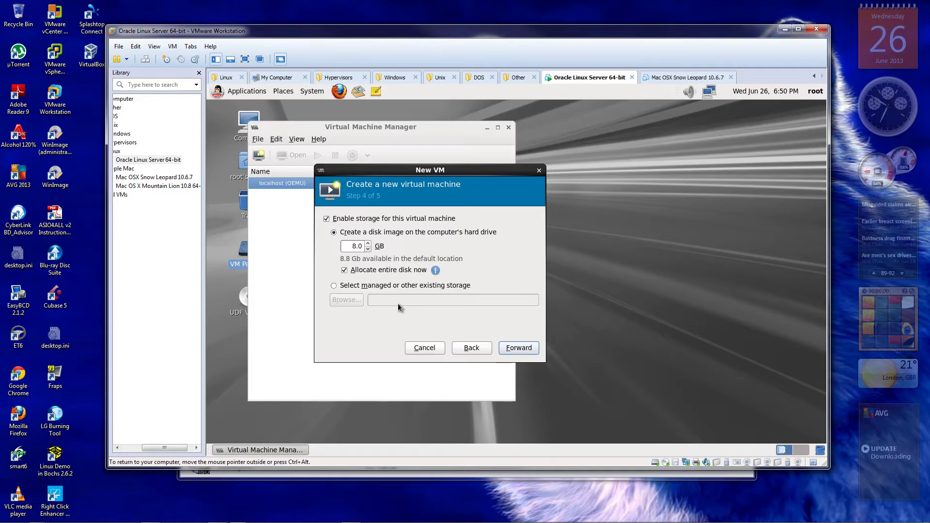
left_click(336, 284)
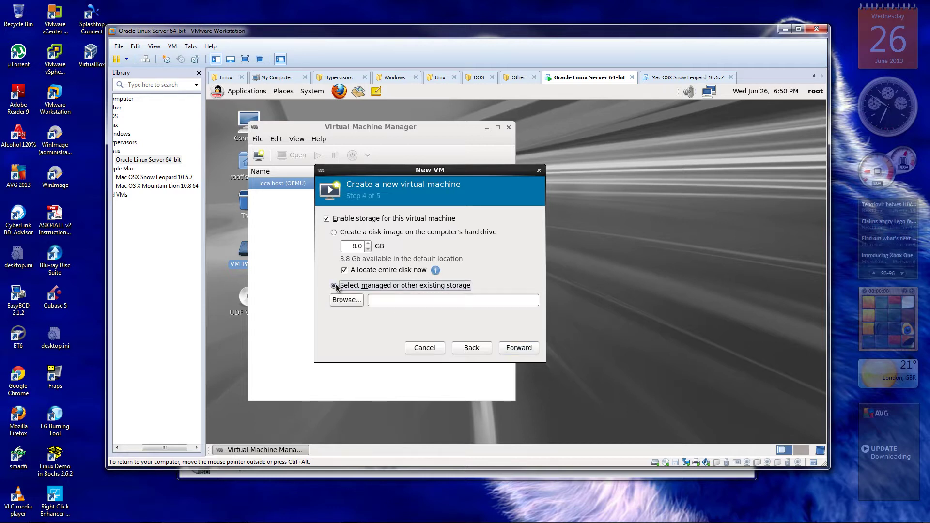
left_click(347, 298)
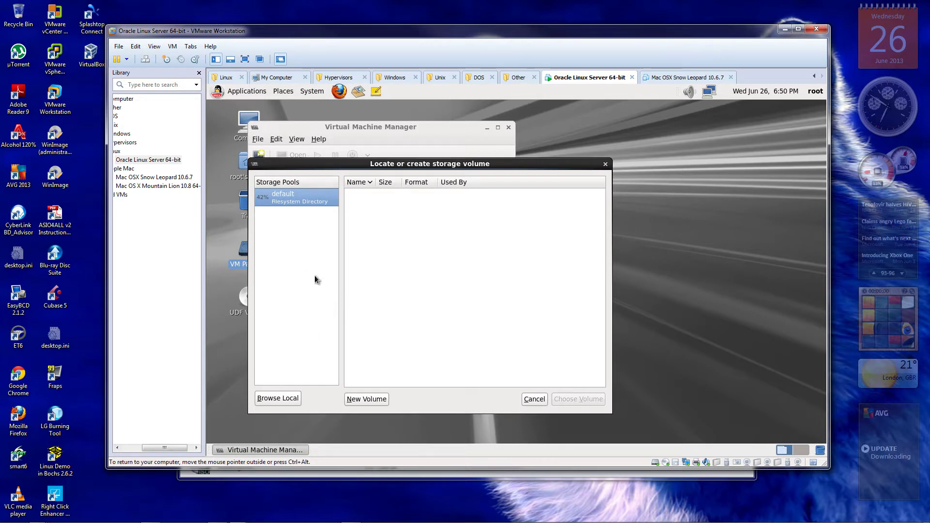
Browse local folders, choose VM Partition, and expand the full folder browser
left_click(278, 398)
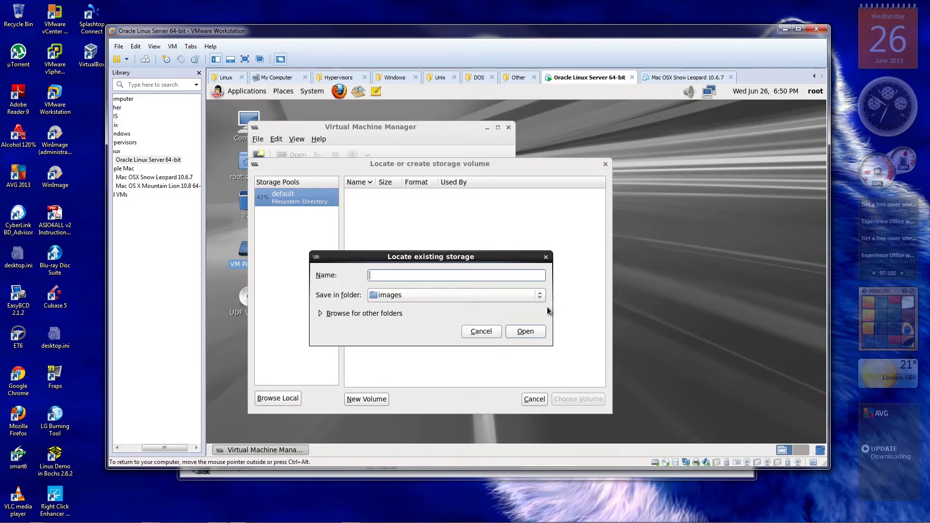
left_click(541, 296)
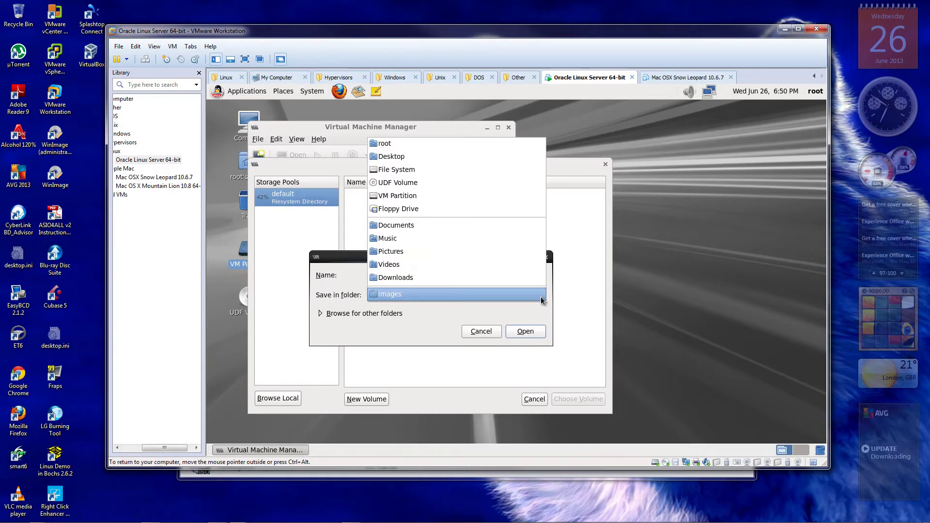
left_click(442, 200)
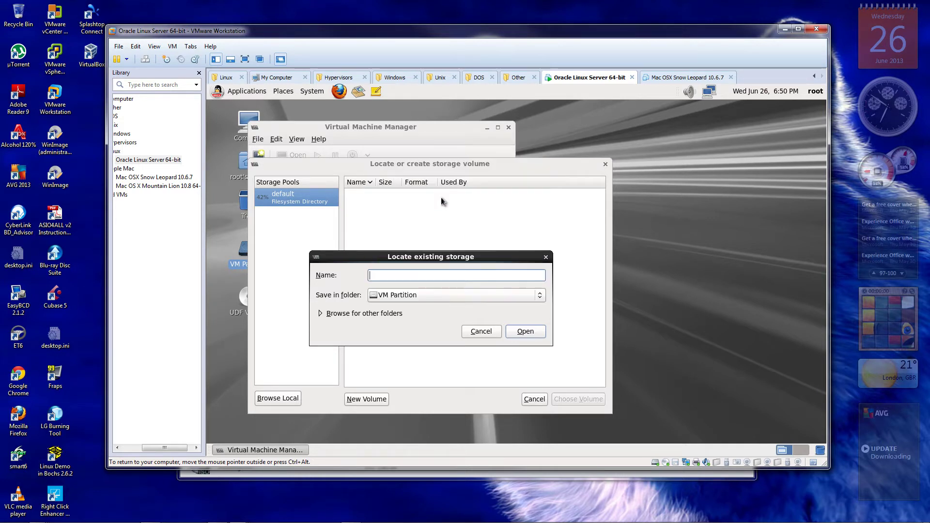
left_click(320, 313)
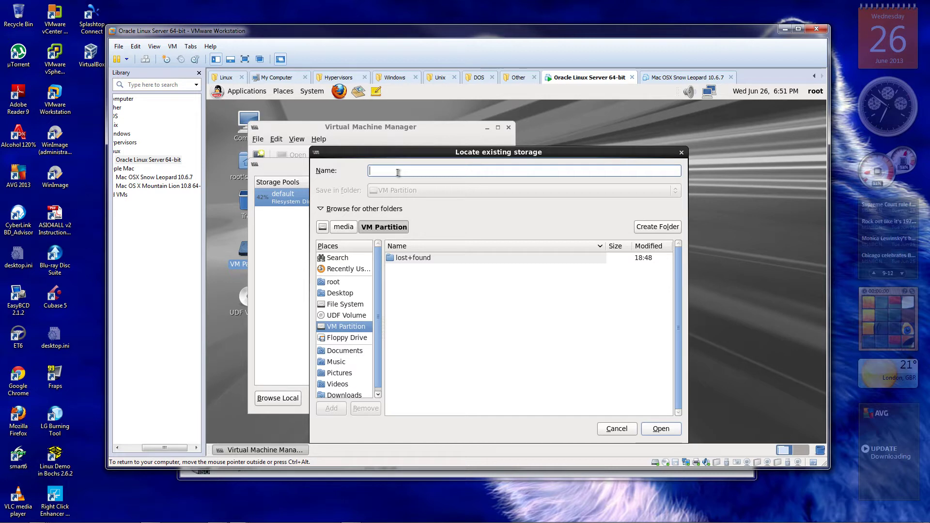
type("Test VM")
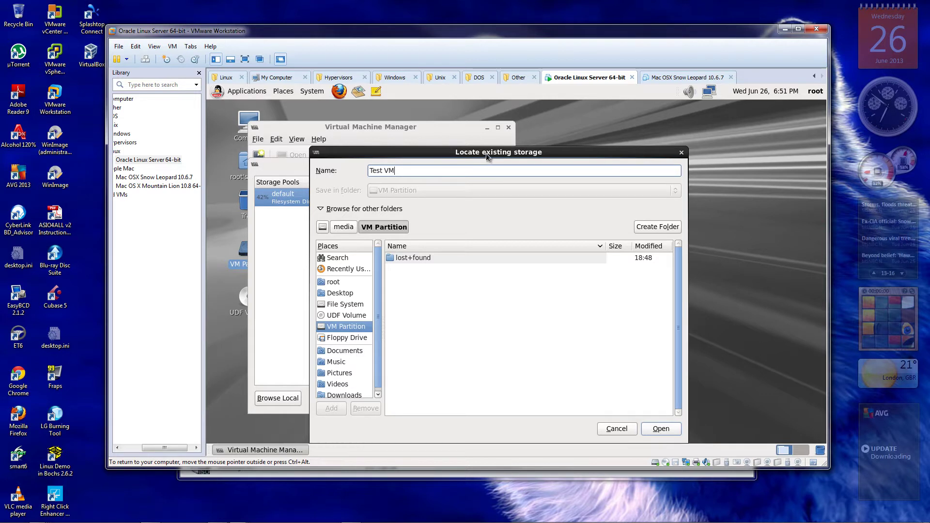
left_click_drag(486, 153, 468, 132)
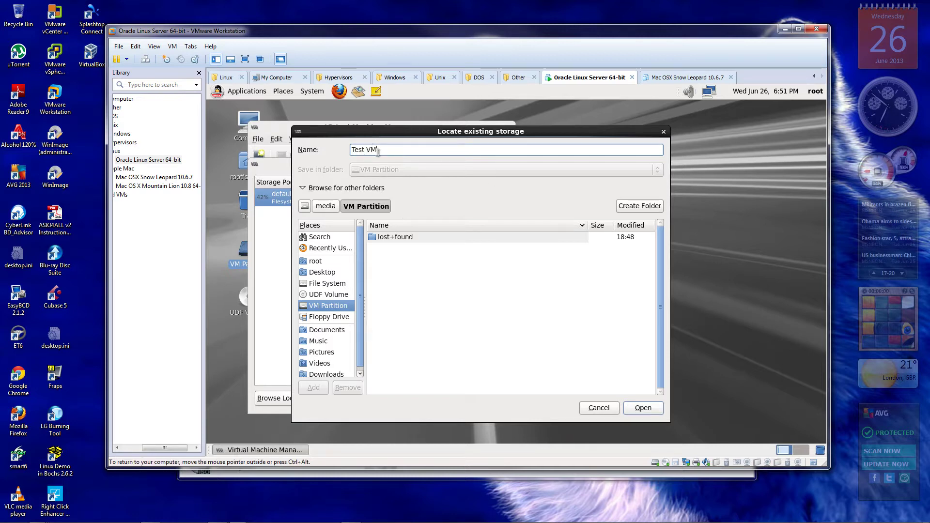
left_click_drag(378, 151, 335, 150)
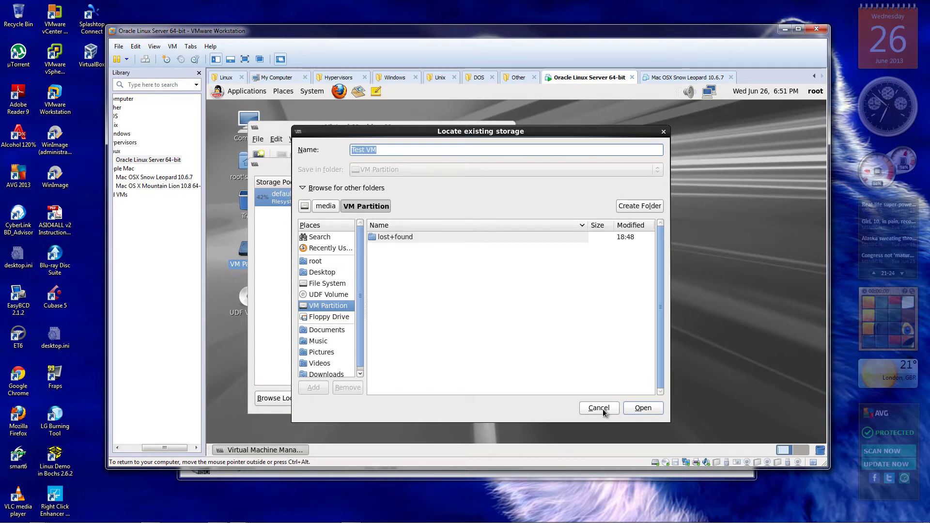
Create a 'Test VM' folder in VM Partition, then cancel the file browser
left_click(645, 207)
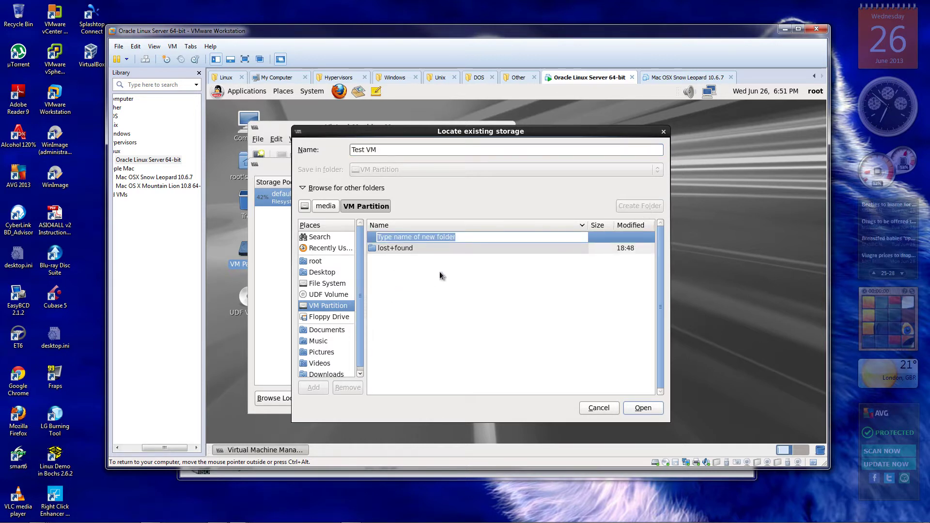
key("BackSpace")
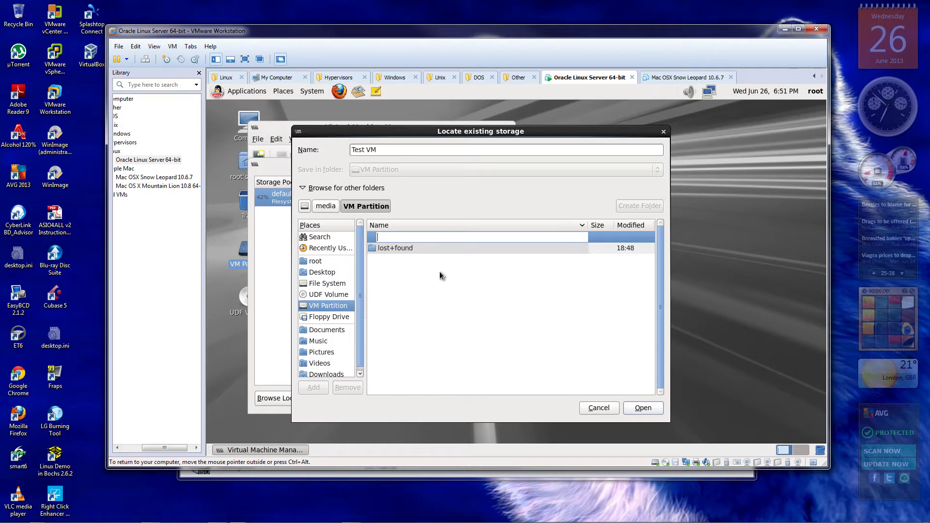
type("Test VM")
key("Return")
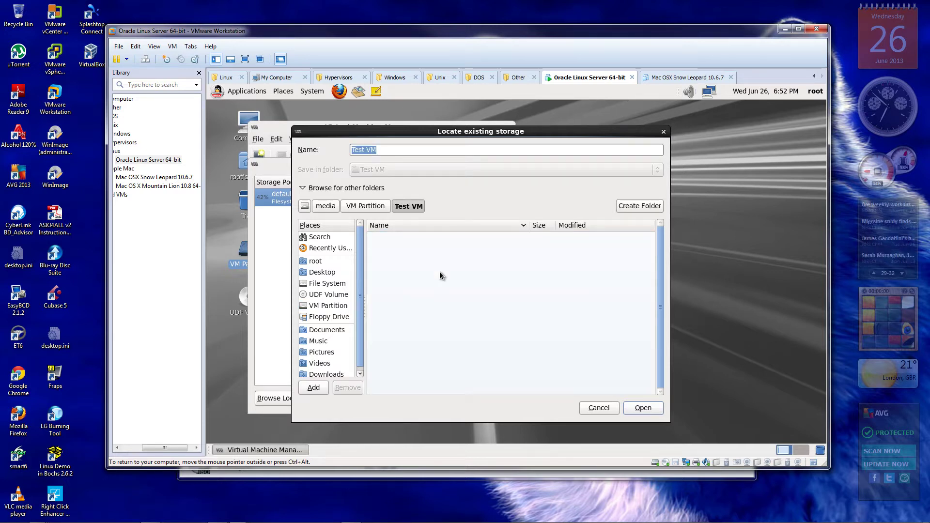
left_click(312, 305)
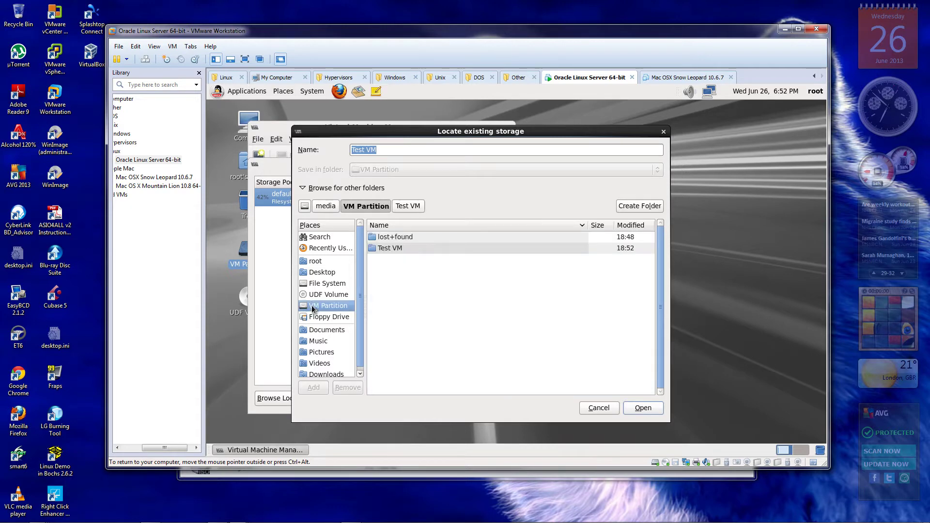
left_click(604, 409)
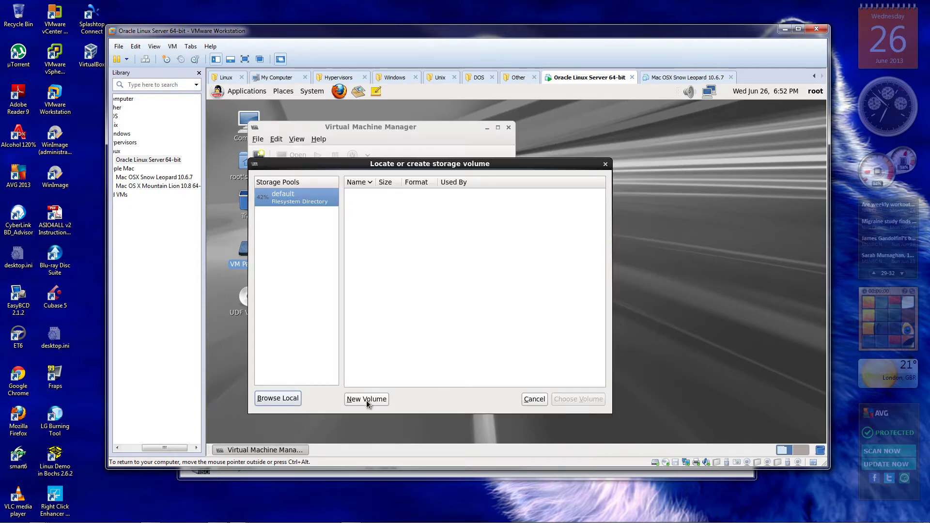
Start a new raw-format storage volume, then cancel the Add a Storage Volume dialog
left_click(367, 399)
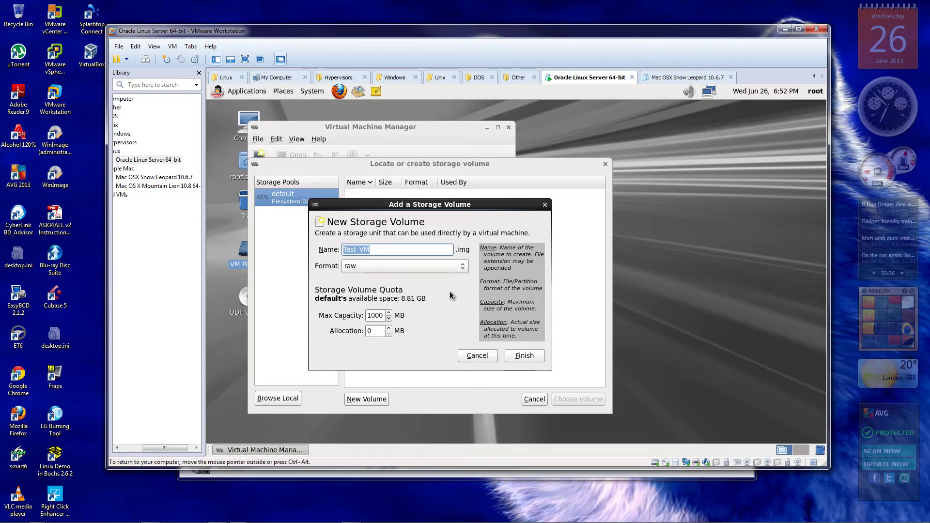
left_click(464, 266)
left_click(452, 225)
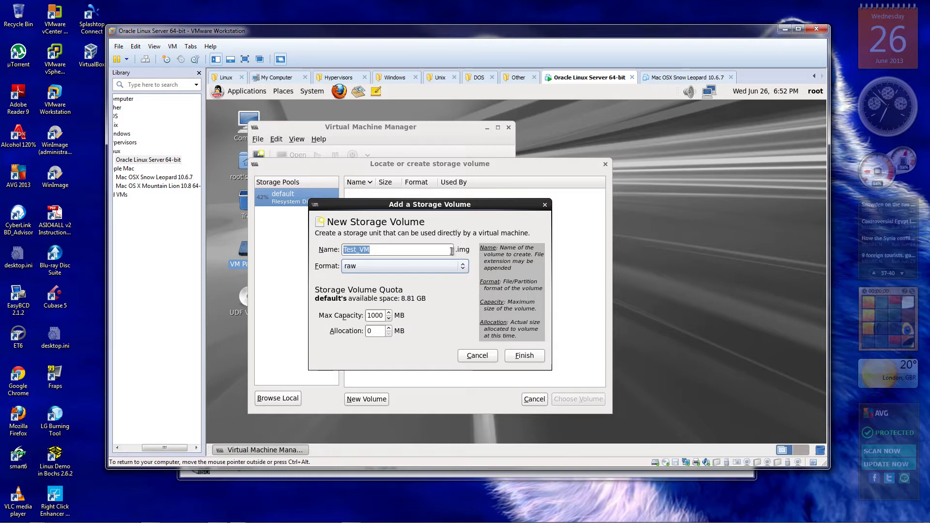
left_click(475, 358)
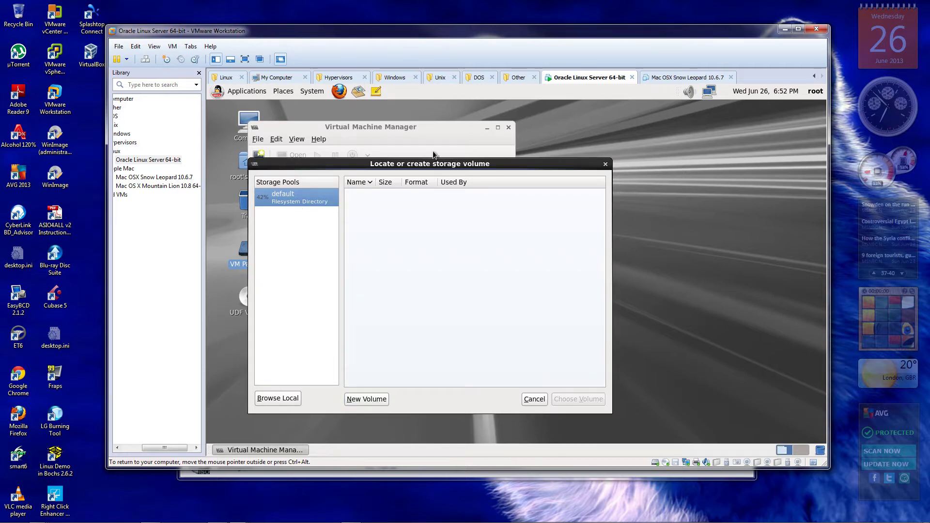
Move the storage volume browser aside and select the default storage pool
left_click_drag(413, 163, 489, 150)
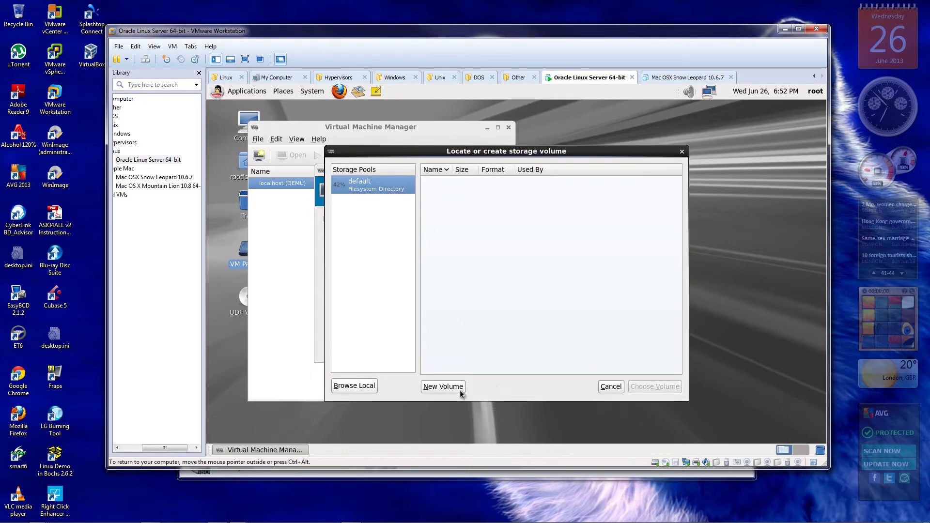
left_click(360, 184)
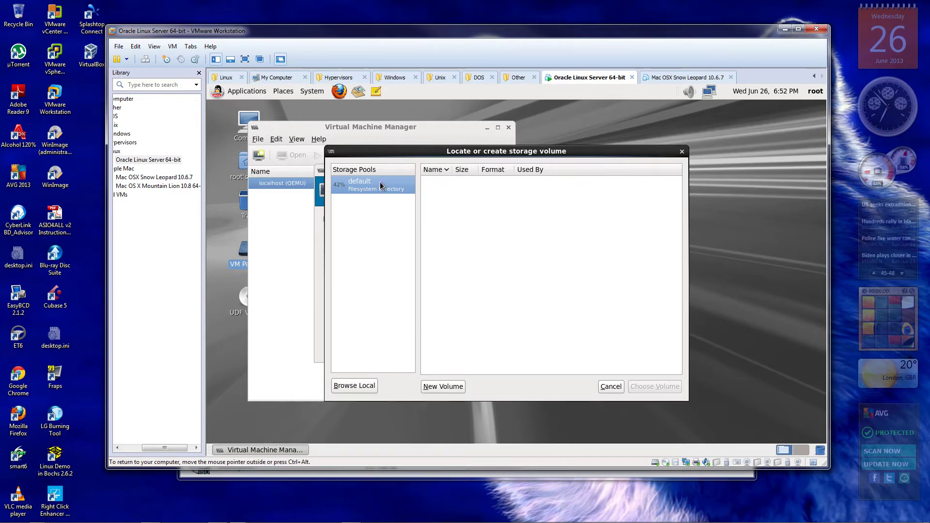
left_click(331, 154)
left_click(504, 255)
Cancel the browser and create an 8.0 GB disk image with Allocate entire disk now unticked
left_click(616, 386)
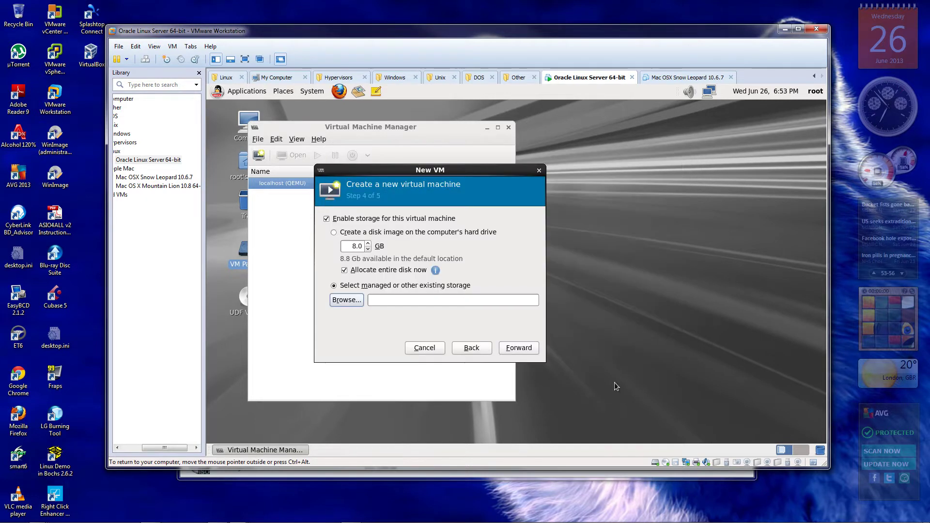
left_click(332, 233)
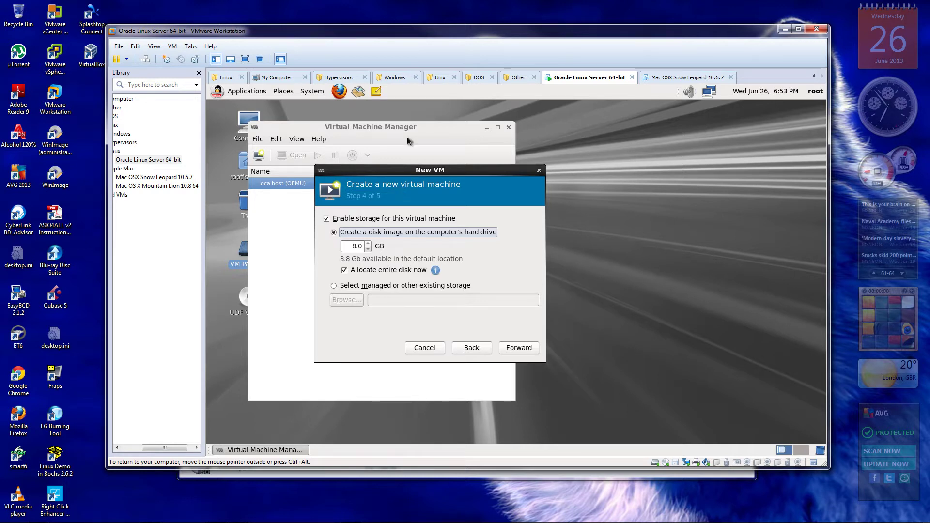
left_click(344, 270)
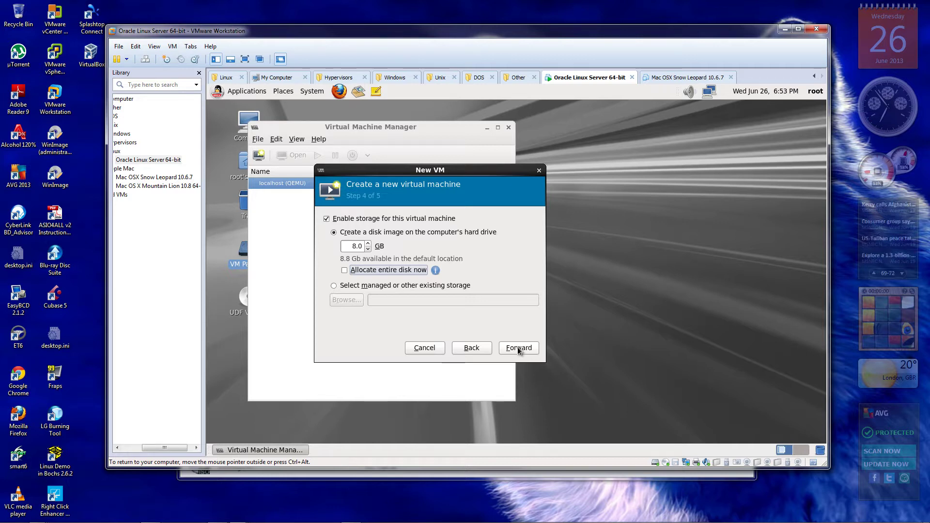
left_click(518, 349)
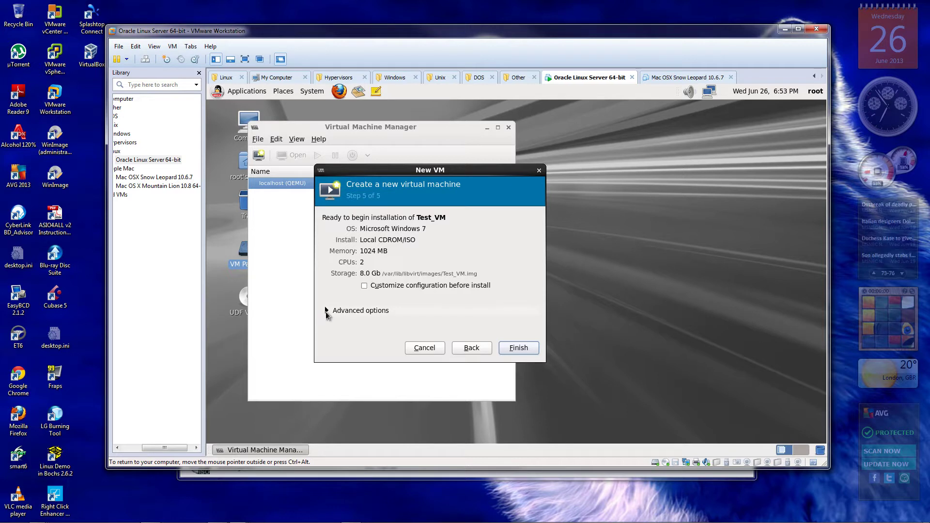
Tick Customize configuration before install and expand Advanced options, showing NAT on 'default', kvm and x86_64
left_click(364, 286)
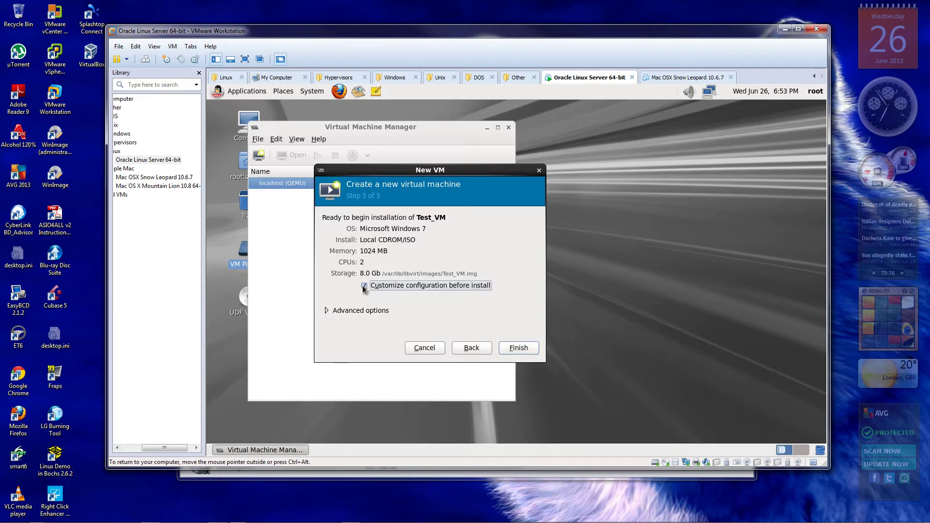
left_click(326, 312)
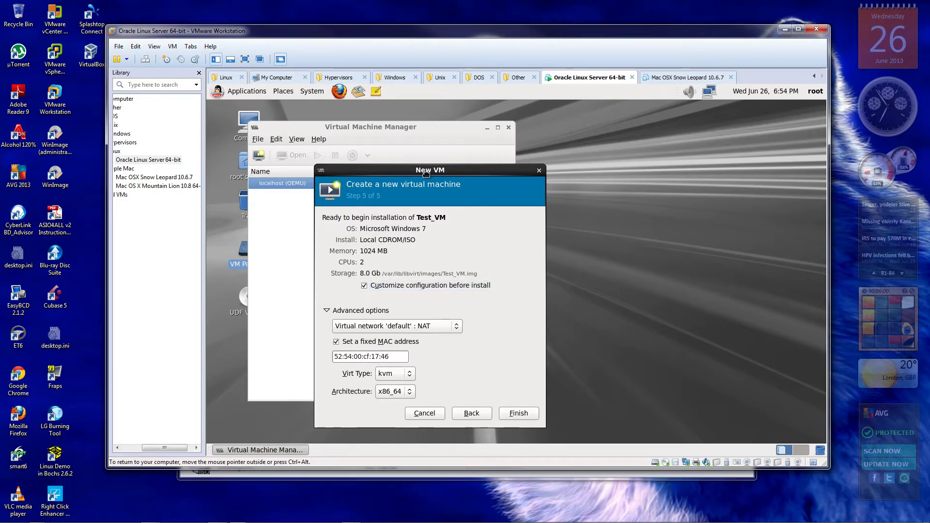
left_click_drag(421, 170, 611, 143)
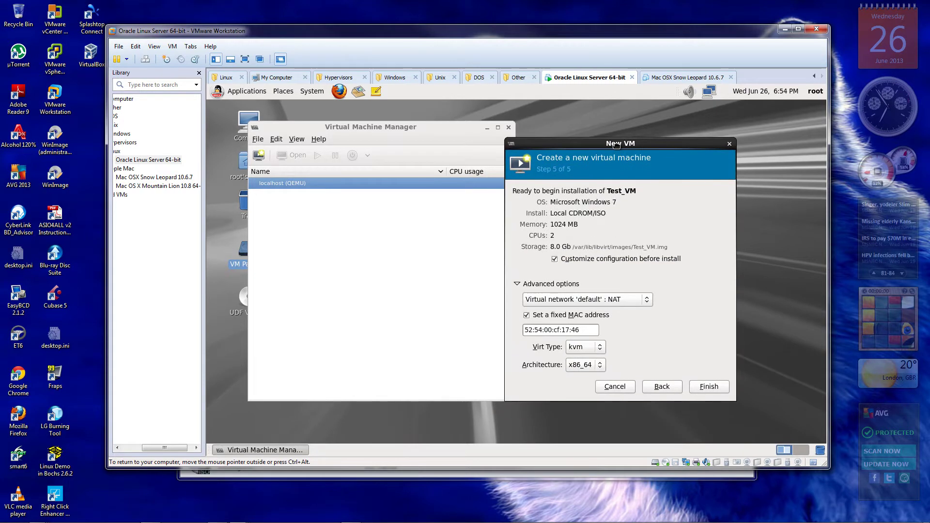
left_click(328, 127)
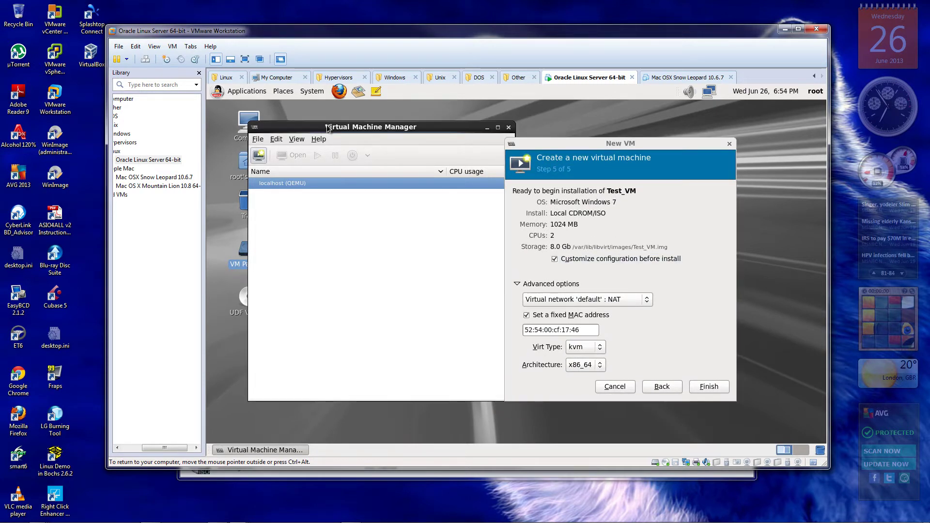
left_click(255, 141)
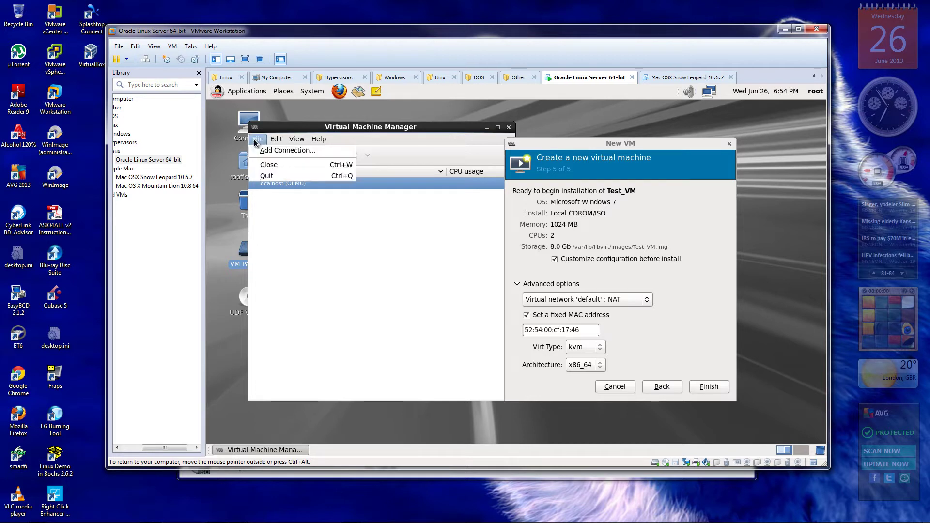
mouse_move(276, 139)
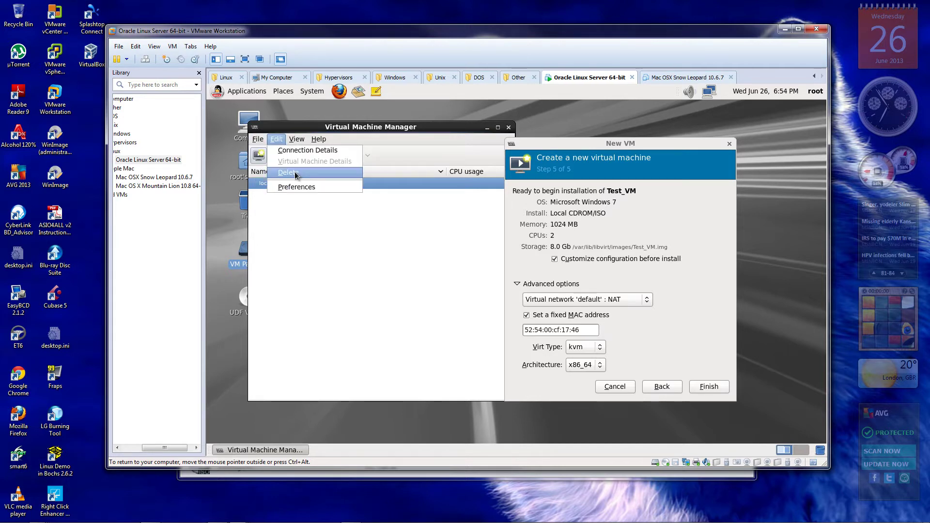
left_click(296, 189)
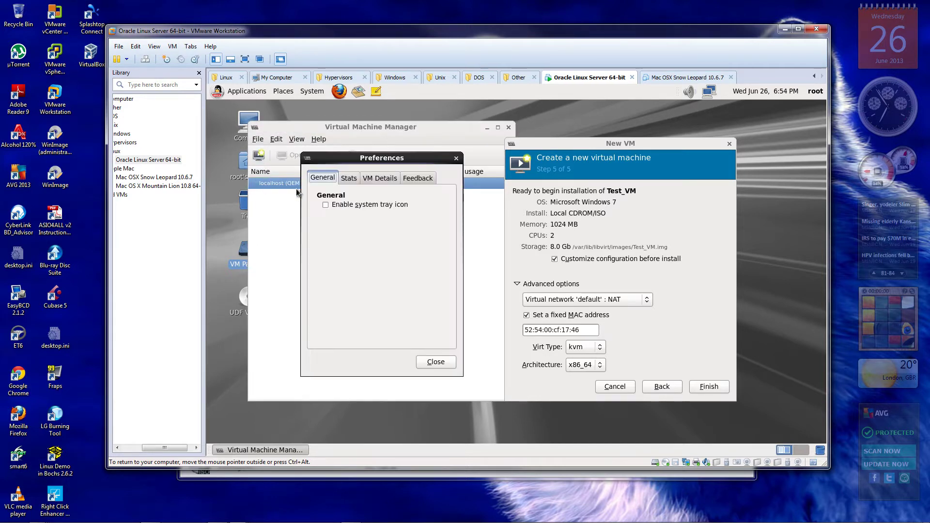
left_click(388, 182)
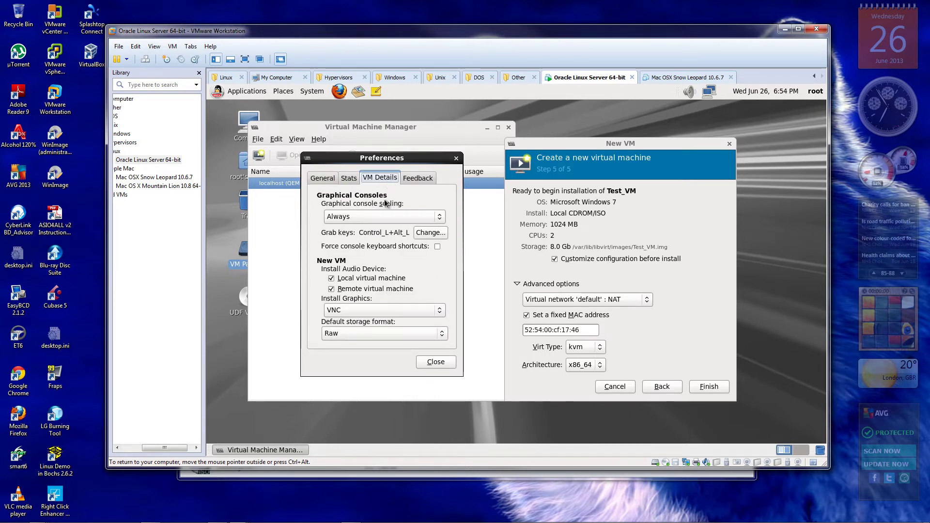
left_click(445, 367)
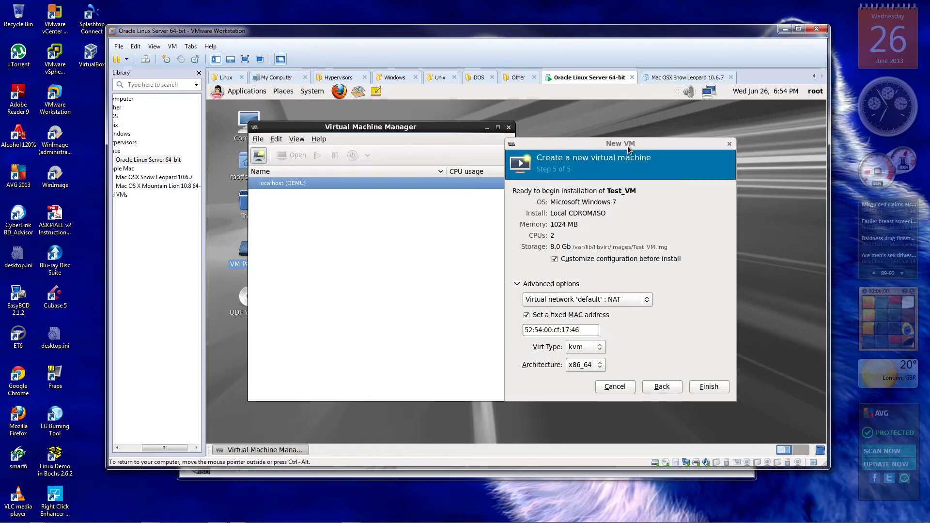
left_click_drag(627, 152, 463, 161)
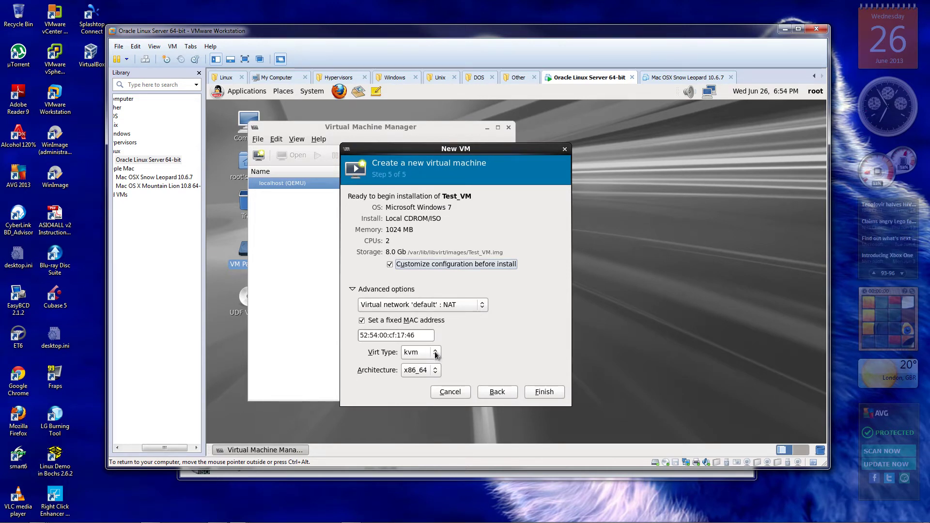
left_click(435, 356)
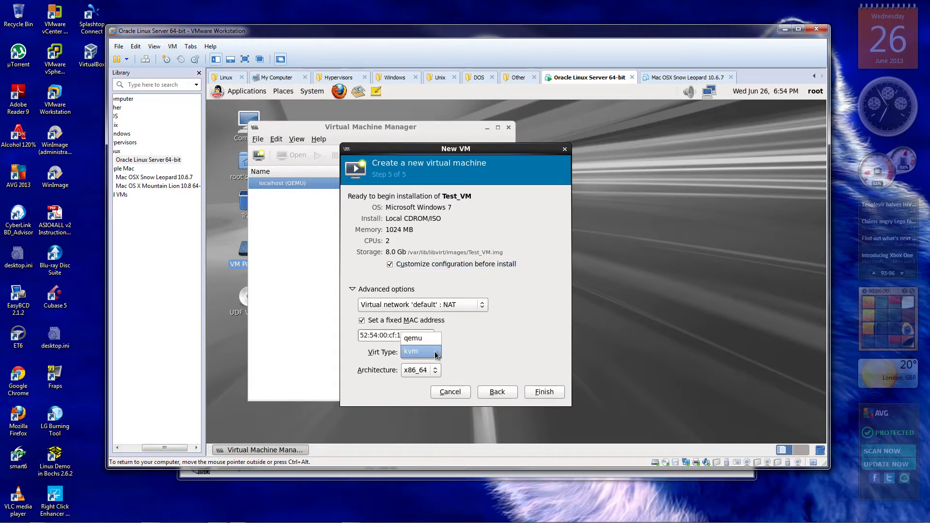
left_click(436, 352)
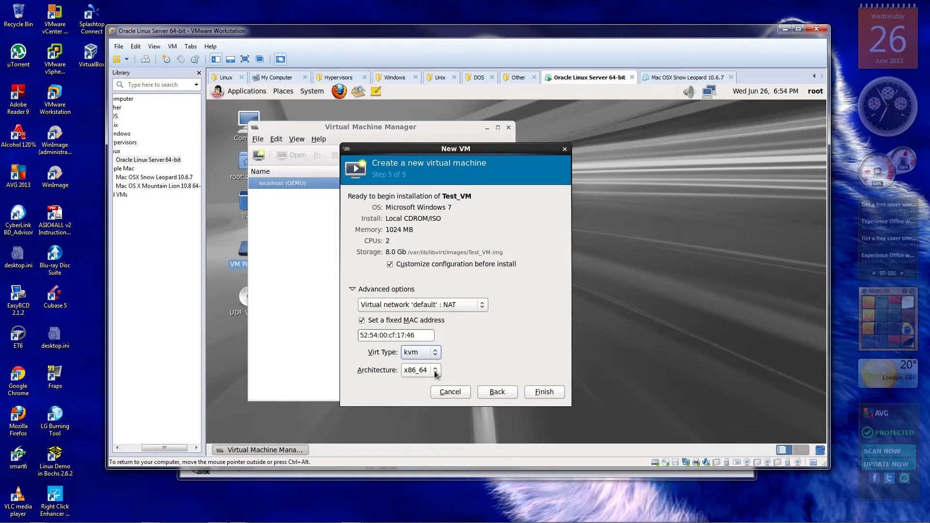
left_click(435, 371)
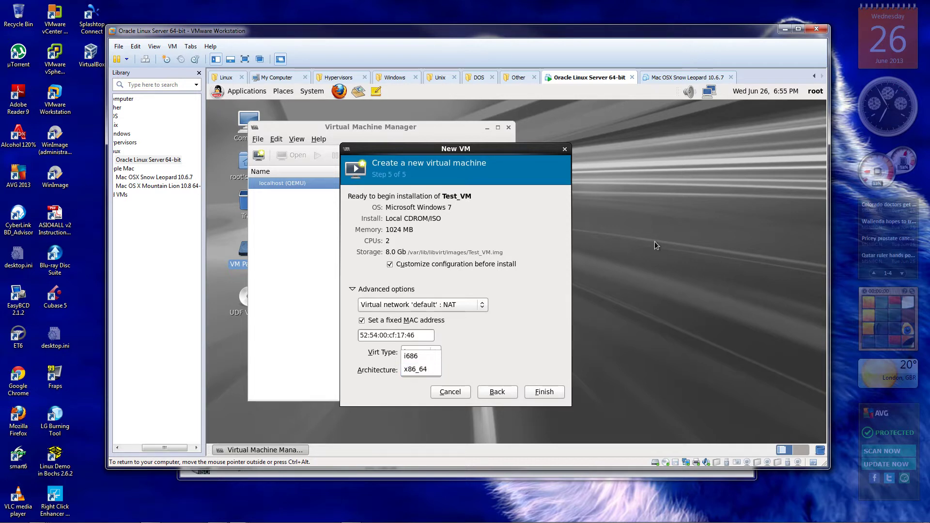
left_click(516, 342)
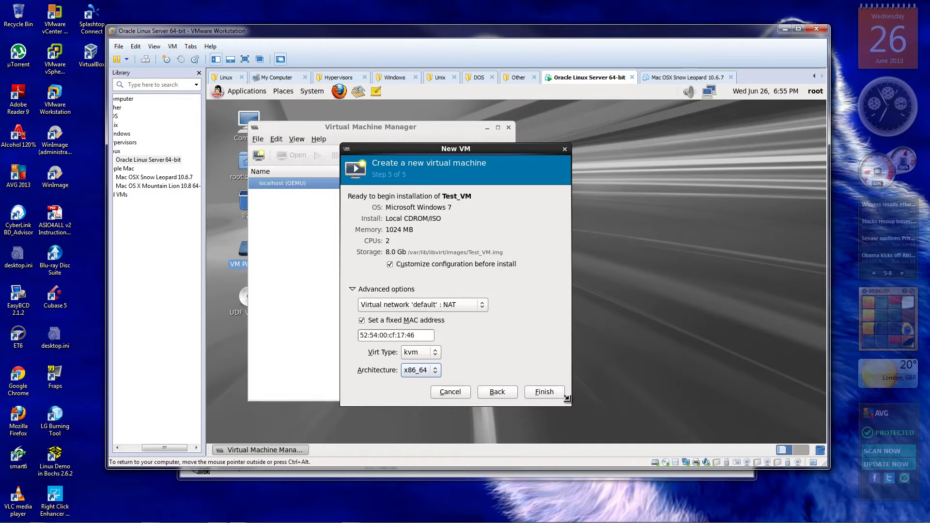
Finish the New VM wizard to open the Test_VM customization window showing kvm, x86_64, Shutoff
left_click(551, 393)
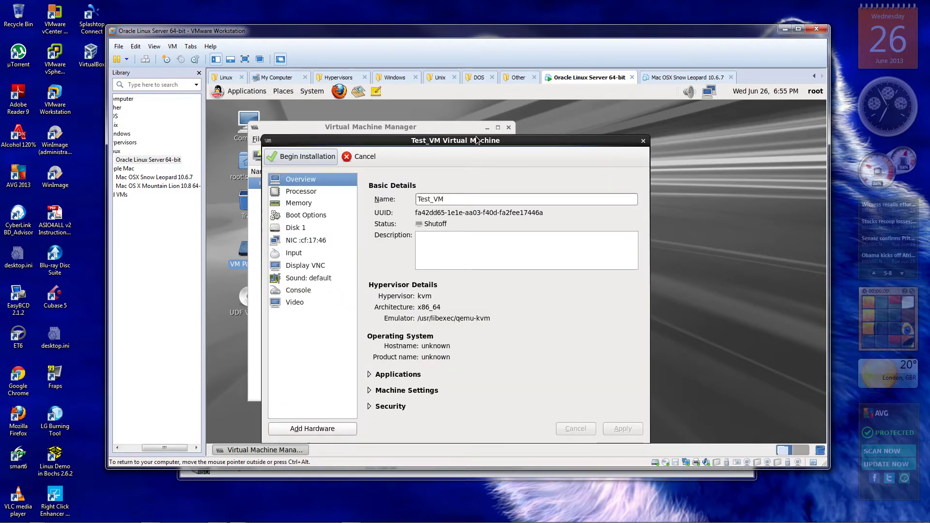
left_click_drag(477, 140, 475, 114)
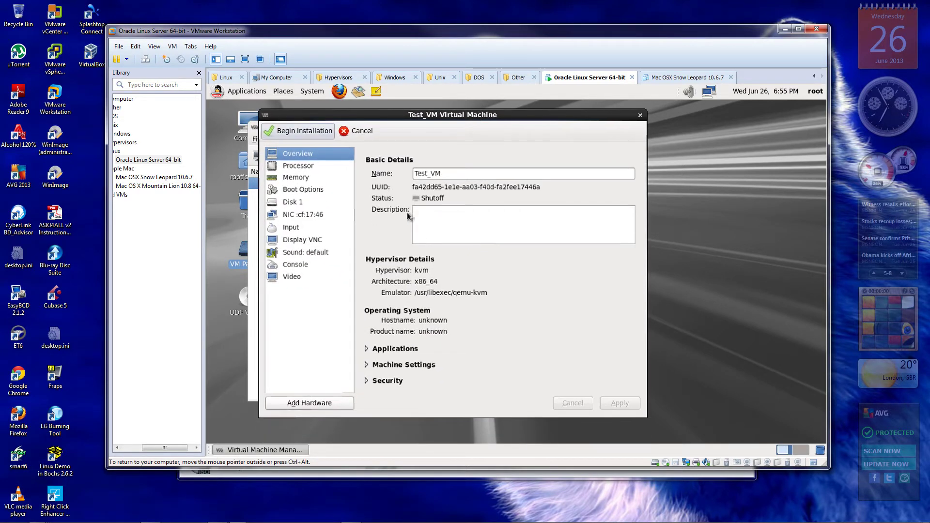
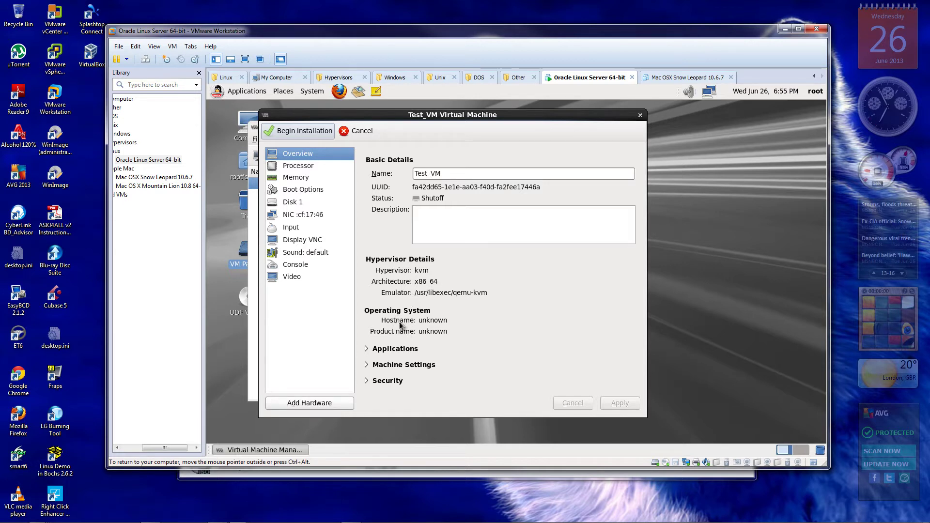
Expand the Applications section and switch the guest desktop to full screen
left_click(367, 349)
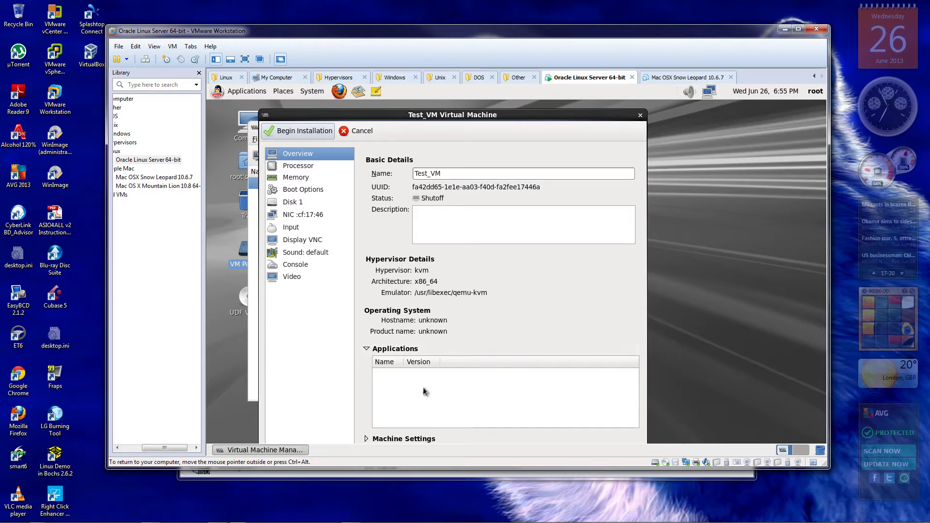
left_click_drag(554, 116, 548, 86)
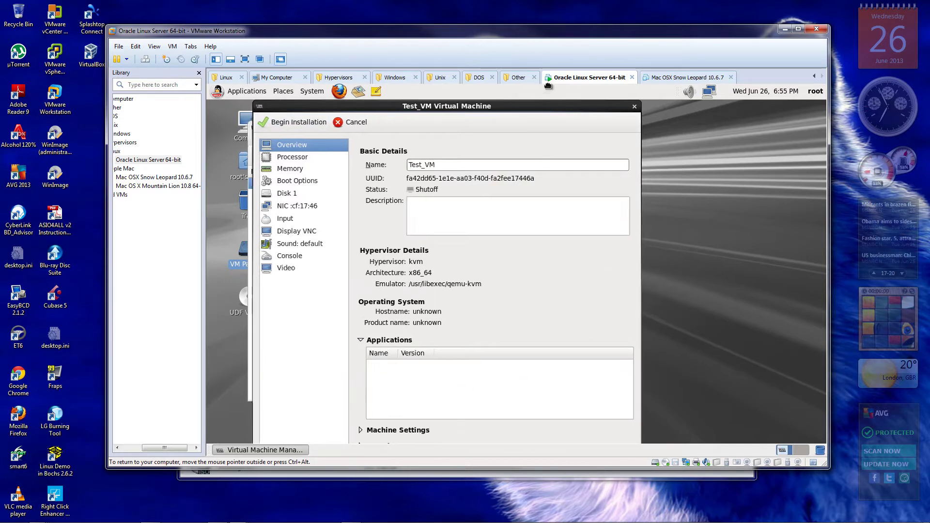
left_click(246, 58)
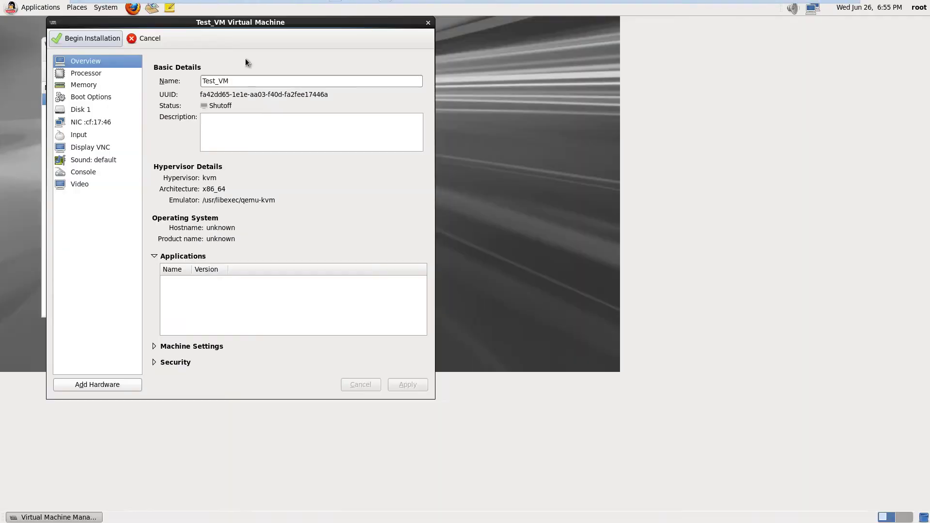
Expand Machine Settings with the clock offset kept at localtime, then expand Security
left_click(154, 347)
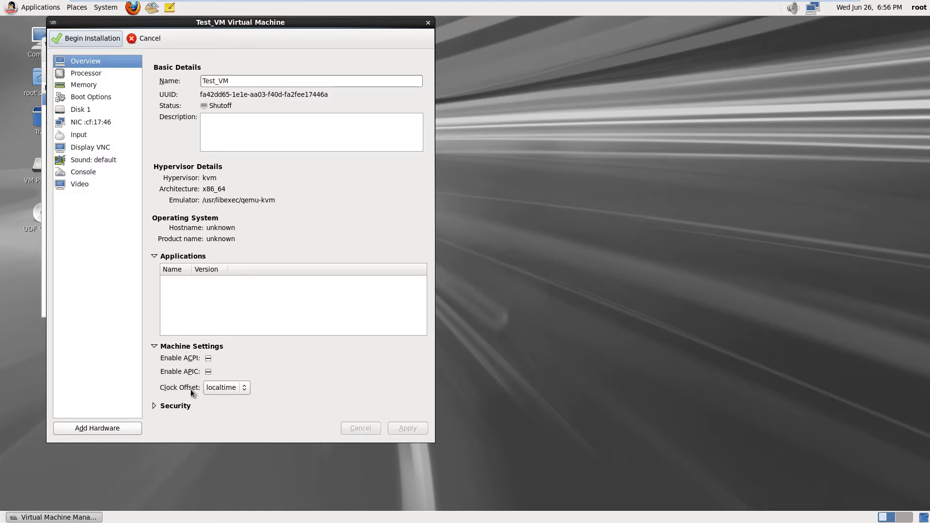
left_click(245, 387)
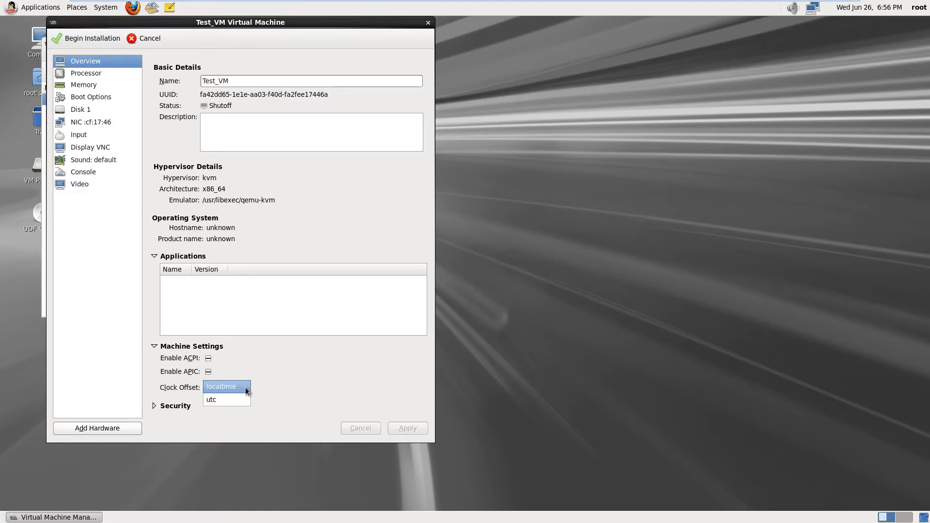
left_click(245, 387)
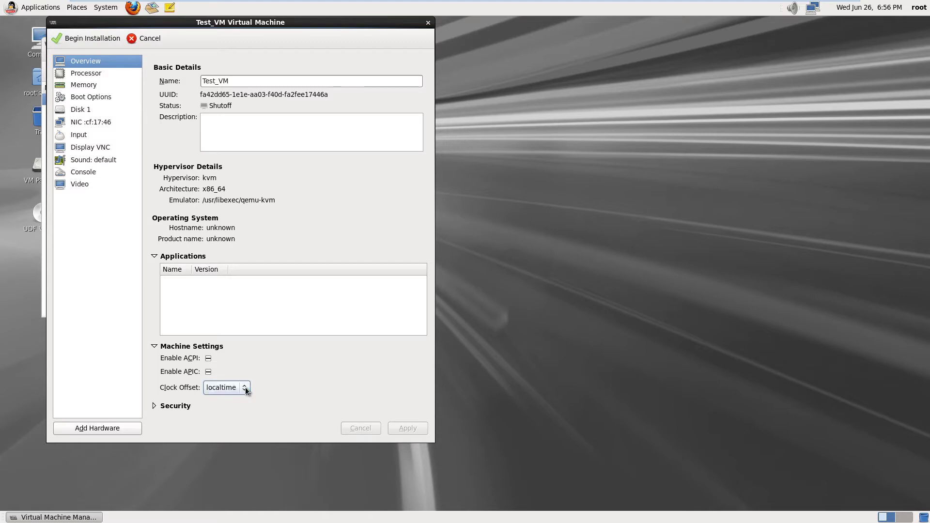
left_click(153, 406)
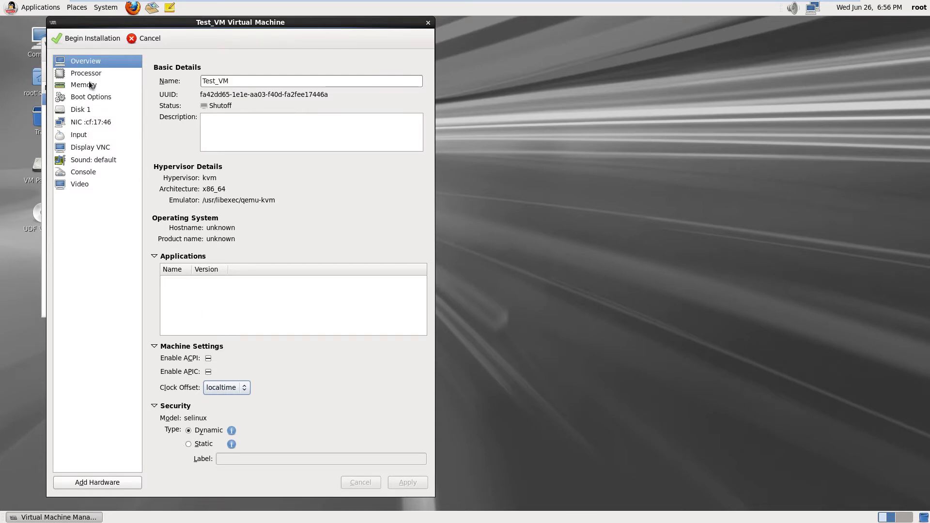
In Processor configuration, choose SandyBridge, then copy the host CPU configuration to get Westmere
left_click(99, 73)
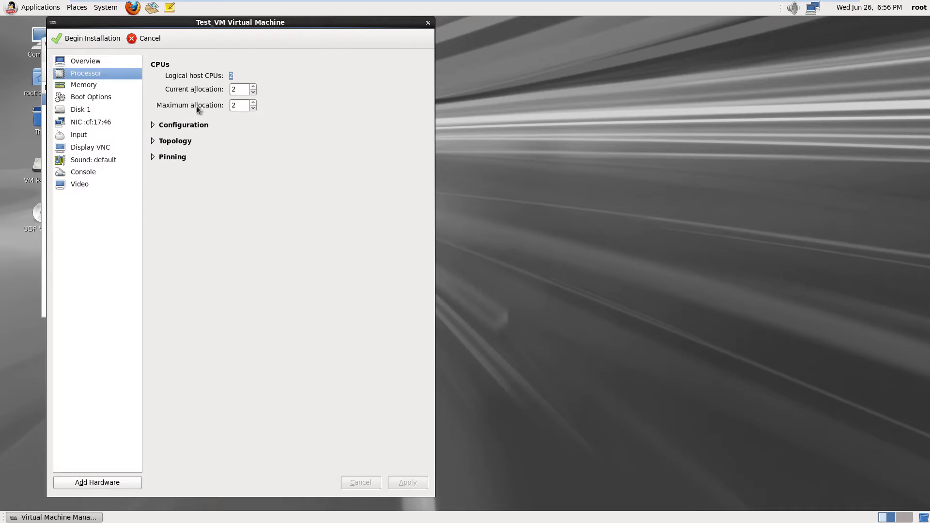
left_click(150, 129)
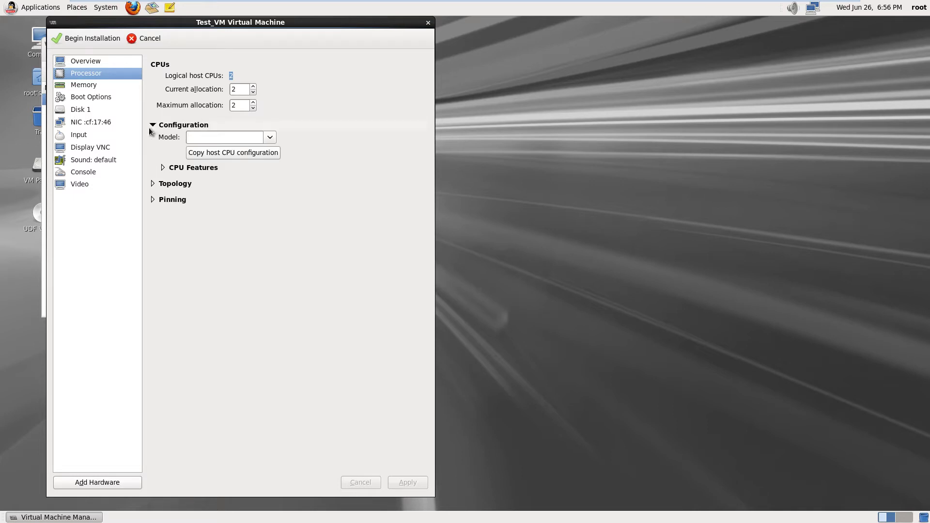
left_click(270, 139)
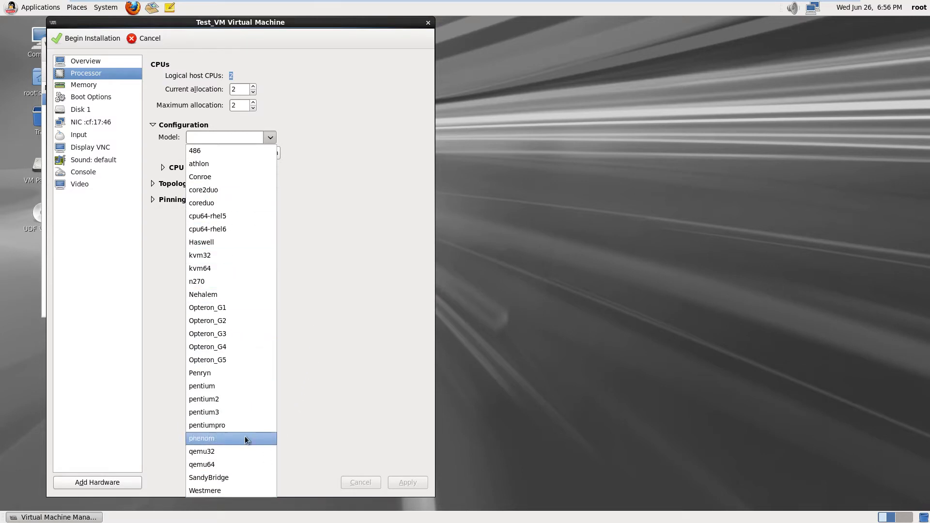
left_click(232, 477)
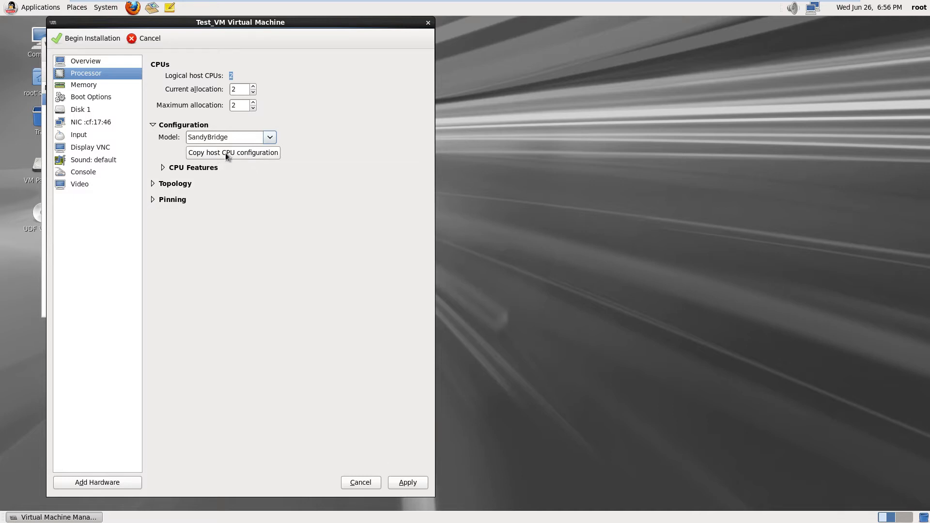
left_click(225, 153)
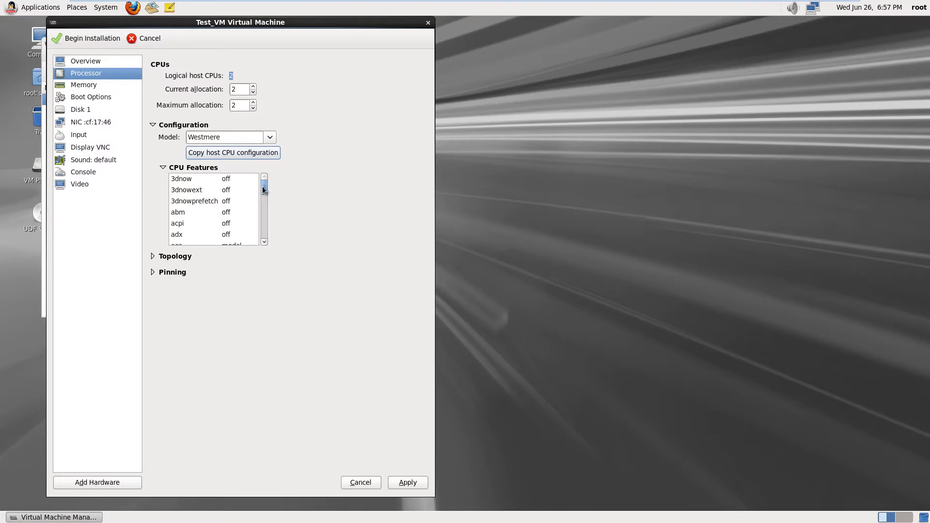
left_click_drag(262, 186, 265, 244)
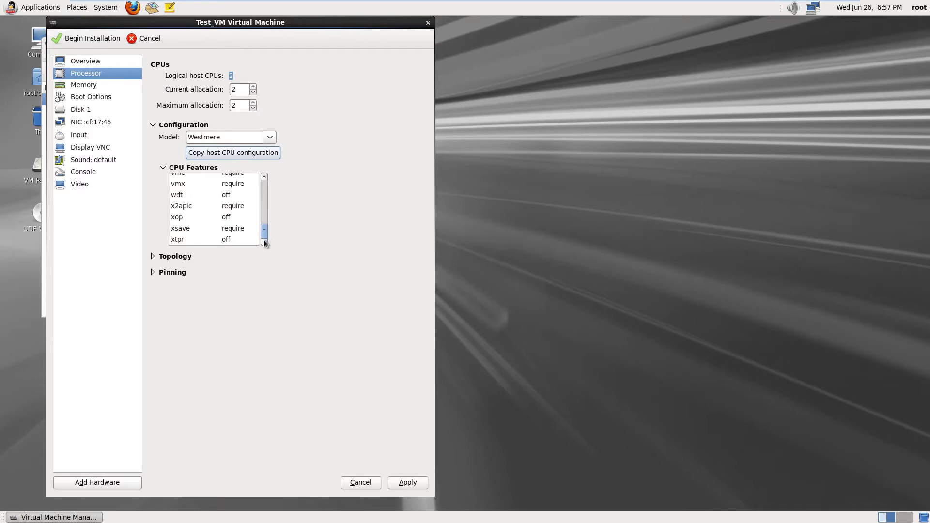
left_click(206, 185)
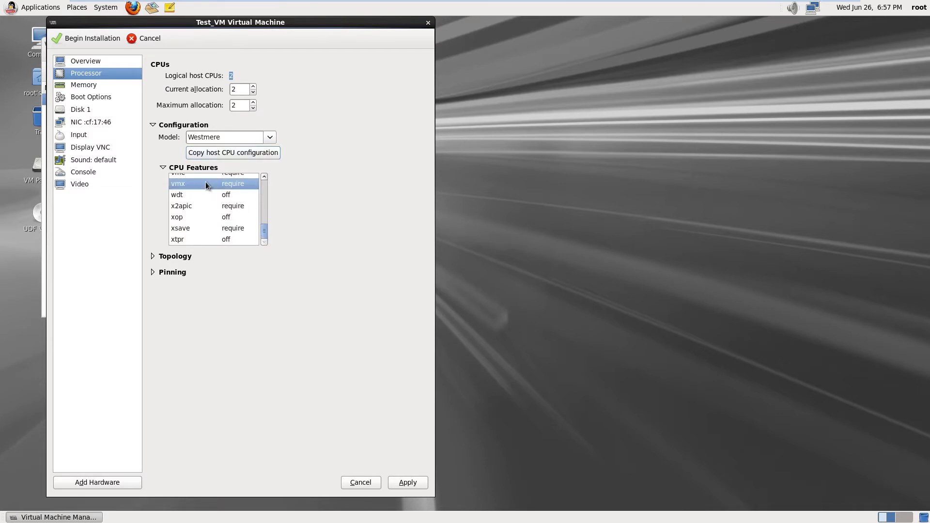
left_click(227, 184)
left_click(252, 184)
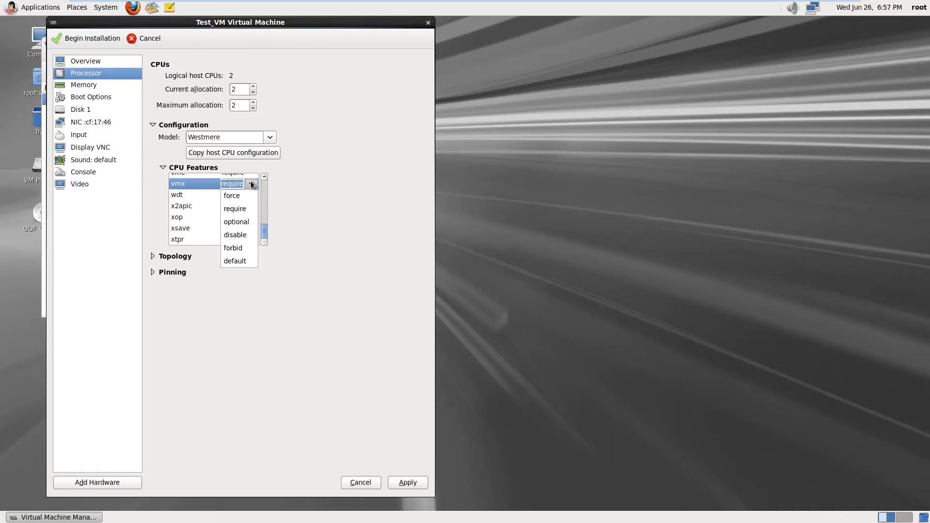
left_click(296, 180)
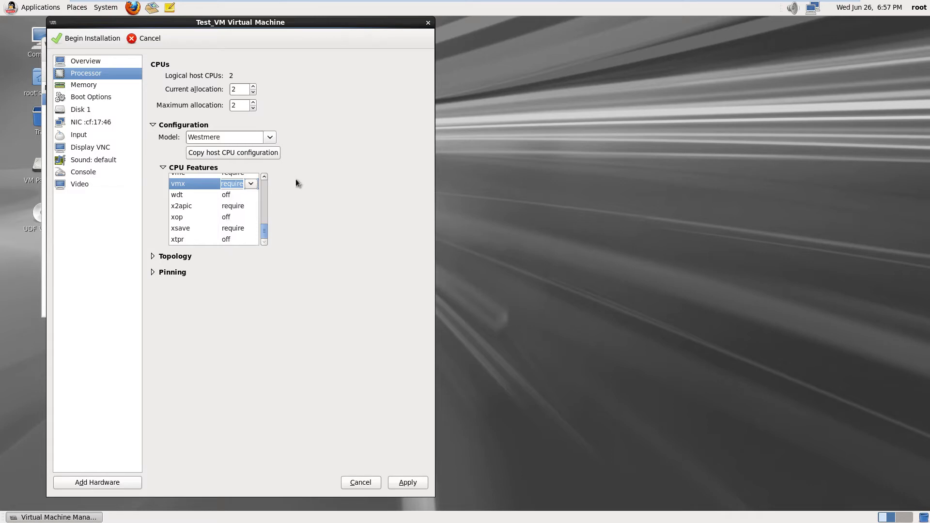
left_click(264, 177)
left_click(264, 178)
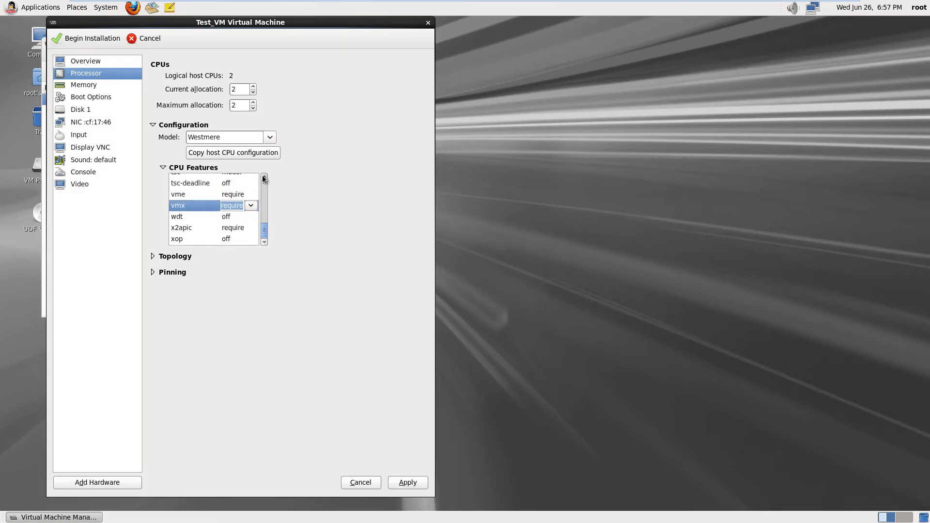
left_click(264, 177)
left_click(264, 178)
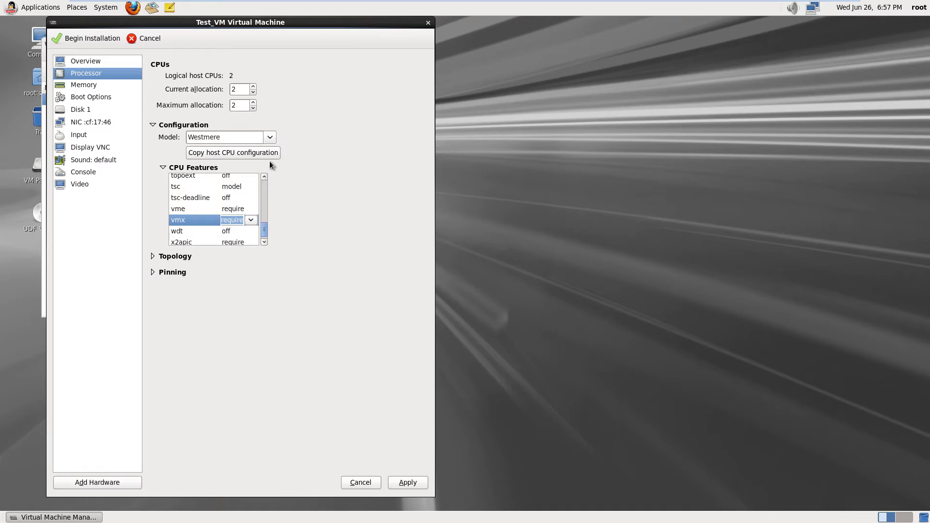
left_click(183, 212)
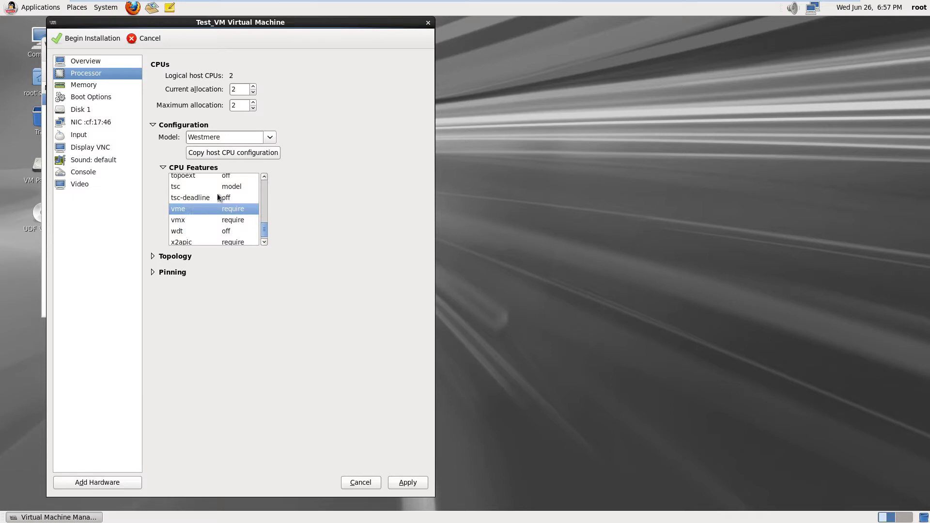
left_click(264, 177)
left_click(264, 178)
left_click(264, 177)
left_click(264, 178)
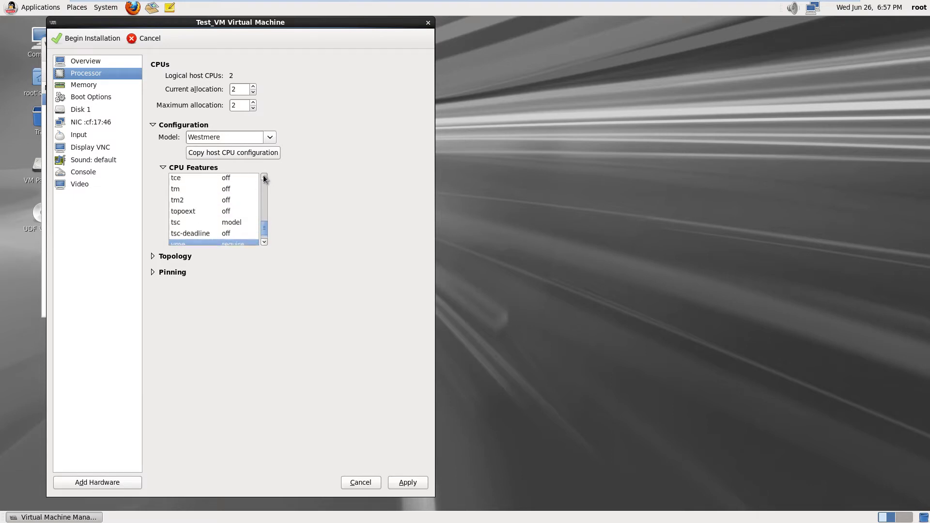
left_click(264, 177)
left_click(264, 177)
left_click(264, 177)
left_click(264, 177)
left_click(264, 177)
left_click(264, 177)
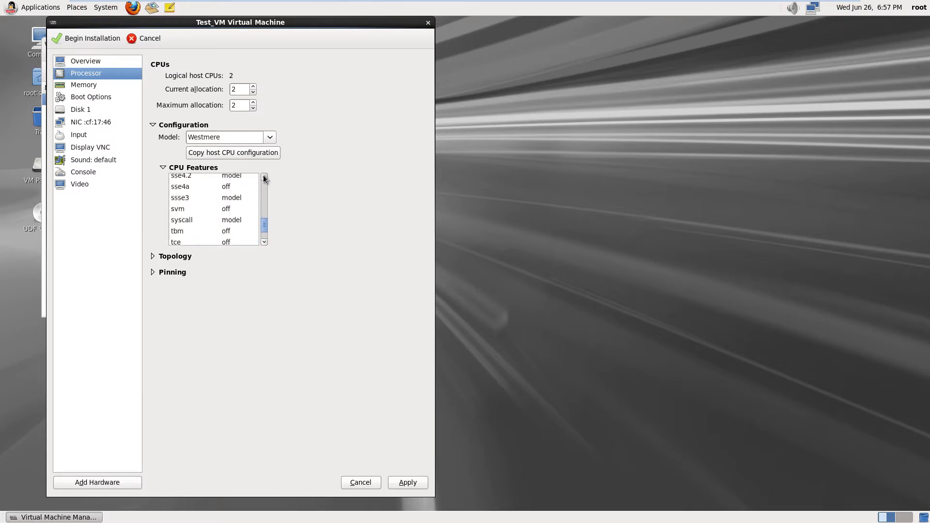
left_click(264, 177)
left_click(264, 177)
left_click(264, 177)
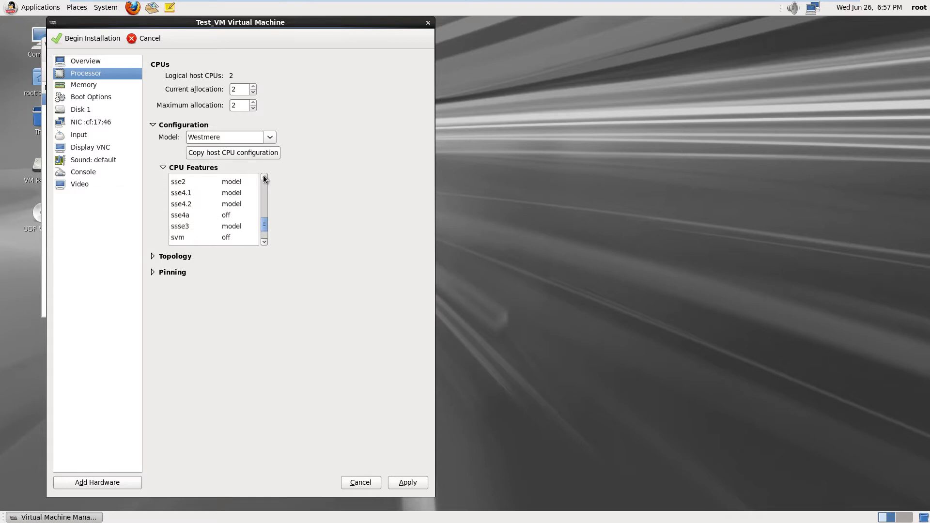
left_click(264, 177)
left_click(264, 178)
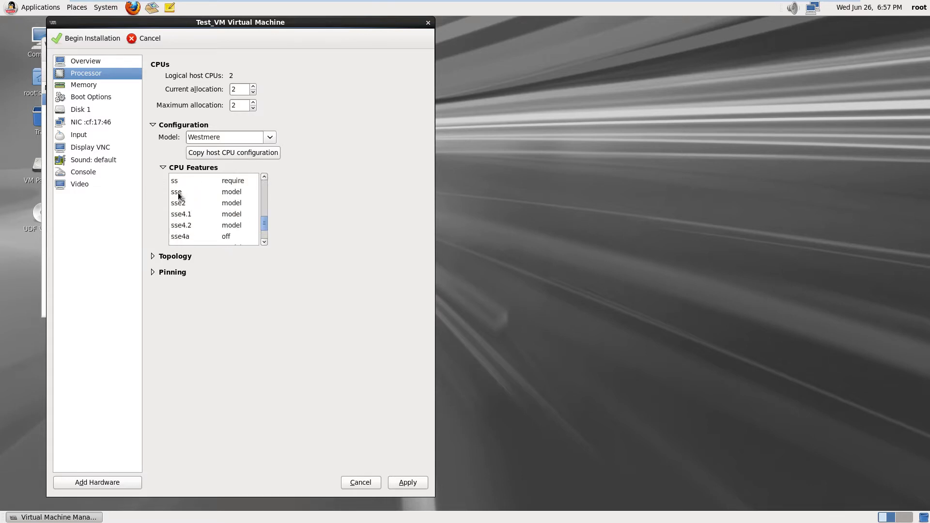
left_click(179, 193)
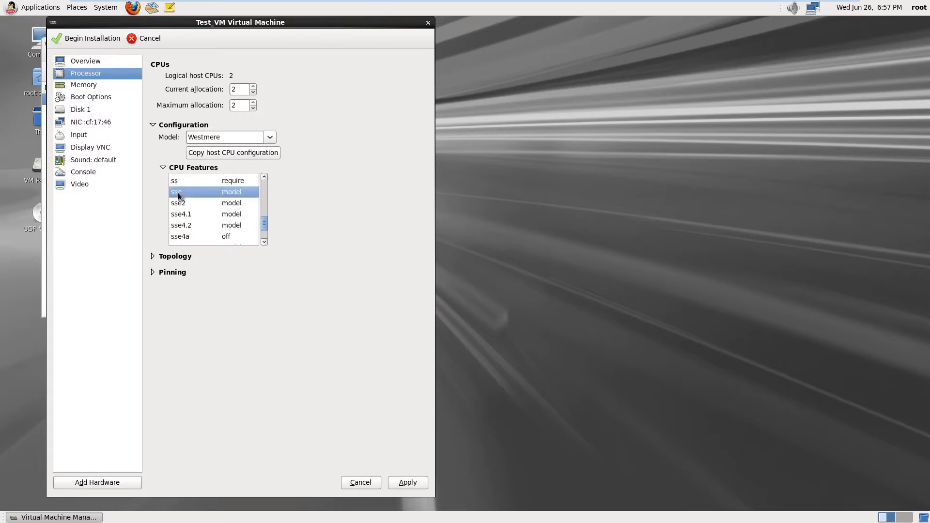
Set the sse, sse2, sse4.1 and sse4.2 CPU feature policies to force
left_click(228, 192)
left_click(252, 193)
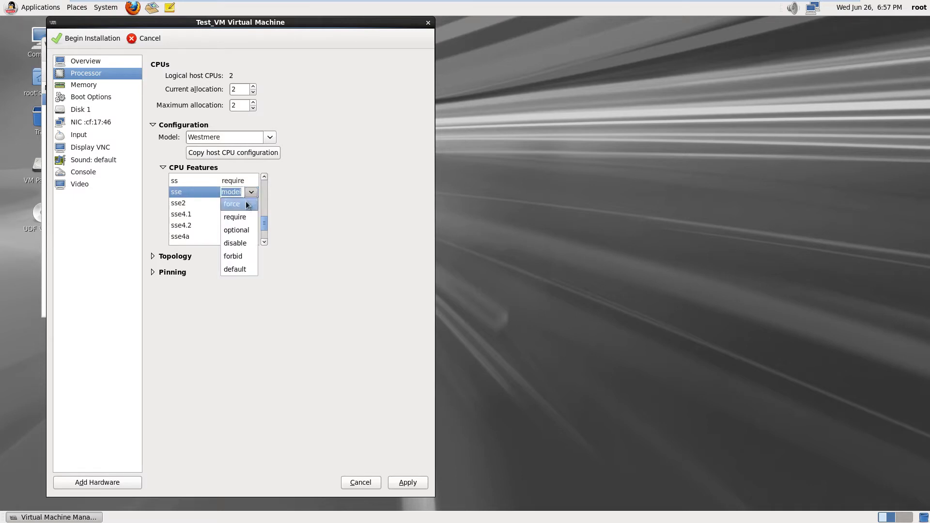
left_click(246, 203)
left_click(247, 203)
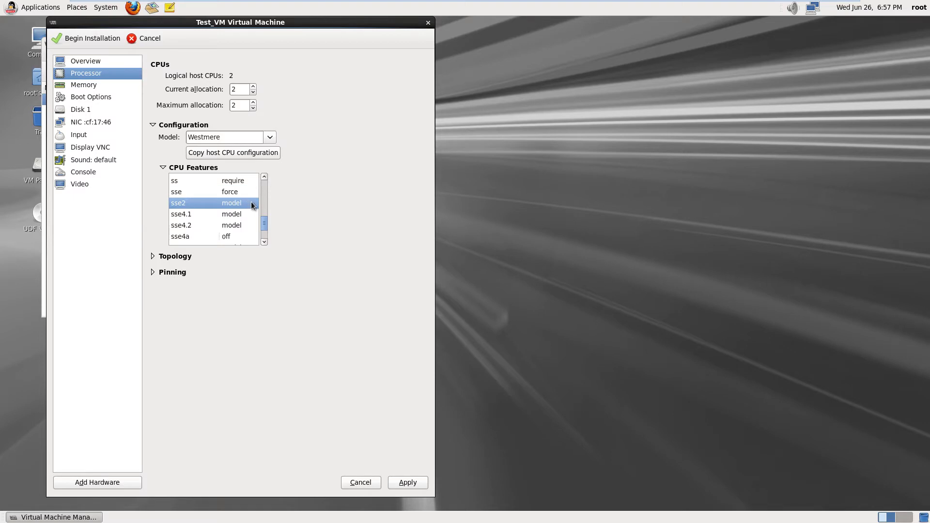
left_click(246, 203)
left_click(251, 204)
left_click(241, 210)
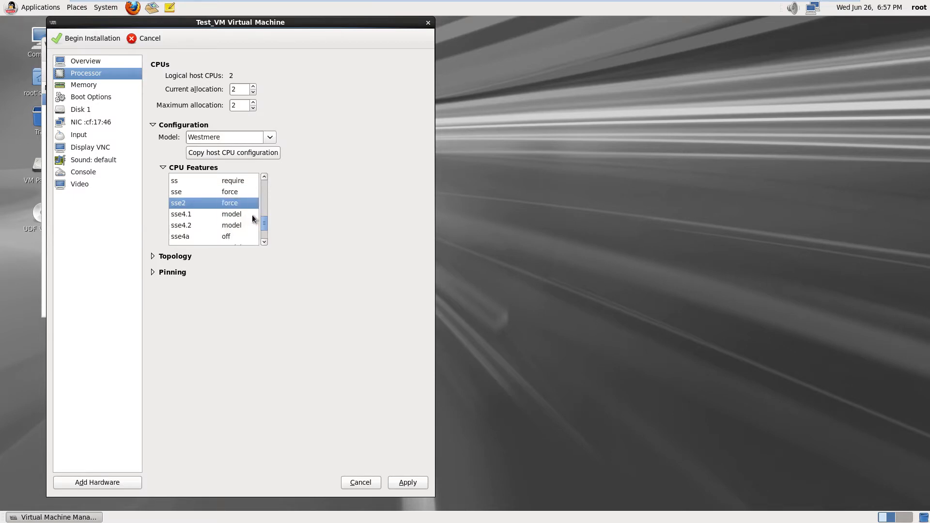
left_click(249, 214)
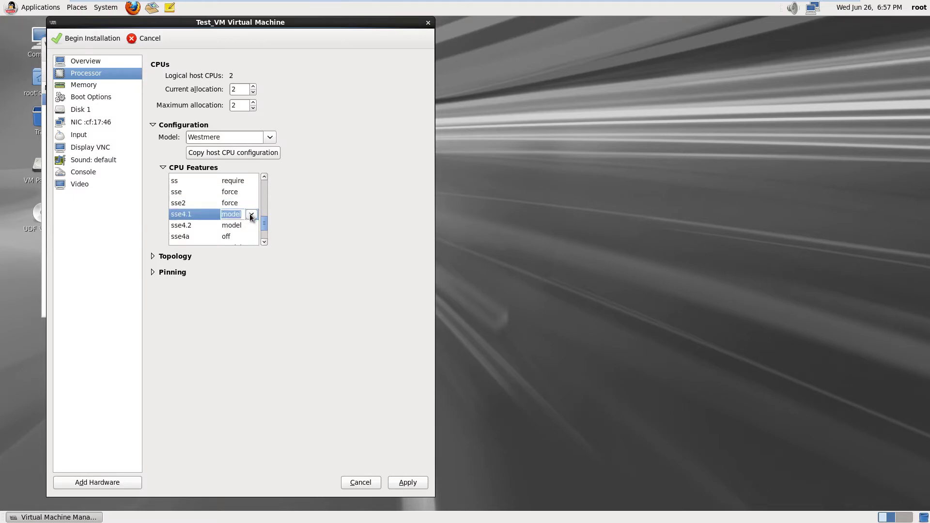
left_click(250, 215)
left_click(239, 228)
left_click(251, 226)
left_click(252, 226)
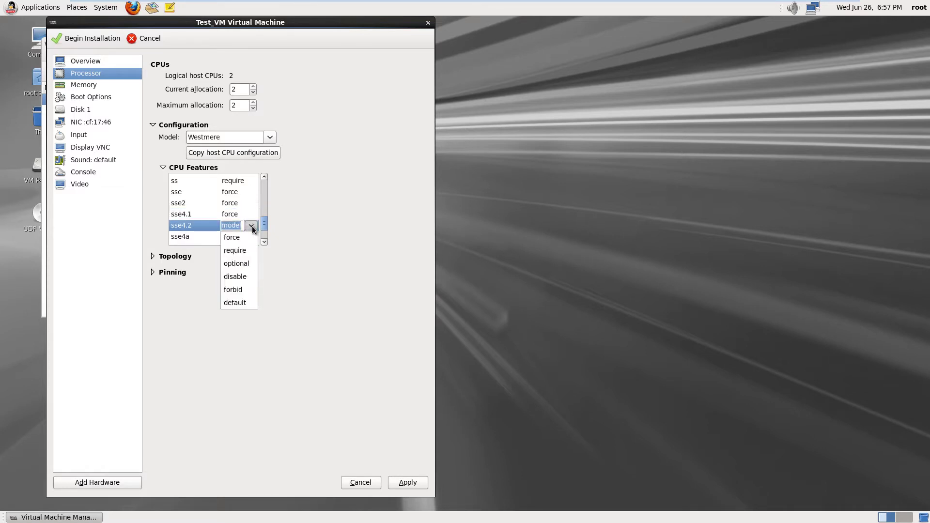
left_click(239, 237)
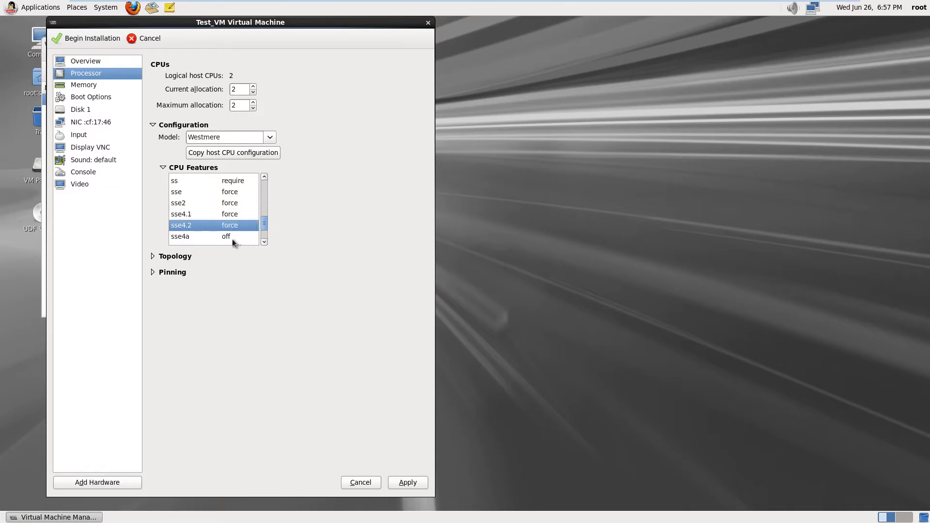
left_click(263, 242)
left_click(263, 242)
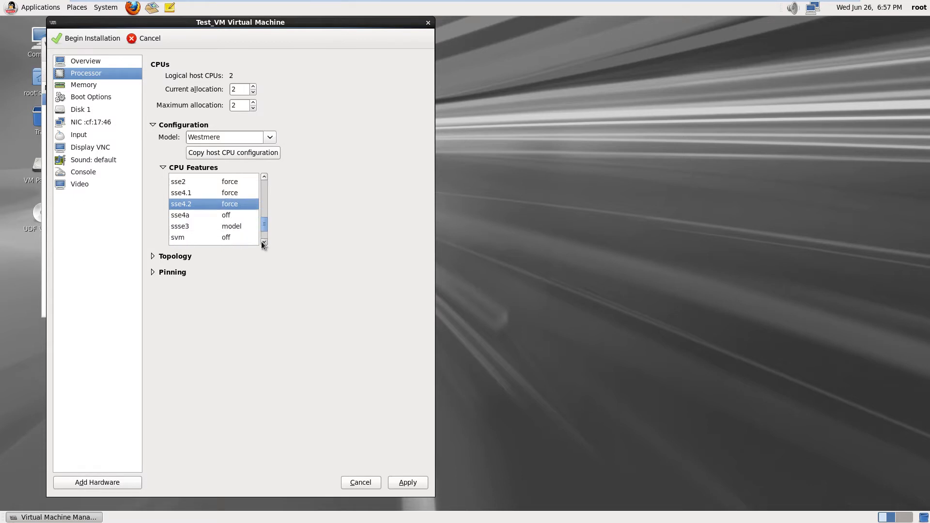
left_click(264, 242)
left_click(264, 242)
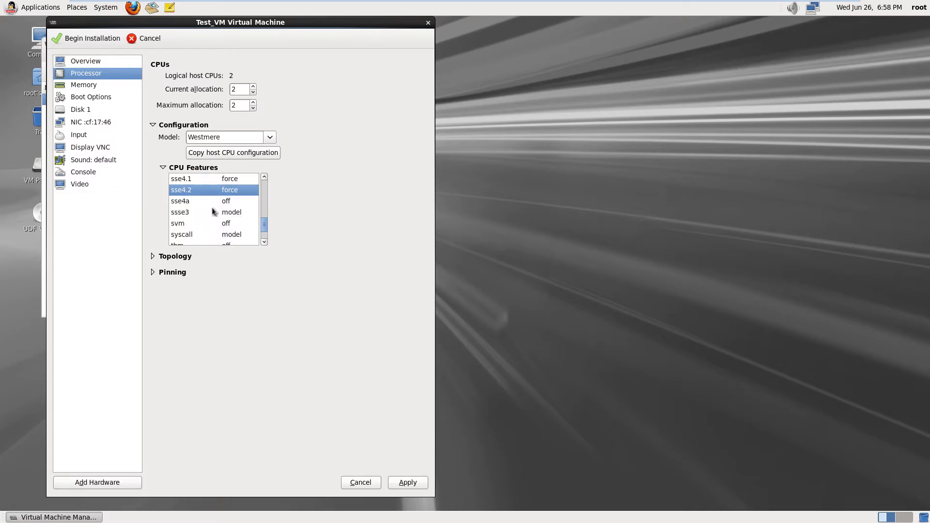
Set the sse4a feature policy to optional and ssse3 to force
left_click(246, 201)
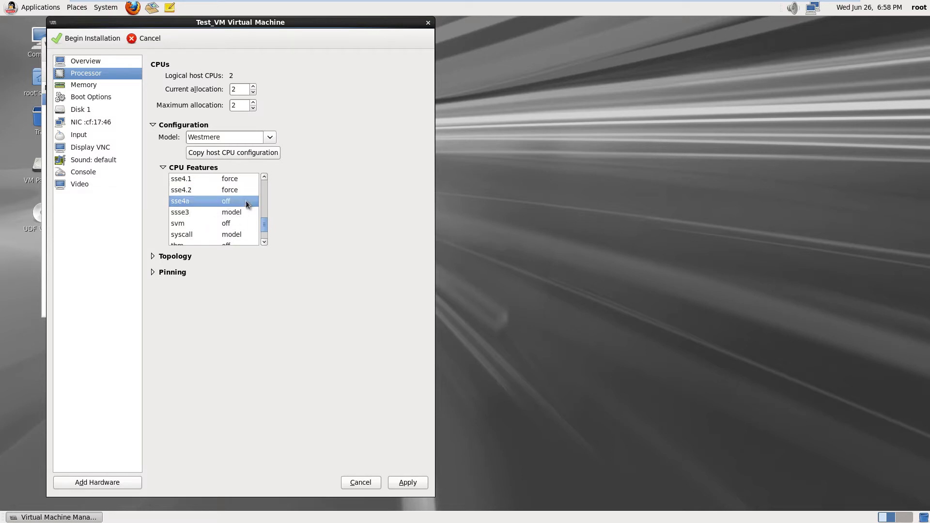
left_click(252, 205)
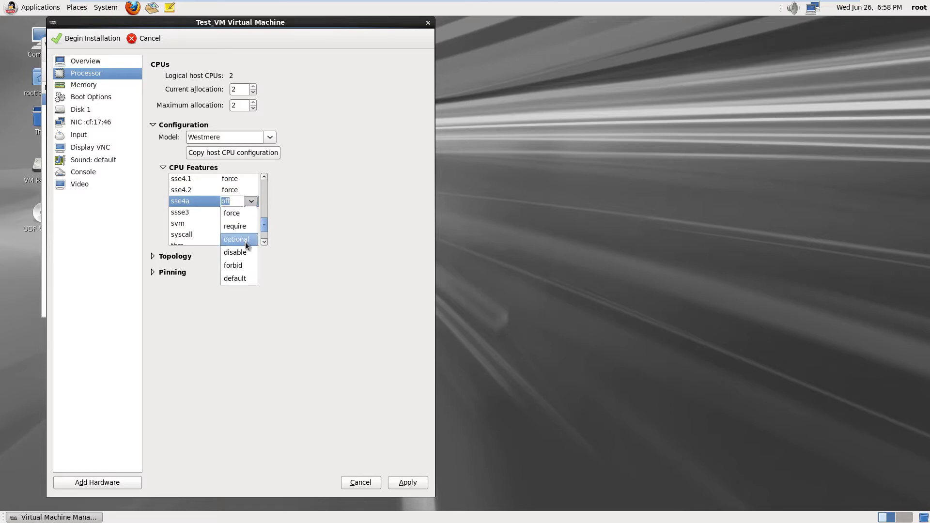
left_click(246, 239)
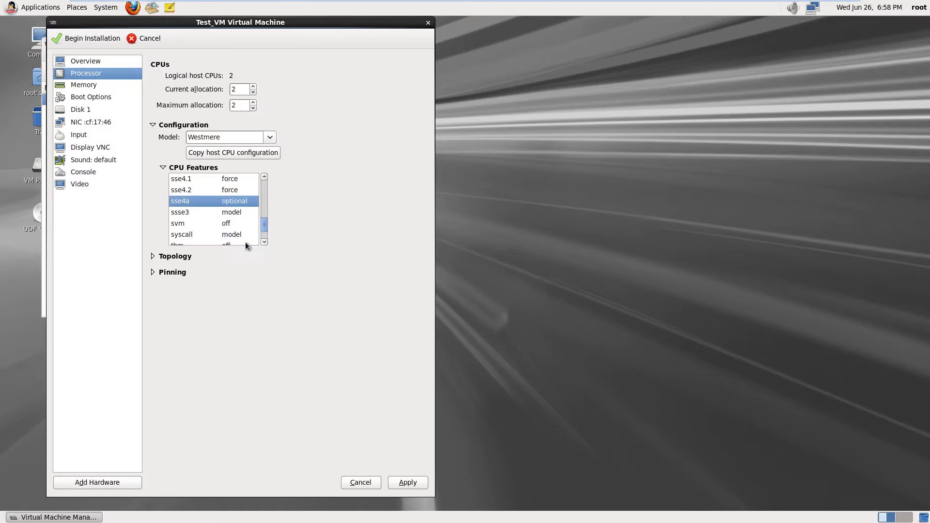
left_click(251, 212)
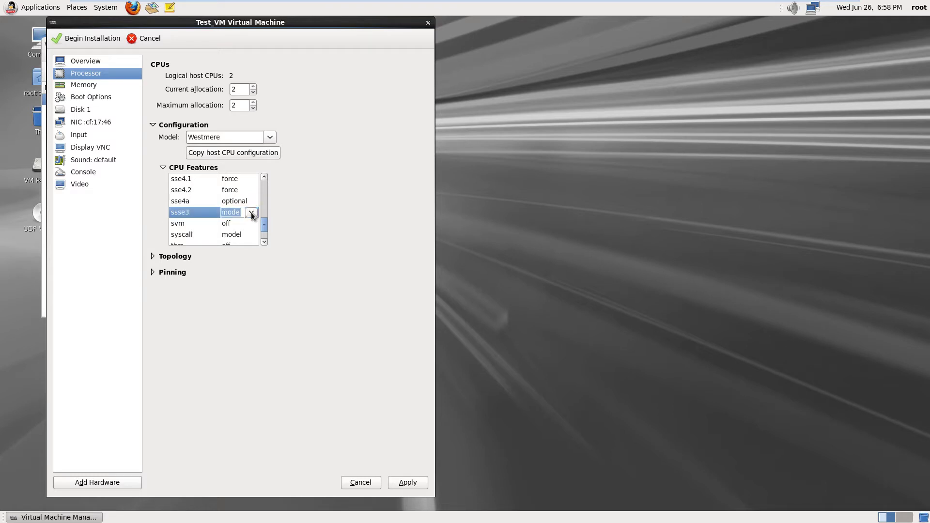
left_click(251, 212)
left_click(237, 226)
left_click(264, 242)
left_click(264, 242)
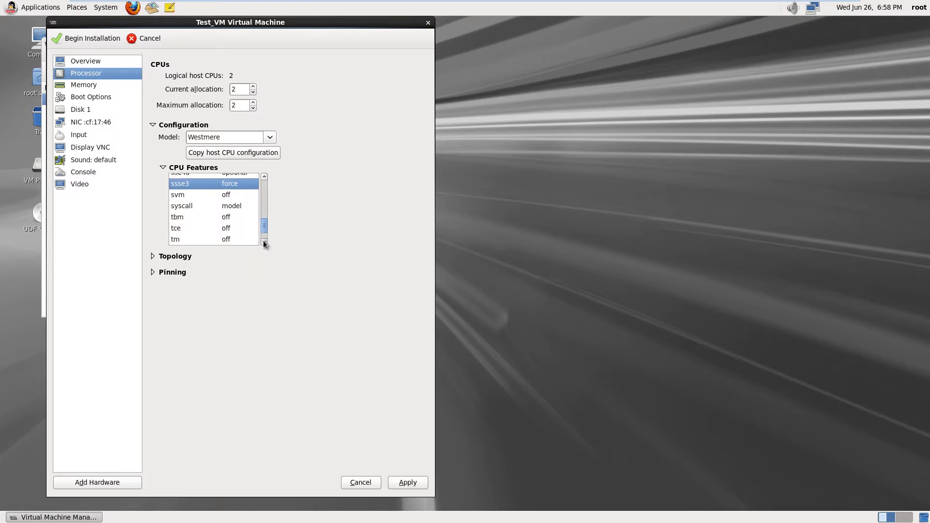
left_click(264, 243)
left_click(264, 242)
left_click(264, 243)
left_click(264, 242)
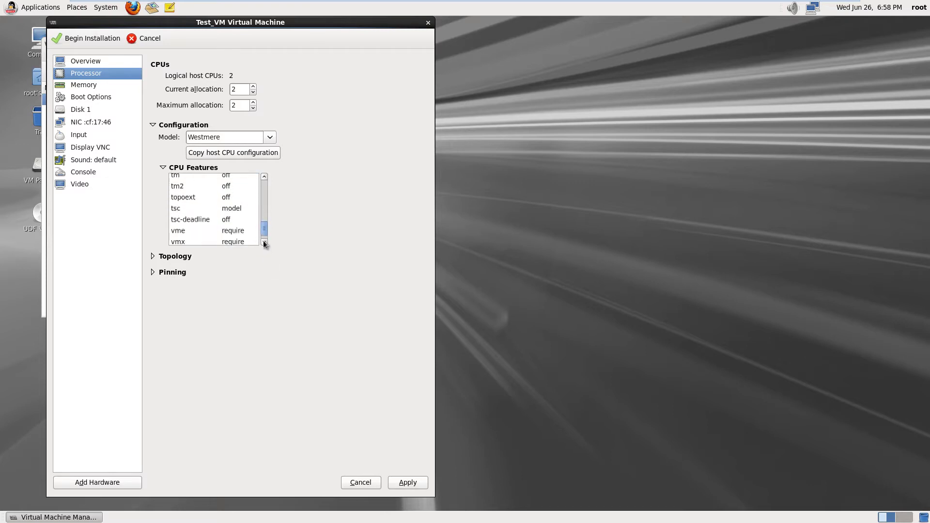
left_click(264, 242)
left_click(264, 242)
left_click(264, 242)
left_click(264, 243)
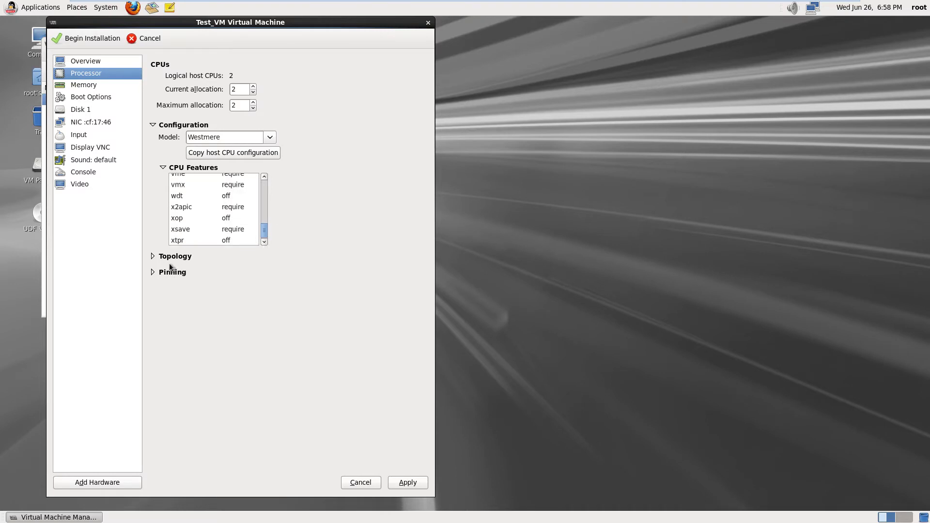
Review CPU Topology and Pinning, apply the processor changes, then view Memory and Boot Options
left_click(152, 257)
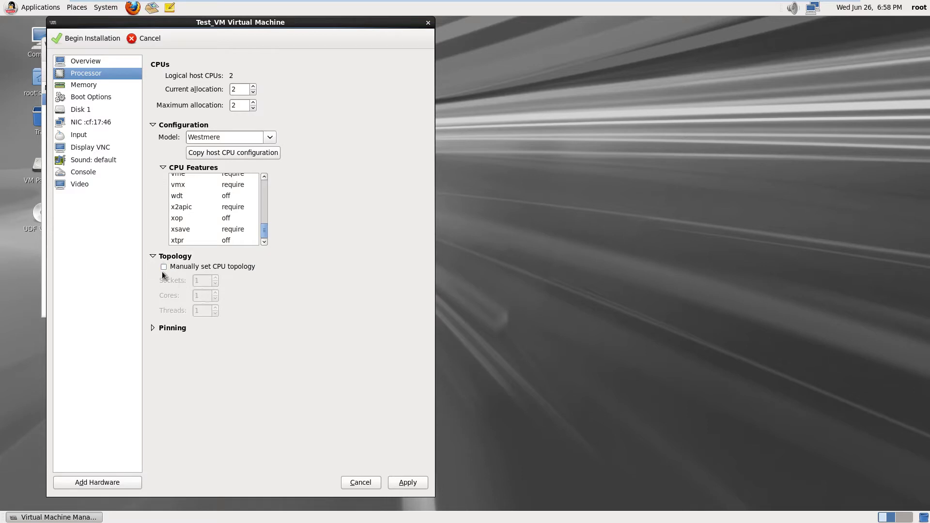
left_click(153, 330)
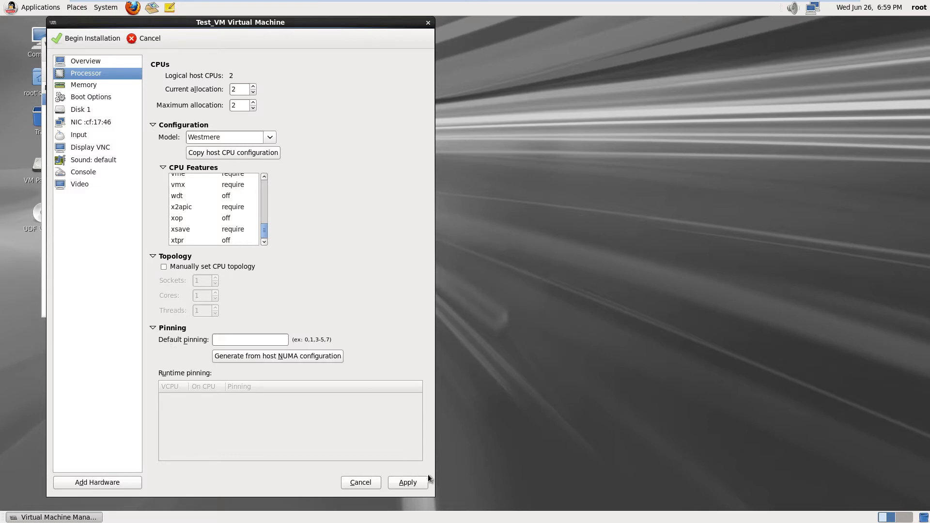
left_click(416, 483)
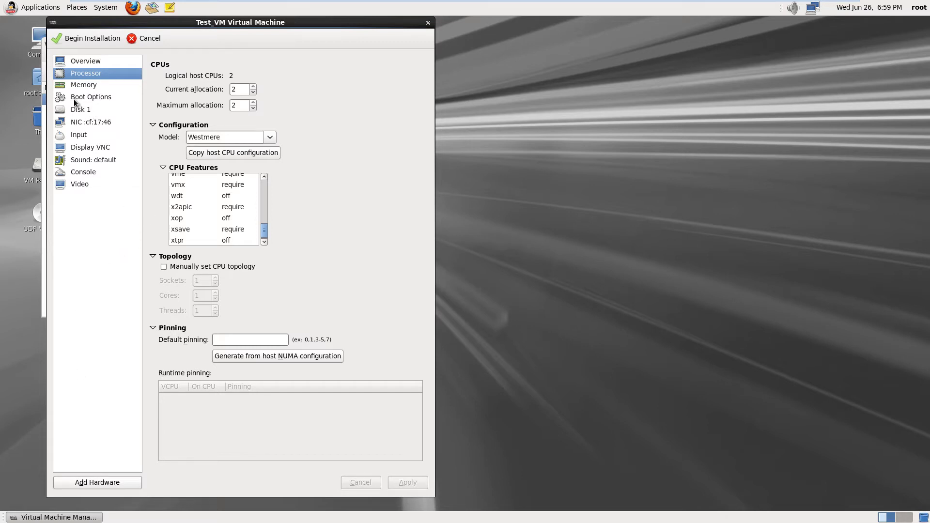
left_click(77, 86)
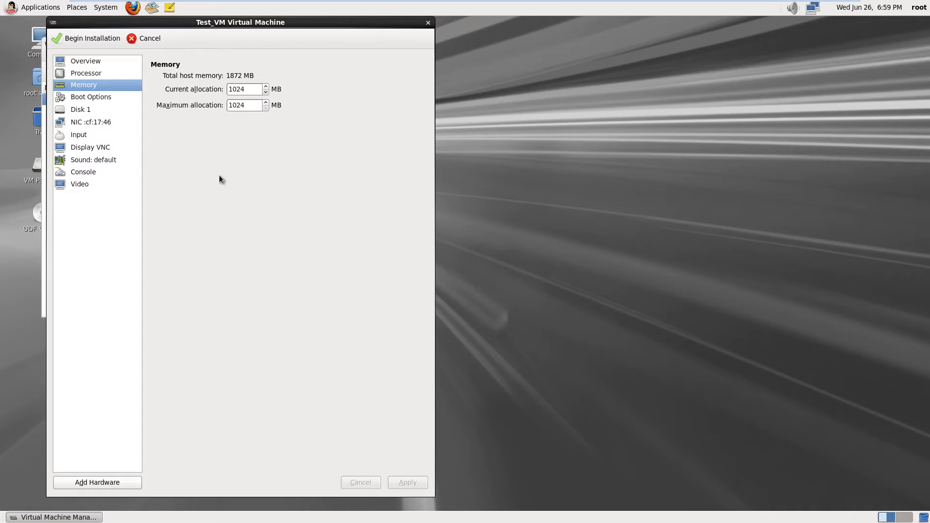
left_click(106, 98)
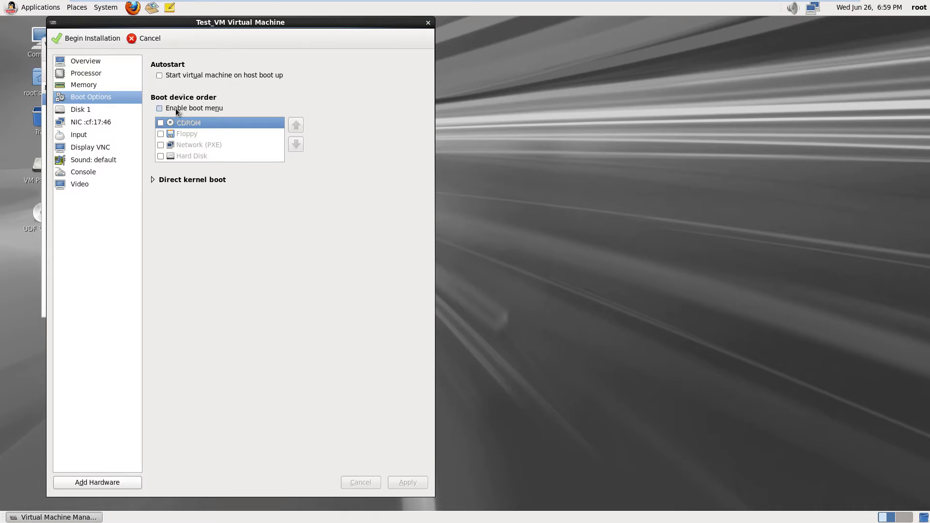
Tick Enable boot menu, briefly check Direct kernel boot, then select Disk 1
left_click(159, 109)
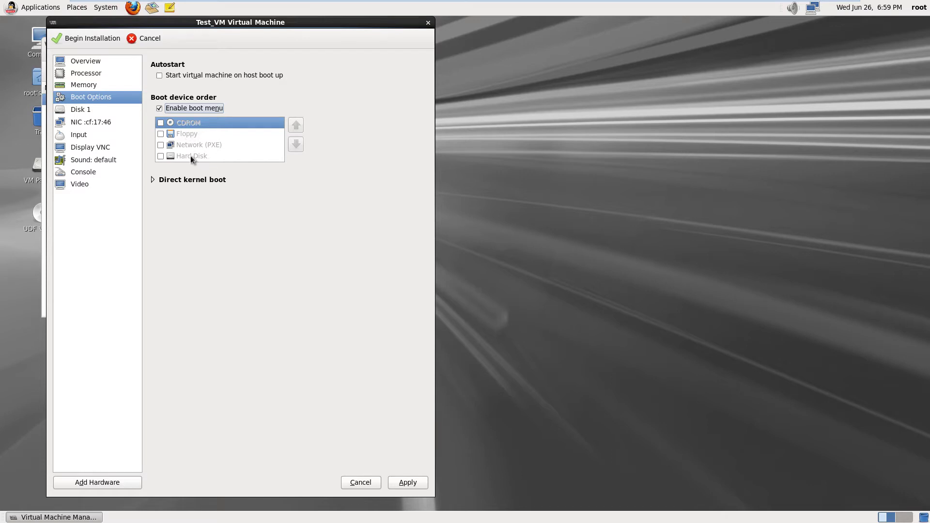
left_click(153, 179)
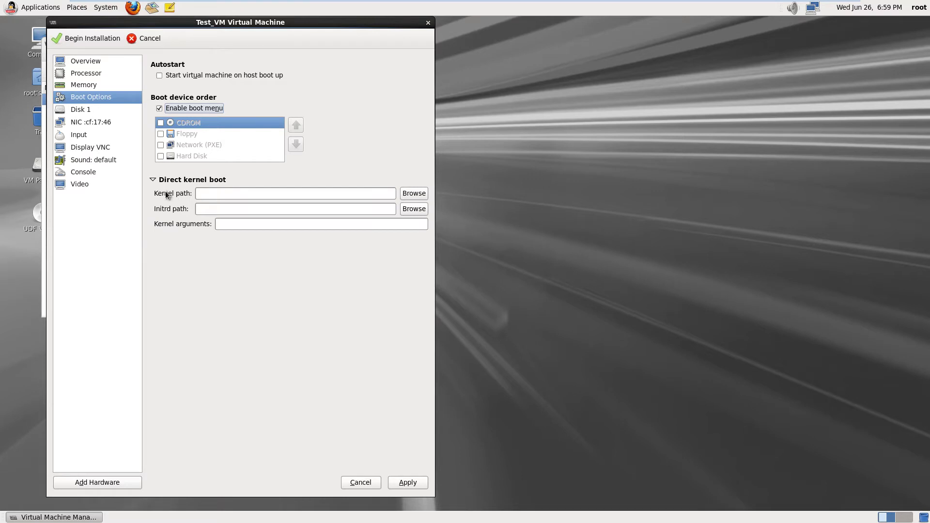
left_click(153, 180)
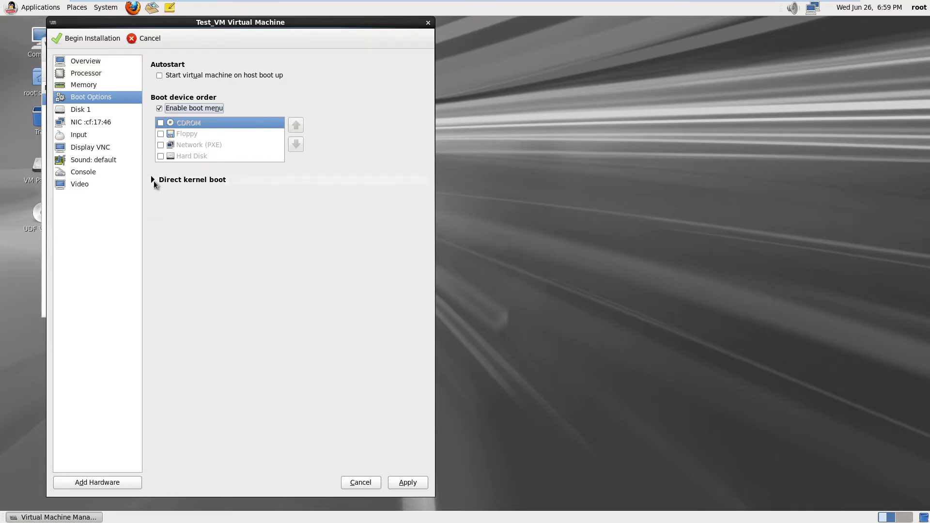
left_click(75, 112)
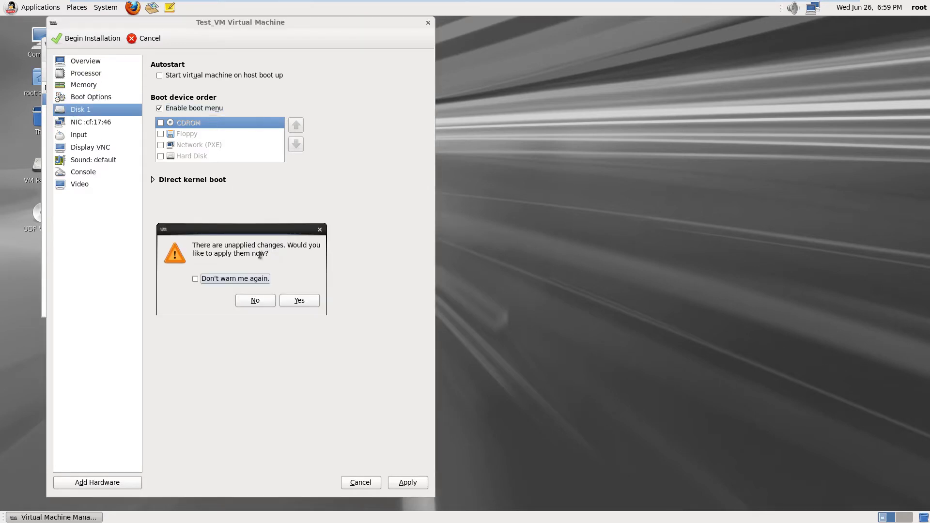
Apply the boot menu change, keep Disk 1's bus at default, and review its performance options
left_click(300, 300)
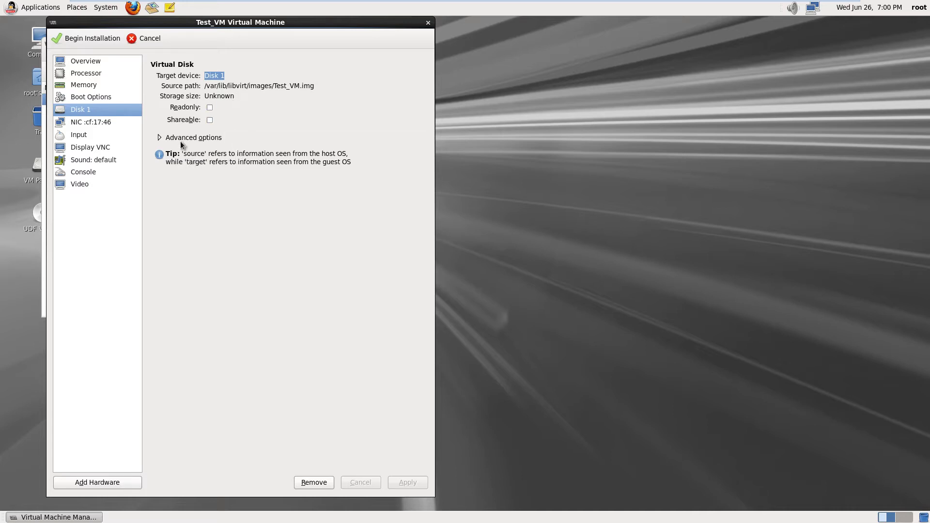
left_click(164, 139)
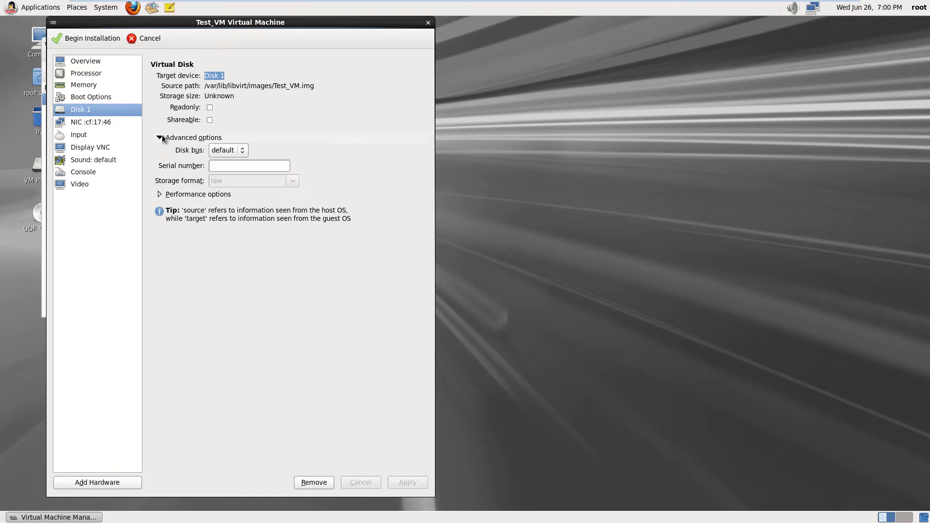
left_click(242, 151)
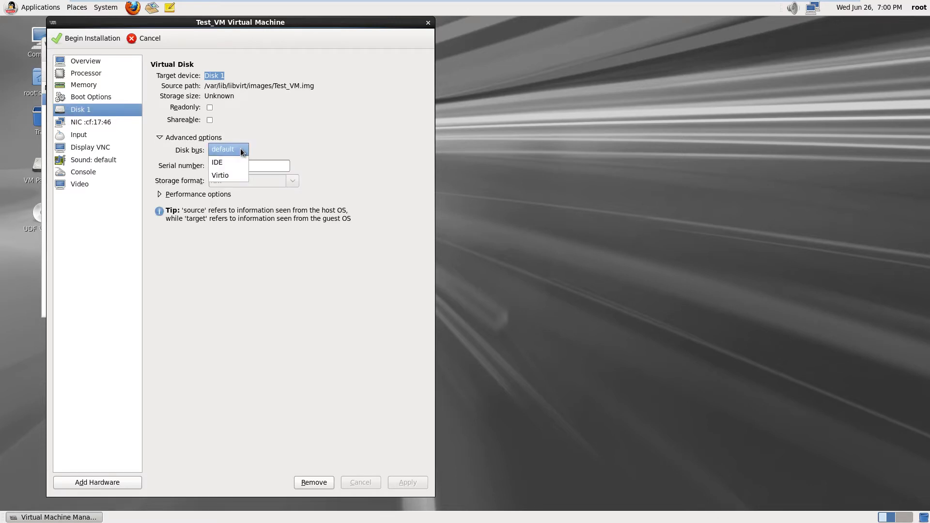
left_click(243, 151)
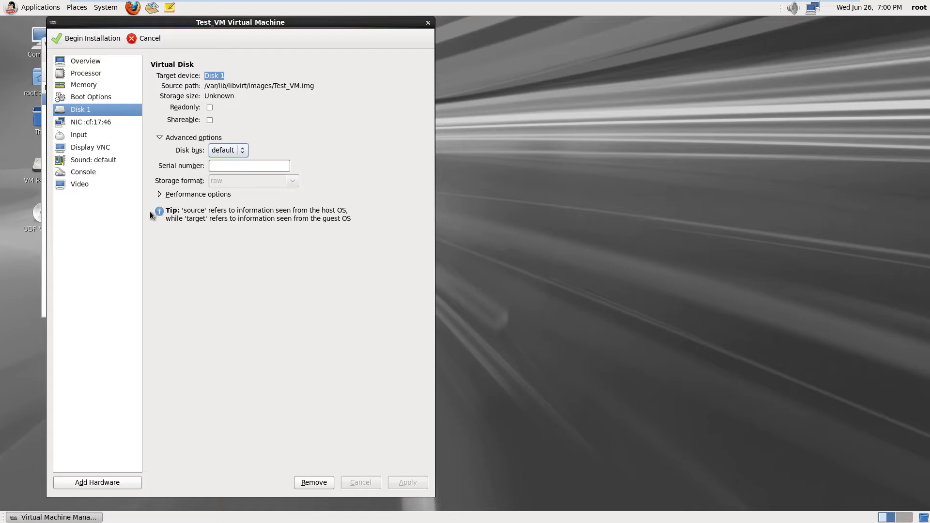
left_click(159, 195)
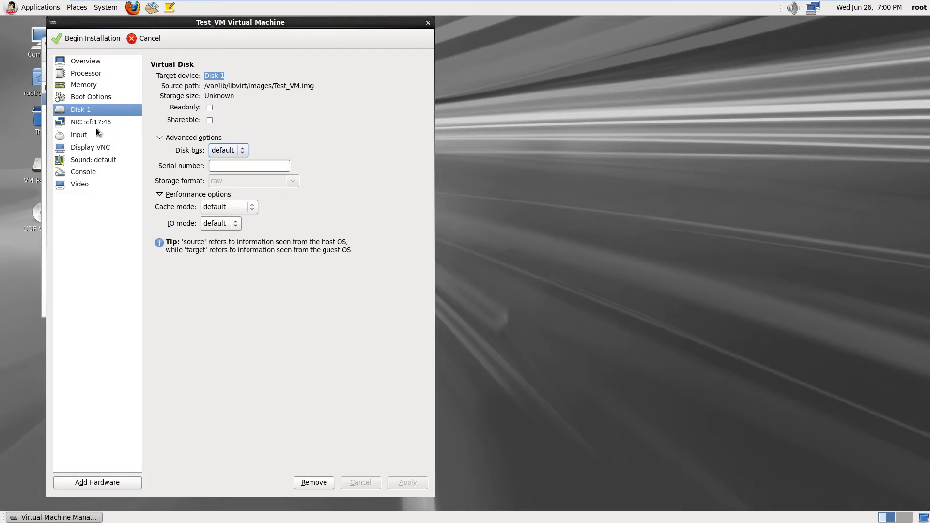
left_click_drag(226, 25, 385, 27)
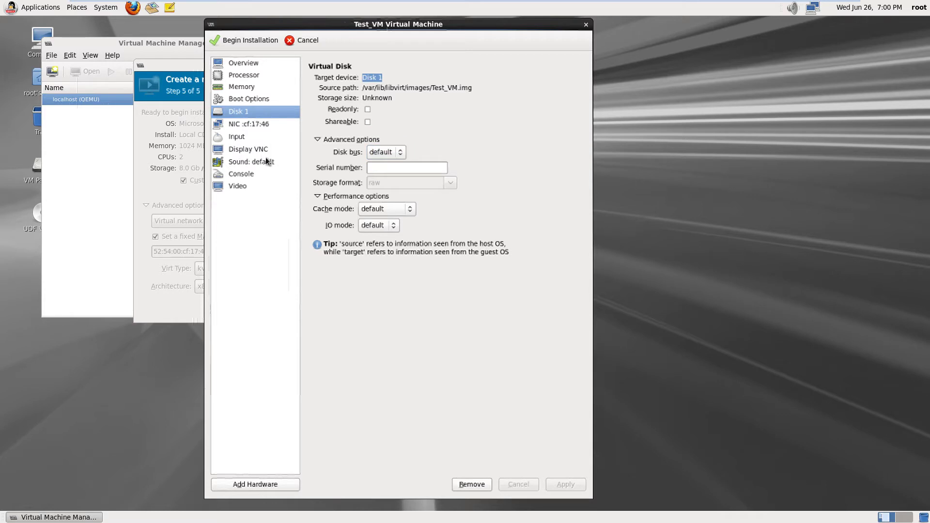
Remove Disk 1 from Test_VM and confirm with Yes
left_click(477, 486)
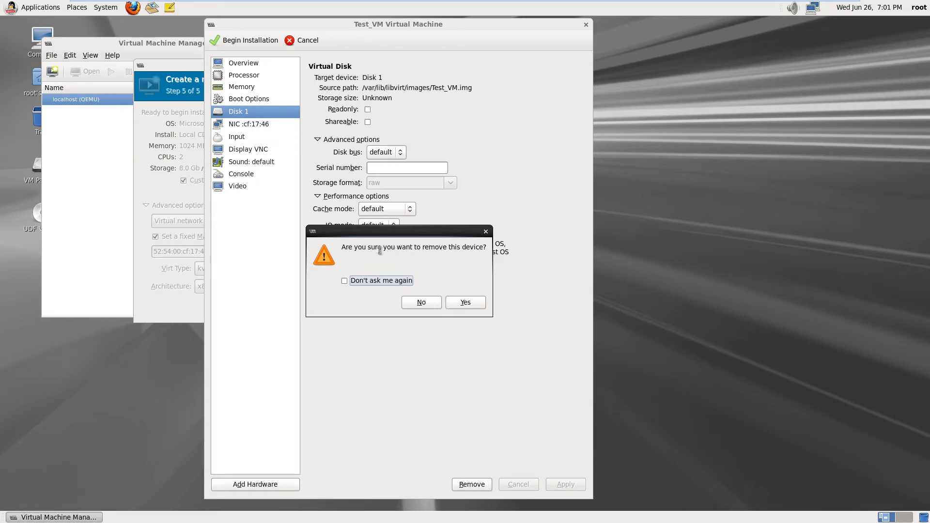
left_click(477, 305)
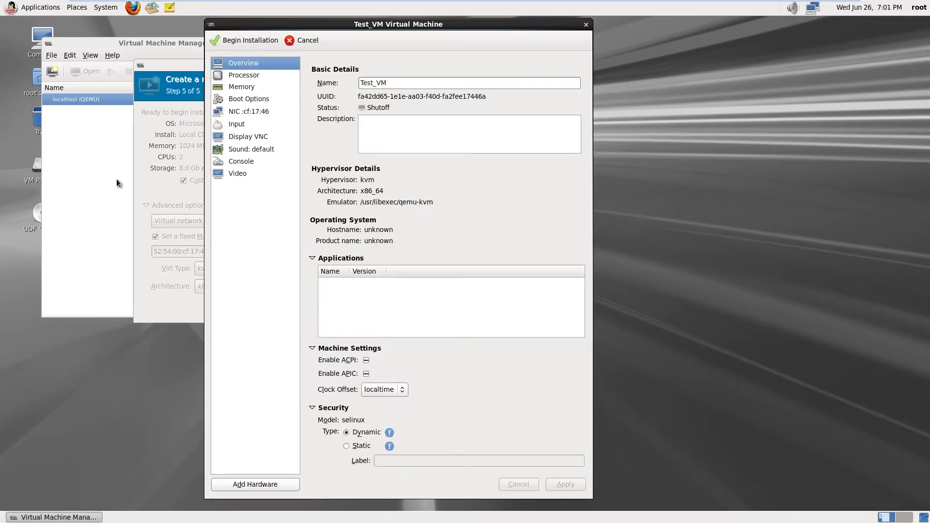
double_click(39, 168)
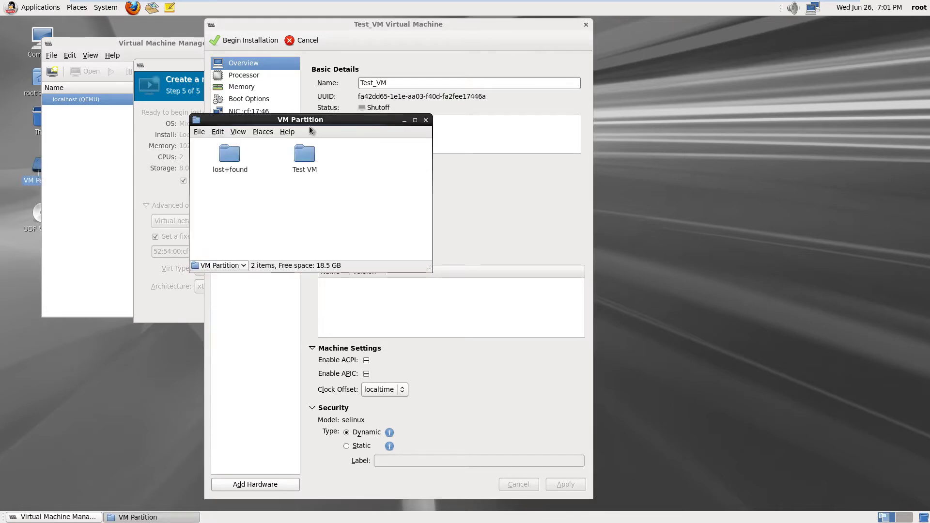
left_click_drag(317, 119, 749, 132)
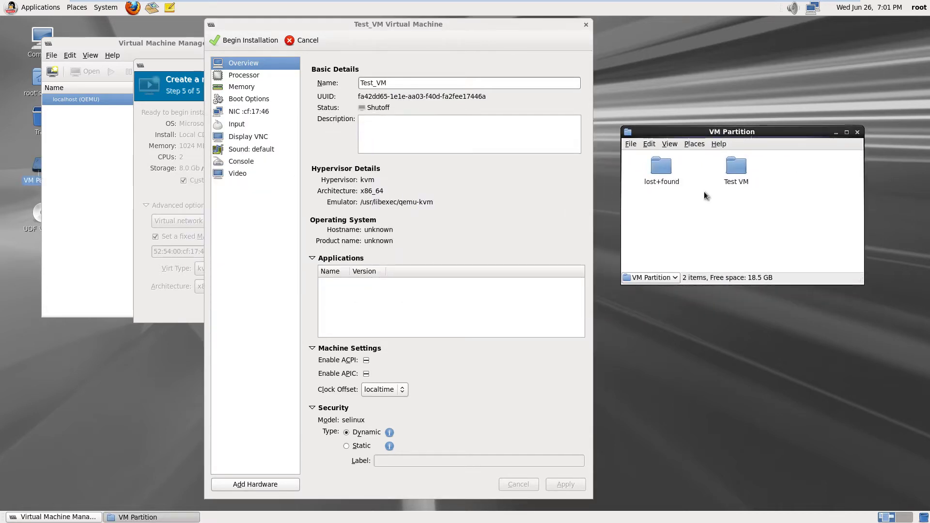
double_click(742, 169)
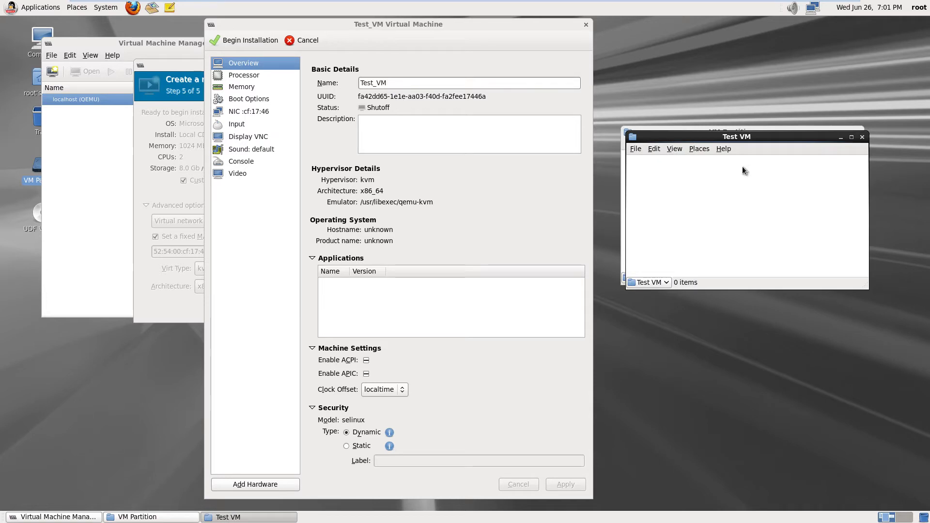
left_click(826, 130)
left_click(859, 134)
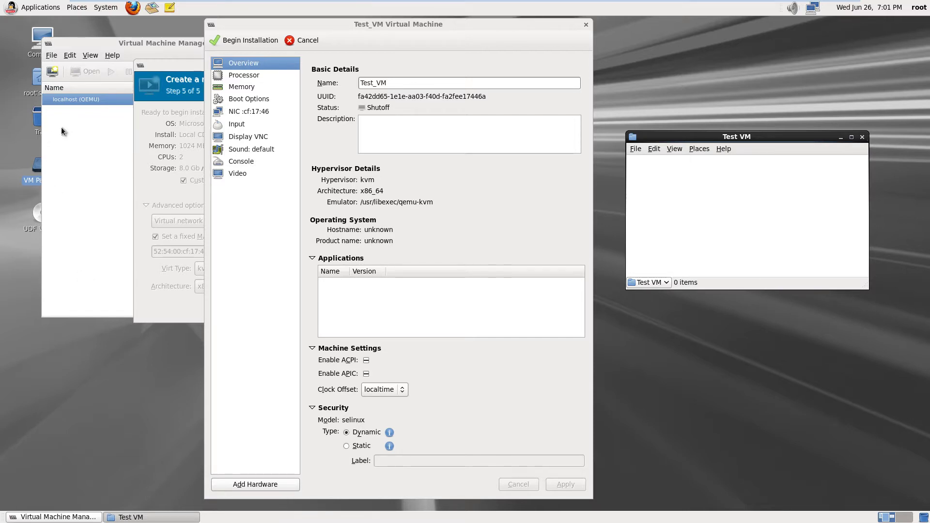
double_click(38, 41)
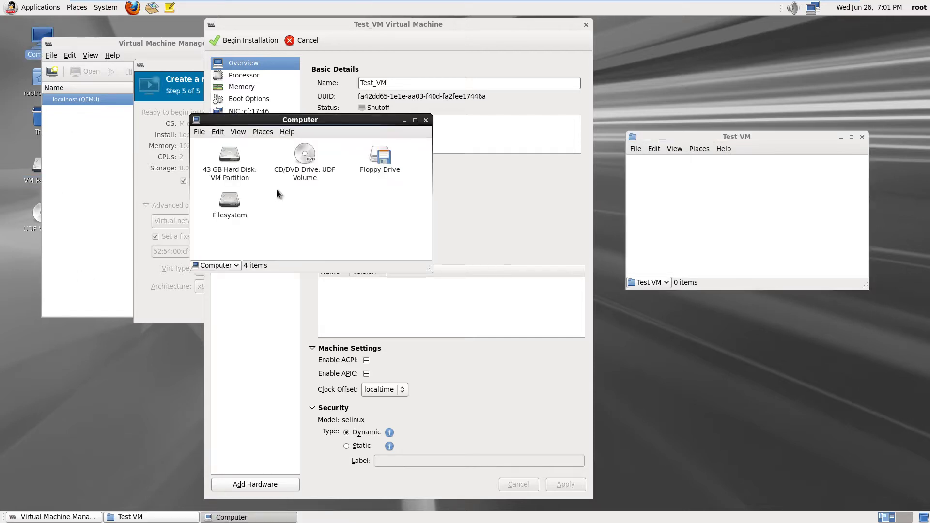
double_click(228, 198)
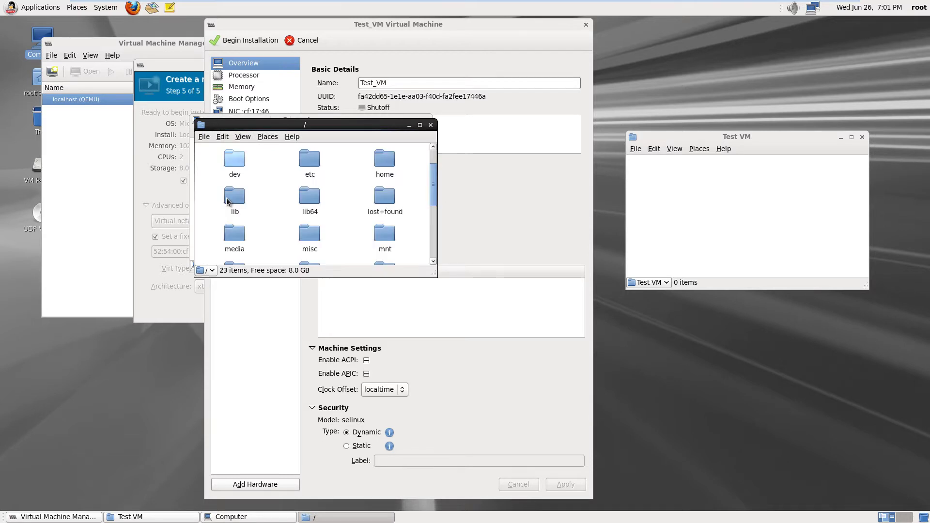
left_click_drag(433, 172, 437, 226)
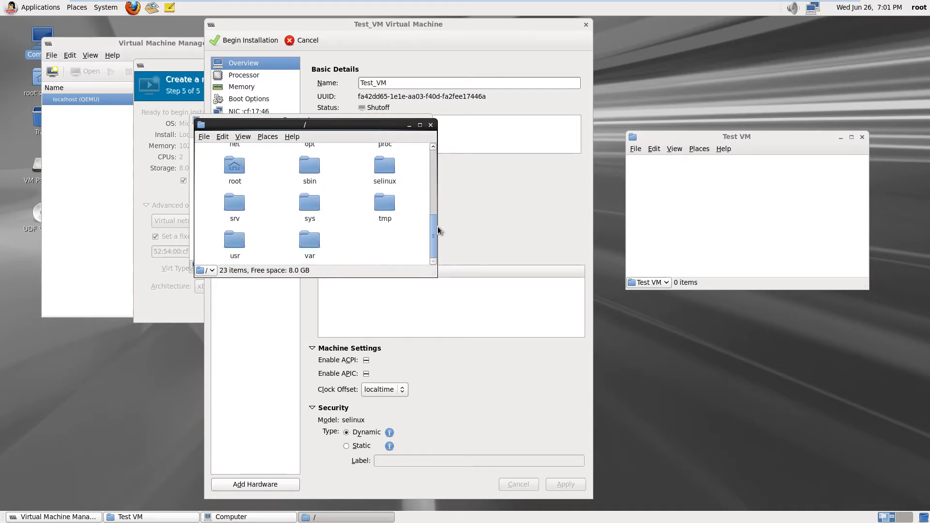
double_click(318, 243)
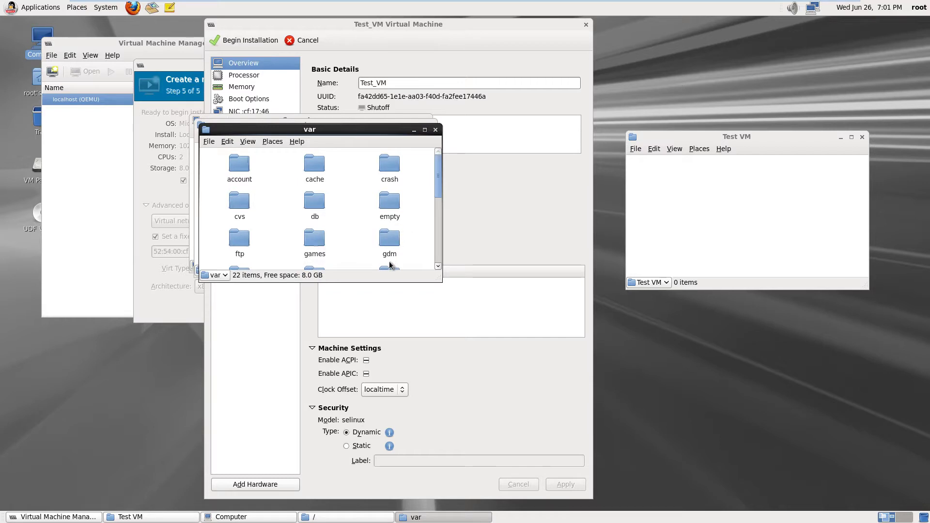
left_click_drag(440, 181, 435, 219)
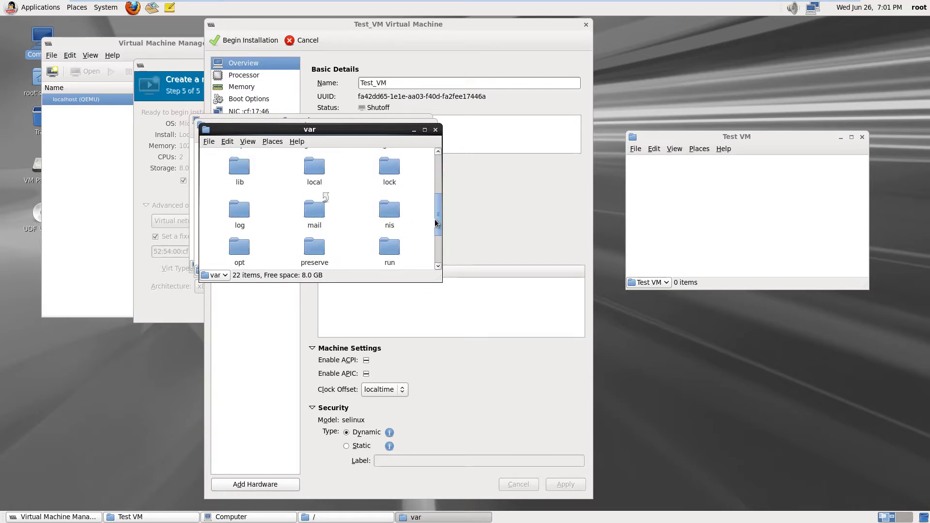
double_click(240, 167)
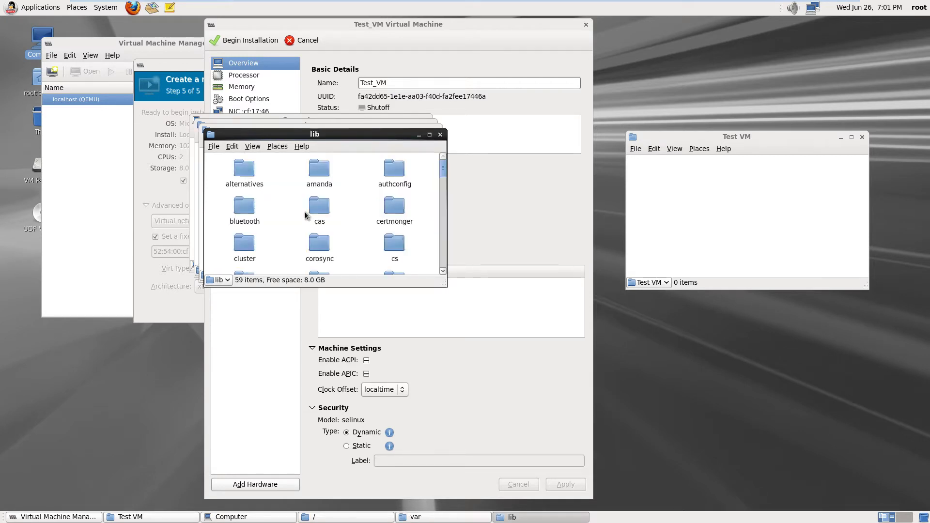
left_click_drag(445, 171, 442, 204)
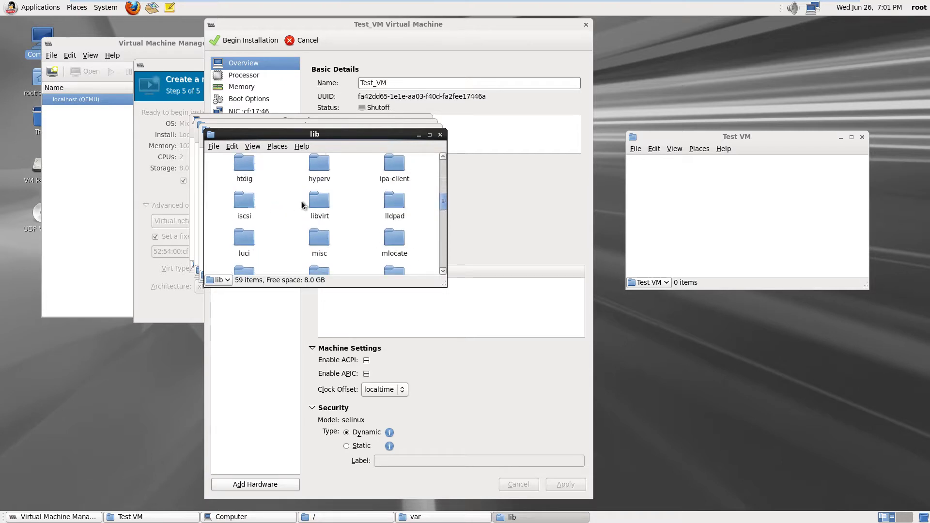
double_click(320, 203)
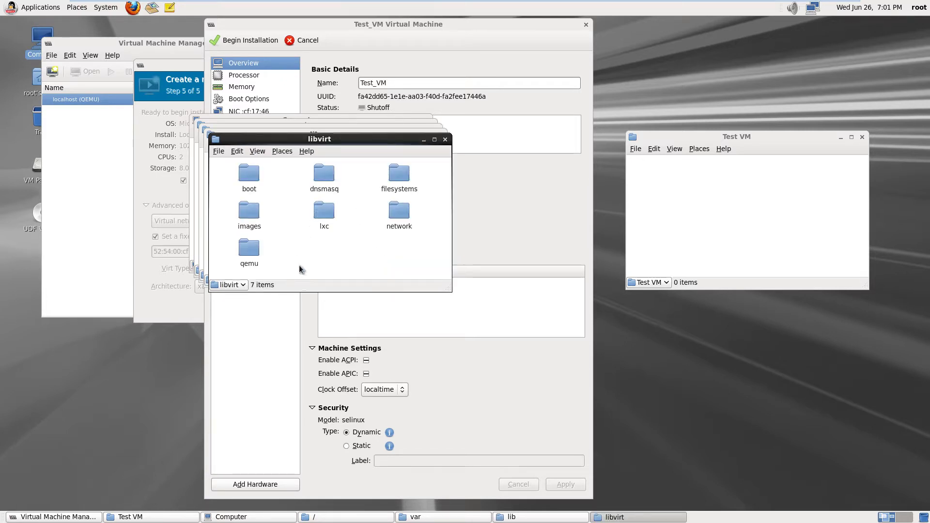
left_click(252, 213)
double_click(253, 213)
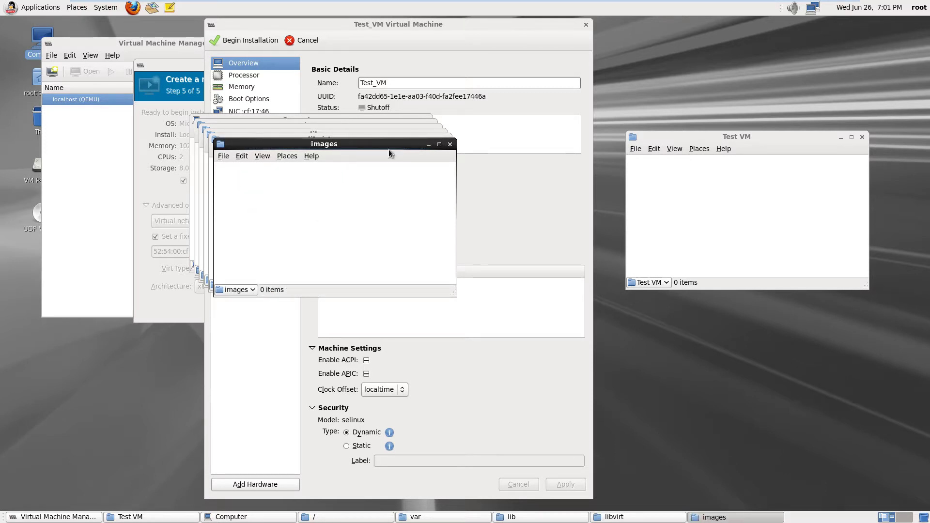
left_click_drag(383, 144, 284, 226)
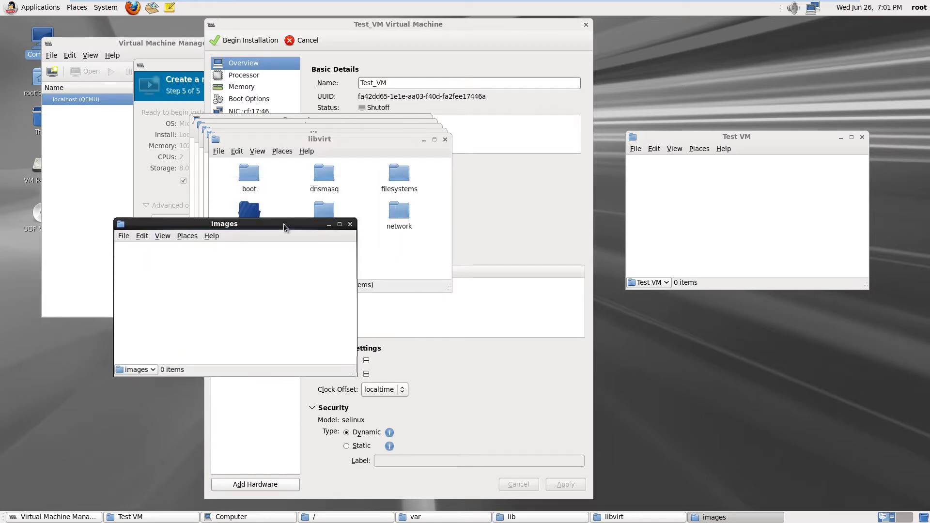
left_click(161, 236)
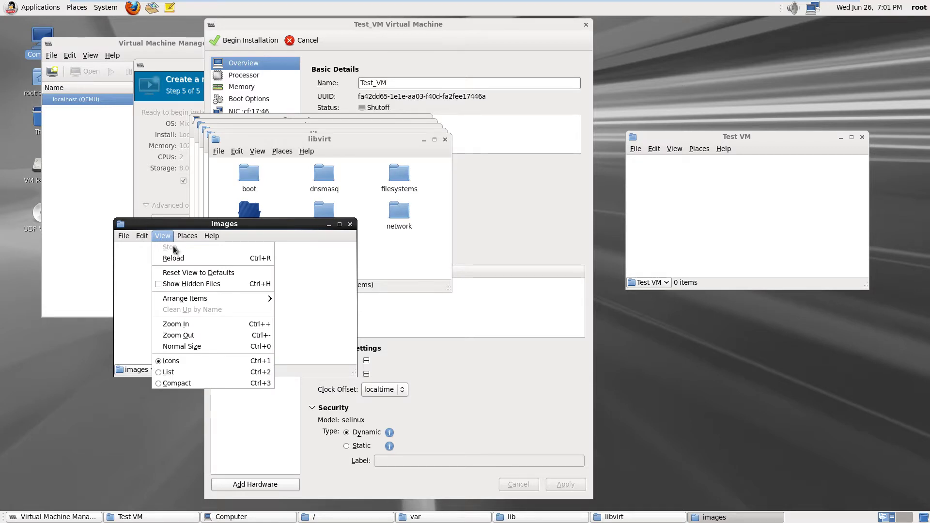
left_click(162, 283)
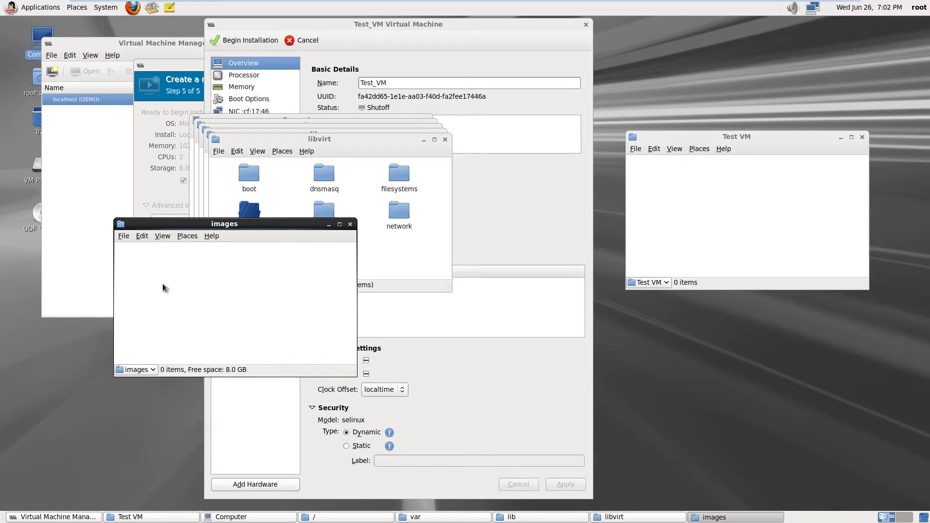
left_click(162, 236)
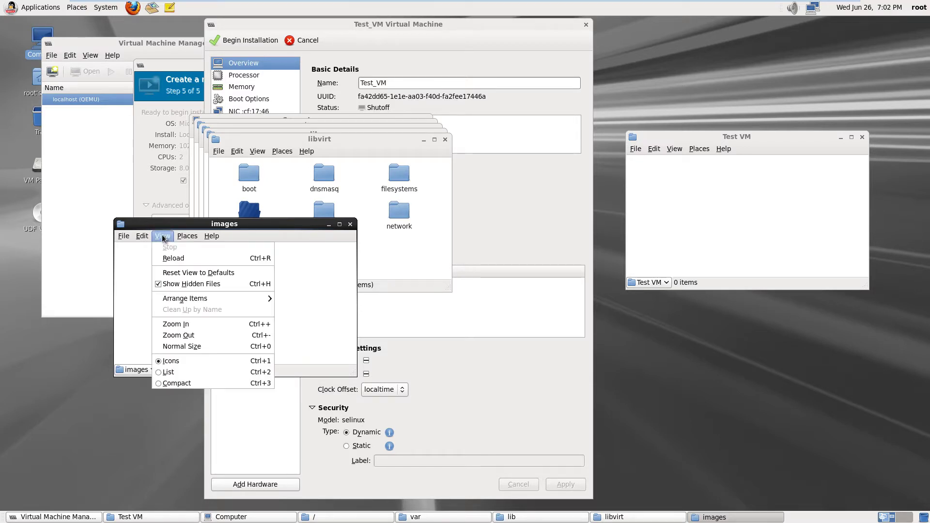
left_click(130, 279)
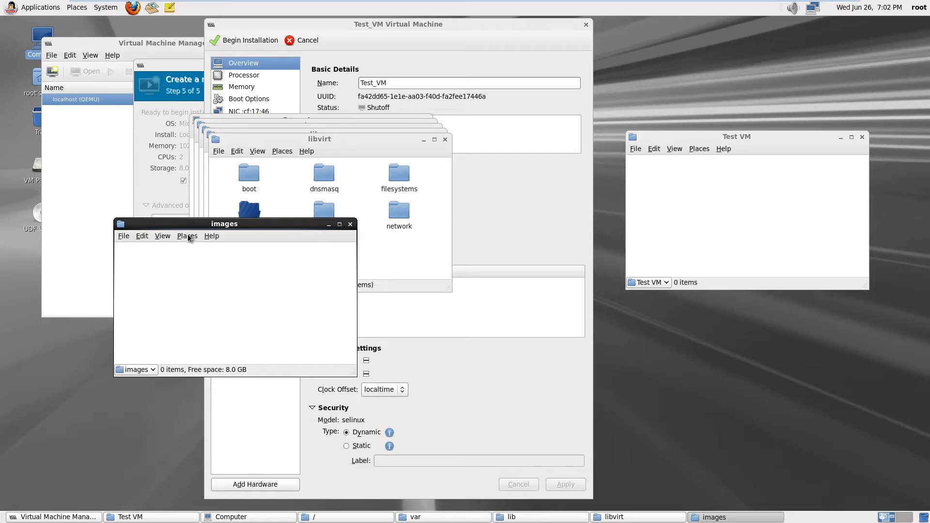
left_click(162, 237)
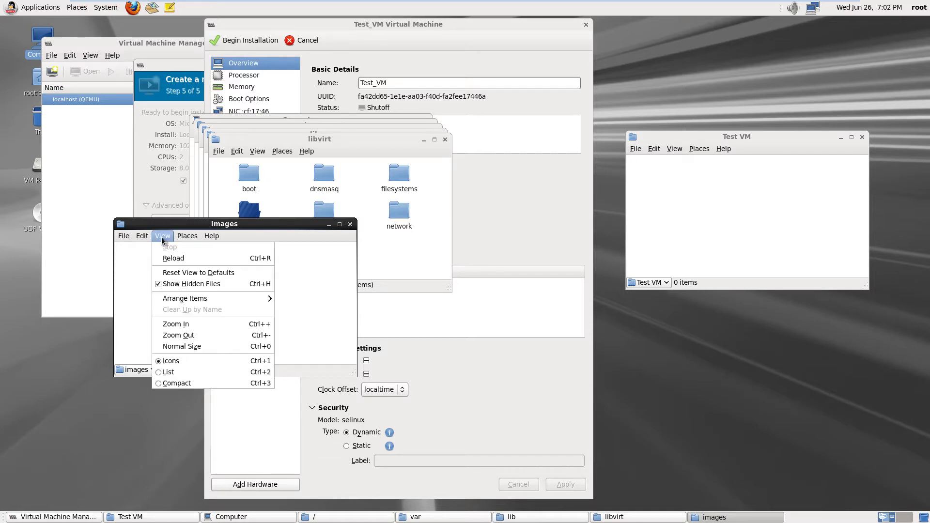
left_click(123, 279)
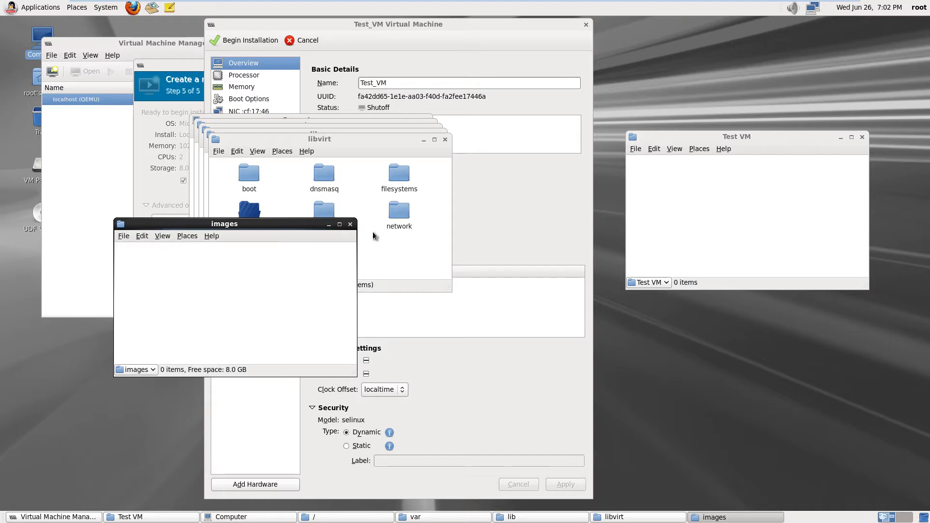
left_click(348, 225)
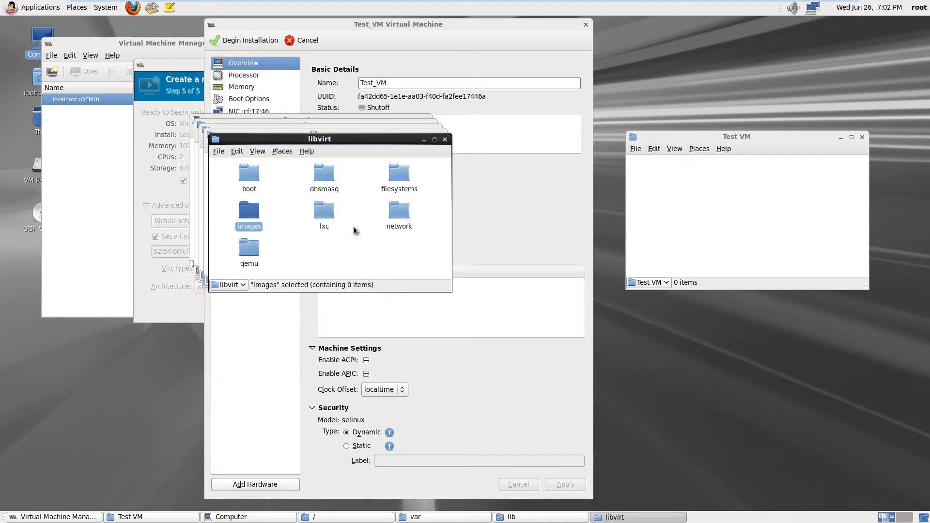
left_click(445, 140)
left_click(440, 135)
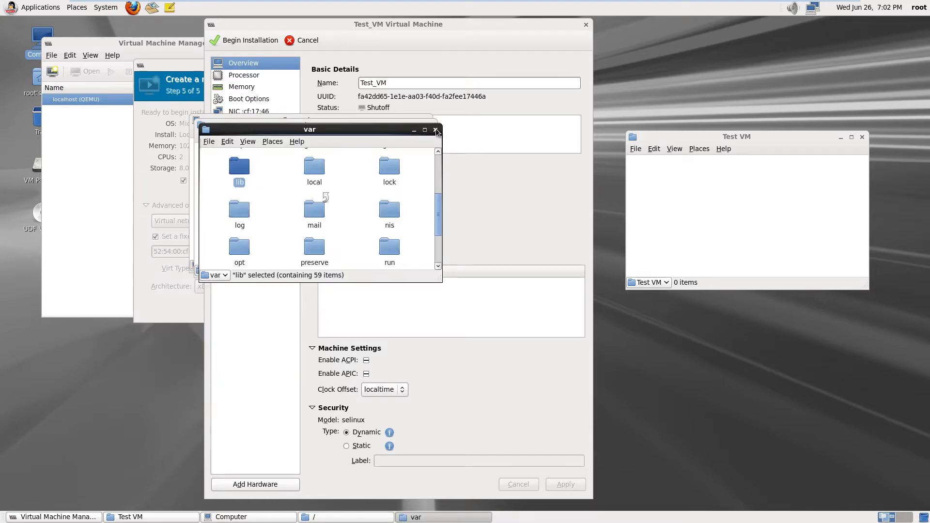
left_click(435, 130)
left_click(431, 125)
left_click(427, 121)
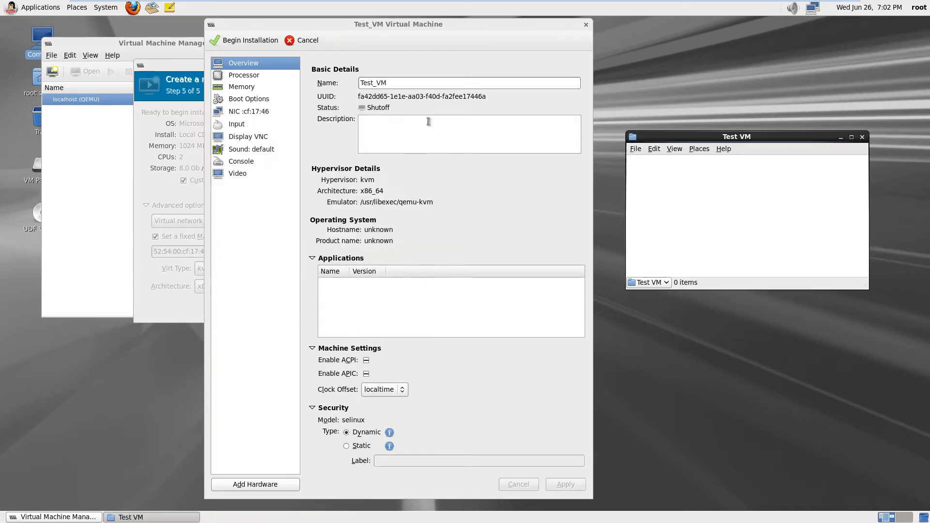
Add an 8.0 GB IDE disk in raw format with default cache, without allocating the entire disk now
left_click(254, 483)
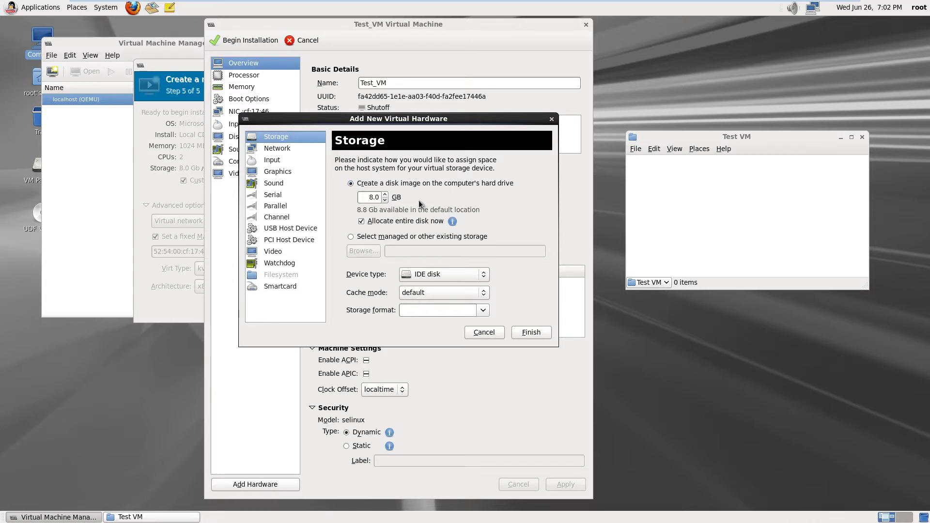
left_click(362, 222)
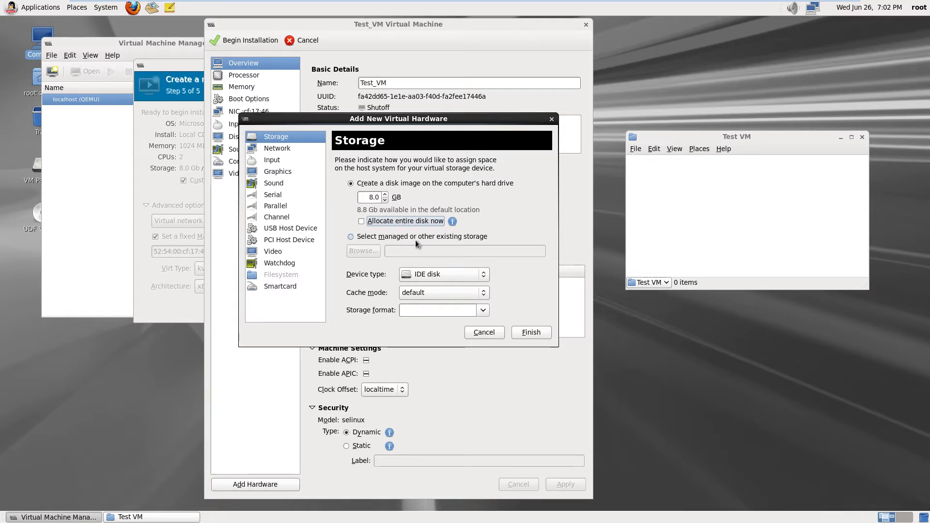
left_click(482, 275)
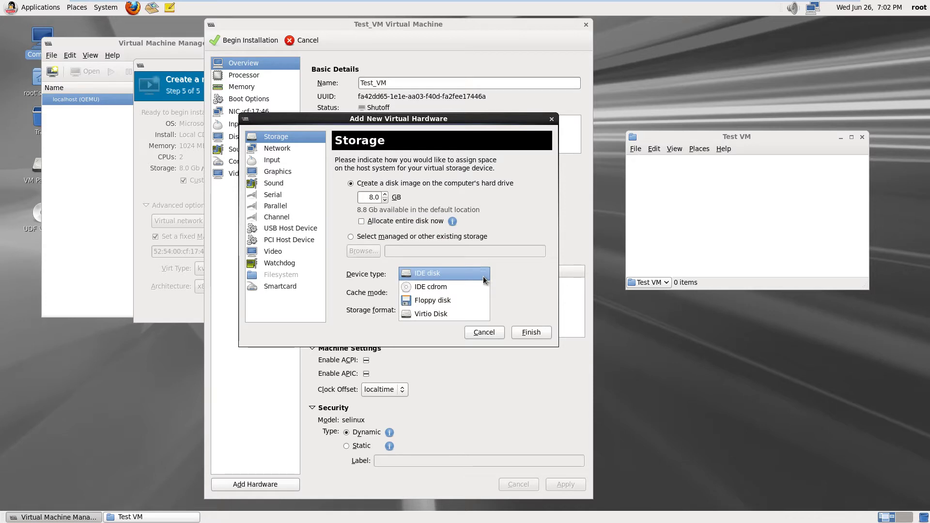
left_click(470, 273)
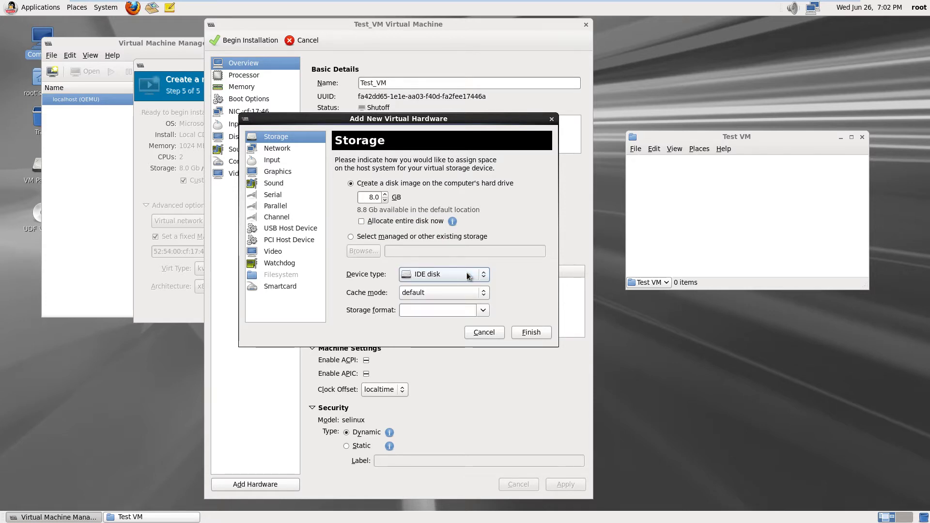
left_click(486, 294)
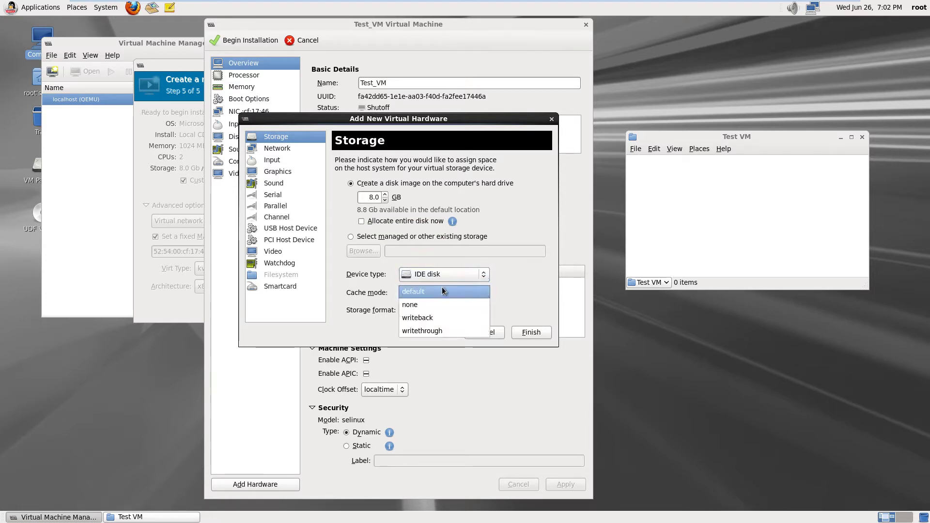
left_click(456, 290)
left_click(483, 311)
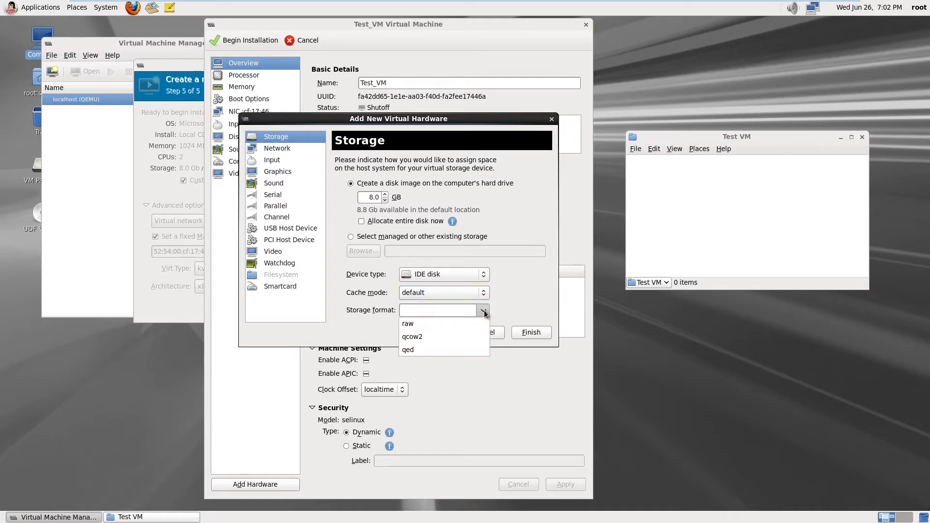
left_click(434, 324)
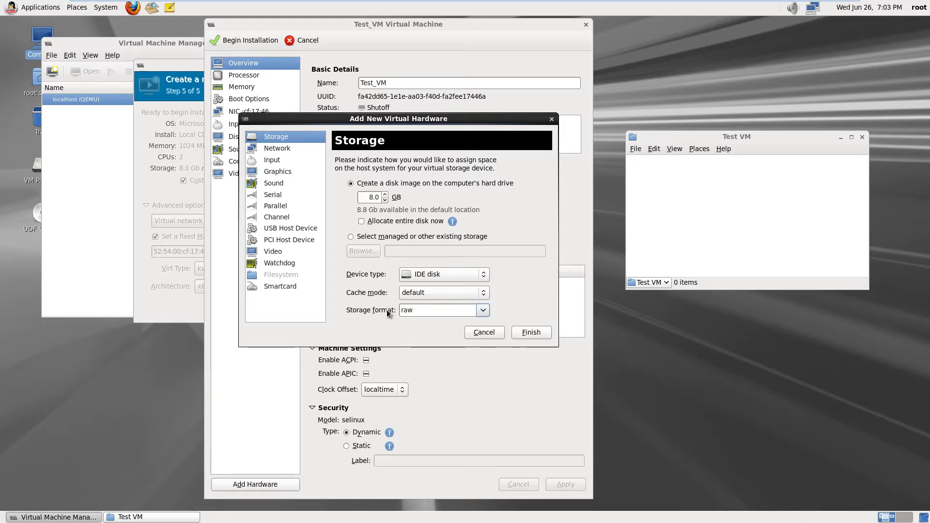
left_click(538, 331)
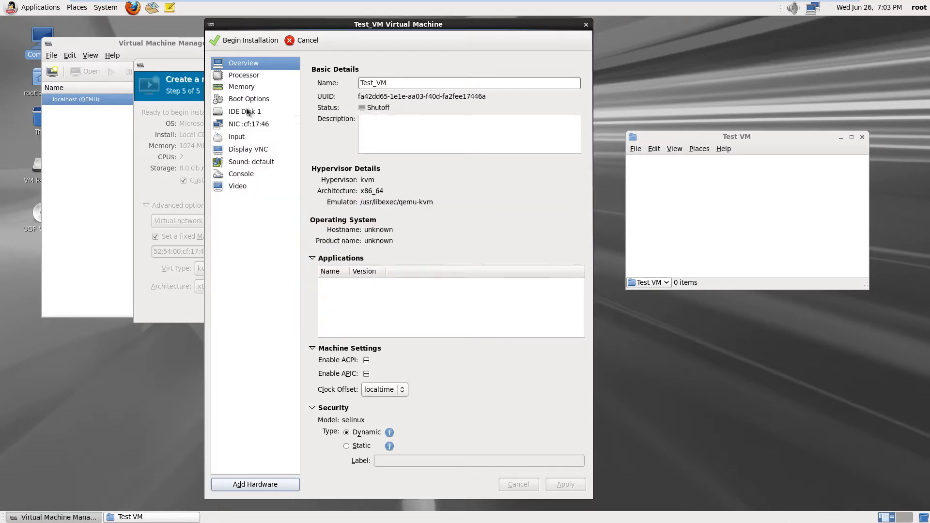
Leave IDE Disk 1's cache mode and IO mode at default, then view the NIC settings
left_click(243, 112)
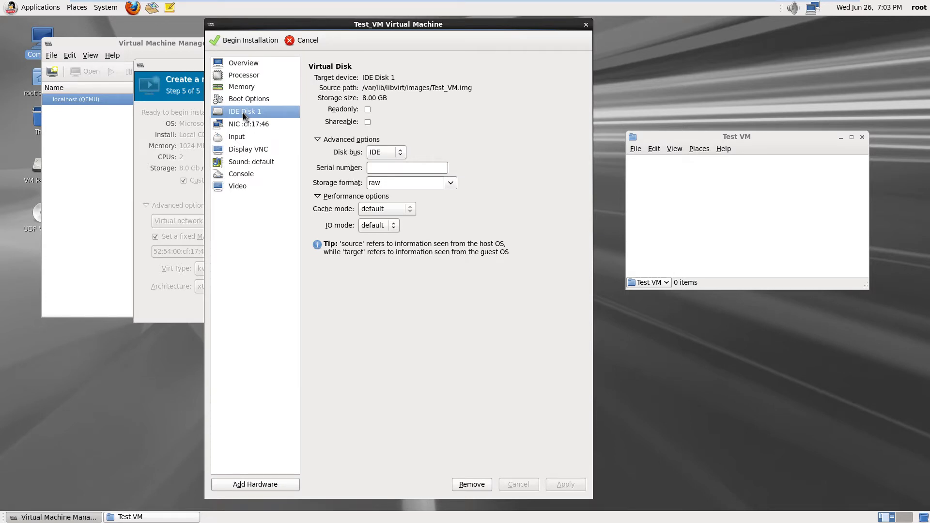
left_click(248, 98)
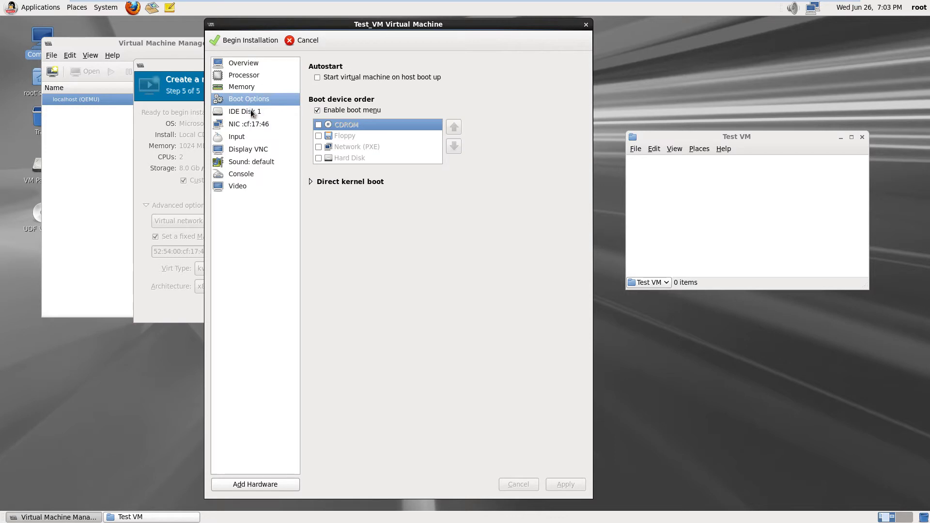
left_click(252, 112)
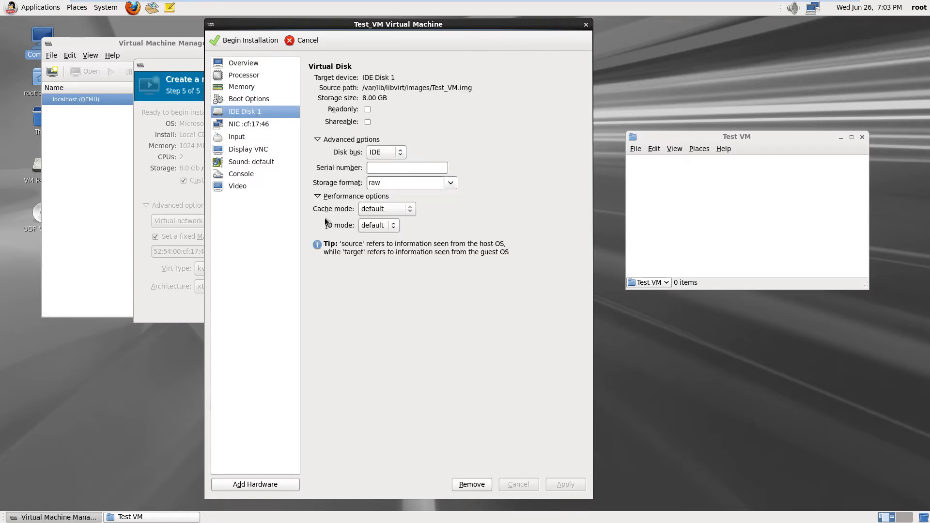
left_click(410, 211)
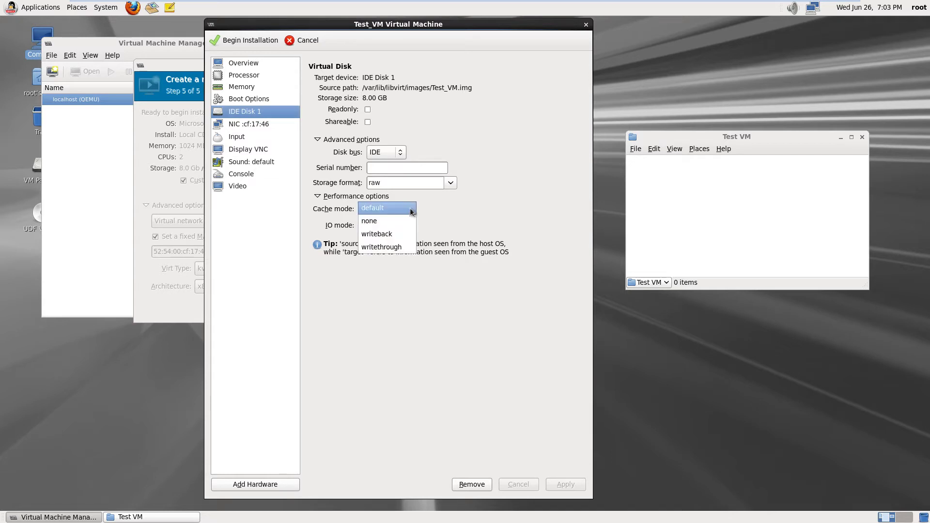
left_click(411, 210)
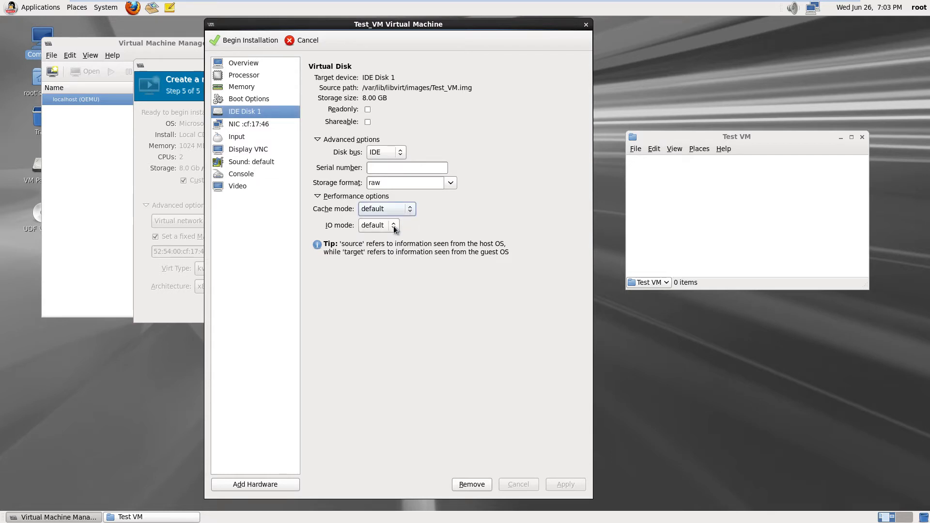
left_click(395, 227)
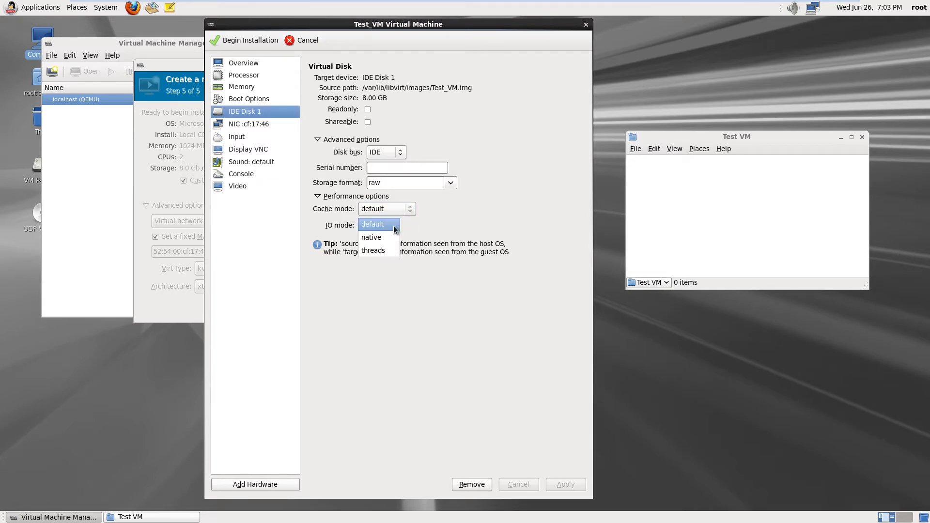
left_click(394, 229)
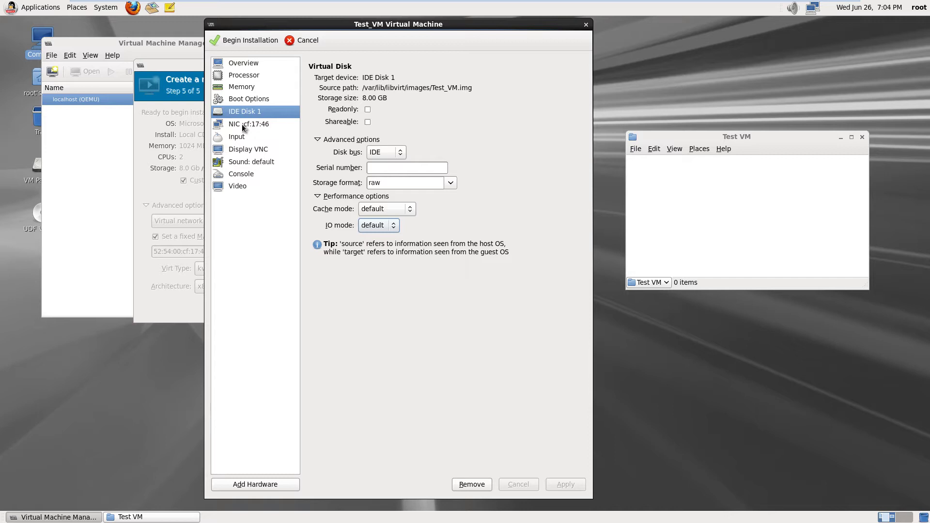
left_click(242, 124)
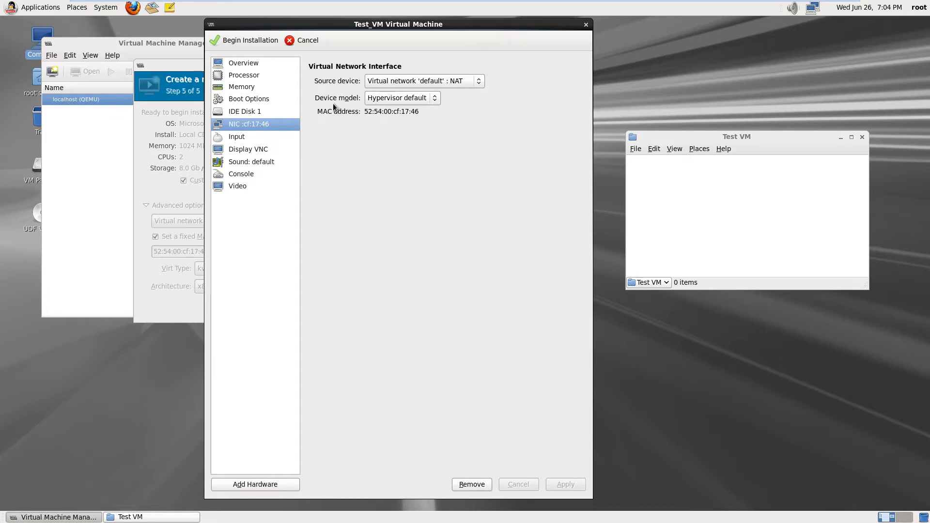
Keep the NIC device model at Hypervisor default, then view the Input pointer settings
left_click(436, 98)
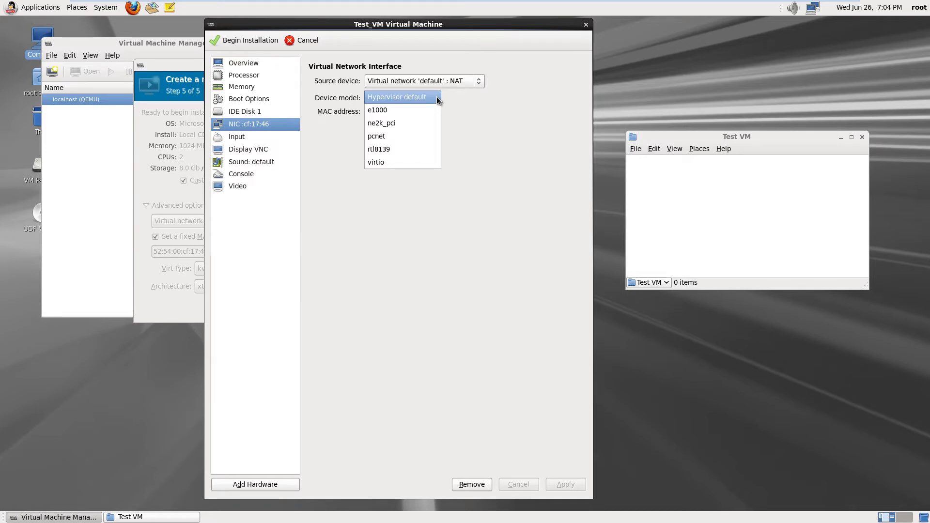
left_click(436, 97)
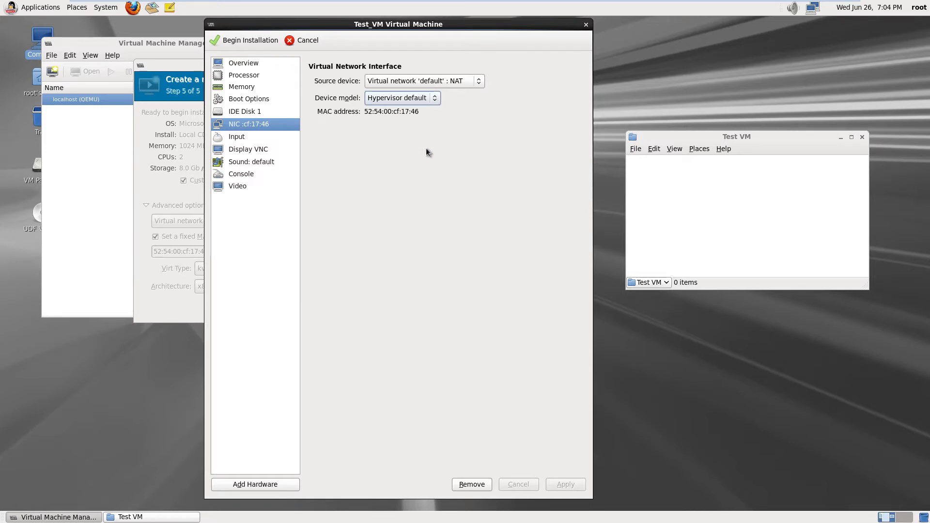
left_click(248, 138)
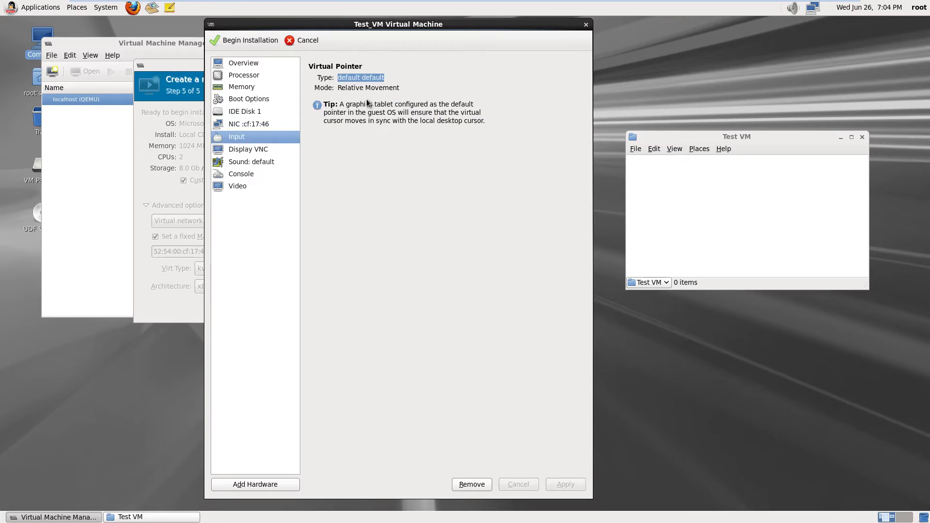
Keep the Display VNC type as VNC, enter a display password, and choose the en-gb keymap
left_click(244, 153)
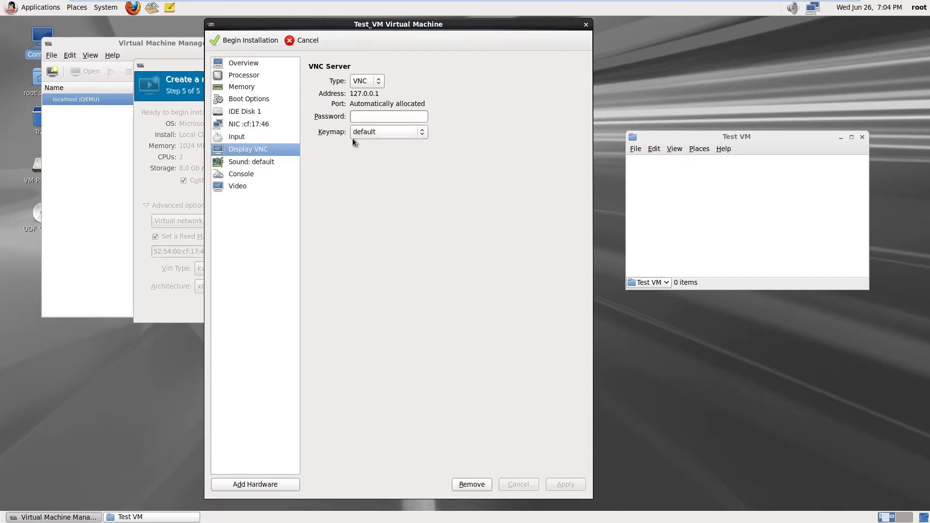
left_click(378, 82)
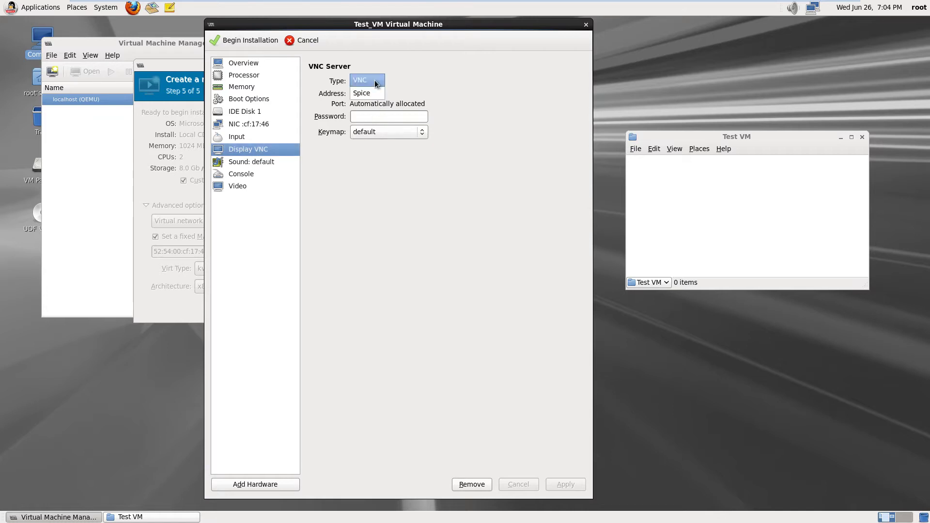
left_click(425, 74)
left_click(381, 117)
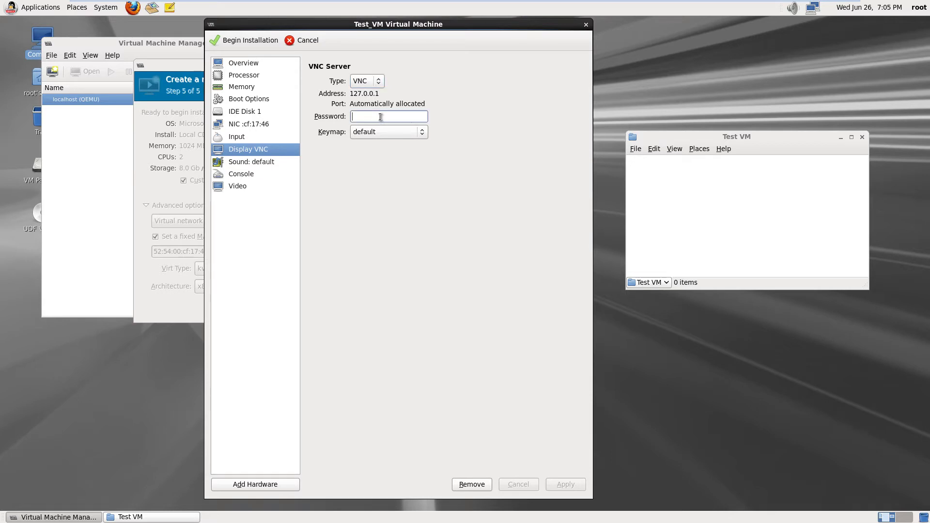
type("*****")
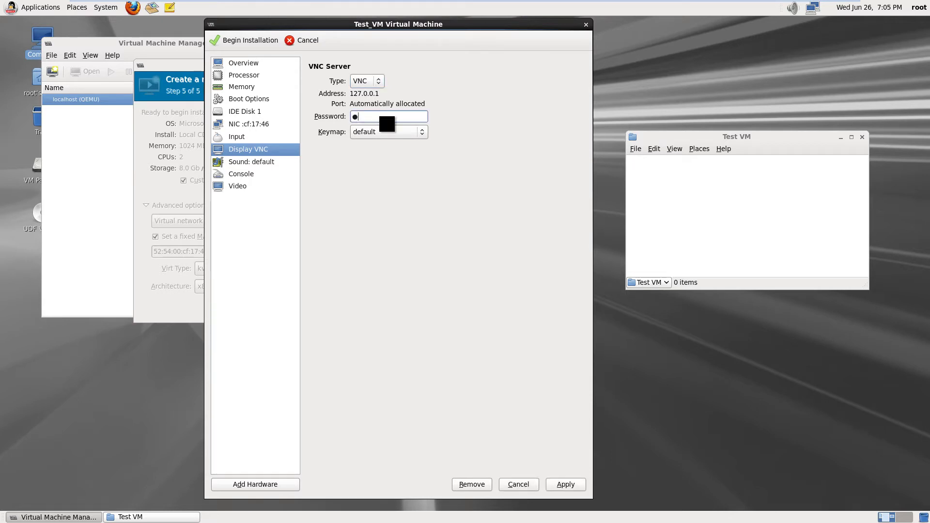
type("*****")
left_click(422, 132)
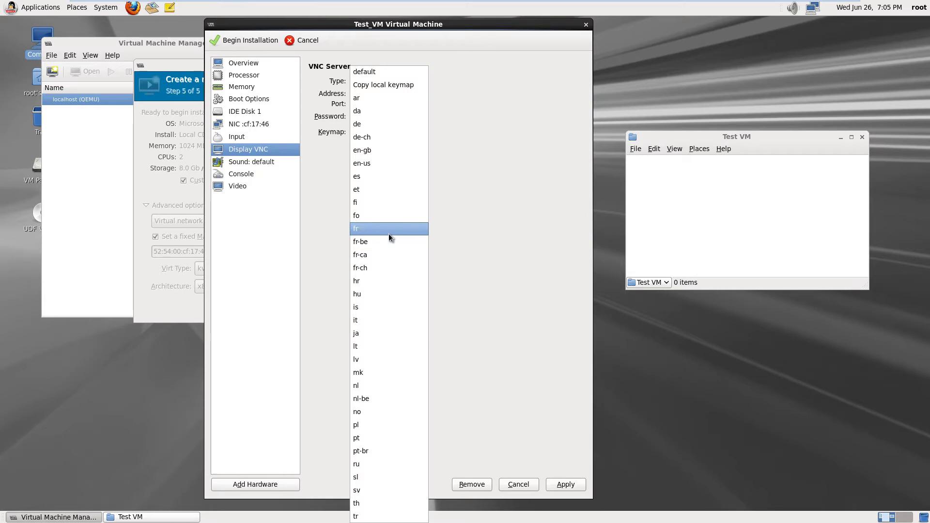
left_click(377, 151)
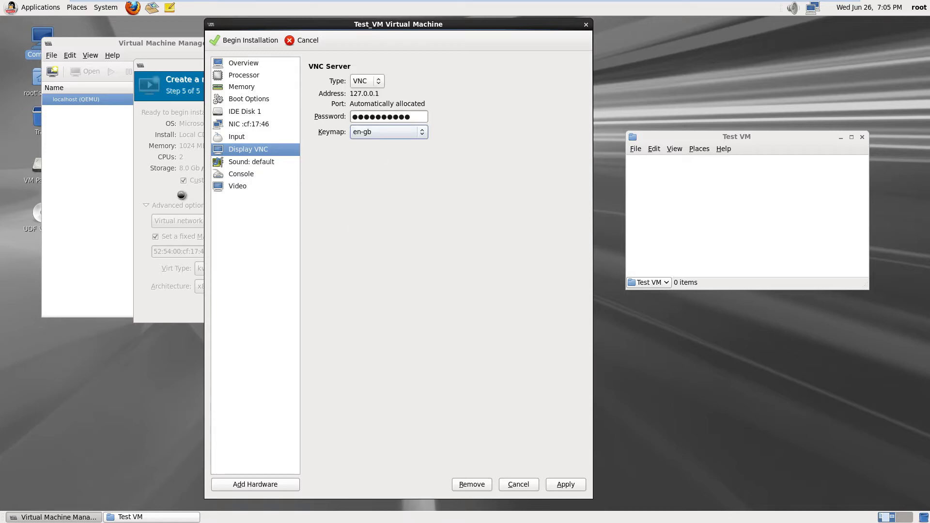
Apply the pending VNC display changes when moving to the Sound settings
left_click(259, 164)
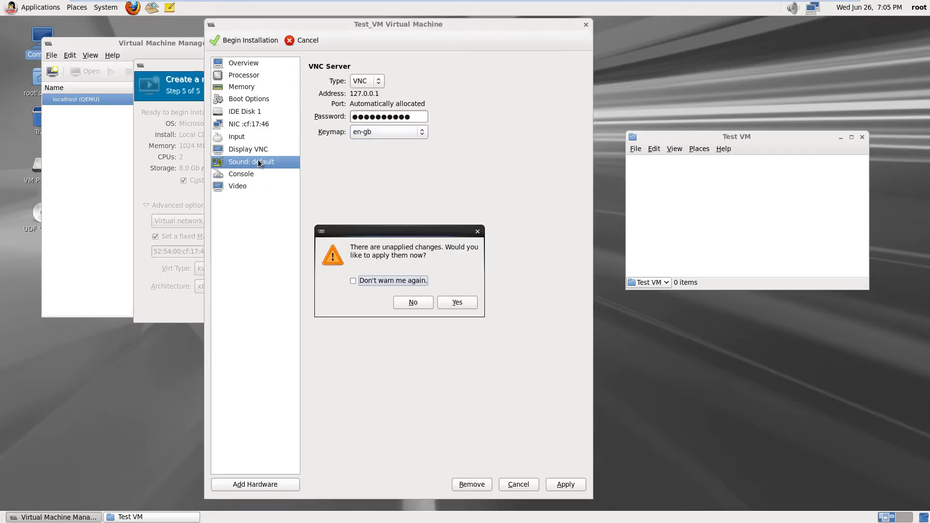
left_click(457, 302)
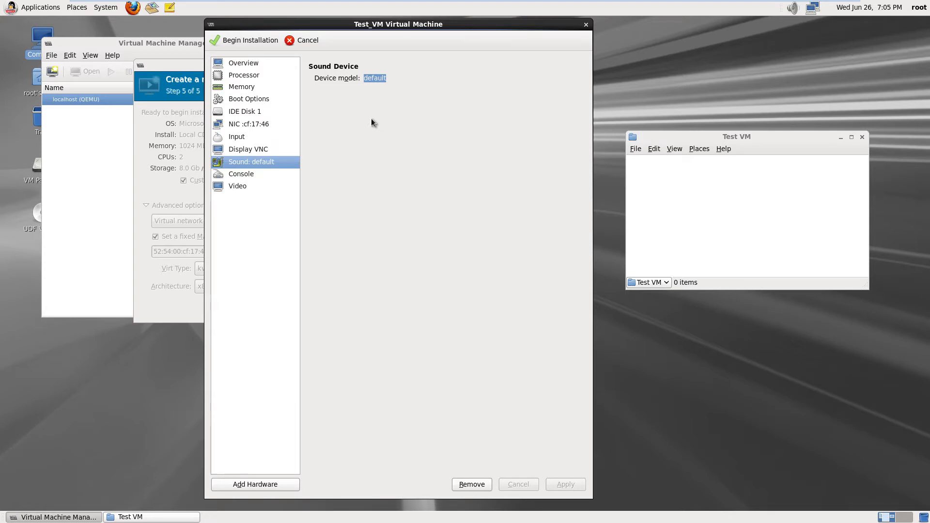
left_click(383, 79)
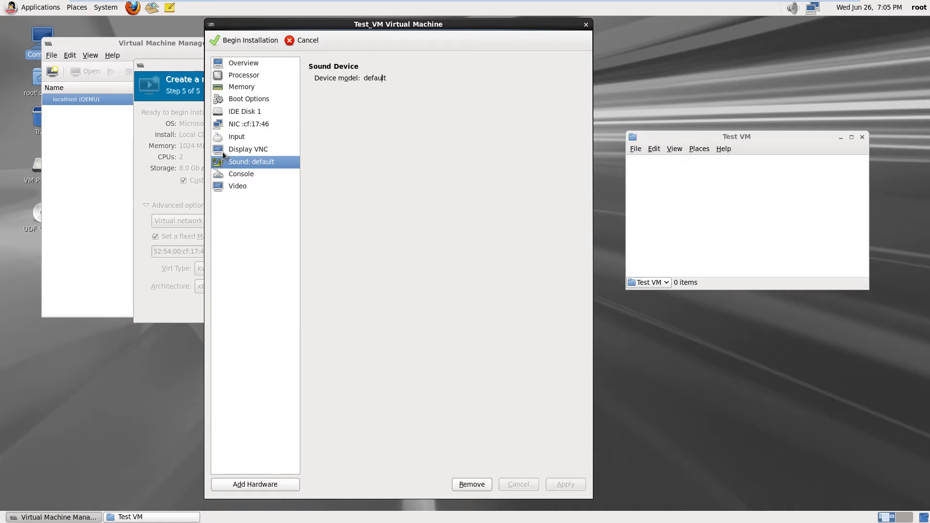
Change the Video model to xen and apply it
left_click(240, 176)
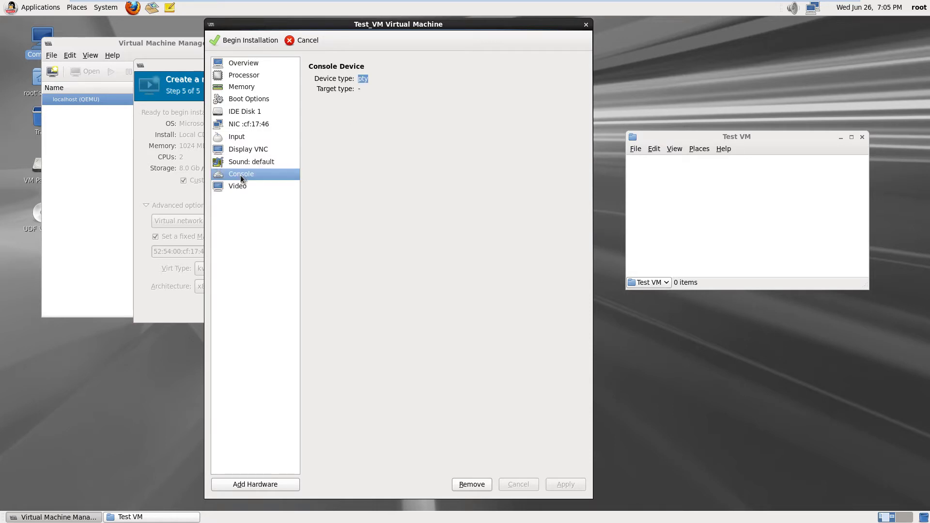
left_click(238, 187)
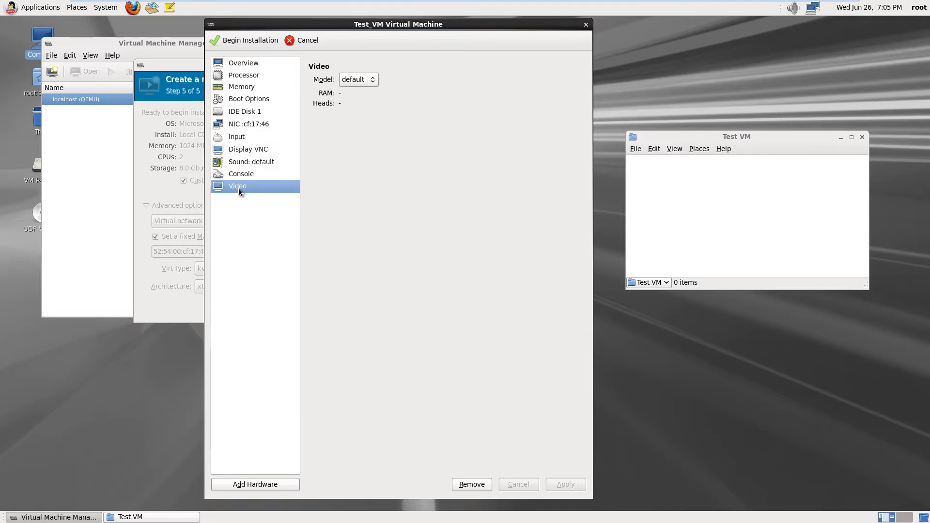
left_click(373, 80)
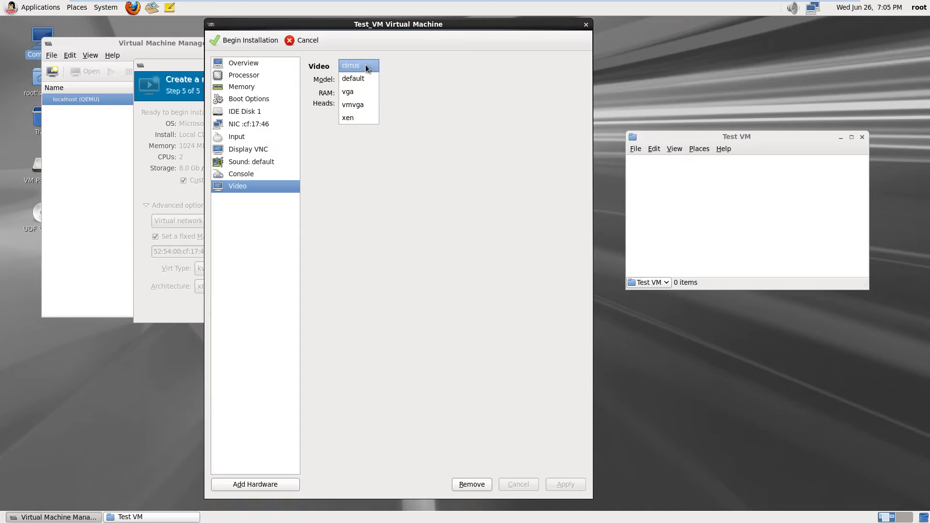
left_click(361, 117)
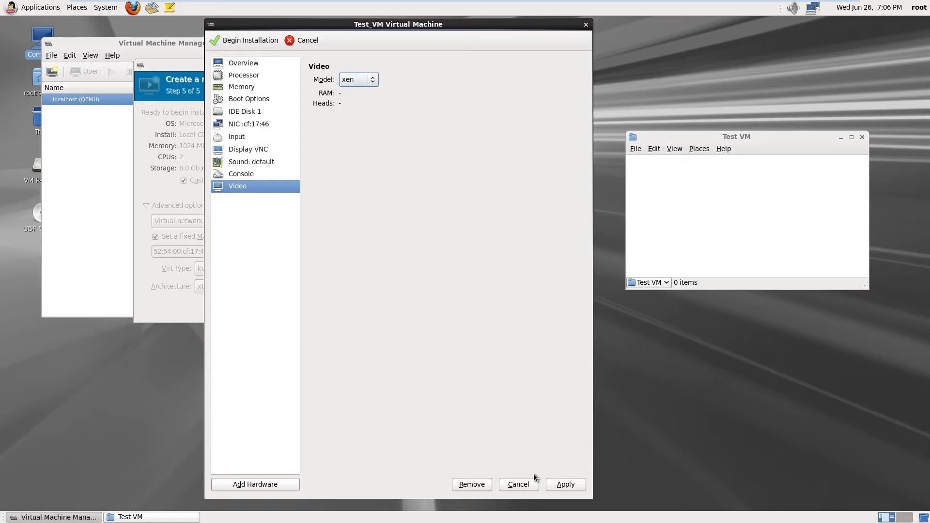
left_click(568, 486)
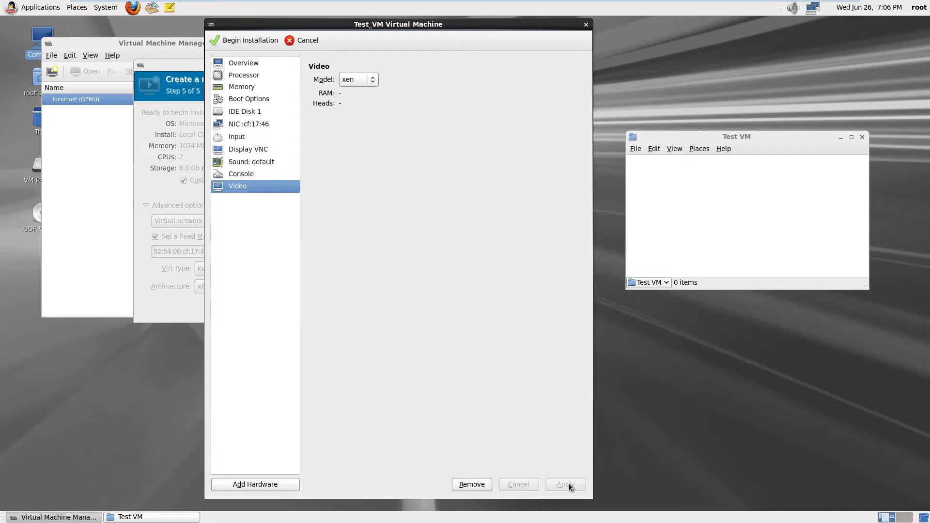
Recheck the video settings and begin Test_VM's installation
left_click(227, 173)
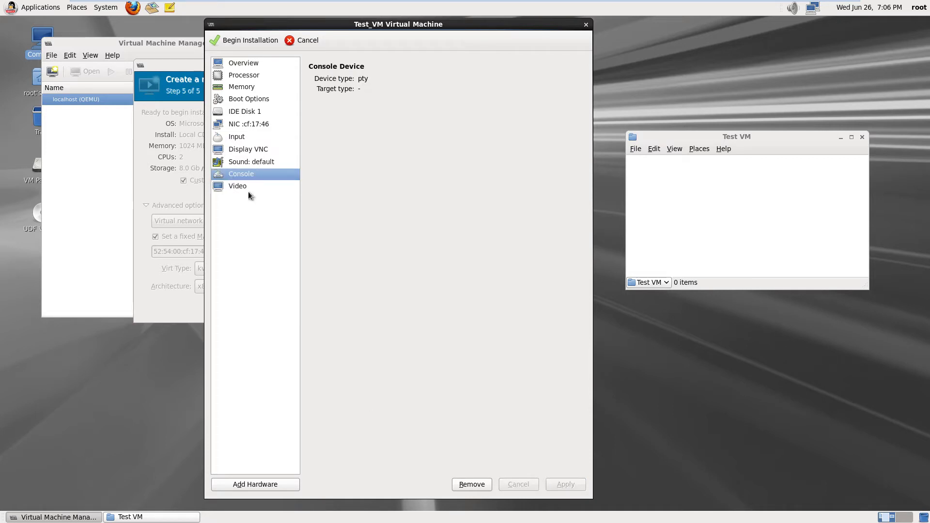
left_click(246, 187)
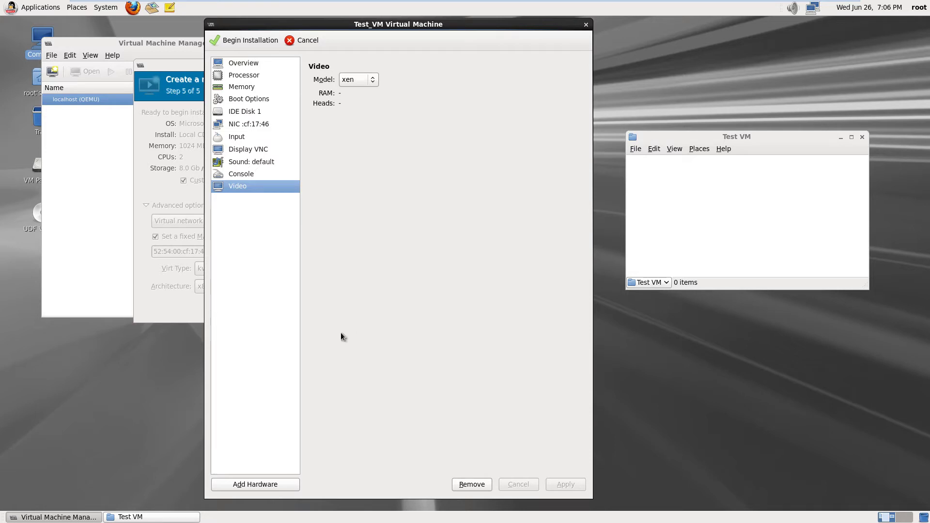
left_click(240, 39)
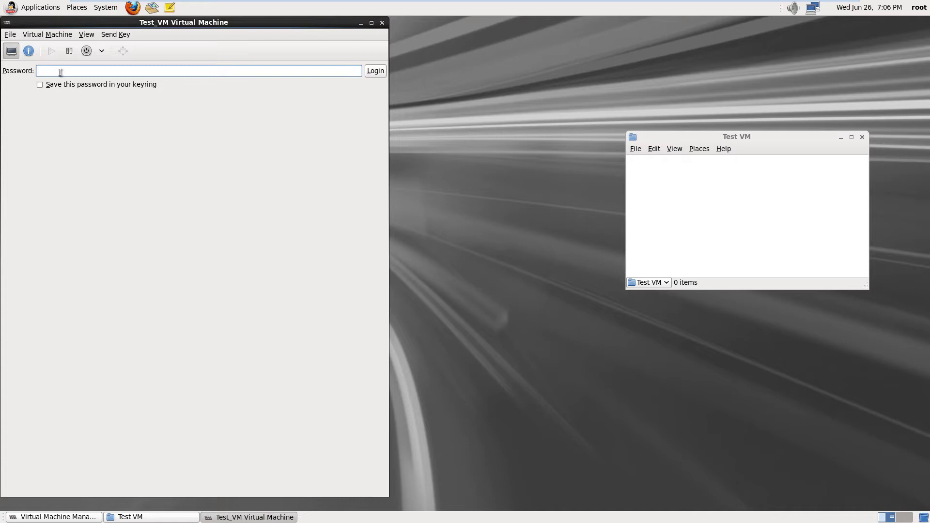
Enter the VNC display password at the console prompt to connect
type("•••••••")
key("Return")
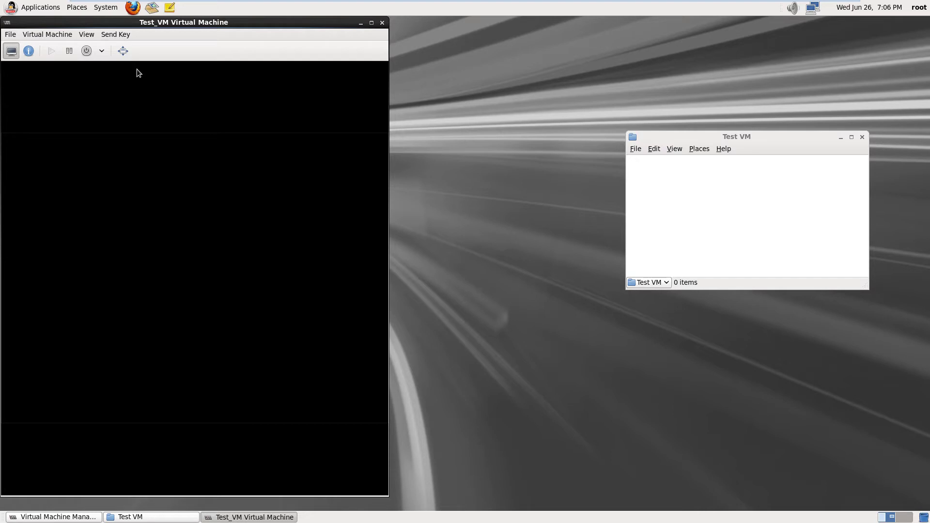
Drag the Test_VM console right to expose the manager list, then show the graphical console
left_click_drag(169, 23, 344, 27)
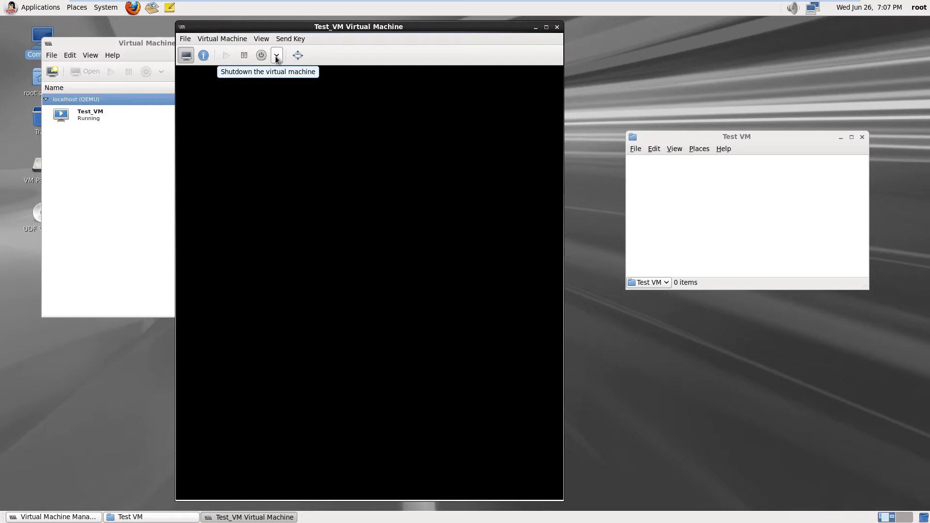
left_click(186, 56)
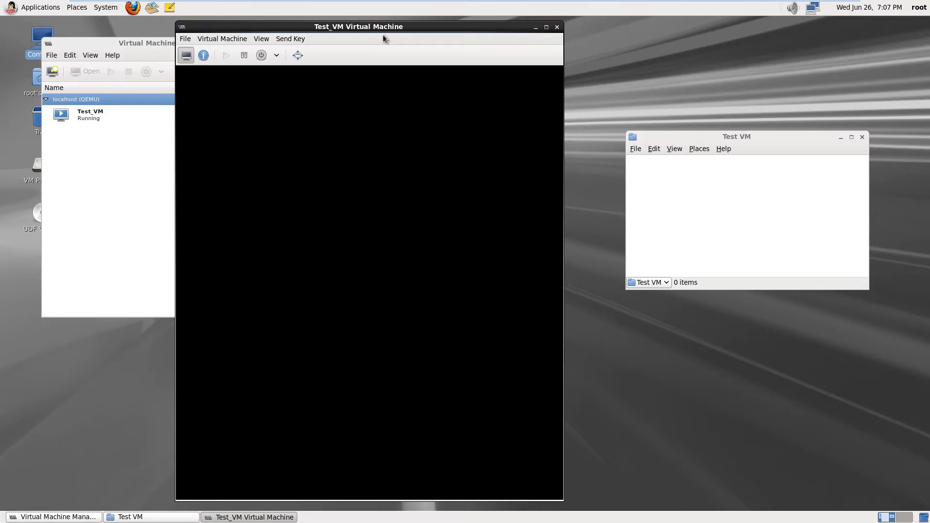
left_click(185, 40)
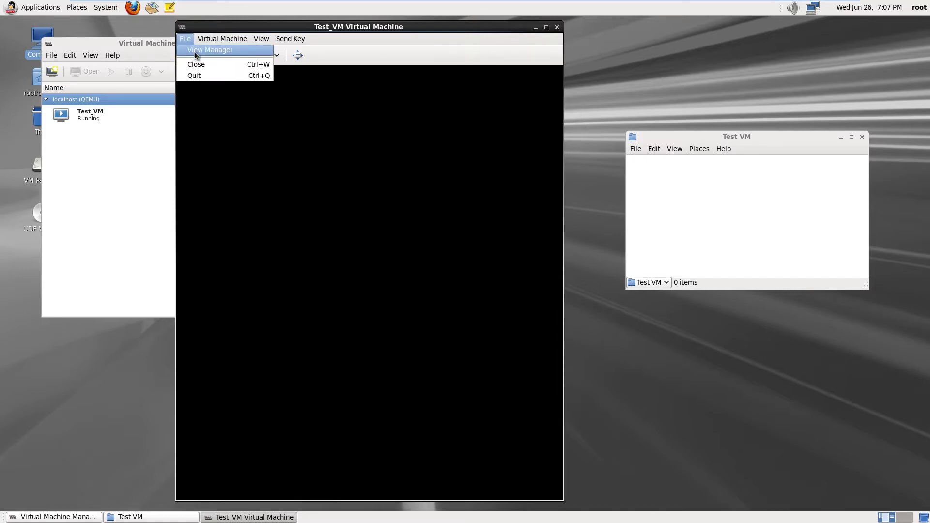
Bring the Test_VM console to the front and look through its actions menu
left_click(194, 51)
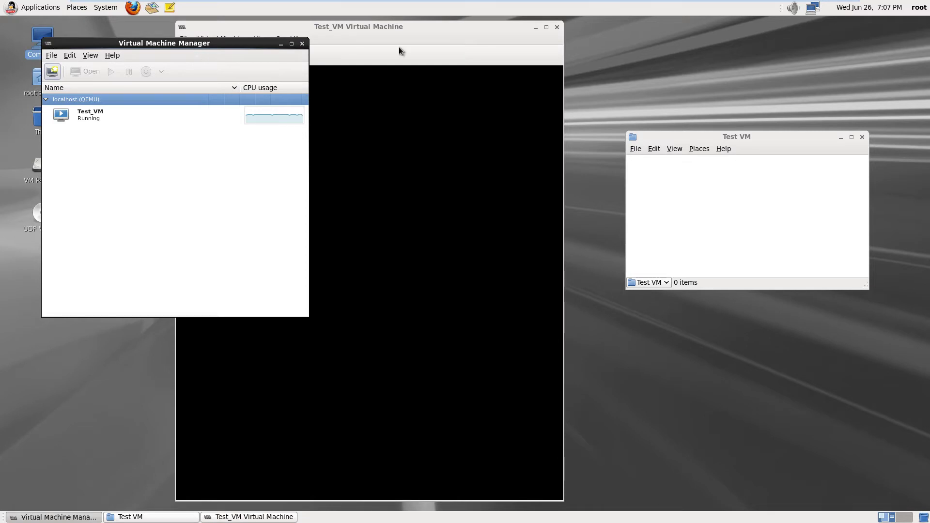
left_click(399, 46)
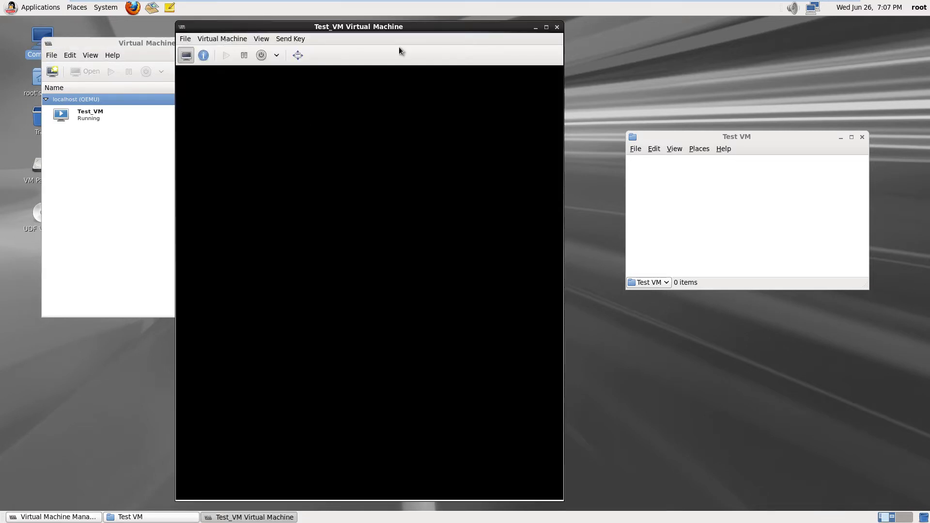
left_click(216, 40)
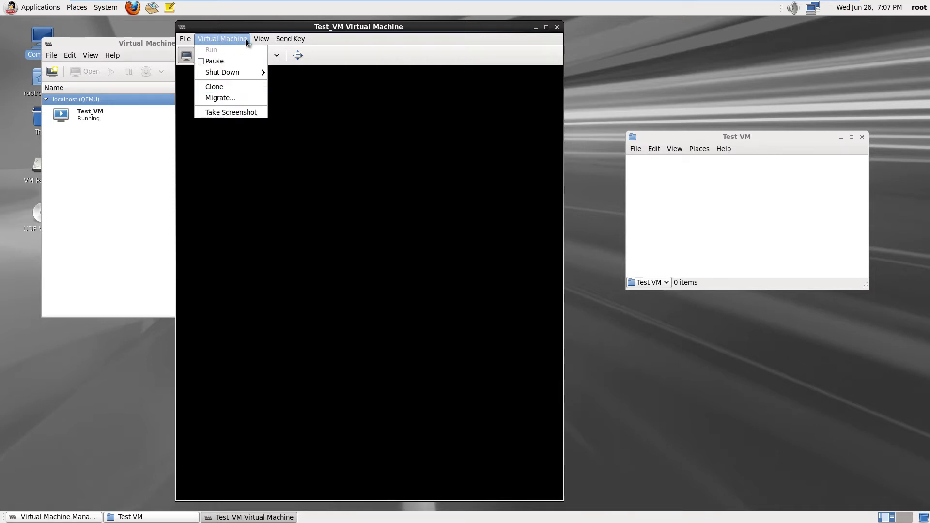
mouse_move(263, 40)
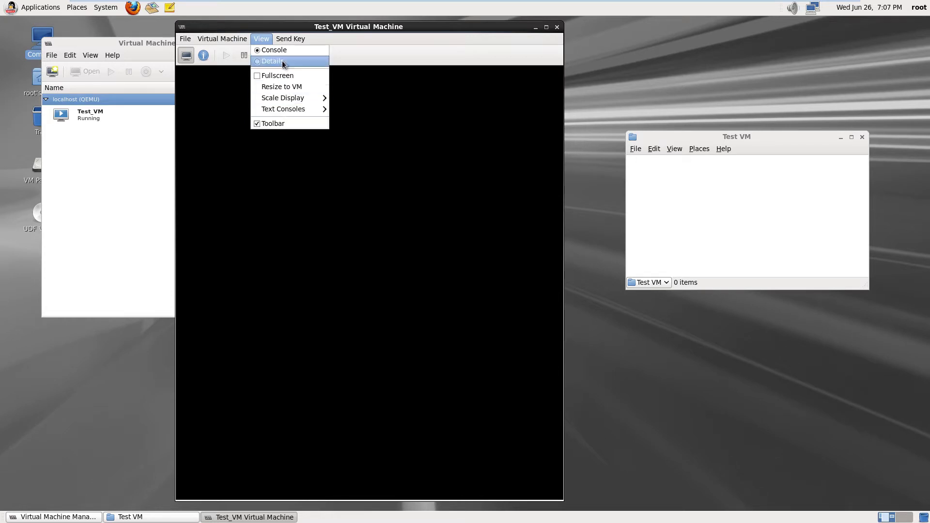
mouse_move(292, 42)
left_click(346, 34)
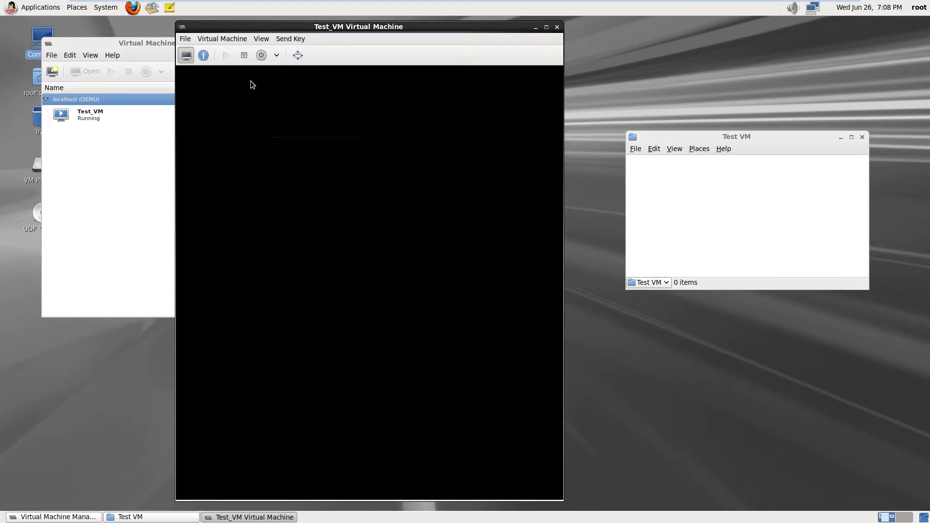
Reboot Test_VM from the shutdown dropdown and confirm with Yes
left_click(277, 55)
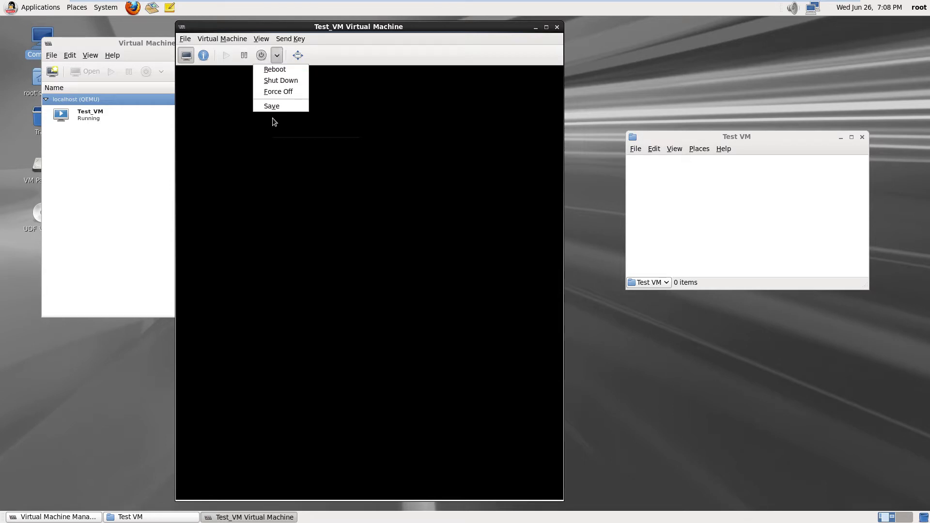
left_click(288, 73)
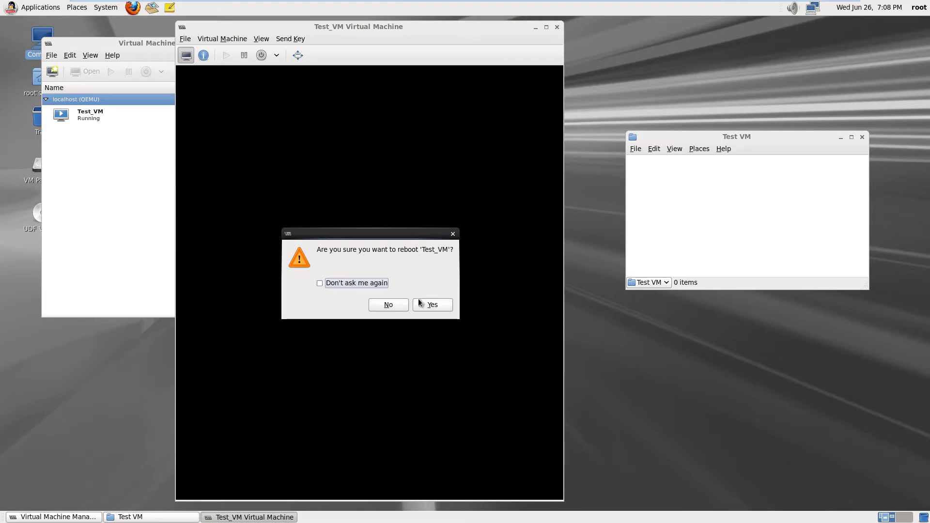
left_click(438, 306)
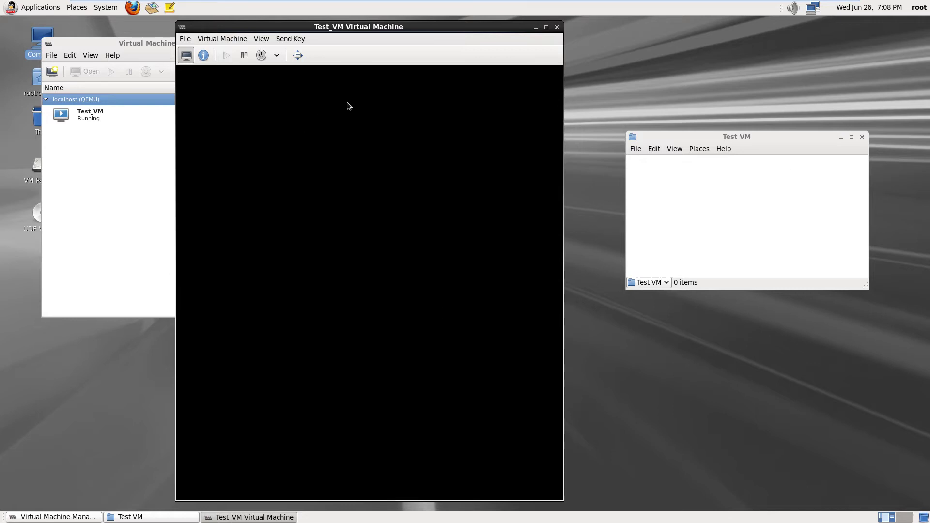
Exit VMware full screen and reopen Test_VM's console with Open from its right-click menu
mouse_move(413, 4)
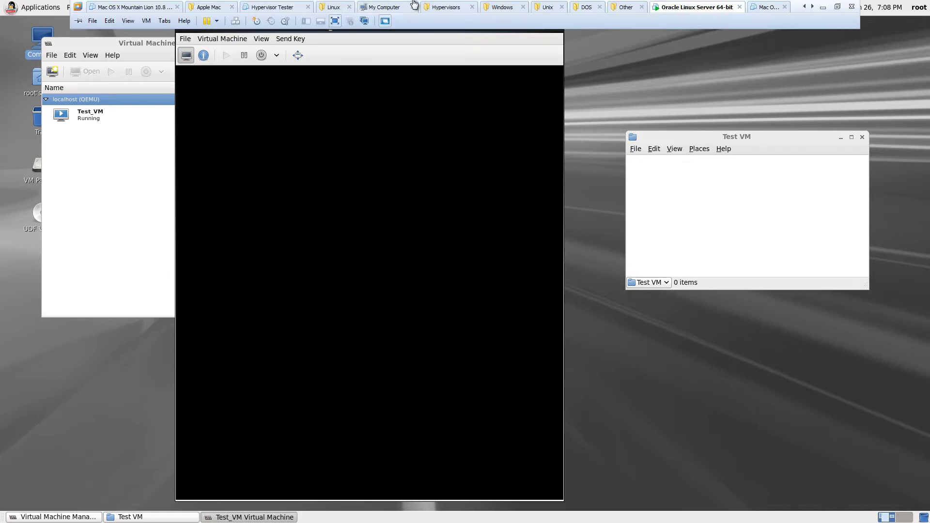
left_click(334, 21)
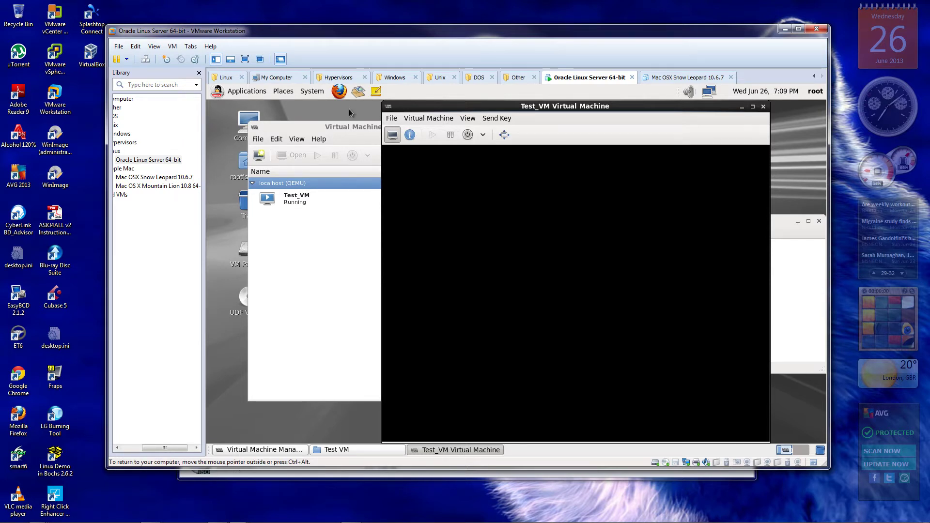
left_click(387, 107)
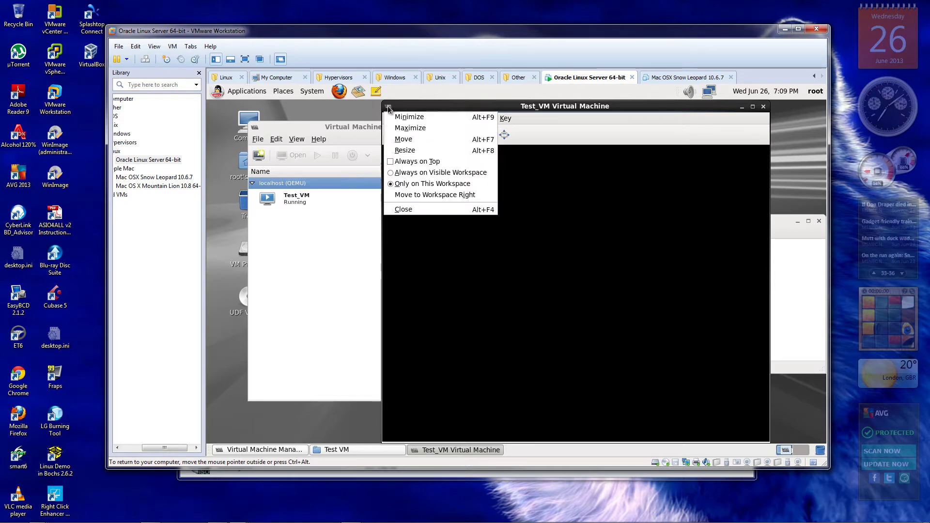
left_click(574, 118)
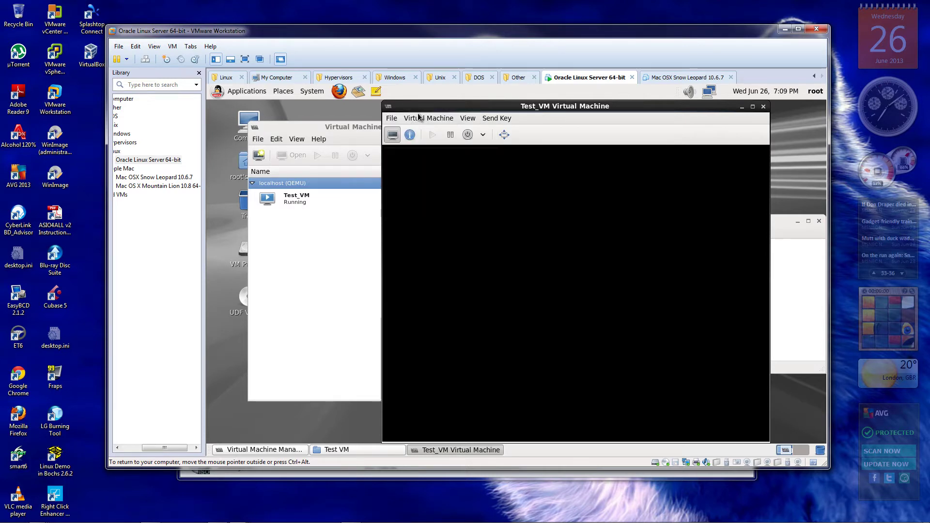
right_click(308, 199)
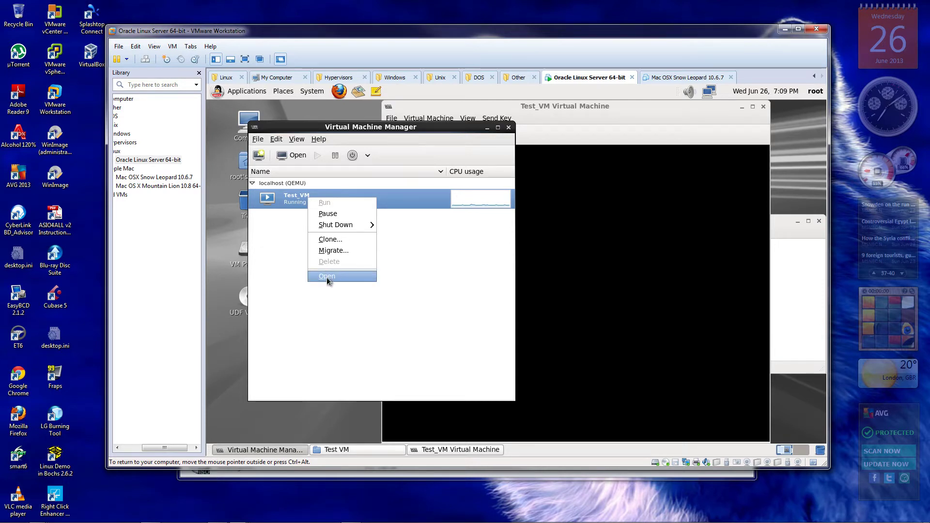
left_click(327, 278)
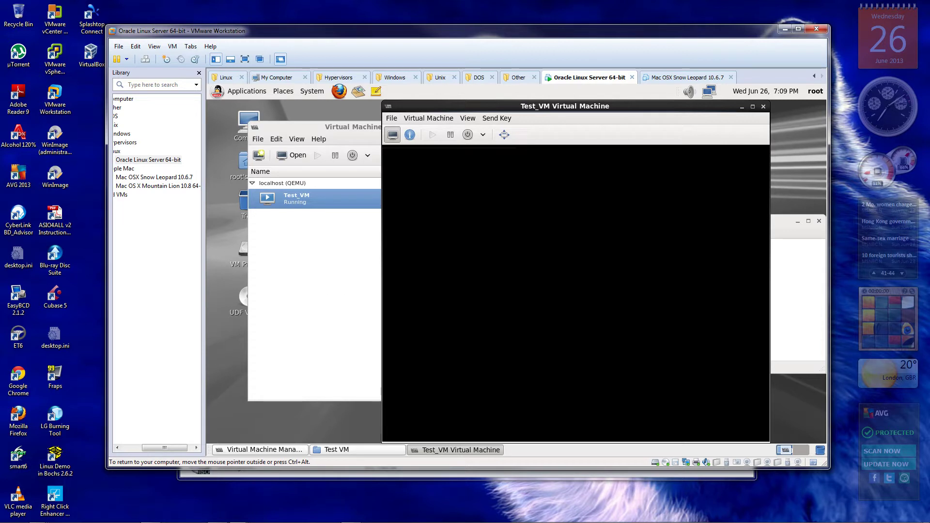
Take the Test_VM console out of full screen and view its hardware Overview details
left_click(504, 137)
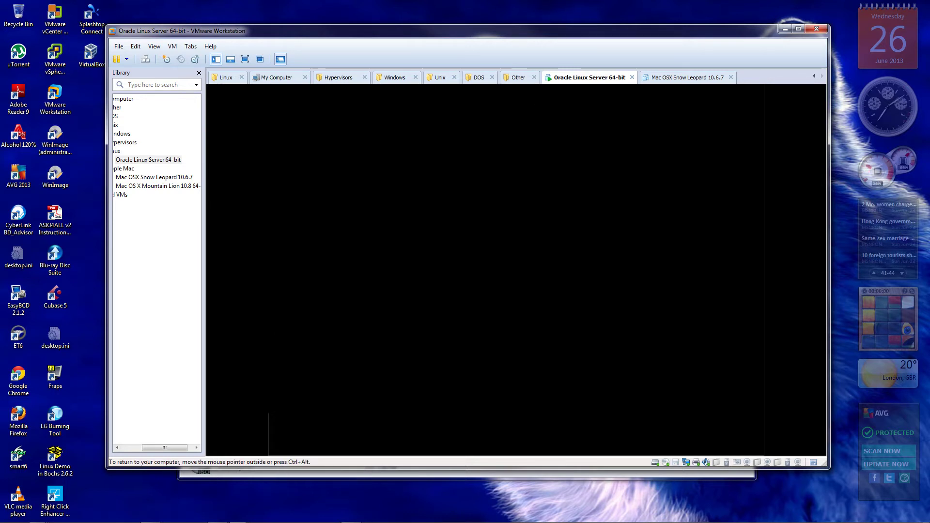
key("ctrl+alt")
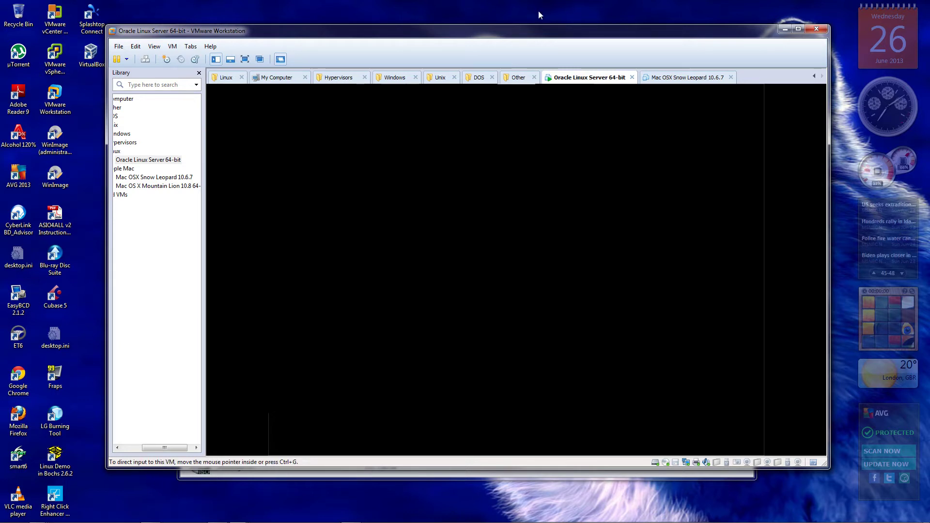
mouse_move(526, 93)
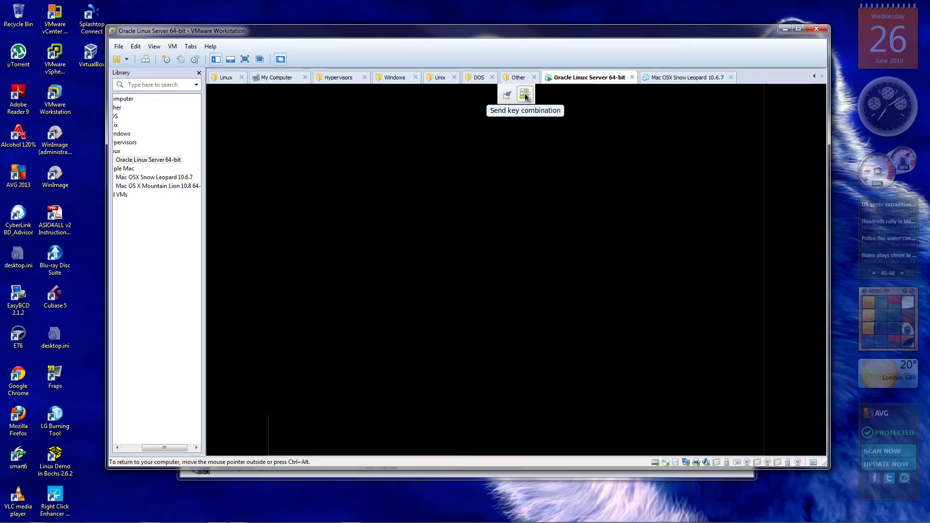
left_click(506, 99)
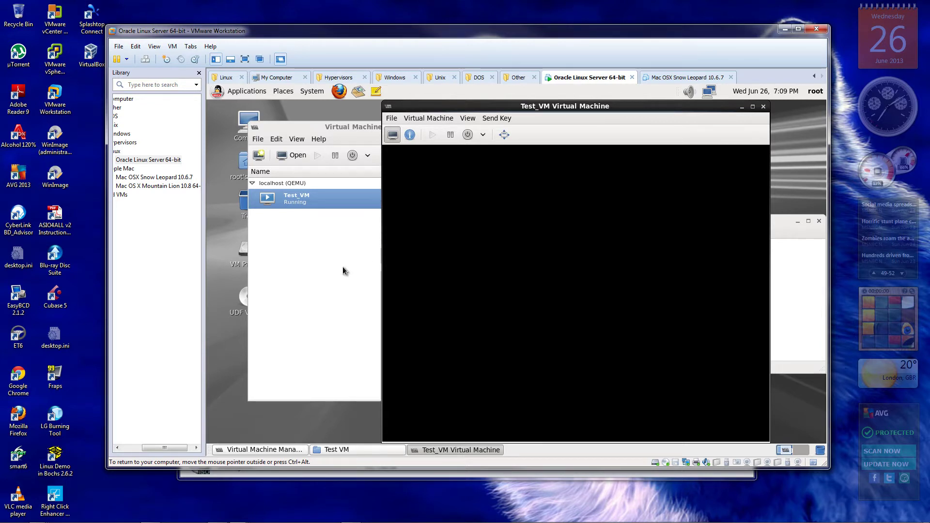
left_click(410, 135)
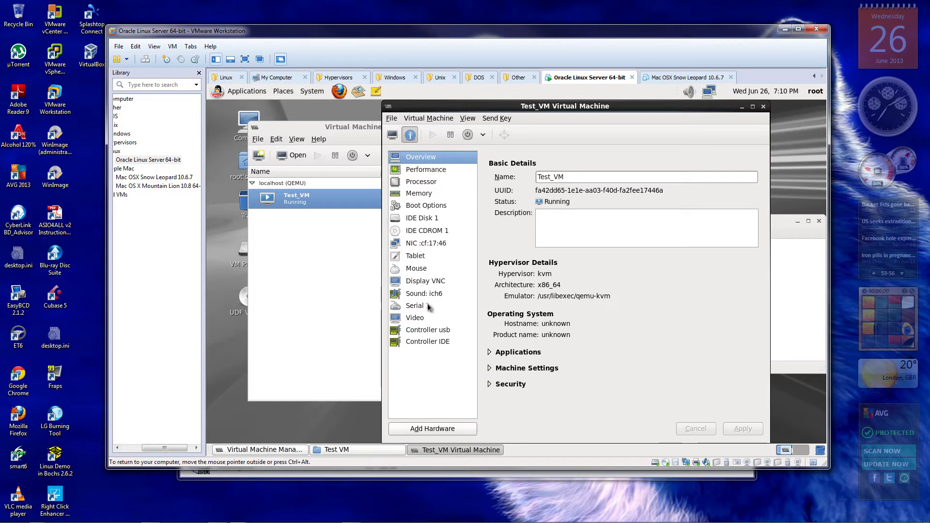
Inspect the IDE CDROM 1 details, then return to the graphical console
left_click(419, 232)
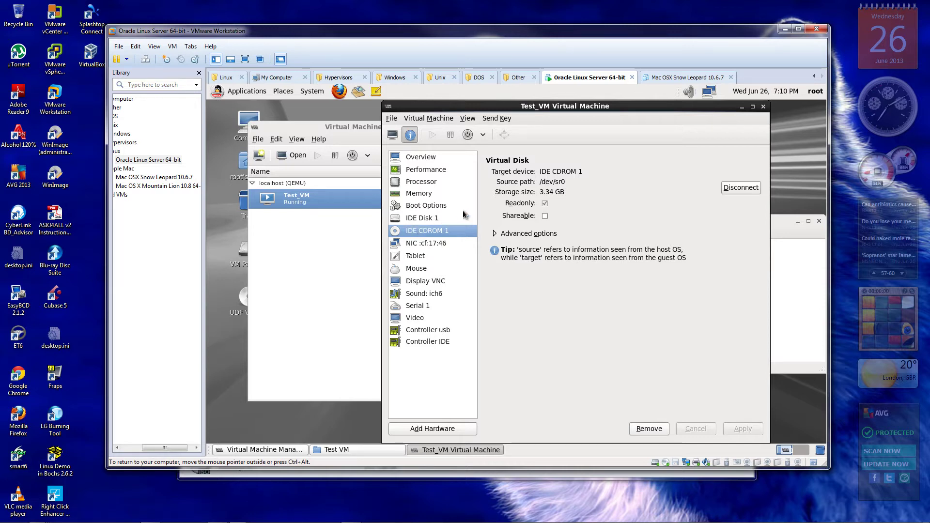
left_click(393, 135)
left_click(468, 119)
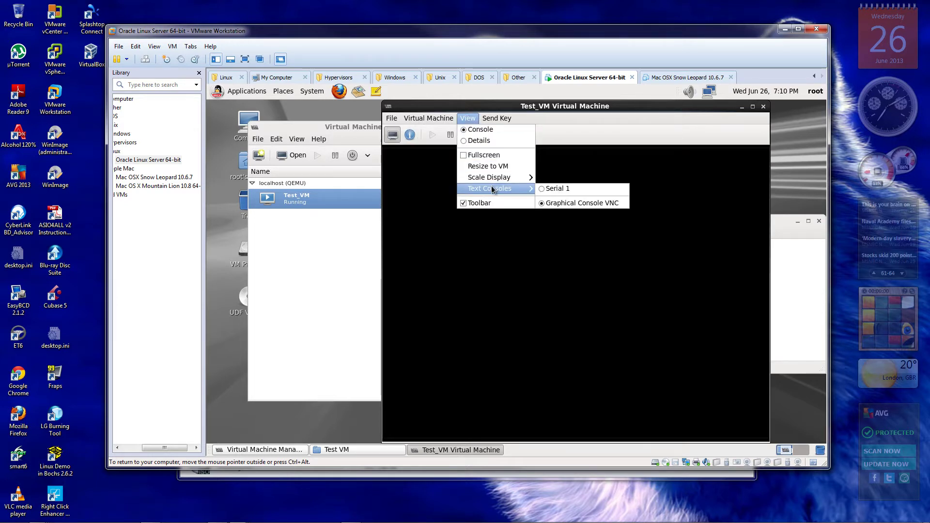
mouse_move(494, 177)
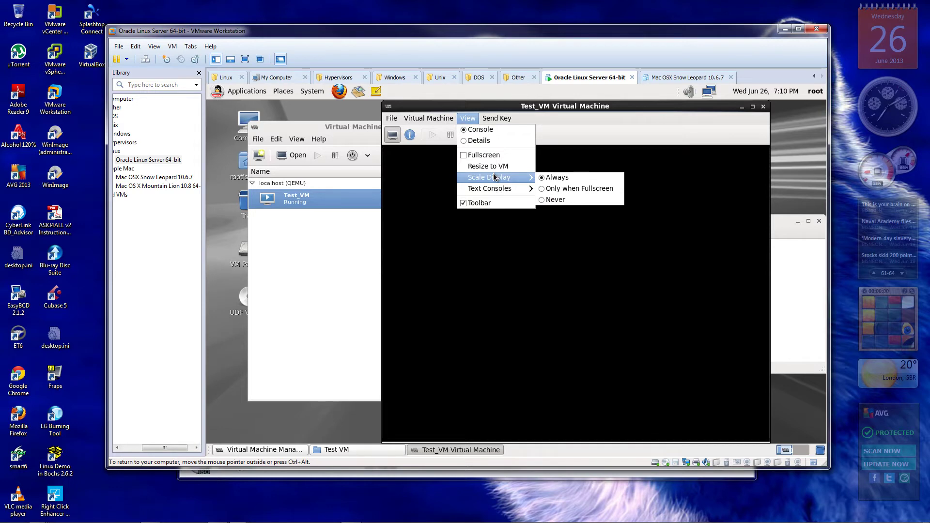
left_click(478, 141)
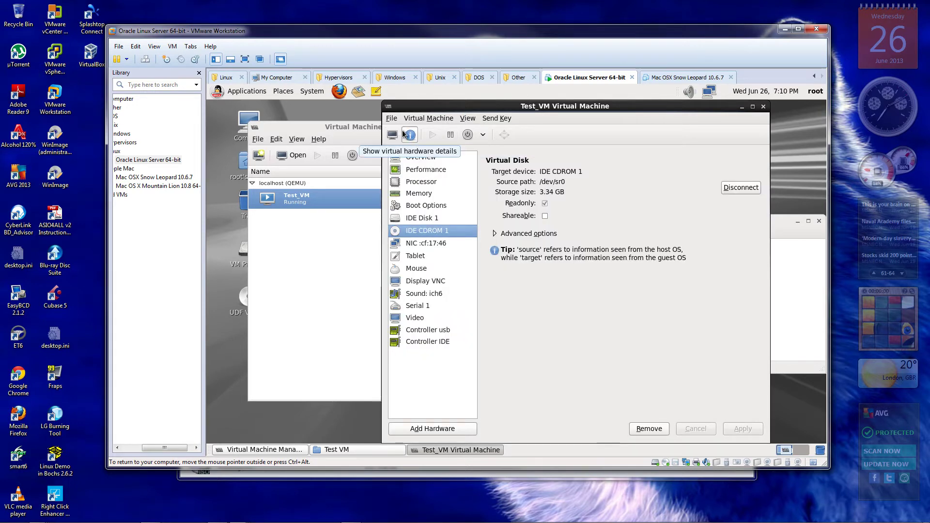
left_click(393, 135)
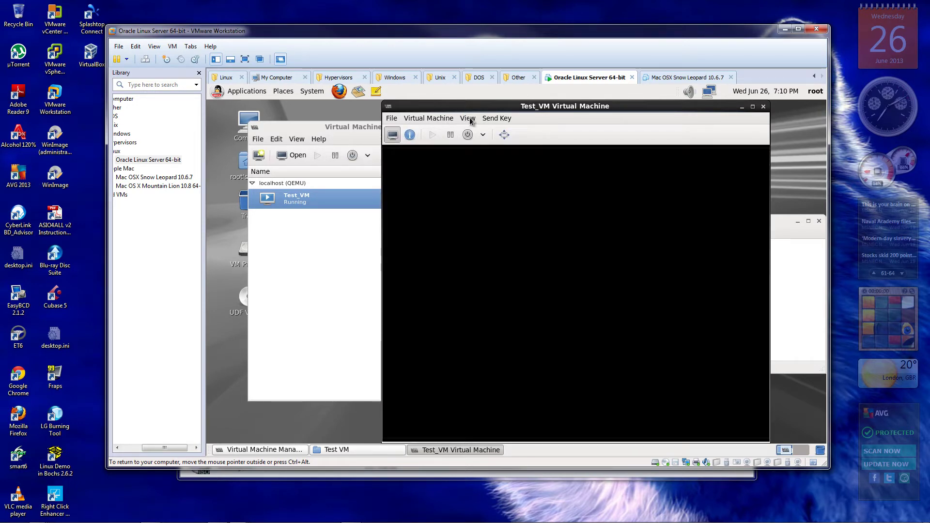
Switch the console to Serial 1 via View > Text Consoles
left_click(443, 121)
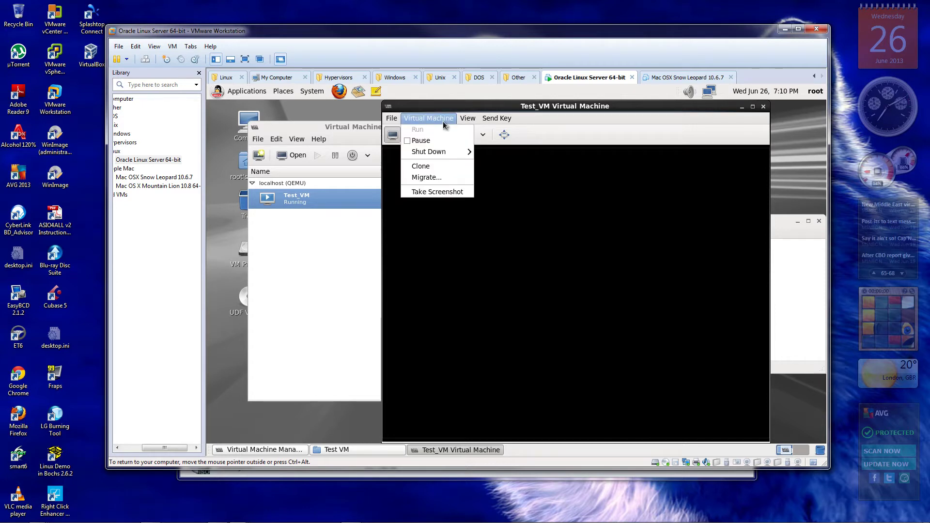
mouse_move(398, 119)
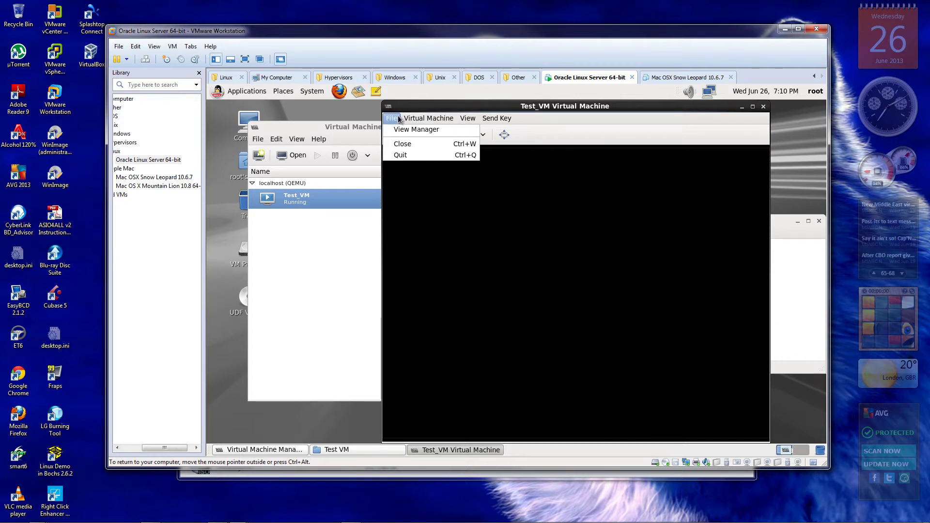
mouse_move(469, 119)
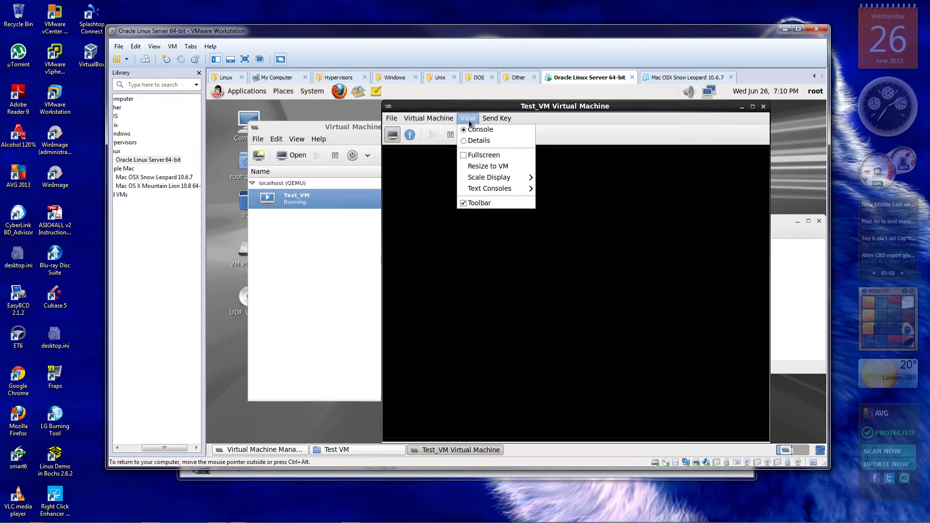
mouse_move(495, 182)
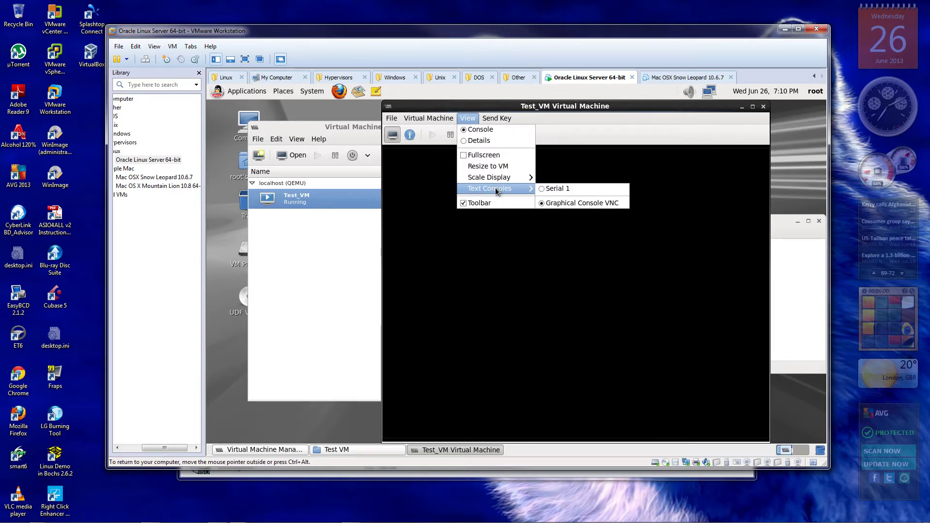
left_click(561, 188)
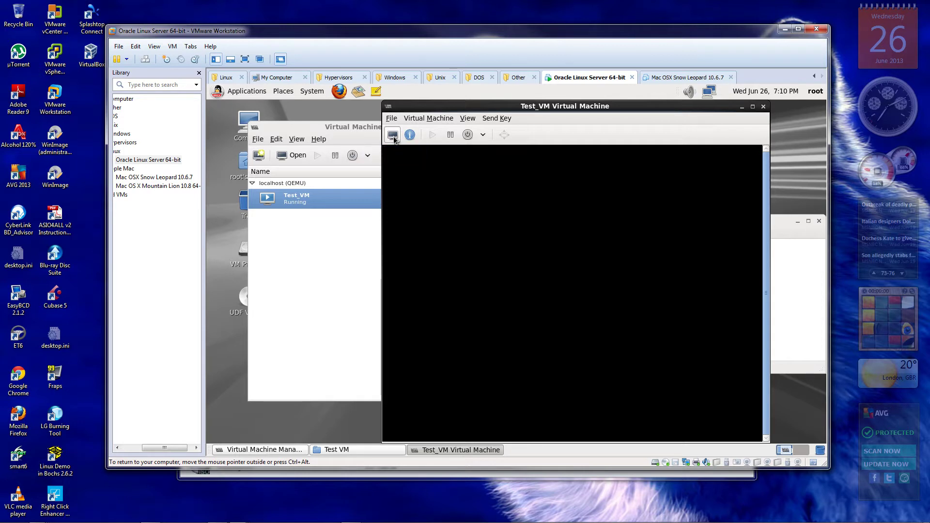
Switch the console back to Graphical Console VNC under View > Text Consoles
left_click(467, 118)
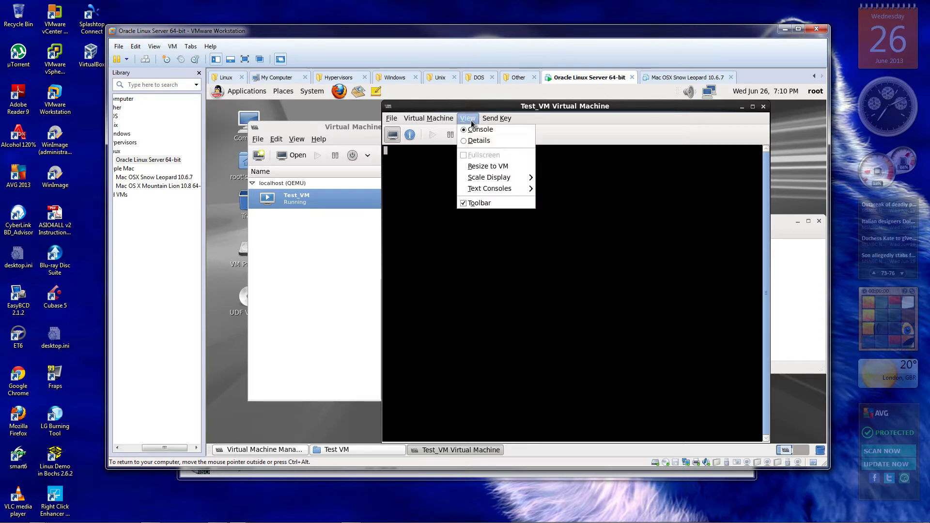
mouse_move(494, 189)
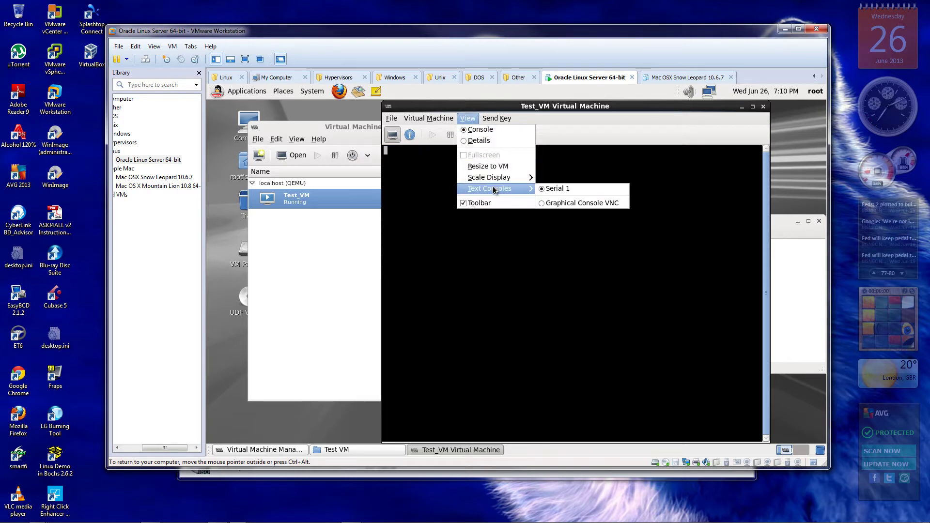
left_click(581, 204)
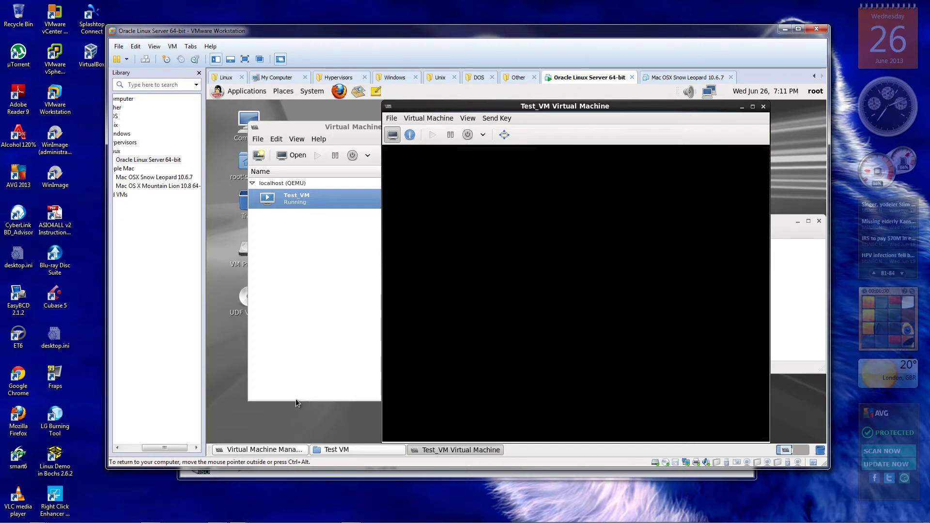
Make the guest desktop full screen and drag the Test_VM window down and right
left_click(246, 59)
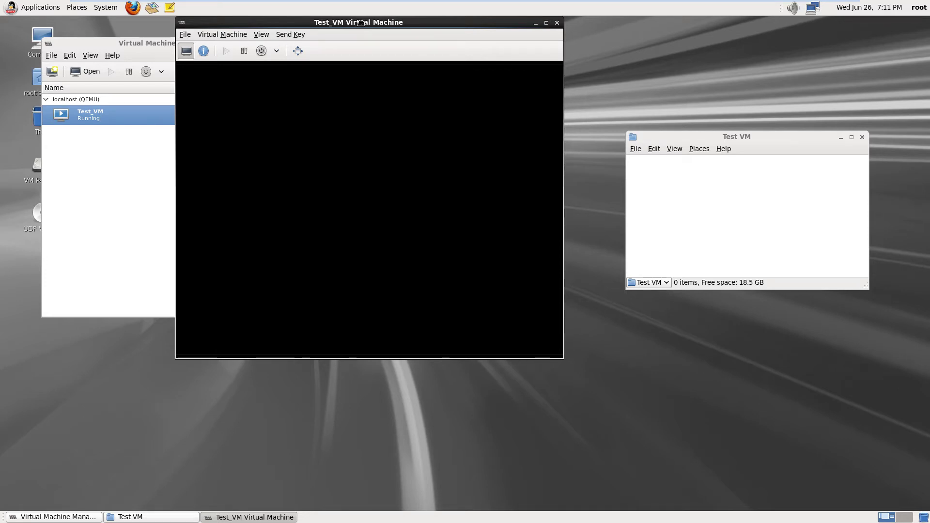
left_click_drag(361, 22, 413, 68)
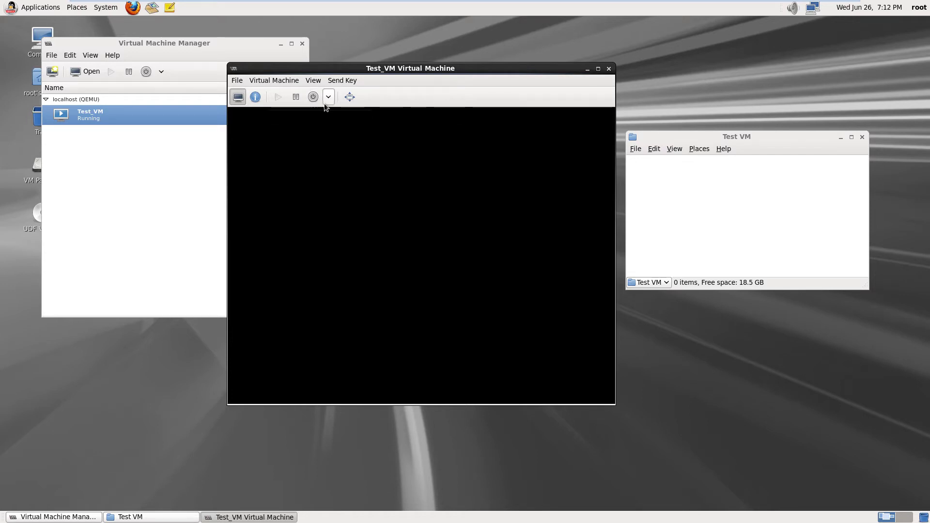
left_click(312, 97)
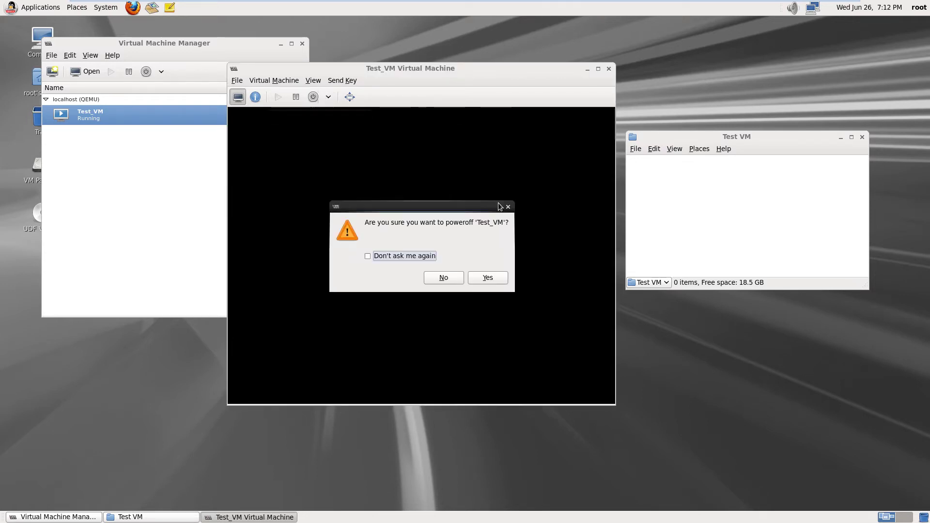
left_click(488, 278)
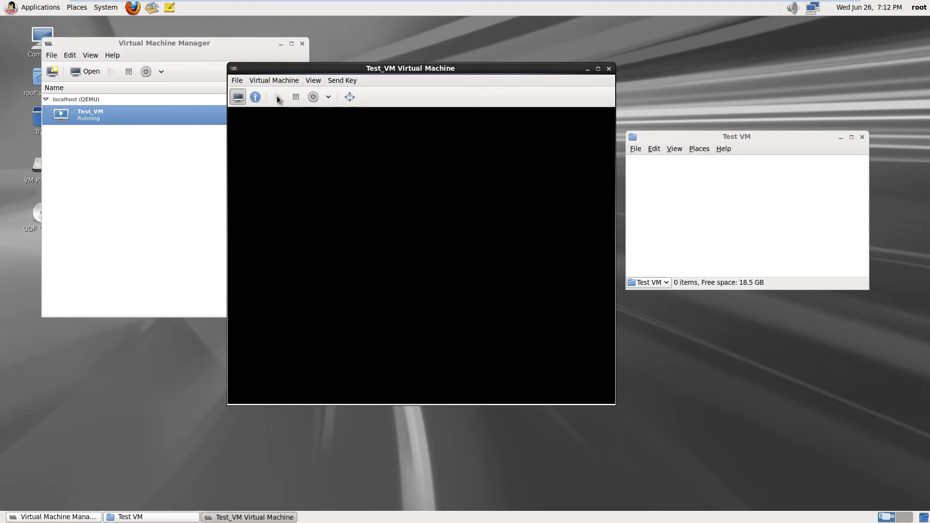
left_click(313, 98)
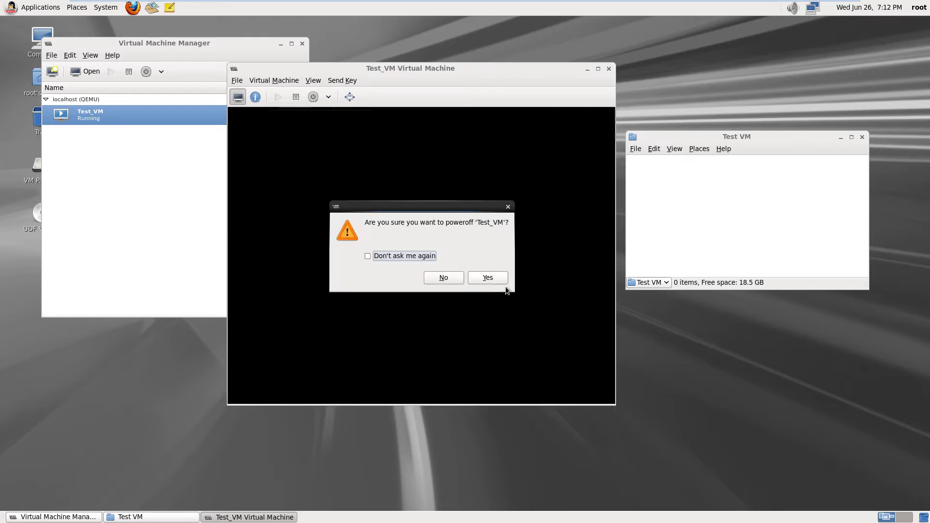
left_click(496, 278)
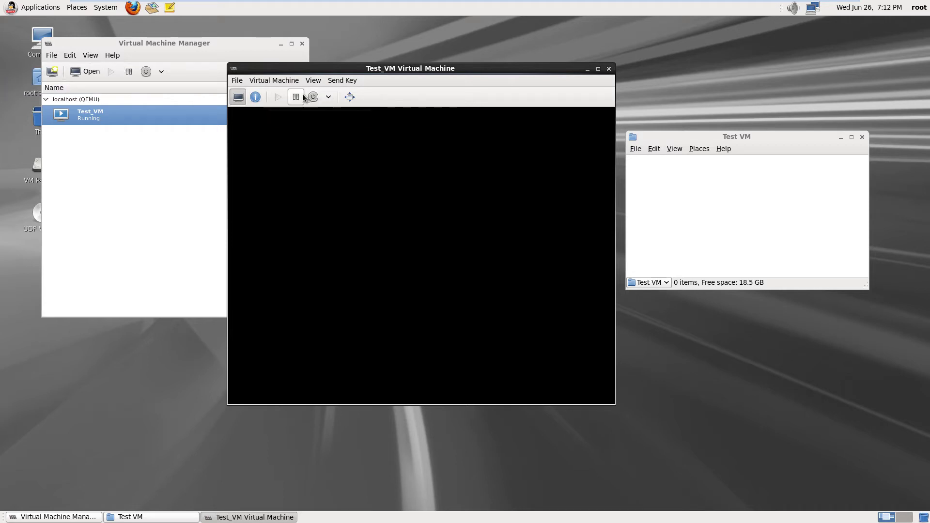
Force Test_VM off, confirming the power-off twice, then close its console window
left_click(330, 97)
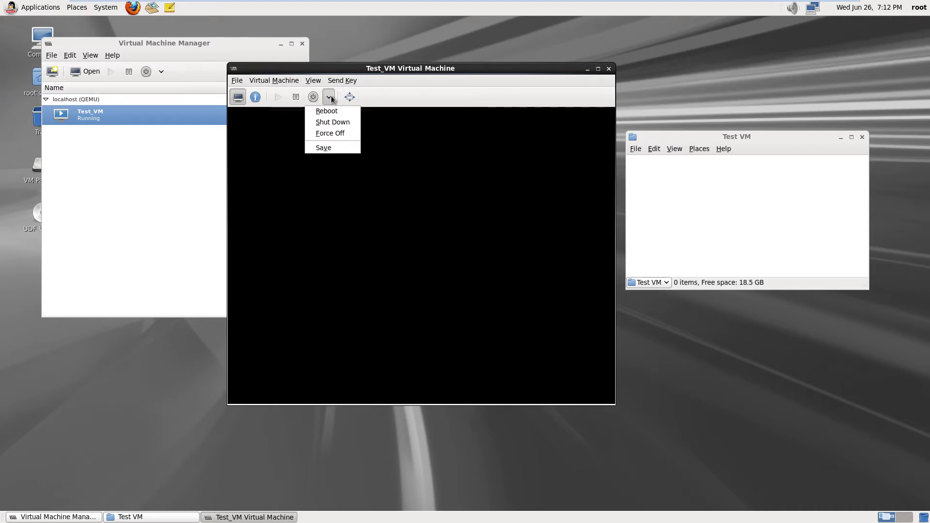
left_click(330, 134)
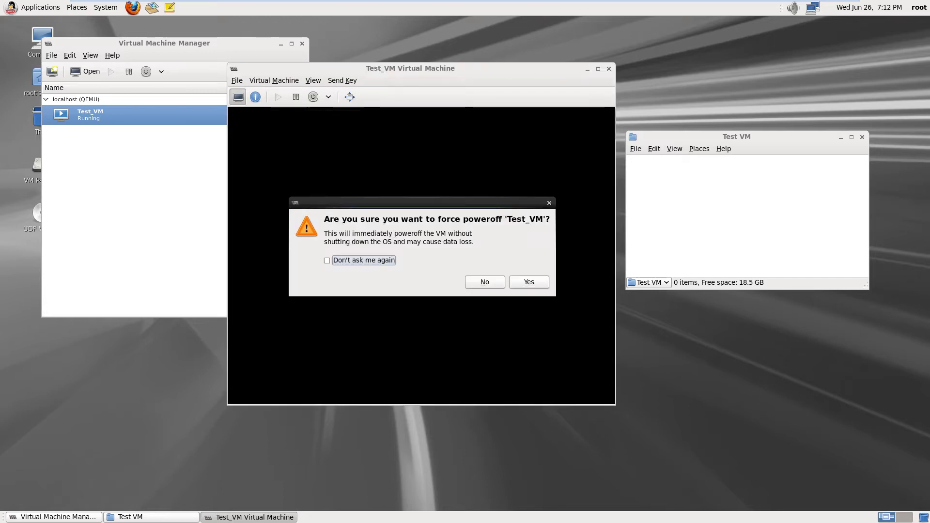
left_click(532, 281)
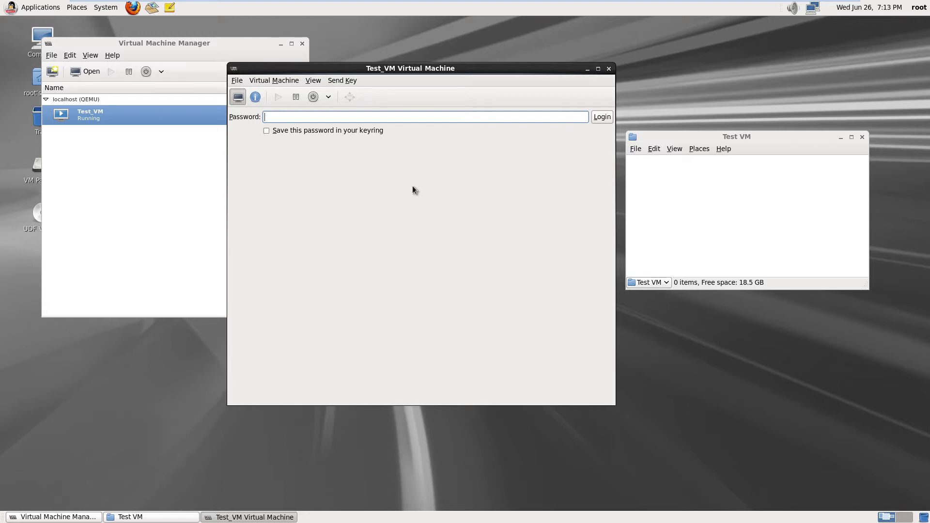
left_click(329, 97)
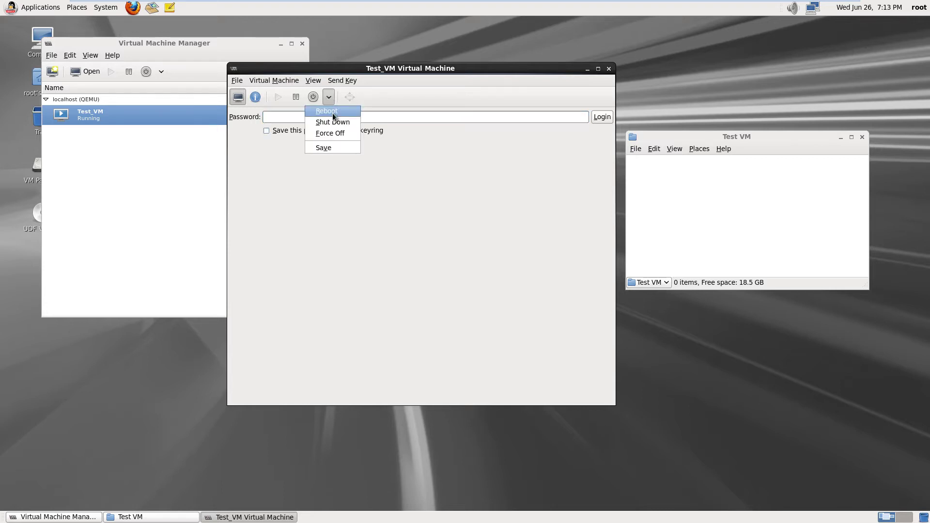
left_click(336, 133)
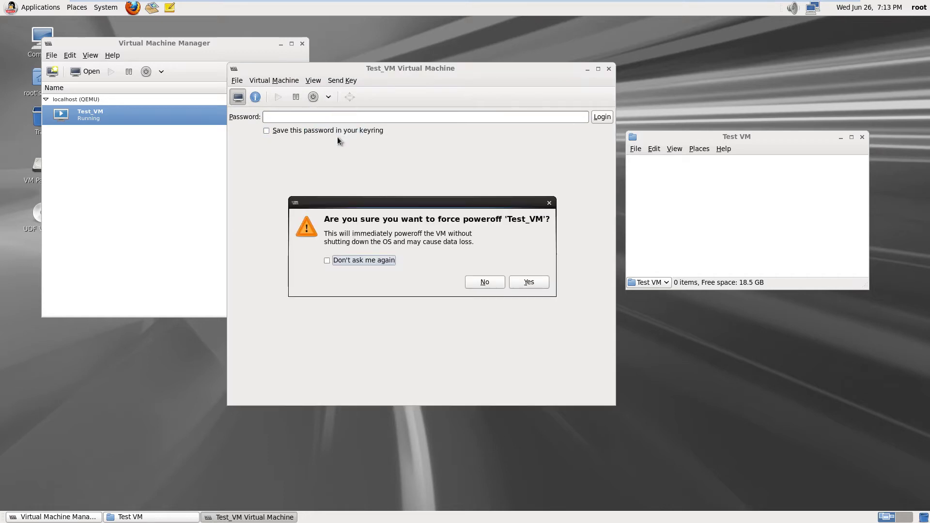
left_click(538, 283)
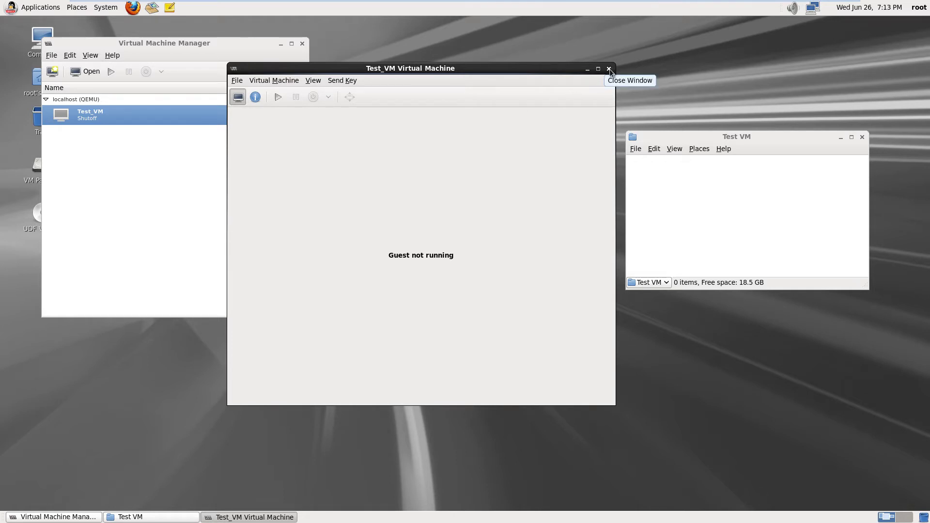
left_click(610, 69)
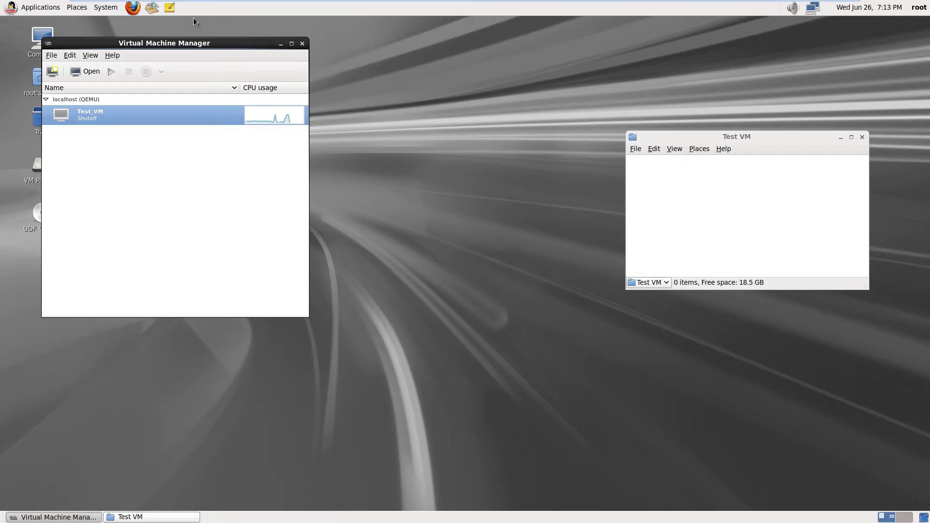
Reopen Test_VM from its context menu and show its virtual hardware details
left_click_drag(217, 43, 318, 59)
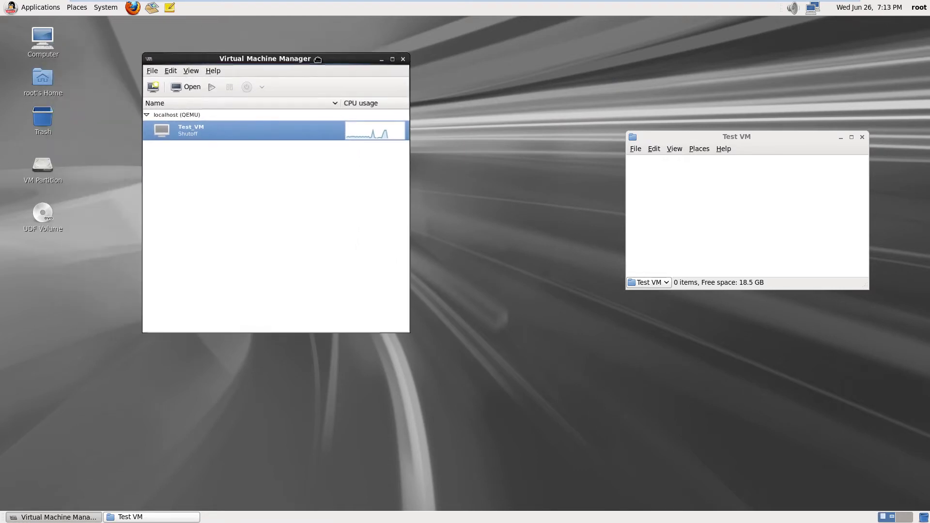
right_click(189, 134)
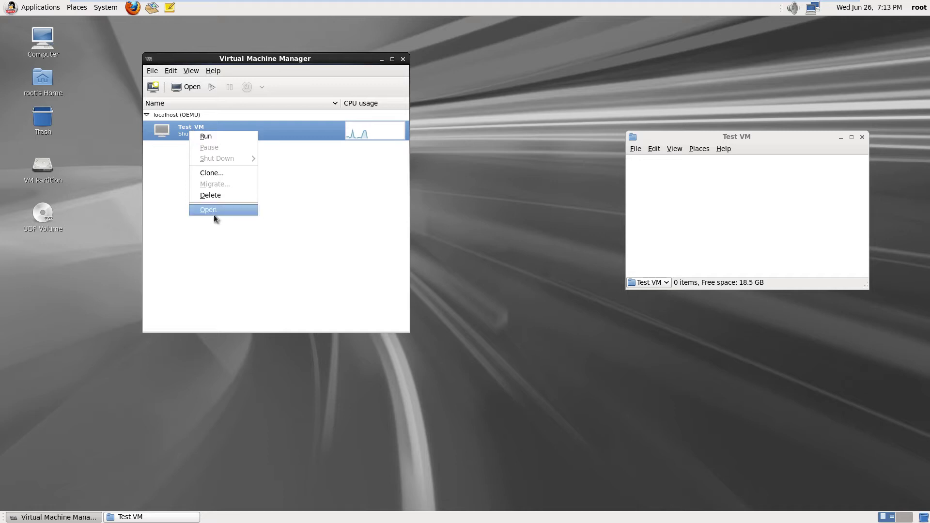
left_click(216, 209)
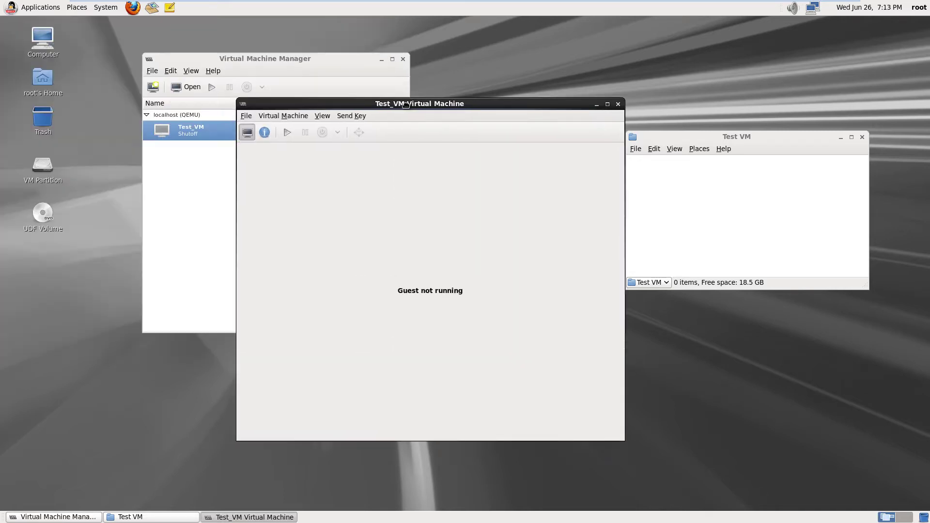
left_click(263, 134)
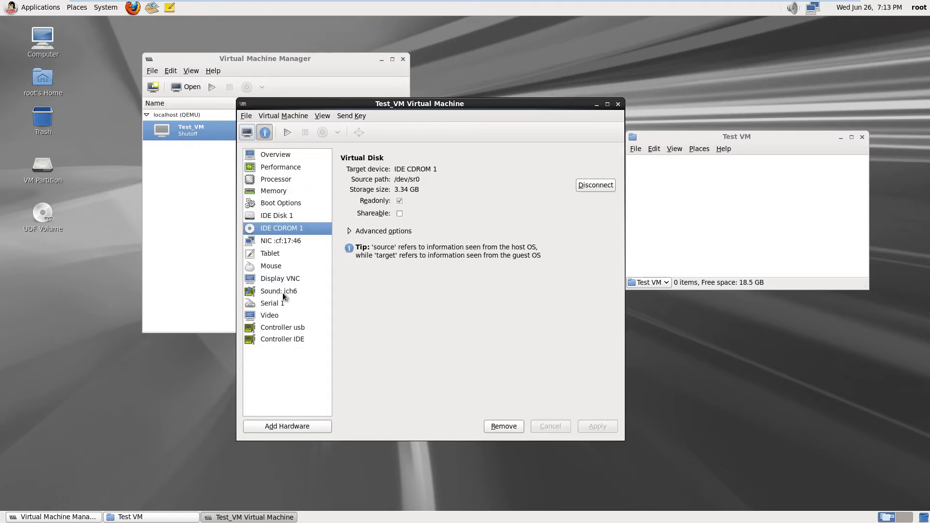
Change Test_VM's display type from VNC to Spice and accept adding Spice agent channels
left_click(288, 280)
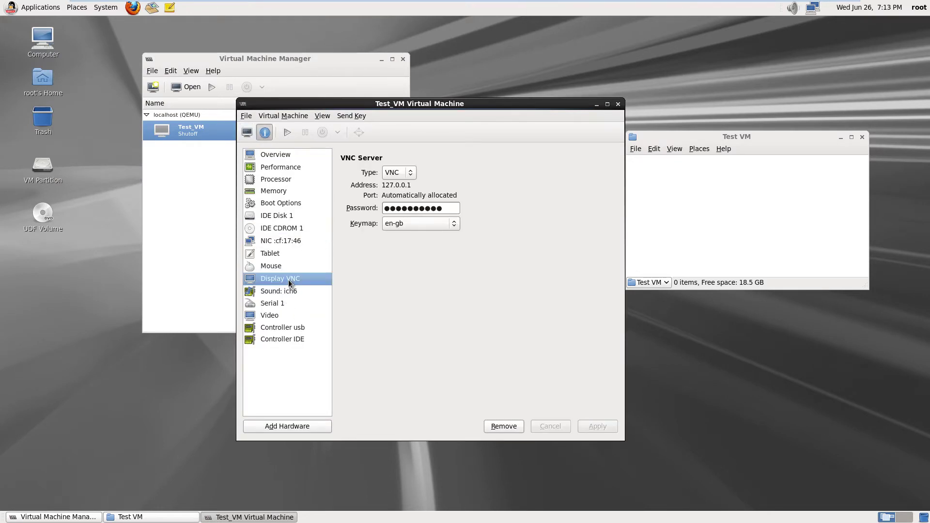
left_click(408, 173)
left_click(404, 185)
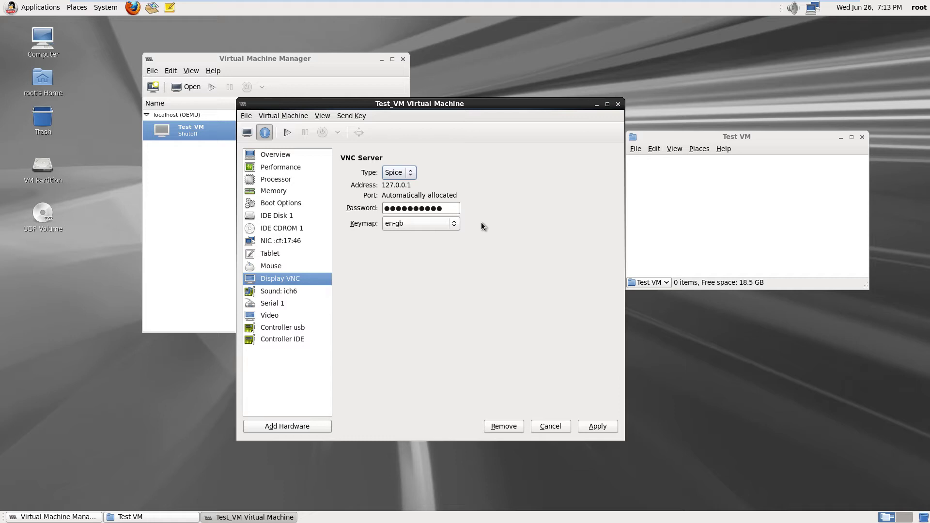
left_click(605, 428)
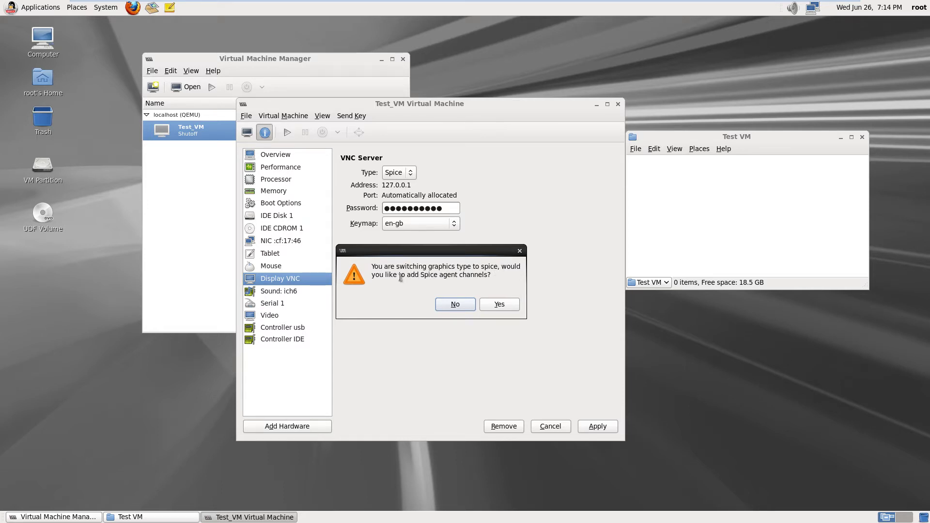
left_click(499, 306)
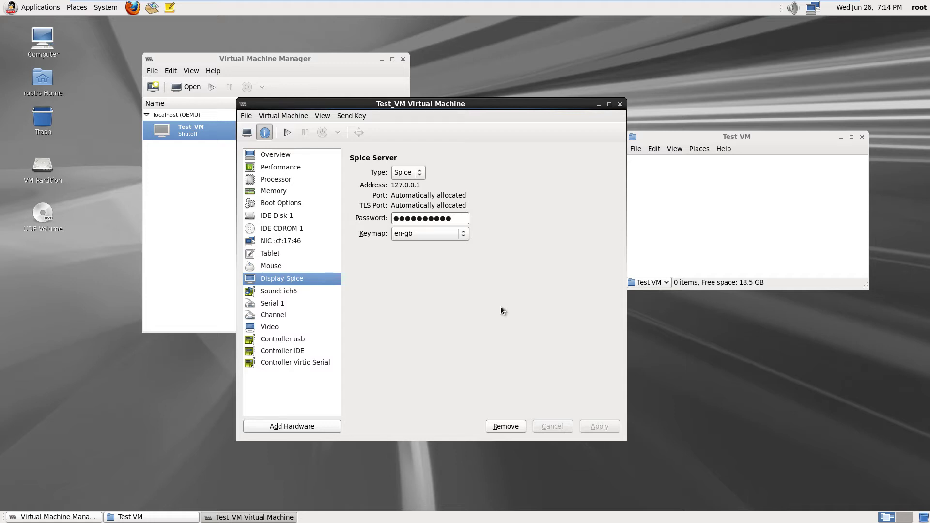
Look over the network interface, Spice display and tablet device pages
left_click(290, 241)
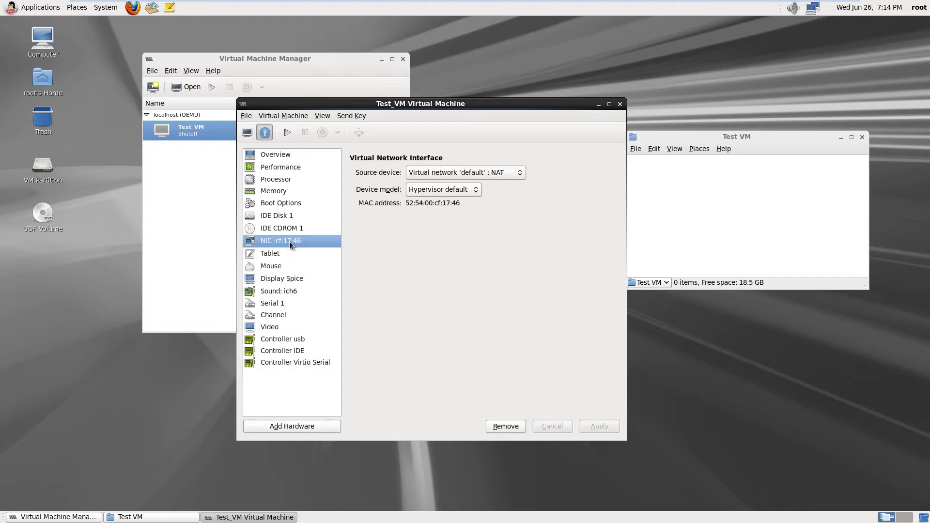
left_click(294, 278)
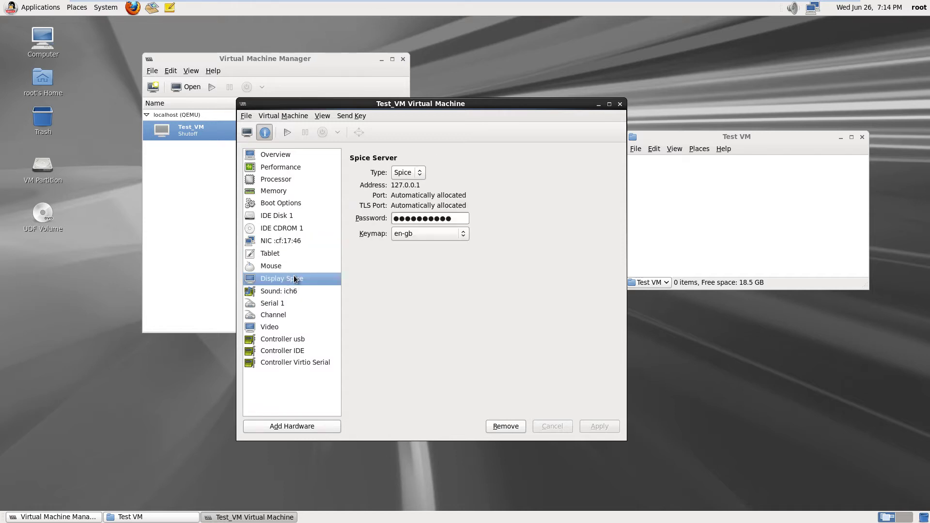
left_click(278, 255)
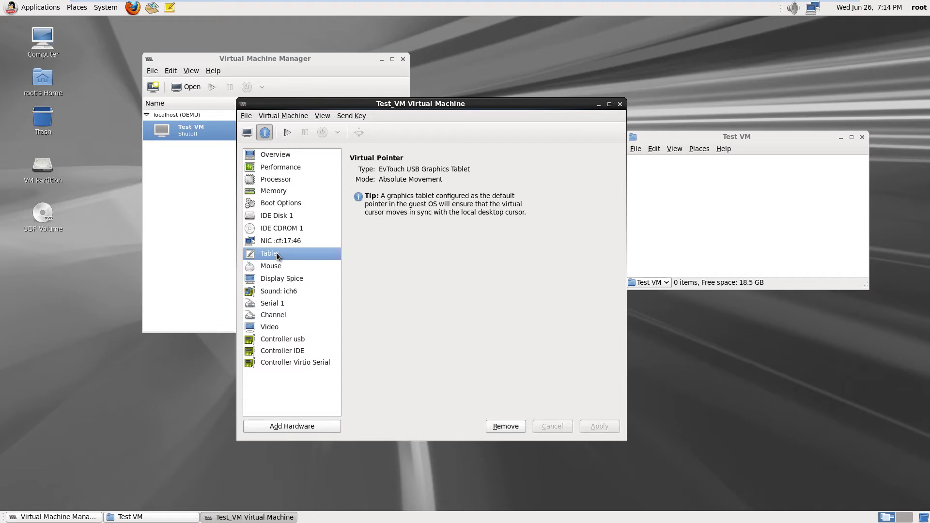
Keep the sound model at ich6, then view the Spice channel and video (xen, 4 MB) pages
left_click(282, 294)
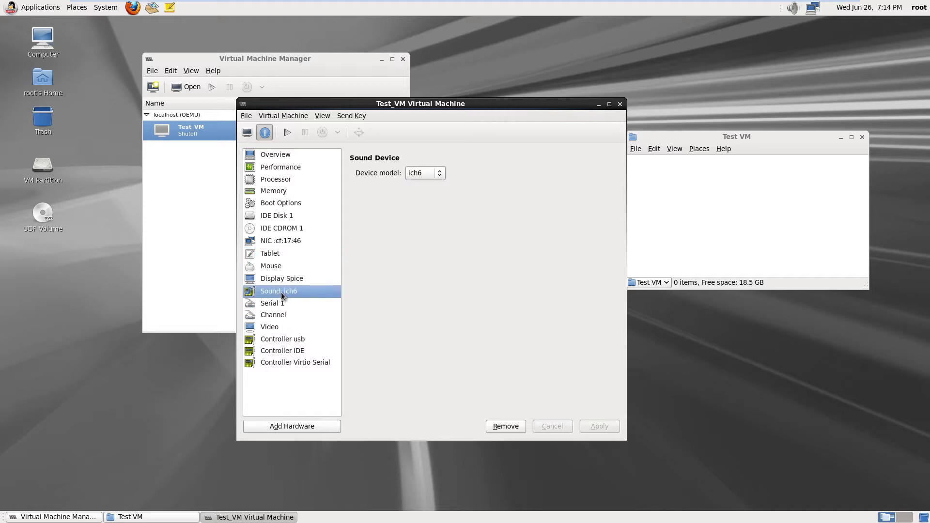
left_click(439, 175)
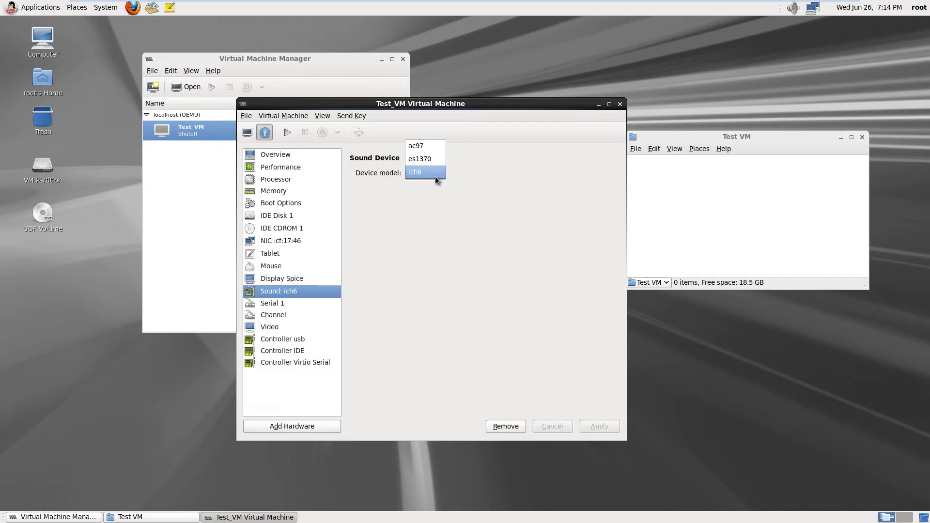
left_click(408, 226)
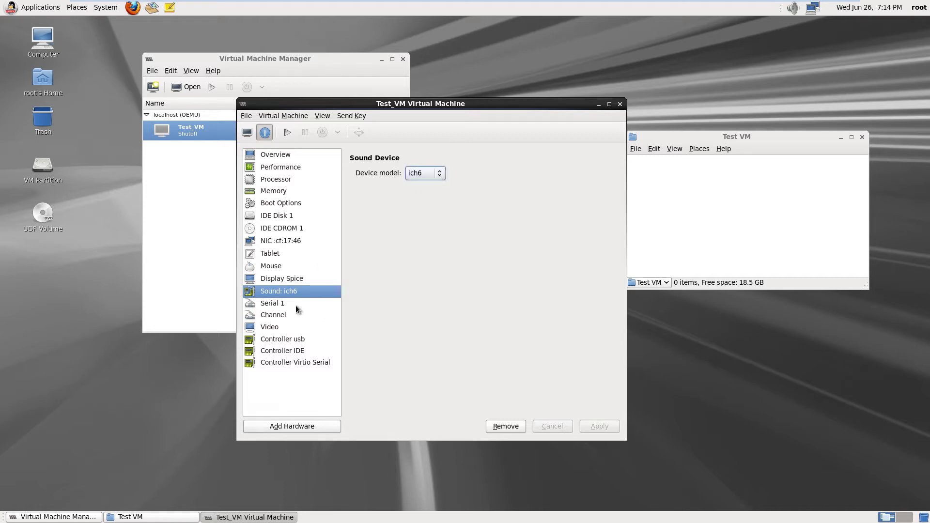
left_click(285, 316)
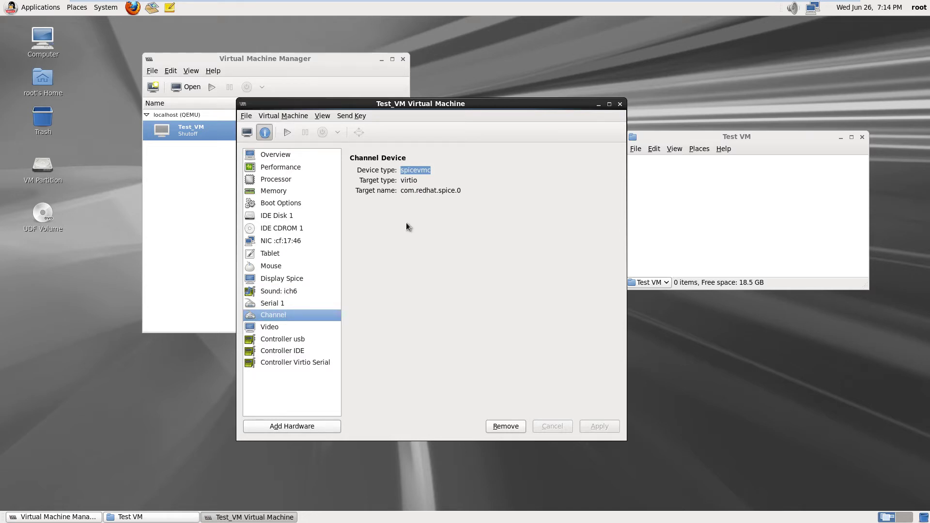
left_click(279, 327)
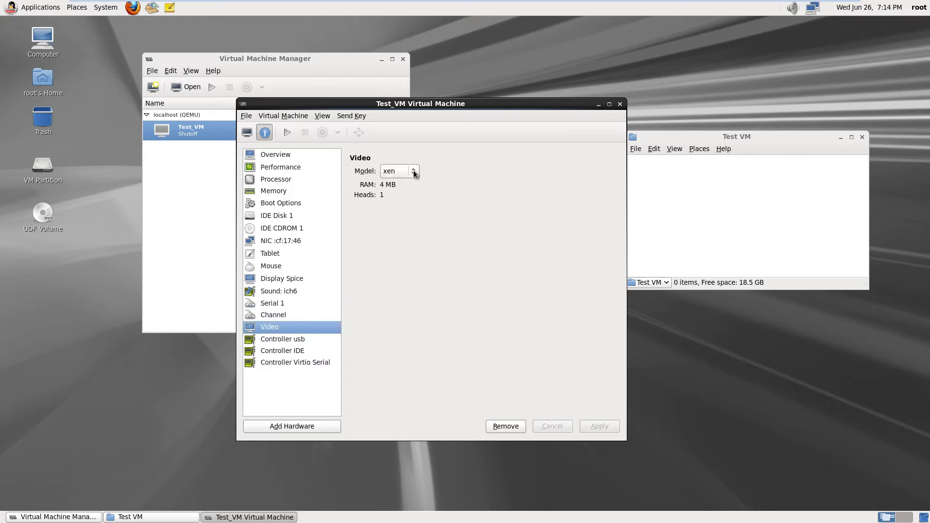
Apply the vmvga video model, then the vga model, to Test_VM
left_click(386, 186)
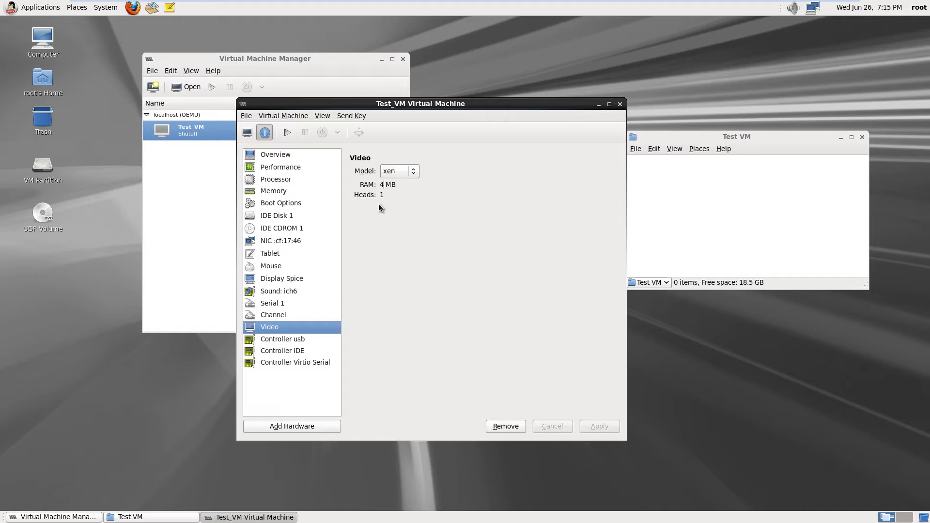
left_click(414, 174)
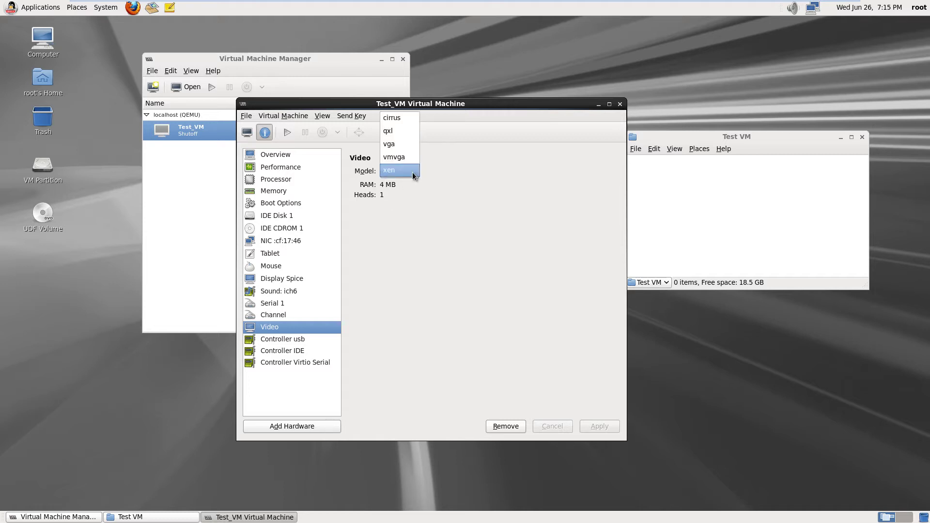
left_click(404, 157)
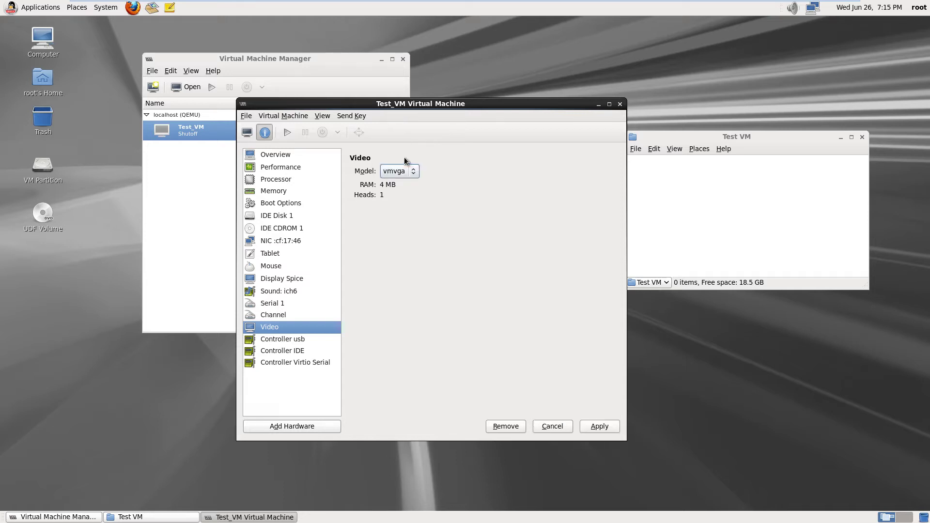
left_click(597, 427)
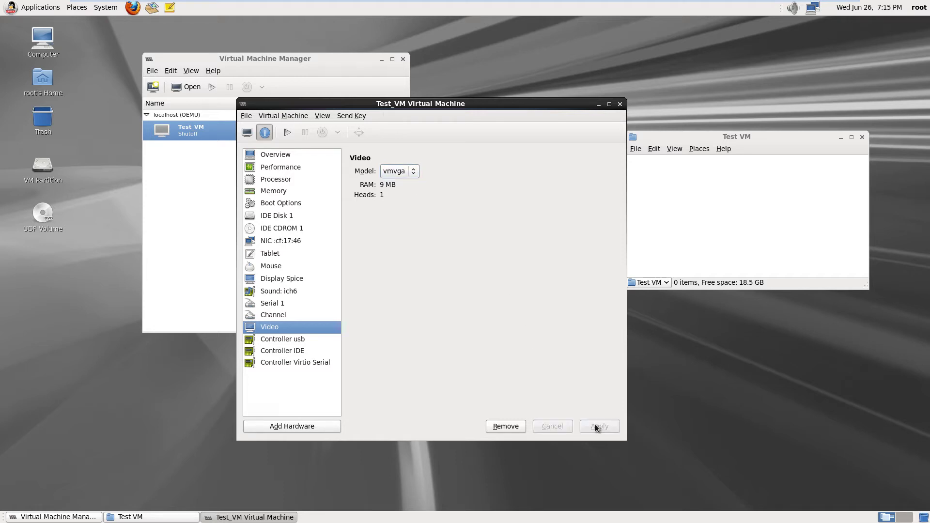
left_click(415, 173)
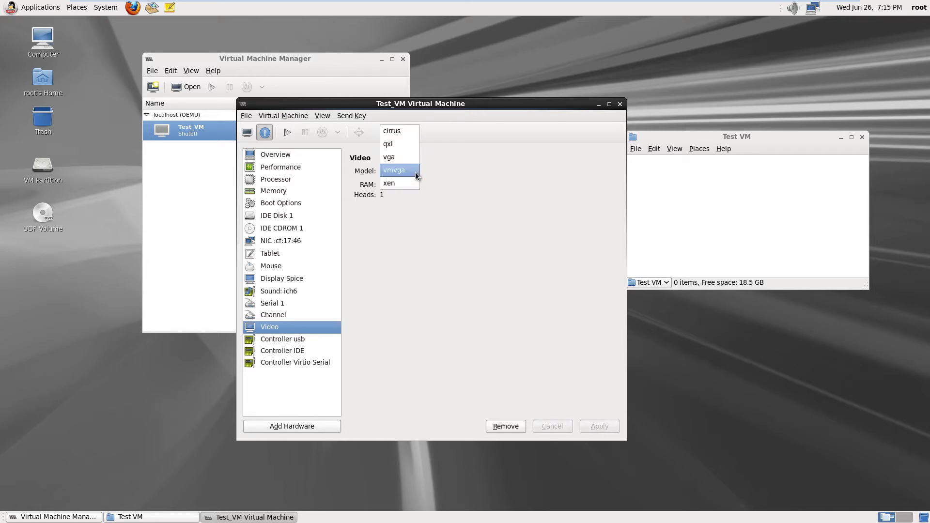
left_click(400, 158)
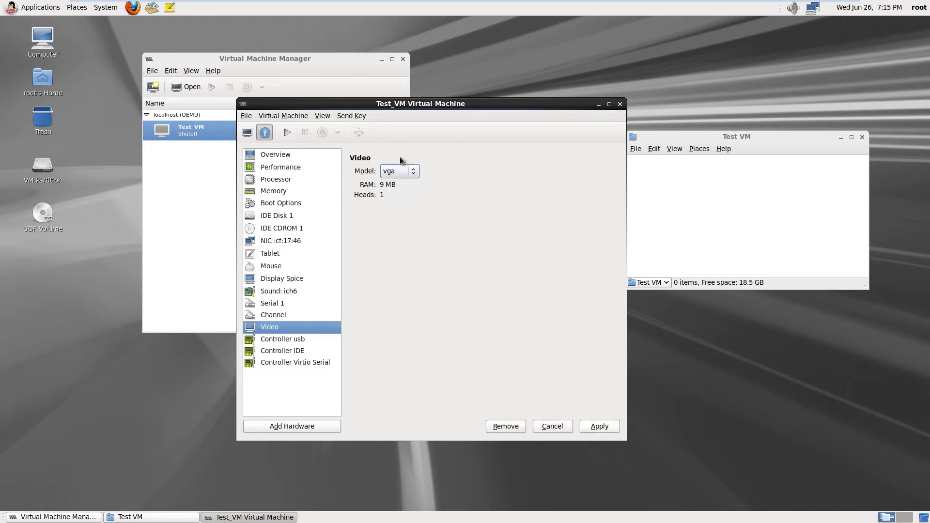
left_click(606, 426)
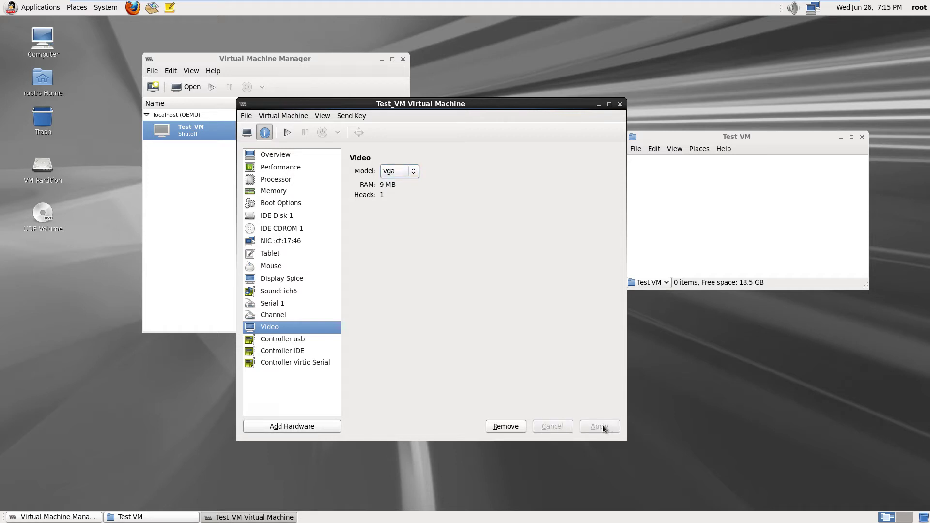
Try qxl and cirrus, then settle on the qxl video model with 64 MB RAM
left_click(414, 170)
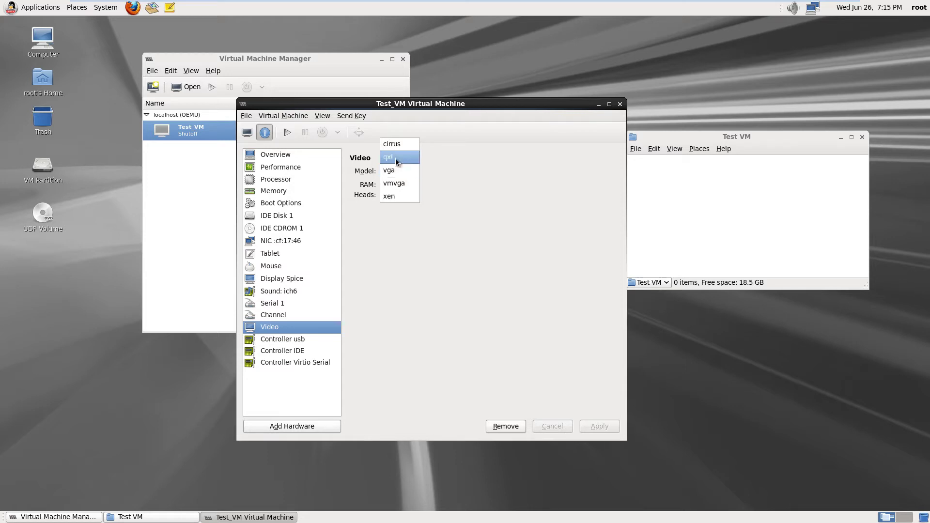
left_click(395, 158)
left_click(599, 427)
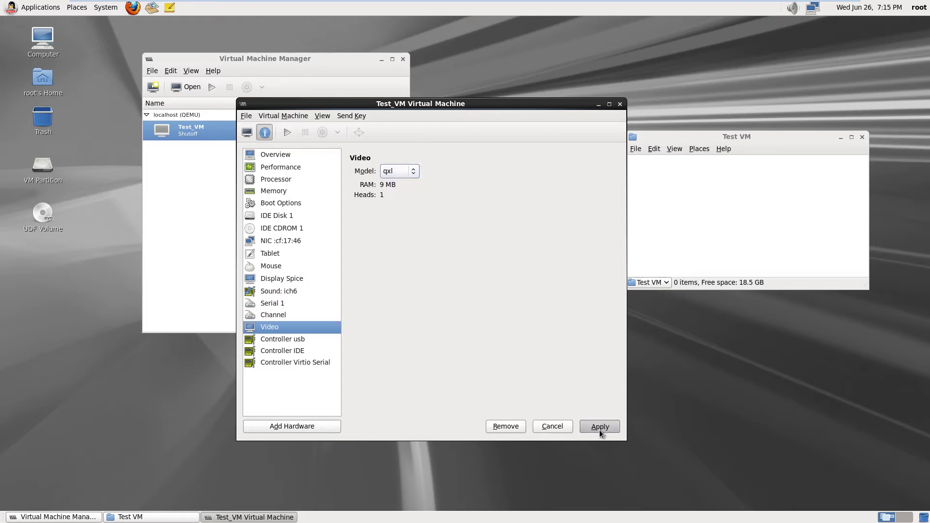
left_click(416, 174)
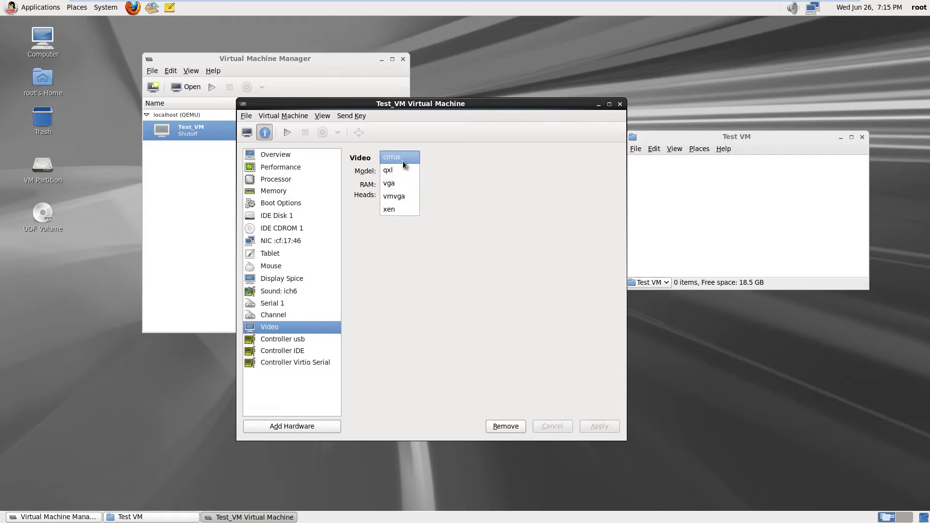
left_click(404, 158)
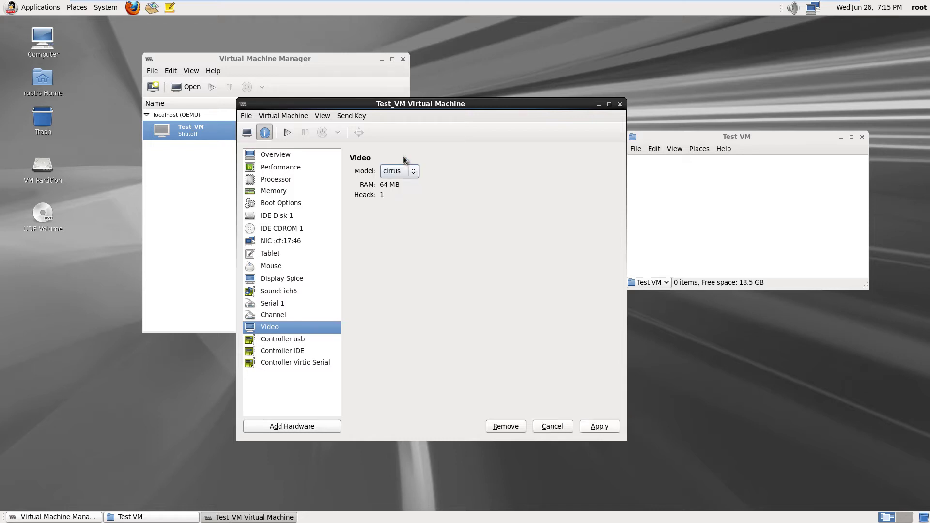
left_click(601, 427)
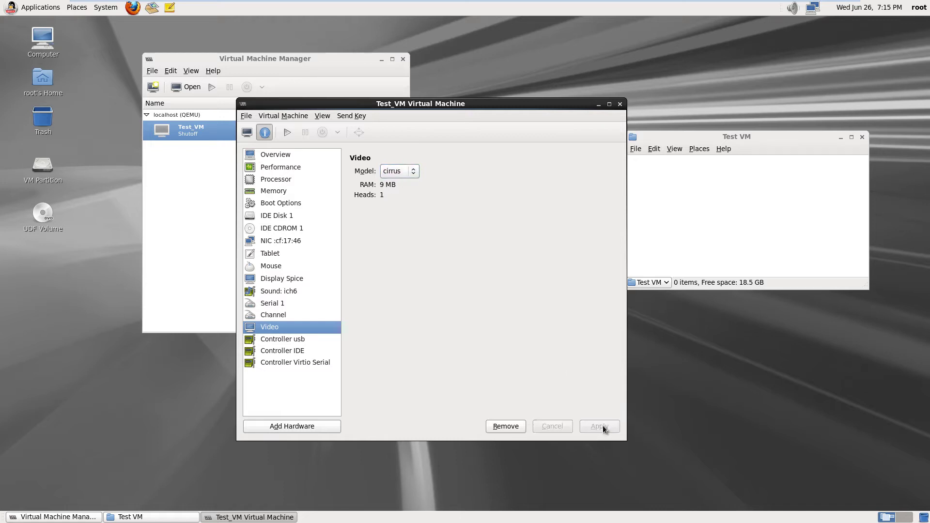
left_click(413, 171)
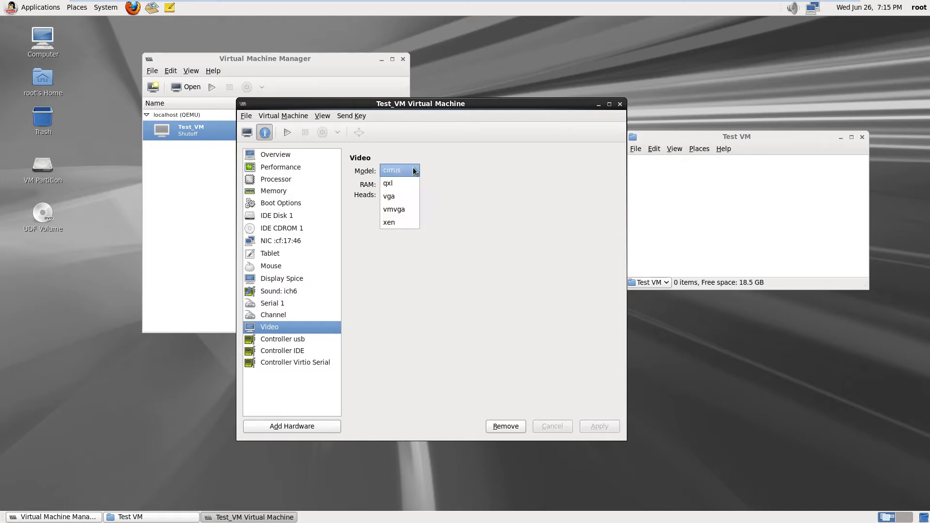
left_click(405, 184)
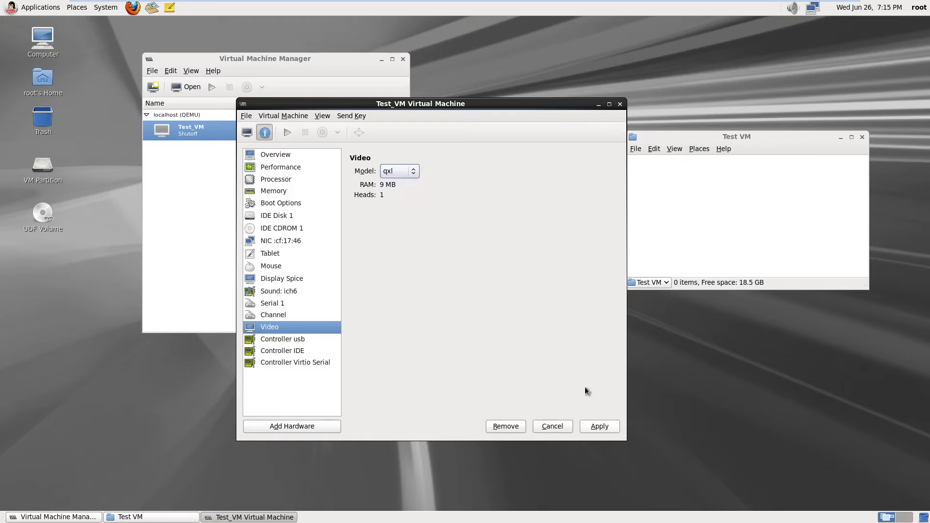
left_click(600, 430)
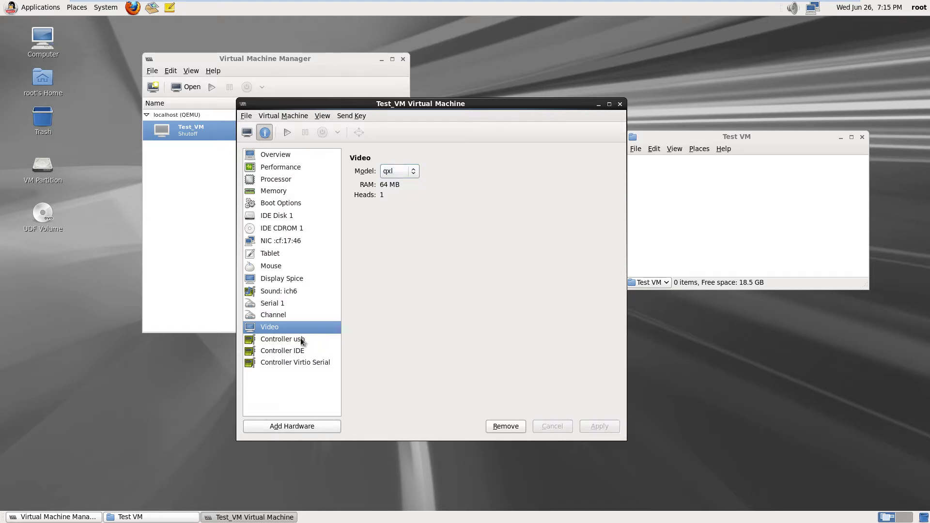
Inspect the usb, IDE and Virtio Serial controllers, then the Spice server settings (127.0.0.1, en-gb keymap)
left_click(301, 340)
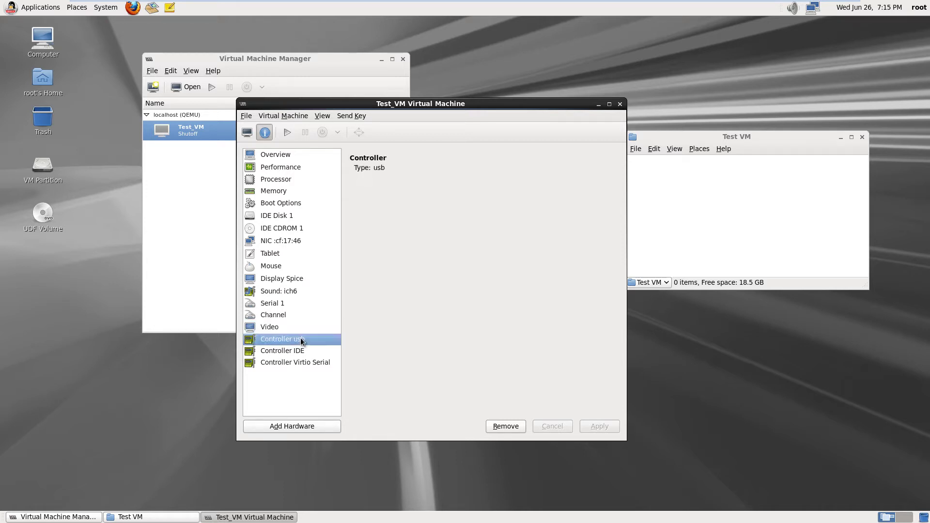
left_click(287, 351)
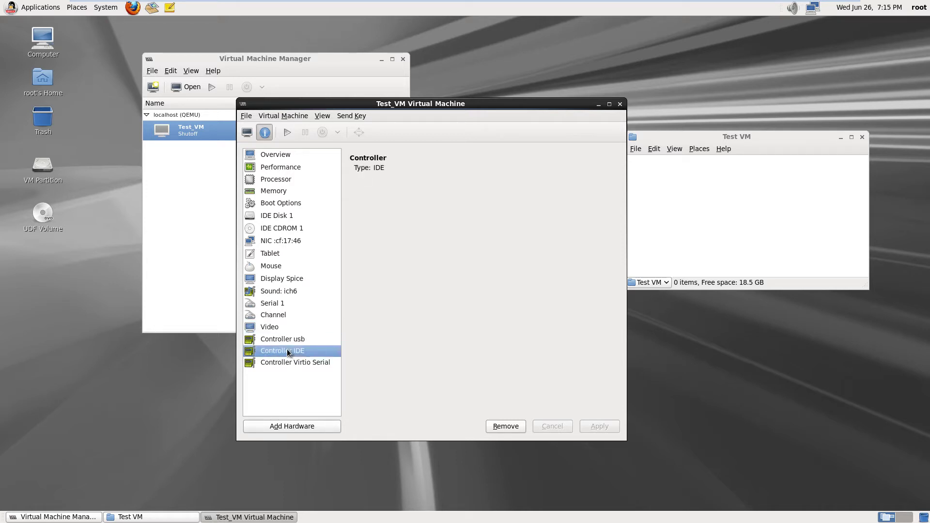
left_click(290, 364)
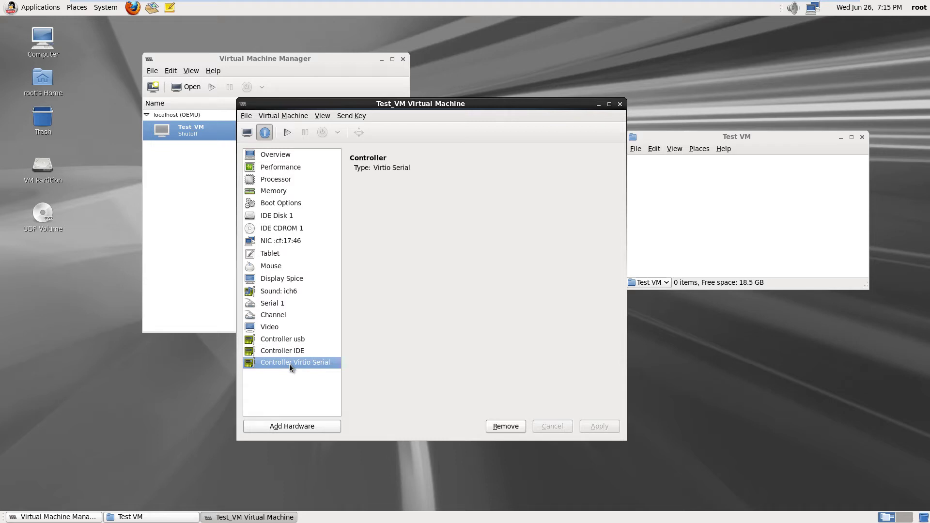
left_click(294, 280)
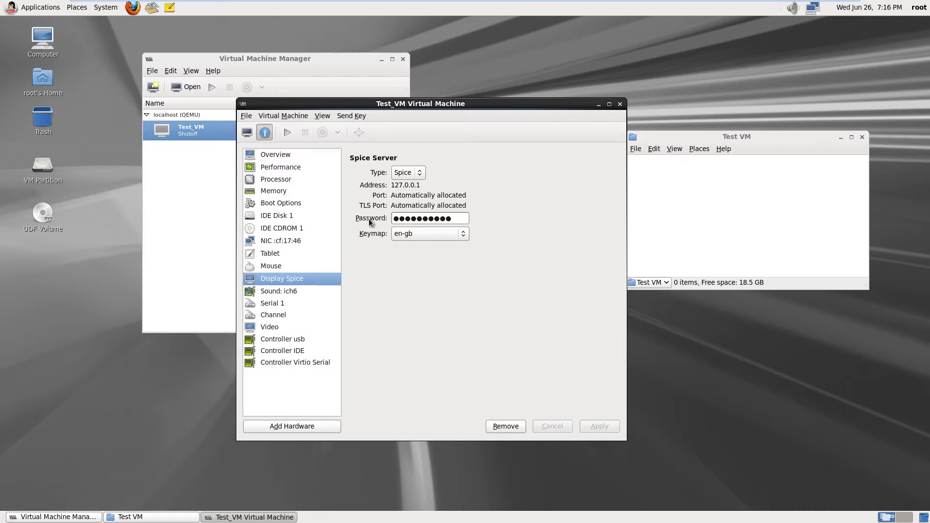
Run Test_VM in its graphical console and enter the Spice password to reach Windows 8 Setup
left_click(247, 132)
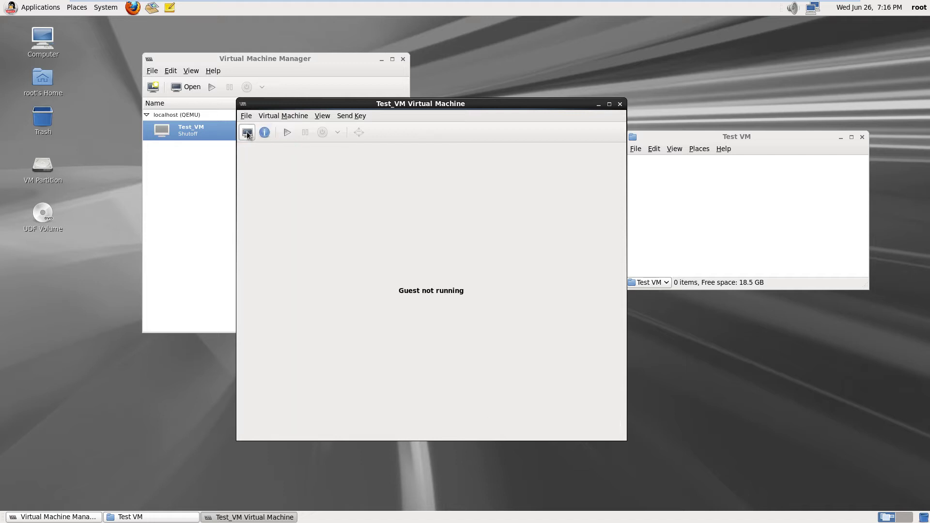
left_click(288, 133)
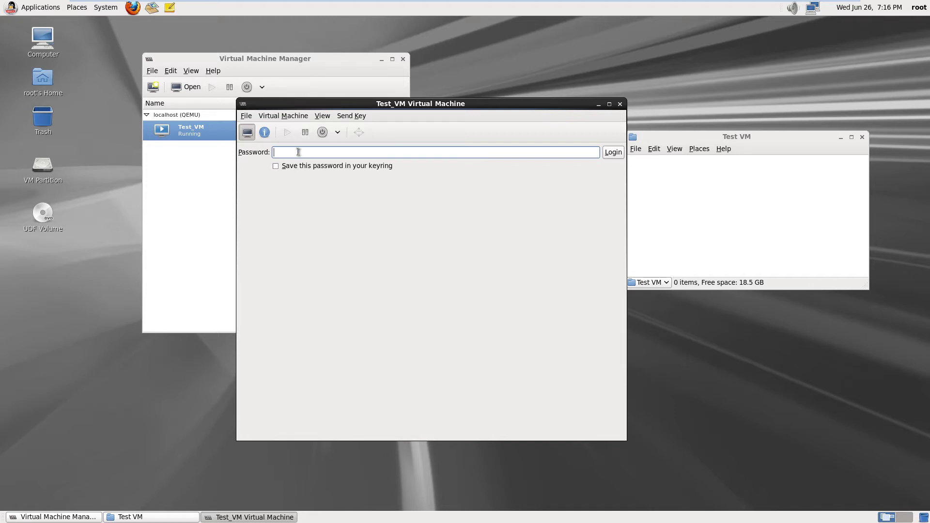
type("••••••")
key("Return")
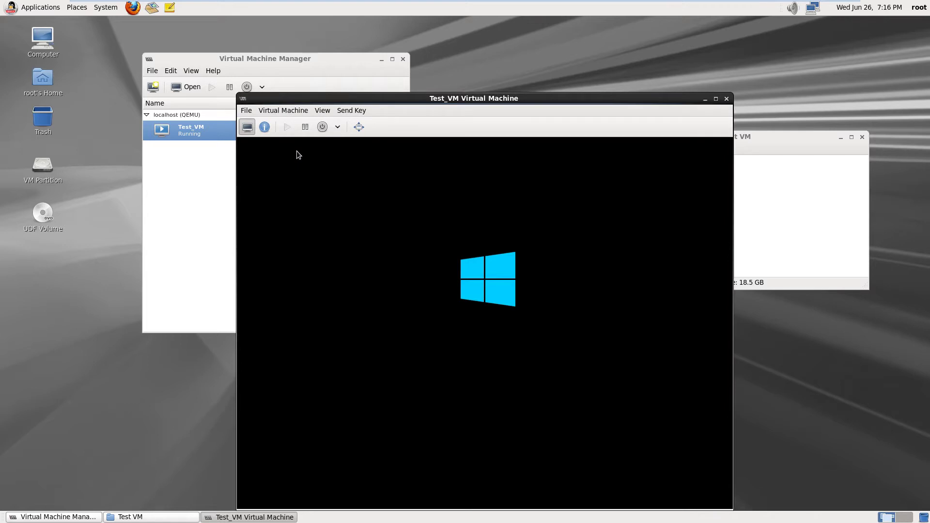
left_click_drag(467, 101, 444, 79)
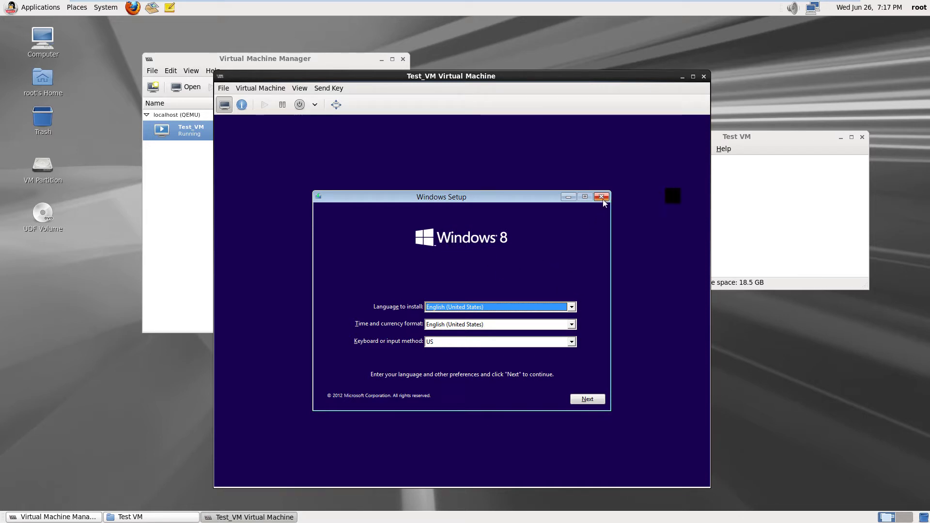
Close Windows 8 Setup inside Test_VM and confirm cancelling the installation
left_click(753, 183)
left_click(561, 113)
left_click(601, 196)
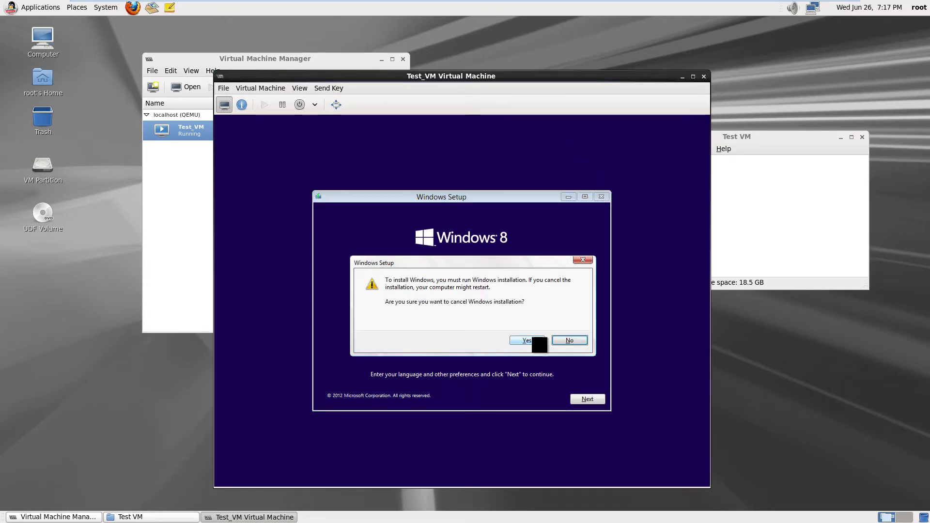
left_click(533, 339)
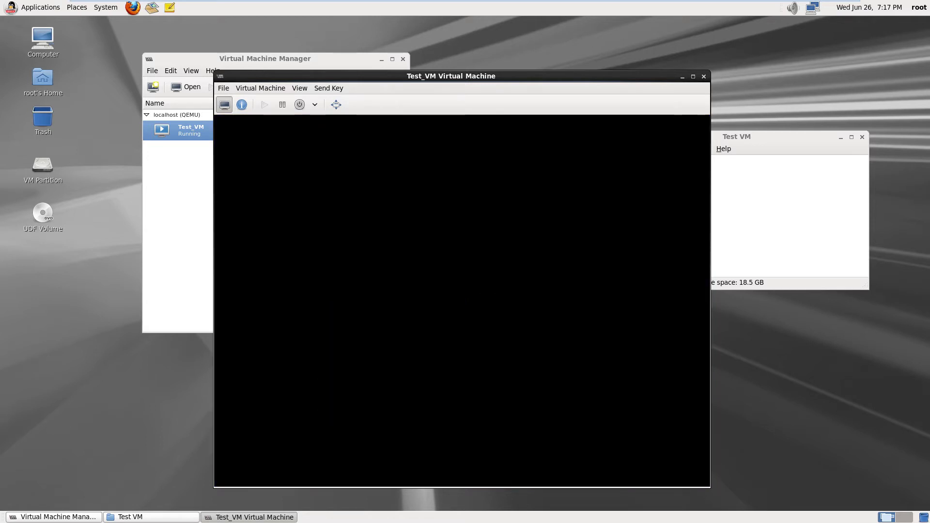
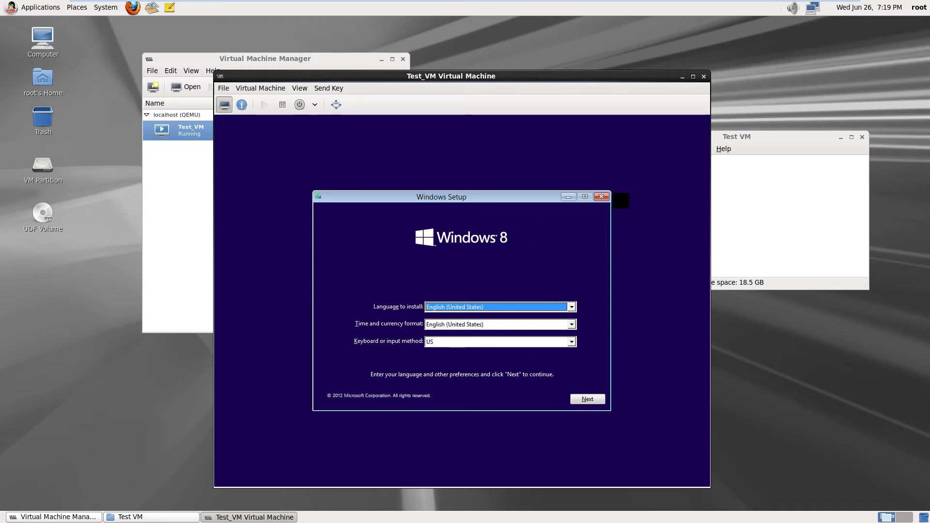
Cancel the Windows 8 installation and request a normal power-off of Test_VM
left_click(601, 197)
left_click(532, 341)
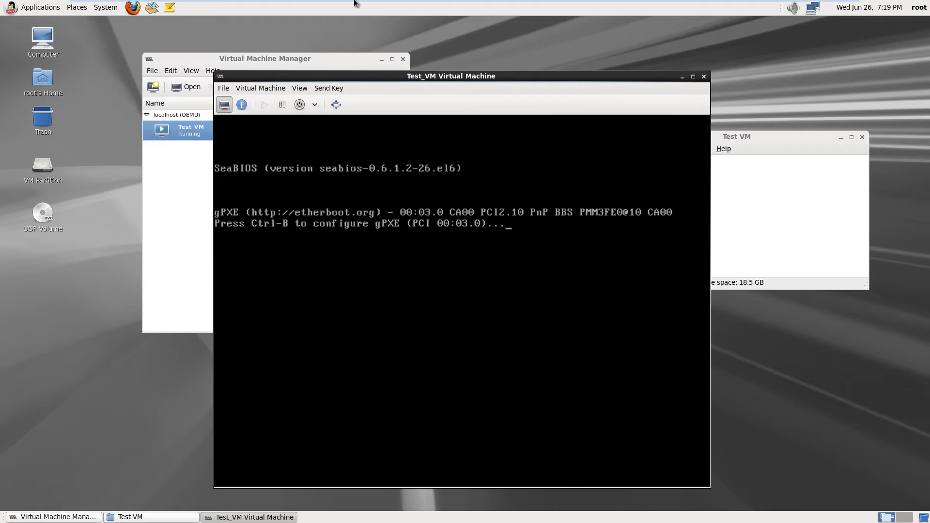
left_click(300, 105)
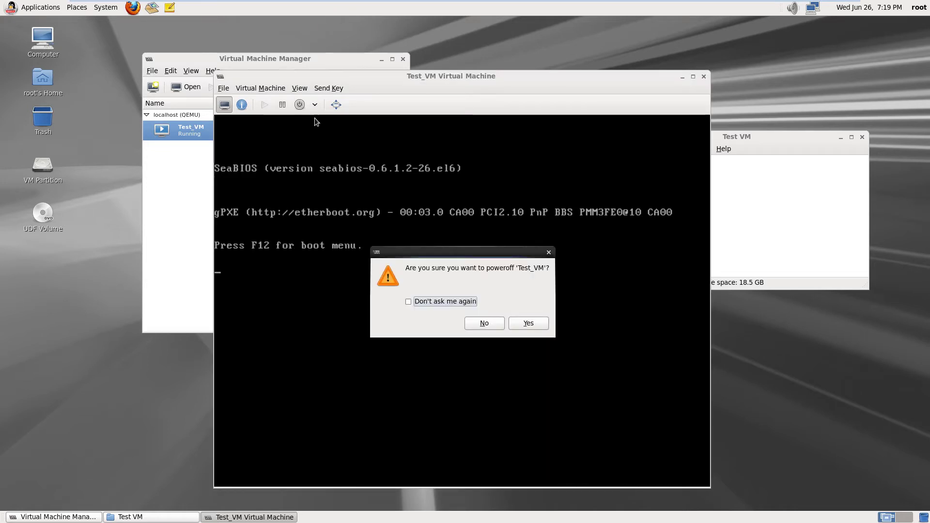
left_click(528, 322)
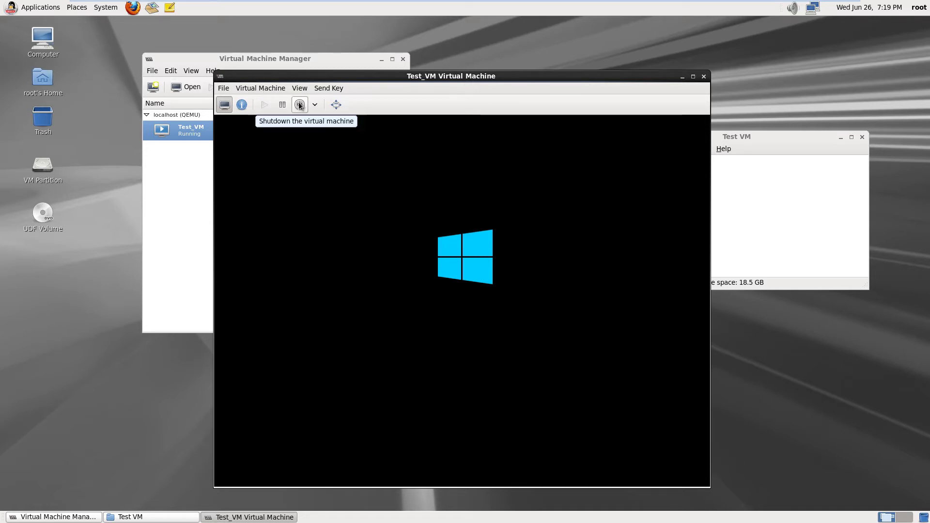
Force Test_VM off from the Shutdown options so it shows Shutoff
left_click(315, 104)
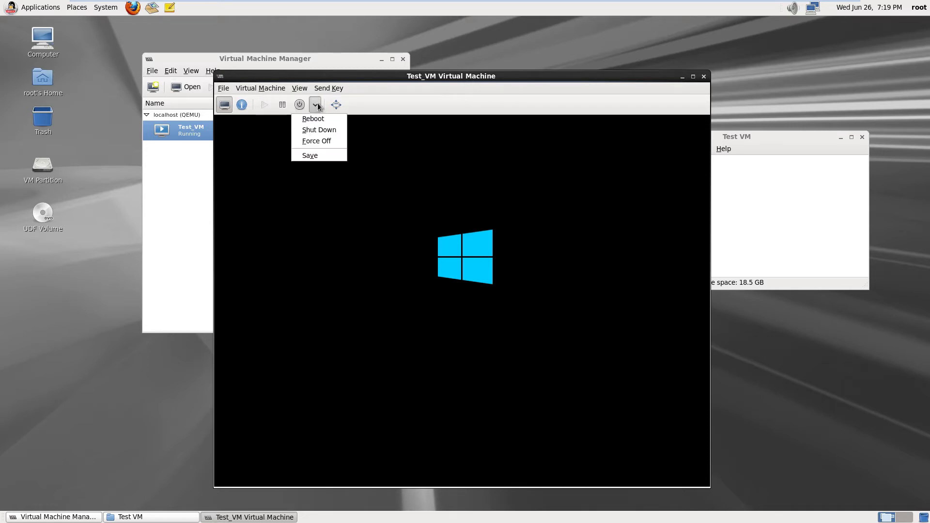
left_click(310, 141)
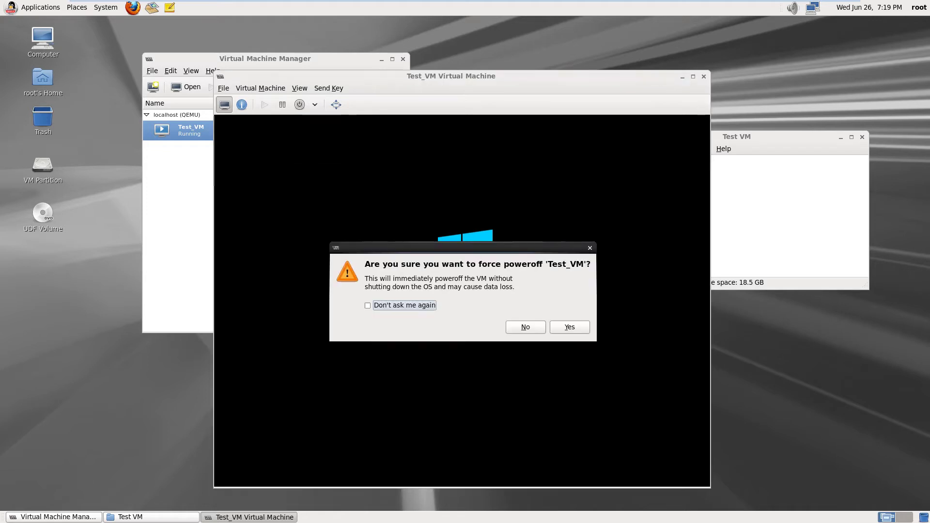
left_click(576, 329)
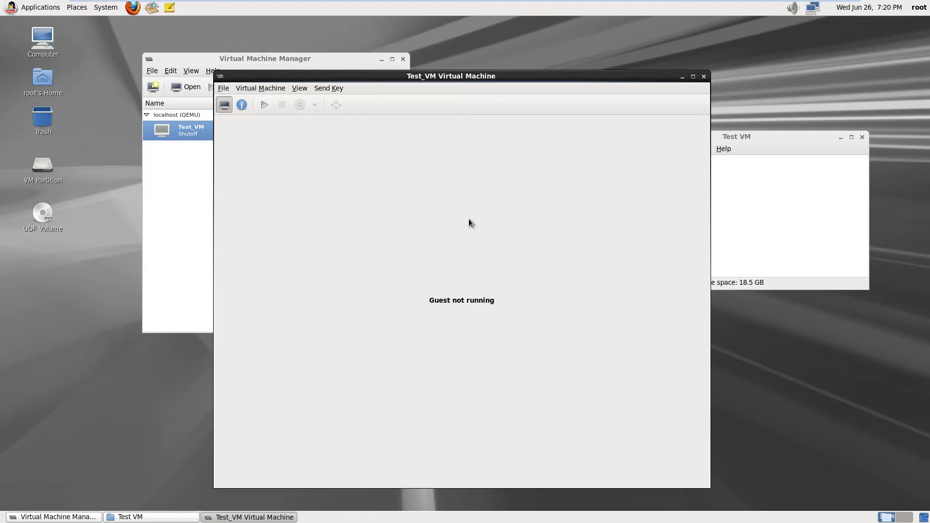
Remove IDE Disk 1 (Test_VM.img) from Test_VM's hardware details
left_click(245, 110)
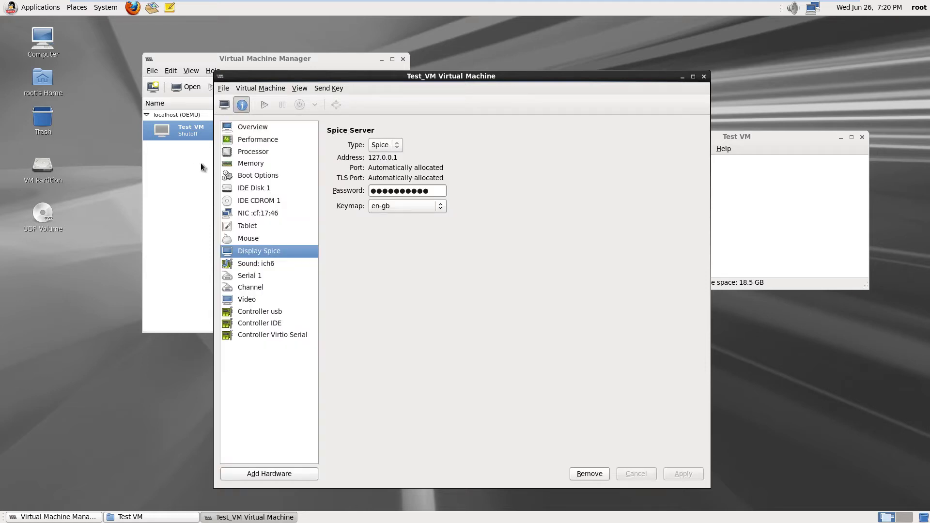
left_click(268, 190)
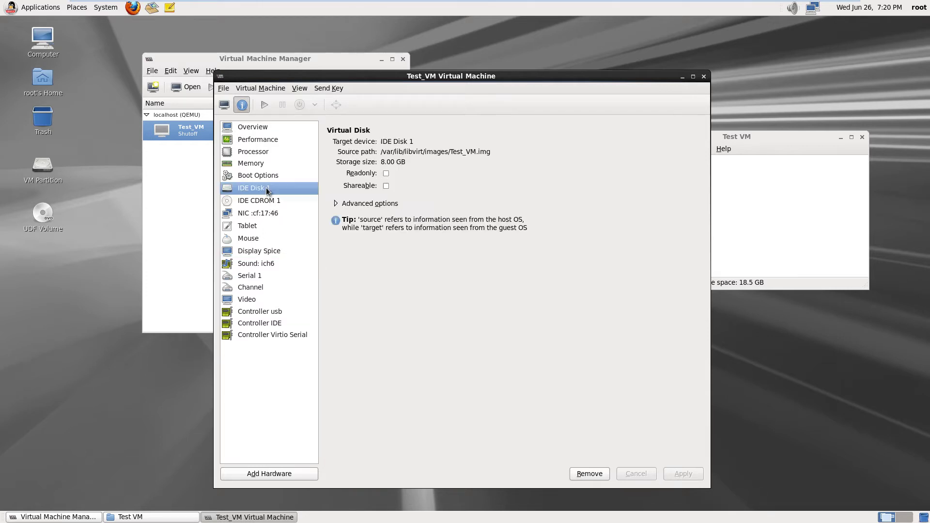
left_click(594, 473)
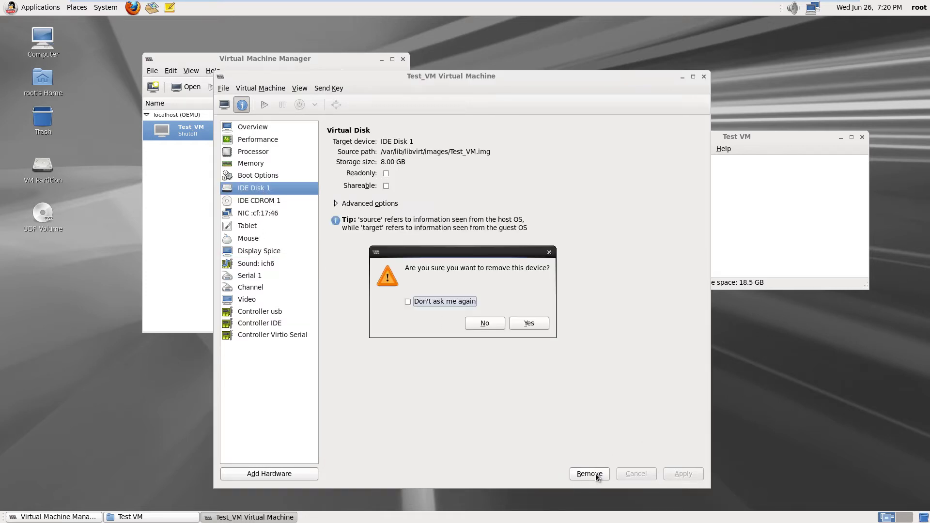
left_click(529, 323)
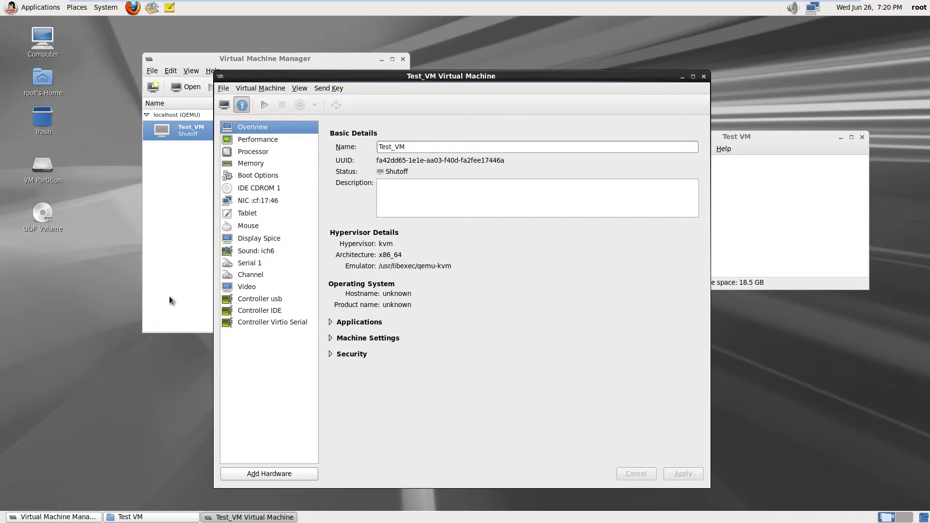
Browse from Computer into the root filesystem and the var folder, closing parent windows
left_click(35, 44)
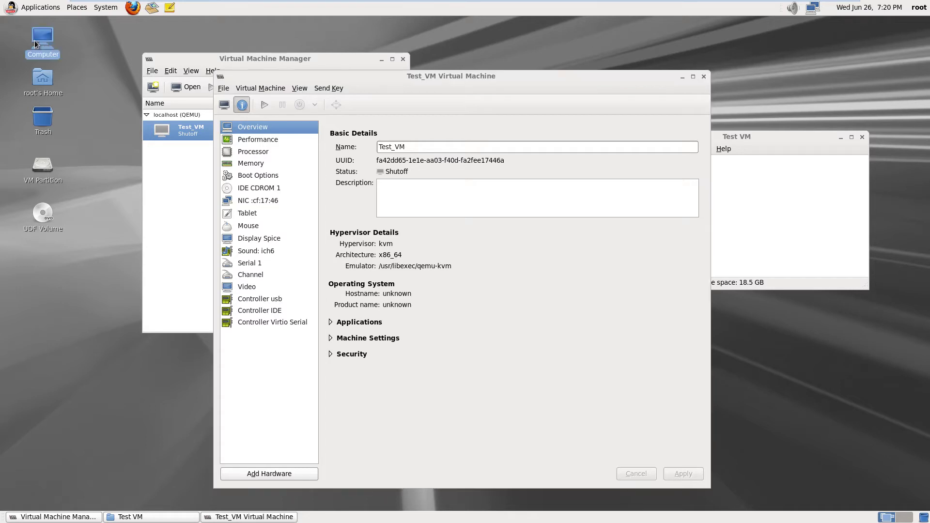
double_click(35, 44)
double_click(226, 206)
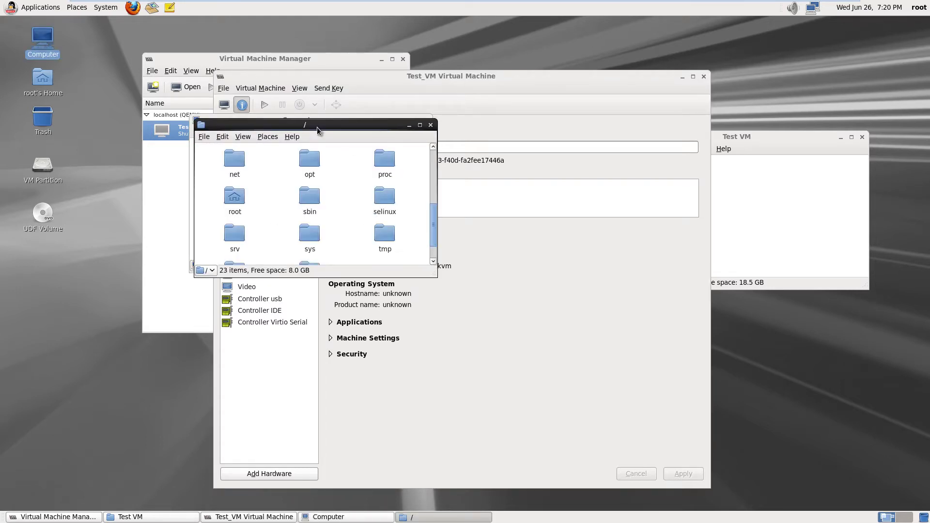
left_click_drag(316, 127, 357, 233)
left_click(426, 121)
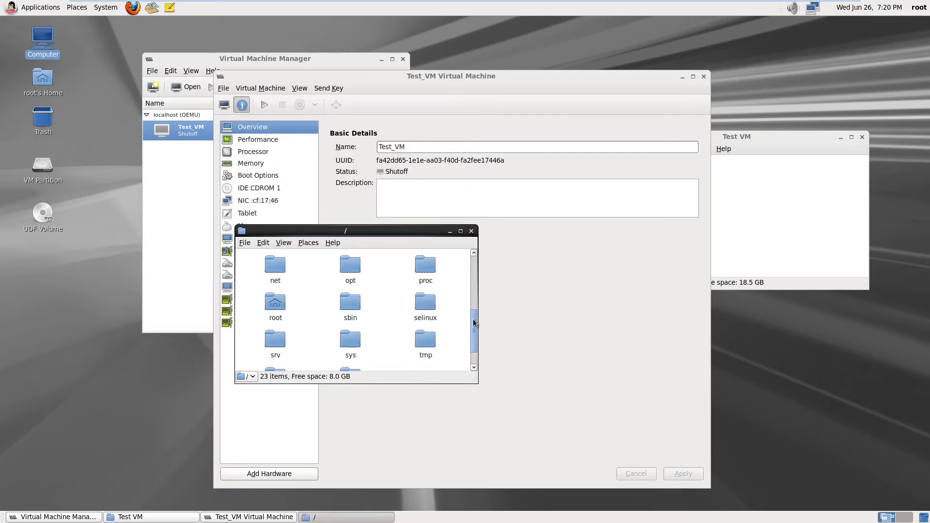
left_click_drag(472, 319, 472, 336)
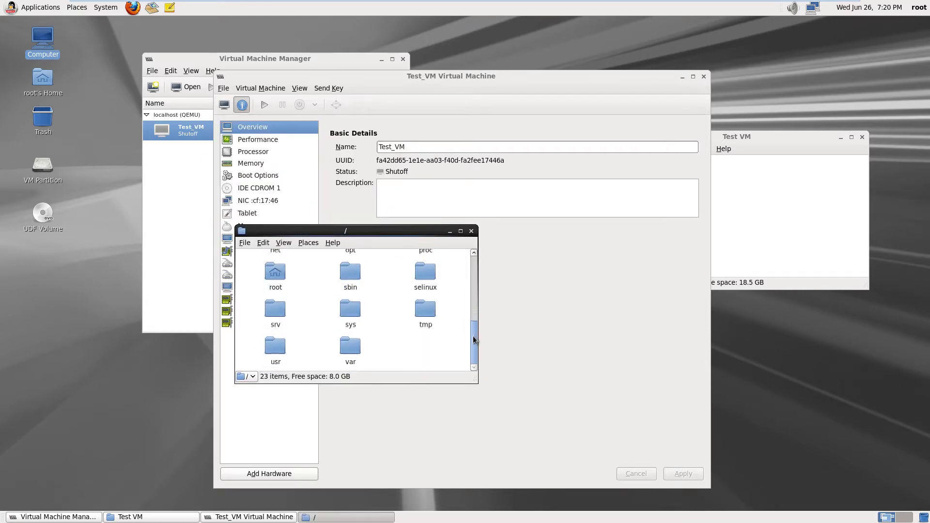
double_click(350, 346)
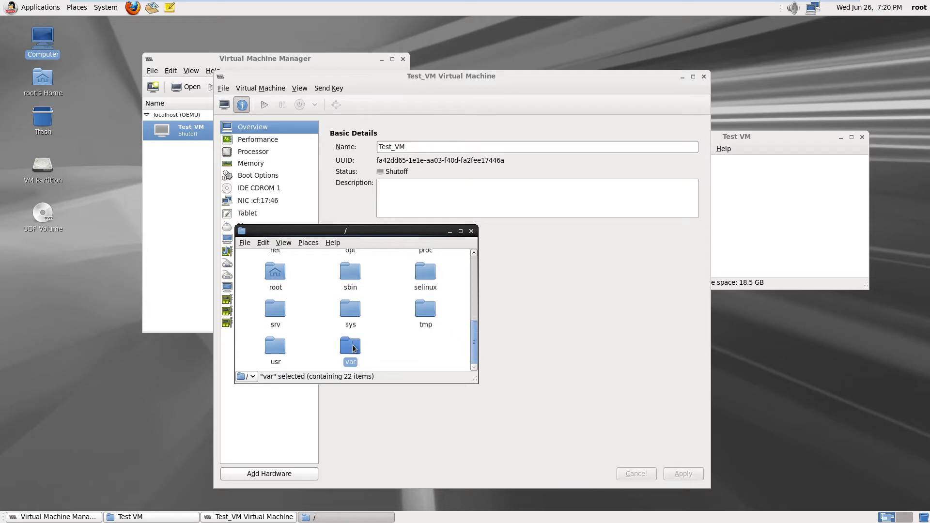
left_click(471, 231)
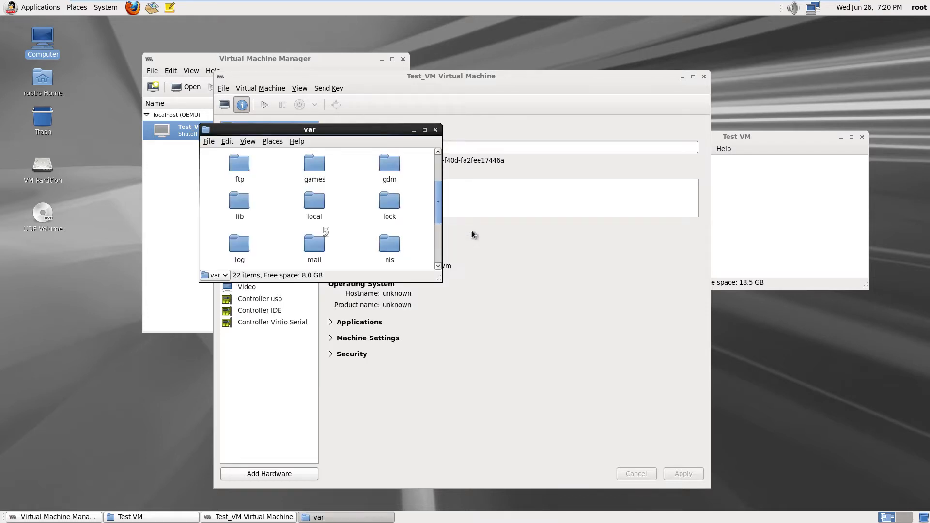
Go through lib > libvirt > images and drag Test_VM.img into the Test VM folder
double_click(235, 206)
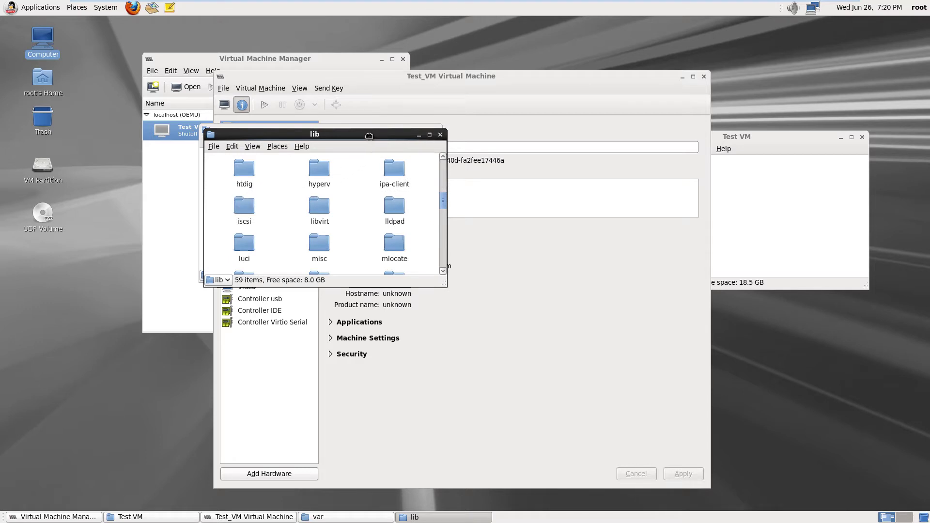
left_click_drag(369, 136, 378, 157)
left_click(436, 128)
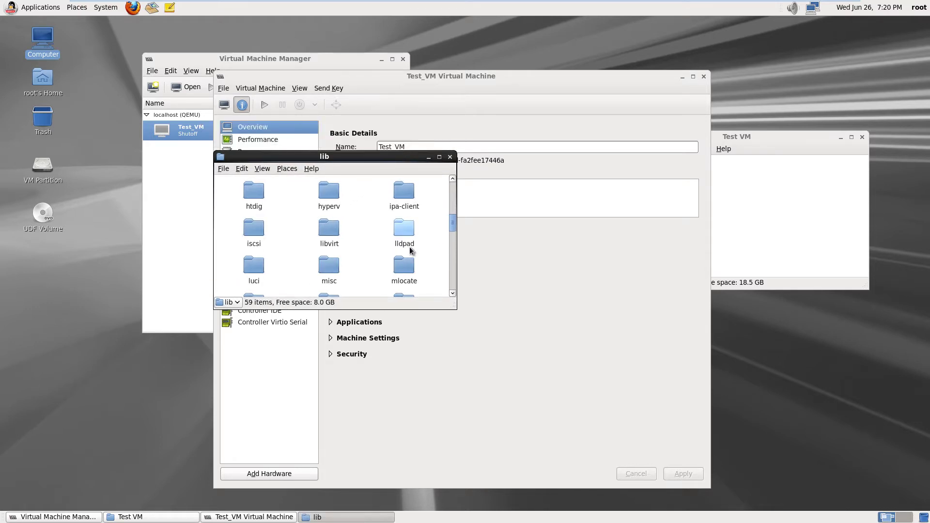
double_click(330, 230)
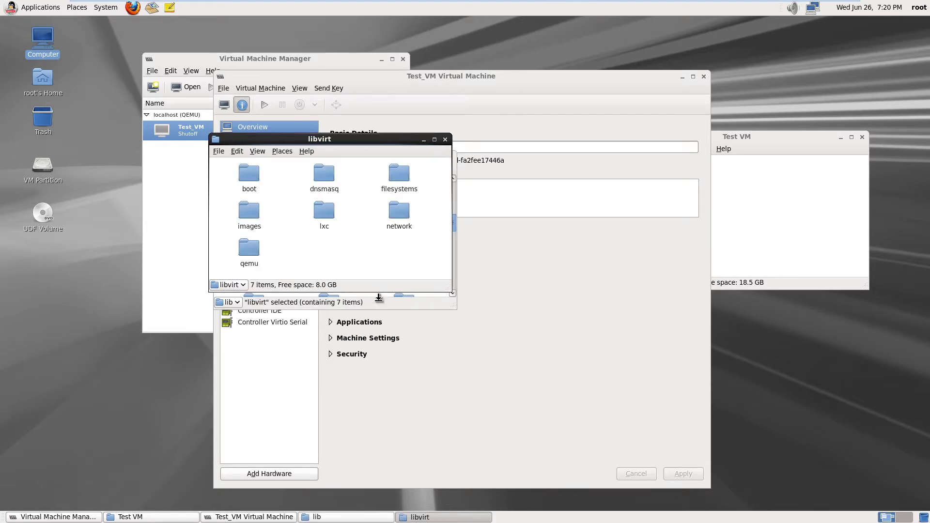
left_click(405, 305)
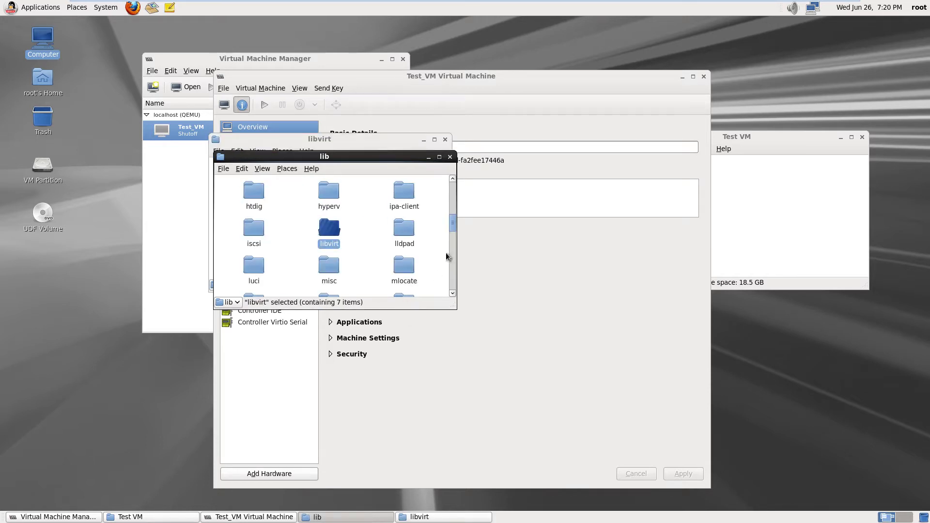
left_click(452, 160)
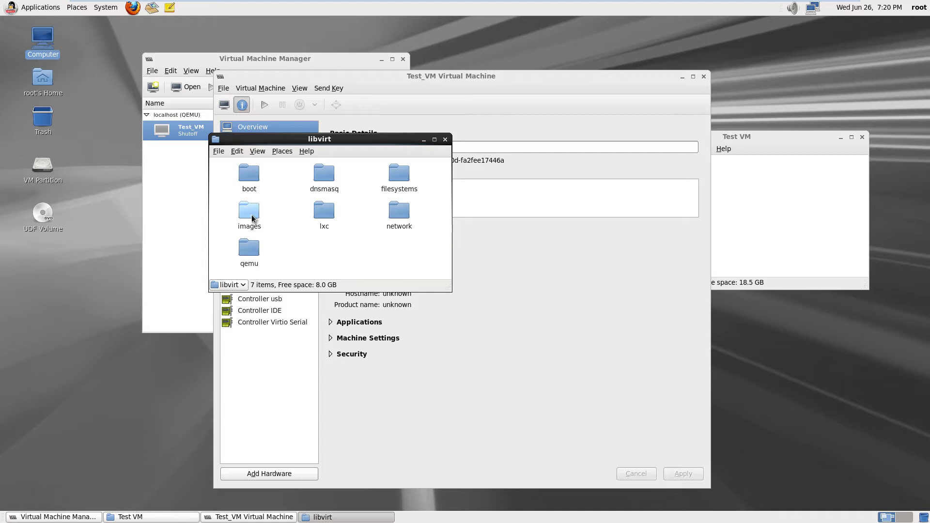
double_click(252, 218)
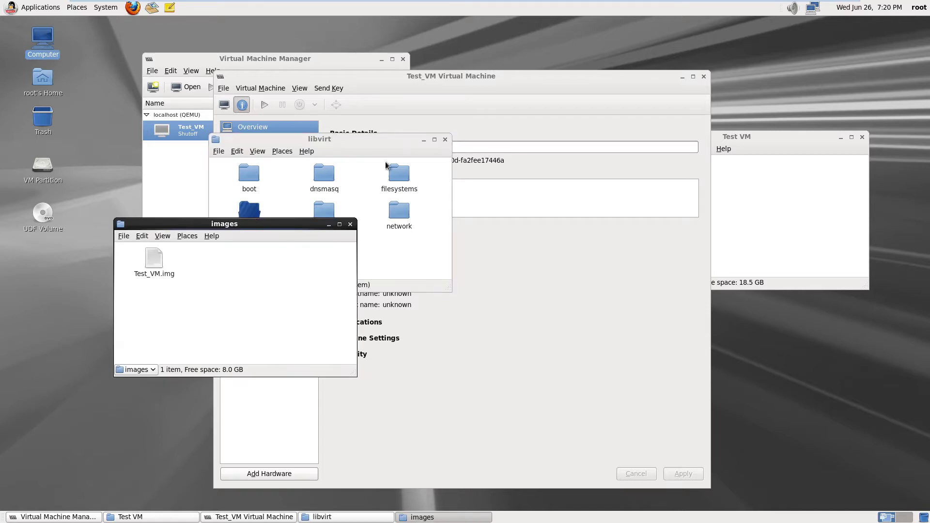
left_click(445, 139)
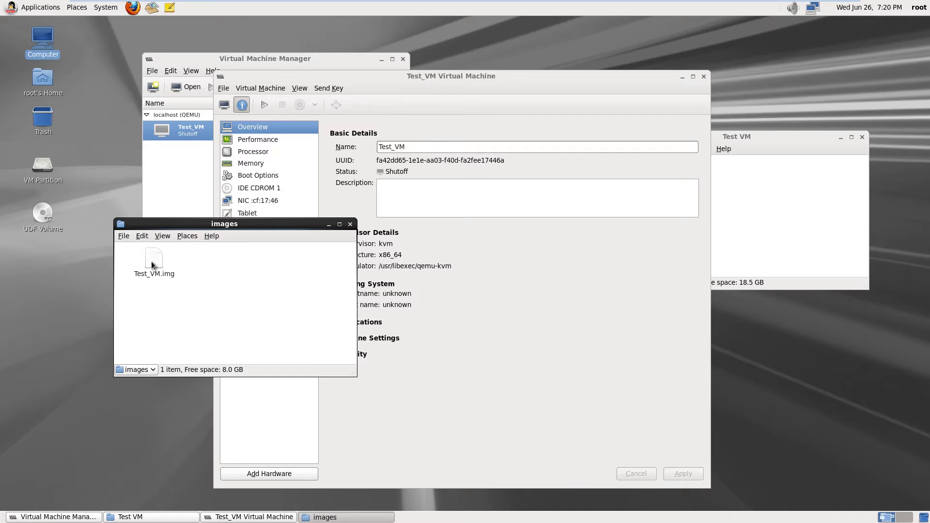
left_click_drag(152, 264, 774, 220)
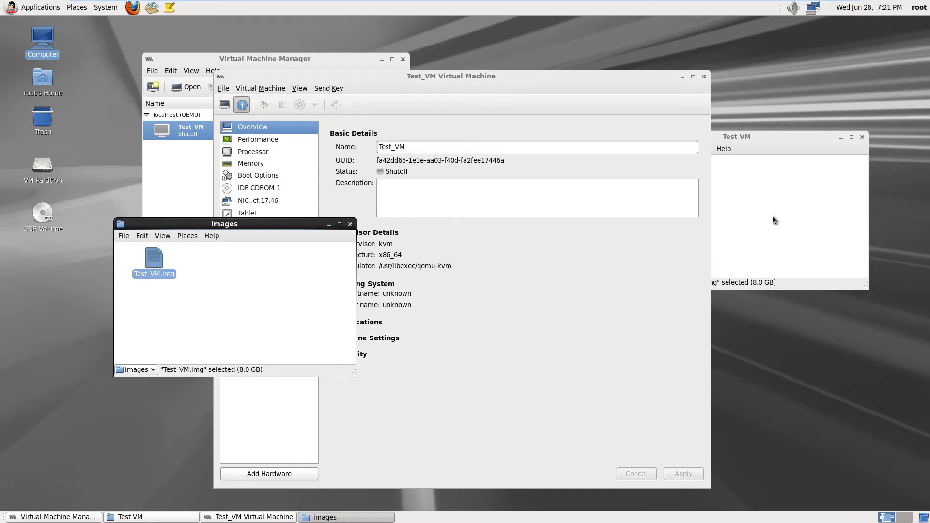
Delete the original Test_VM.img from the libvirt images folder
left_click(772, 216)
left_click(150, 271)
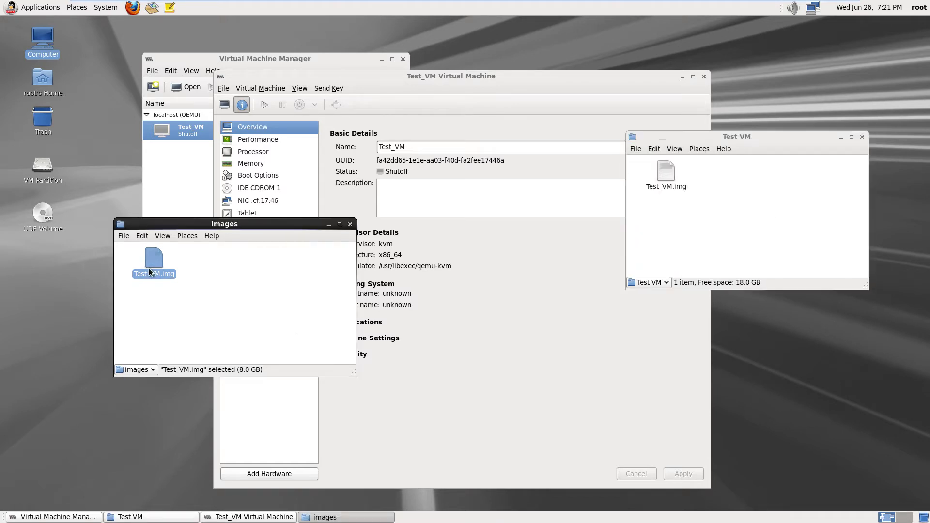
key("Delete")
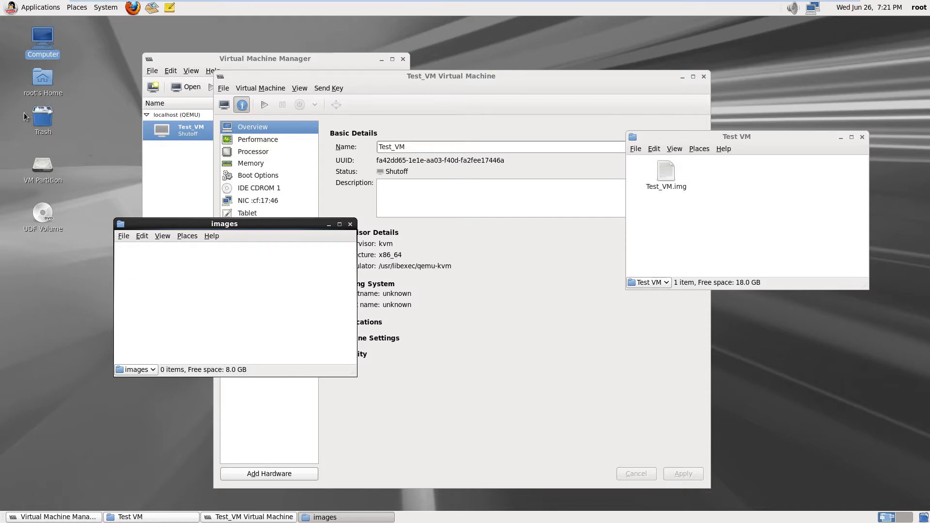
Empty the Trash permanently and close the images folder window
right_click(40, 121)
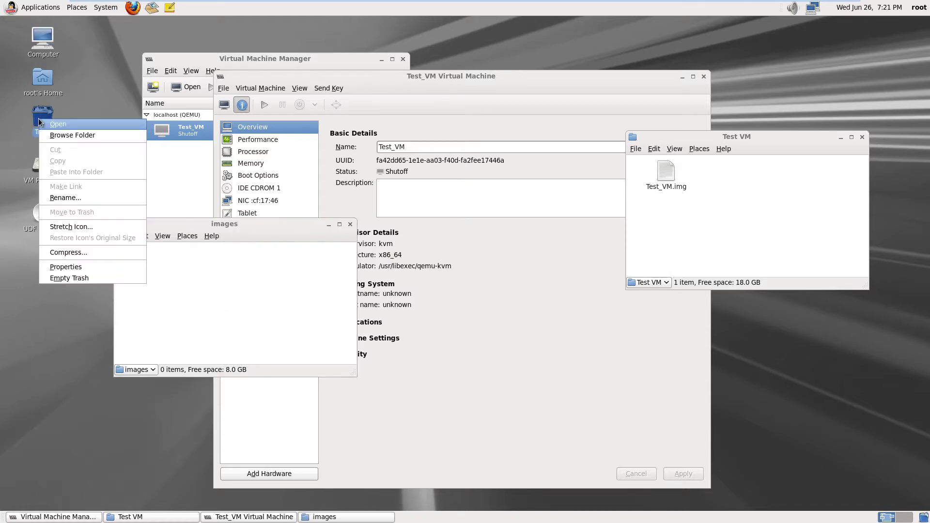
left_click(77, 279)
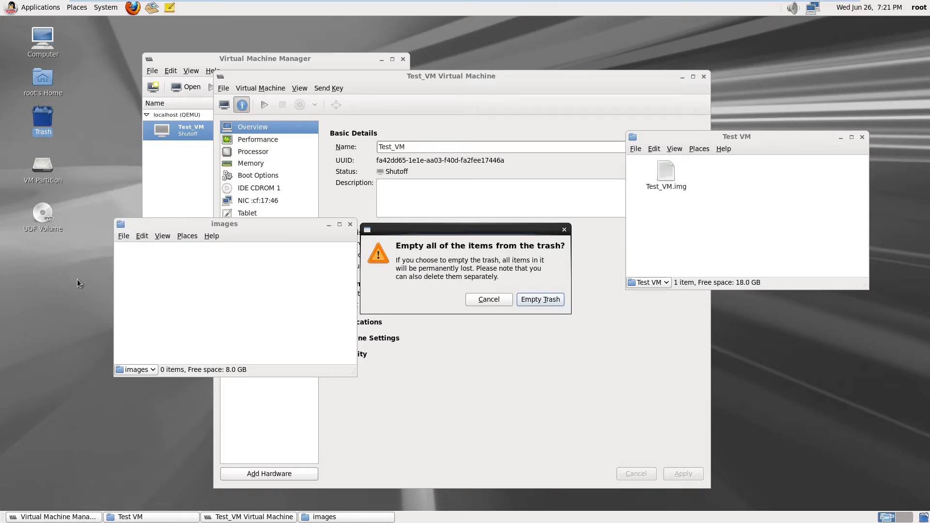
left_click(535, 301)
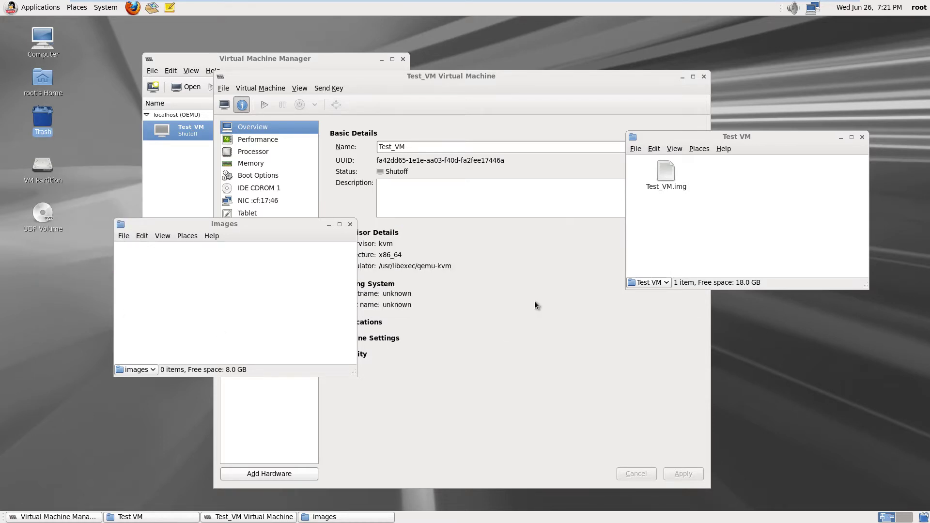
left_click(350, 225)
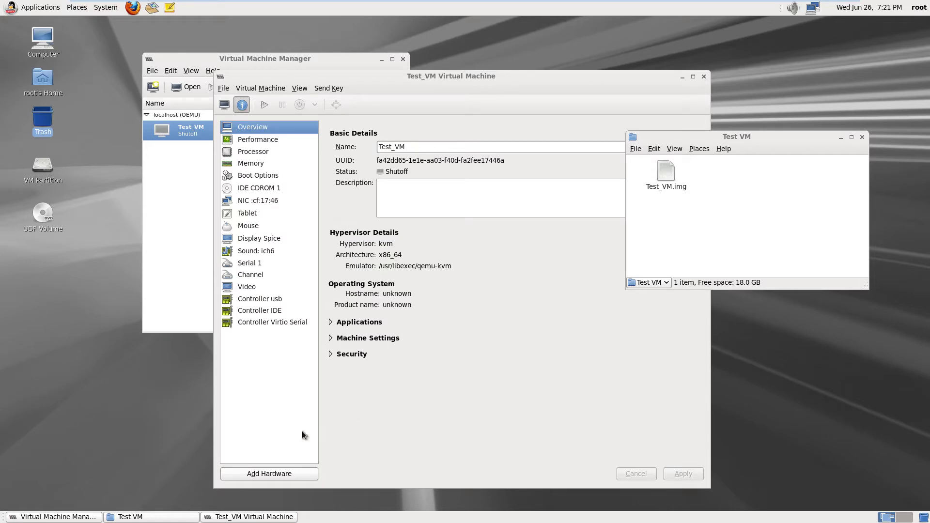
Add existing storage /media/VM Partition/Test VM/Test_VM.img to Test_VM as a disk
left_click(260, 474)
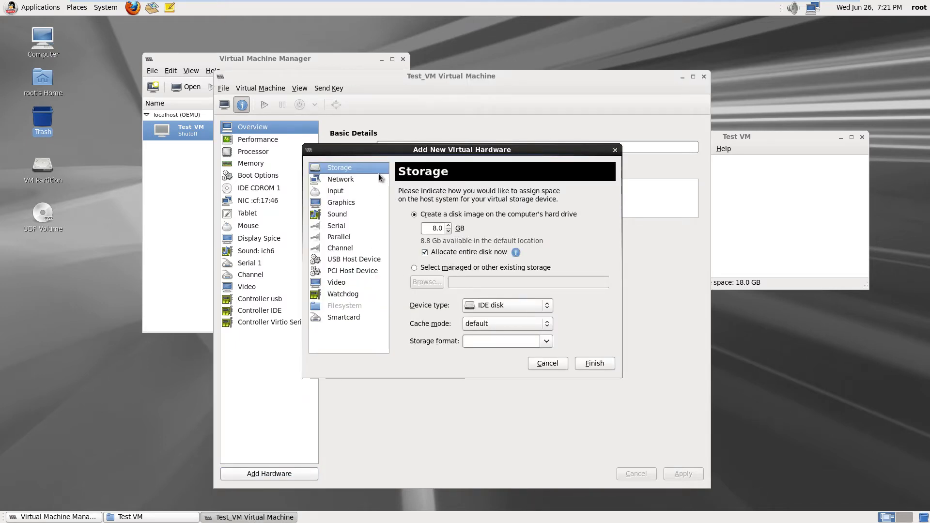
left_click(413, 267)
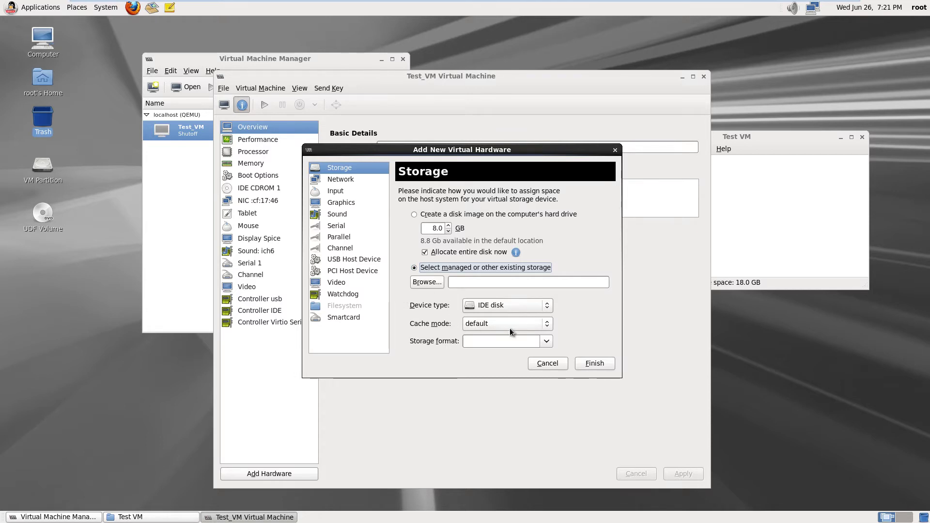
left_click(425, 282)
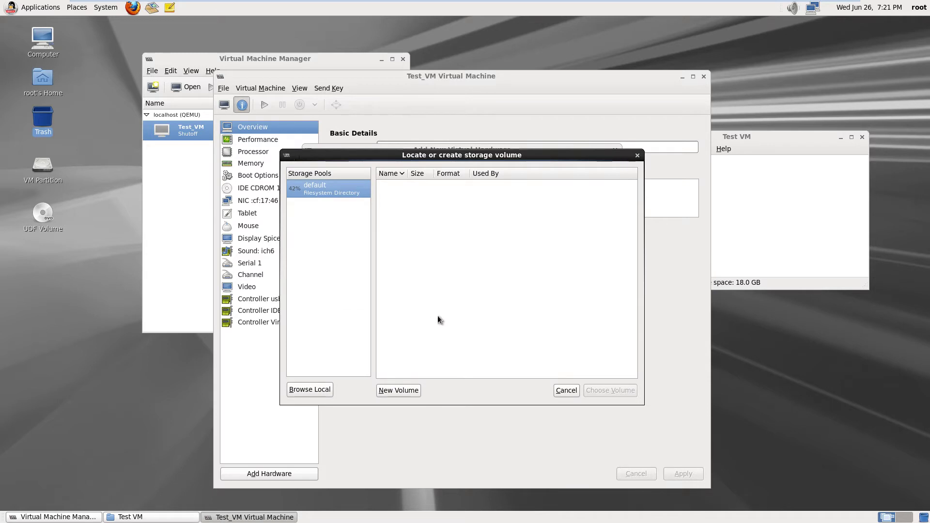
left_click(313, 390)
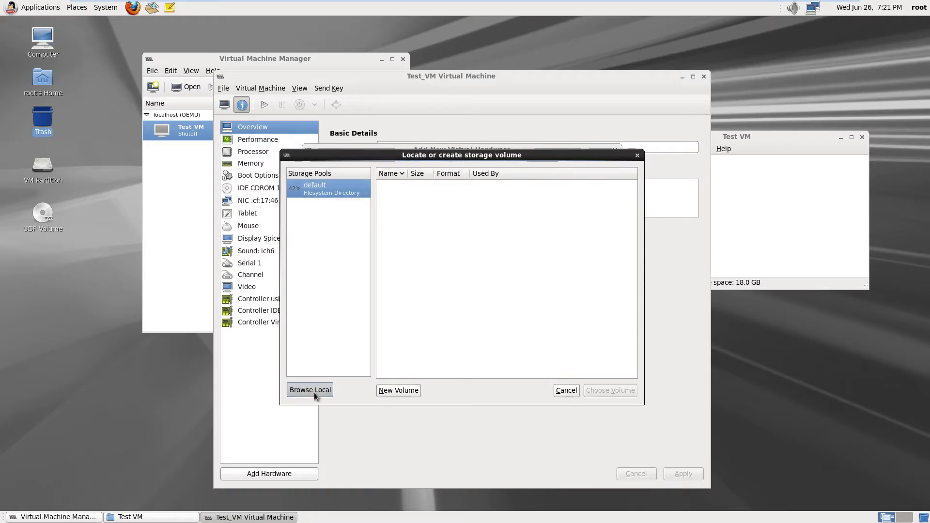
left_click(310, 322)
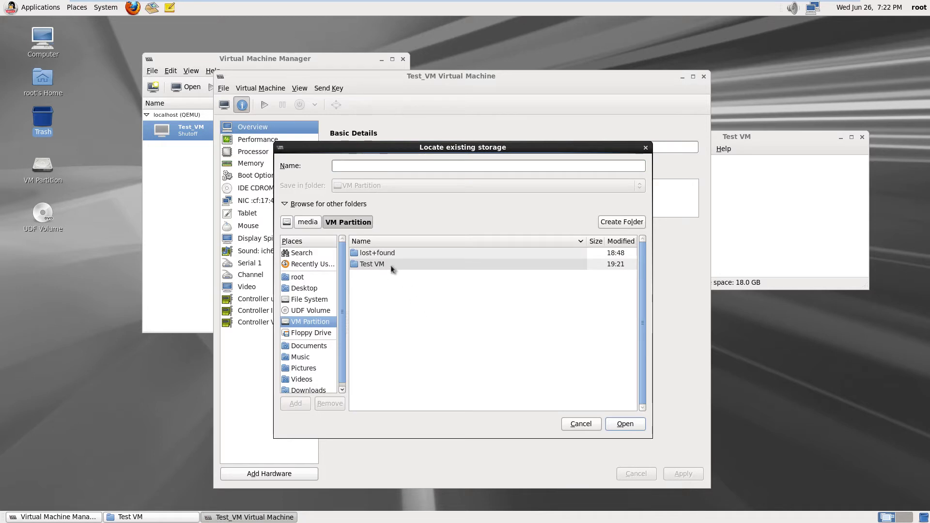
double_click(391, 266)
double_click(381, 252)
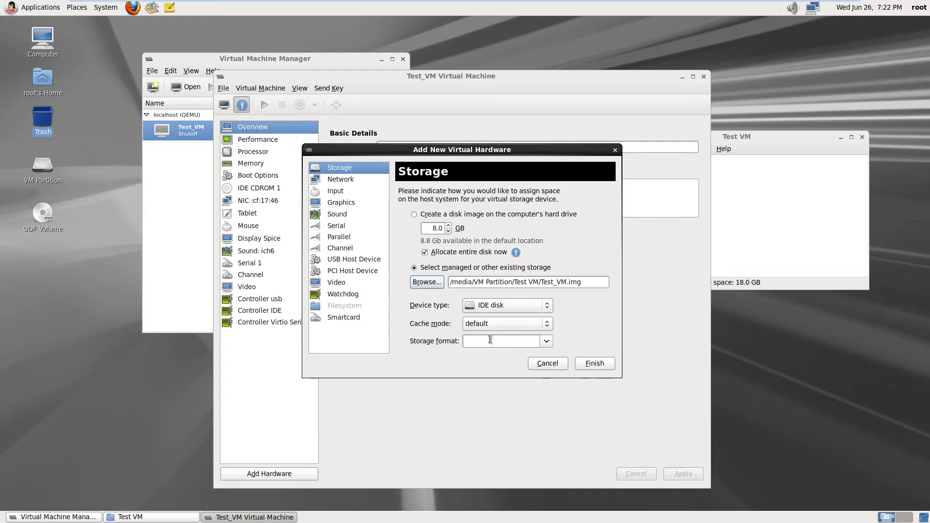
left_click(594, 363)
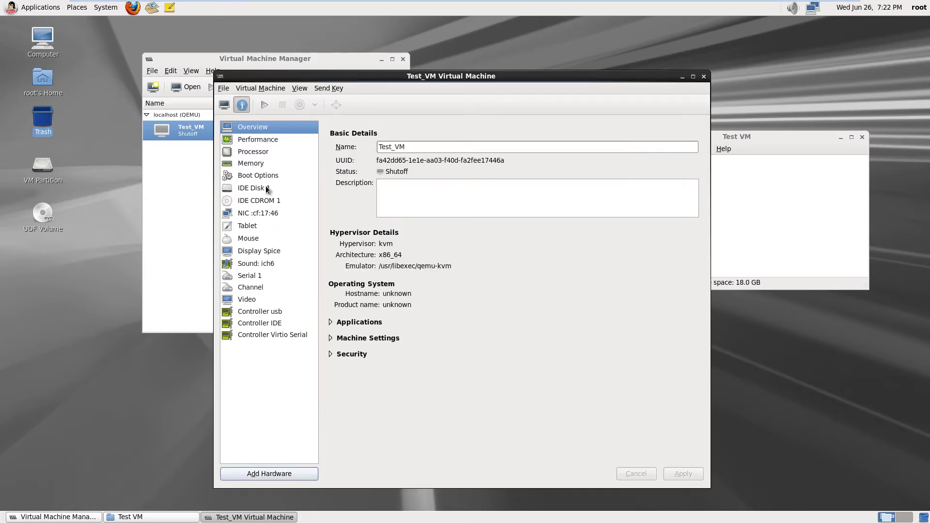
Inspect IDE Disk 1's advanced options (IDE bus, raw format, 8.00 GB) and performance settings
left_click(267, 189)
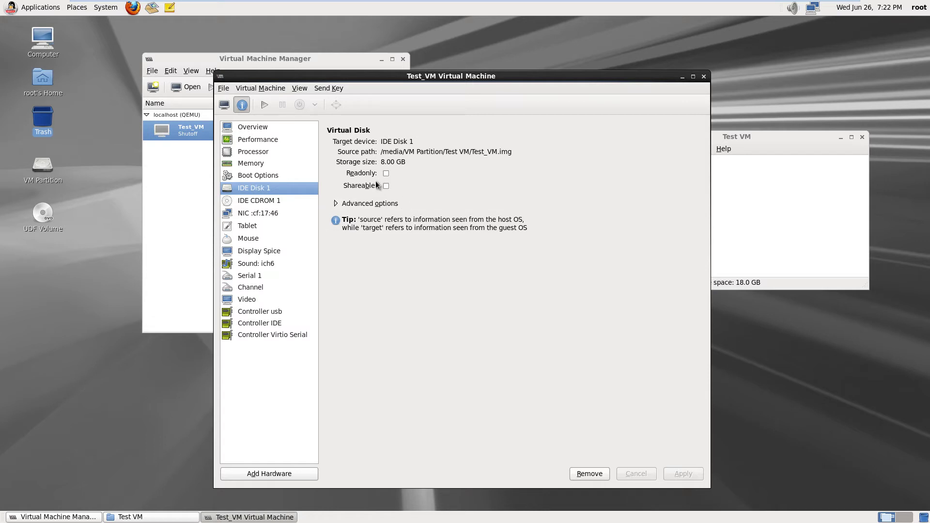
left_click(336, 205)
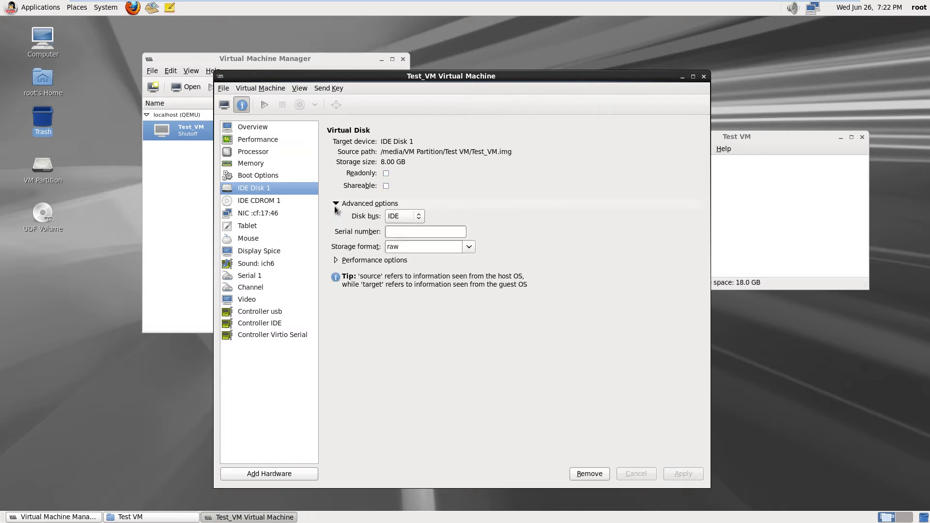
left_click(419, 217)
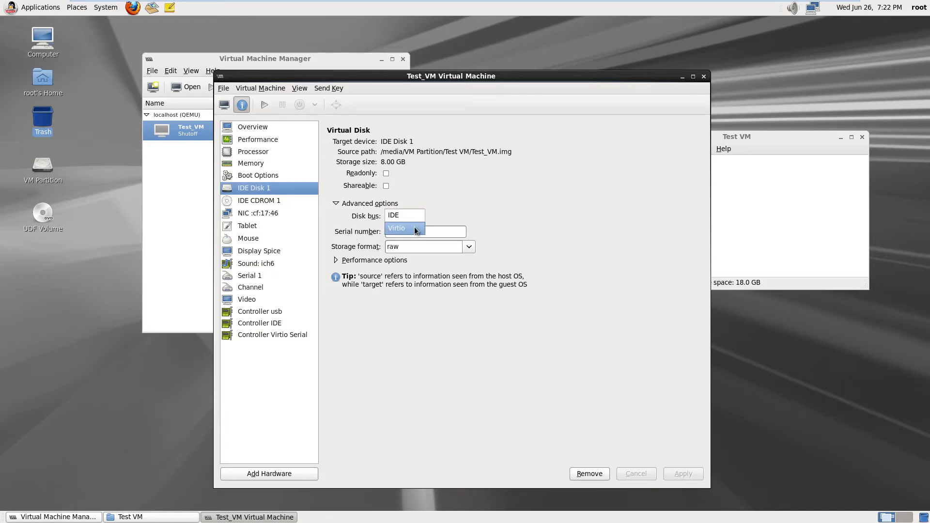
left_click(415, 229)
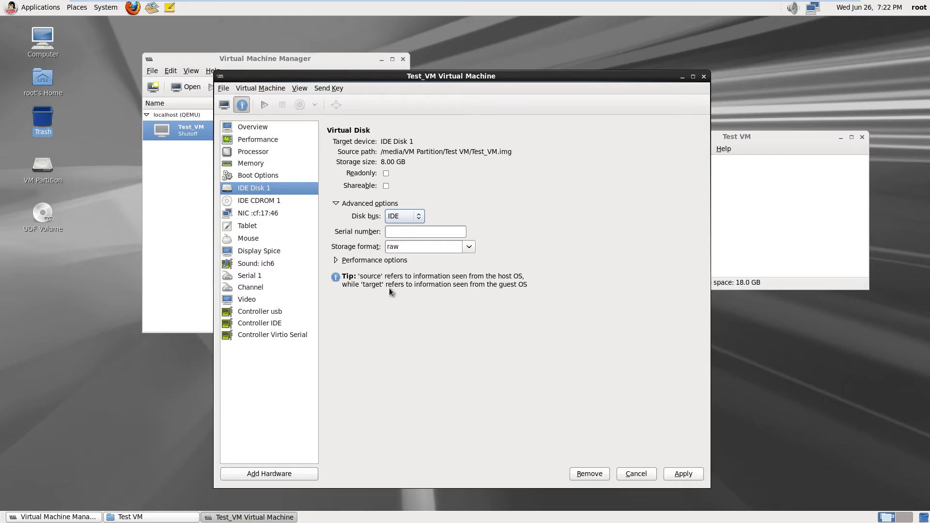
left_click(336, 260)
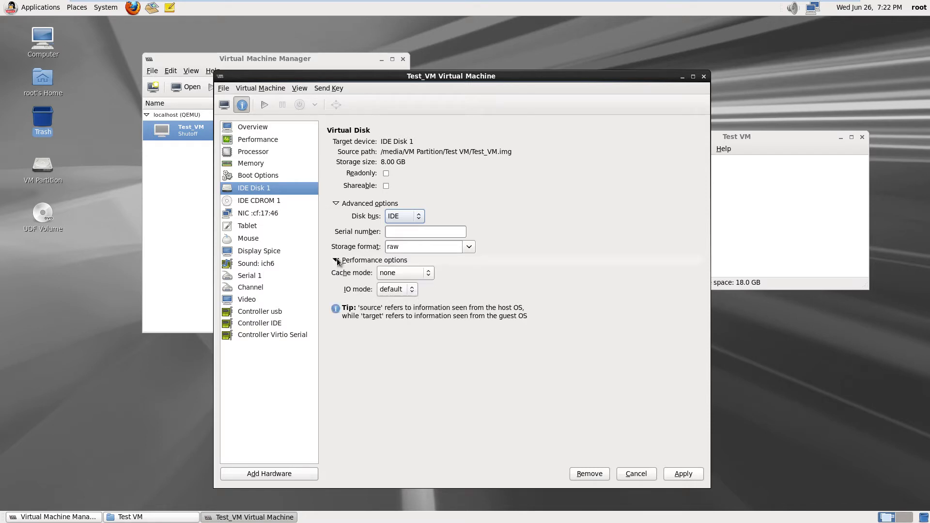
left_click(336, 260)
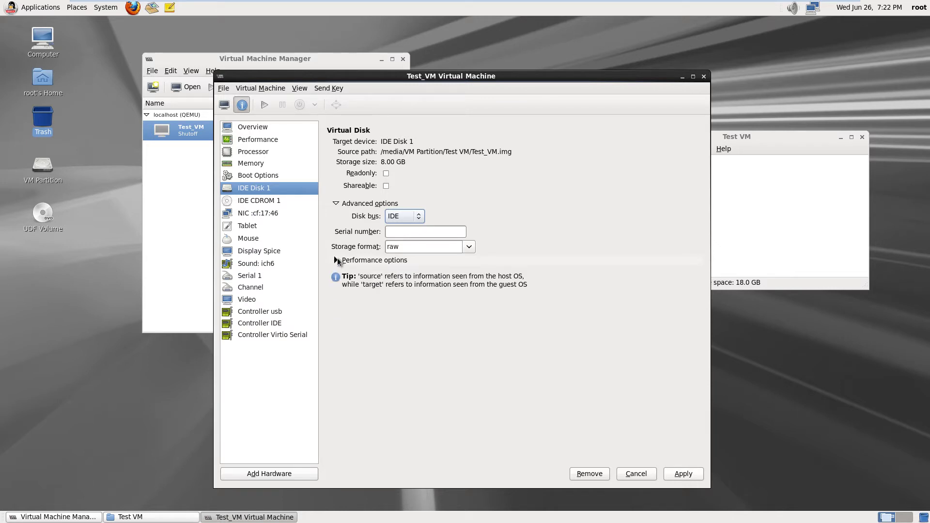
View the Open With tab of Test_VM.img's Properties (8.0 GB raw file)
left_click(764, 175)
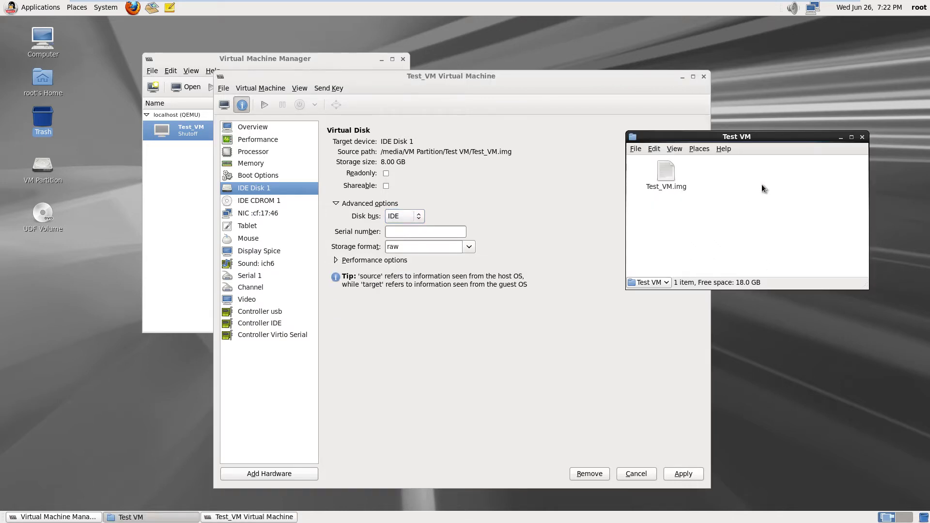
right_click(665, 179)
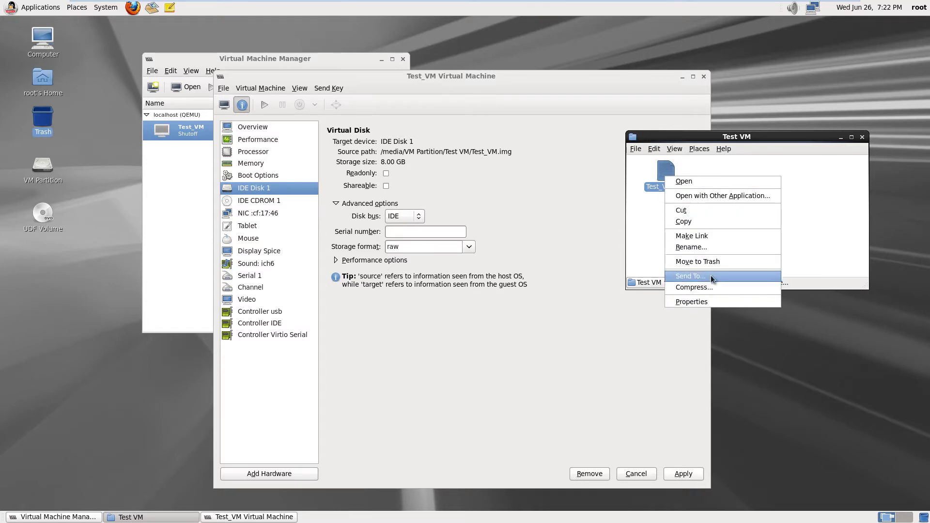
left_click(710, 302)
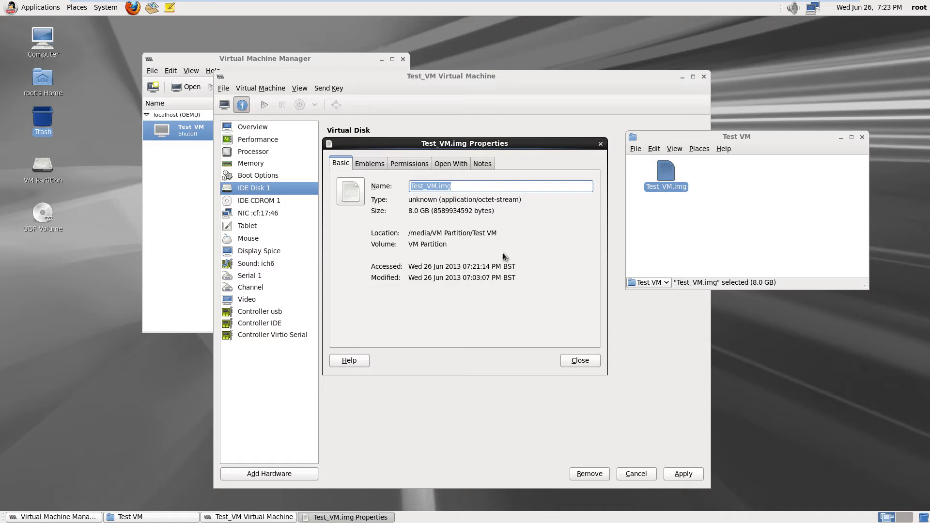
left_click(455, 163)
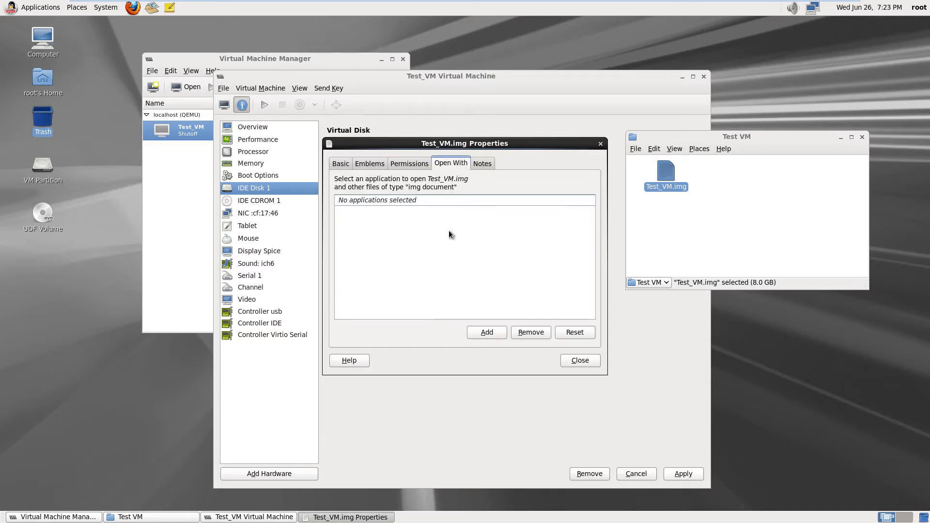
Browse the Add Application list for Test_VM.img, then cancel without adding any program
left_click(482, 335)
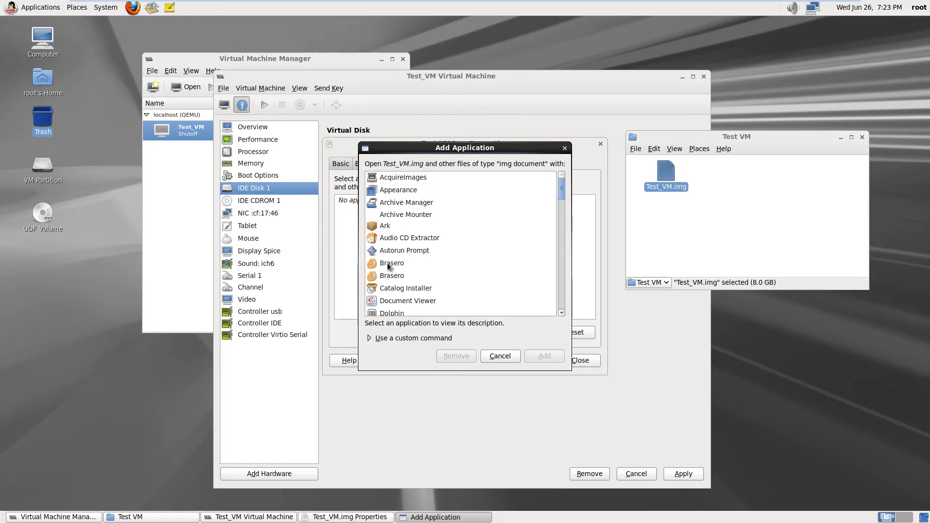
left_click(411, 288)
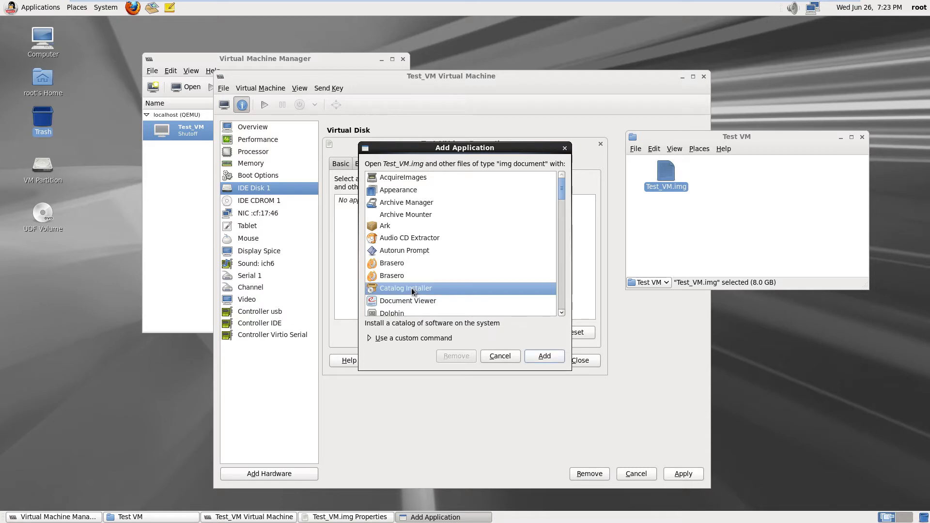
scroll(411, 288, "down", 3)
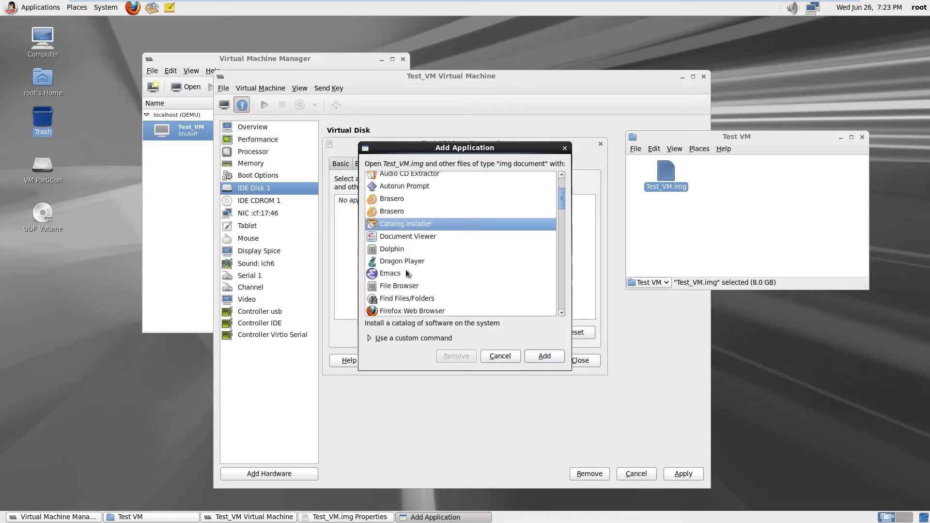
scroll(407, 273, "down", 3)
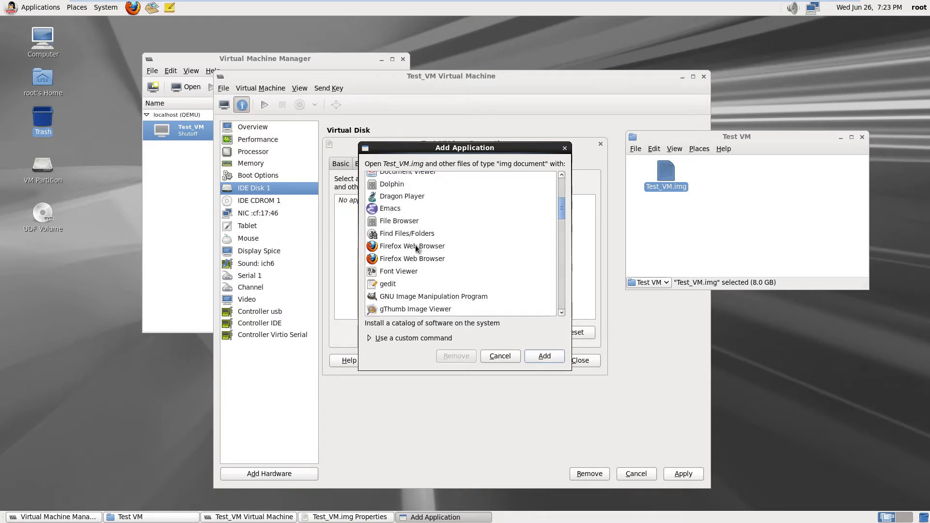
scroll(409, 270, "down", 1)
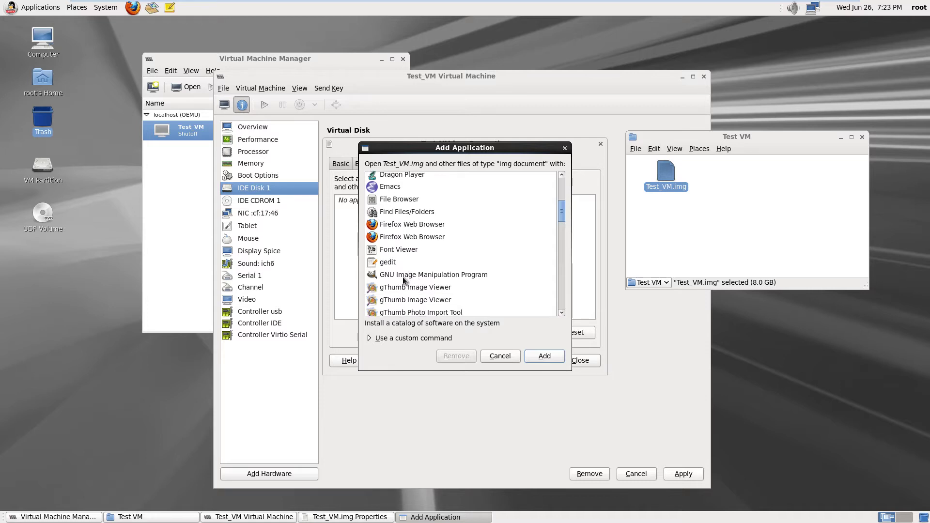
scroll(403, 277, "down", 1)
scroll(405, 273, "down", 1)
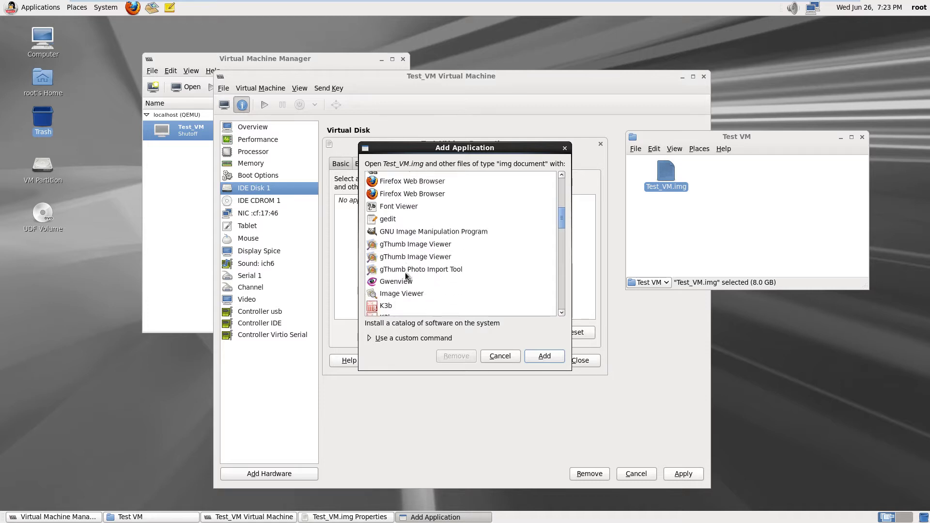
scroll(405, 272, "down", 1)
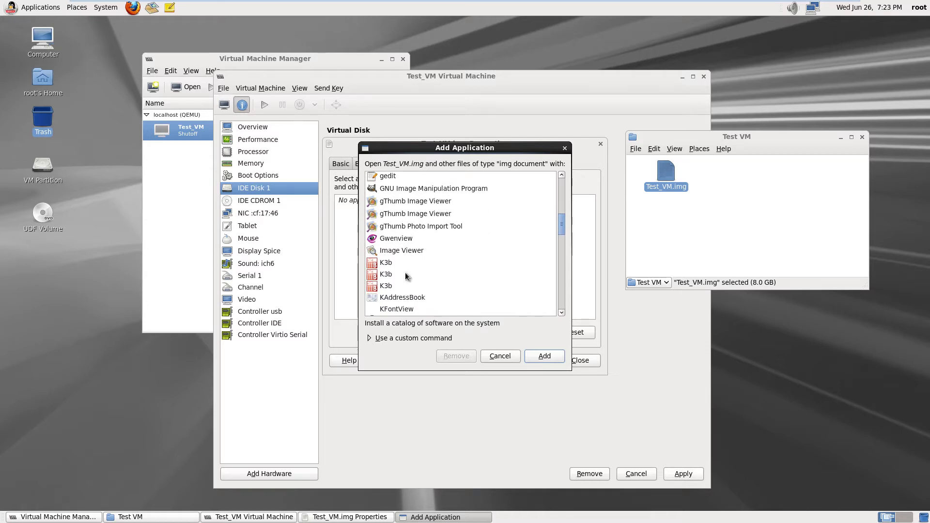
scroll(405, 272, "down", 1)
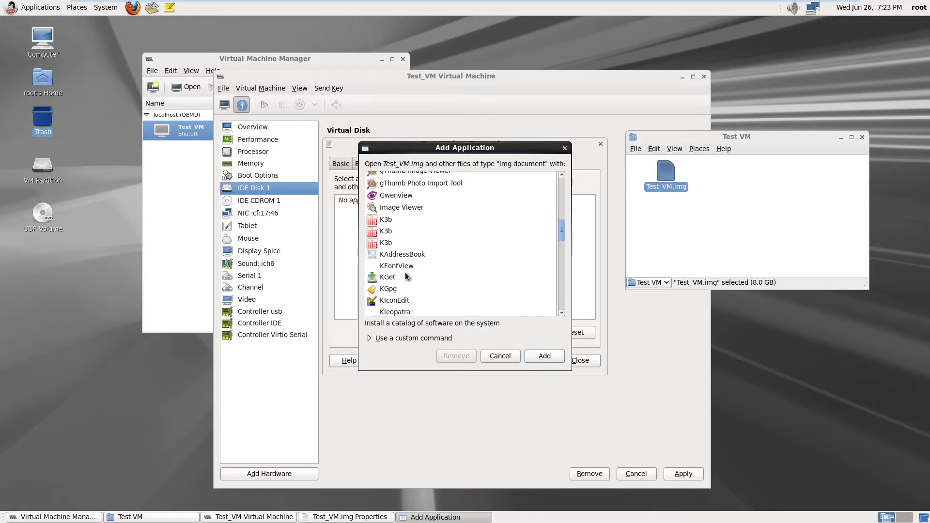
scroll(405, 272, "down", 1)
scroll(405, 273, "down", 2)
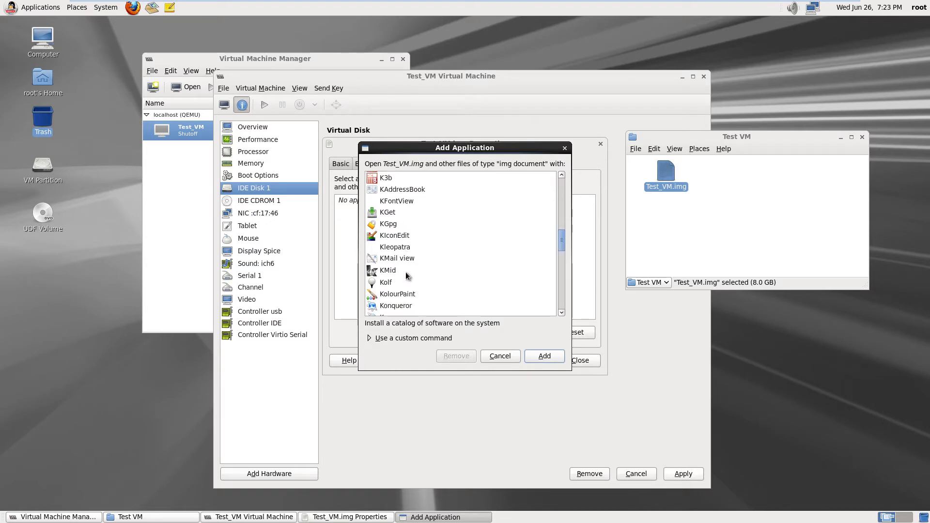
scroll(406, 274, "down", 3)
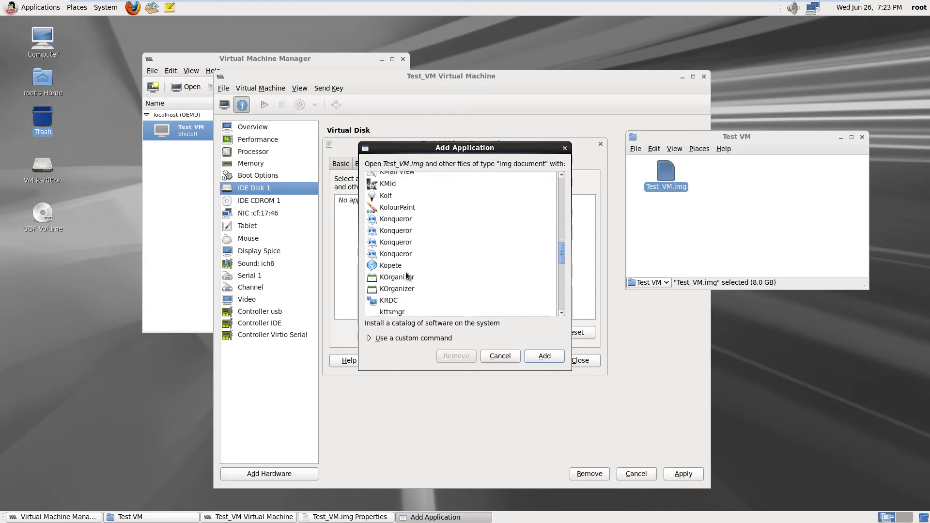
scroll(406, 275, "down", 1)
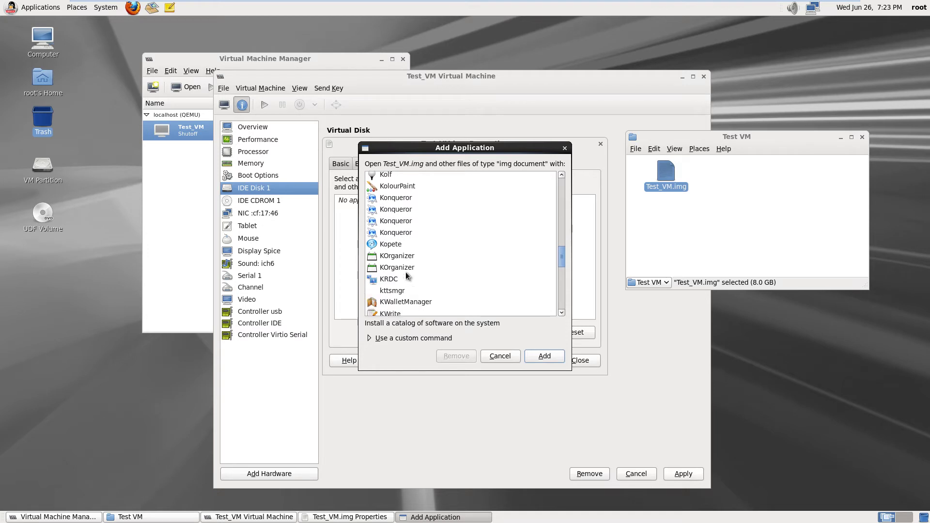
scroll(405, 271, "down", 3)
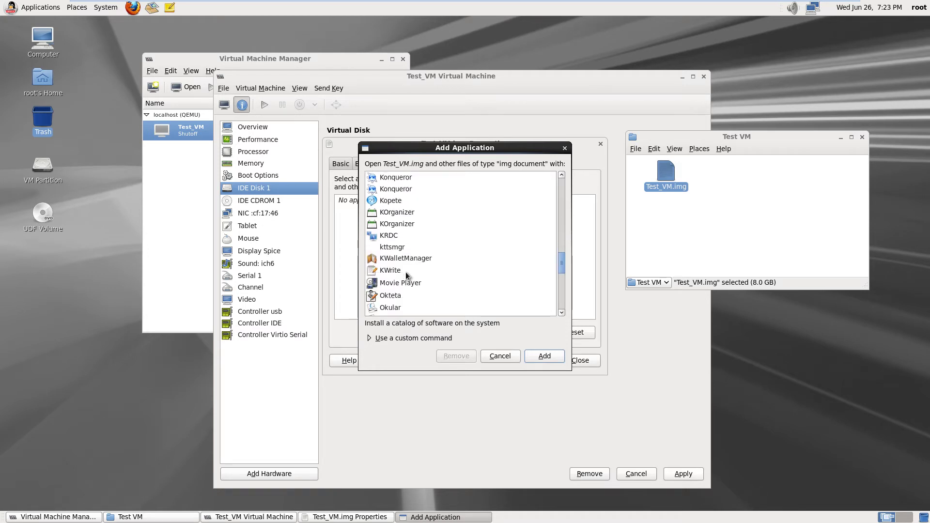
scroll(405, 272, "down", 6)
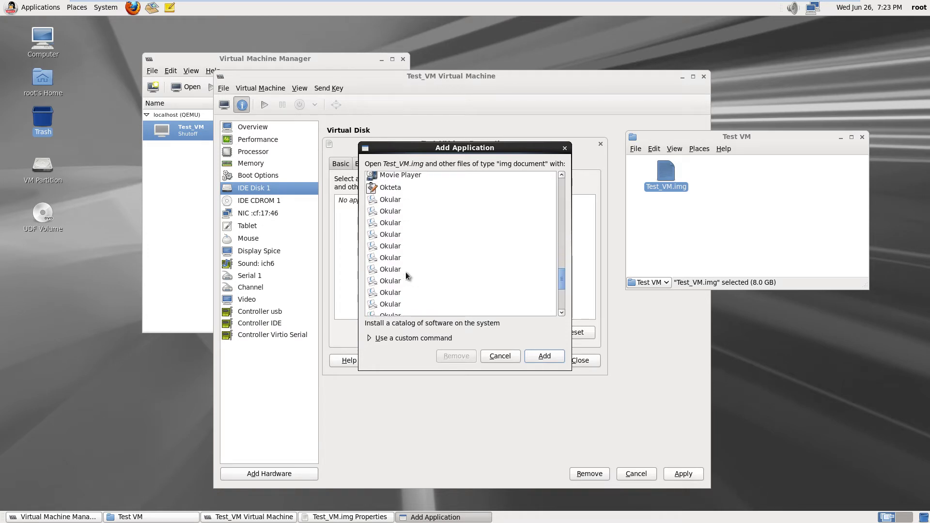
scroll(405, 271, "down", 2)
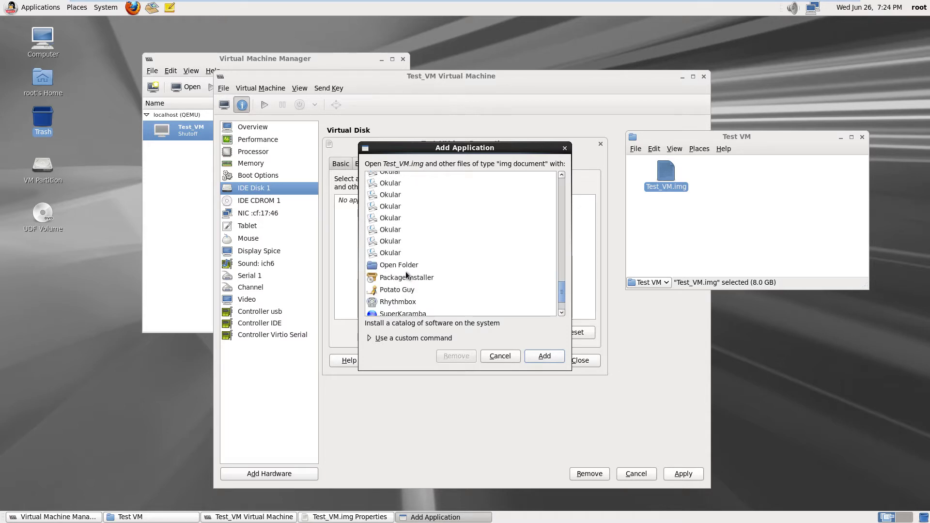
scroll(405, 272, "down", 1)
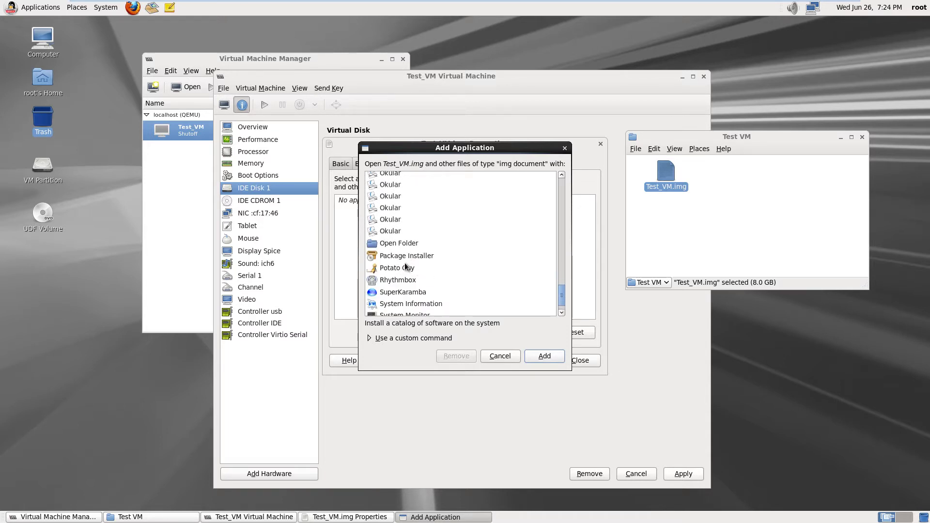
scroll(405, 264, "down", 1)
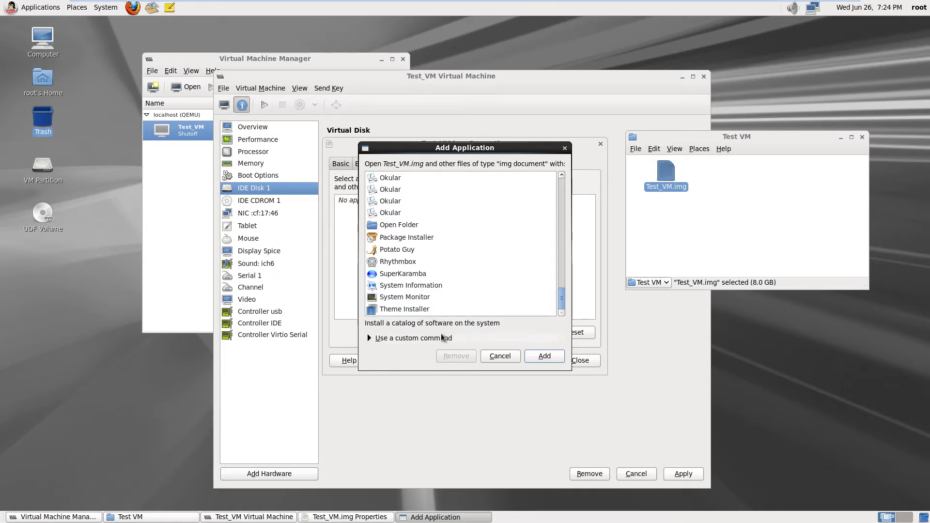
left_click(500, 357)
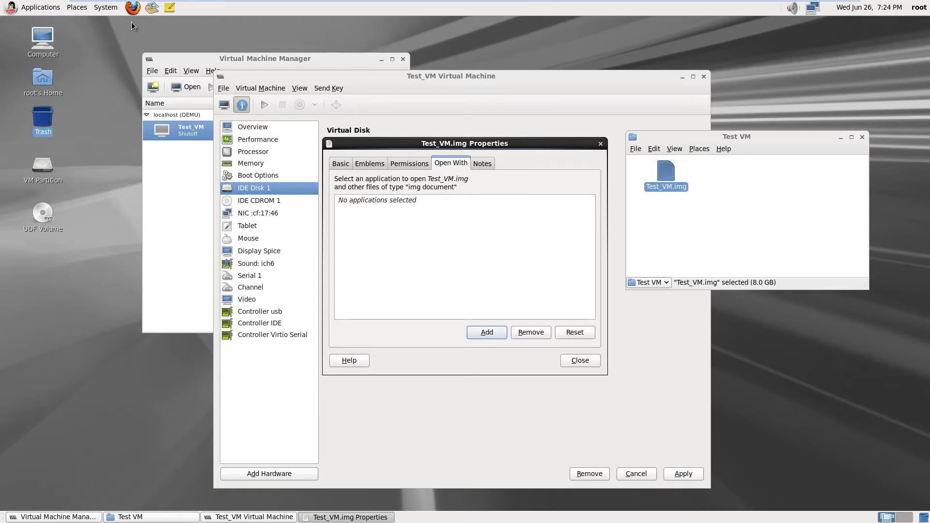
Launch Firefox, centre its window, and play then pause the Welcome page intro video
left_click(134, 8)
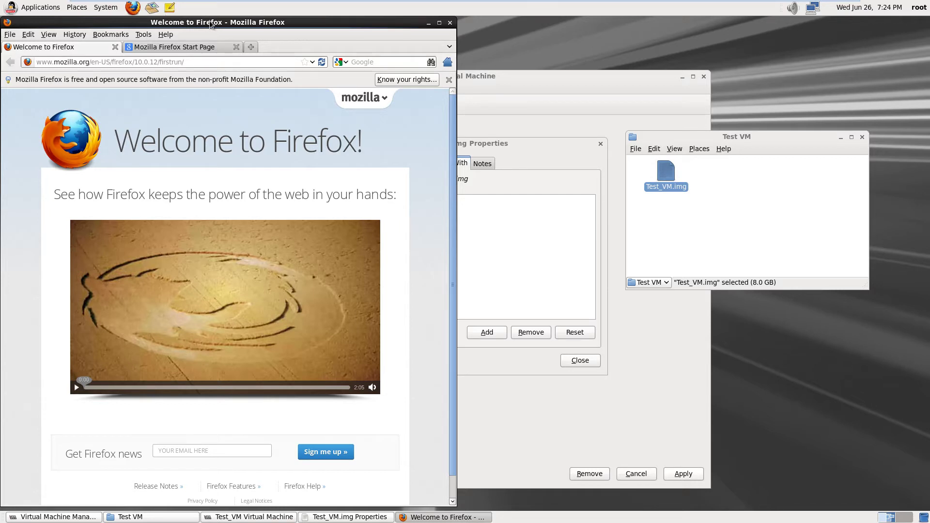
left_click_drag(213, 24, 437, 23)
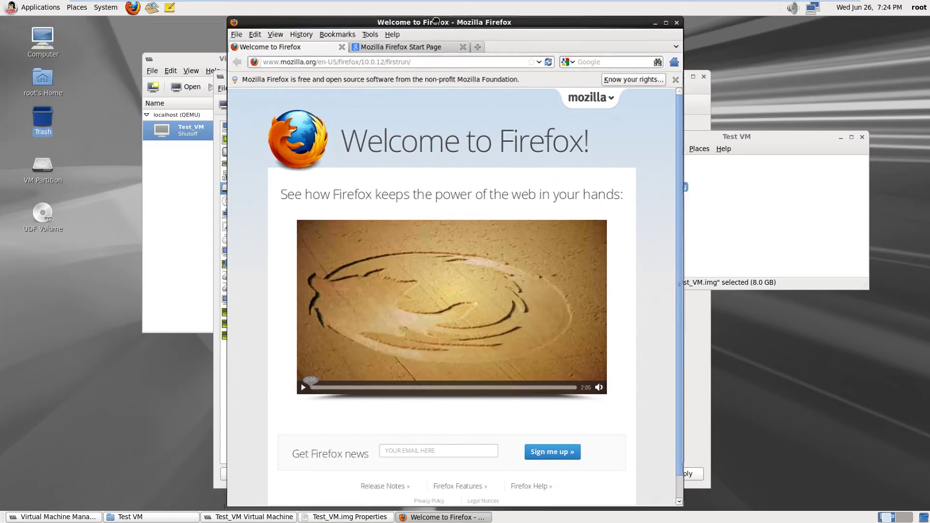
left_click(303, 388)
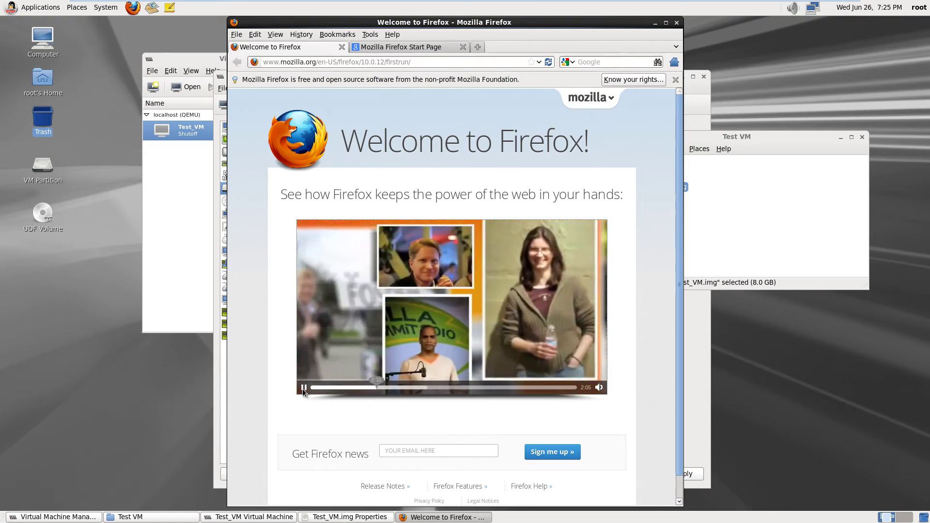
left_click(303, 388)
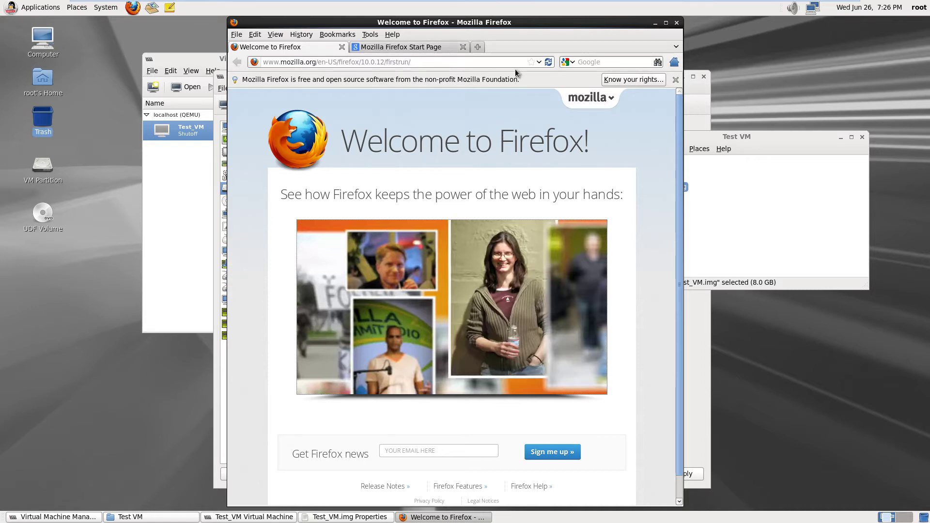
Enter 'Resizing virtual hard disk images in Oracle Linux Server' in Firefox's Google search box
left_click(599, 63)
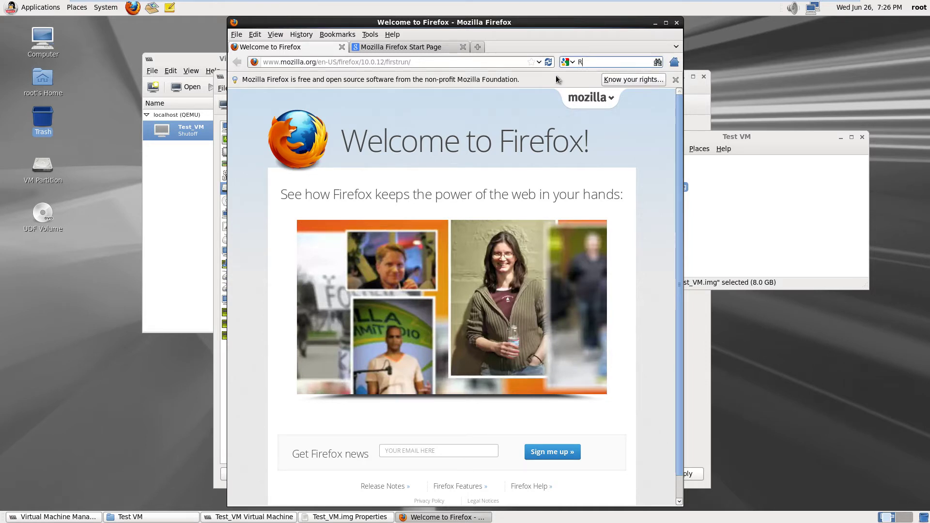
type("Resizing")
type("virtual hard")
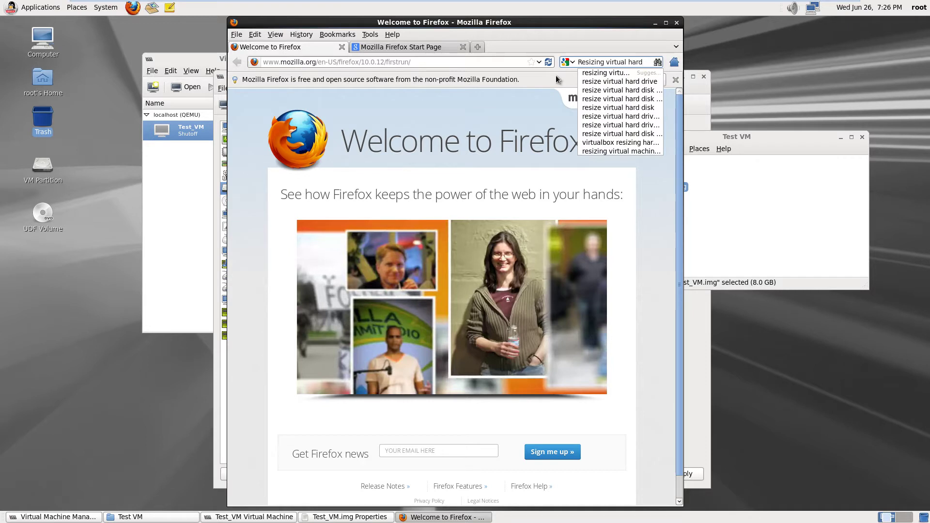
type(" disk")
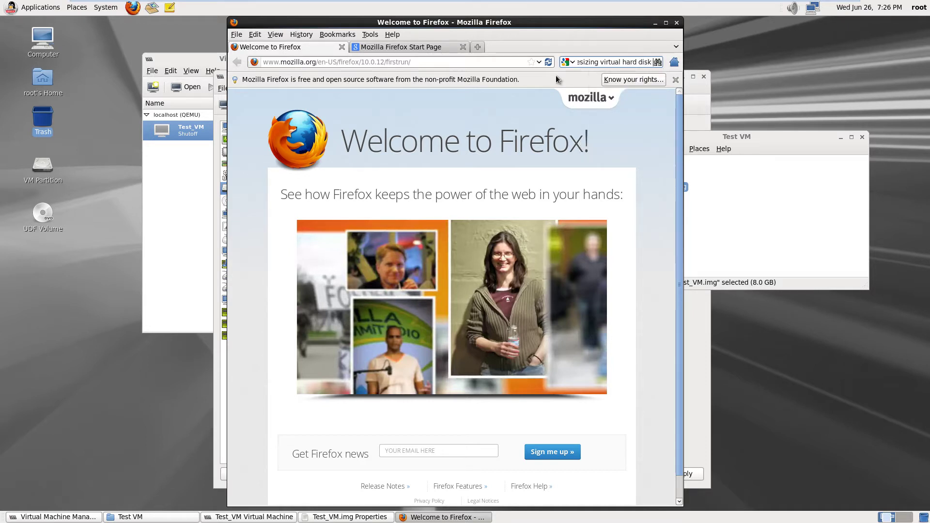
type(" images")
type(" in")
type(" Orac")
type("le")
type(" Linux")
type(" Serv")
type("er")
Search Google for 'Resizing virtual hard disk images in Oracle Linux Server' and skim the first page of results
key("Return")
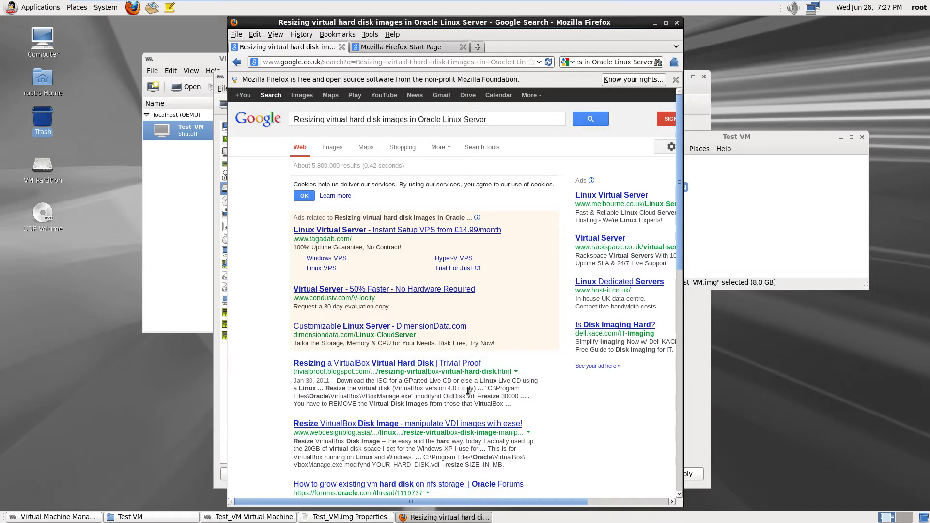
scroll(468, 390, "down", 3)
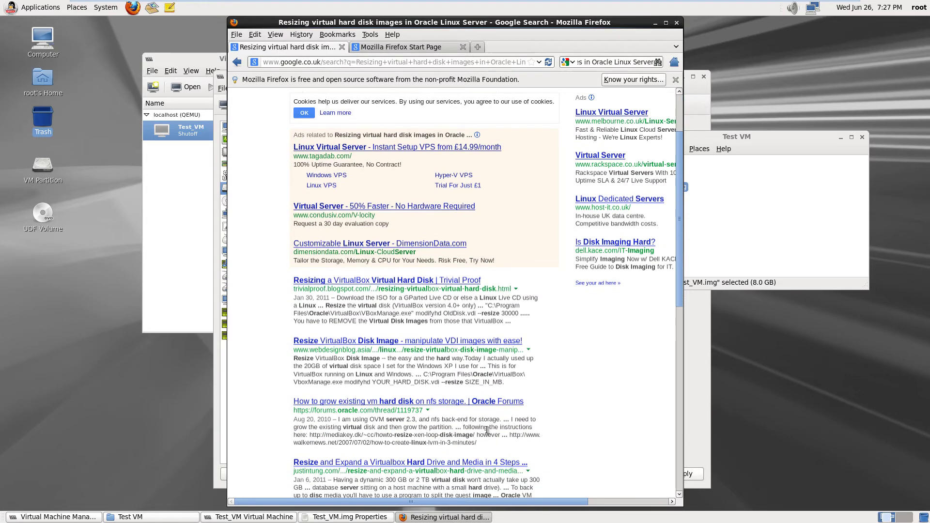
scroll(487, 426, "down", 1)
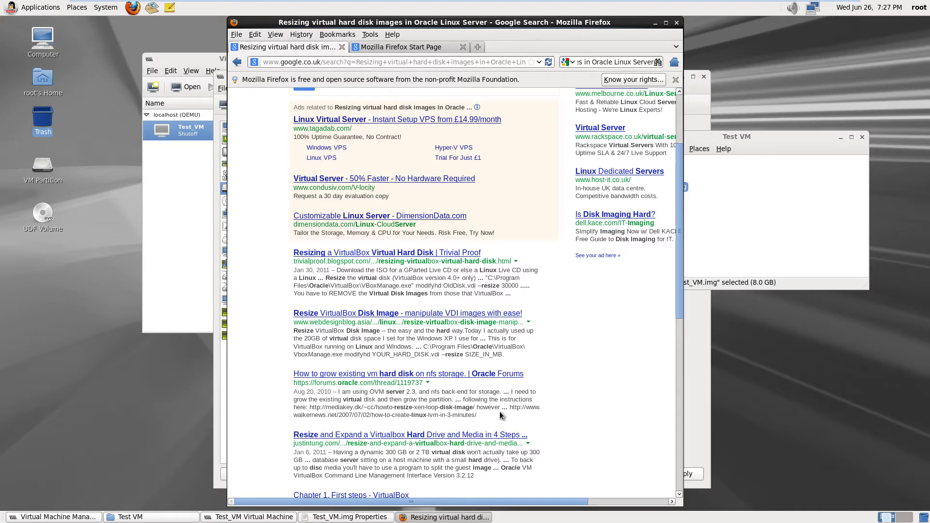
scroll(499, 411, "down", 4)
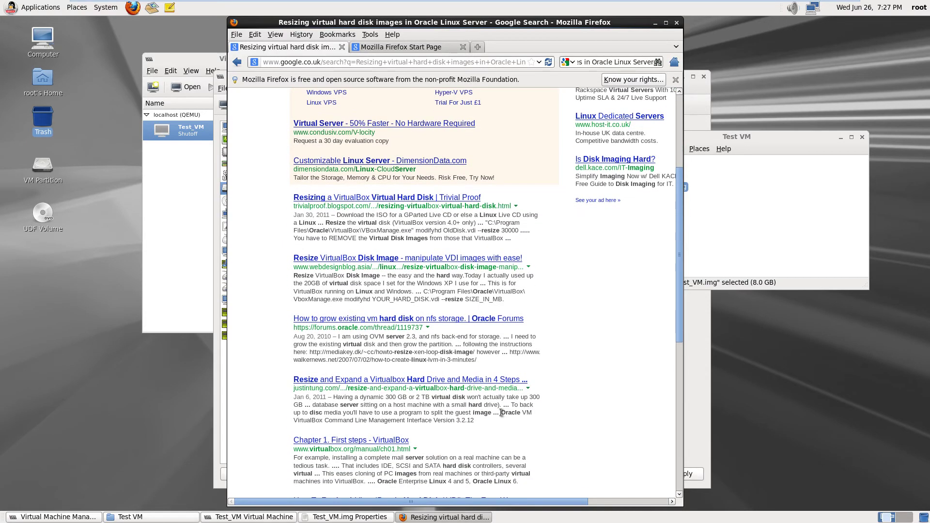
scroll(501, 412, "down", 1)
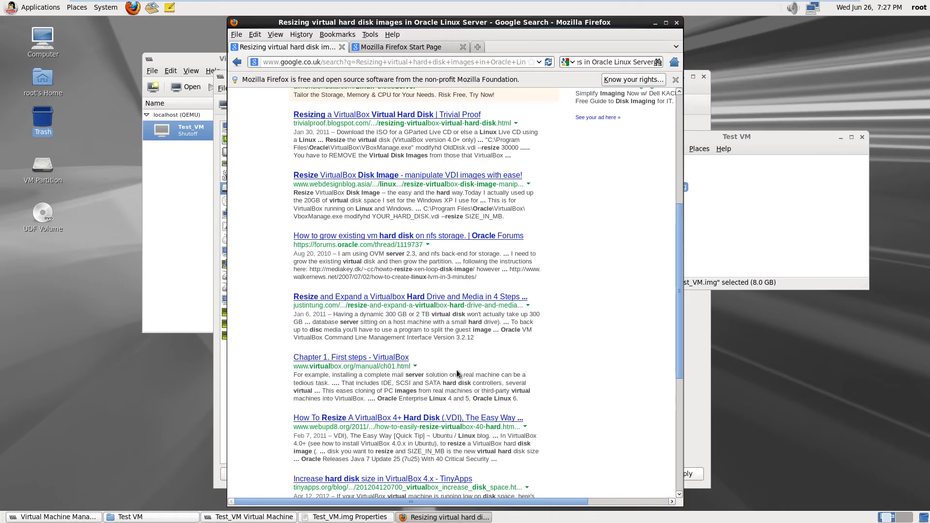
scroll(456, 370, "up", 6)
scroll(457, 373, "down", 4)
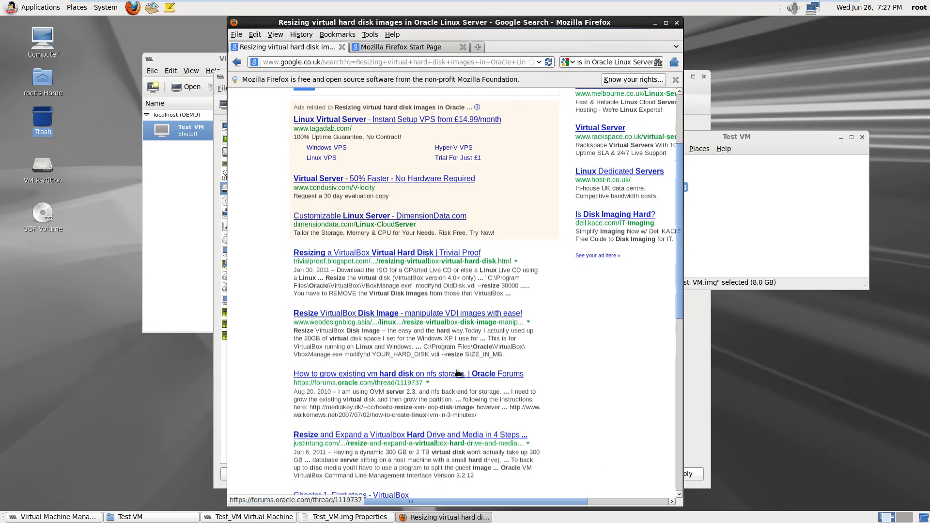
scroll(458, 371, "down", 2)
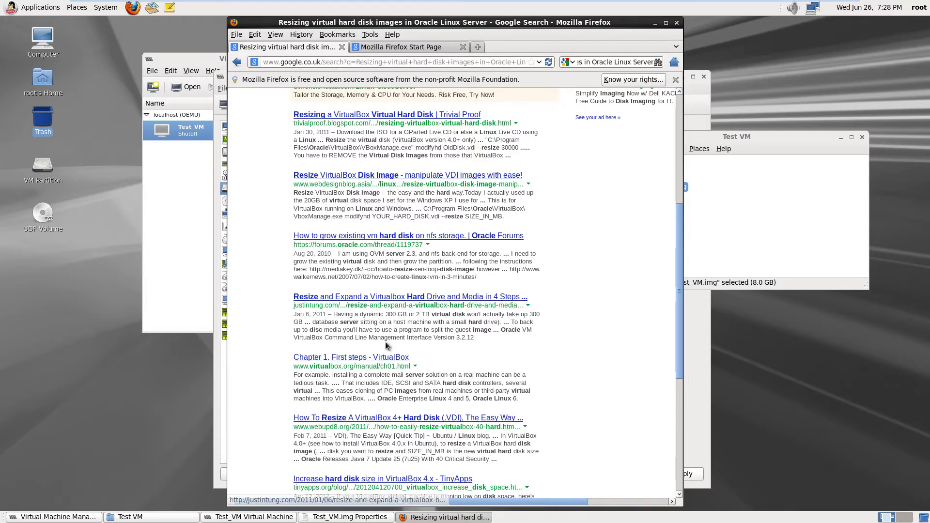
scroll(367, 345, "down", 2)
scroll(369, 348, "down", 2)
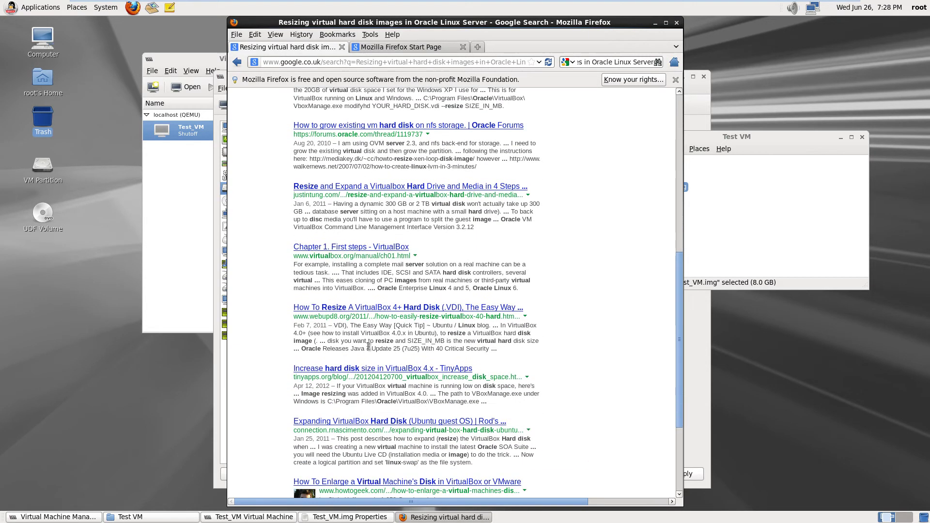
scroll(368, 346, "down", 3)
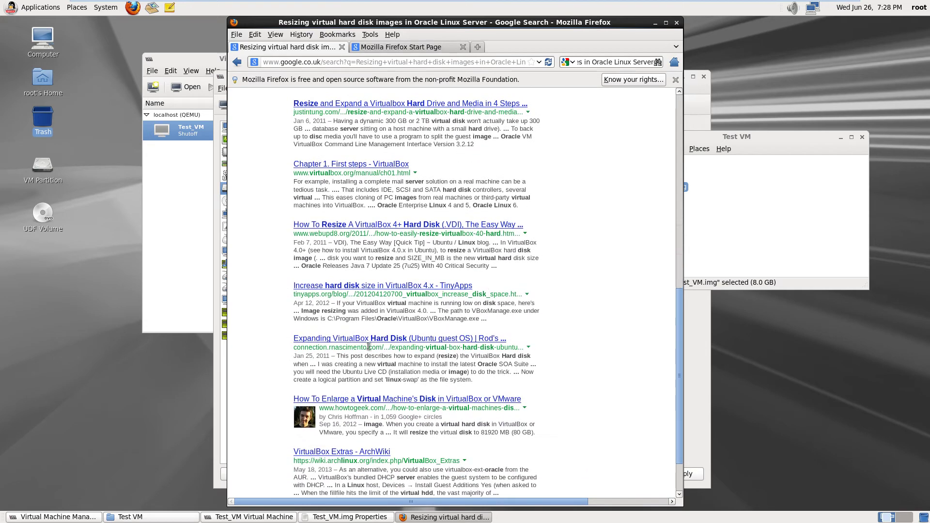
scroll(368, 346, "down", 1)
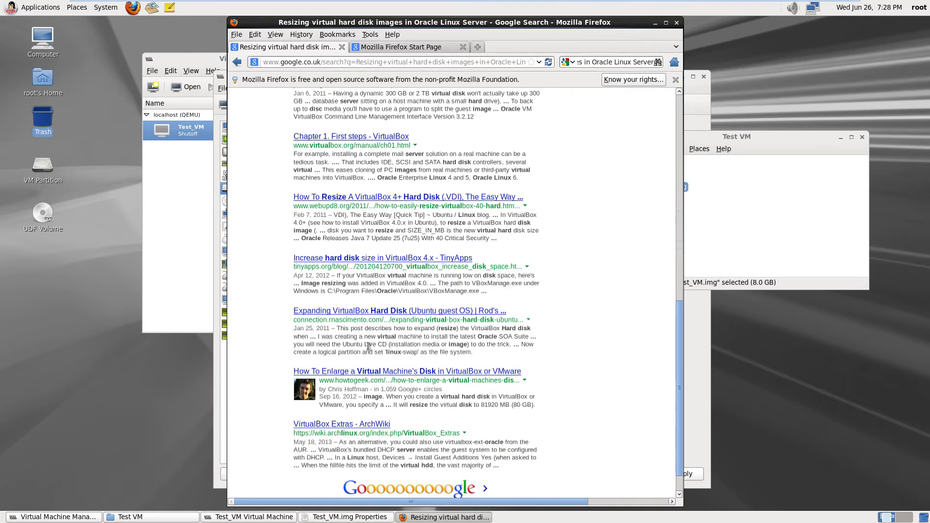
scroll(368, 346, "down", 1)
Go to page 2 of the disk-resizing results and skim it down to the VirtualBox resize guides
left_click(372, 467)
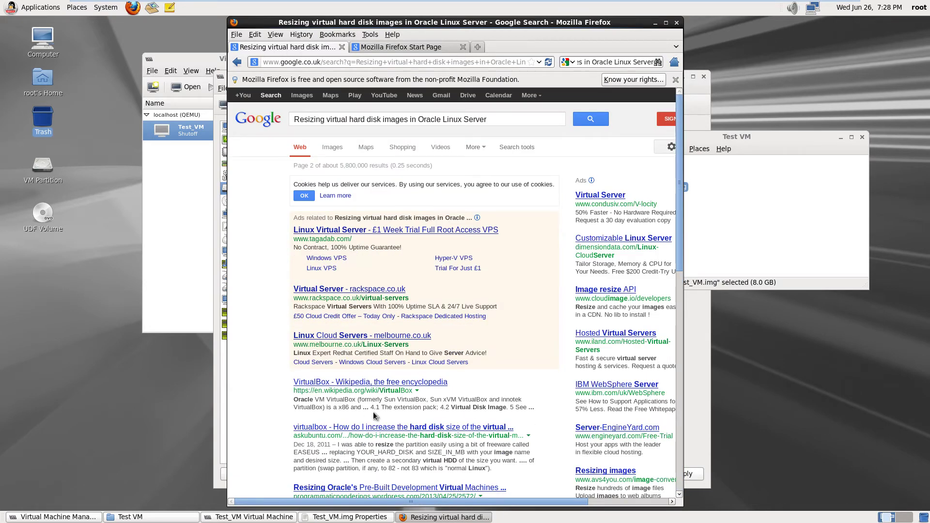
scroll(373, 411, "down", 2)
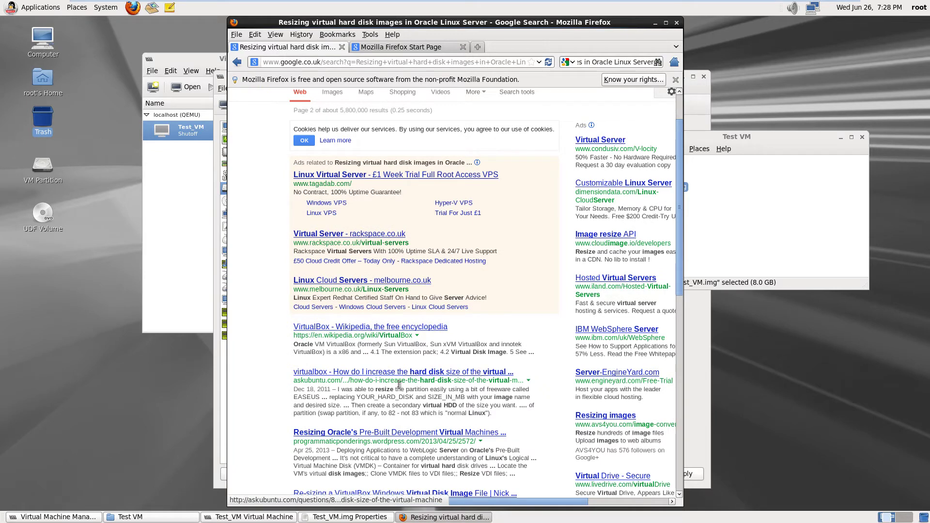
scroll(398, 386, "down", 4)
scroll(398, 386, "down", 1)
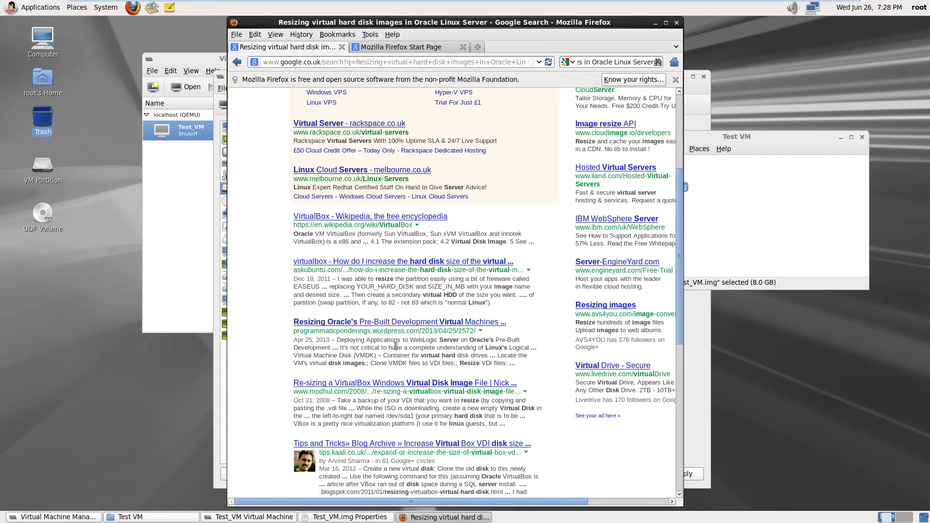
scroll(395, 345, "down", 1)
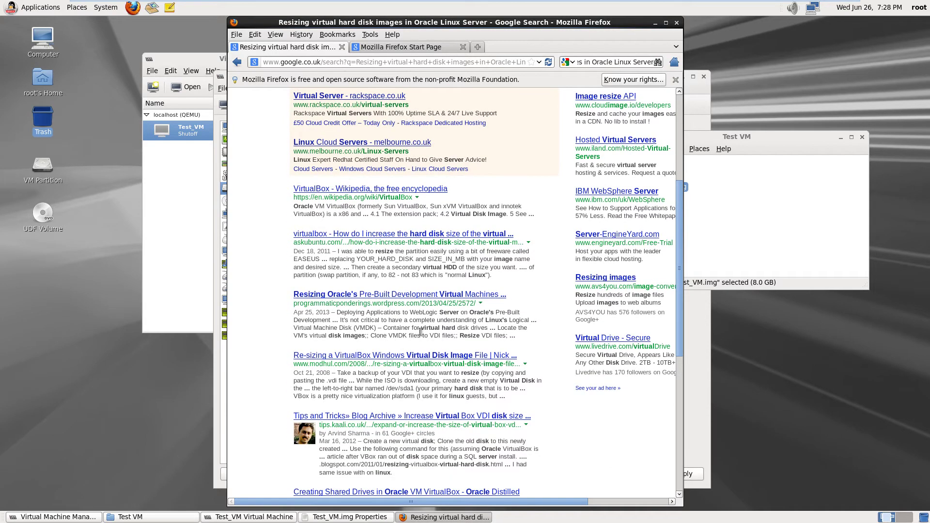
scroll(421, 331, "down", 2)
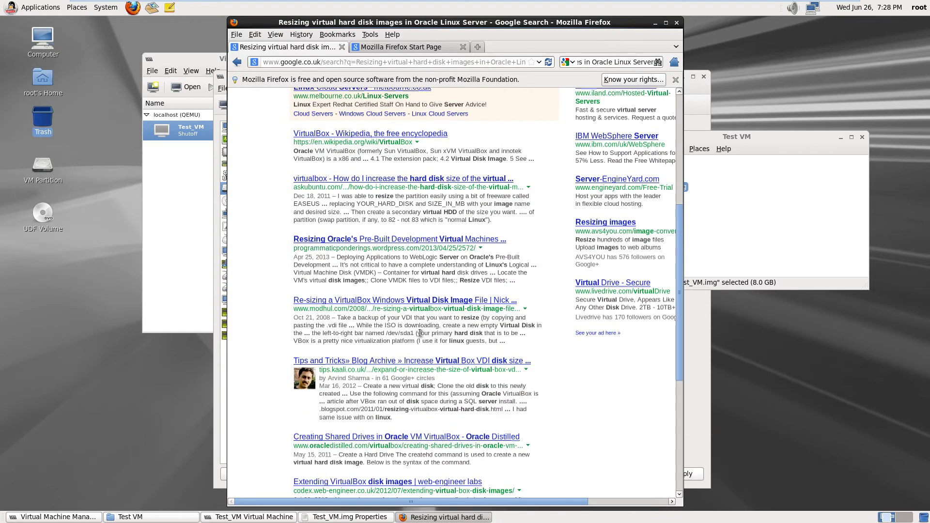
scroll(419, 333, "down", 3)
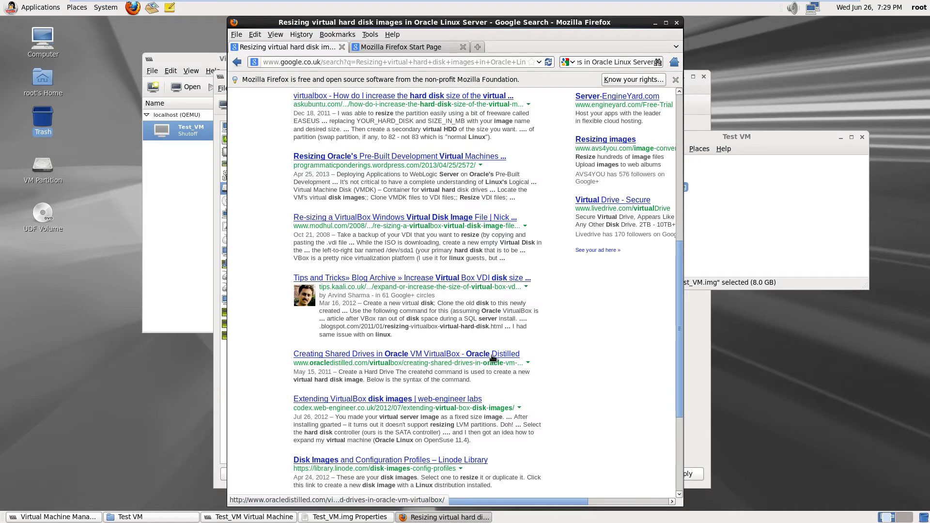
scroll(385, 381, "down", 2)
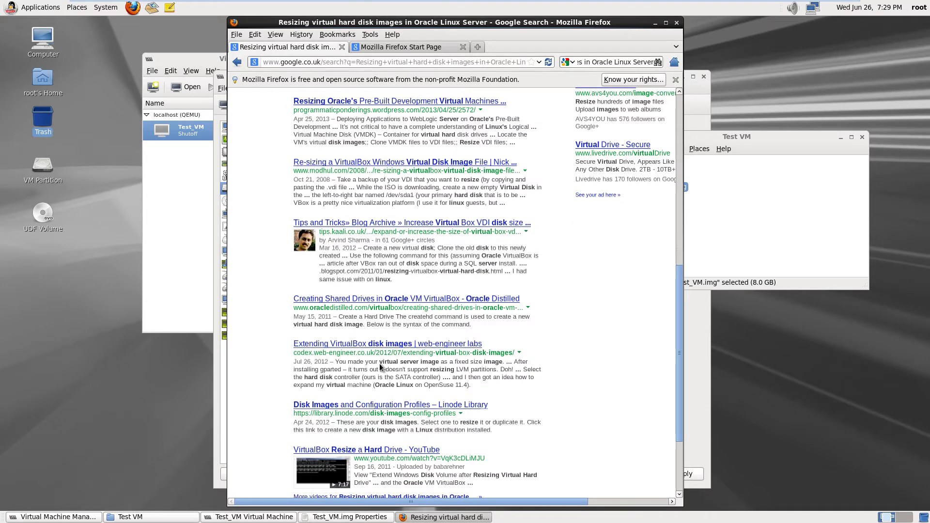
scroll(379, 367, "down", 2)
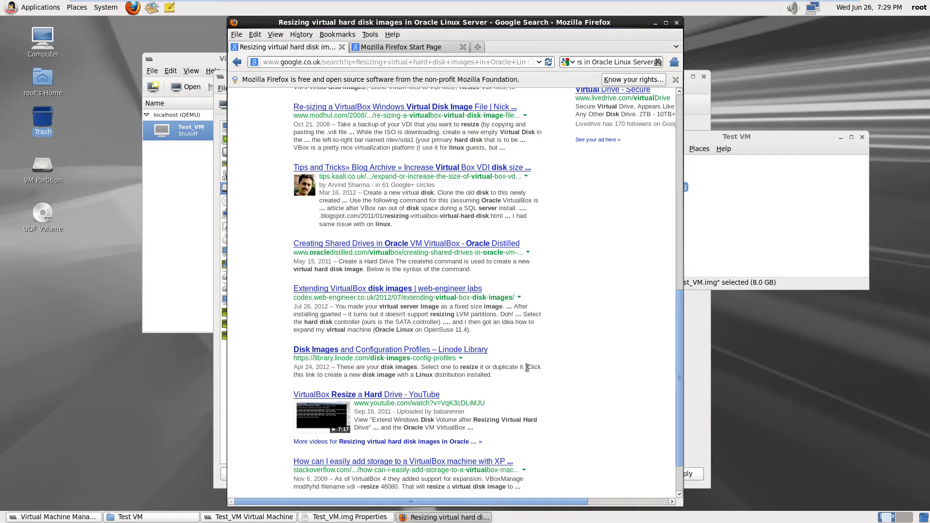
Read the Linode 'Disk Images and Configuration Profiles' article, then return to the page 2 results
left_click(383, 354)
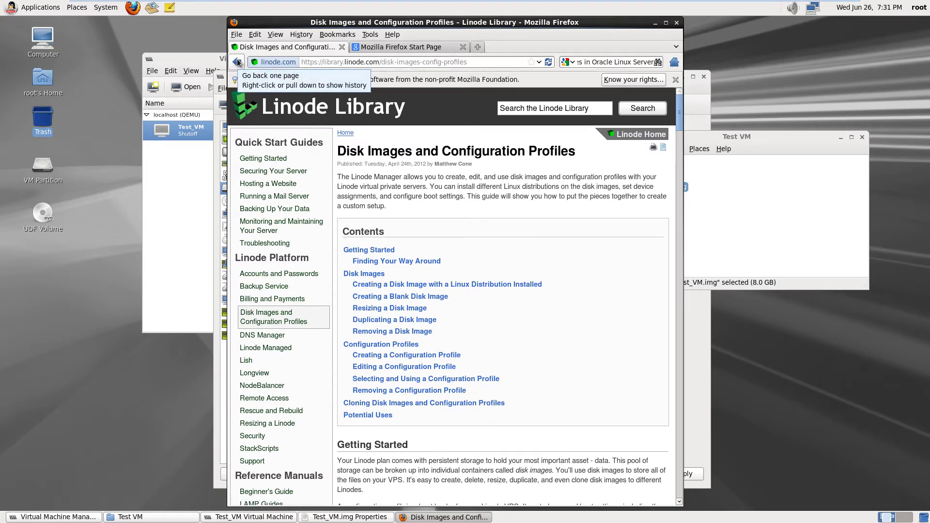
left_click(237, 62)
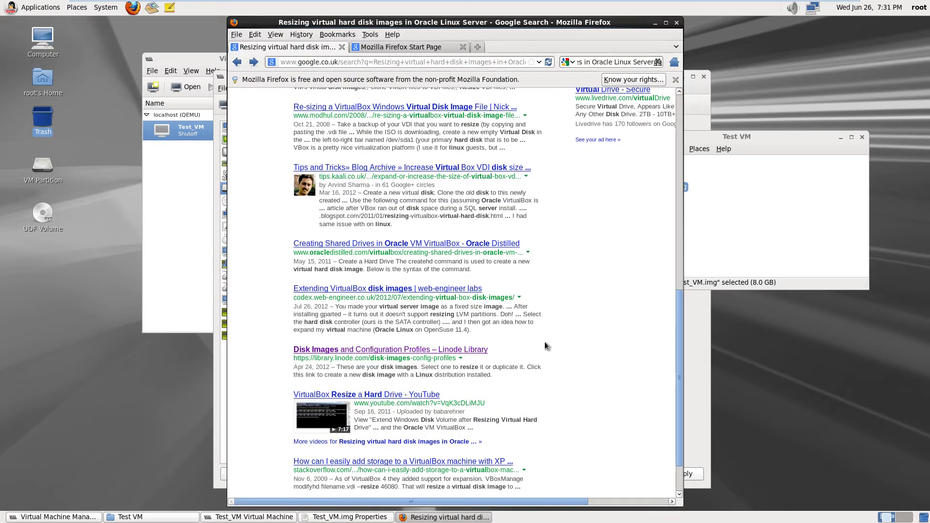
scroll(544, 342, "down", 2)
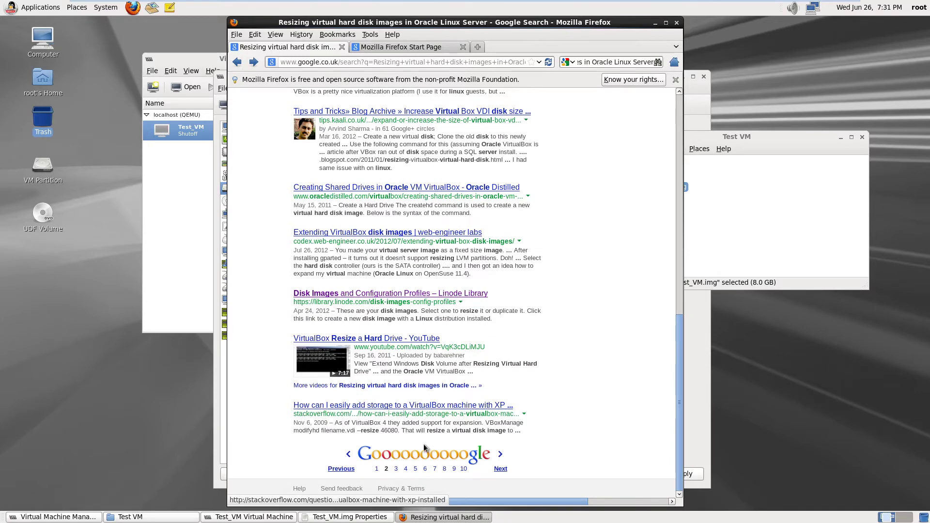
Open the fidian.com 'Shrinking VM Disk Images' article from page 3 of the results
left_click(395, 469)
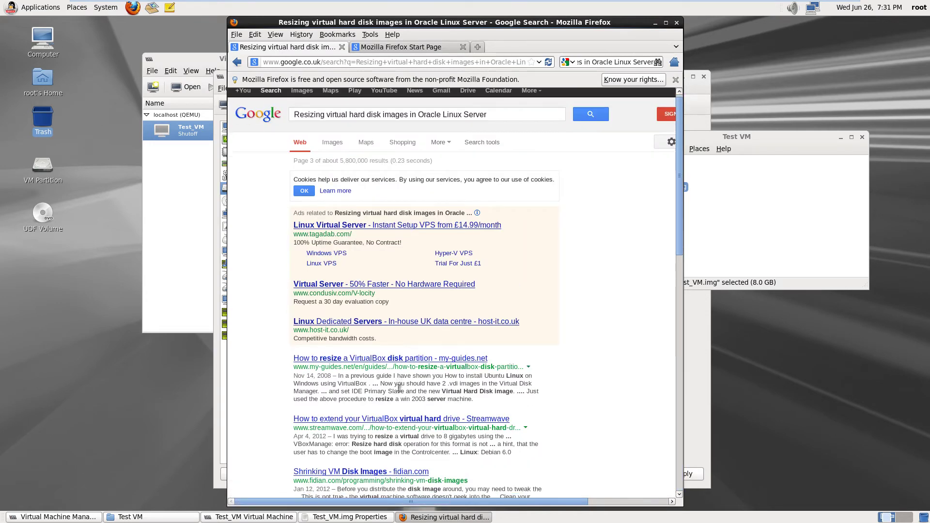
scroll(411, 377, "down", 4)
scroll(411, 377, "down", 1)
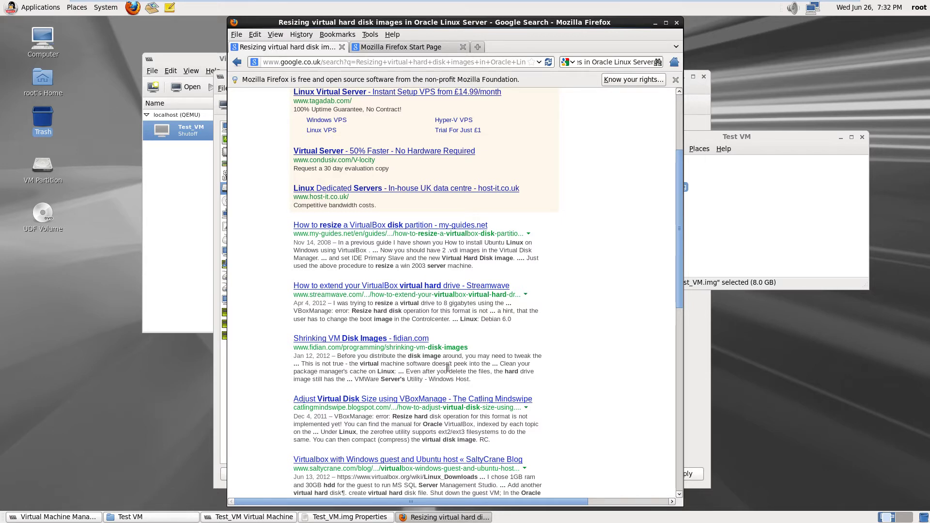
scroll(413, 359, "down", 2)
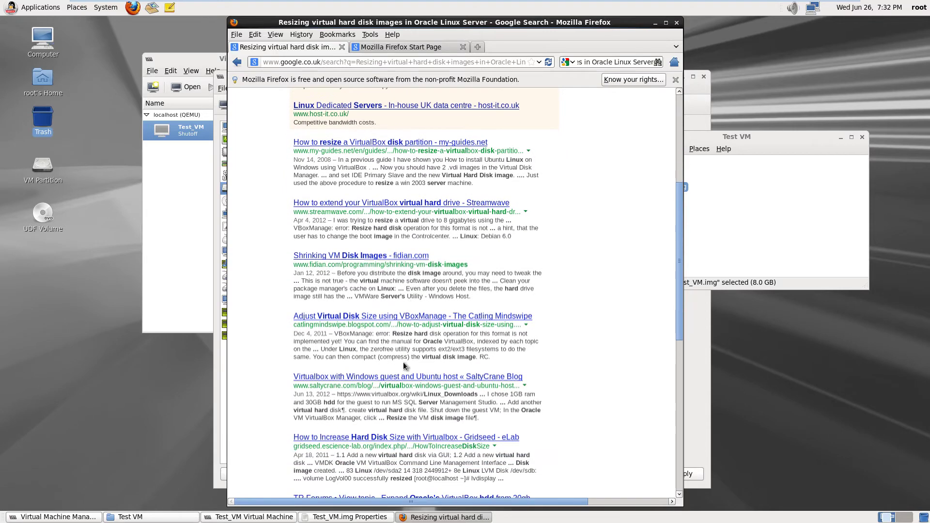
left_click(322, 256)
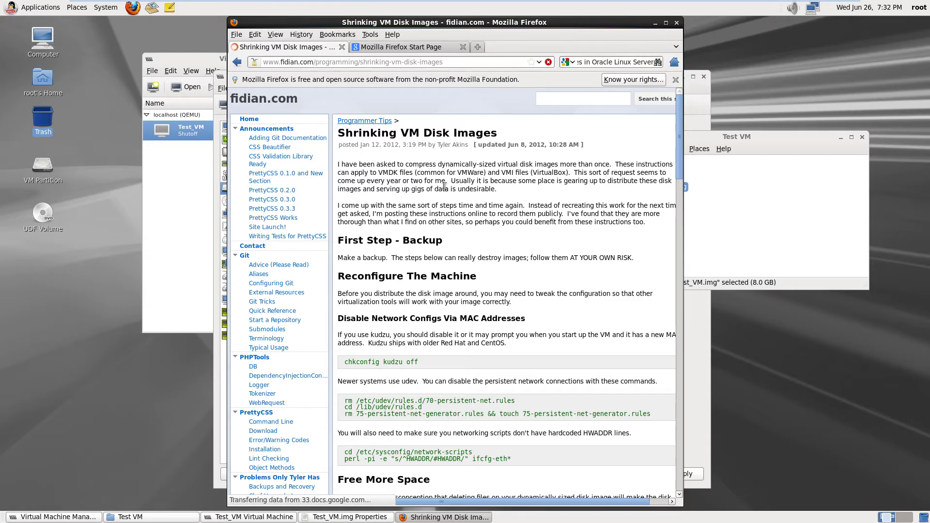
Switch to the Mozilla Firefox Start Page tab
left_click(396, 48)
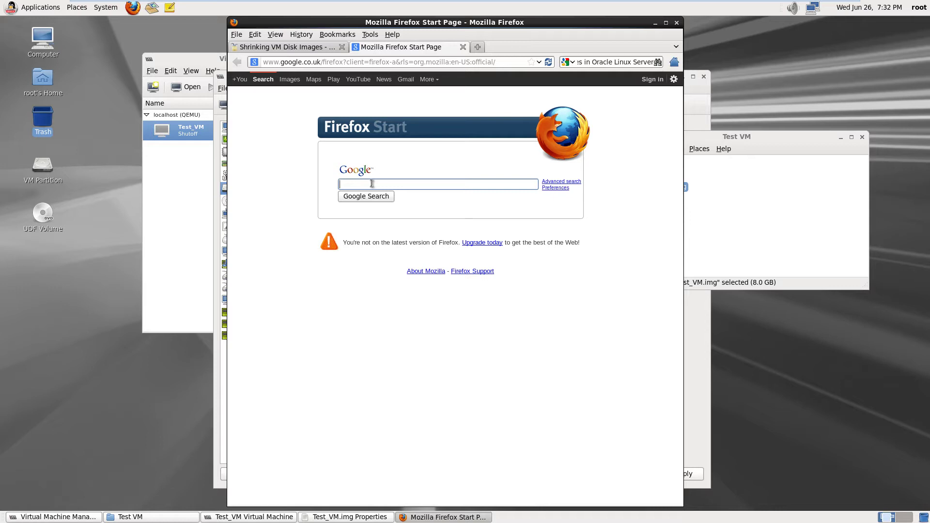
Search Google for 'Virtual Machine Manager virtual disk manager'
type("VIRT")
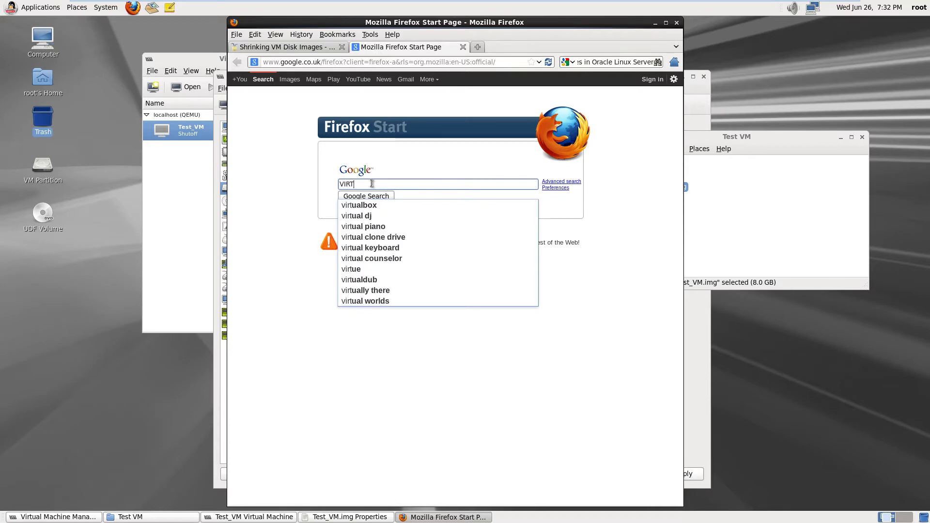
key("BackSpace")
key("BackSpace")
key("BackSpace")
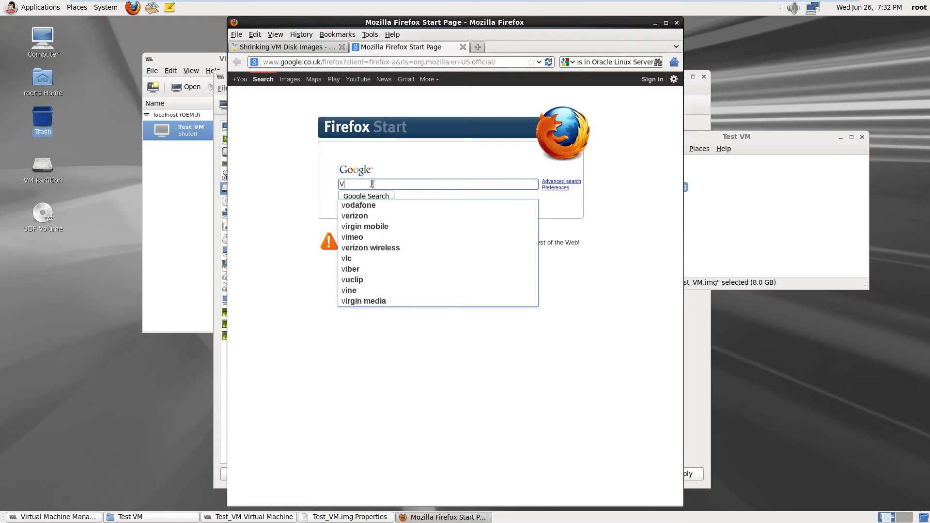
type("irtua")
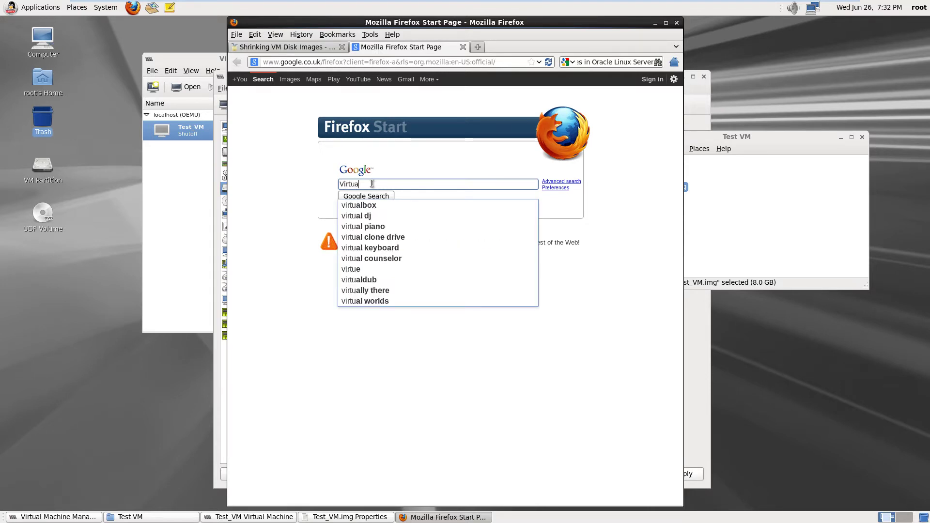
type("l Machi")
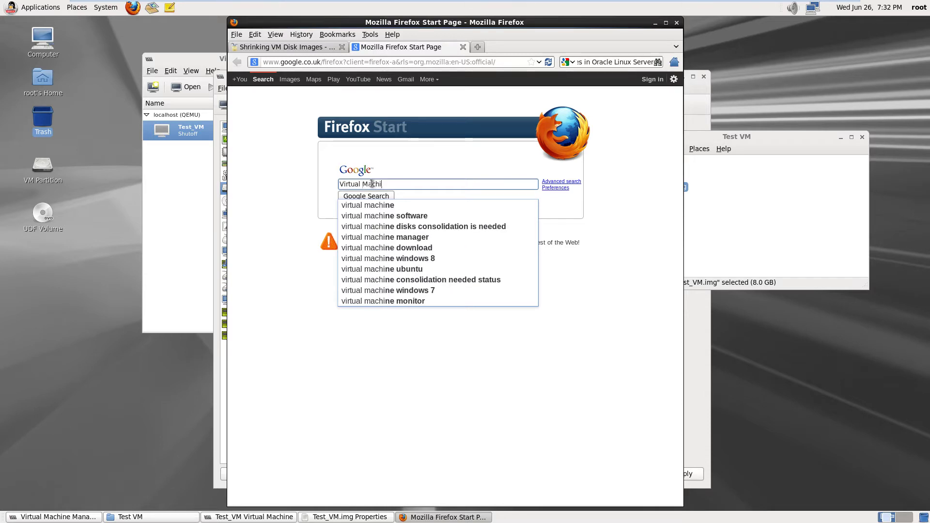
type("ne Man")
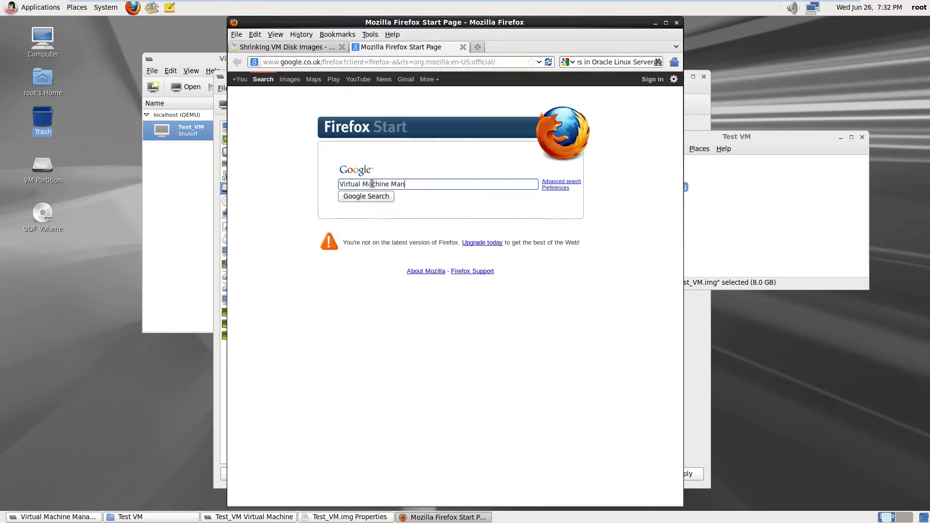
type("ag")
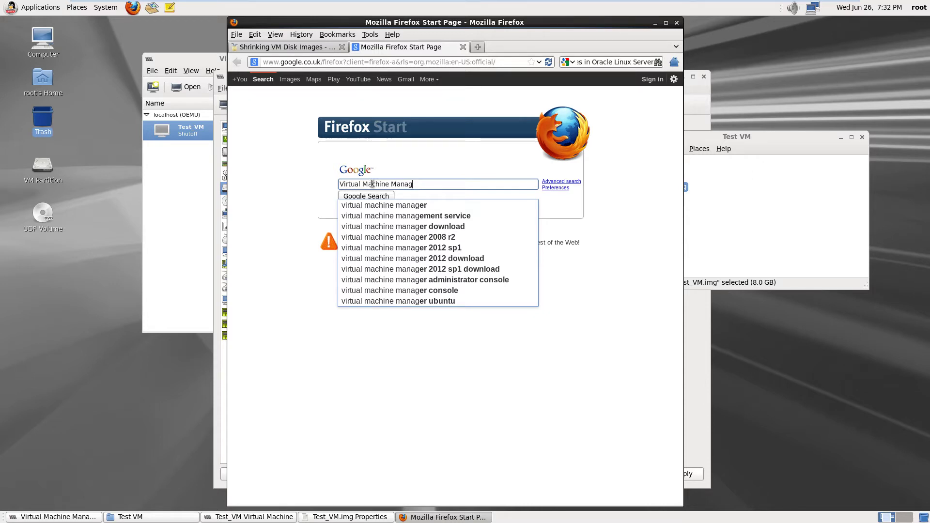
type("e")
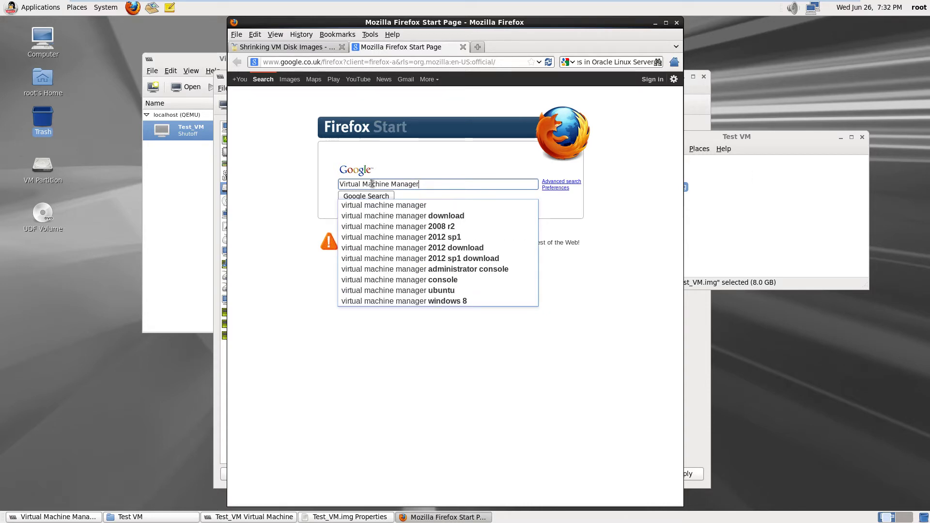
type("r virtr")
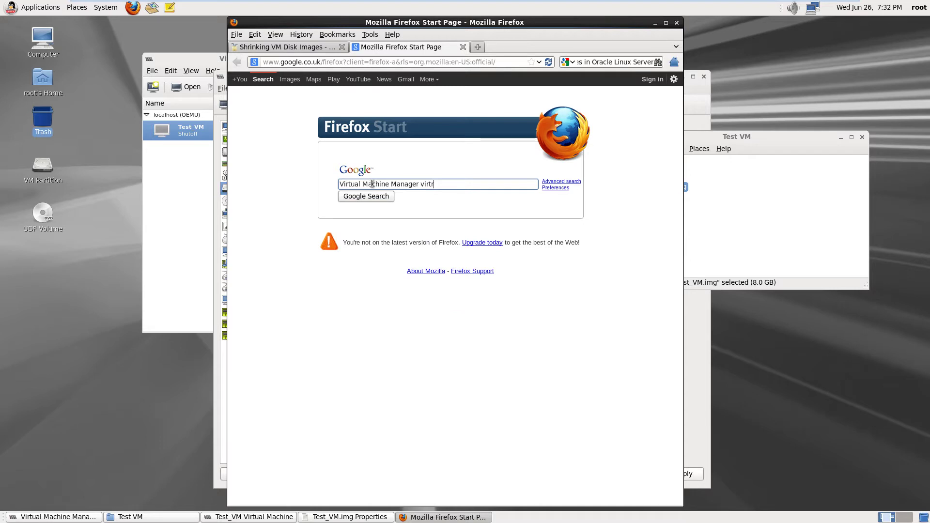
key("BackSpace")
type("ual disk")
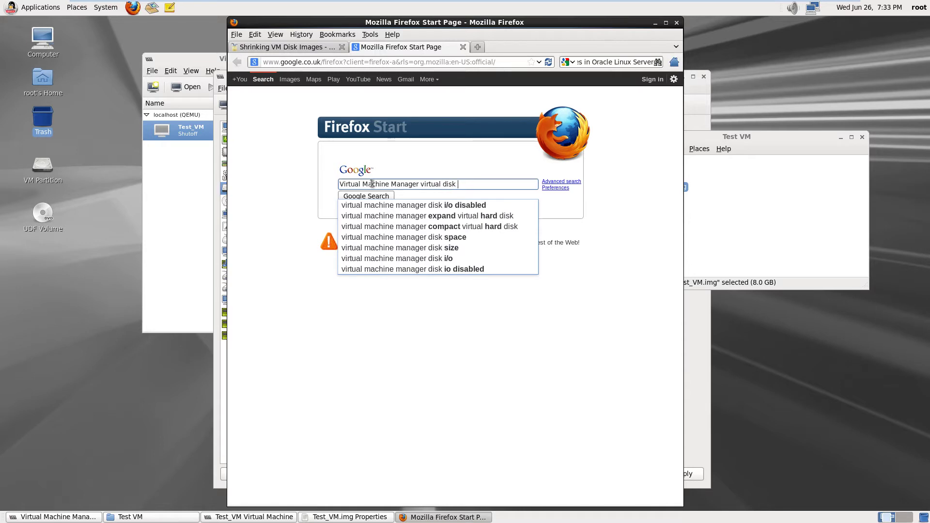
type(" manager")
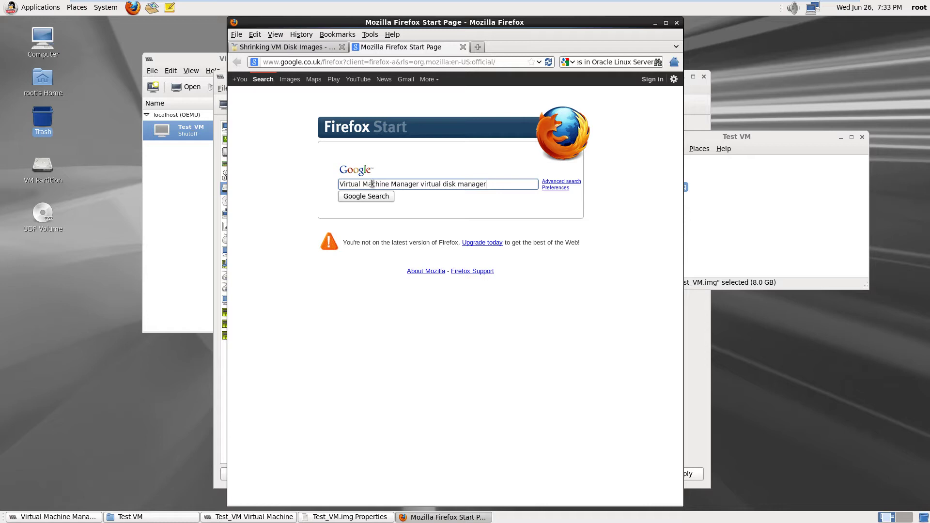
key("Return")
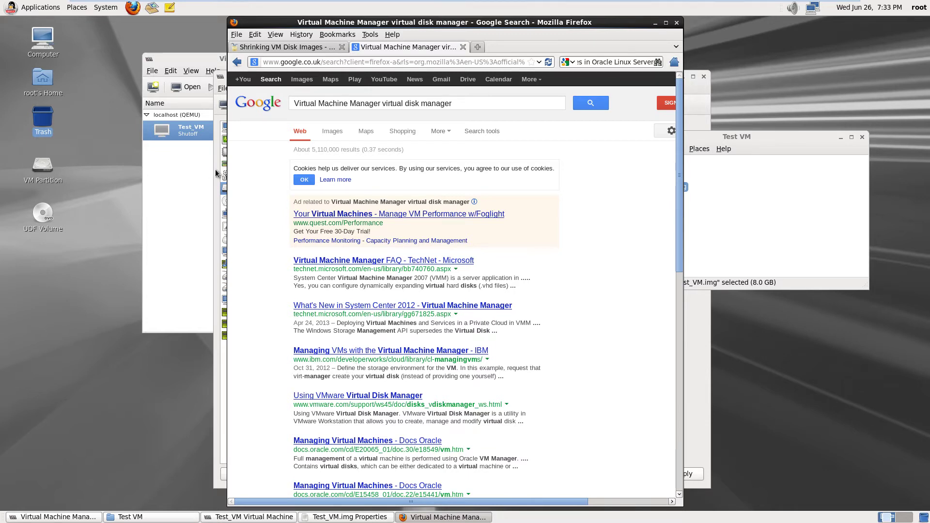
Refine the search to 'Linux Virtual Machine Manager virtual disk manager' and skim the results
left_click(301, 106)
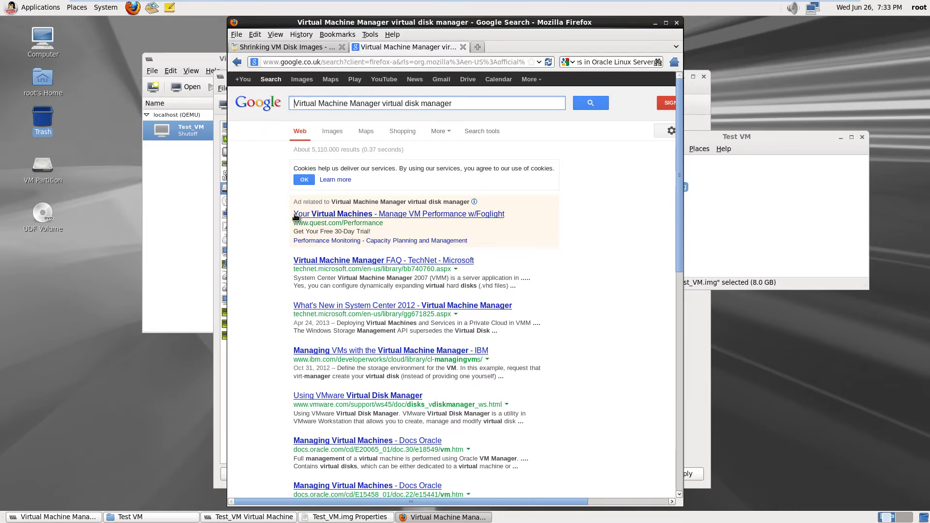
type("Linux")
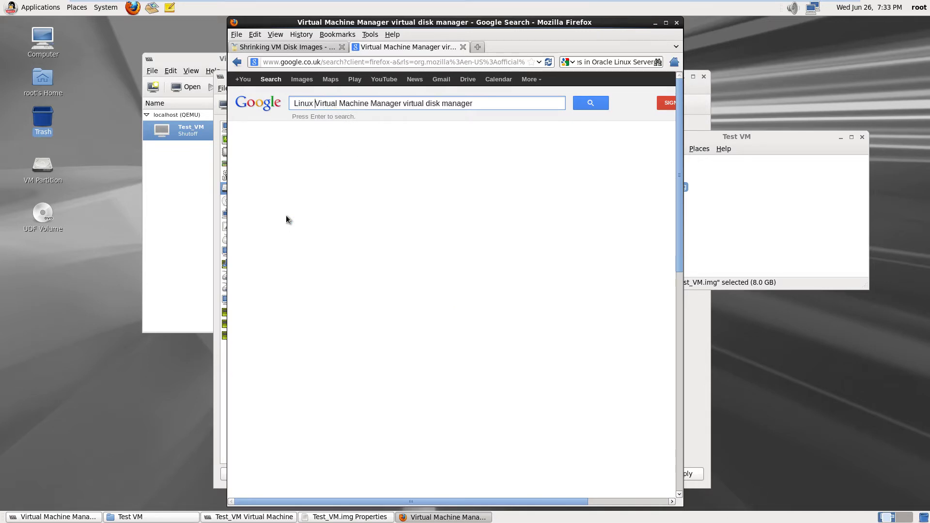
key("Return")
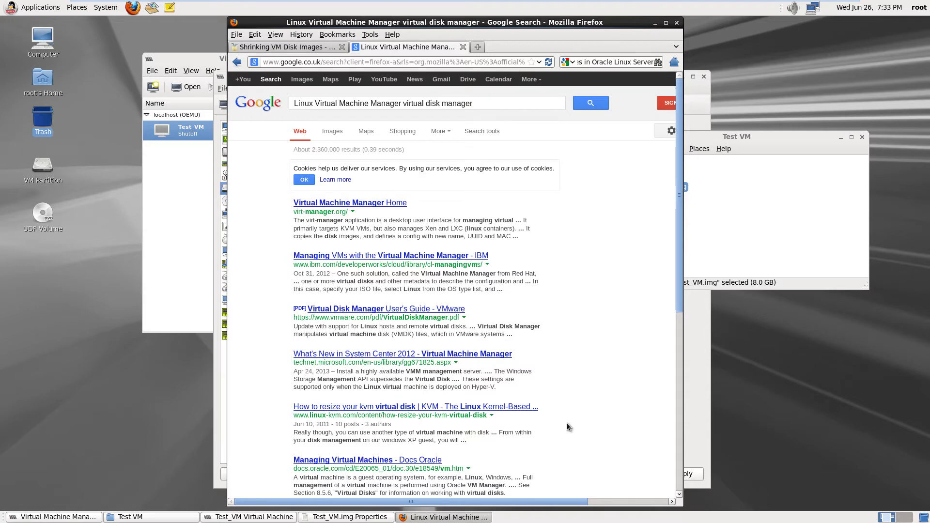
scroll(613, 403, "down", 5)
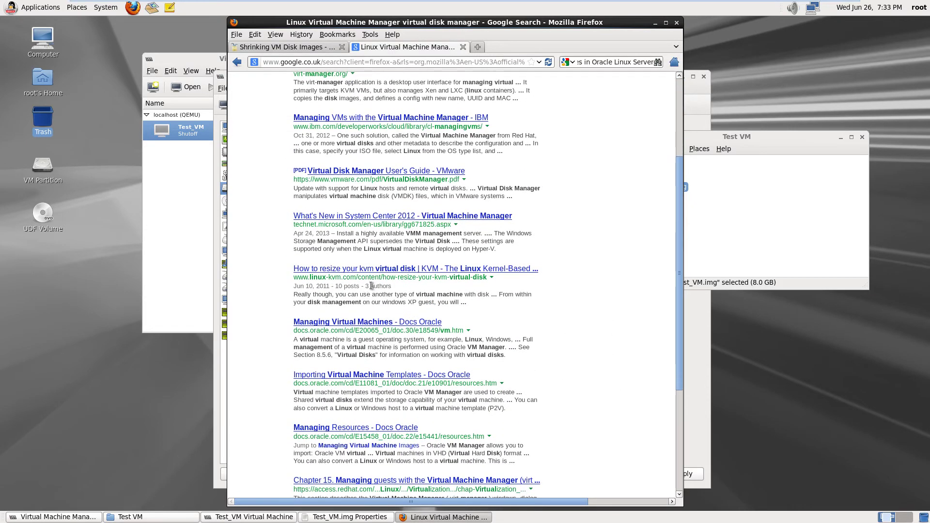
Open the linux-kvm.com result 'How to resize your kvm virtual disk'
left_click(375, 271)
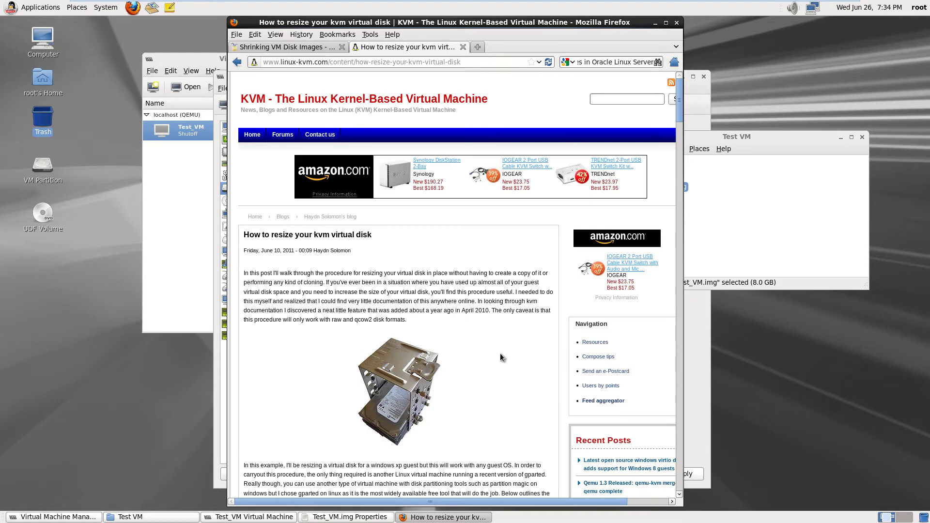
mouse_move(333, 1)
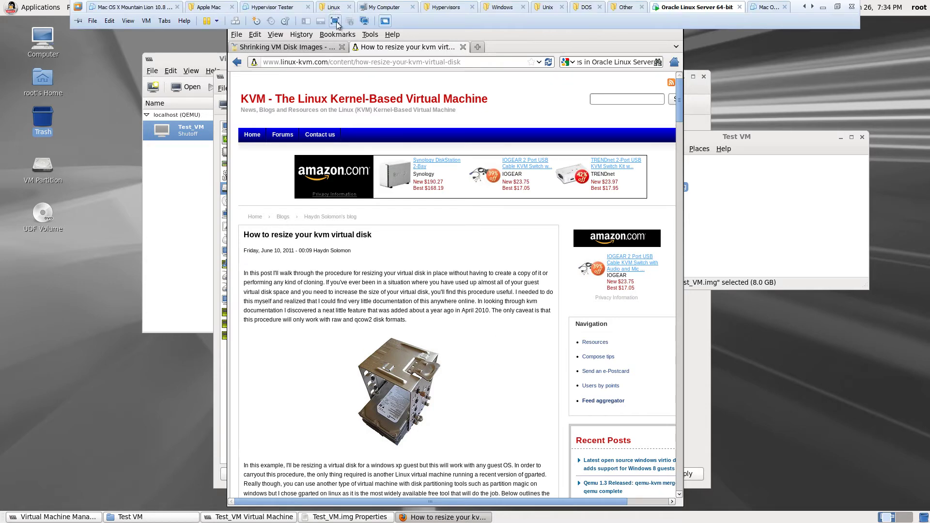
left_click(334, 20)
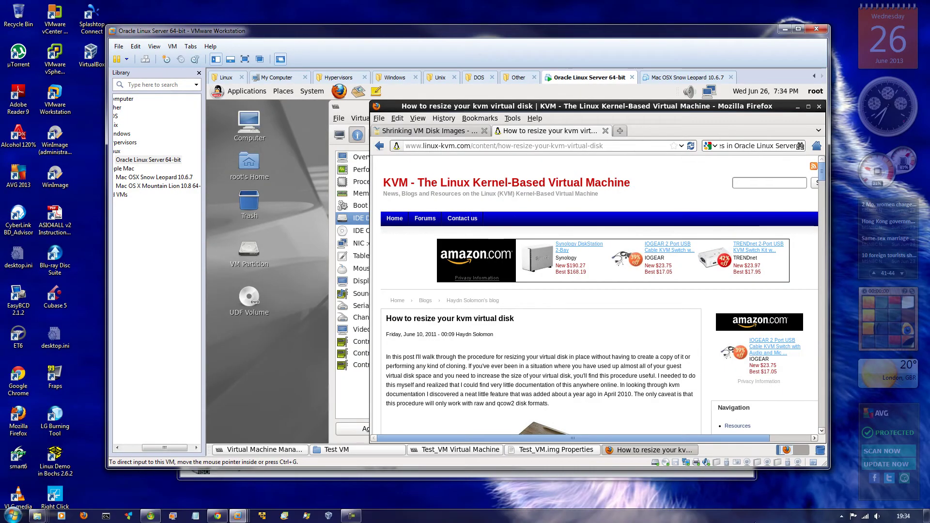
left_click(351, 515)
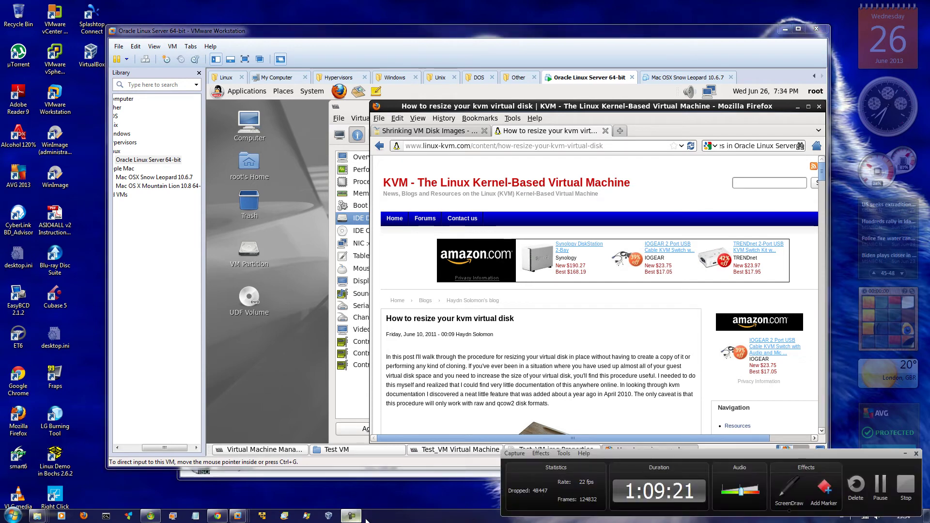
left_click(879, 485)
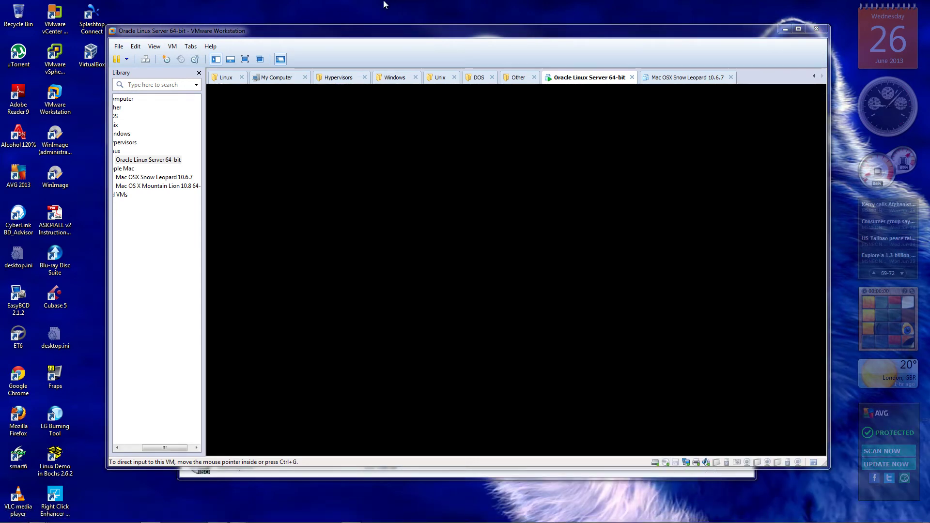
left_click(13, 515)
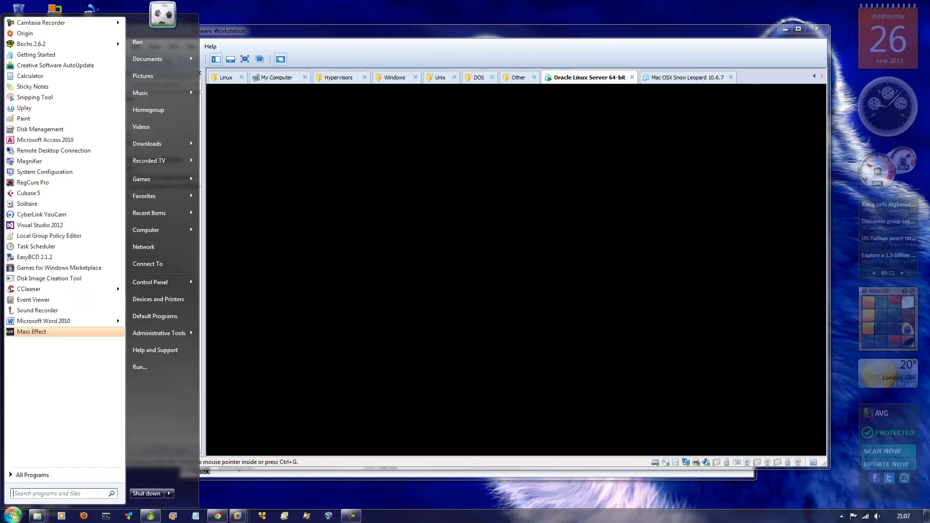
left_click(463, 224)
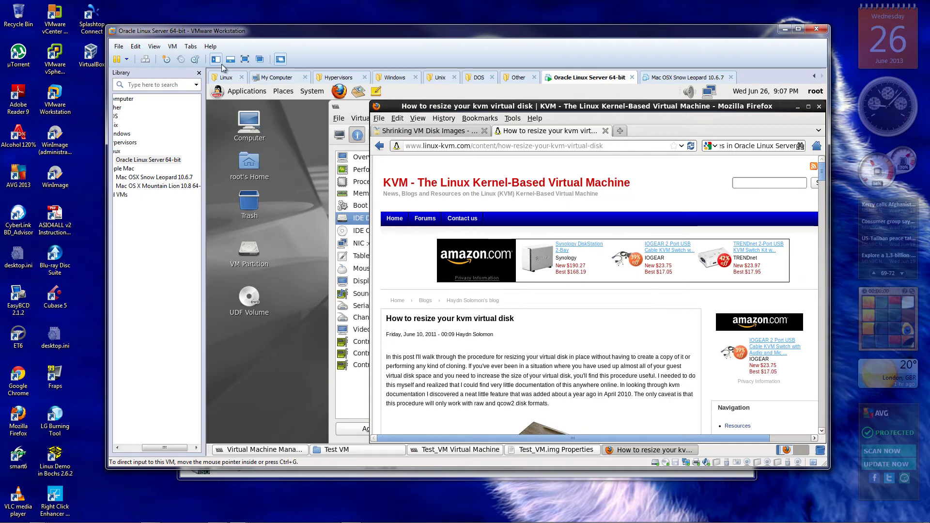
left_click(245, 59)
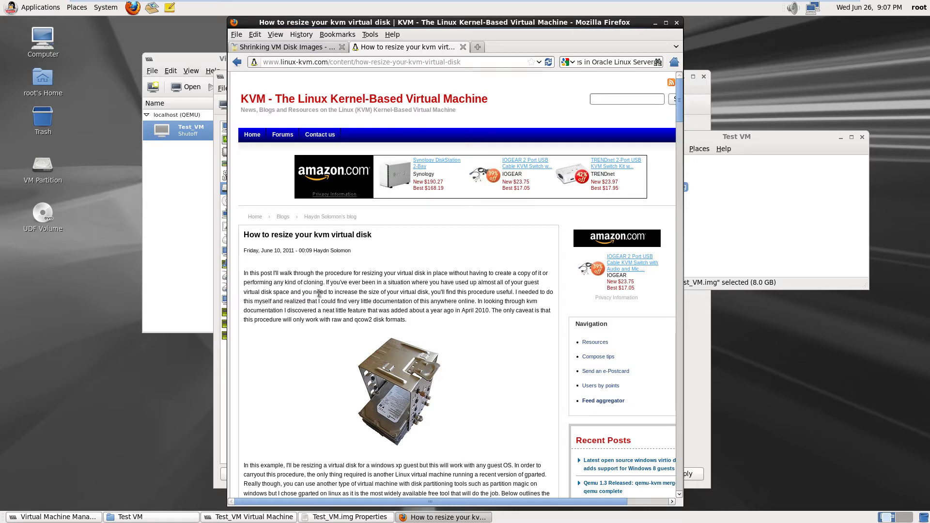
Scroll the kvm article to step 1, showing 'qemu-img resize windows.qcow2 +5GB'
scroll(319, 293, "down", 8)
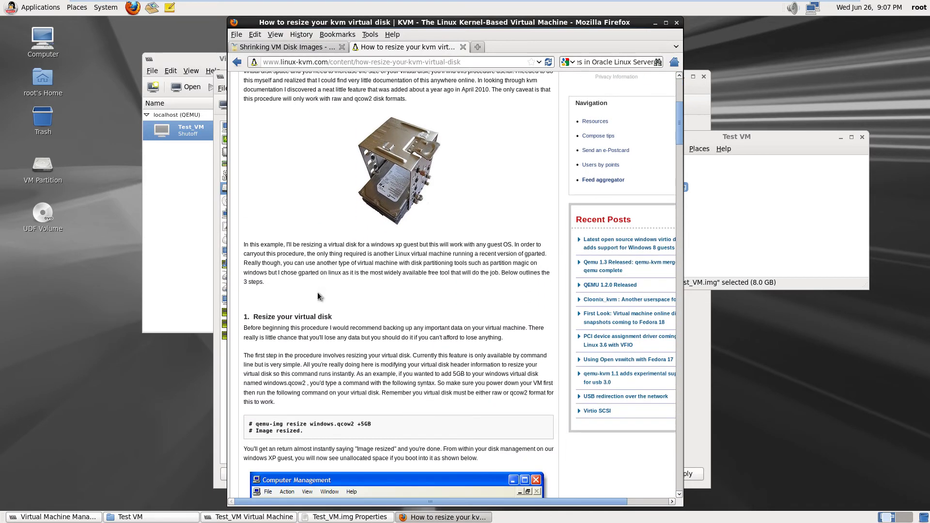
scroll(318, 293, "down", 3)
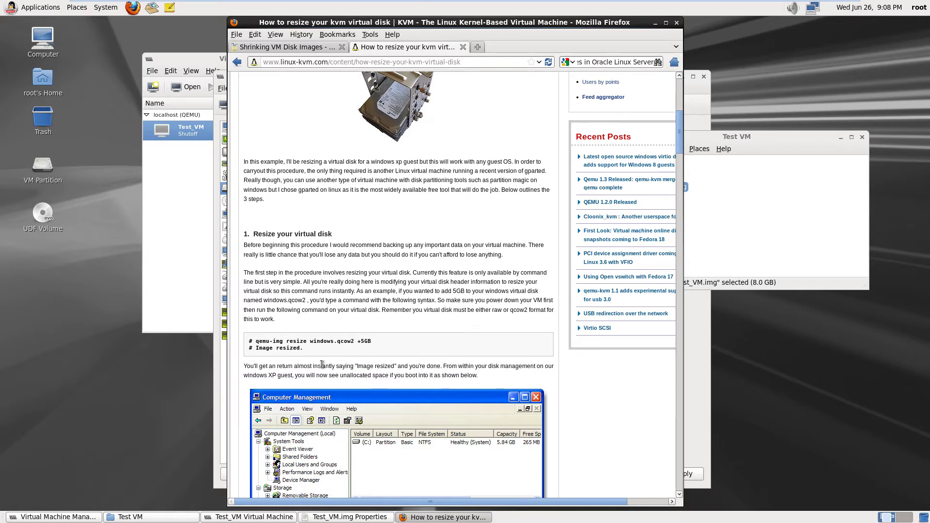
scroll(323, 364, "down", 3)
scroll(321, 362, "down", 5)
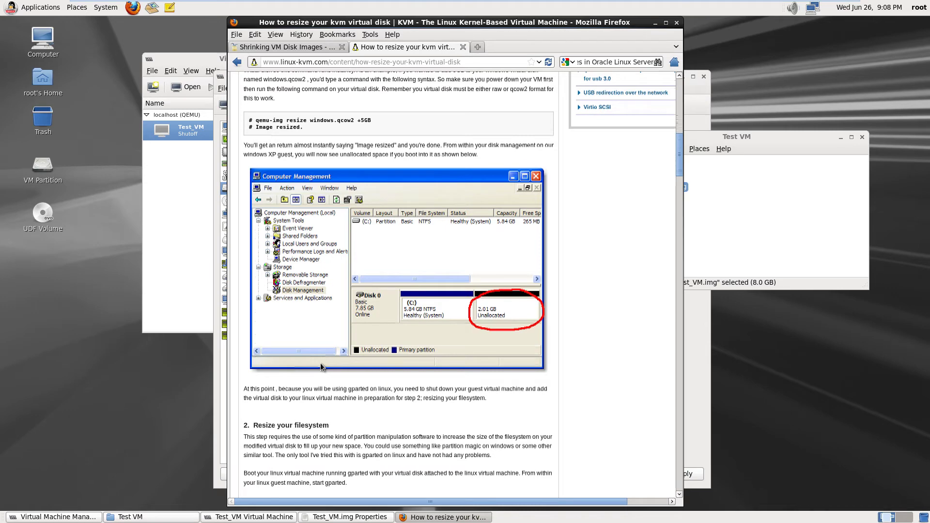
scroll(321, 367, "up", 7)
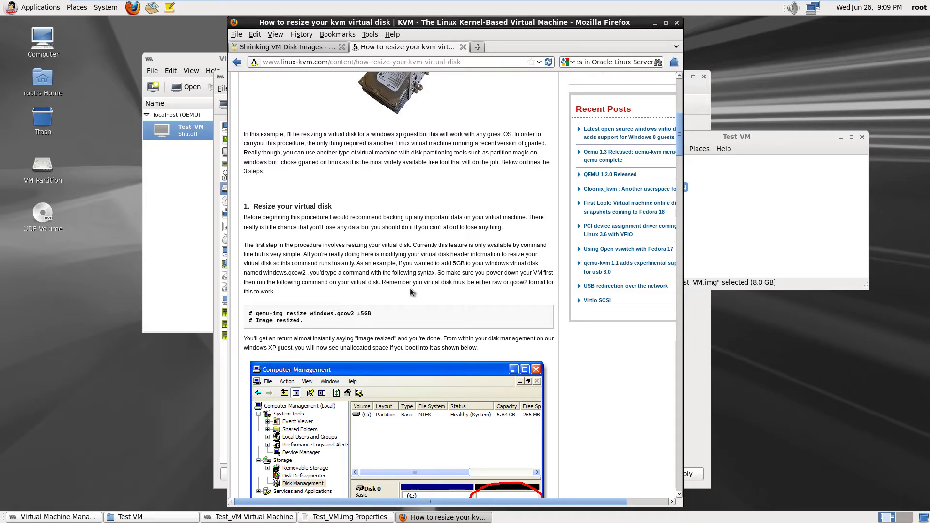
Read the kvm article past the GParted screenshots down to step 3, 'Reboot your virtual machine'
scroll(410, 292, "down", 8)
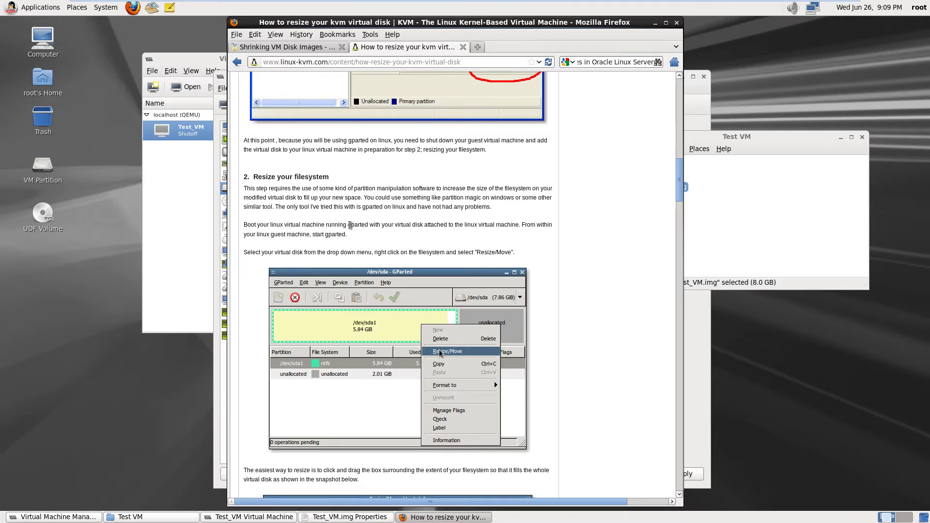
scroll(351, 224, "up", 7)
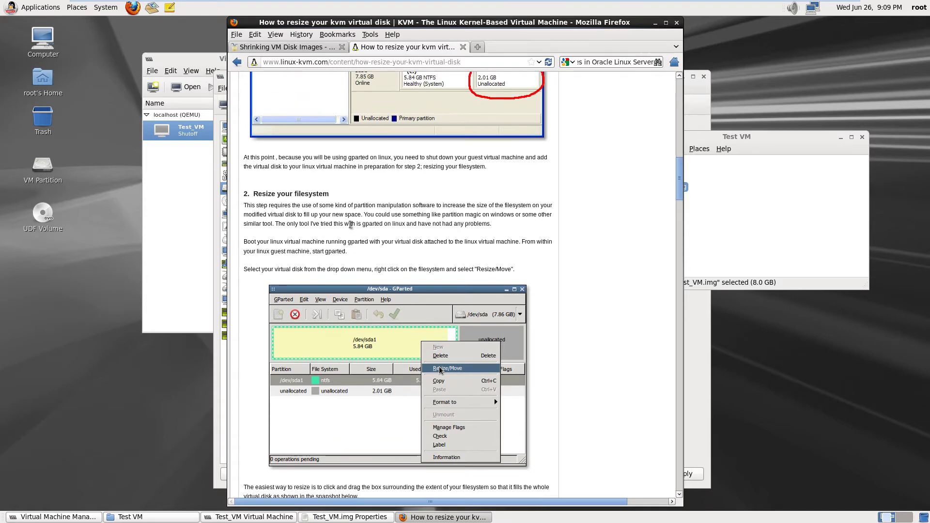
scroll(349, 225, "up", 7)
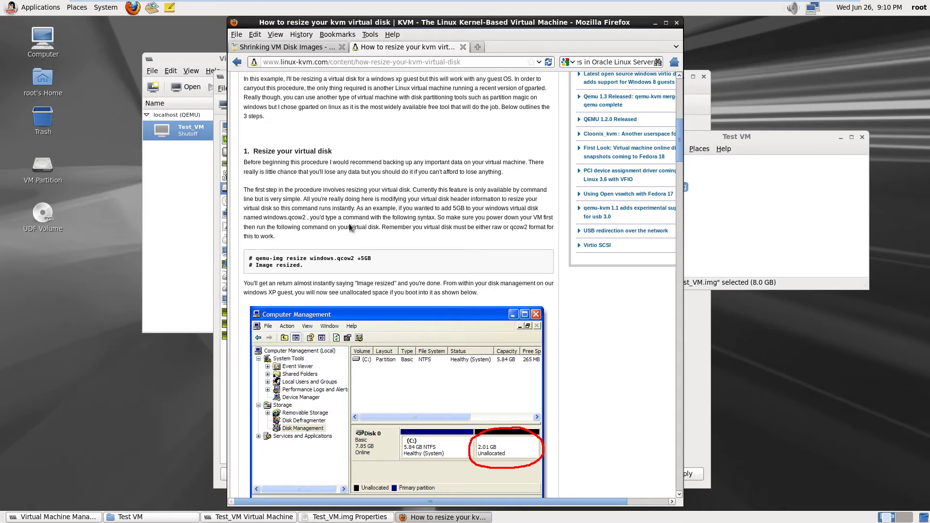
scroll(350, 226, "up", 4)
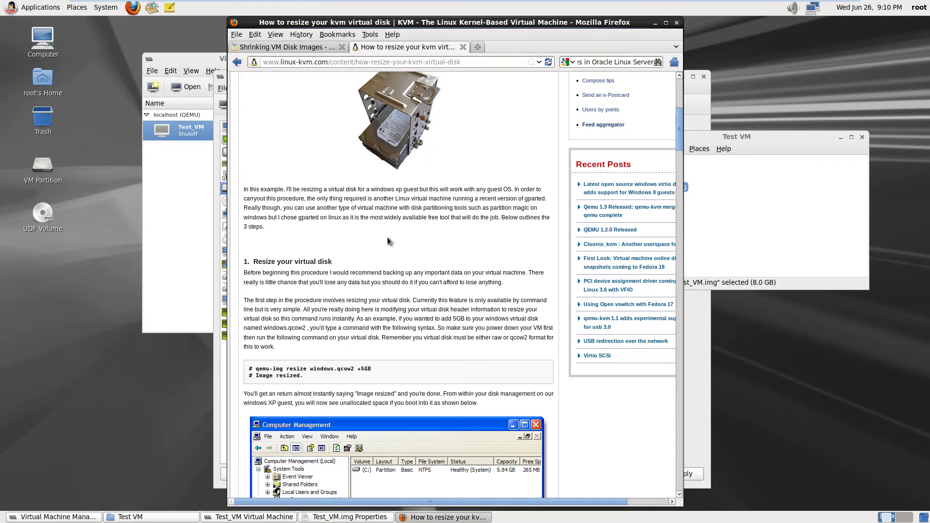
scroll(387, 237, "up", 7)
scroll(390, 241, "up", 3)
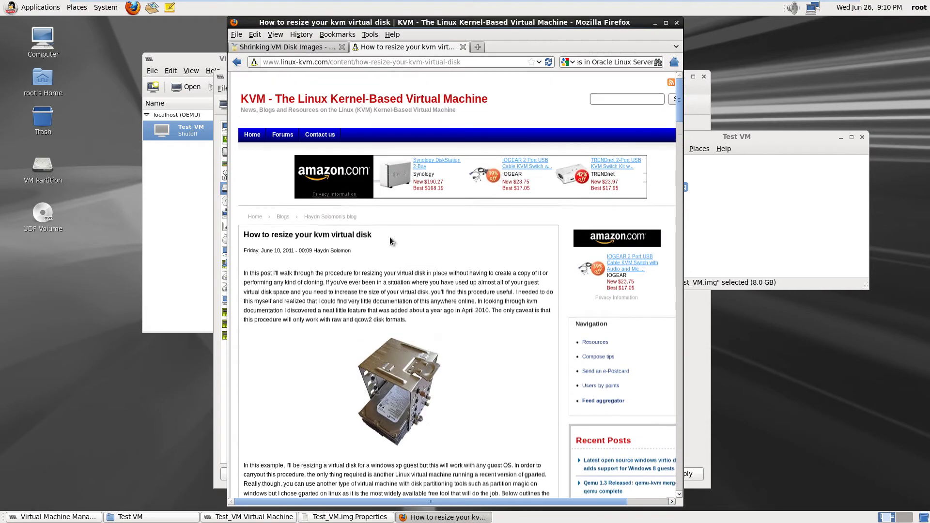
scroll(390, 241, "down", 11)
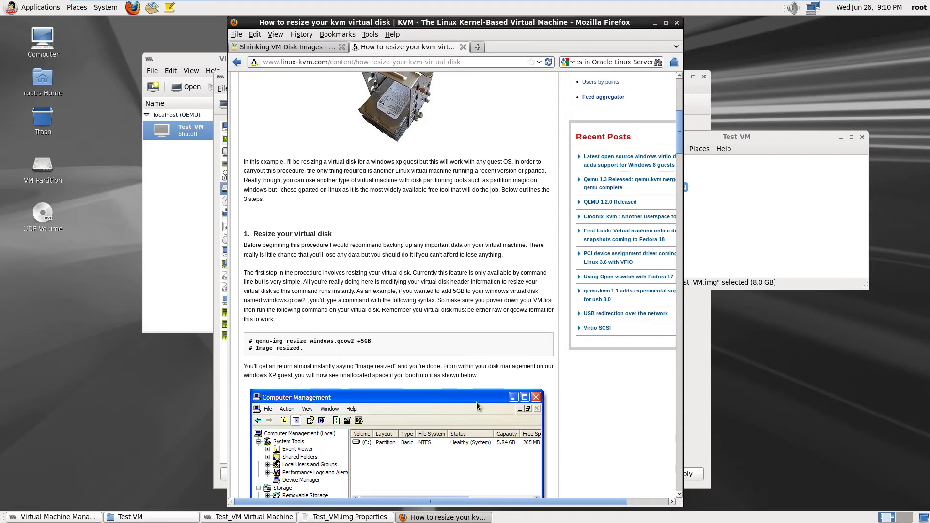
left_click_drag(565, 502, 636, 508)
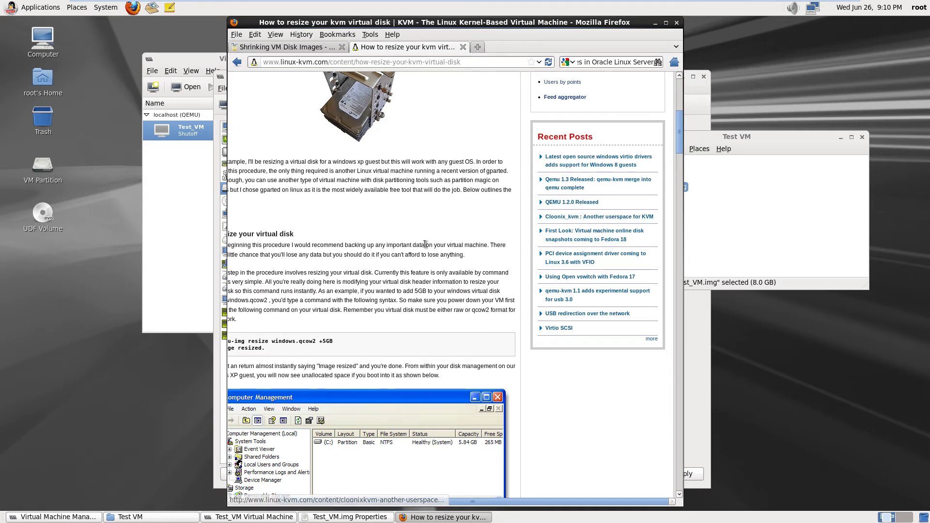
left_click_drag(528, 507, 486, 507)
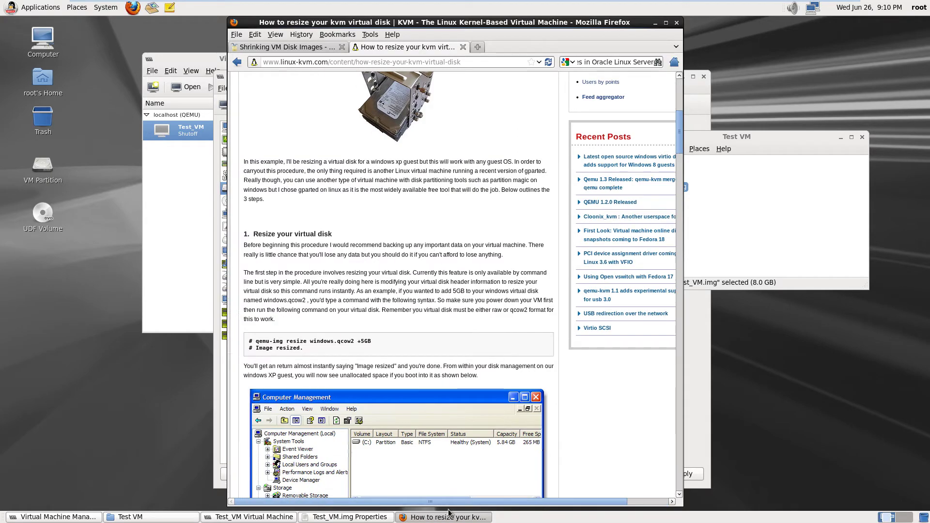
scroll(358, 312, "down", 10)
scroll(358, 313, "down", 20)
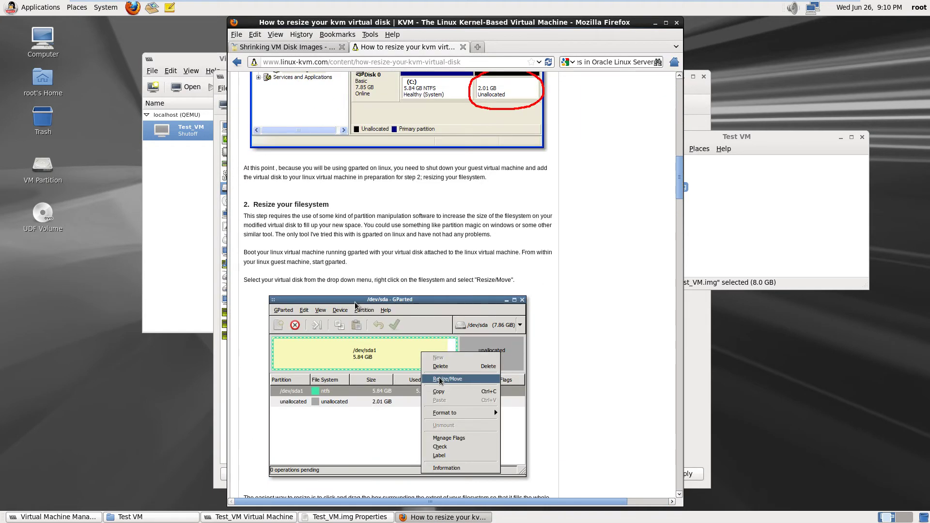
scroll(355, 305, "down", 15)
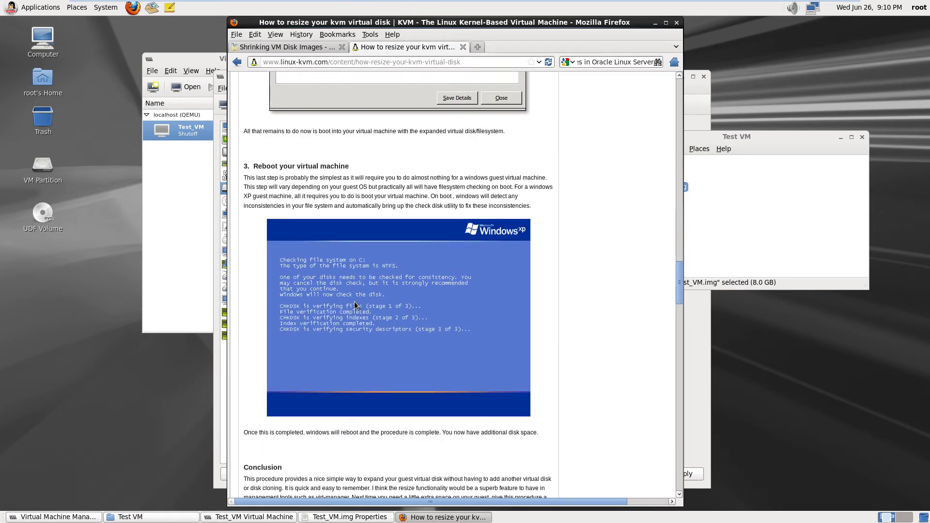
Scroll through the comments and back up to step 1, then bring the Test_VM.img Properties window forward
scroll(355, 304, "down", 4)
scroll(354, 303, "down", 12)
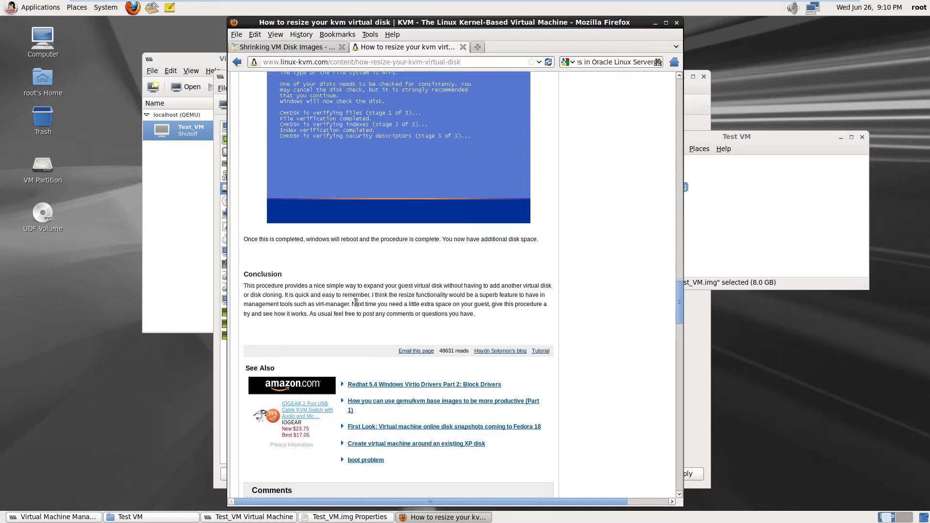
scroll(355, 304, "down", 11)
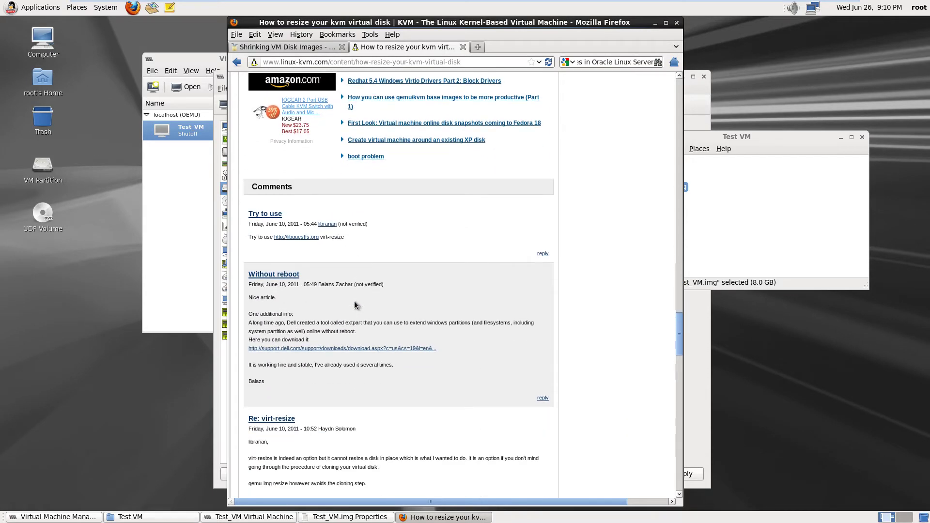
scroll(354, 304, "up", 14)
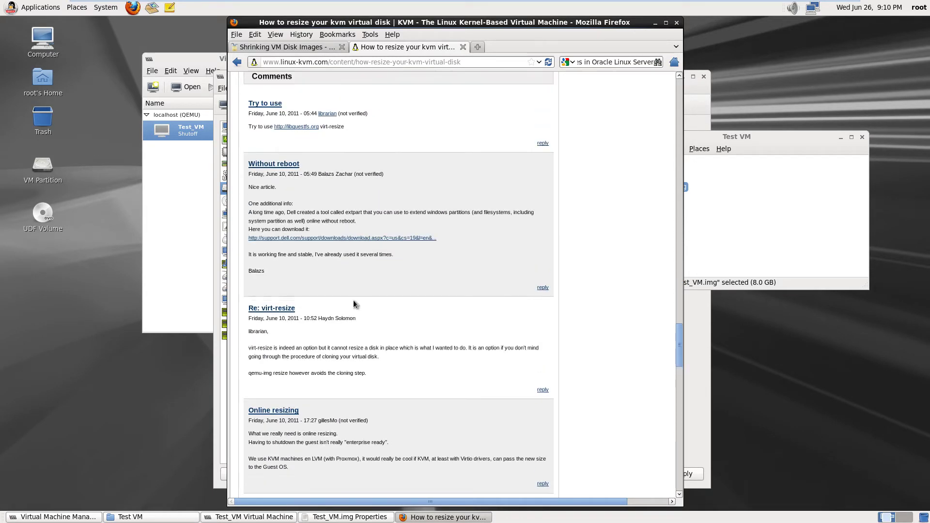
scroll(353, 301, "up", 20)
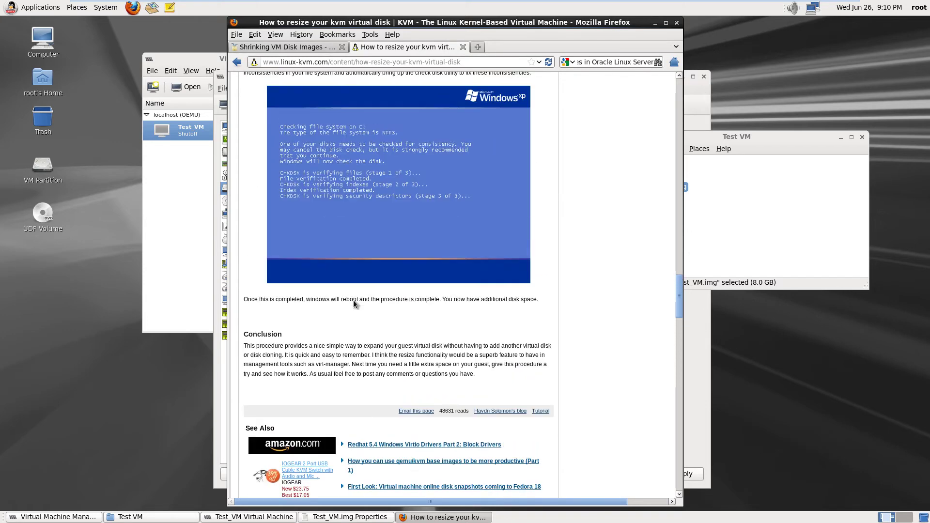
scroll(353, 300, "up", 20)
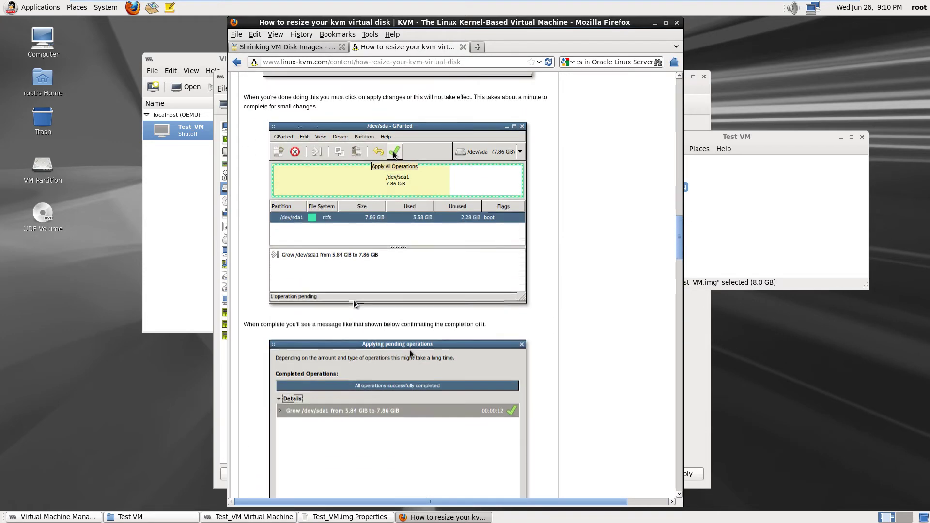
scroll(353, 300, "up", 8)
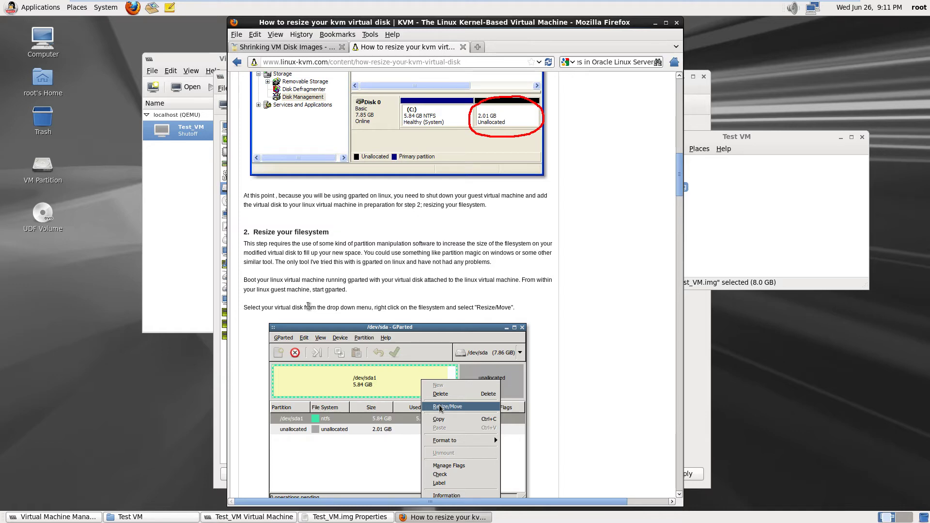
scroll(327, 270, "up", 5)
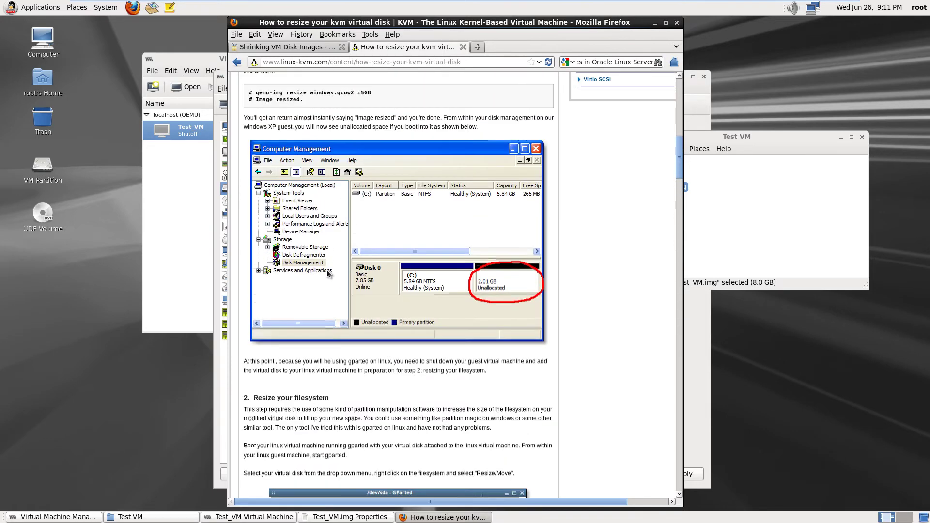
scroll(328, 271, "up", 2)
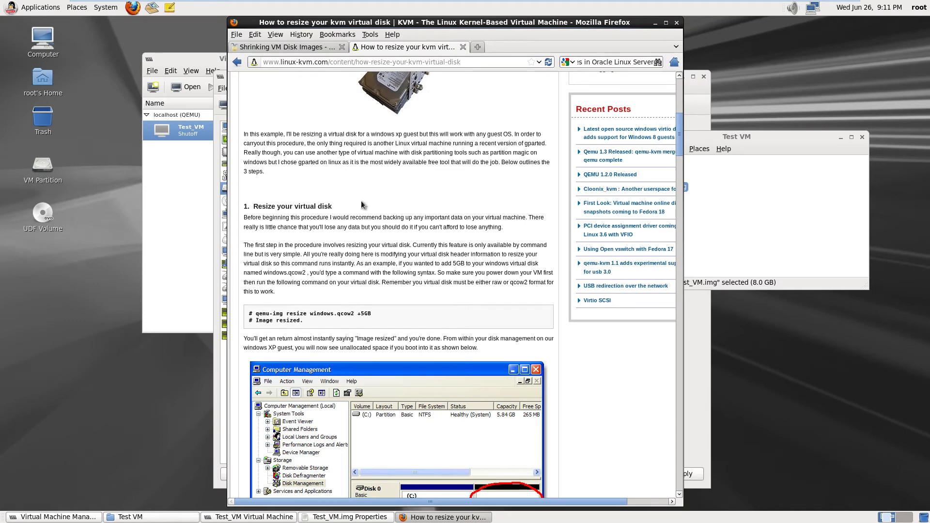
left_click(766, 206)
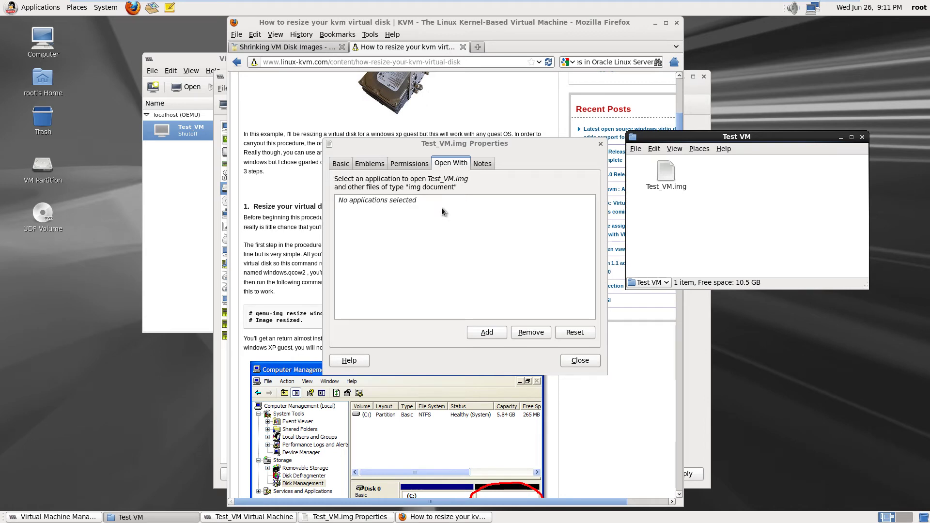
Close the Test_VM.img properties, launch Konsole and run the image path, which gives Permission denied
left_click(583, 363)
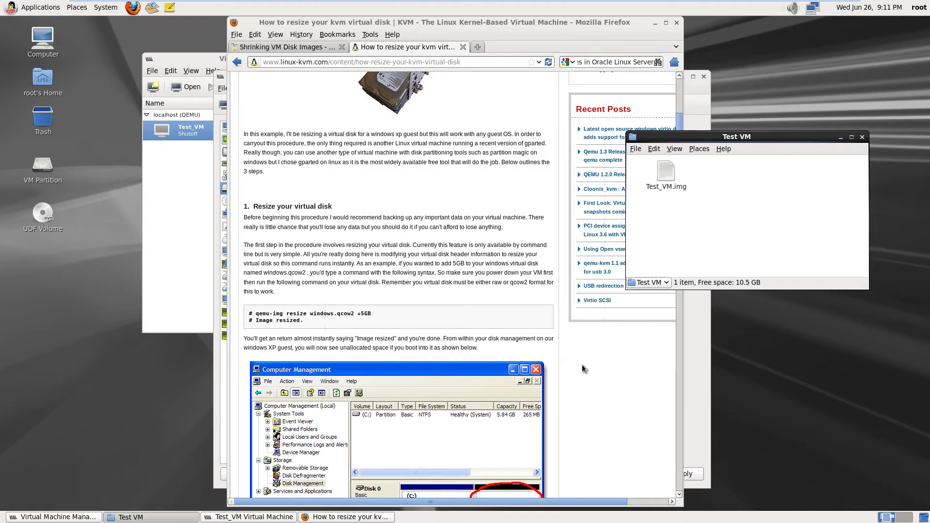
left_click(19, 8)
mouse_move(32, 127)
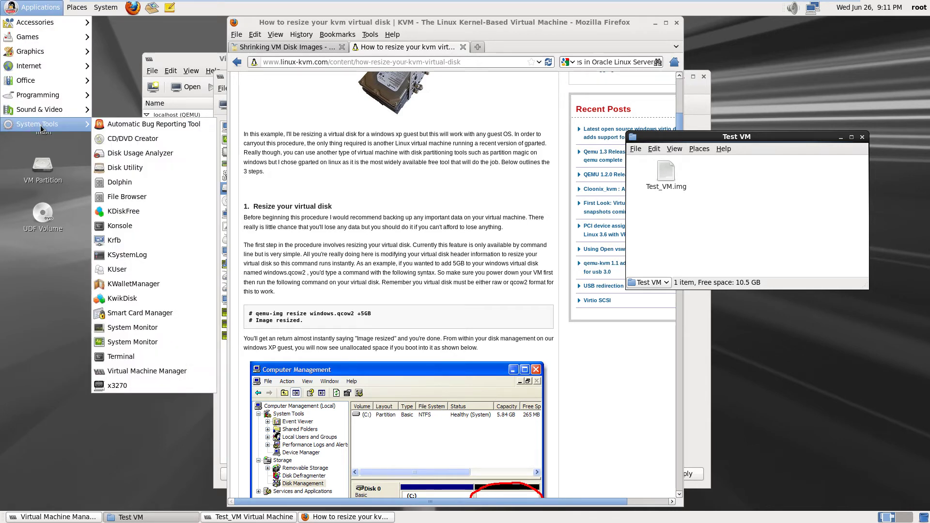
left_click(147, 226)
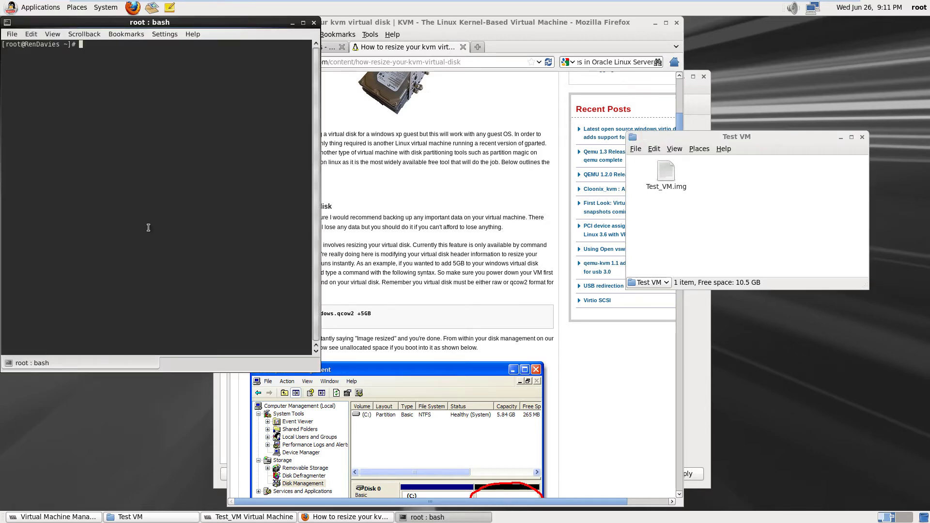
left_click_drag(668, 179, 149, 96)
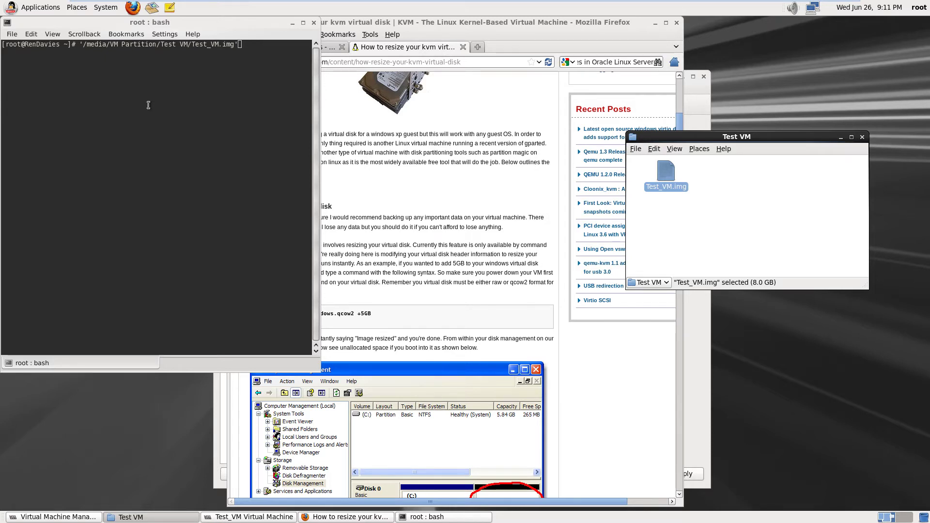
left_click(149, 105)
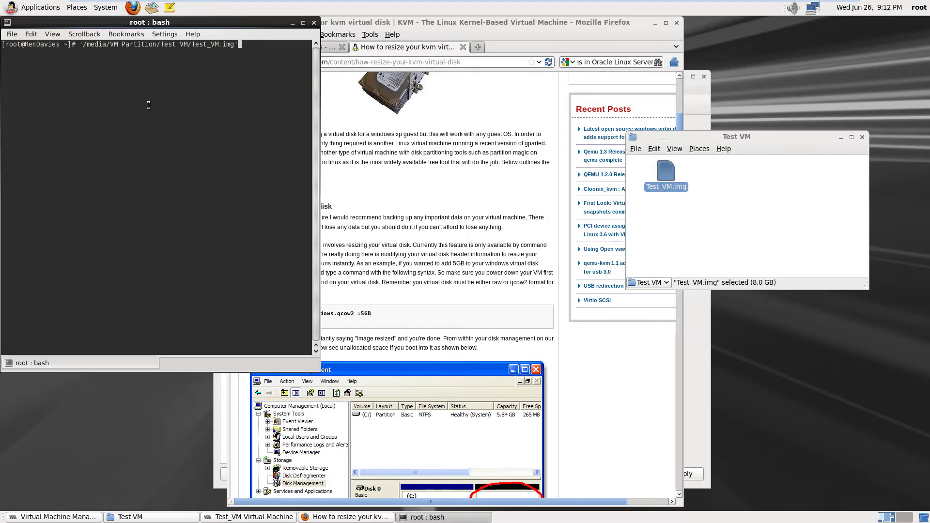
key("Return")
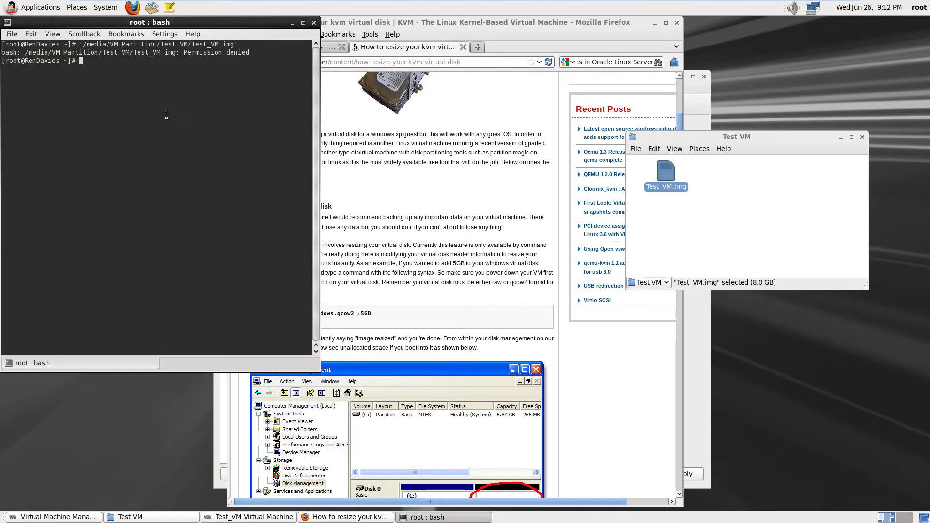
Drag the terminal over to the right and raise the Test VM file browser window
left_click_drag(170, 23, 196, 40)
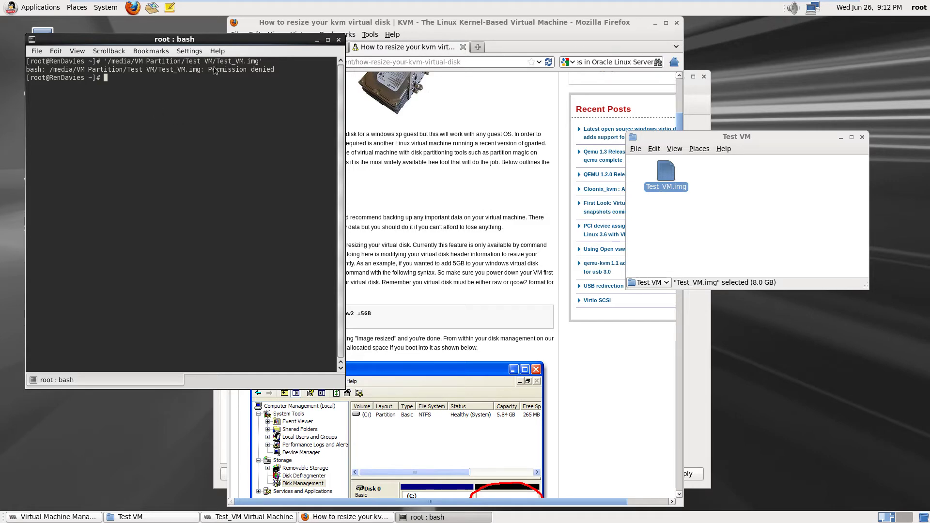
left_click_drag(231, 42, 686, 44)
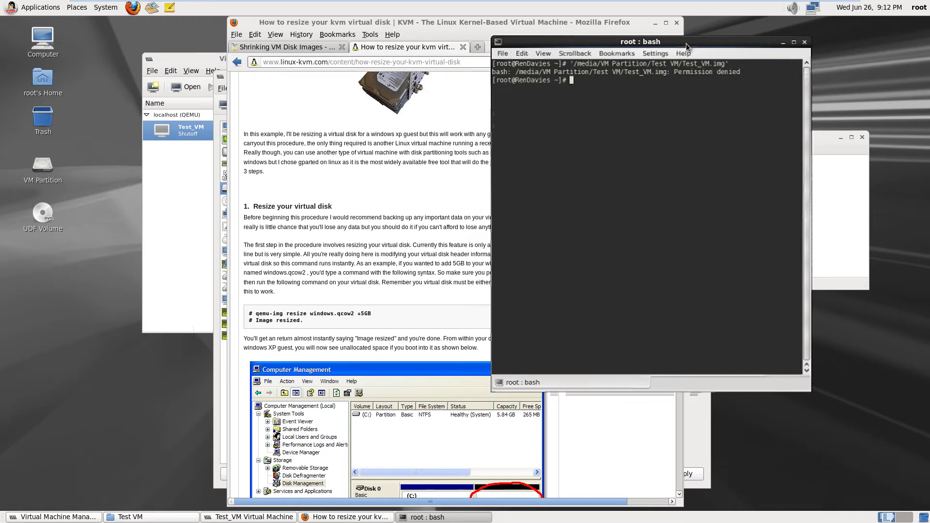
left_click(854, 212)
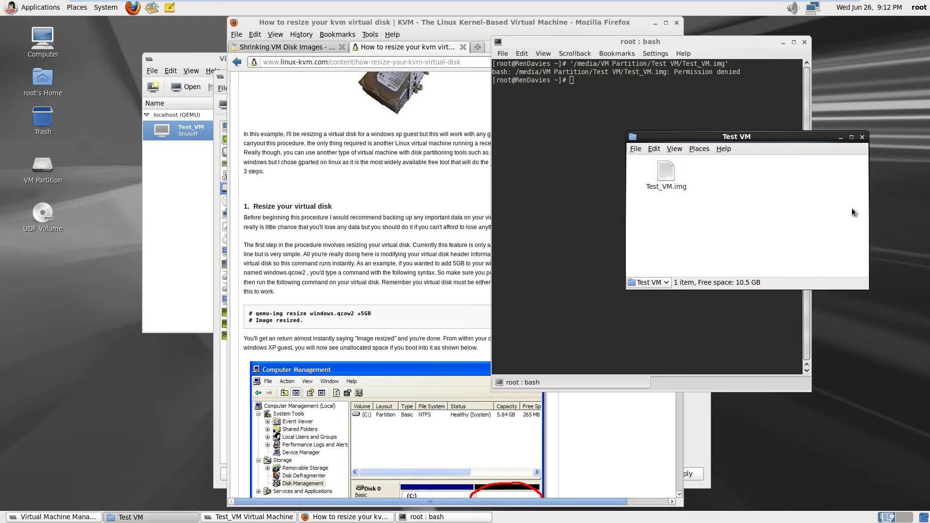
In Test_VM.img's Permissions, set group access to Read and write and tick Allow executing file as program
right_click(666, 174)
left_click(728, 299)
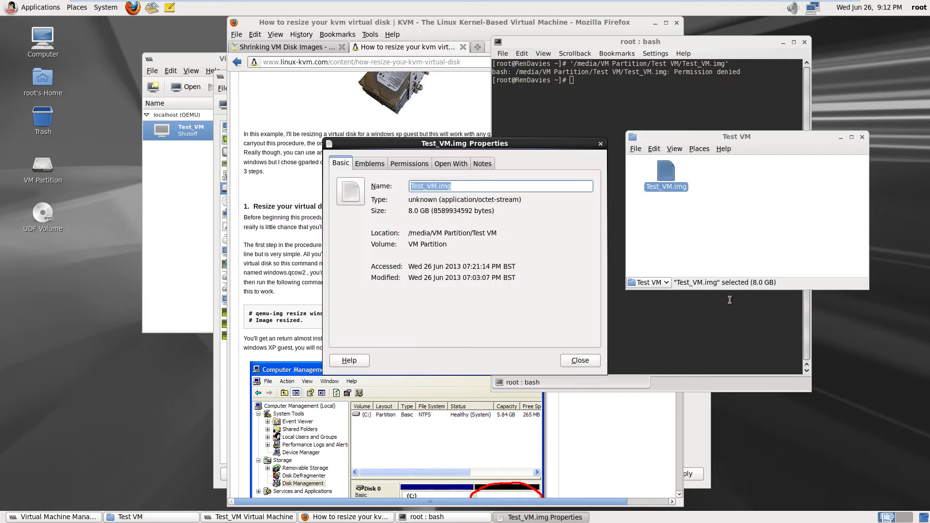
left_click(427, 165)
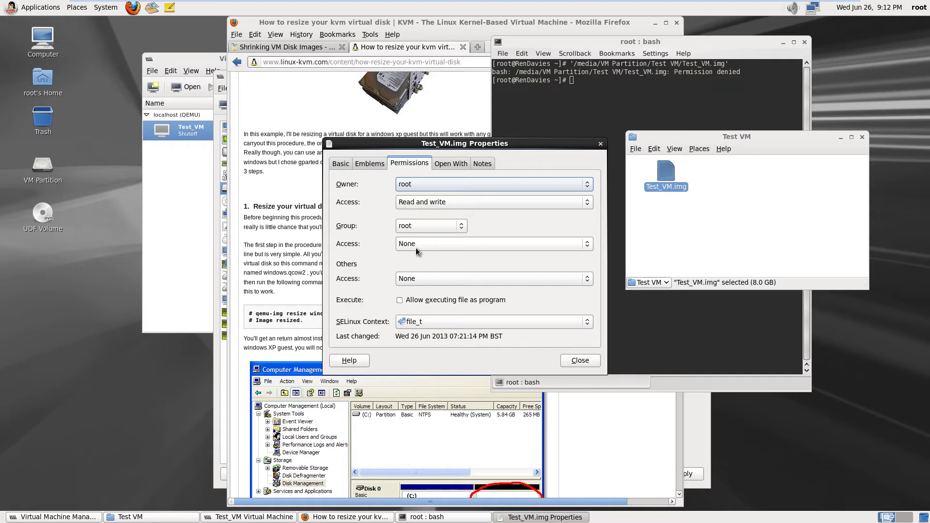
left_click(415, 248)
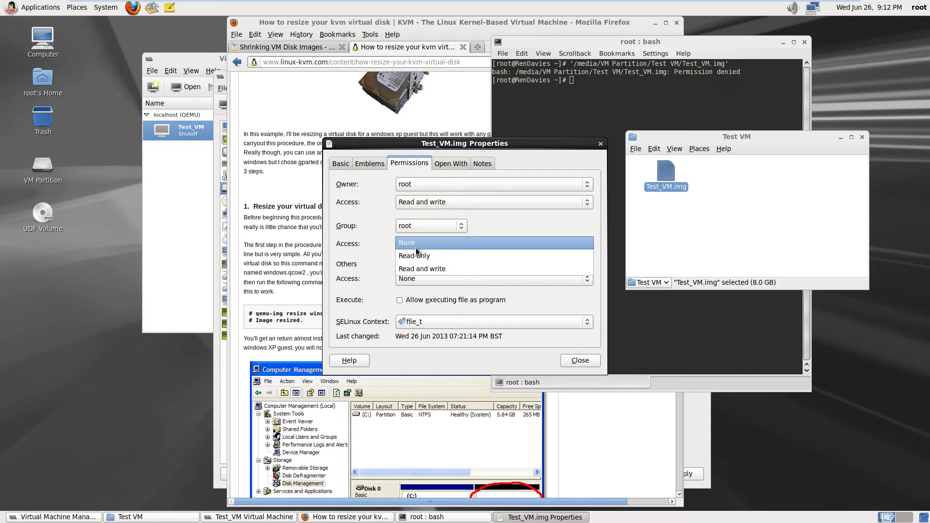
left_click(427, 270)
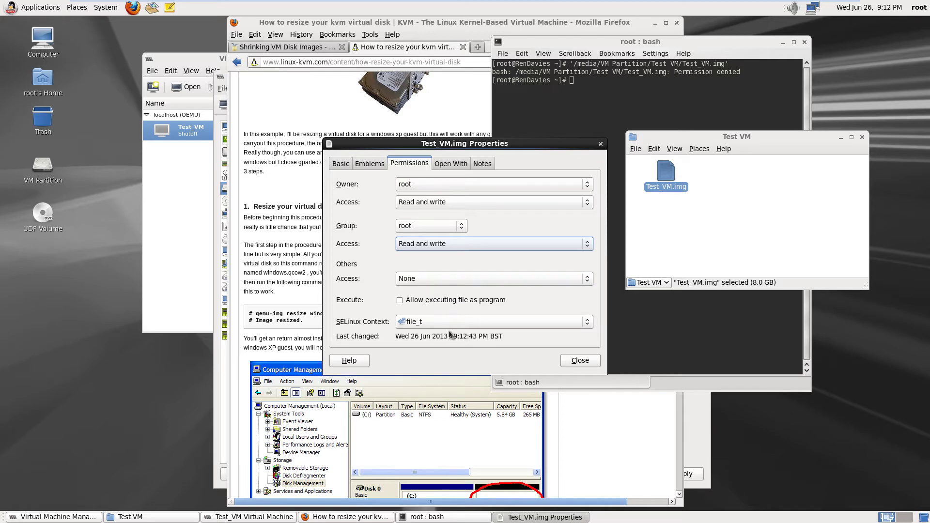
left_click(400, 301)
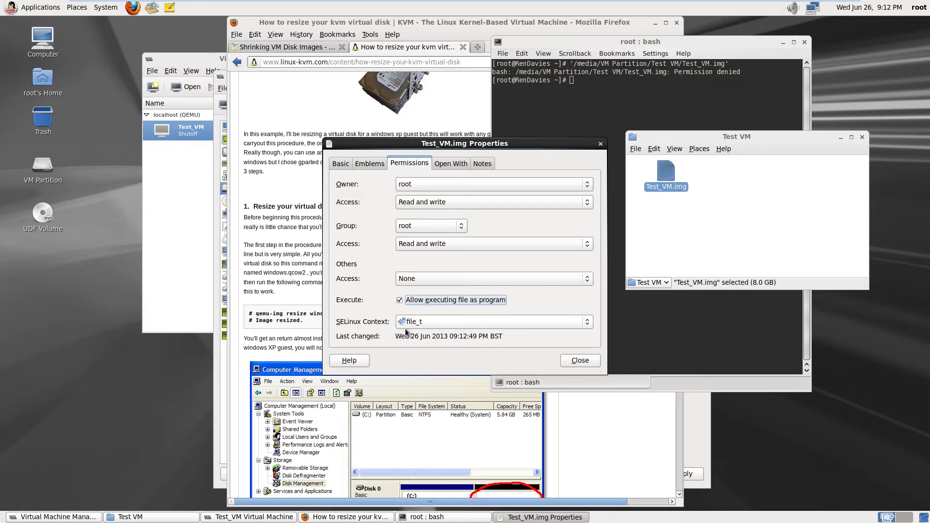
left_click(578, 363)
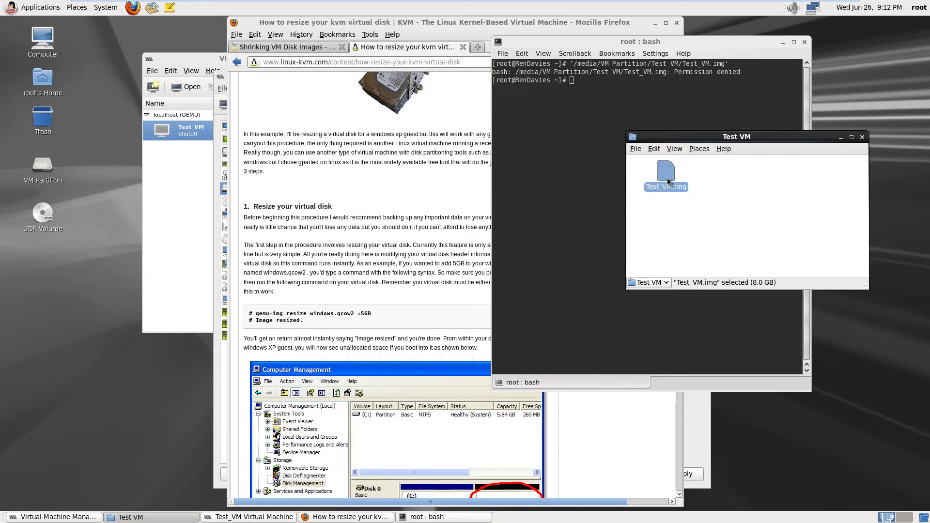
Run the Test_VM.img path with 'resize +12GB' in Konsole, which fails, then return to the resize article
left_click_drag(666, 179, 546, 113)
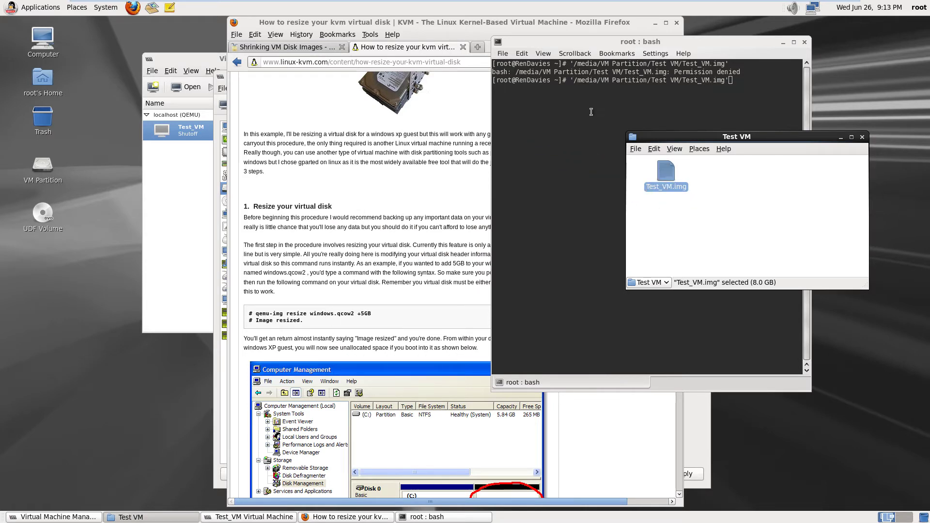
left_click(552, 132)
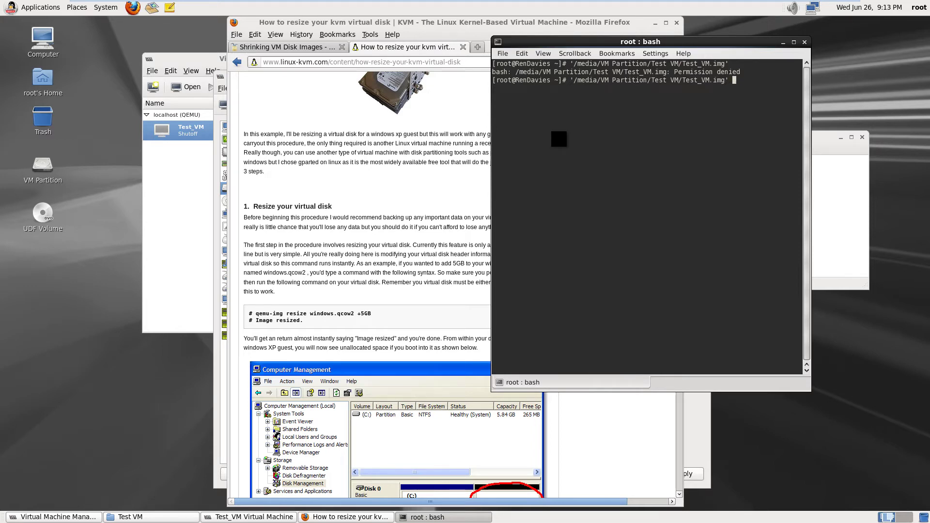
type("resiz")
type("e")
type("+12GB")
key("Return")
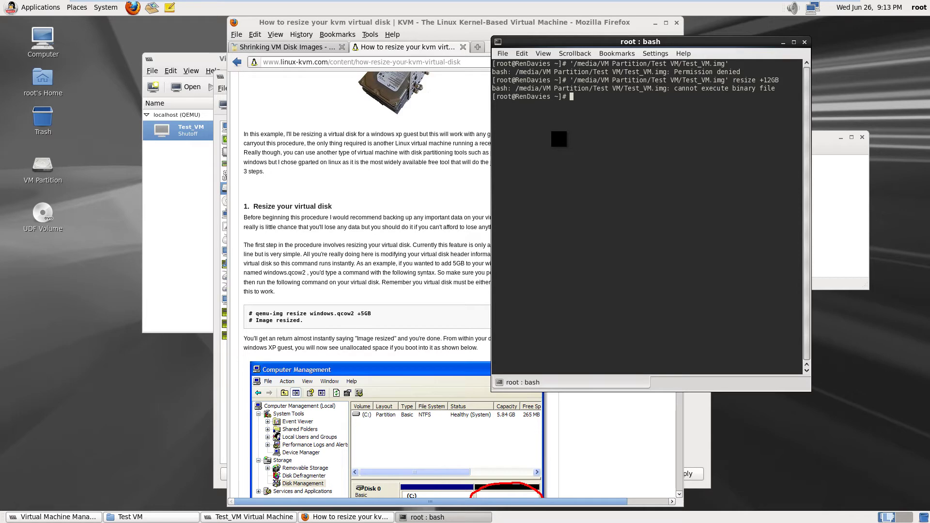
left_click(375, 286)
scroll(375, 268, "down", 8)
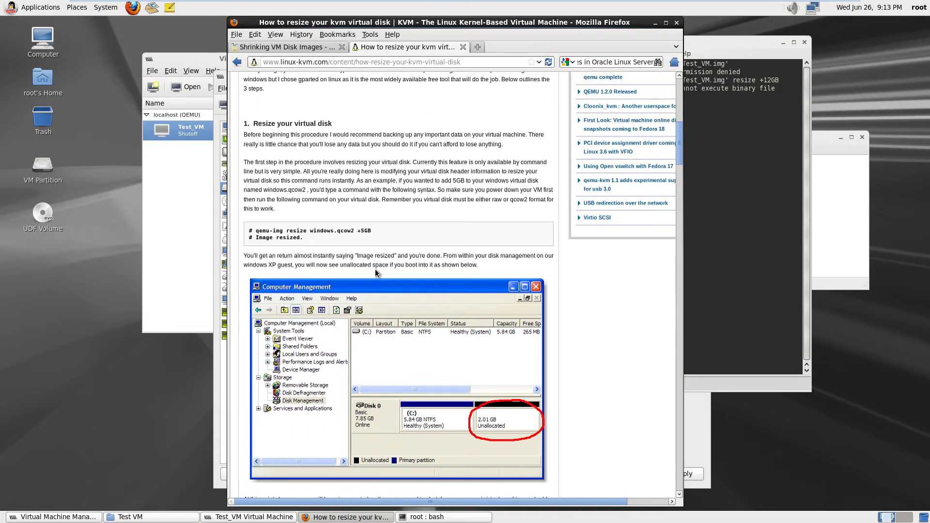
Go back to the Google results, pick the Oracle Managing Virtual Machines result, and close the terminal
left_click(237, 62)
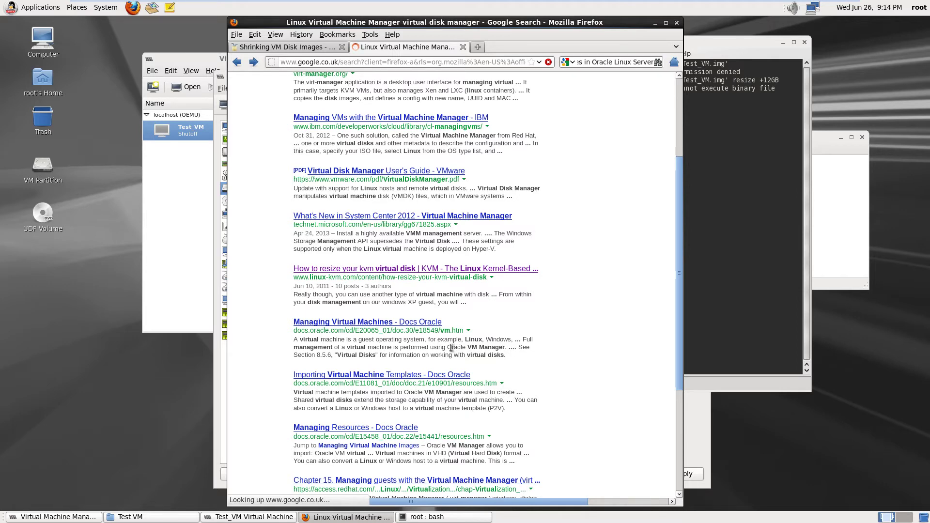
left_click(373, 325)
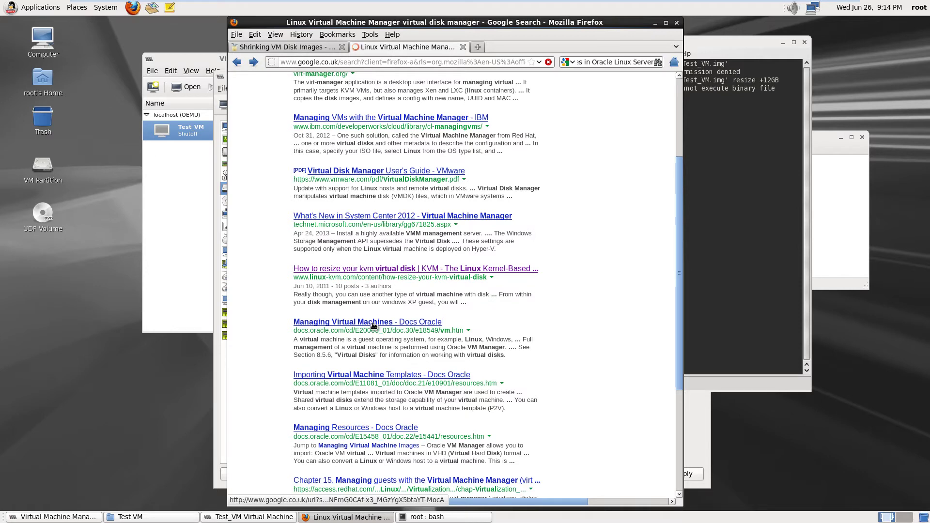
left_click(805, 42)
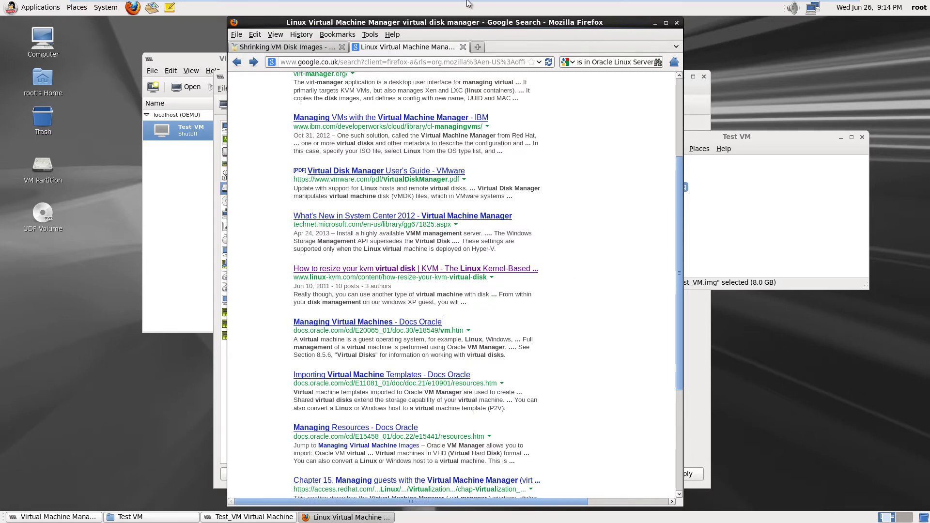
Take the virtual machine out of full screen and back into it
mouse_move(468, 4)
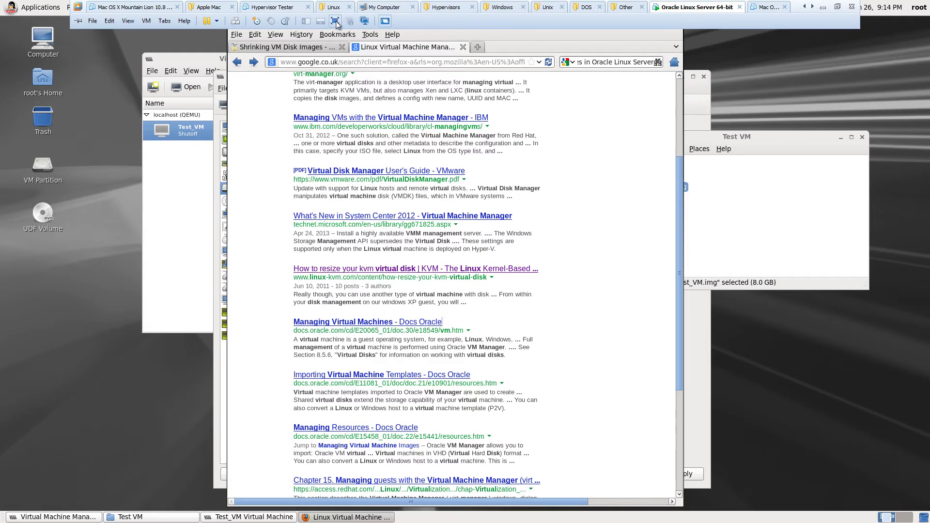
left_click(335, 20)
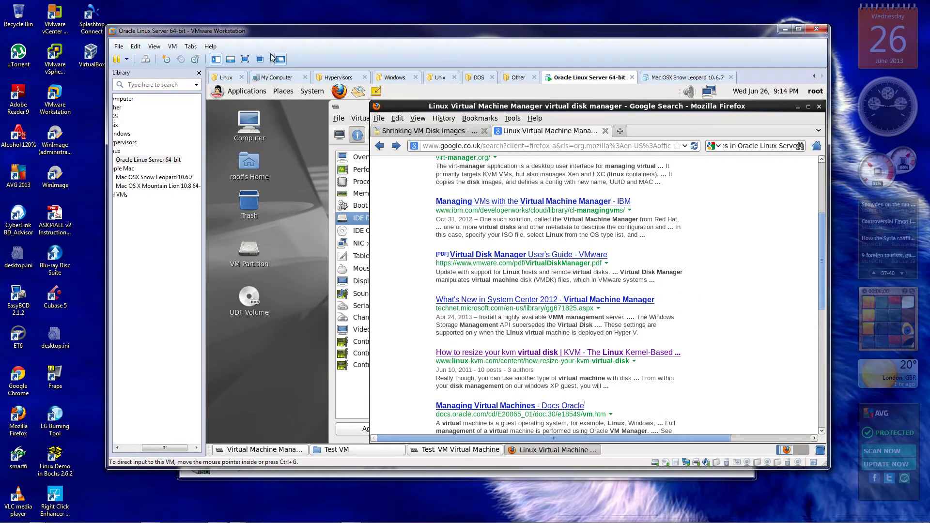
left_click(246, 59)
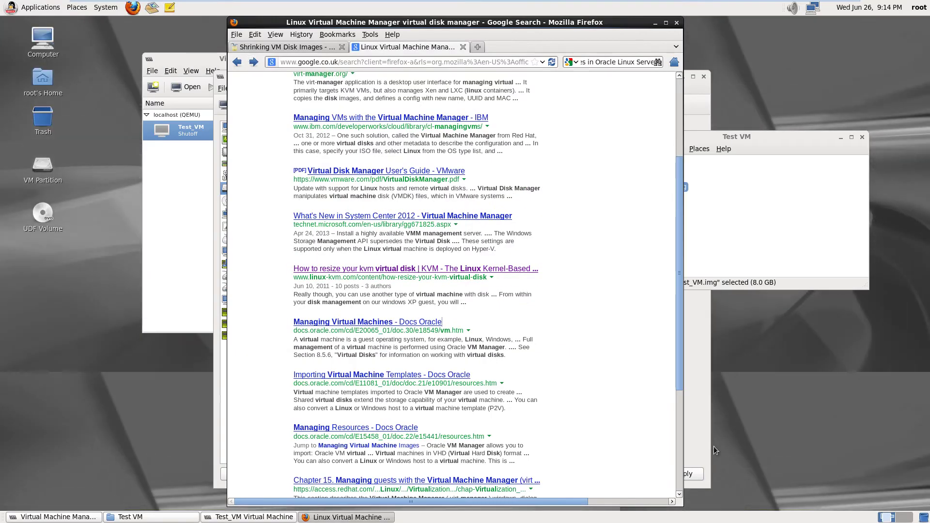
Open the Oracle result in a new tab, retry the failed load, then close that tab
right_click(349, 322)
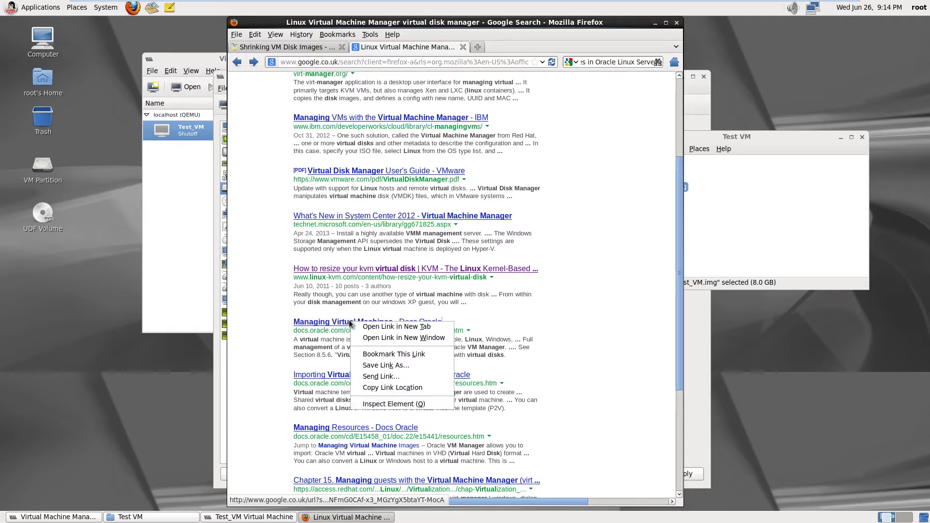
left_click(388, 327)
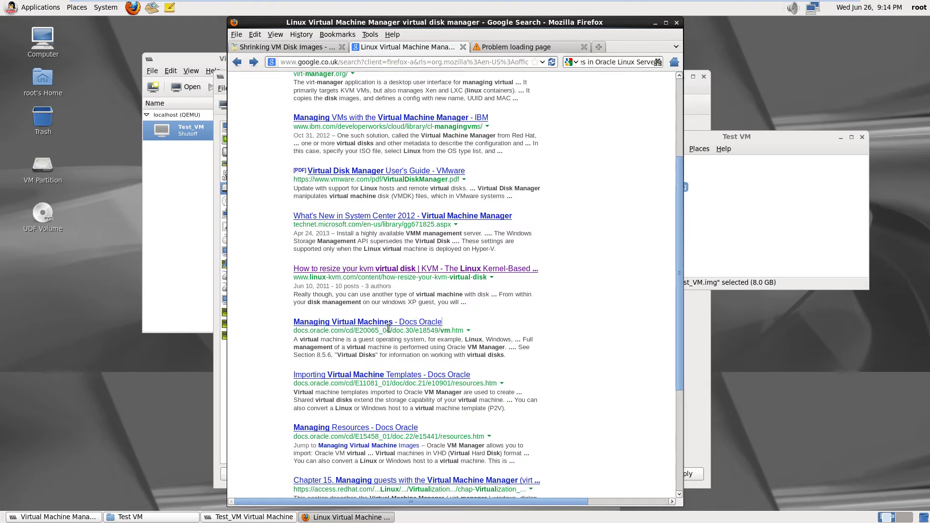
left_click(514, 46)
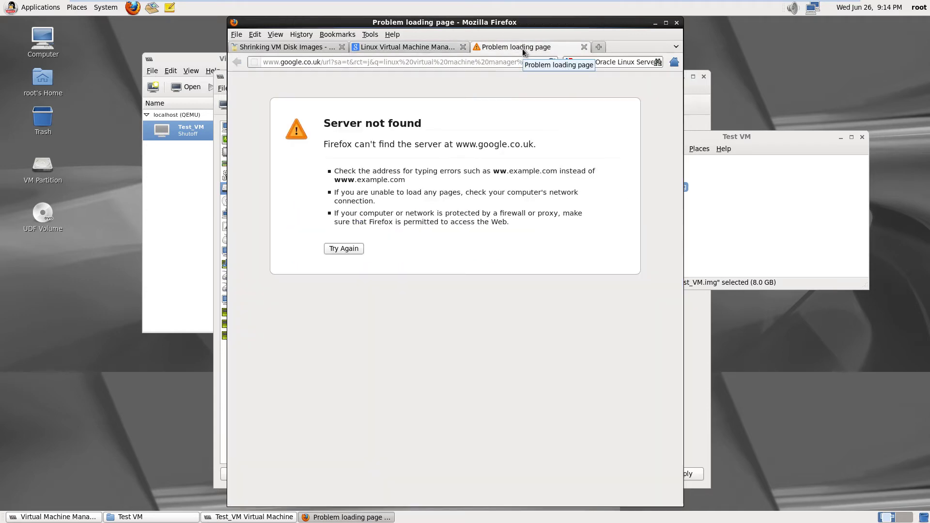
left_click(344, 248)
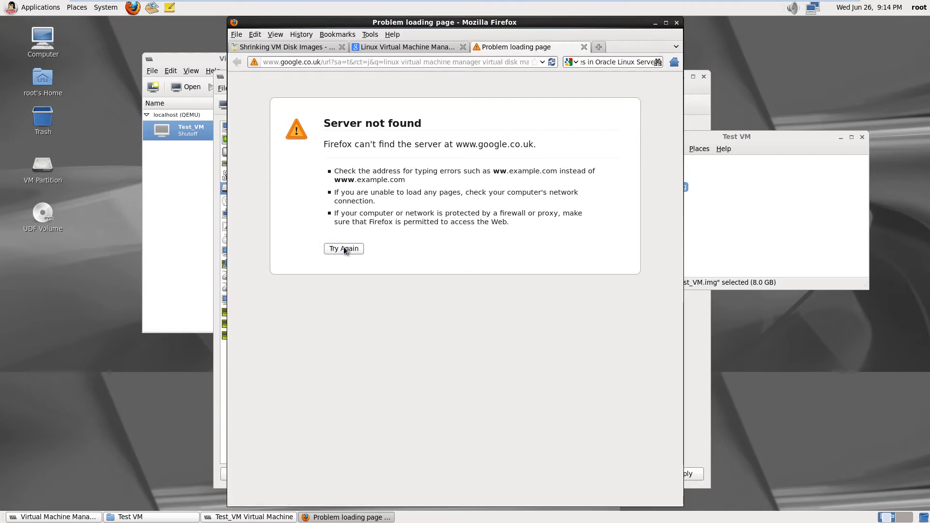
left_click(584, 47)
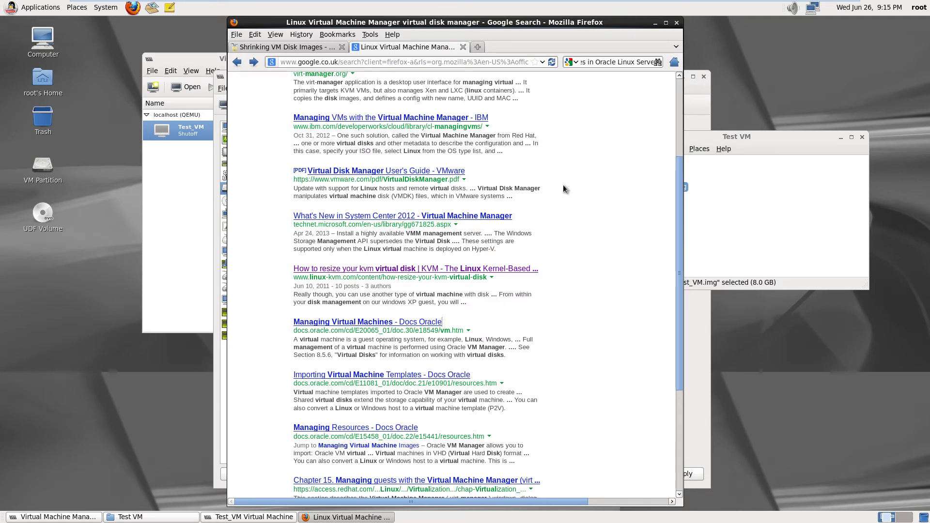
Reload the Google results after the Server not found error and open the Managing Virtual Machines link
left_click(345, 324)
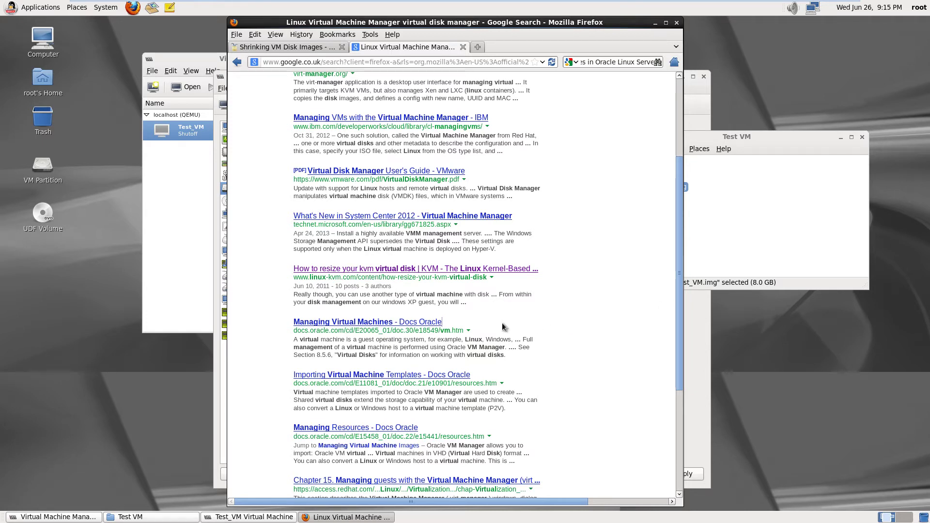
left_click(552, 62)
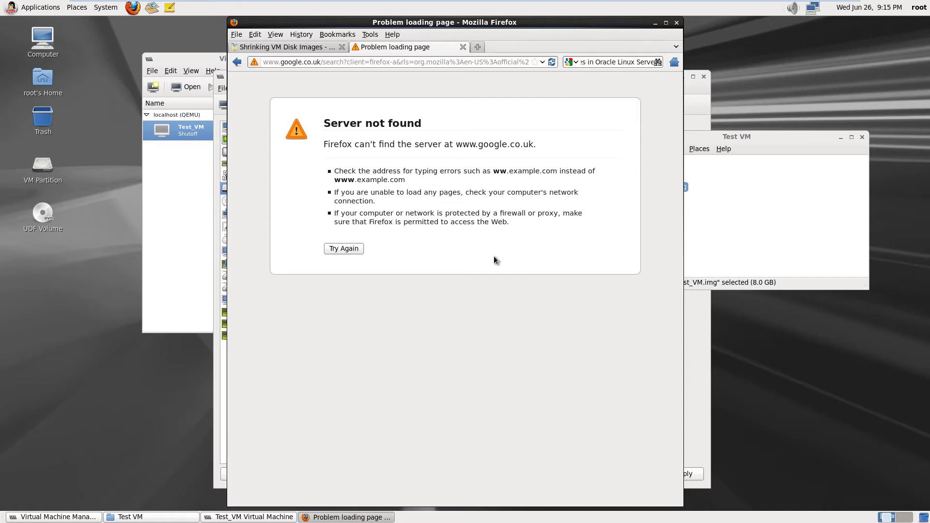
left_click(345, 248)
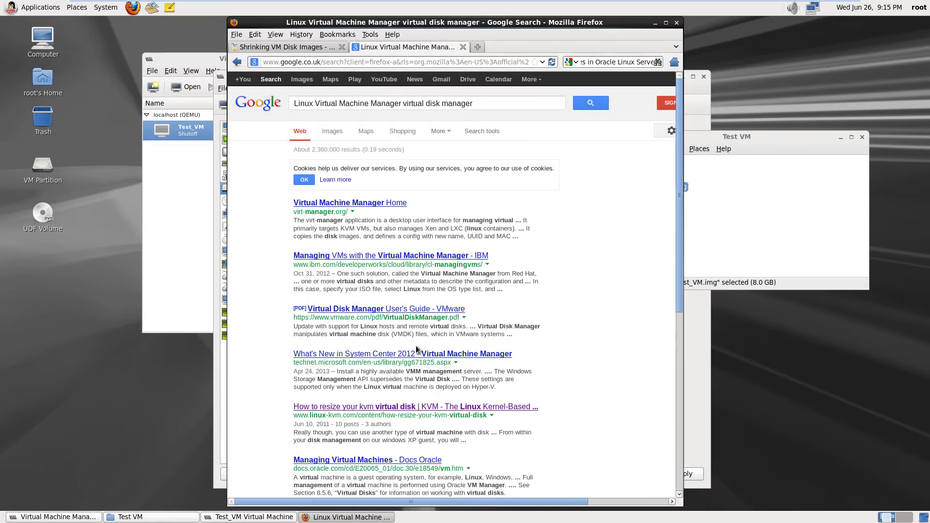
scroll(416, 345, "down", 5)
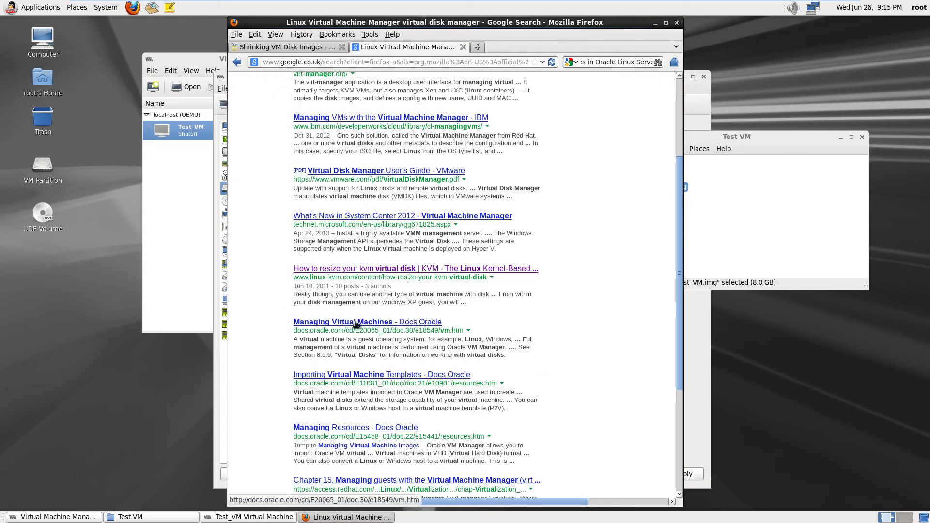
left_click(357, 322)
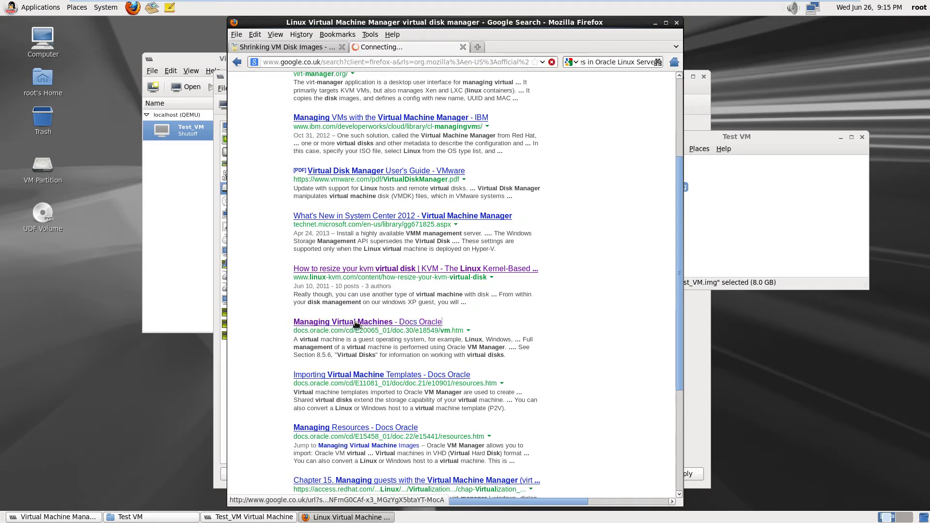
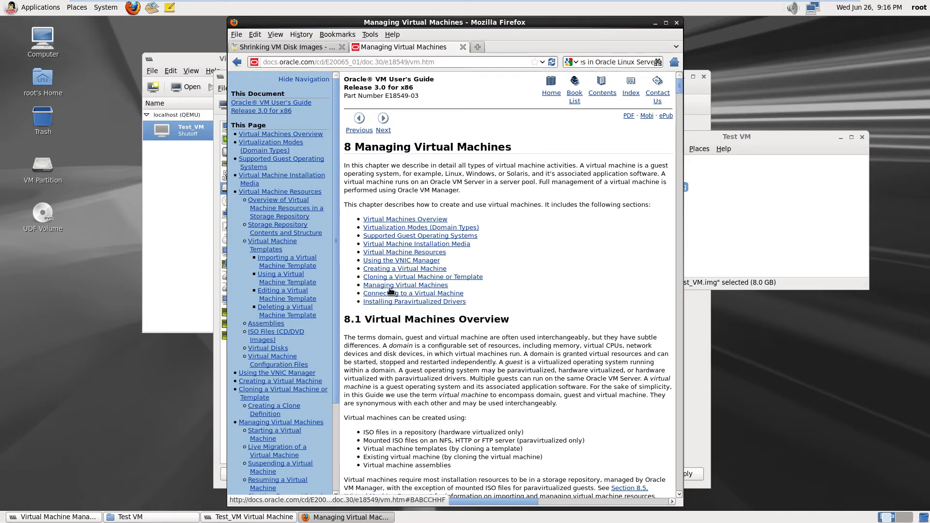
Open the Managing Virtual Machines section and search the page for 'Resizing' to reach the resize steps
left_click(394, 286)
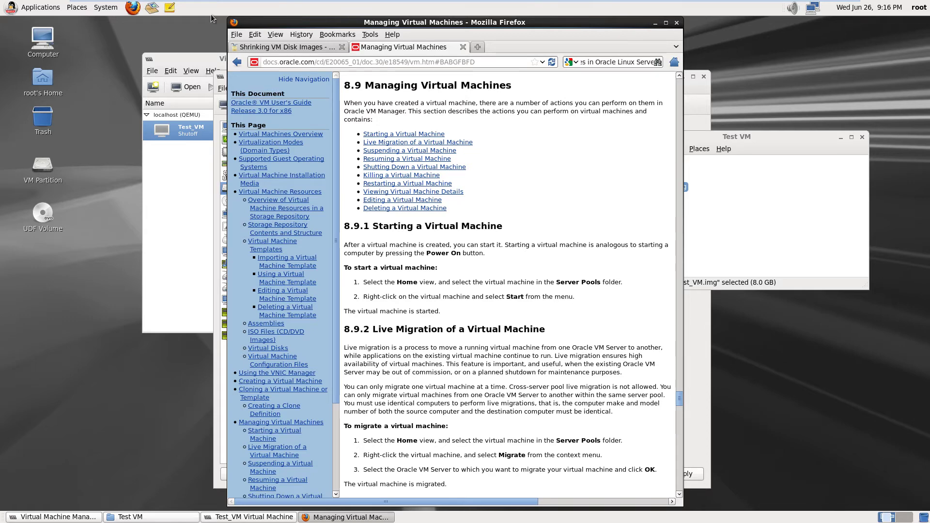
left_click(255, 34)
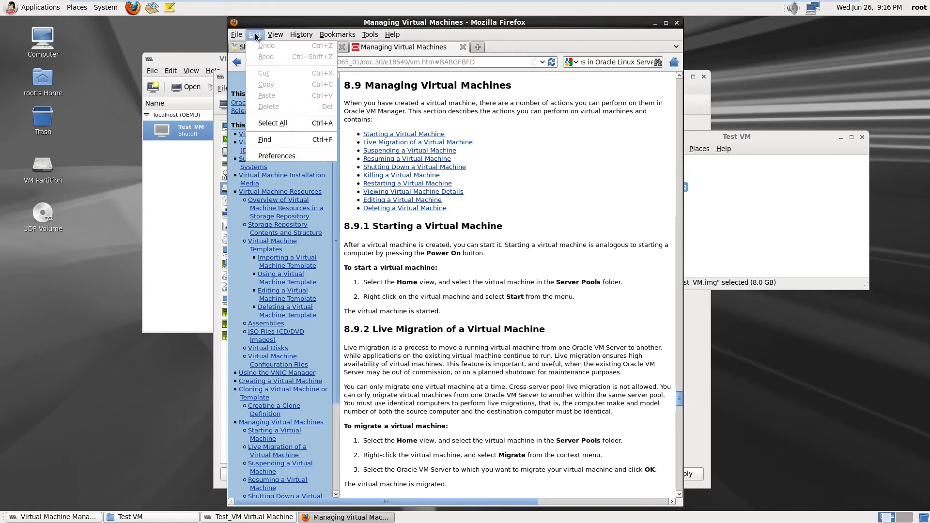
left_click(279, 140)
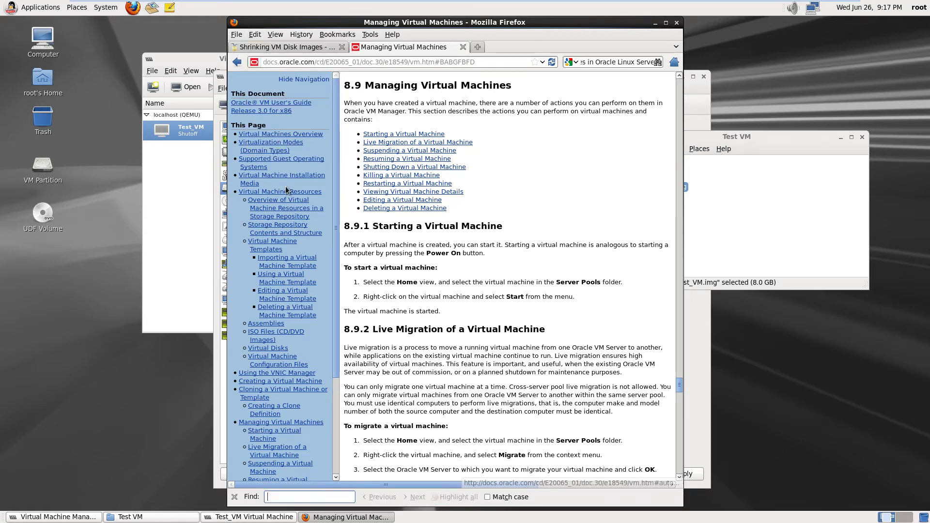
type("Res")
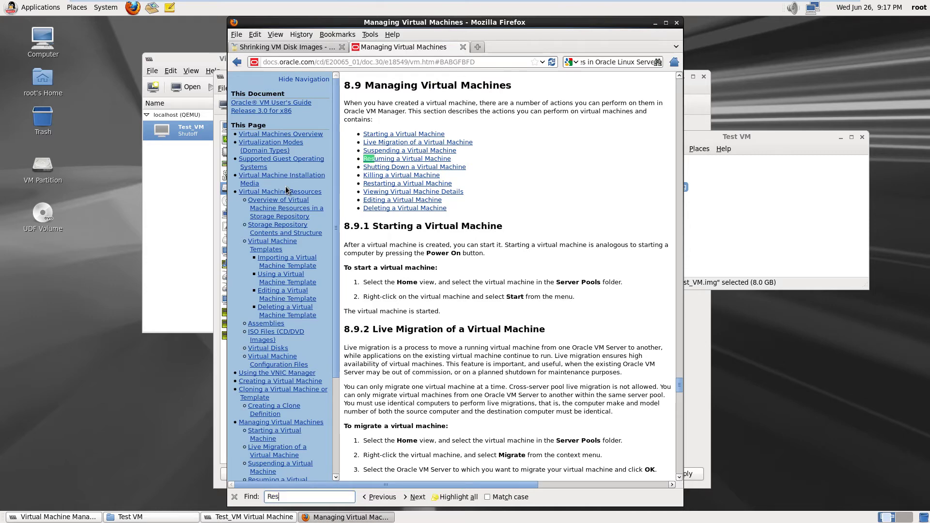
type("i")
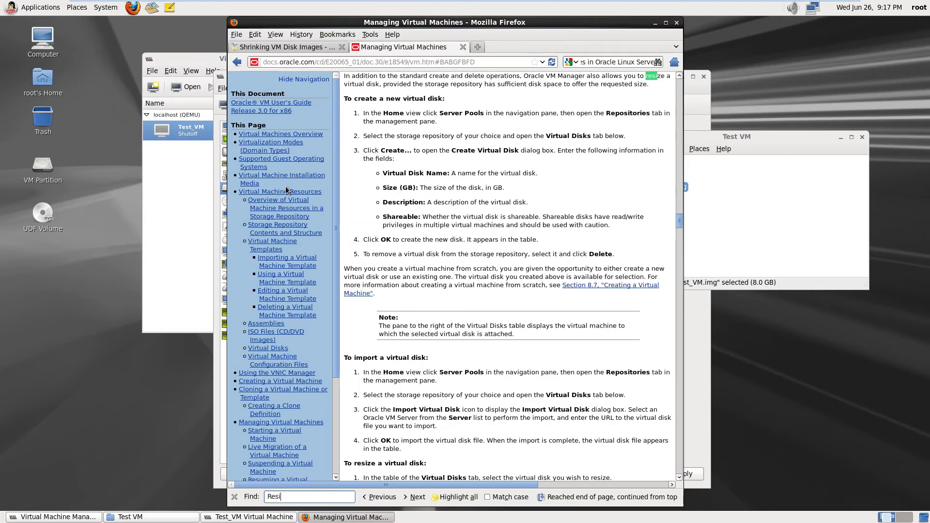
type("z")
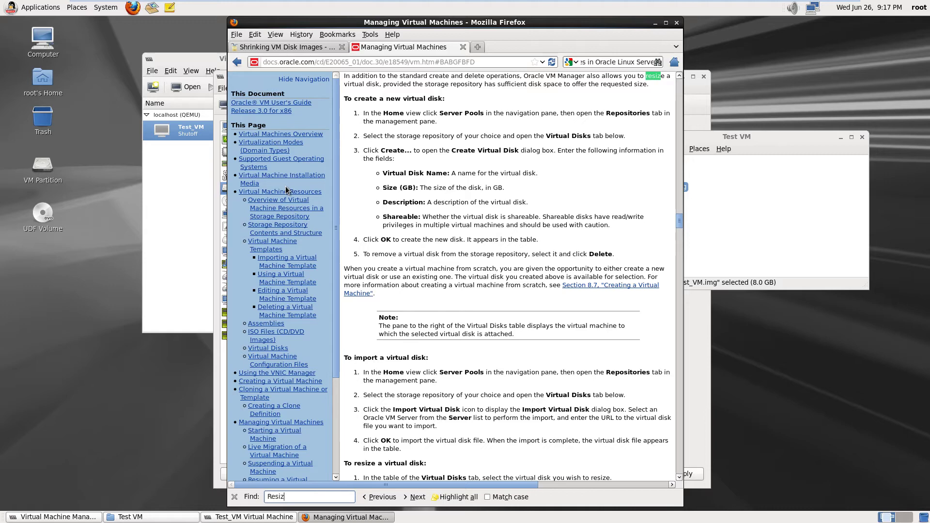
type("ing")
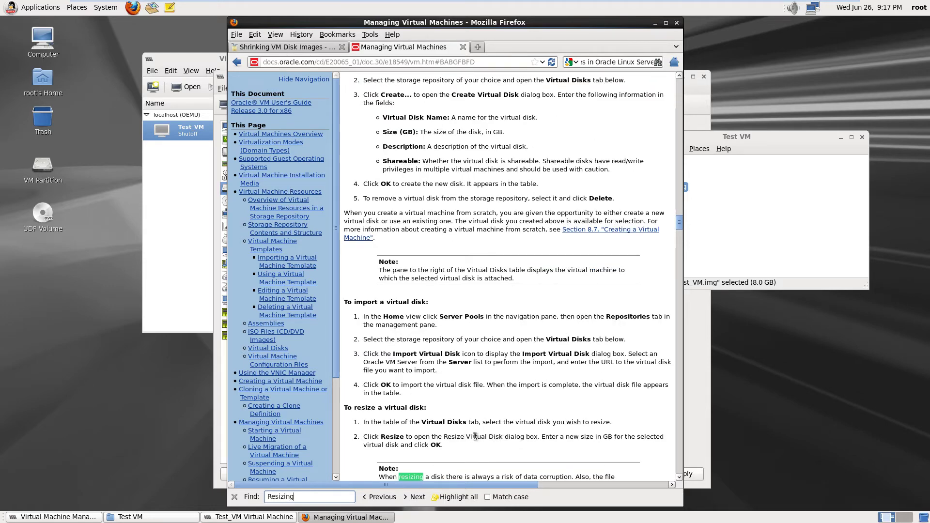
left_click(449, 422)
scroll(450, 423, "down", 3)
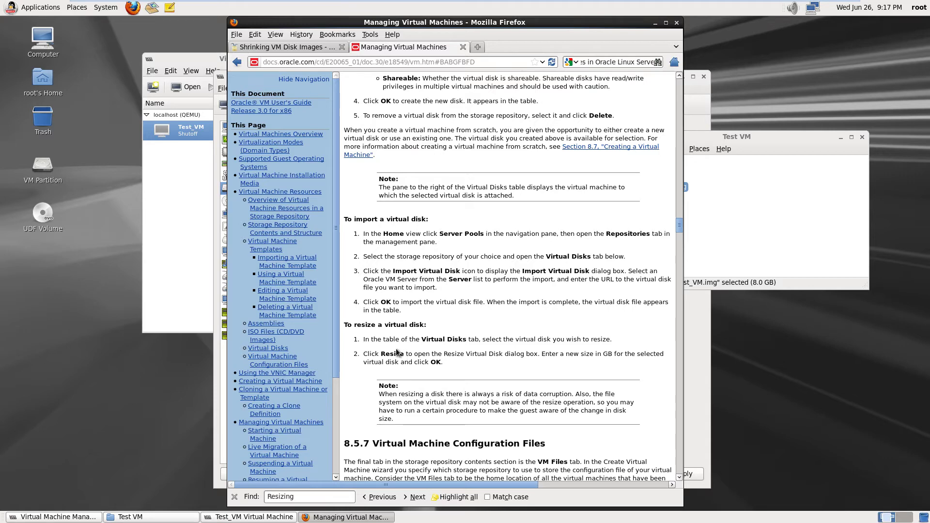
Drag the Test_VM details window to the left screen edge, then bring Firefox back in front
left_click(220, 76)
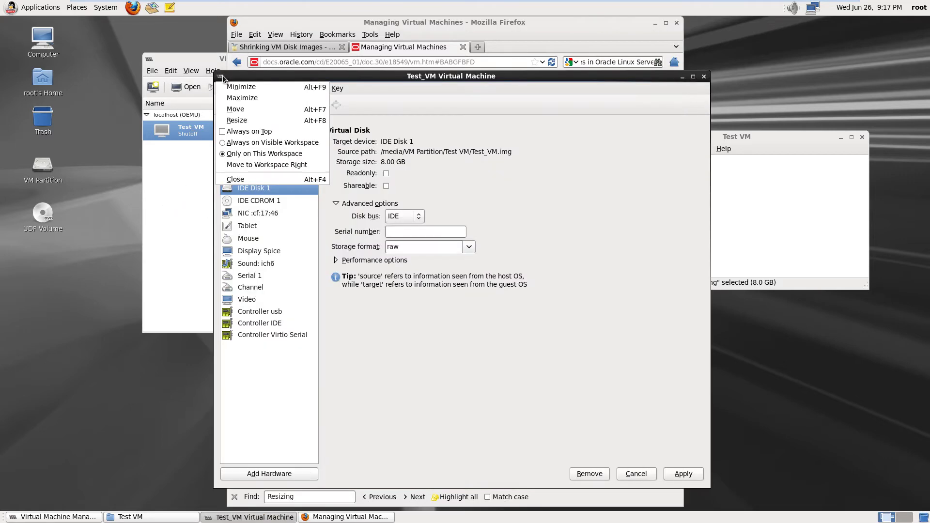
left_click(388, 88)
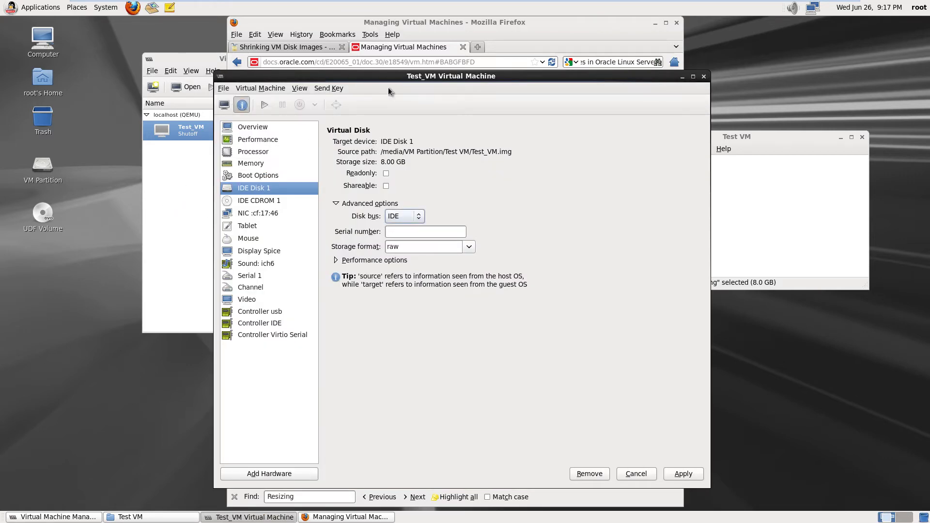
left_click(253, 85)
left_click(251, 85)
left_click_drag(455, 76, 242, 67)
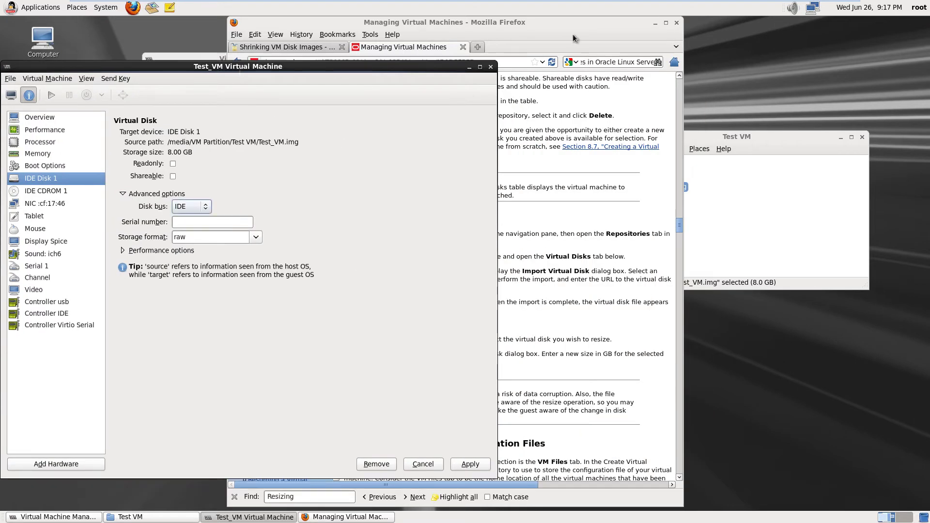
left_click(573, 34)
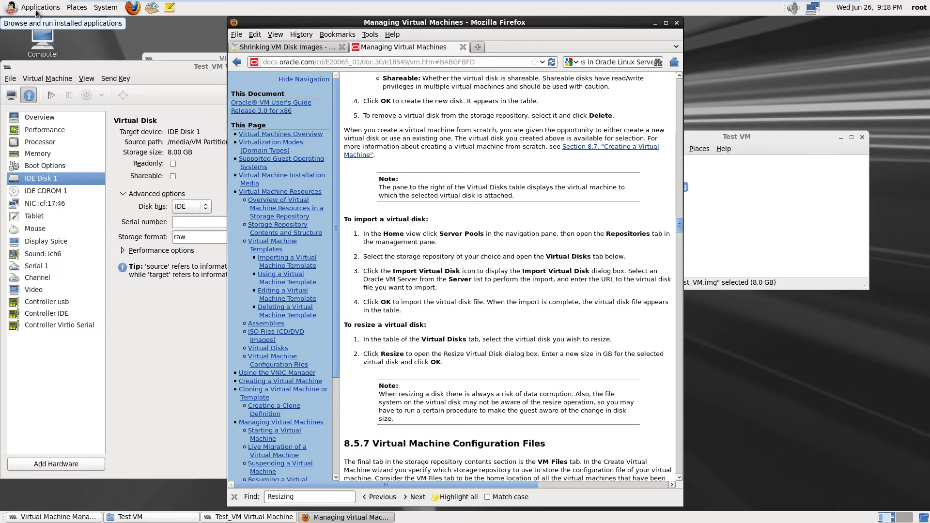
left_click(19, 10)
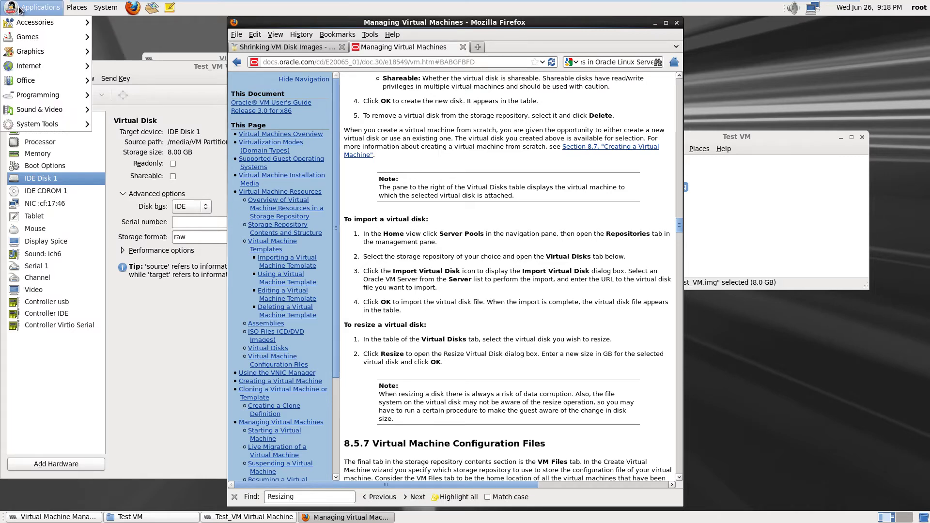
mouse_move(31, 22)
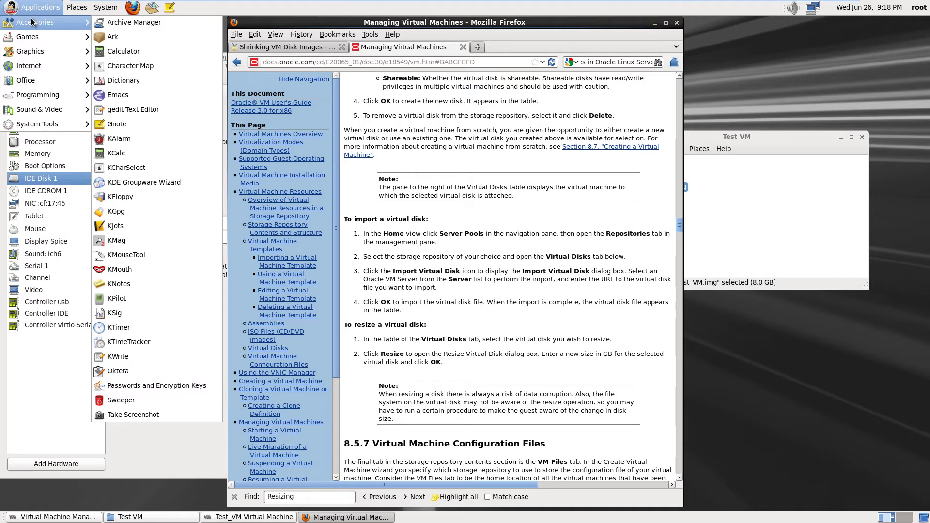
mouse_move(38, 122)
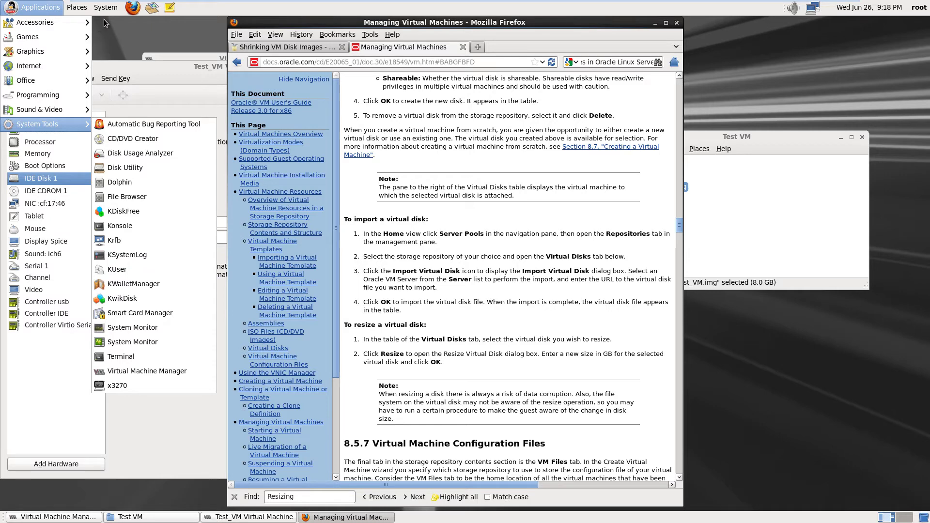
mouse_move(111, 13)
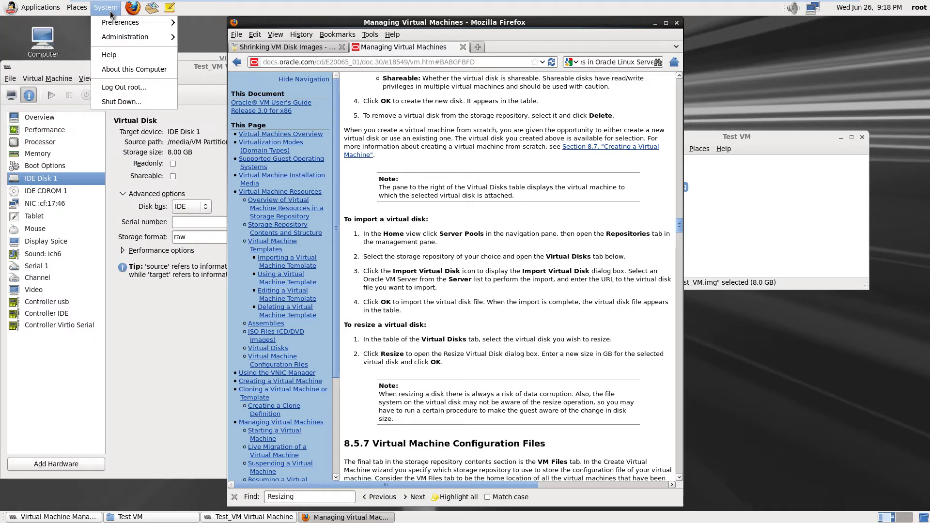
mouse_move(123, 38)
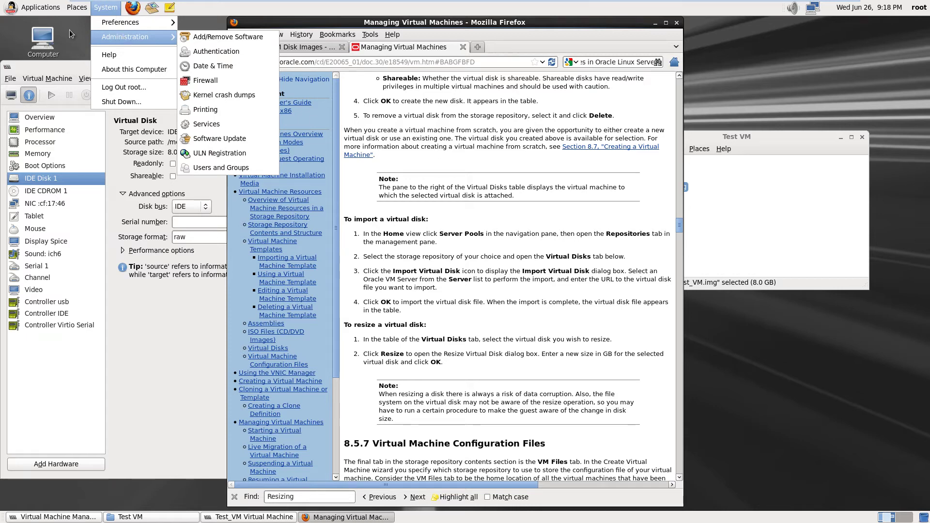
mouse_move(78, 12)
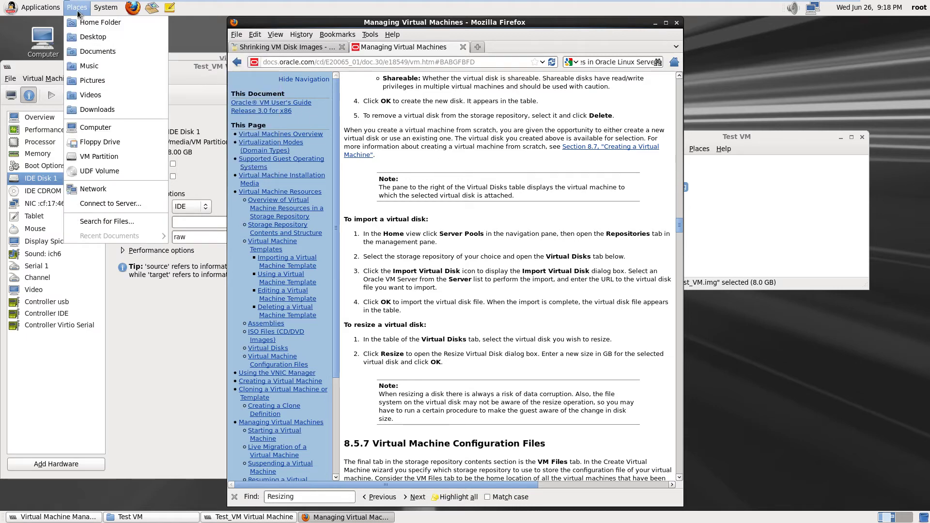
left_click(78, 12)
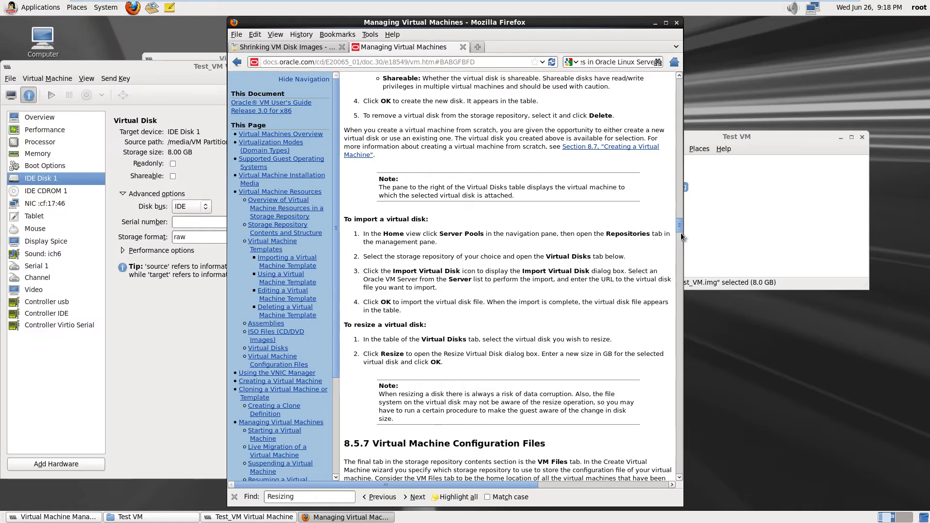
Scroll through section 8.5.6 Virtual Disks and the resize steps, then back to the chapter 8 heading
mouse_move(681, 228)
left_mouse_down()
mouse_move(681, 198)
mouse_move(681, 217)
left_mouse_up()
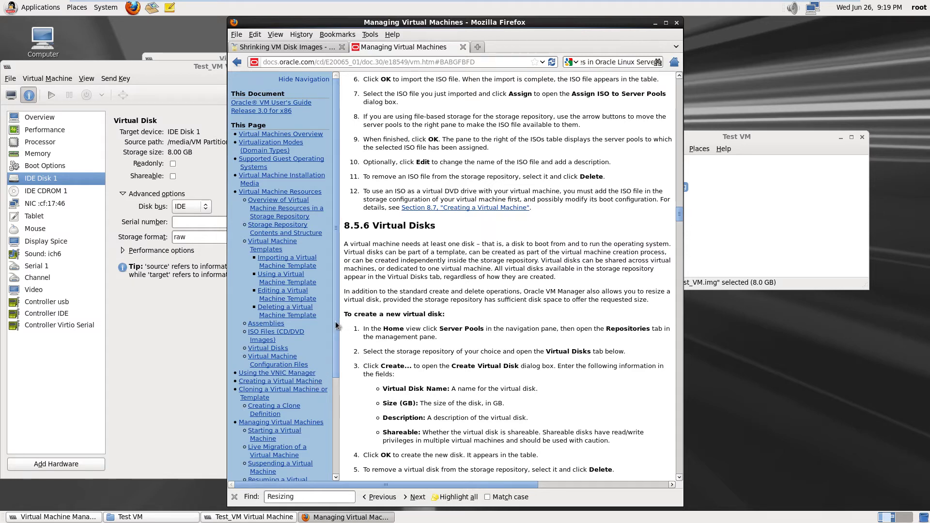
mouse_move(335, 326)
left_mouse_down()
mouse_move(333, 434)
mouse_move(342, 314)
left_mouse_up()
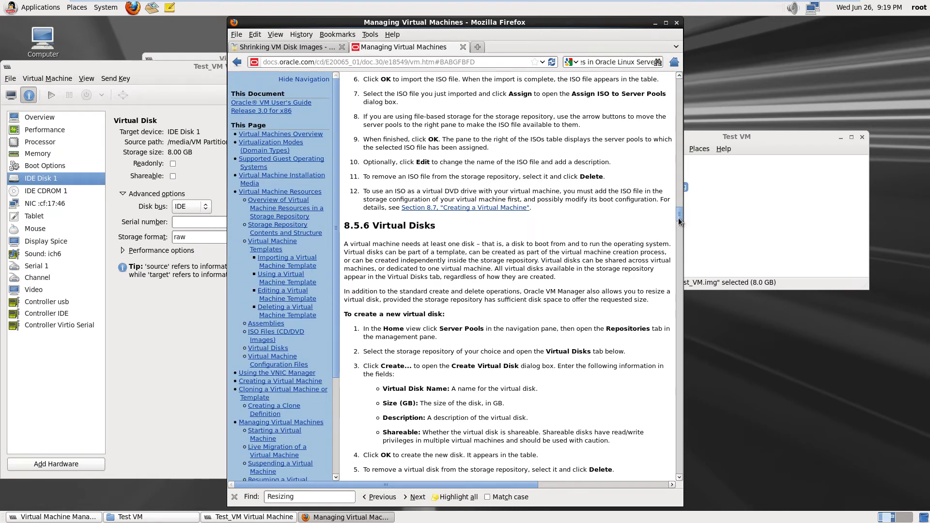
left_click_drag(679, 222, 679, 223)
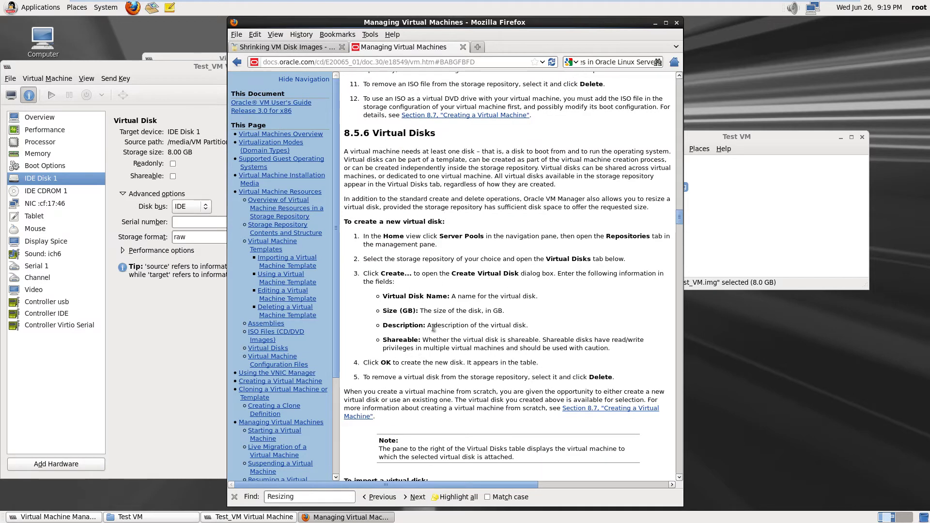
scroll(434, 328, "down", 6)
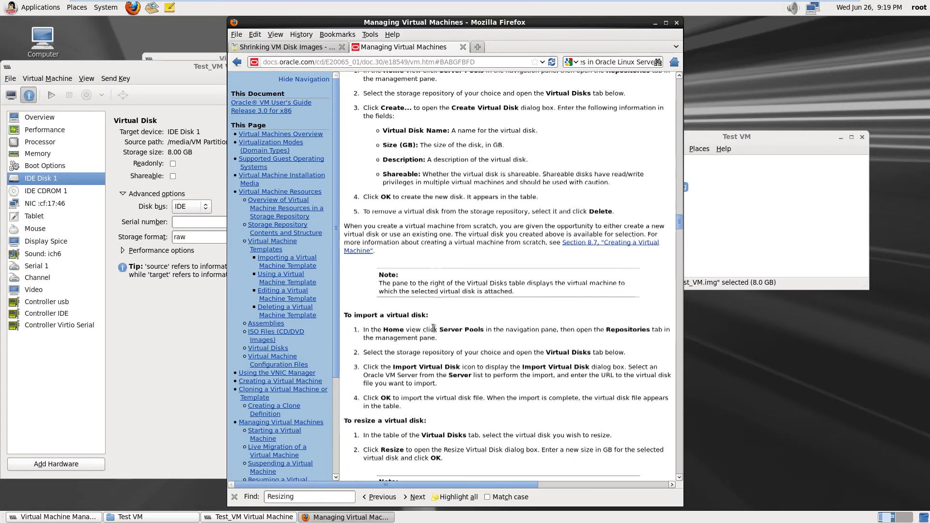
scroll(434, 327, "down", 6)
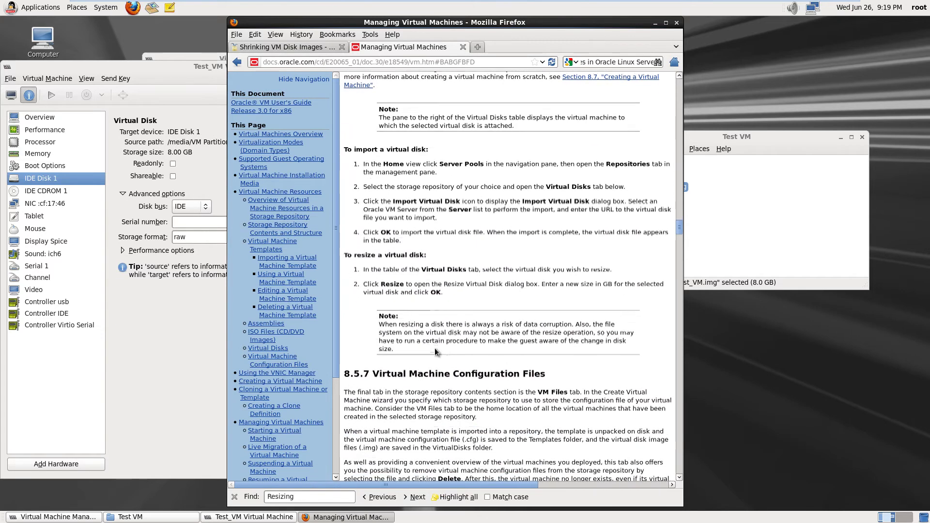
scroll(495, 321, "up", 2)
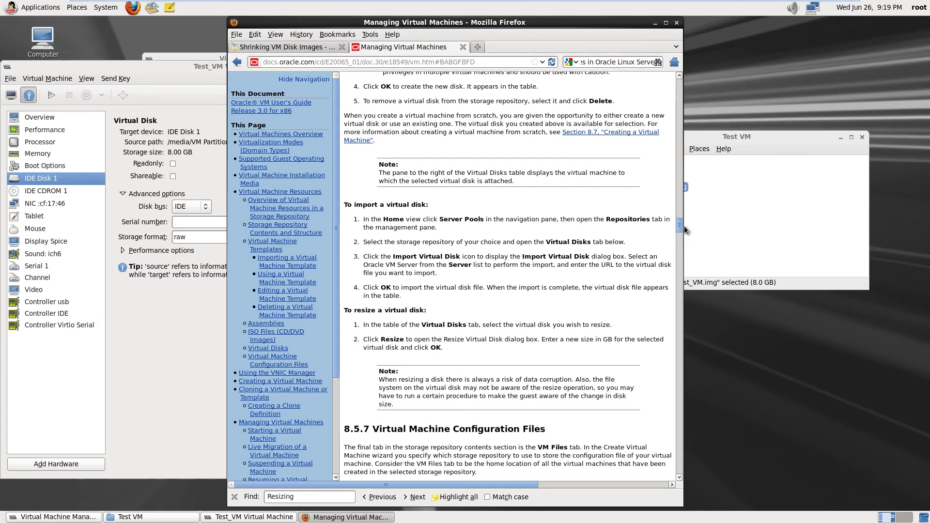
left_click_drag(682, 225, 685, 74)
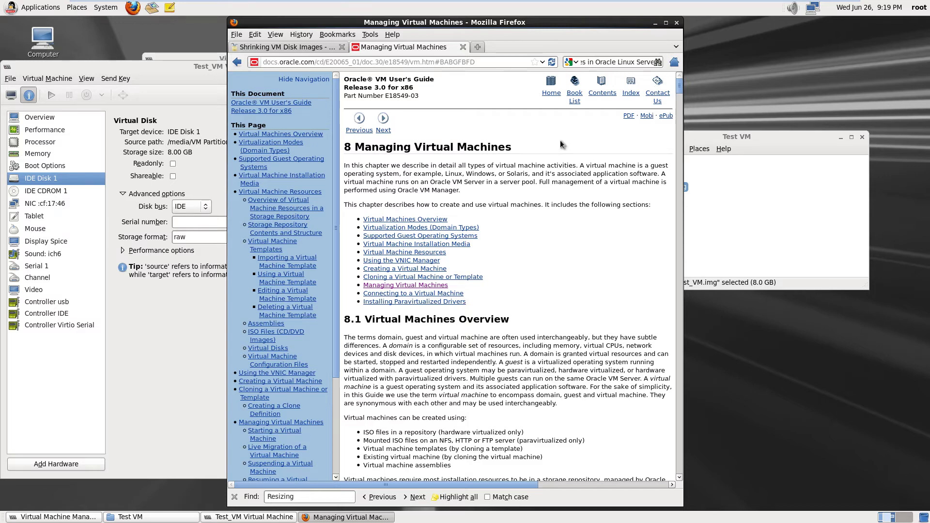
left_click(632, 95)
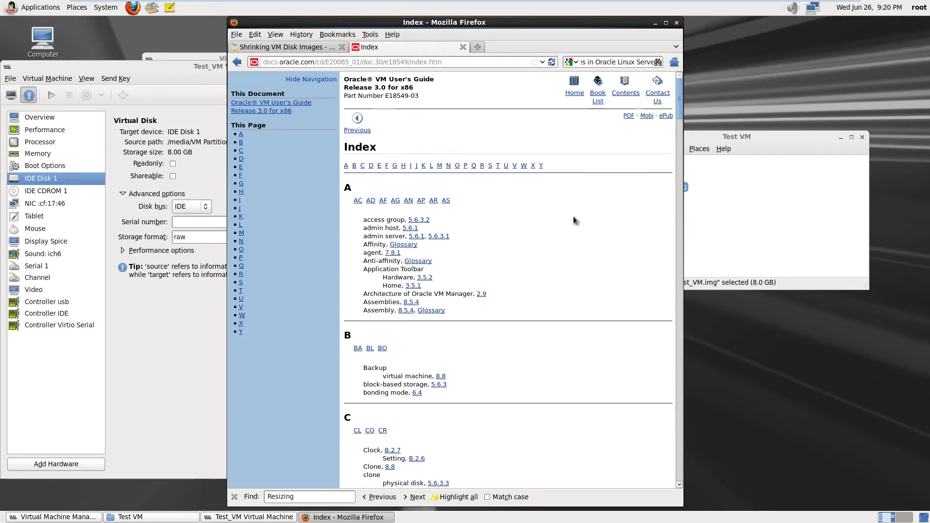
scroll(539, 285, "down", 12)
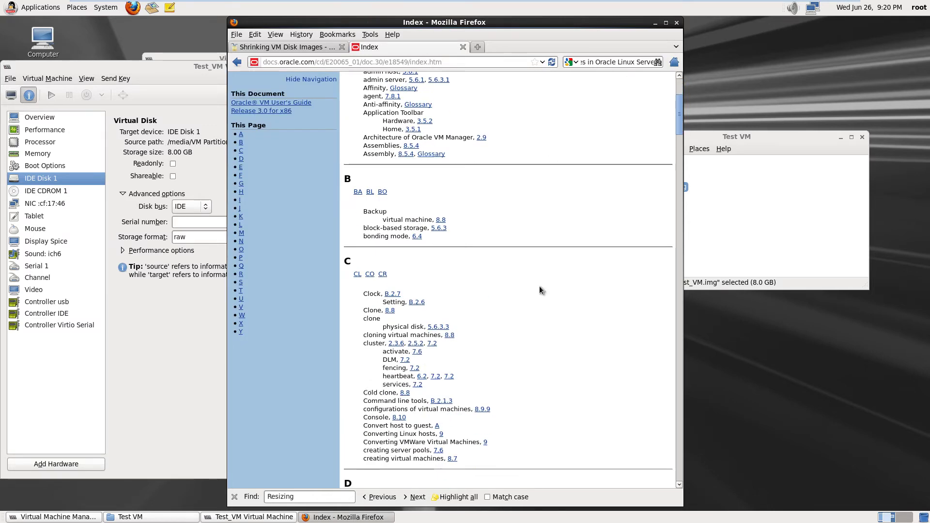
scroll(539, 290, "down", 3)
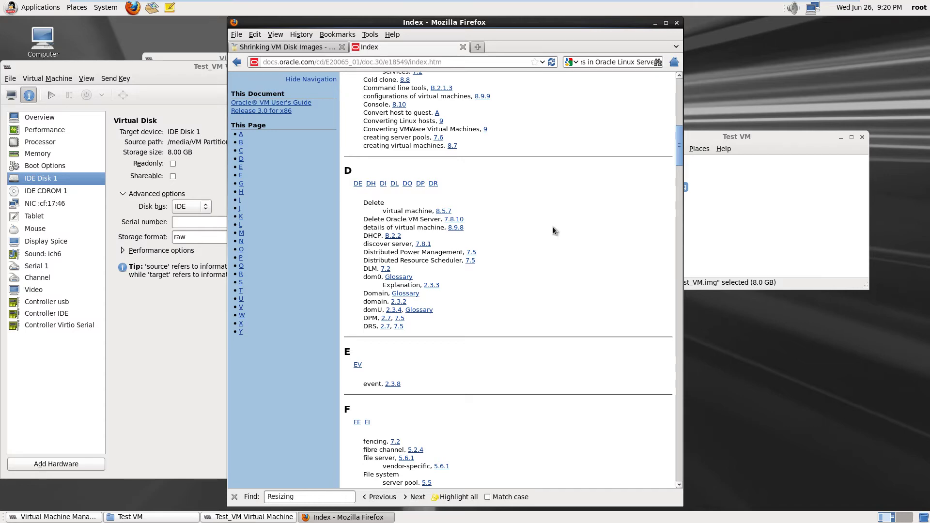
scroll(553, 227, "up", 3)
scroll(552, 226, "up", 12)
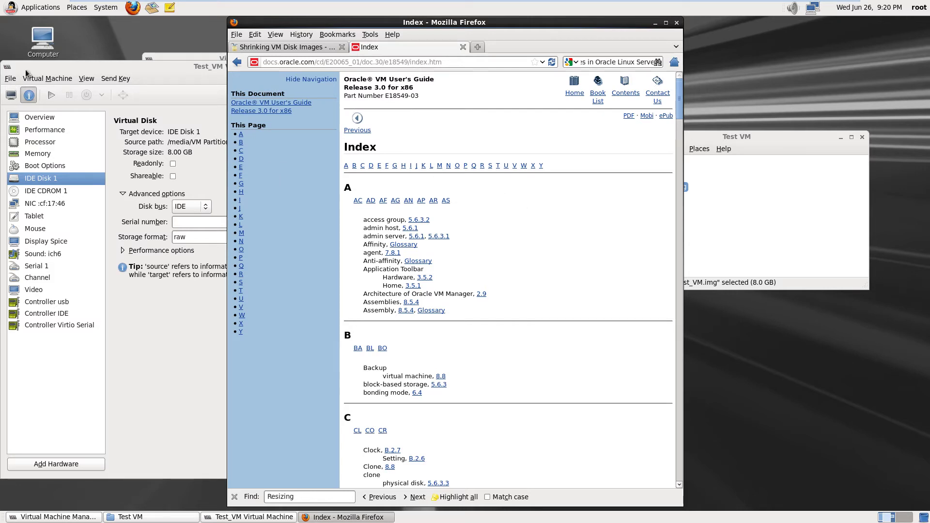
Launch Konsole from System Tools and run the bare yum command
left_click(34, 7)
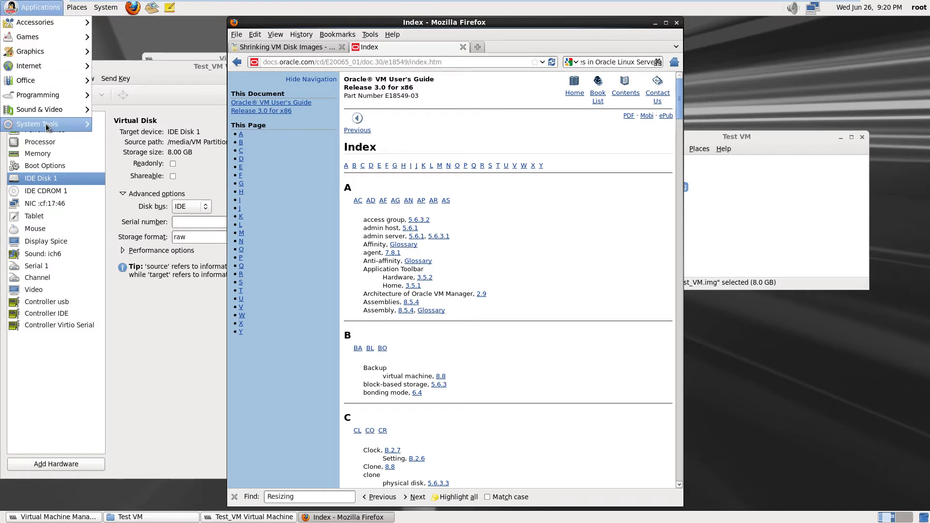
mouse_move(47, 127)
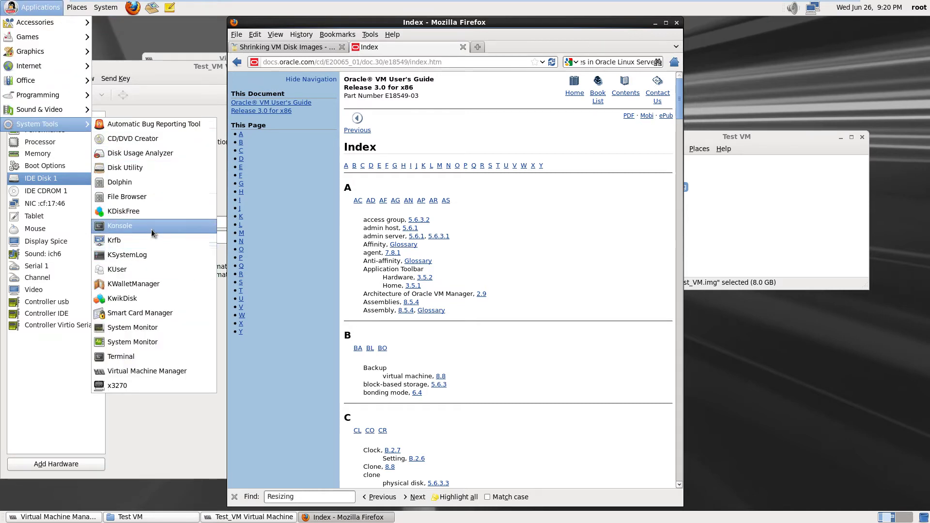
left_click(152, 226)
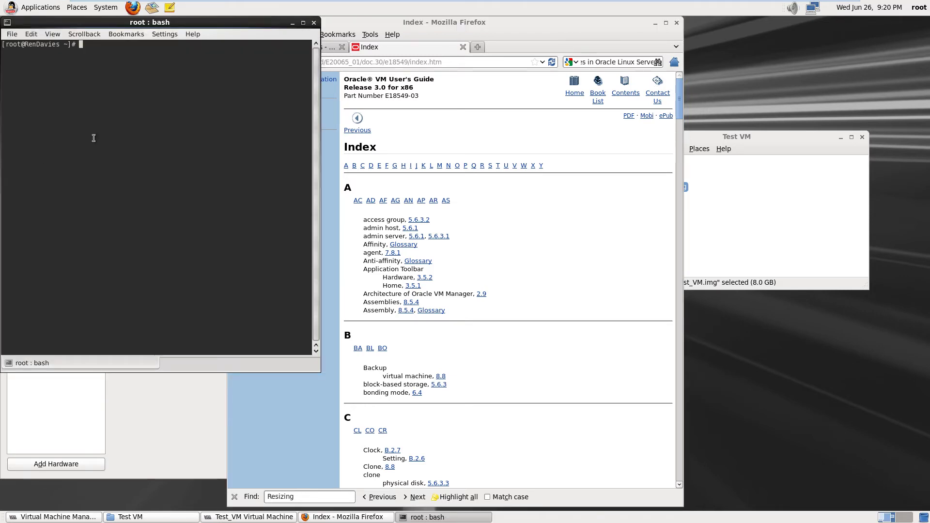
type("yum")
key("Return")
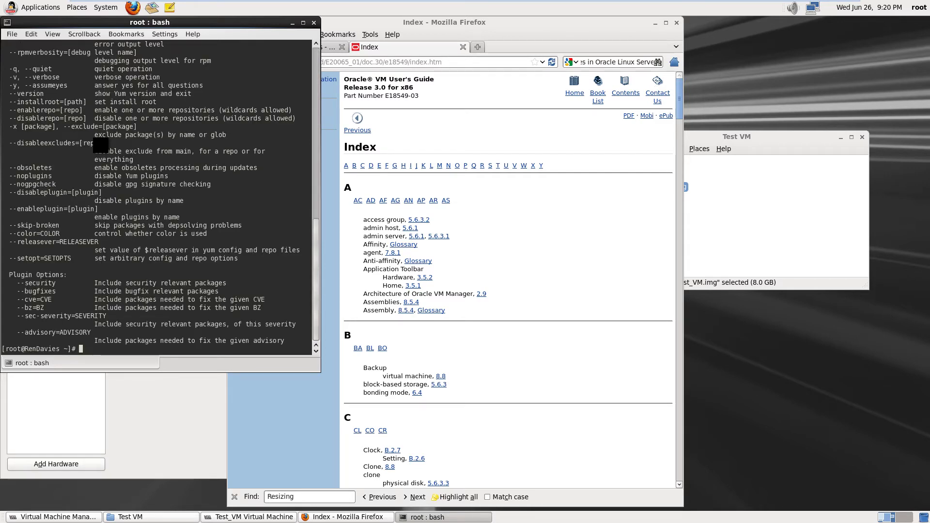
Scroll through yum's printed usage line, command list, options and plugin options
left_click(317, 77)
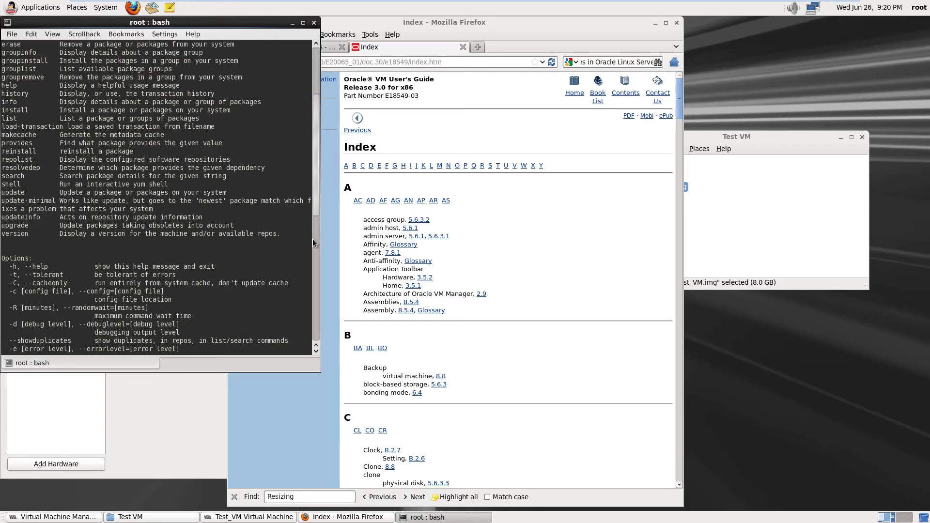
left_click_drag(316, 209, 318, 127)
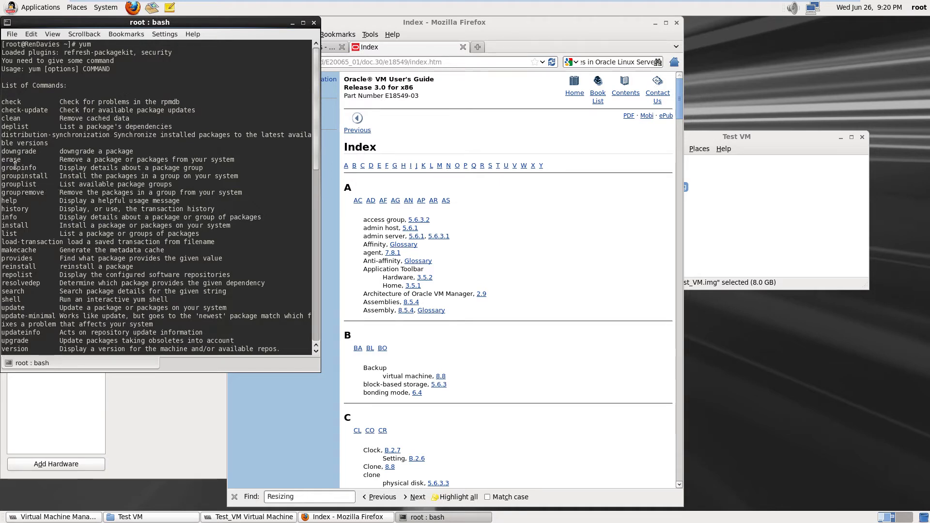
scroll(73, 240, "down", 5)
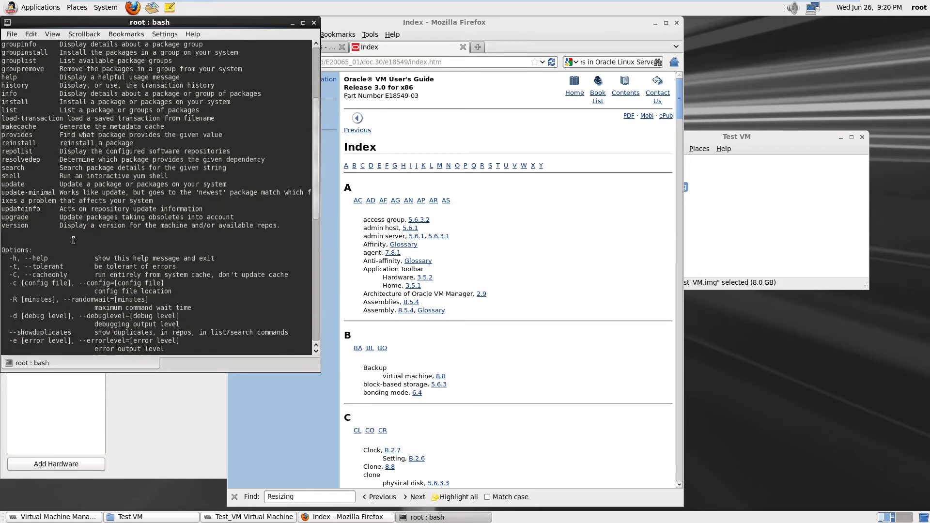
scroll(73, 240, "down", 9)
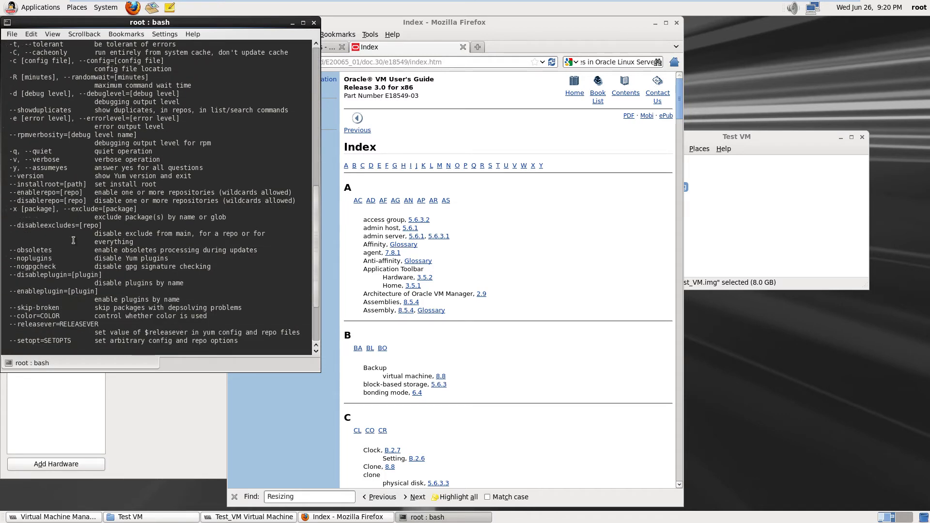
scroll(73, 240, "down", 4)
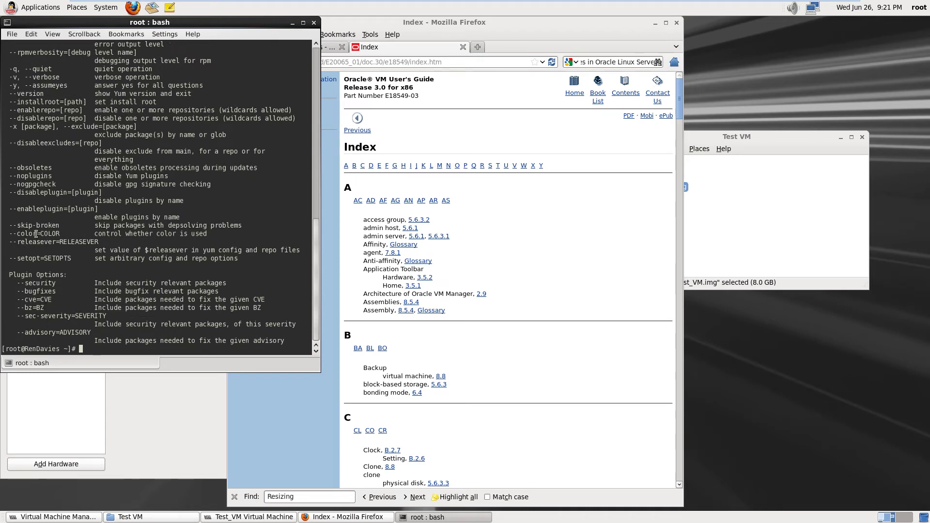
scroll(39, 180, "up", 1)
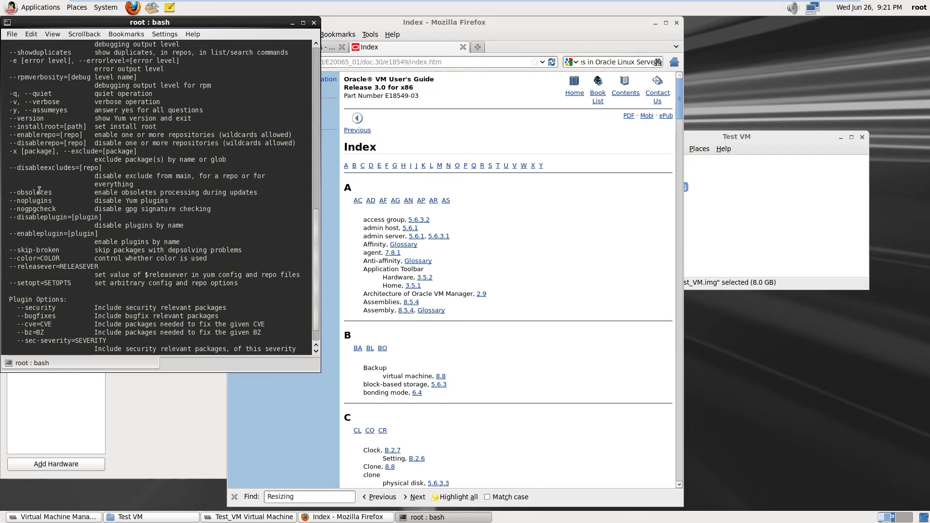
scroll(41, 195, "up", 7)
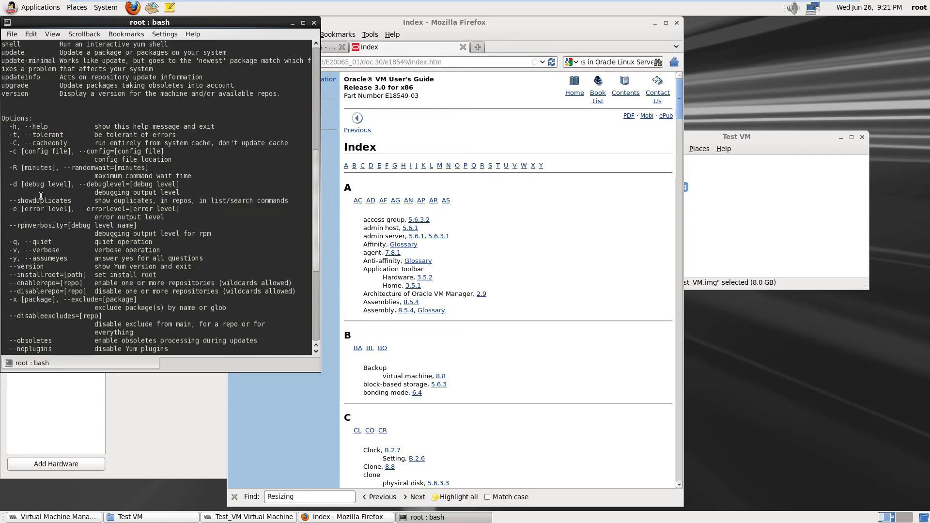
scroll(41, 196, "up", 6)
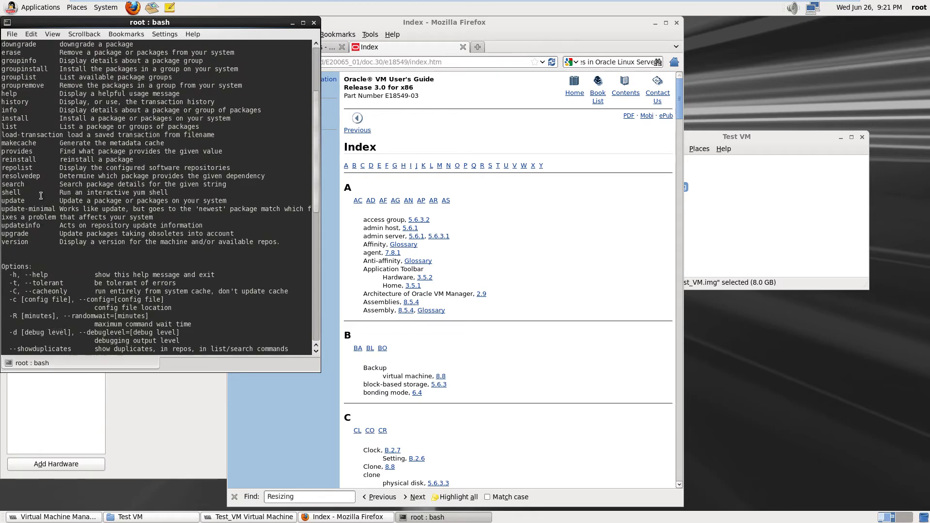
scroll(41, 195, "up", 2)
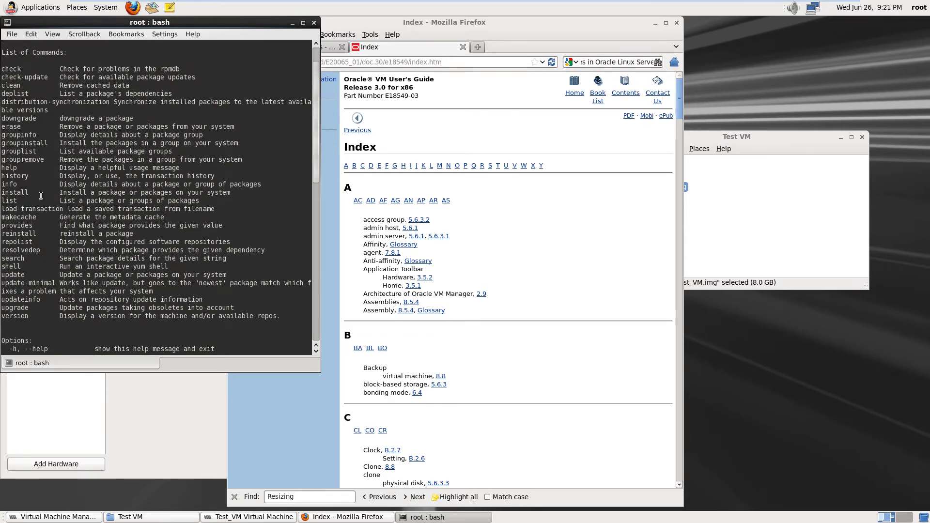
scroll(41, 195, "up", 1)
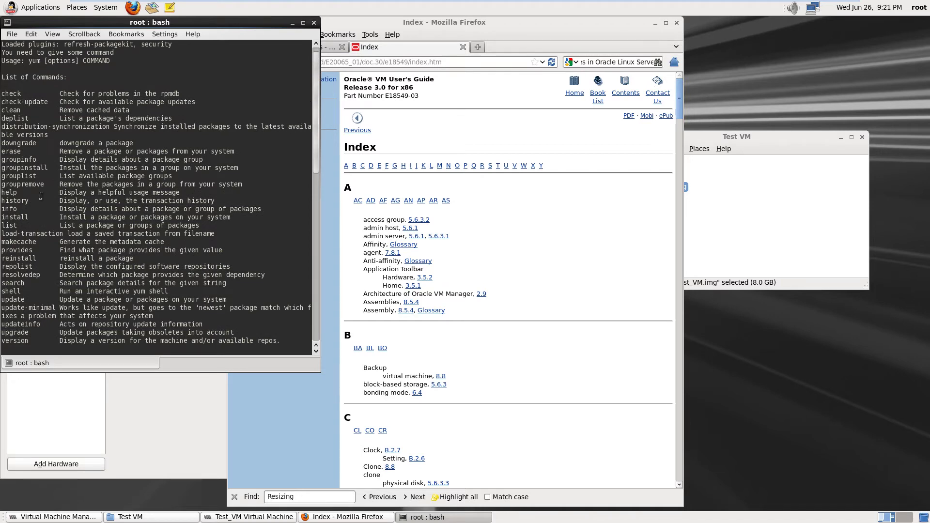
scroll(41, 195, "up", 1)
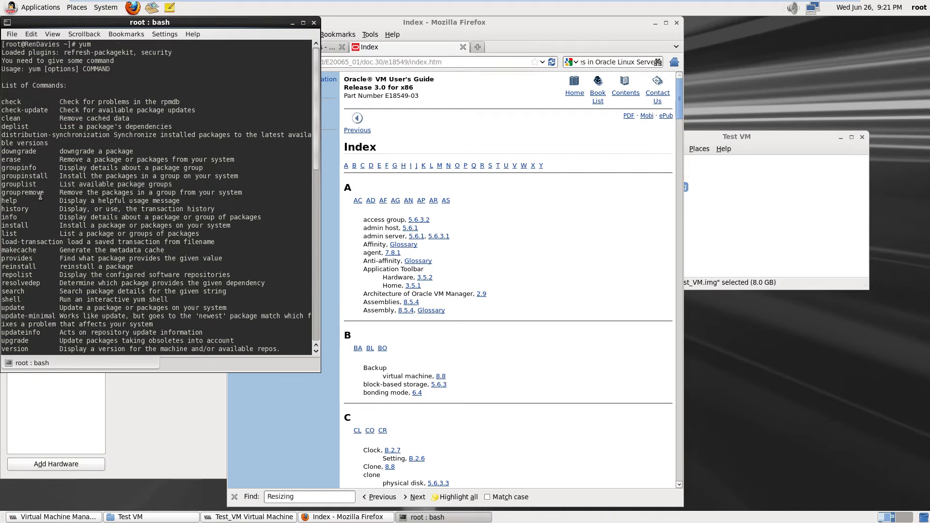
scroll(112, 226, "down", 15)
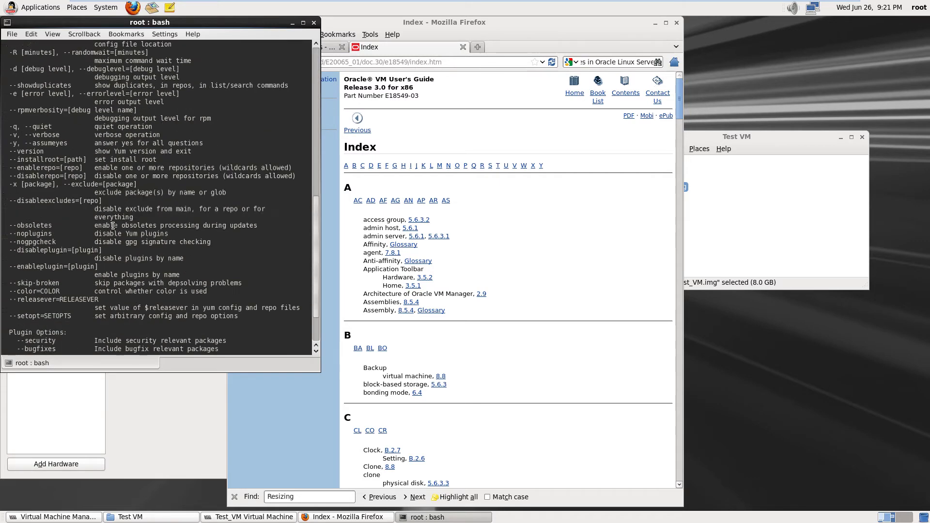
scroll(113, 226, "down", 3)
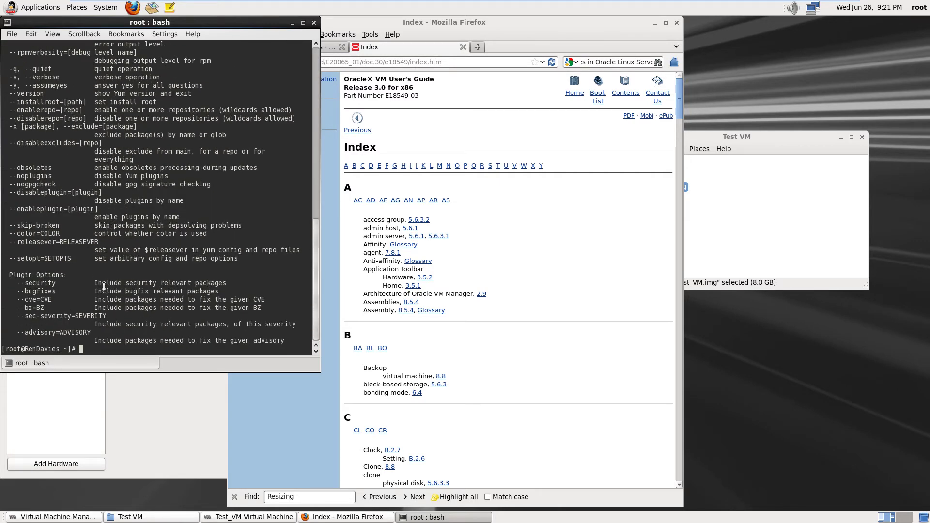
Run 'yum aptget install oraclevmmanager', which fails with No such command, then run 'yum --help'
type("yum")
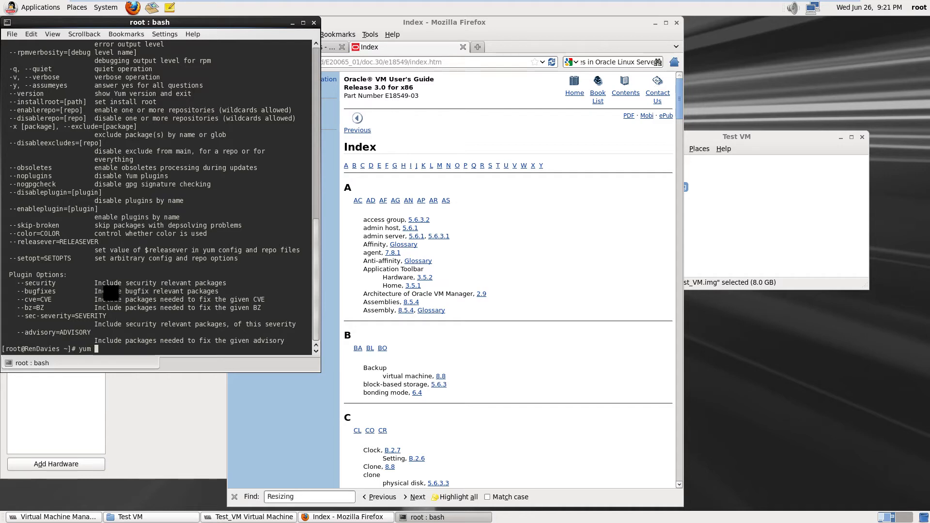
type(" aptget insta")
type("ll oracle")
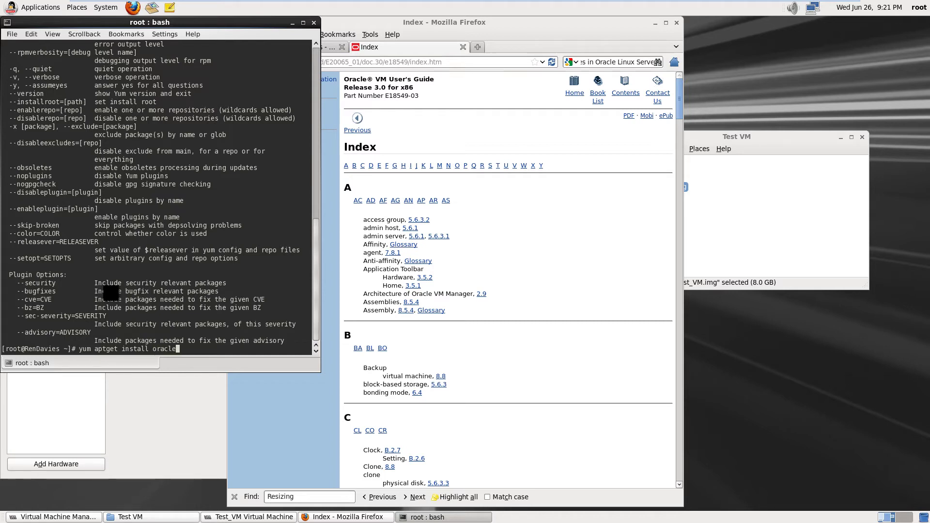
type("vmmanager")
key("Return")
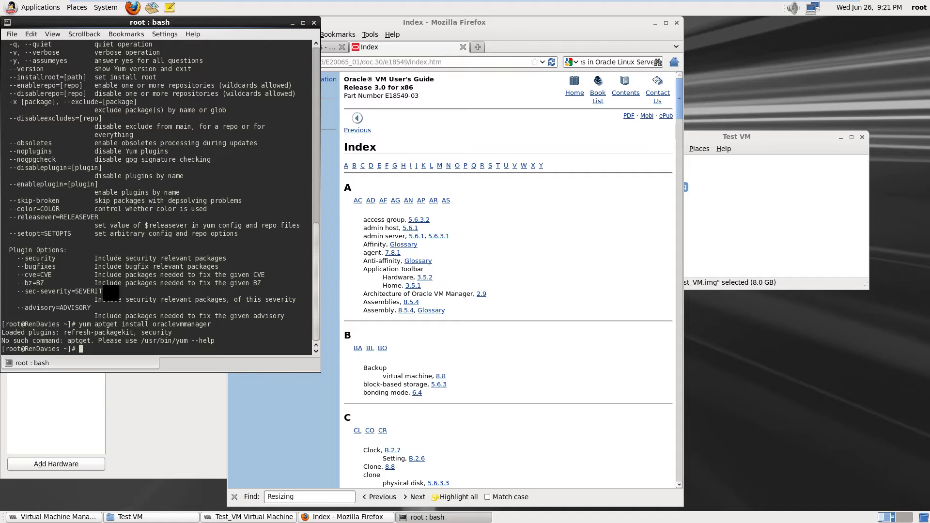
type("yum --help")
key("Return")
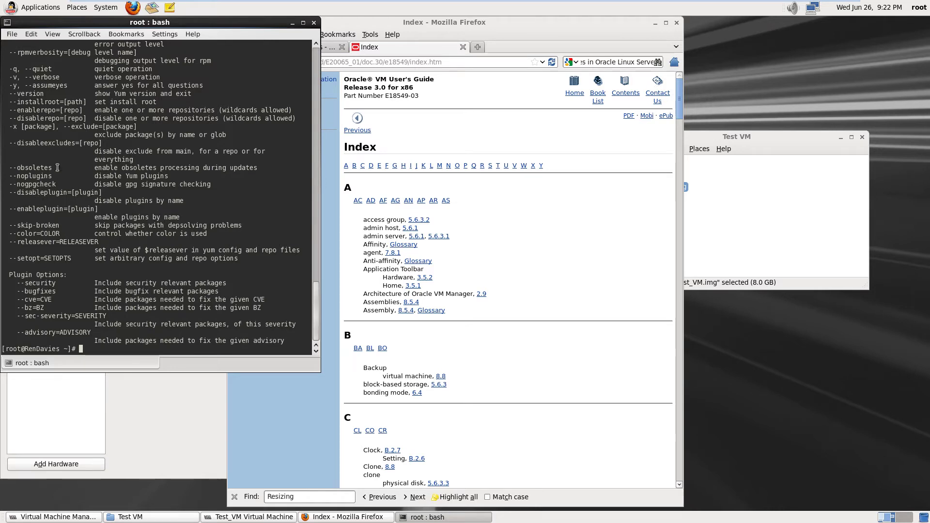
left_click(317, 179)
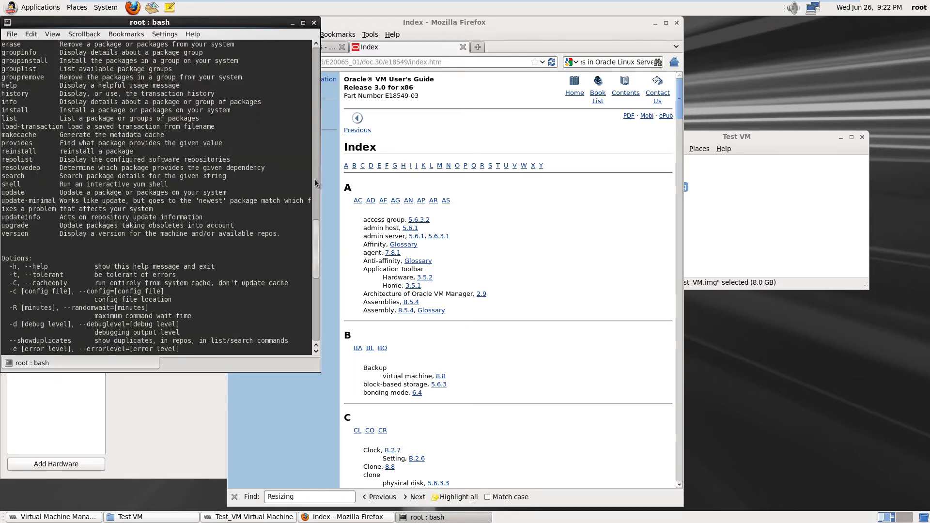
left_click(315, 152)
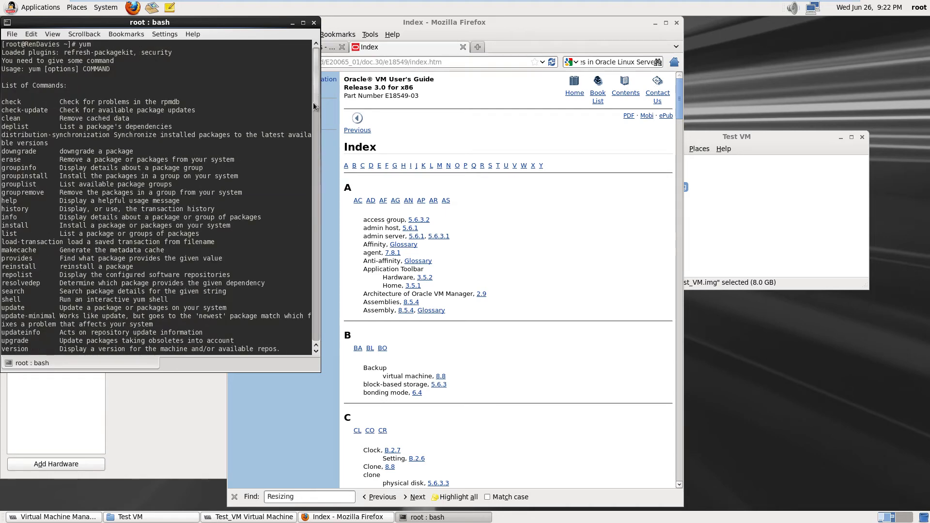
left_click_drag(313, 79, 312, 224)
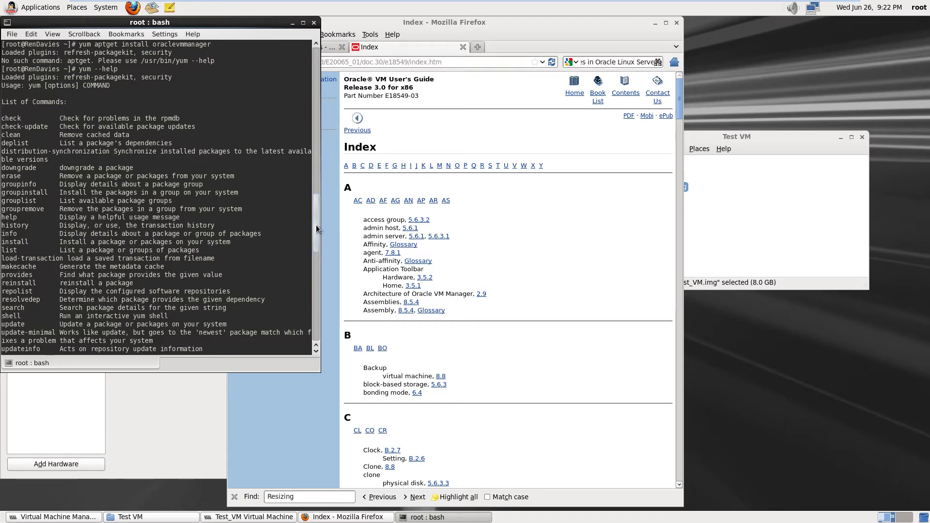
left_click_drag(316, 229, 316, 235)
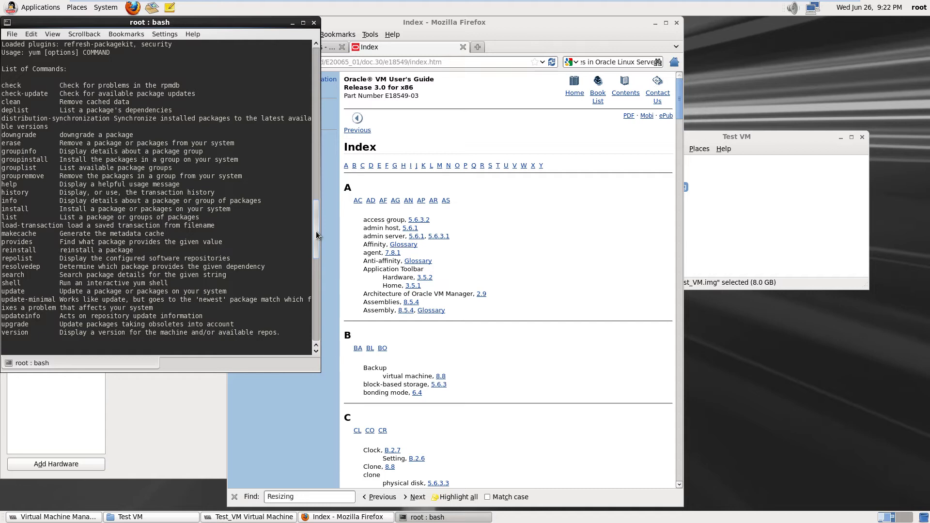
left_click_drag(316, 232, 316, 318)
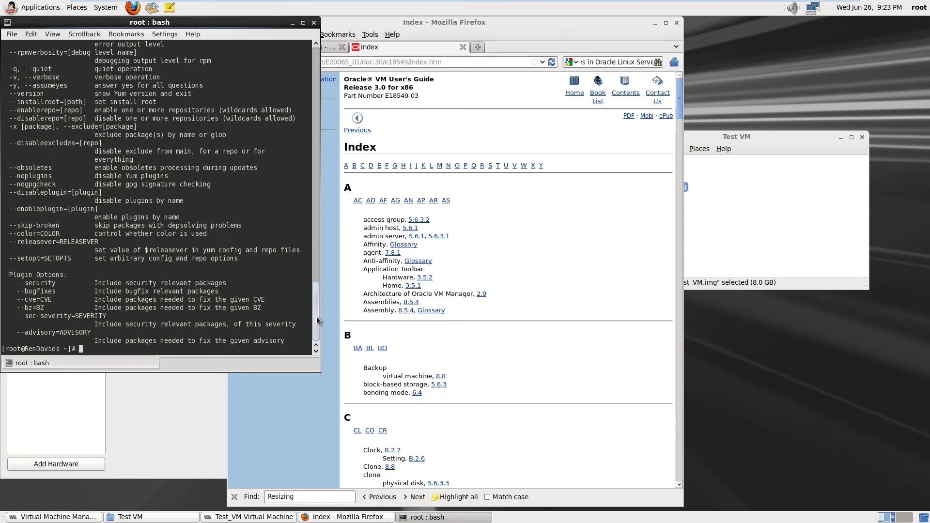
left_click_drag(316, 316, 315, 228)
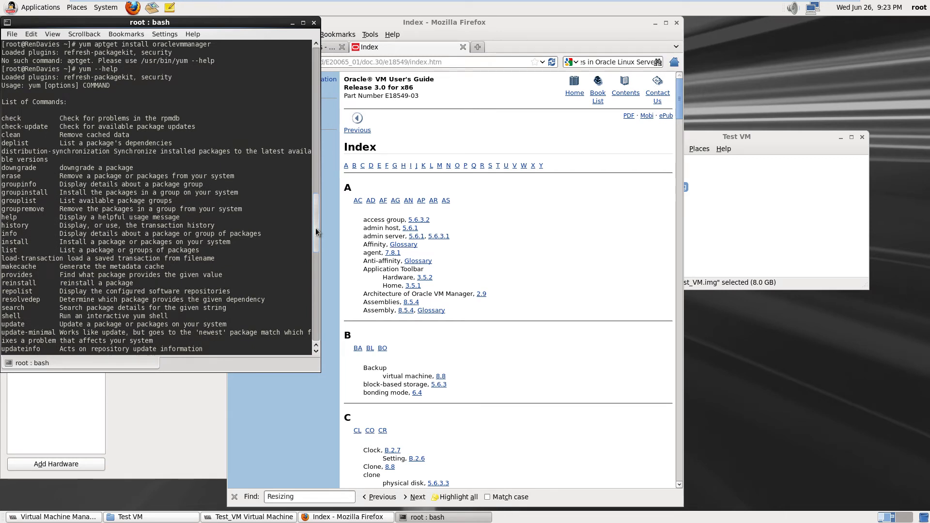
left_click_drag(315, 227, 315, 329)
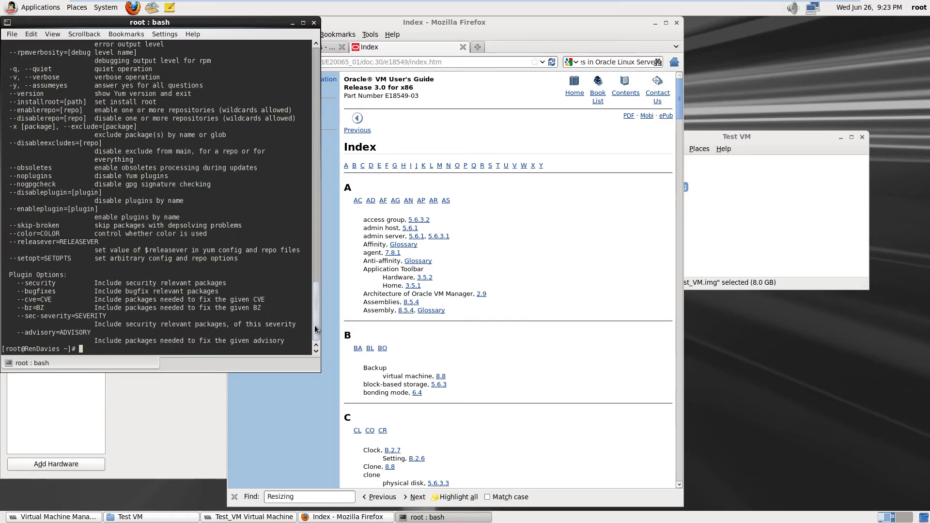
Run 'yum repolist', correcting the typo before executing it
type("yum repoliu")
key("BackSpace")
type("st")
key("Return")
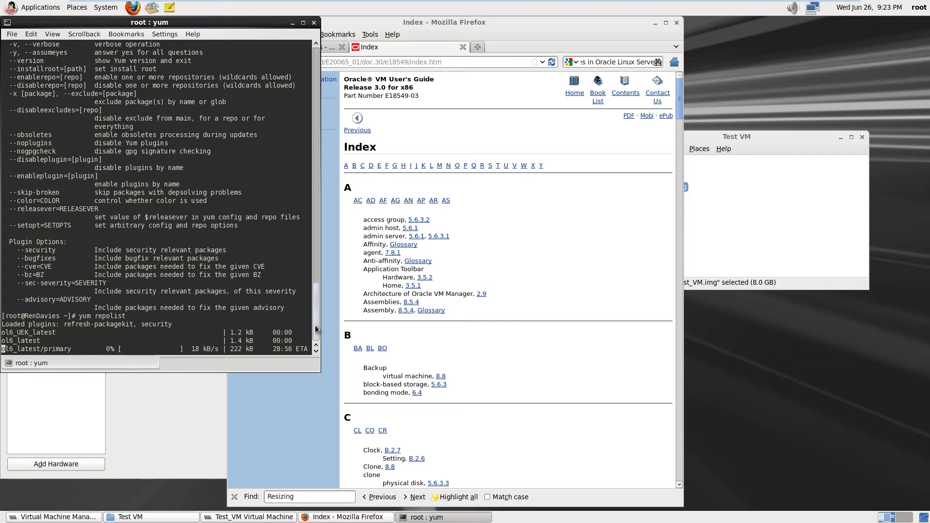
Bring Firefox forward and follow the guide's Home link to the Oracle VM Release 3.0 documentation
left_click(568, 37)
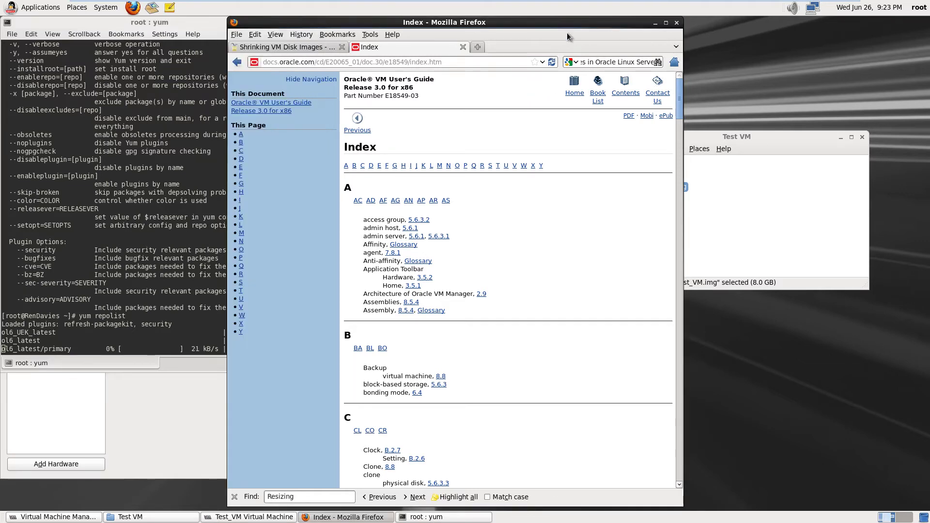
scroll(492, 335, "down", 8)
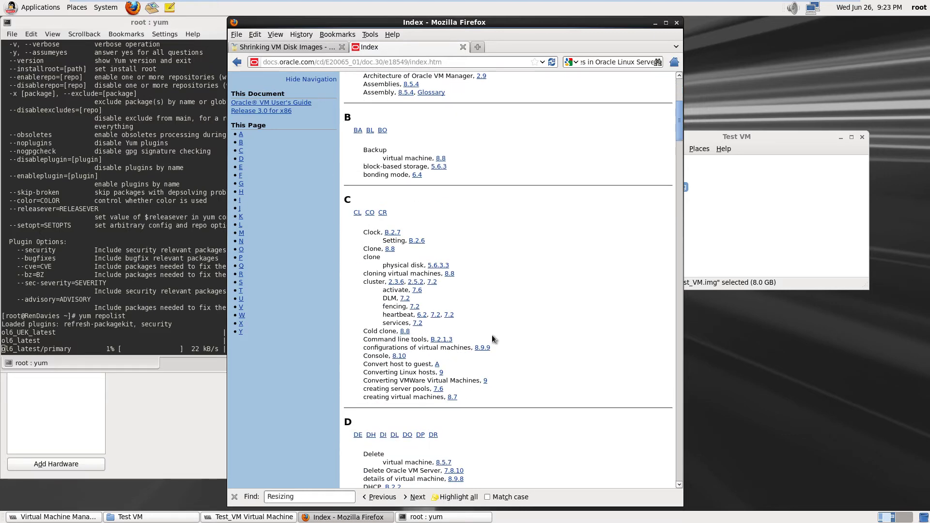
scroll(492, 335, "down", 6)
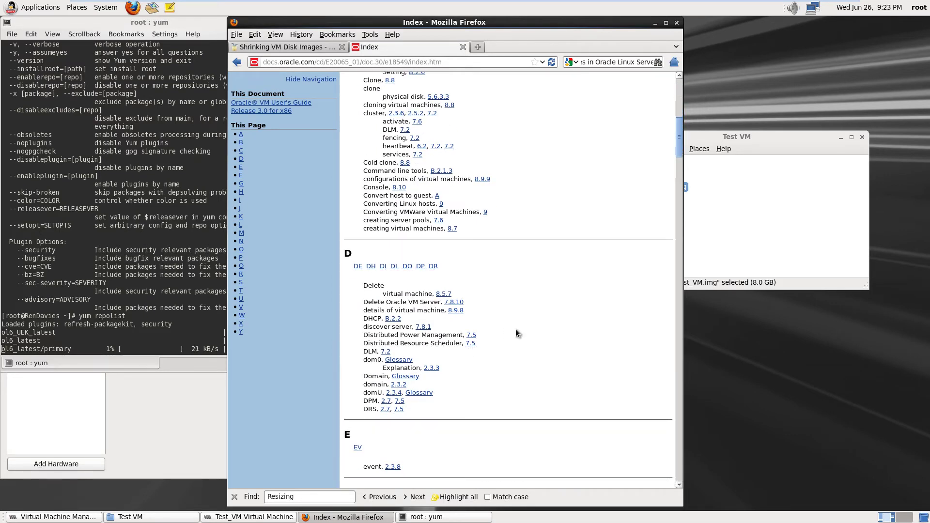
scroll(516, 333, "up", 14)
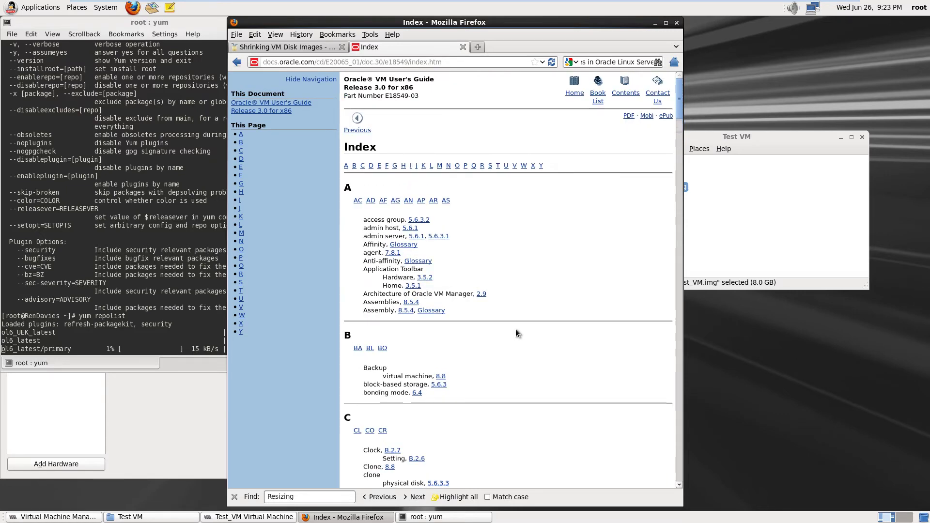
left_click(575, 94)
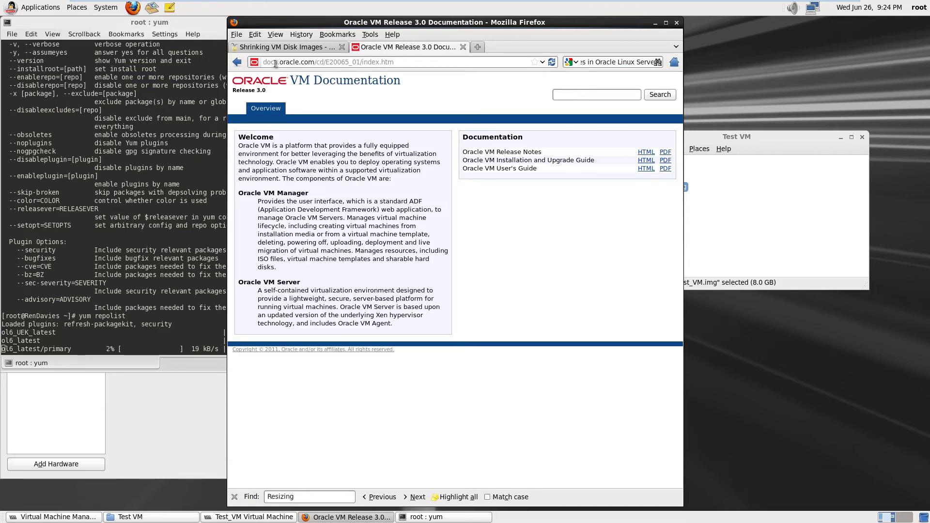
left_click_drag(278, 64, 260, 63)
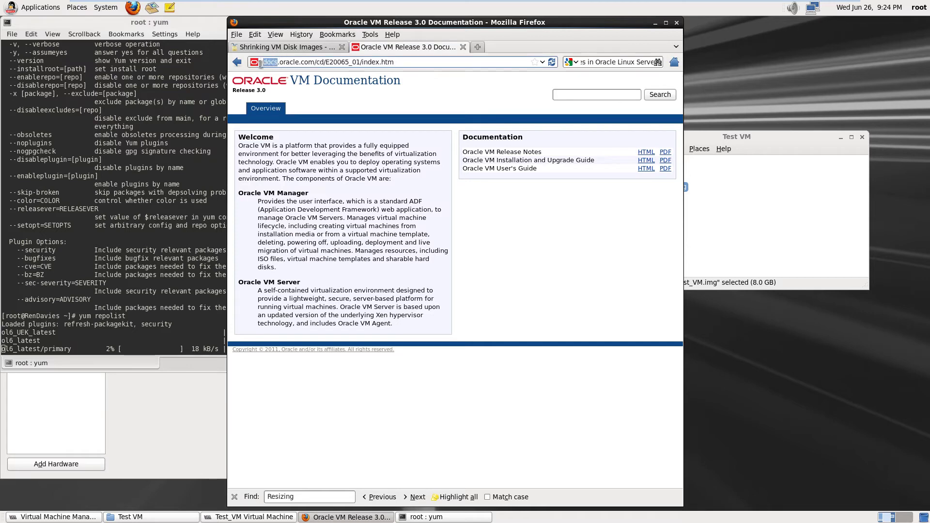
type("www")
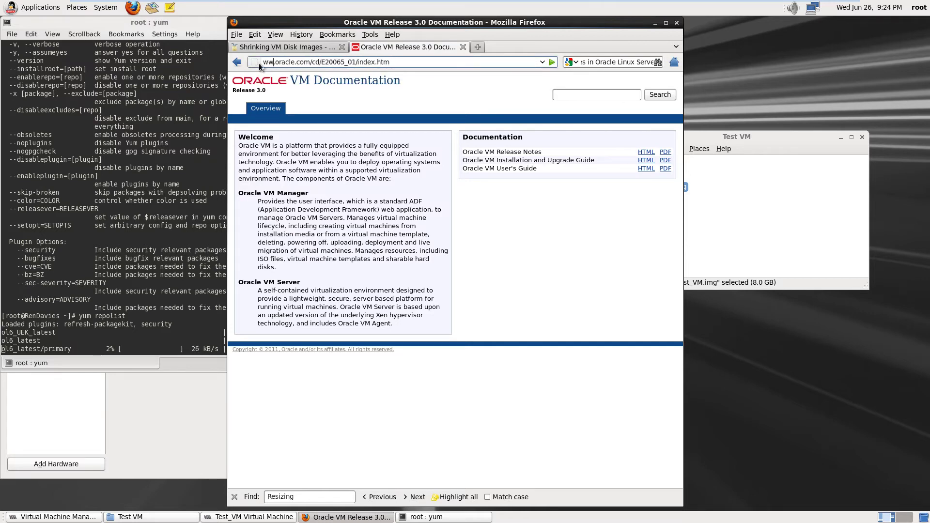
left_click(318, 62)
left_click_drag(316, 62, 405, 63)
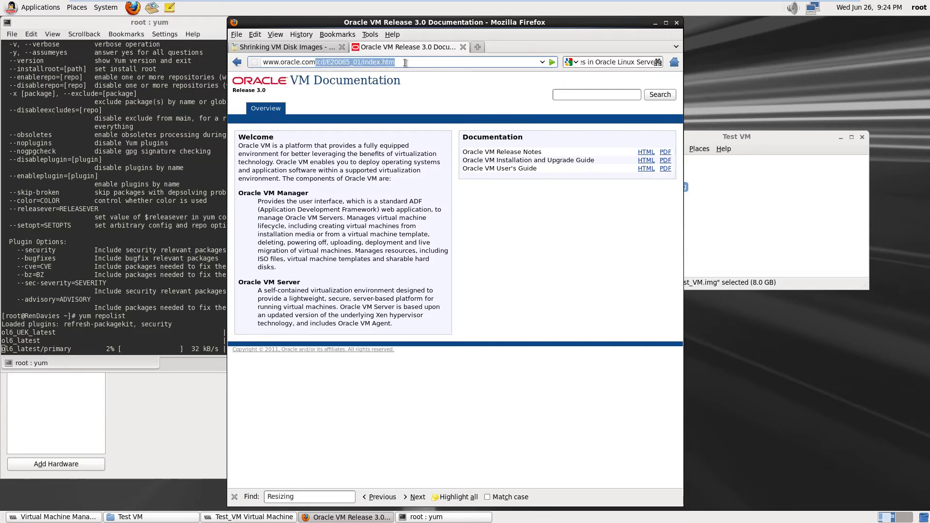
key("BackSpace")
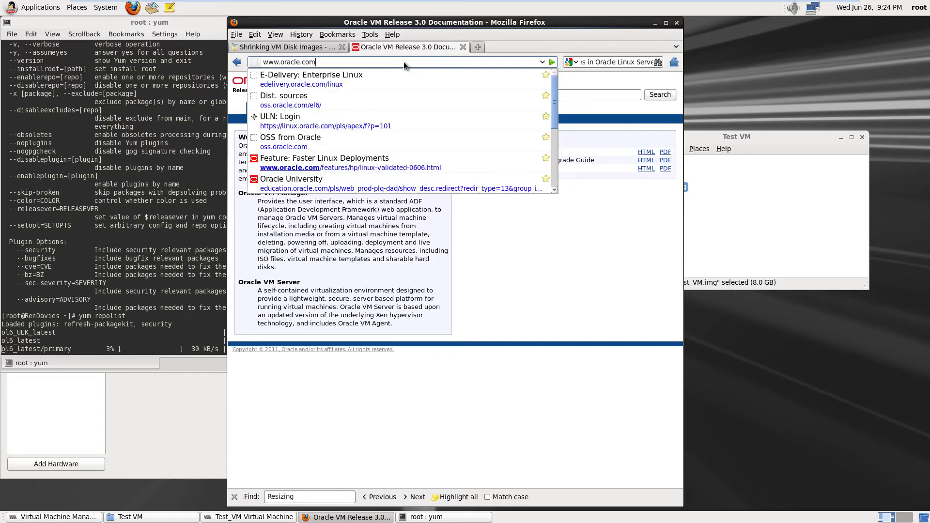
key("Return")
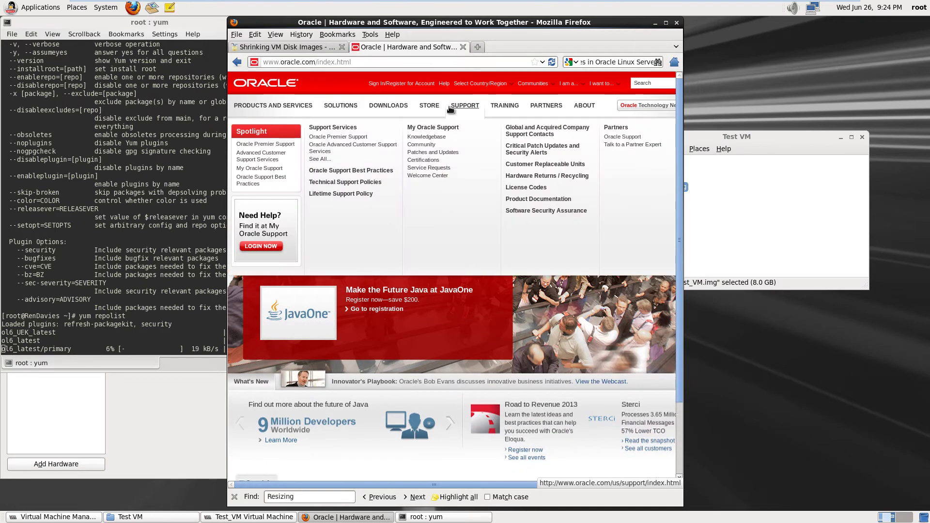
Choose Linux and Oracle VM under Server and Storage Systems in the DOWNLOADS menu
mouse_move(396, 110)
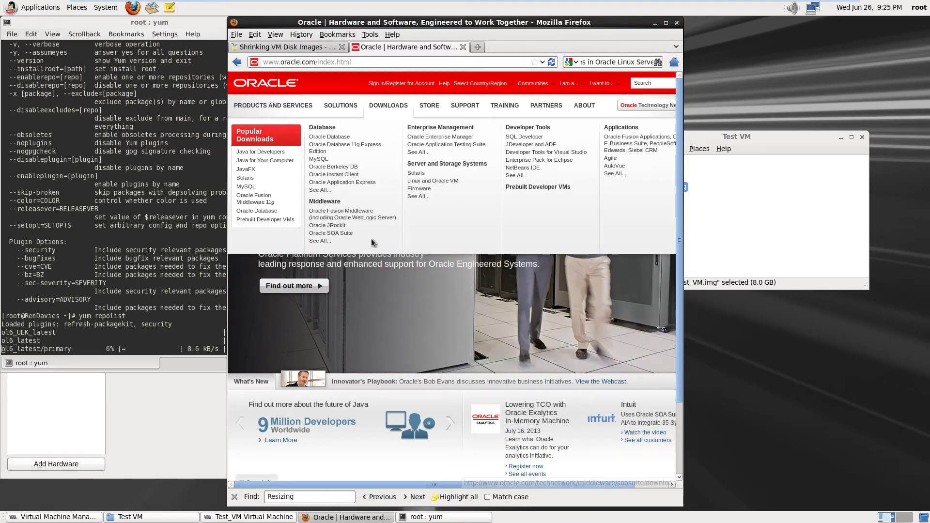
left_click(432, 184)
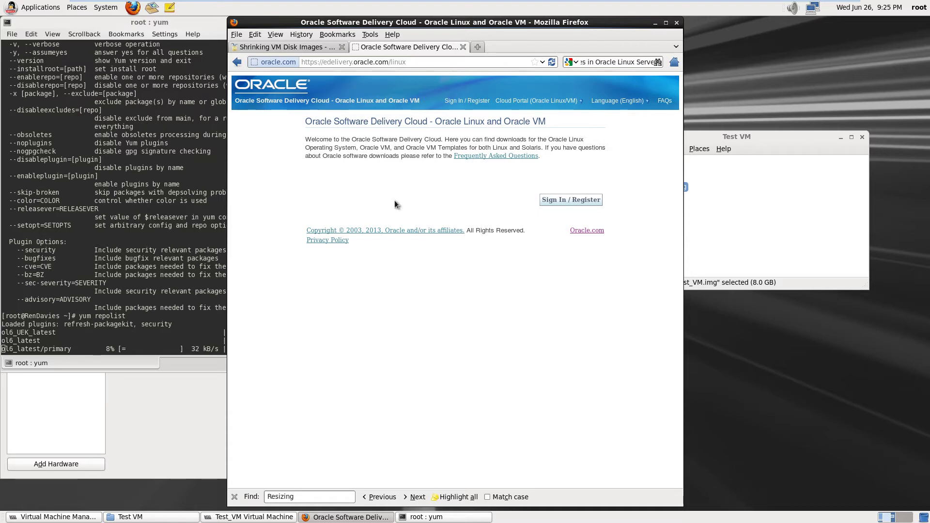
Go to Oracle's Single Sign On login page via Sign In / Register
left_click(570, 200)
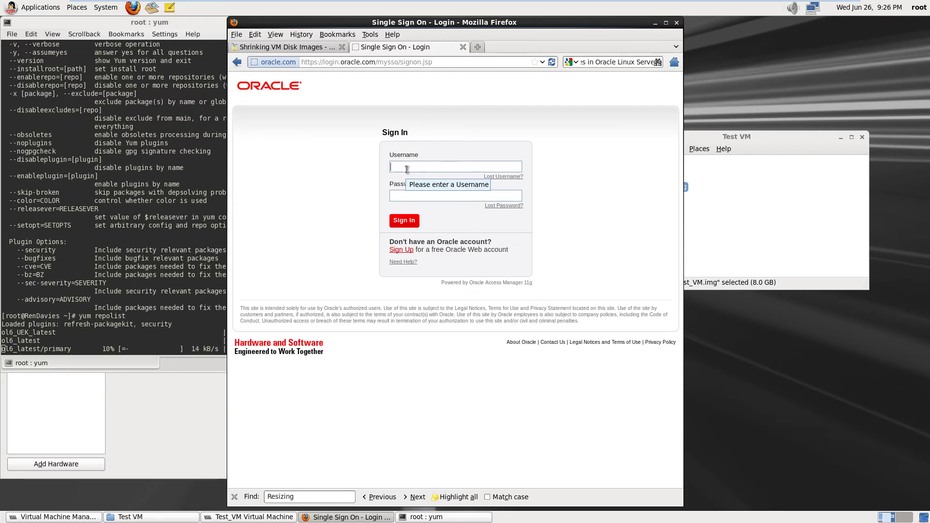
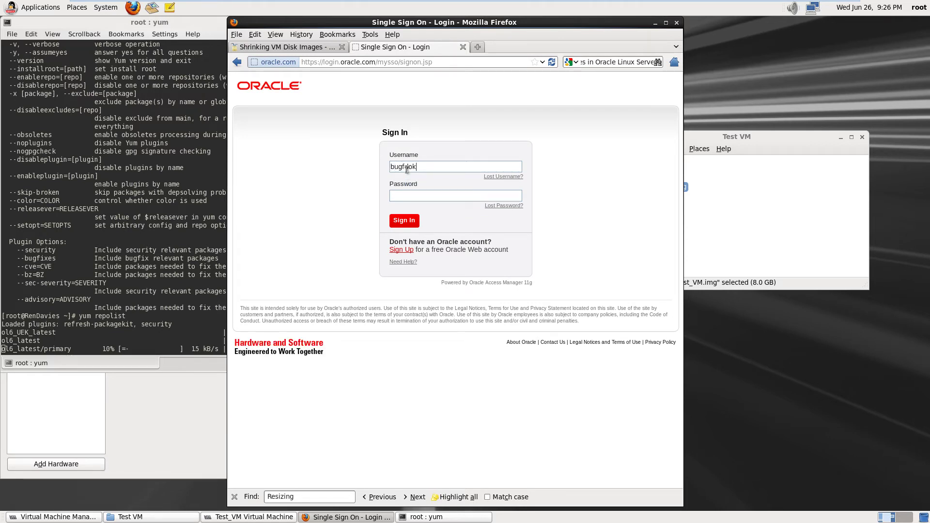
Enter the Oracle account username and password and submit the Single Sign On form
left_click(405, 166)
key("End")
type("@hotmail.co.uk")
left_click(409, 195)
type("**********")
key("Return")
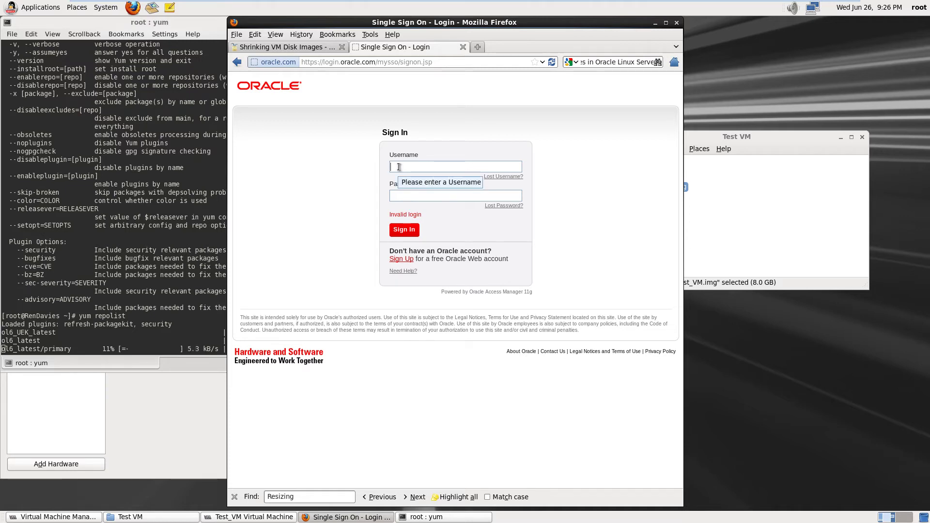
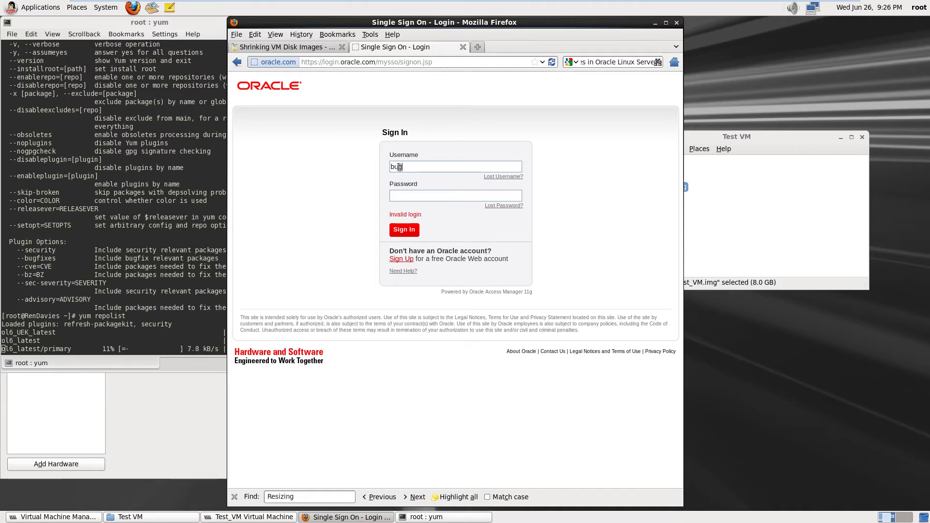
After the invalid login, re-enter the account username and password and sign in again
key("Tab")
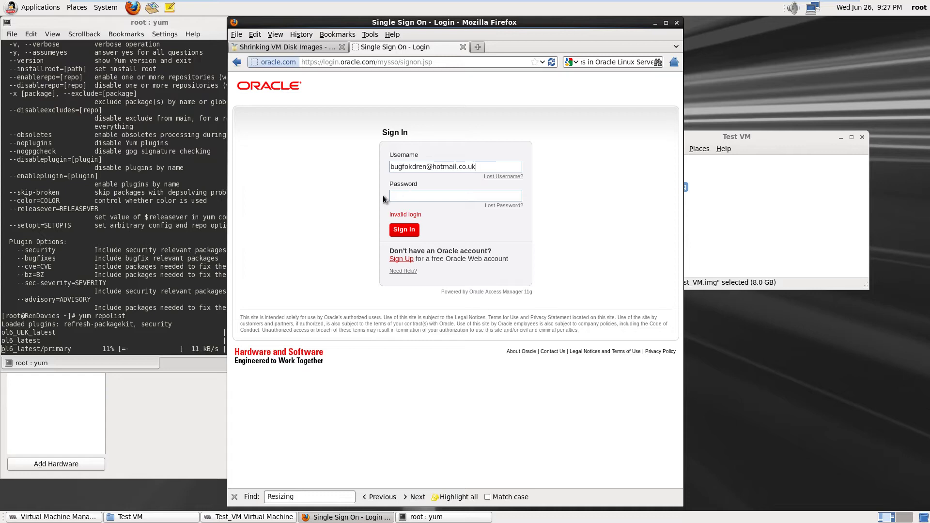
type("••••••••••••")
key("Return")
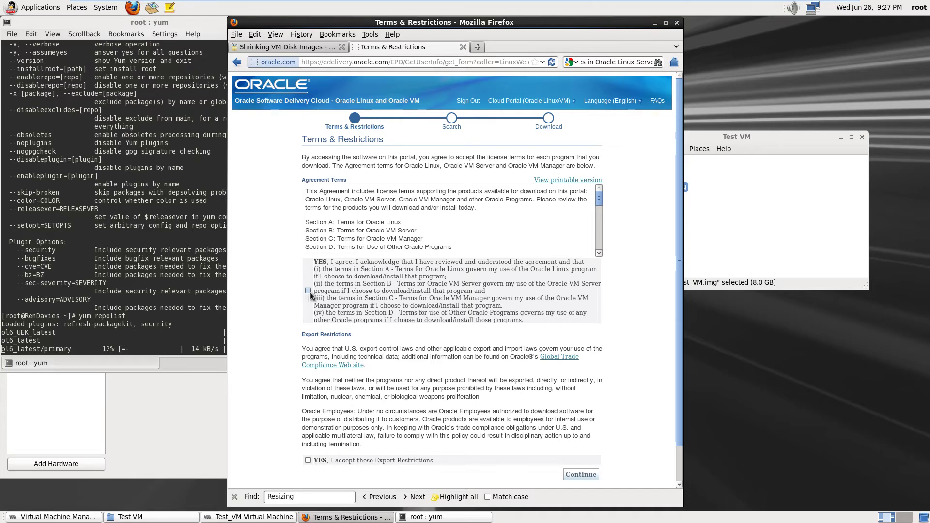
Accept the license agreement and the export restrictions, then continue past the terms
left_click(308, 292)
scroll(373, 415, "down", 2)
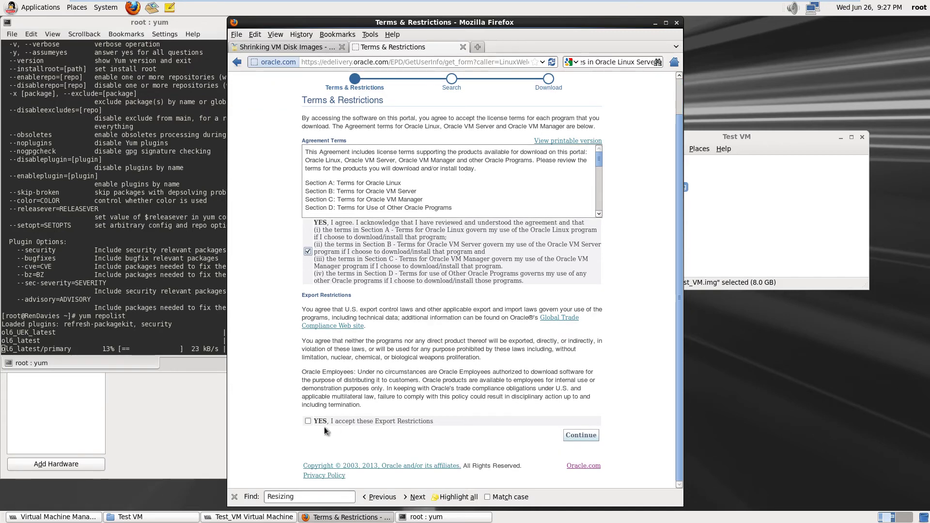
left_click(308, 421)
left_click(585, 438)
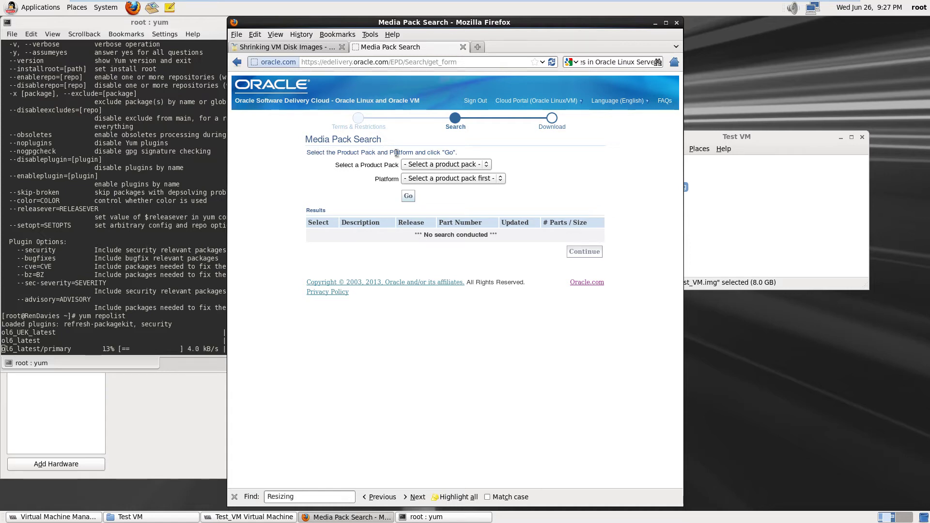
Set the product pack to Oracle Linux and the platform to x86 64 bit, and search
left_click(488, 166)
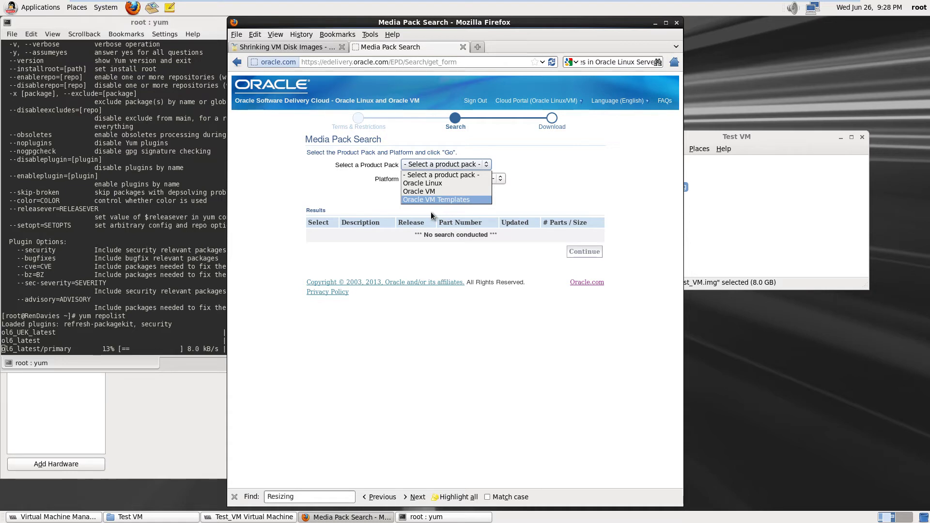
left_click(433, 191)
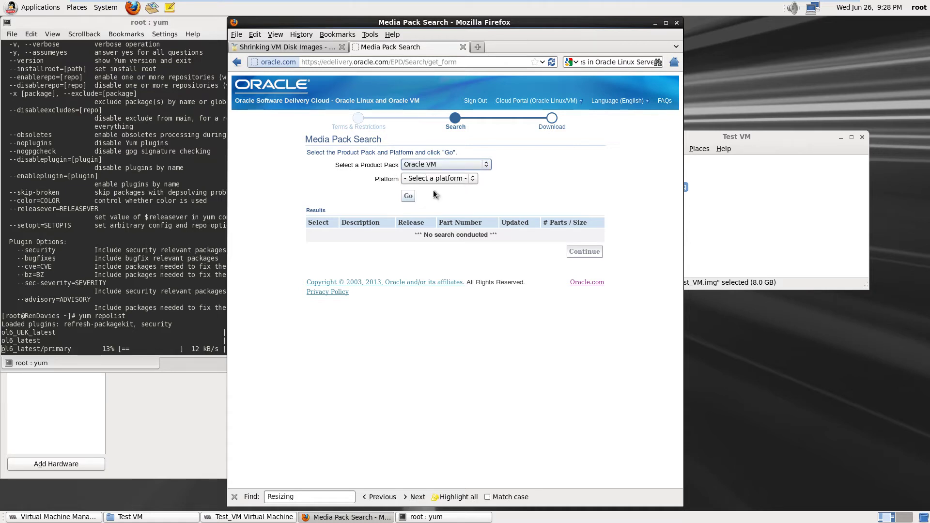
left_click(472, 178)
left_click(472, 179)
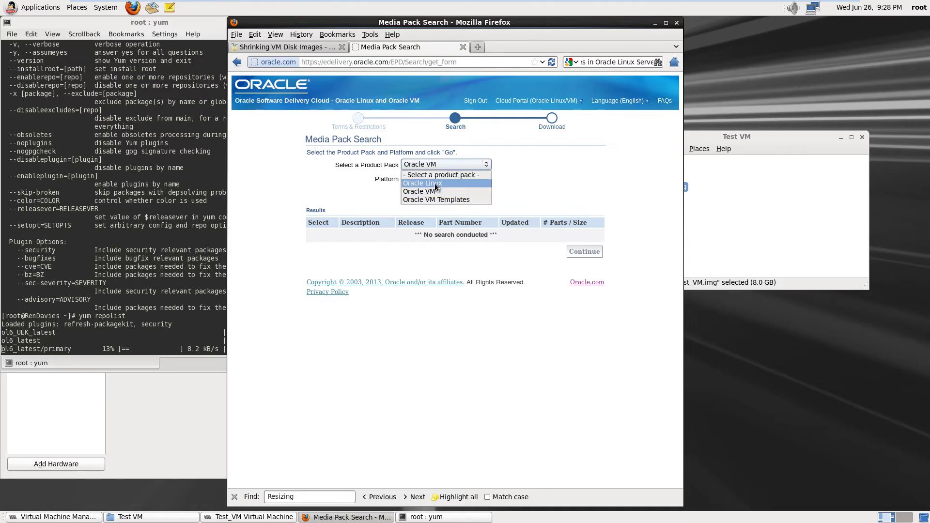
left_click(435, 184)
left_click(475, 178)
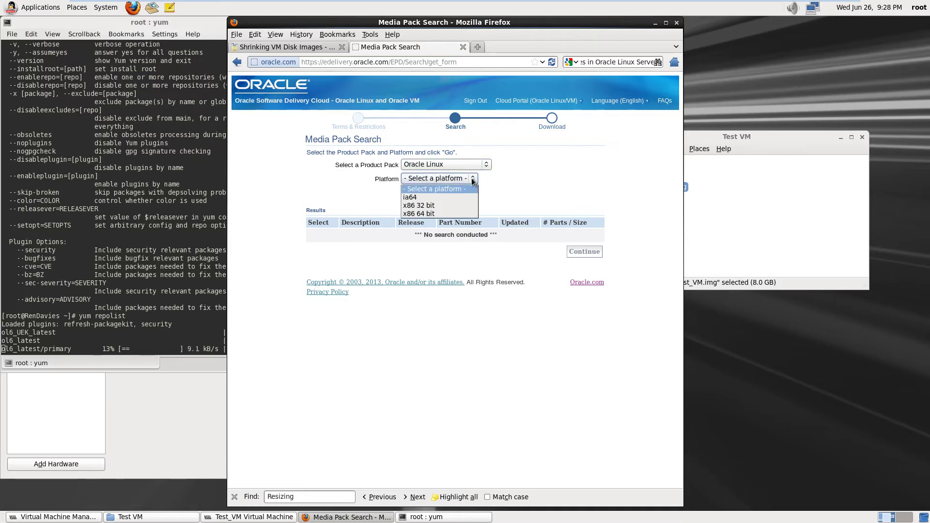
left_click(499, 189)
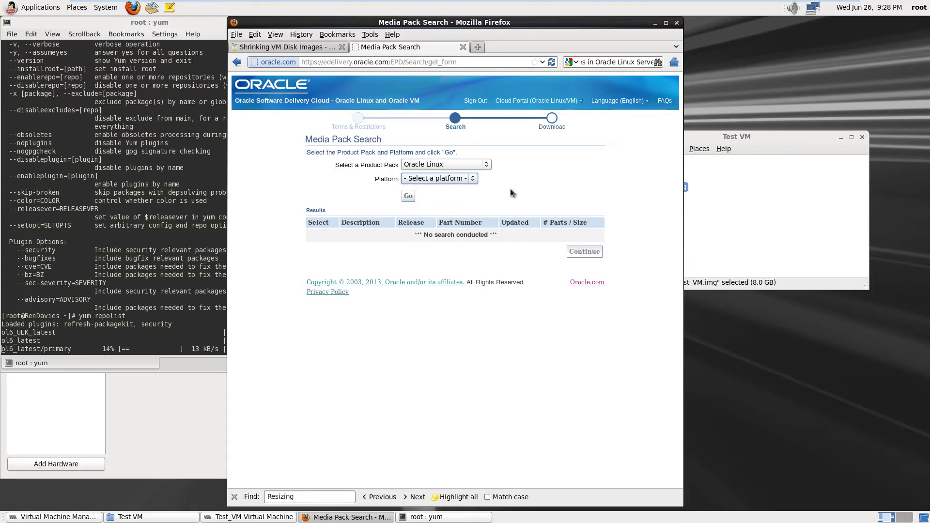
left_click(471, 180)
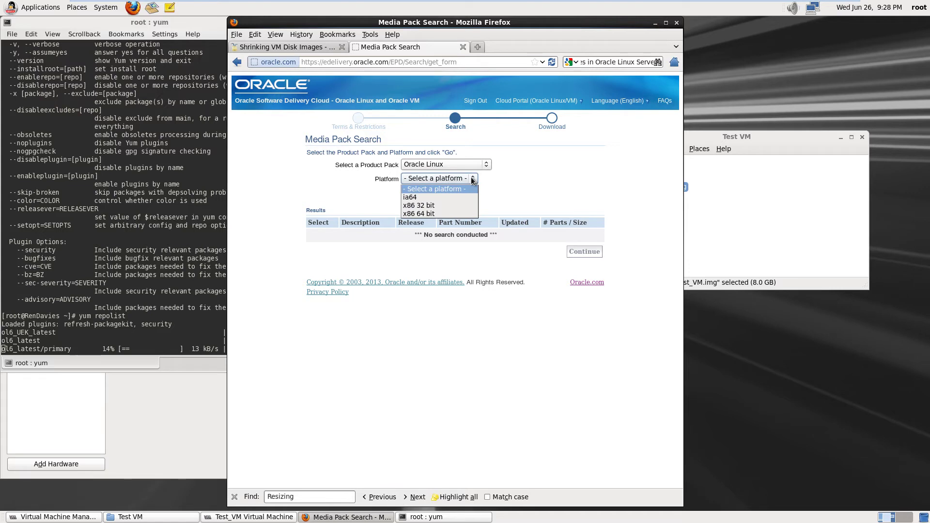
left_click(425, 215)
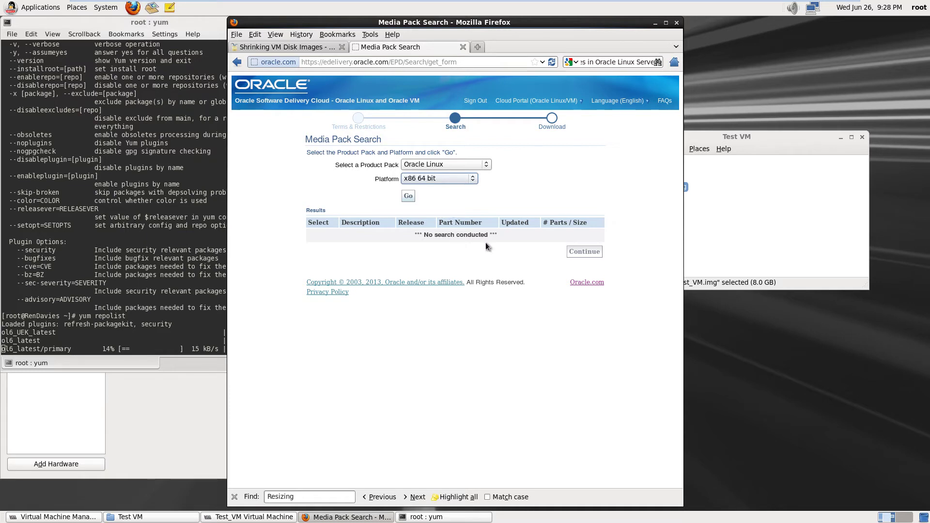
left_click(409, 196)
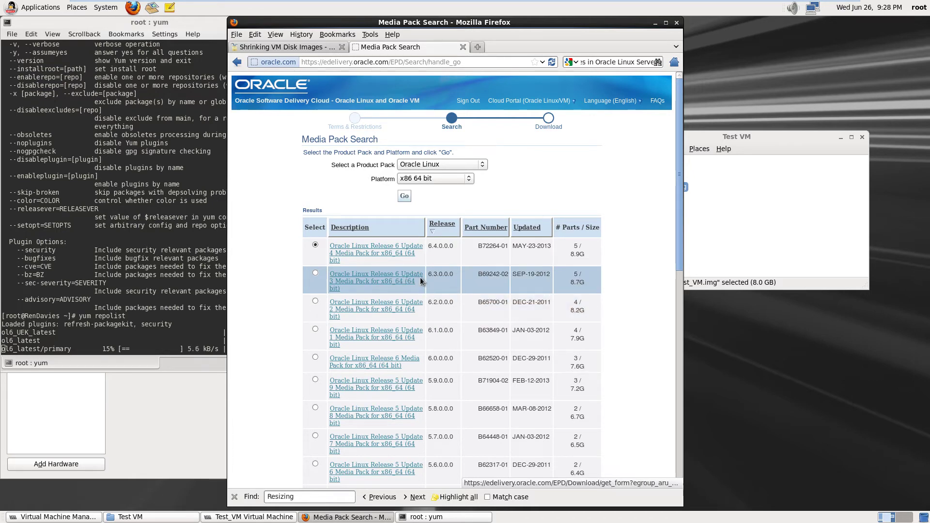
Scroll through the 23 Oracle Linux x86 64 bit results to the Total row and back up
scroll(405, 263, "down", 3)
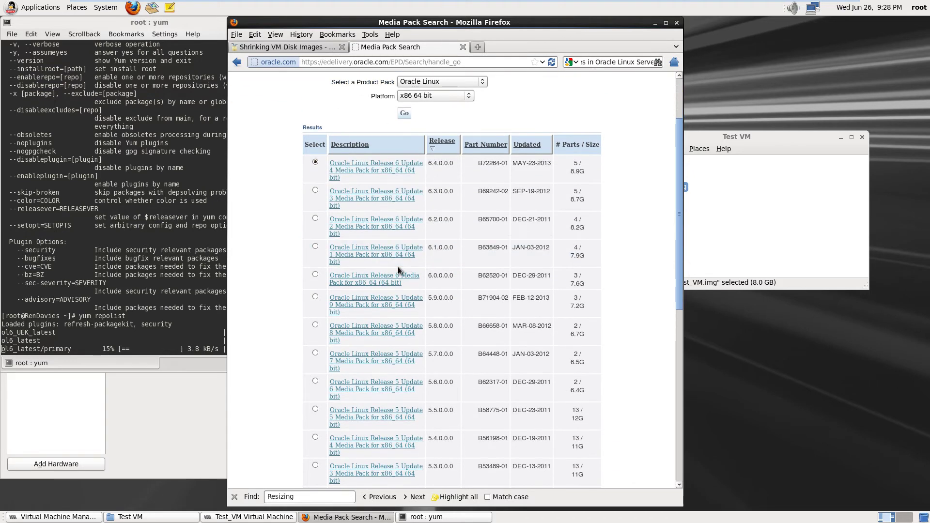
scroll(397, 266, "down", 10)
scroll(397, 266, "down", 3)
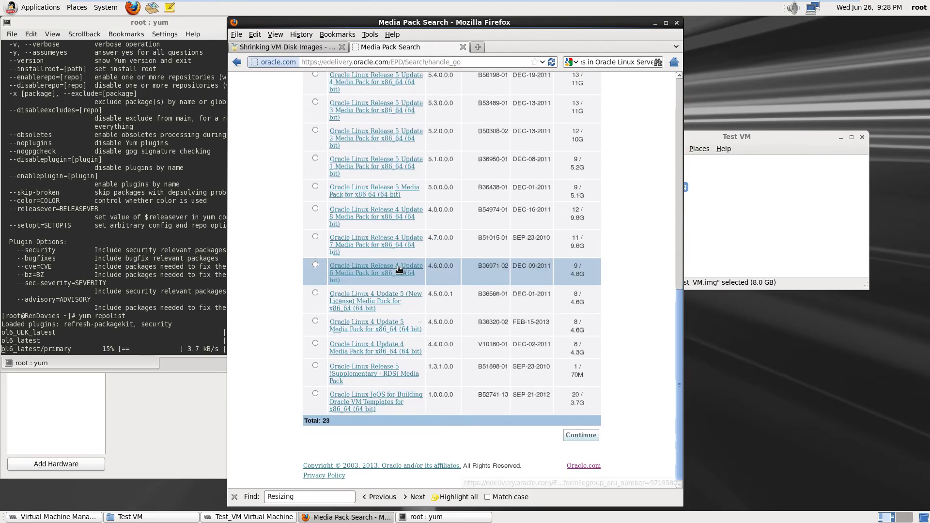
scroll(399, 269, "up", 15)
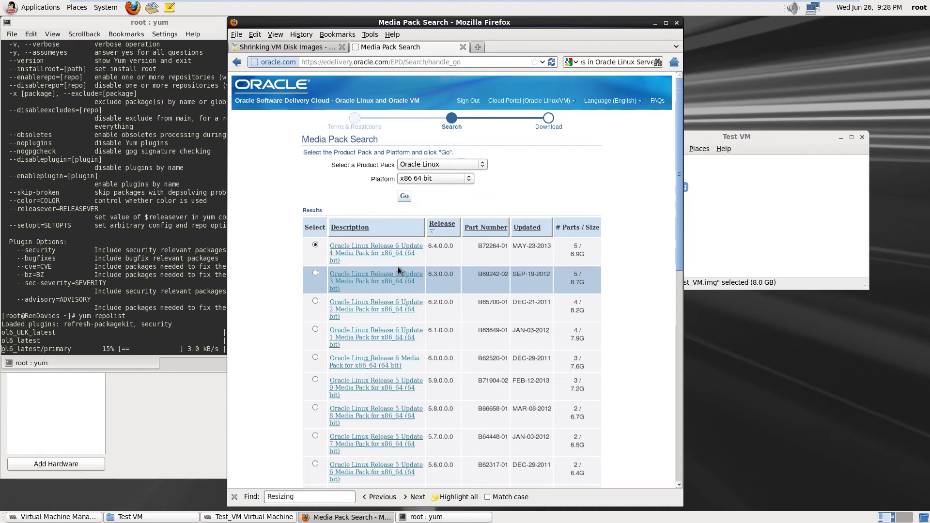
Switch the product pack to Oracle VM, keep x86 64 bit, and search
left_click(481, 165)
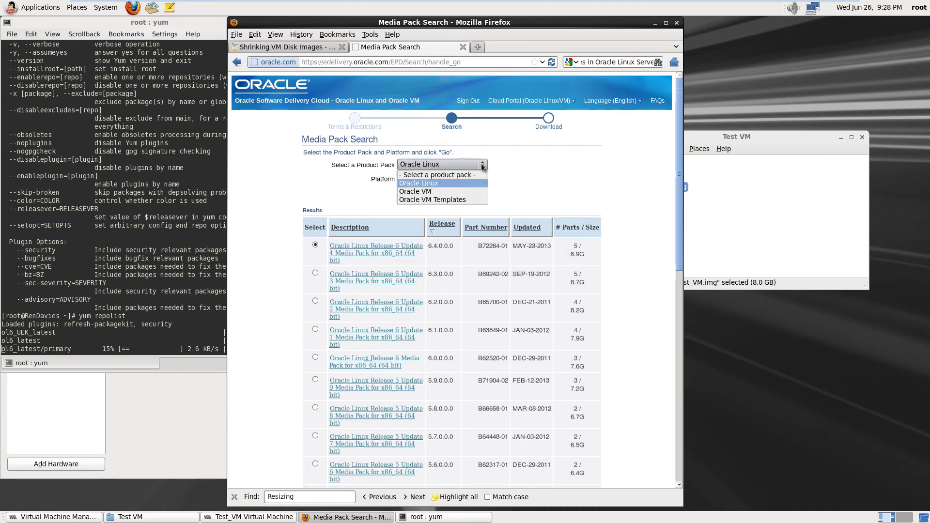
left_click(451, 192)
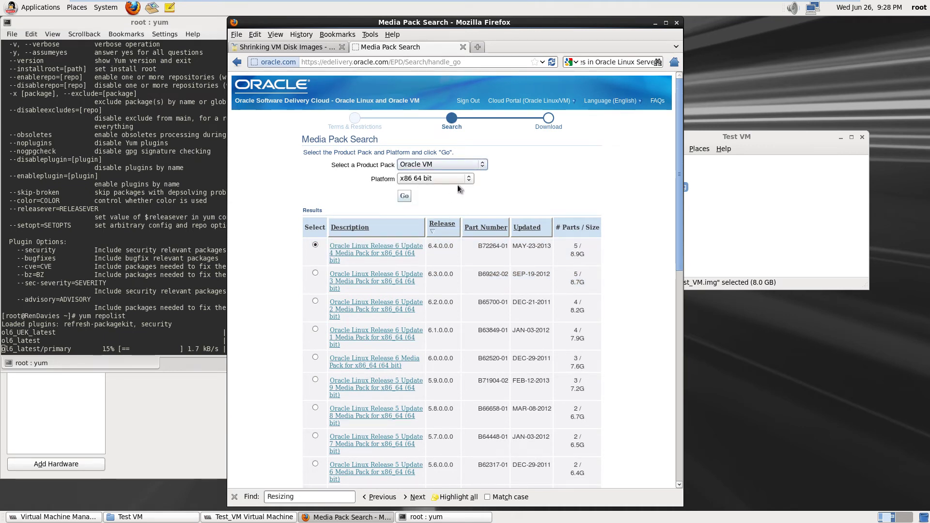
left_click(468, 179)
left_click(468, 178)
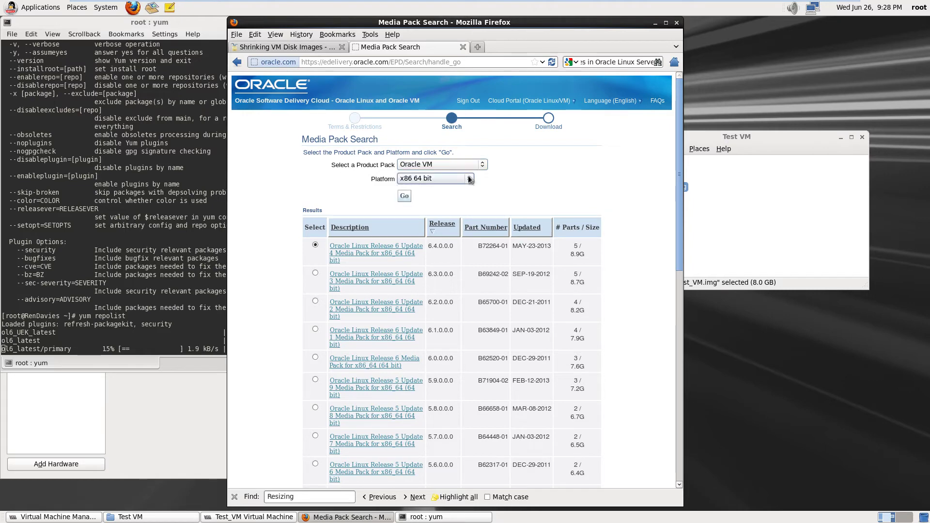
left_click(405, 196)
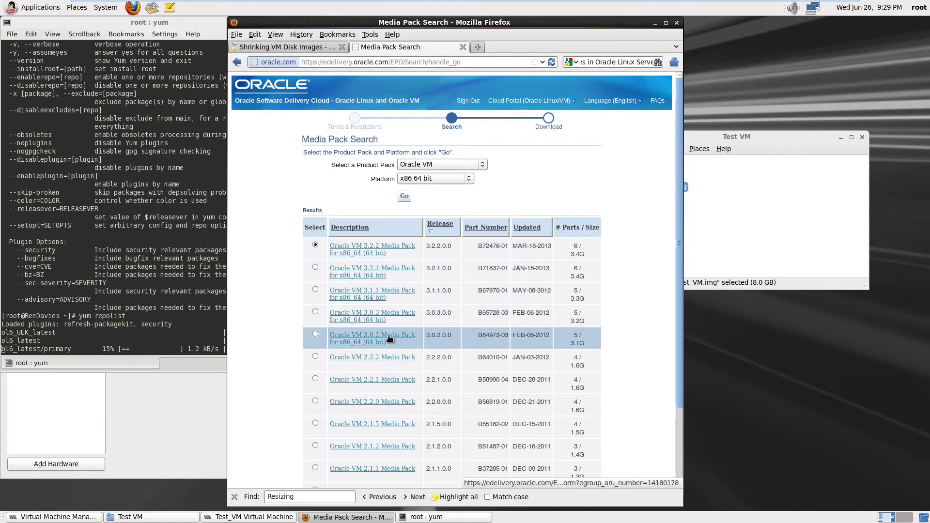
Review the Oracle VM media packs, topped by Oracle VM 3.2.2 (3.4G), then sign out
scroll(388, 330, "down", 3)
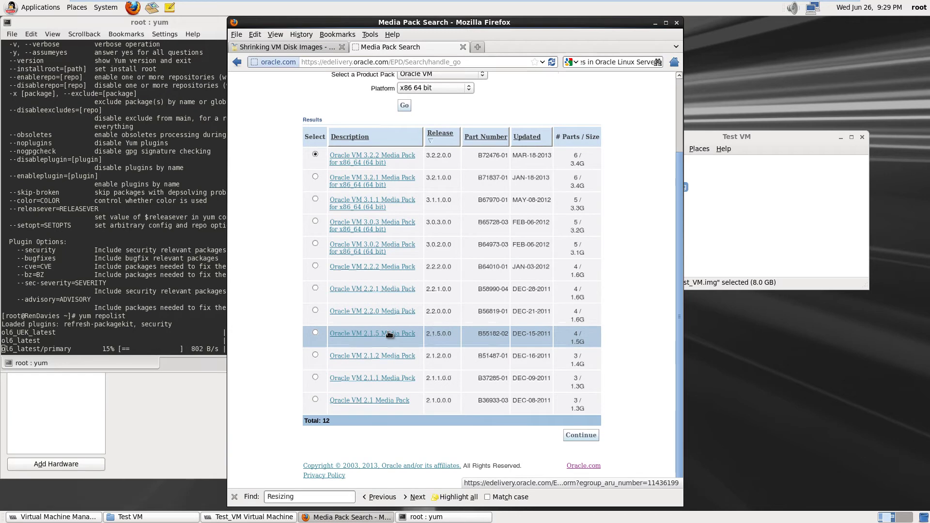
scroll(389, 334, "up", 3)
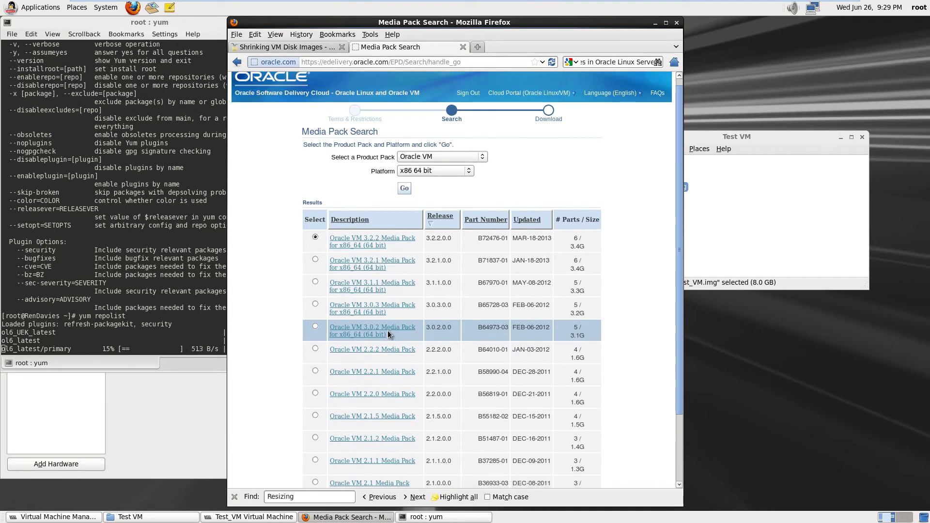
scroll(387, 331, "down", 3)
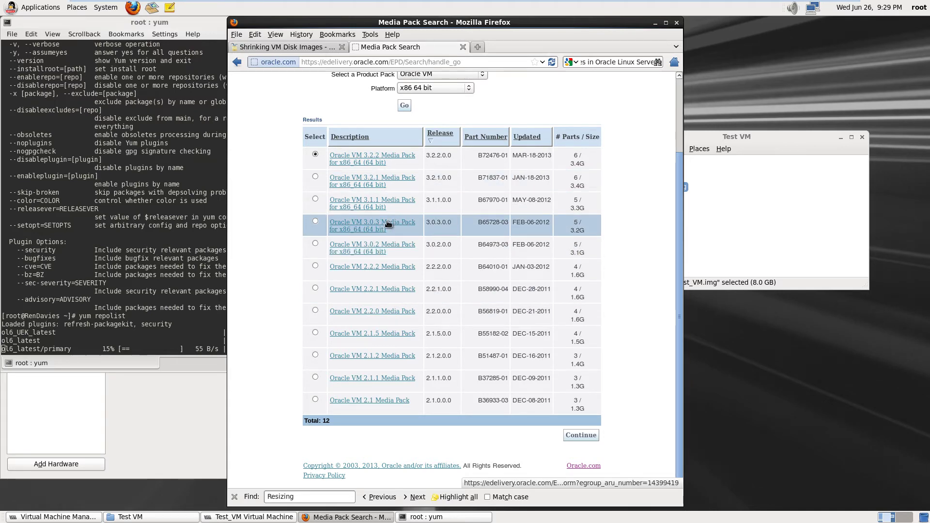
scroll(388, 224, "up", 4)
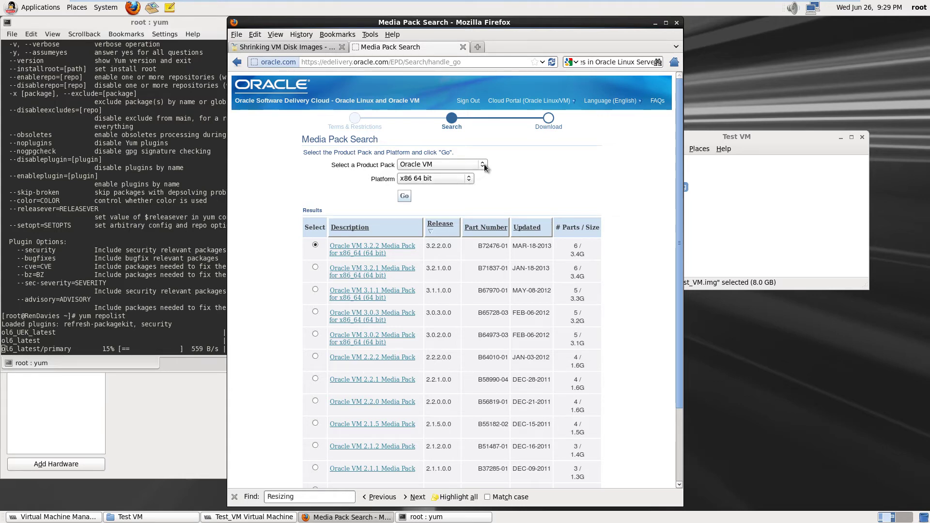
scroll(402, 280, "down", 1)
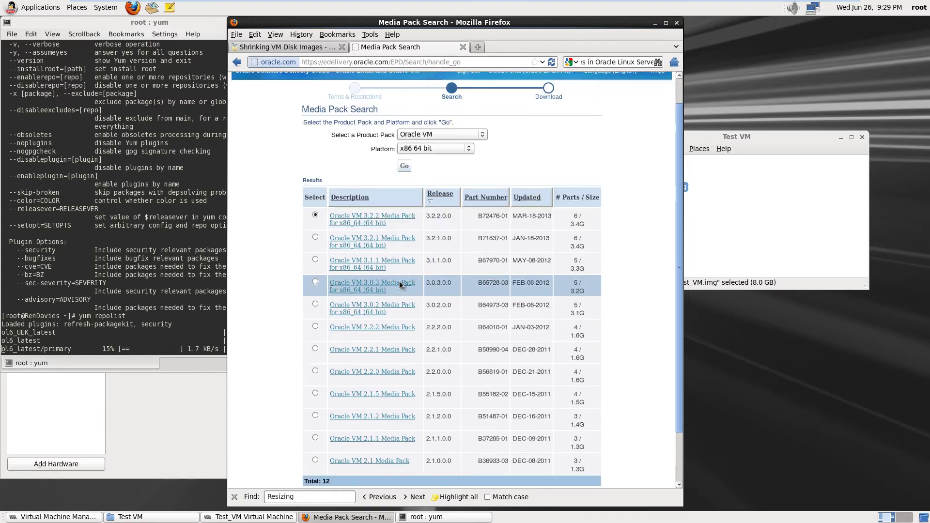
scroll(399, 281, "down", 3)
scroll(399, 281, "up", 5)
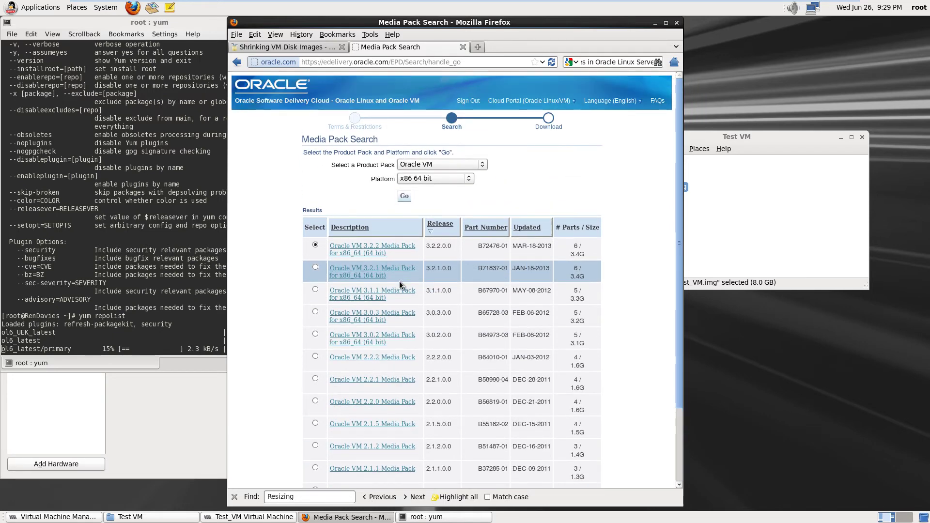
left_click(482, 165)
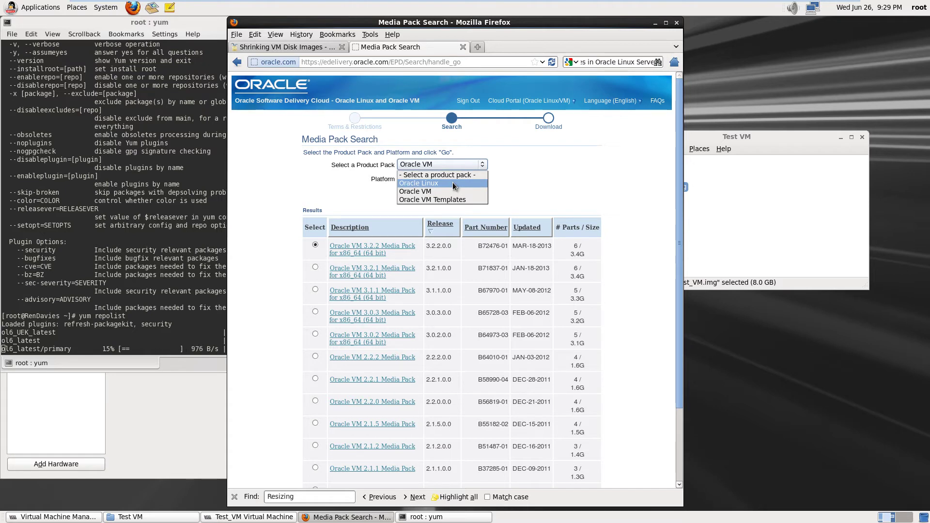
left_click(293, 178)
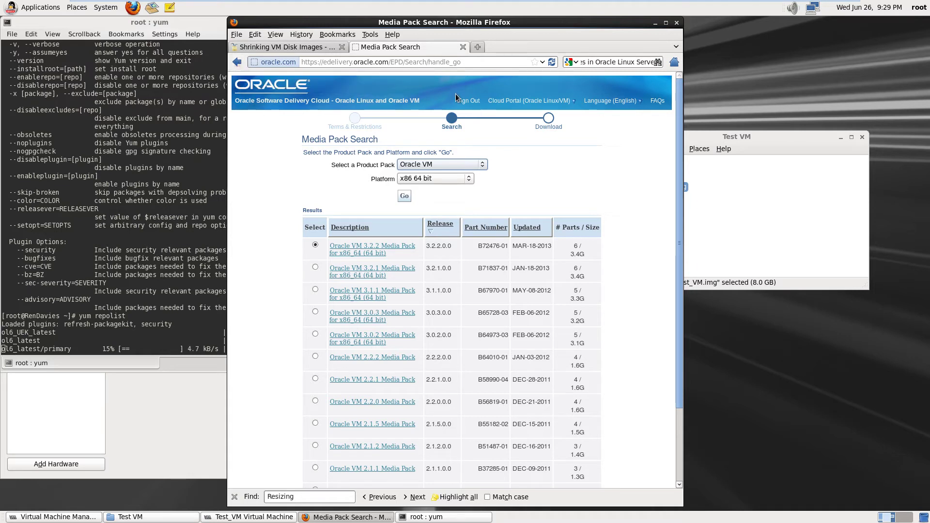
left_click(469, 102)
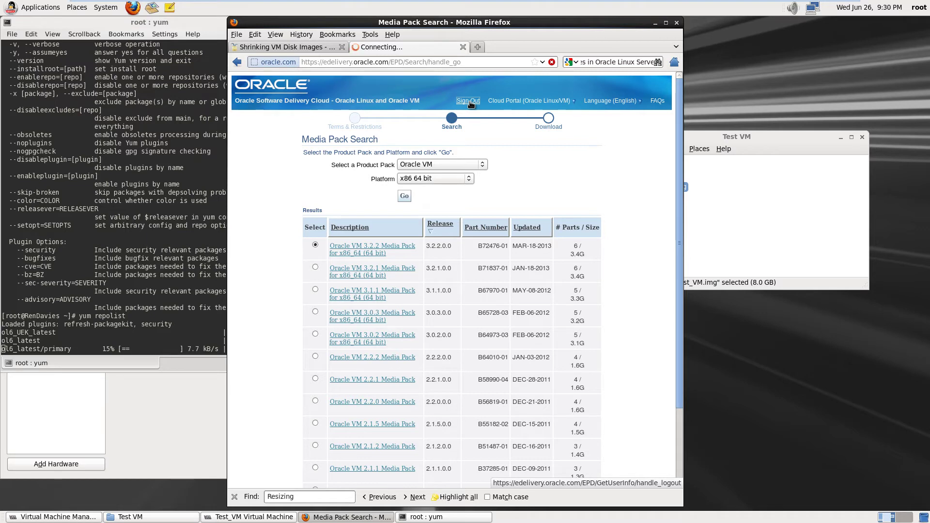
Finish signing out and go back through history to the Oracle VM Release 3.0 Documentation page
left_click(468, 101)
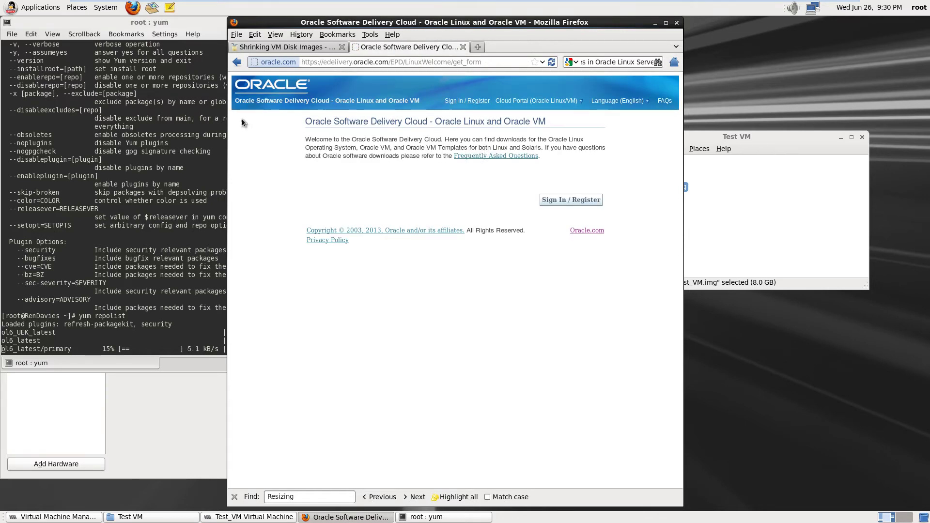
left_click_drag(238, 67, 259, 102)
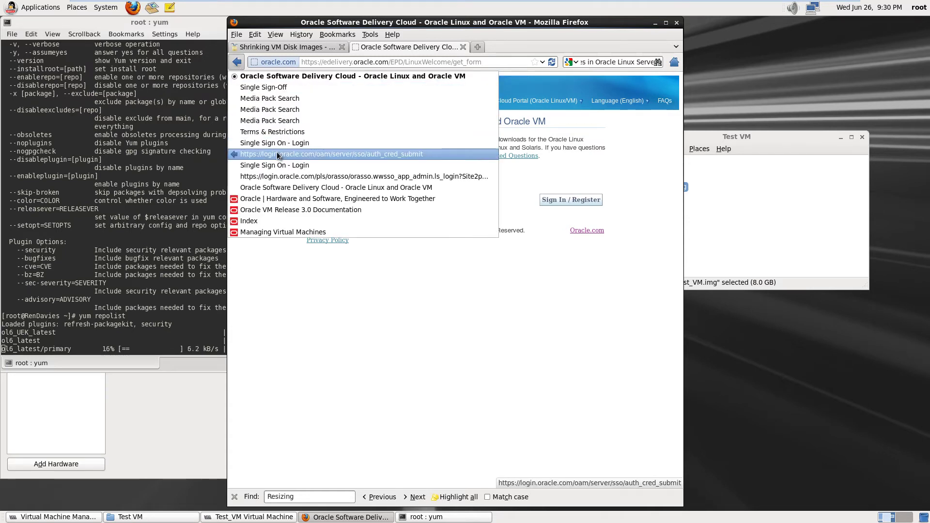
left_click(276, 189)
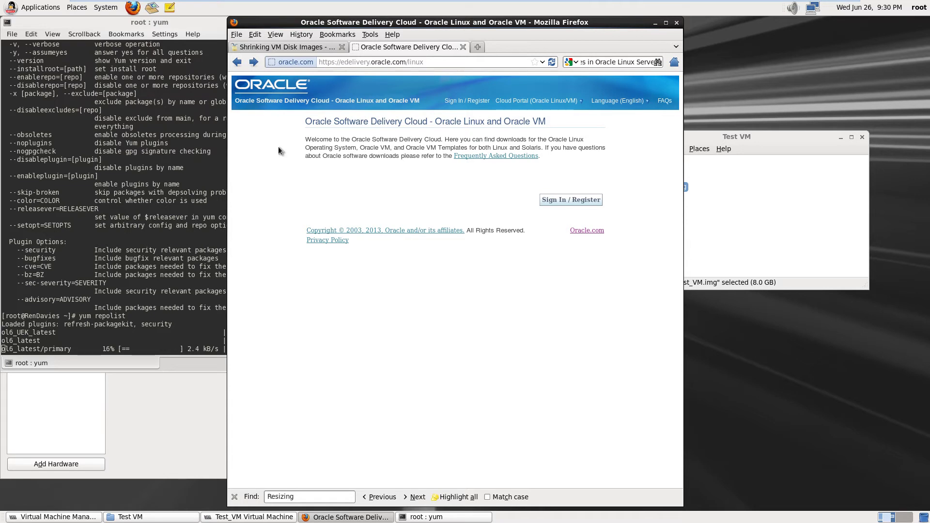
left_click(238, 66)
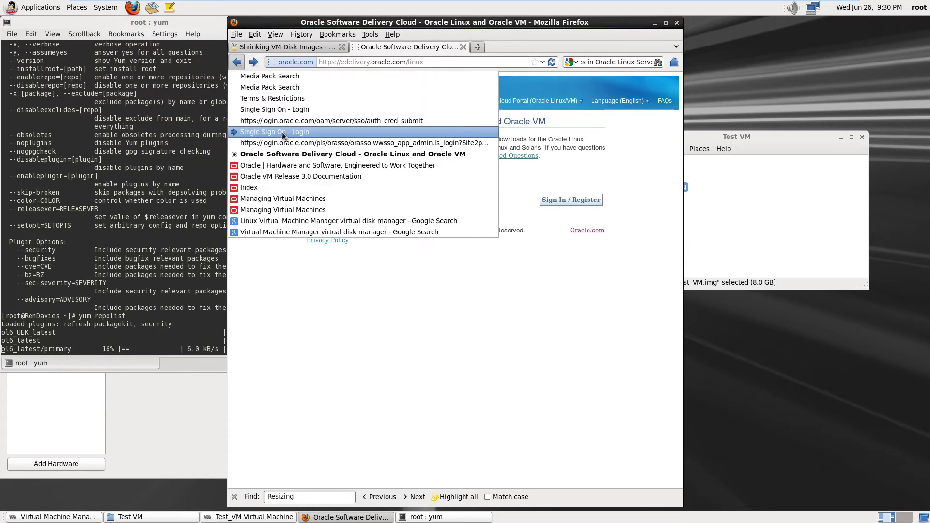
left_click(276, 158)
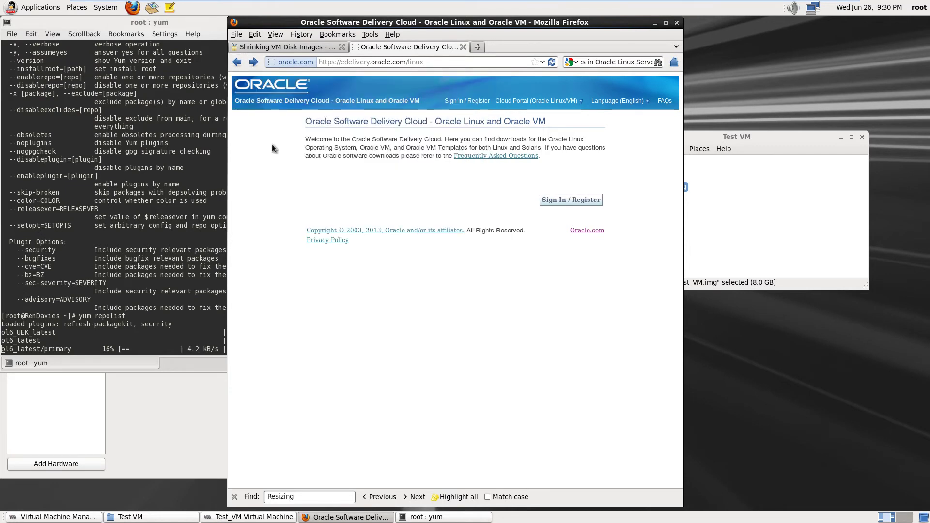
left_click(237, 62)
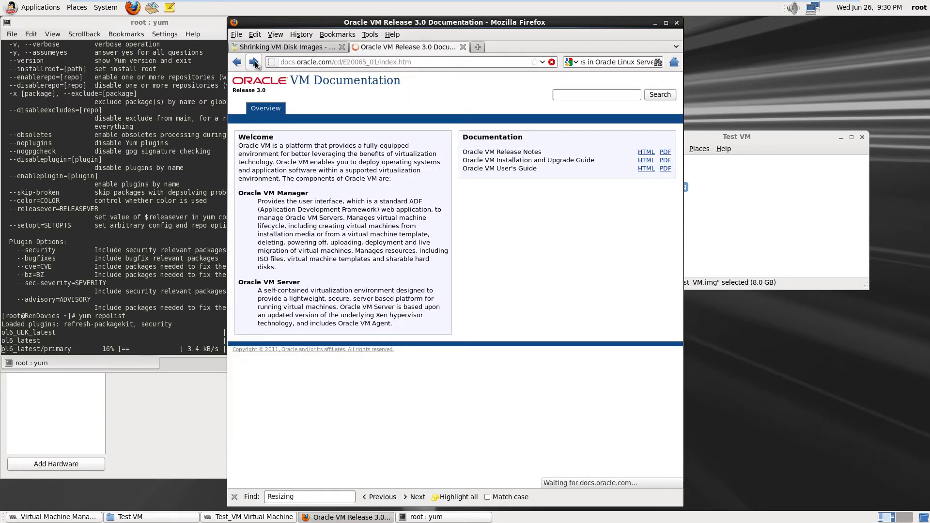
Go forward to Oracle.com and run the site search for 'oracle vm manager download'
left_click(254, 63)
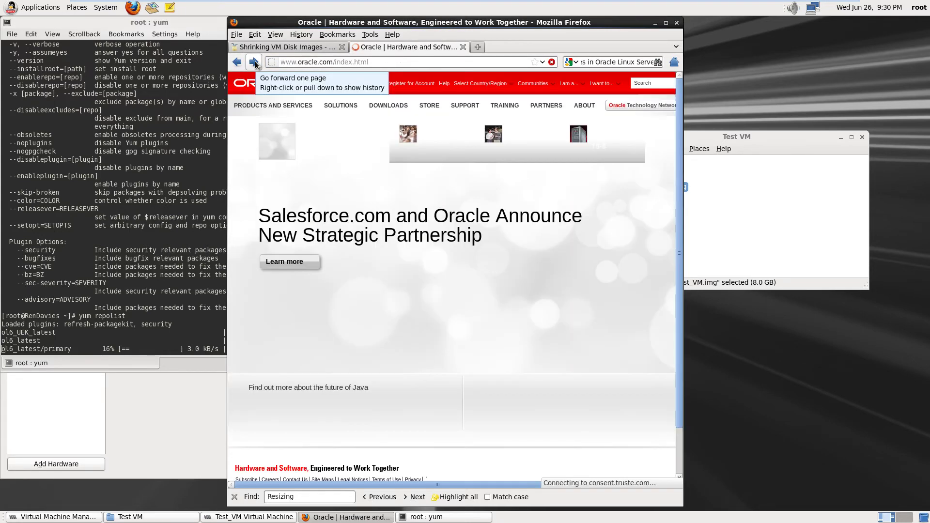
left_click(645, 84)
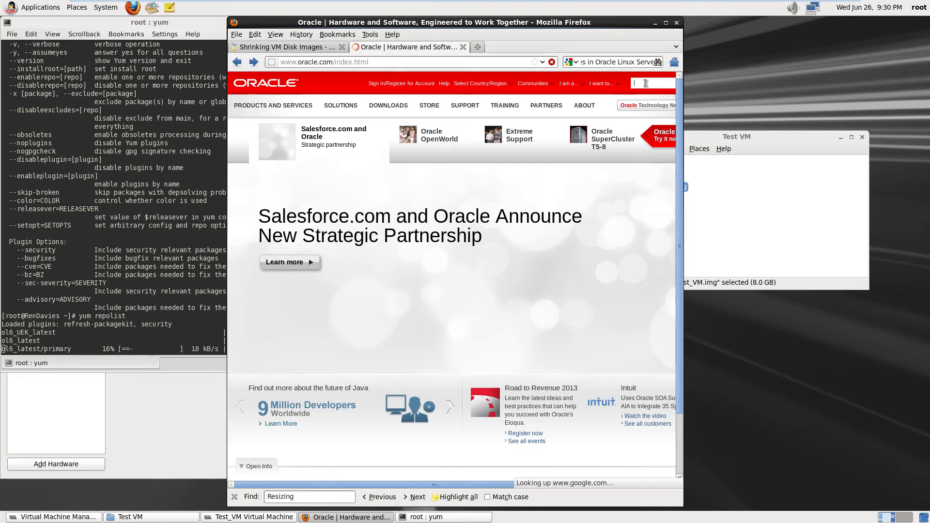
type("Oracle")
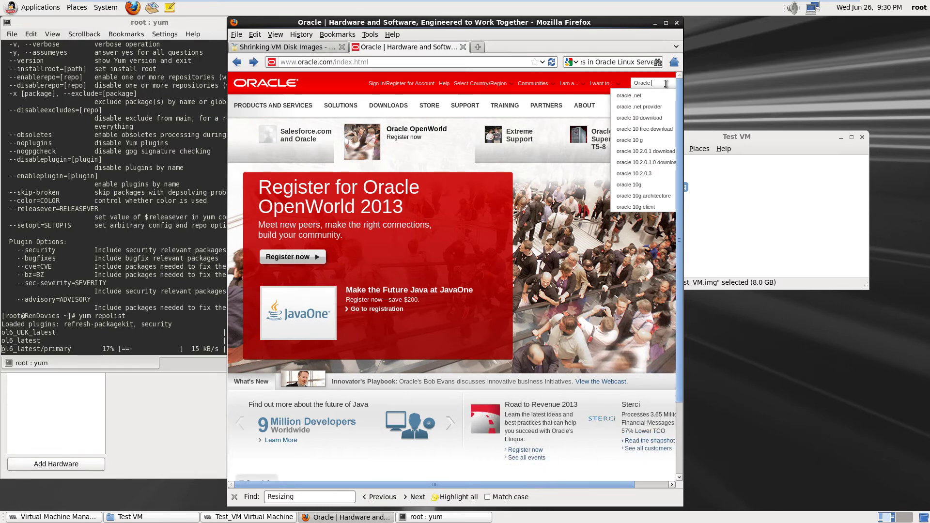
type(" VM manag")
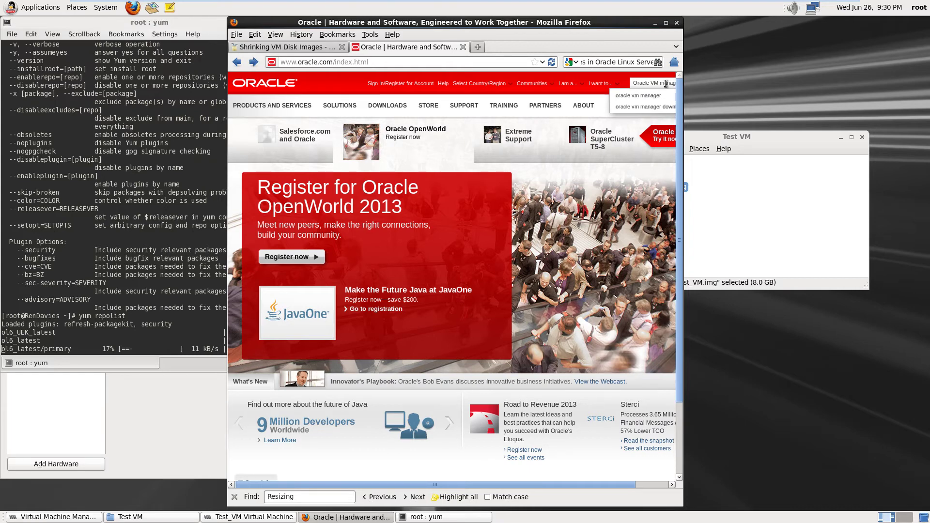
left_click(639, 107)
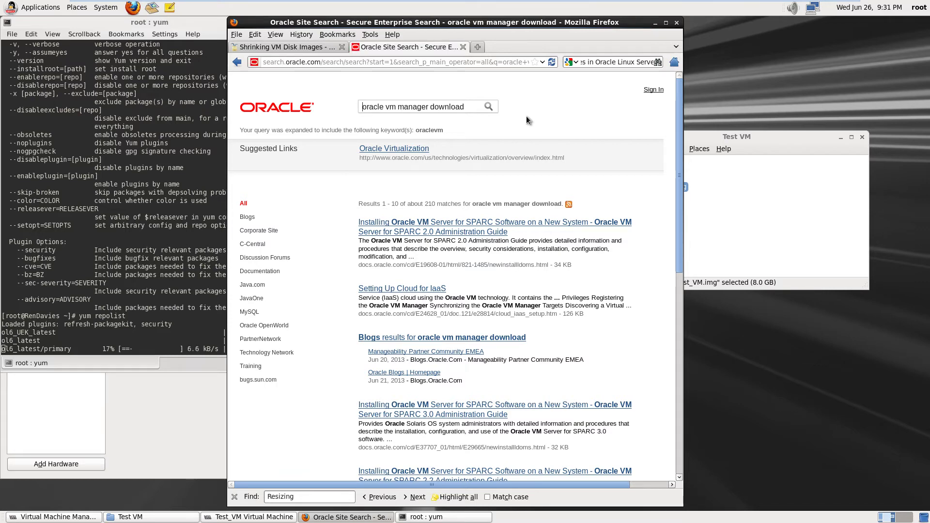
Scroll the results and open '1.1. Downloading and Installing Oracle VM Utilities' in a new tab
scroll(533, 310, "down", 1)
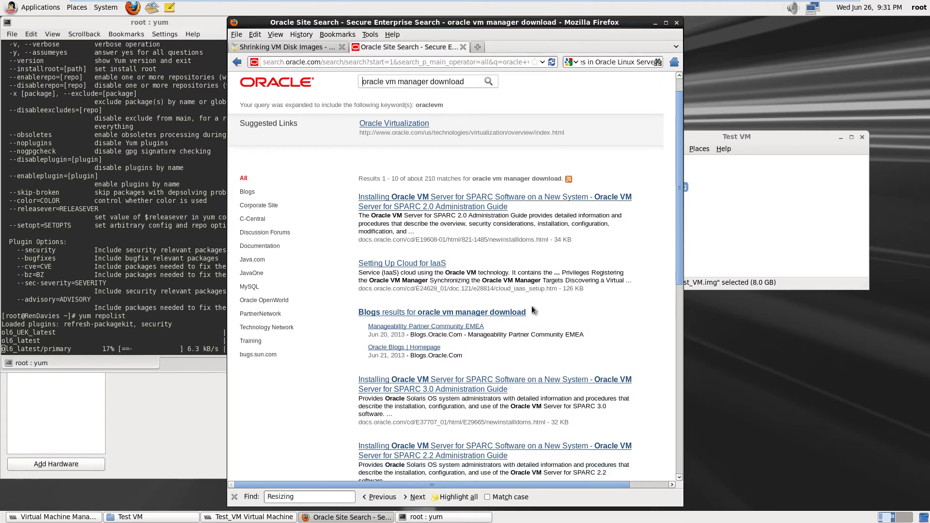
scroll(531, 310, "down", 6)
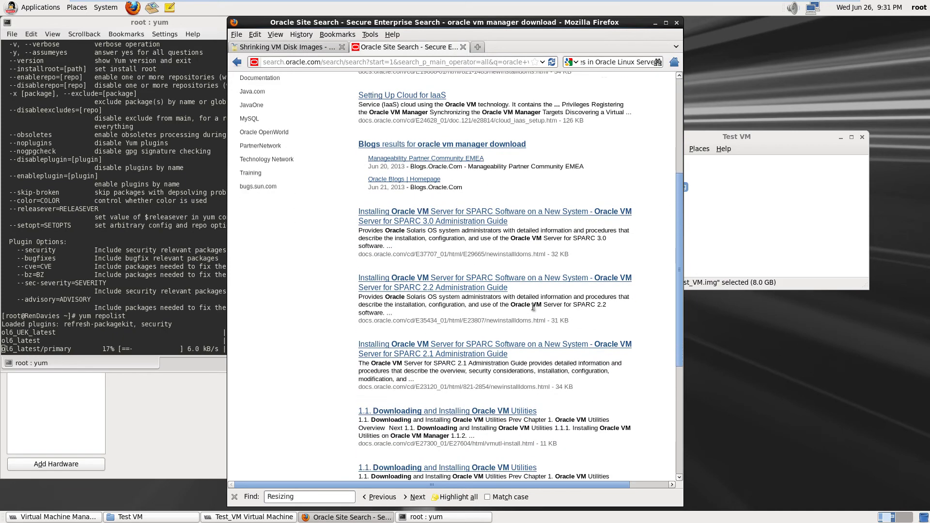
scroll(532, 306, "down", 3)
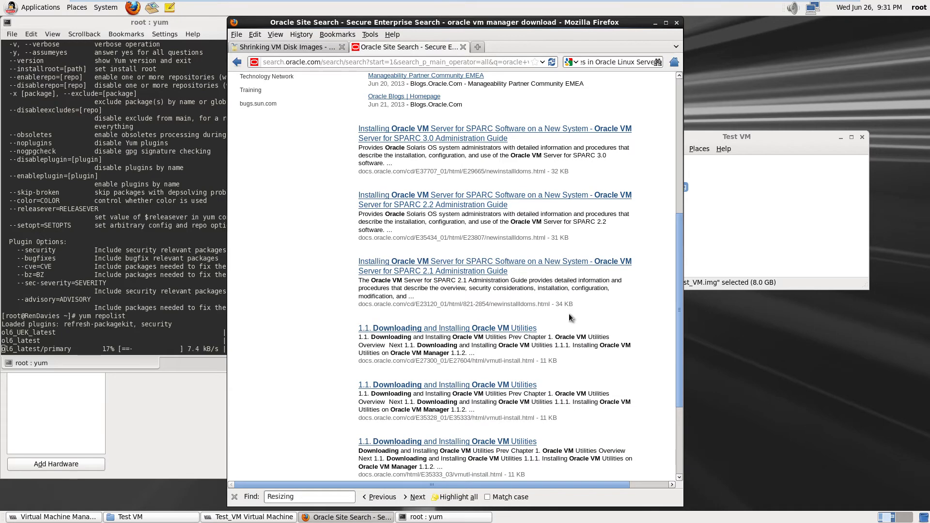
scroll(572, 313, "down", 2)
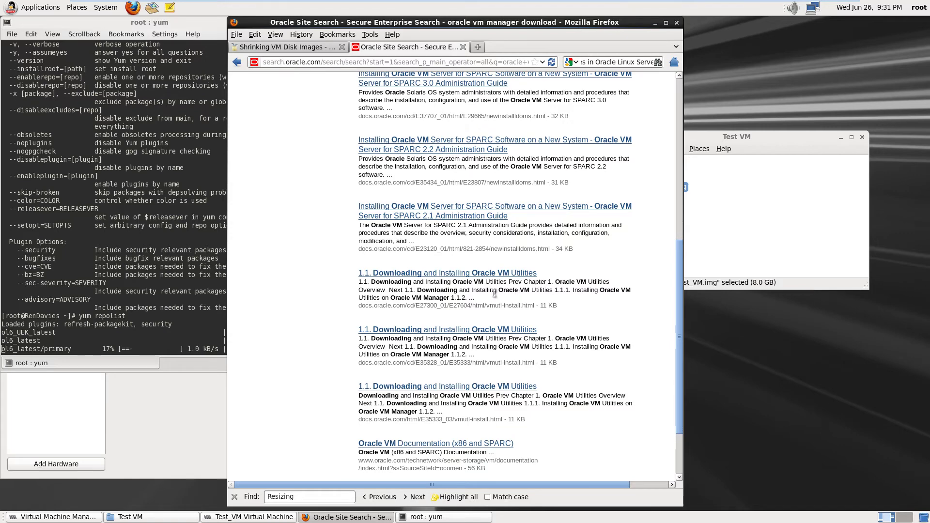
left_click(433, 274)
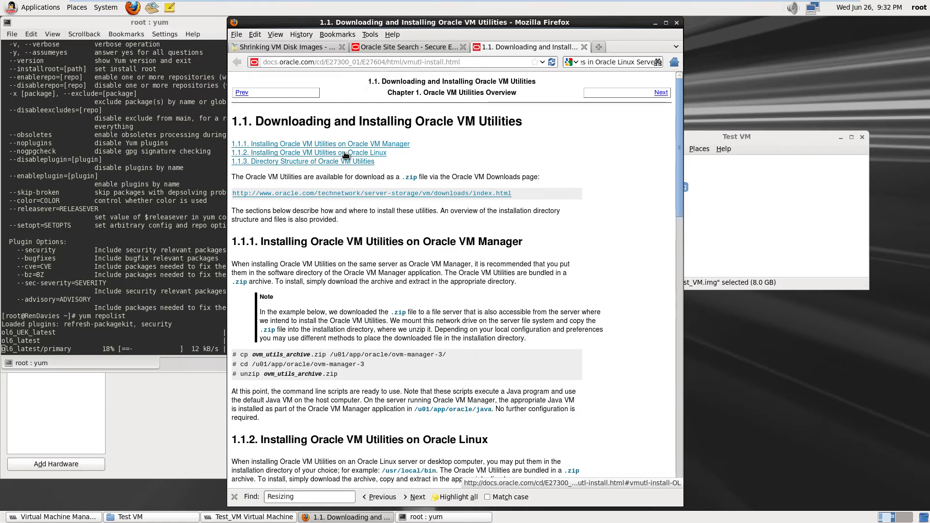
Read section 1.1.2 on installing on Oracle Linux, then open the Oracle VM Downloads page
left_click(345, 153)
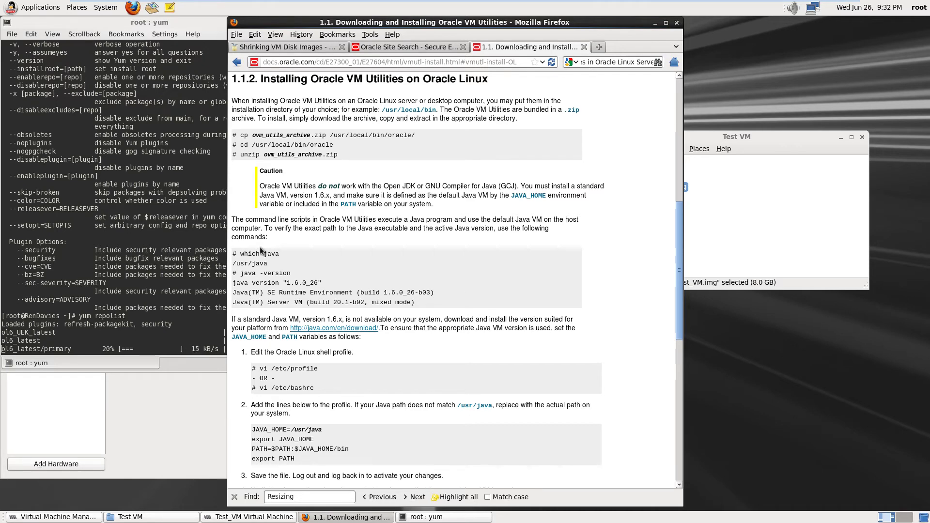
scroll(260, 250, "down", 8)
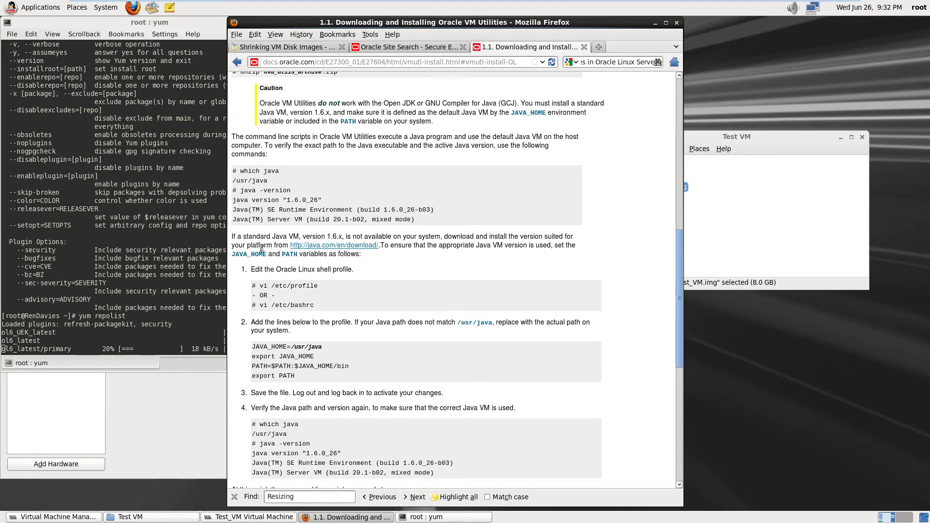
scroll(260, 250, "down", 2)
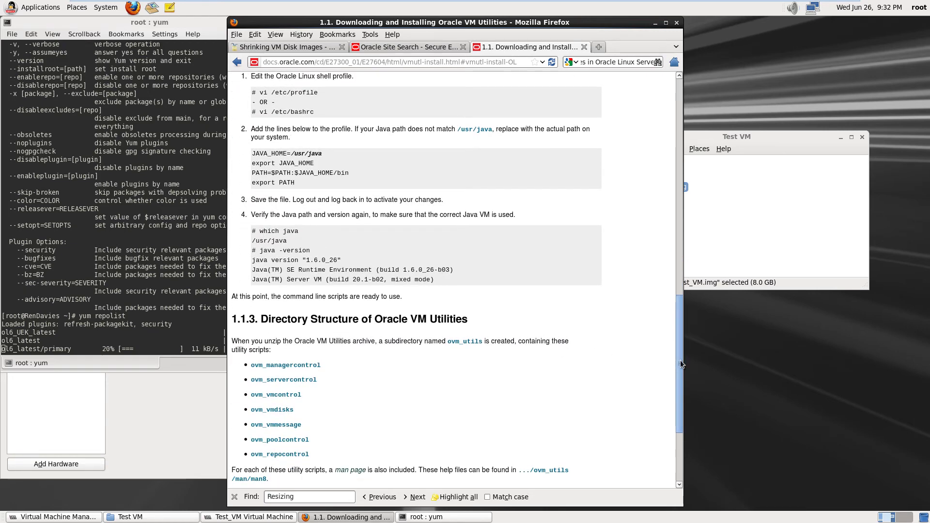
left_click_drag(681, 360, 677, 115)
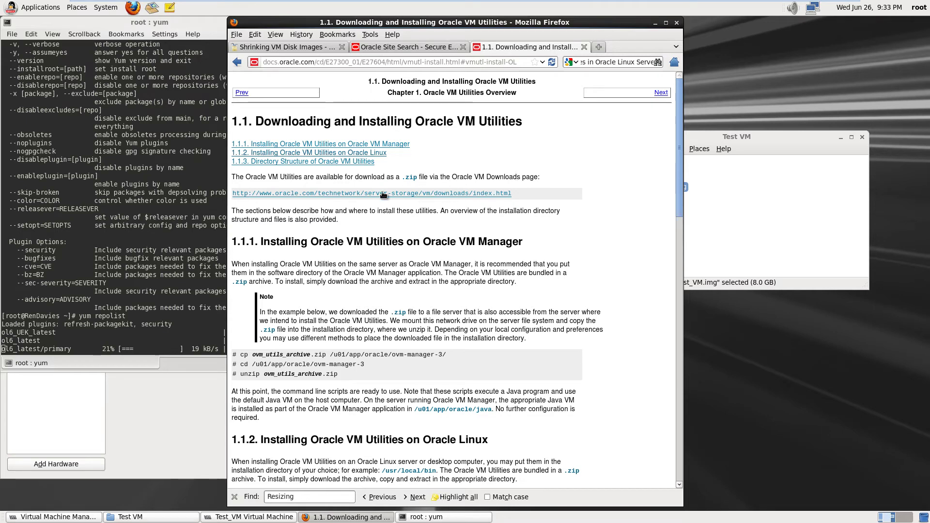
left_click(368, 194)
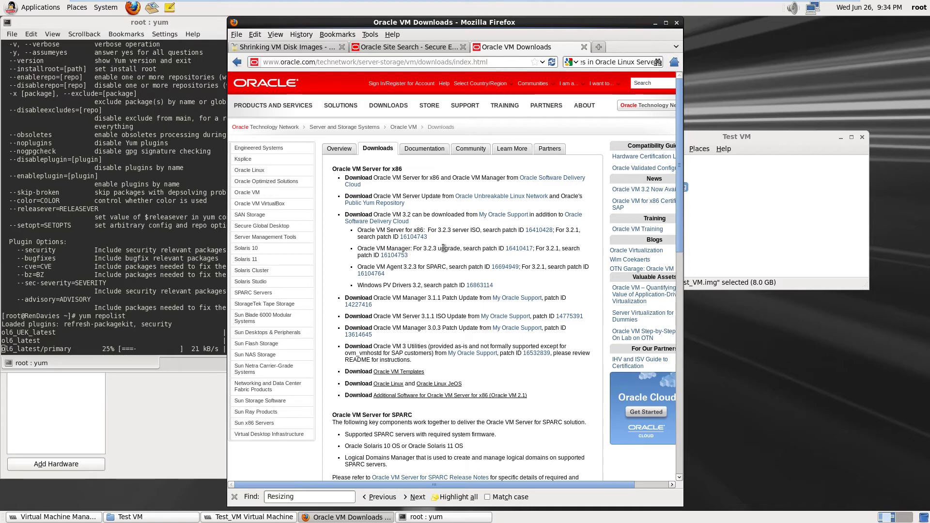
Open patch 16410417 for the Oracle VM Manager 3.2.3 upgrade
left_click(518, 249)
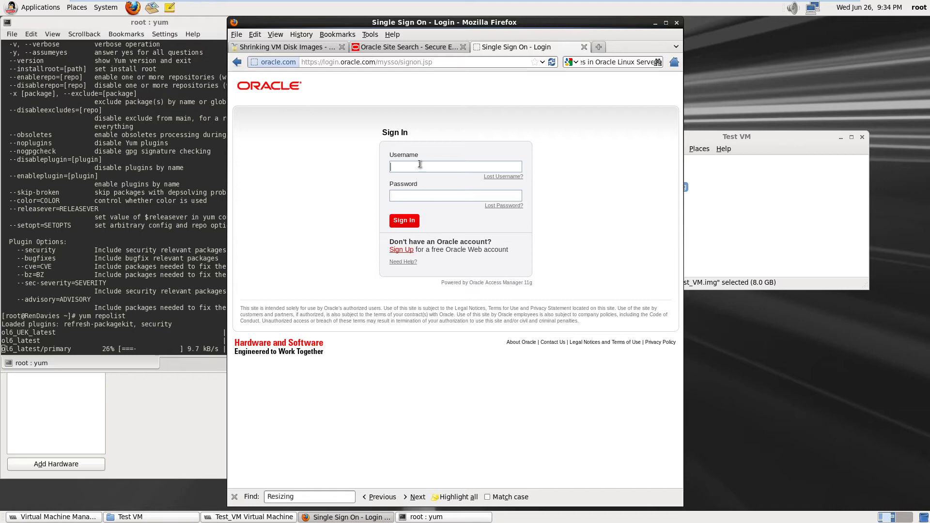
Sign in with the account e-mail and password, then back out of the Access Denied page
left_click(429, 198)
type("•")
key("Return")
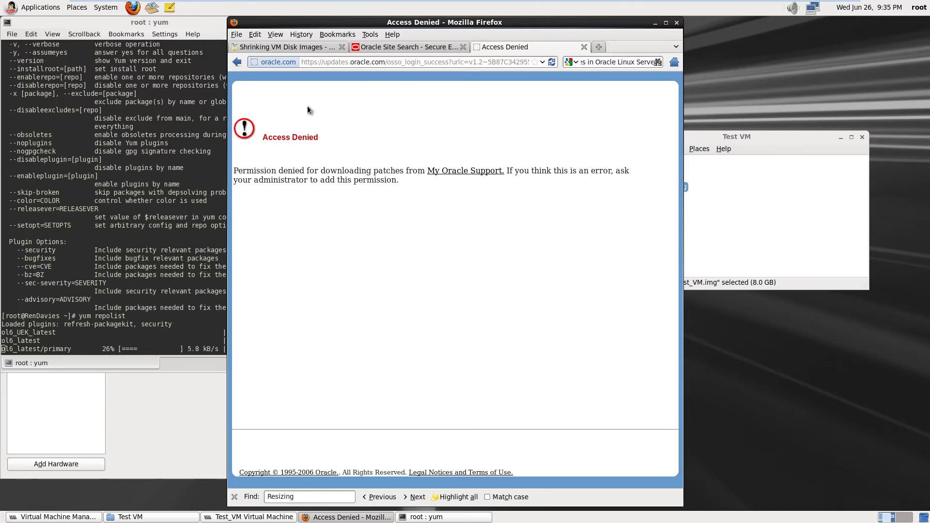
left_click(237, 62)
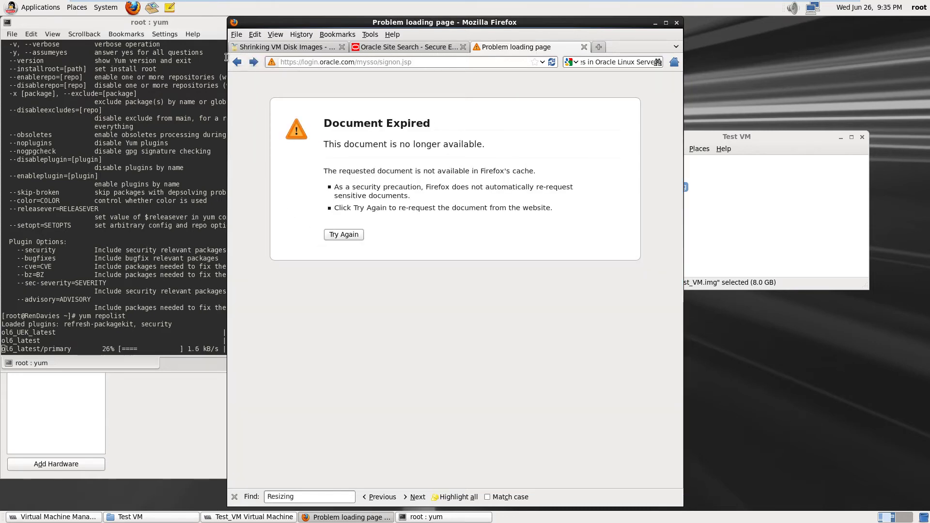
Go back to the Oracle VM Downloads page and follow the Public Yum Repository link
left_click(237, 62)
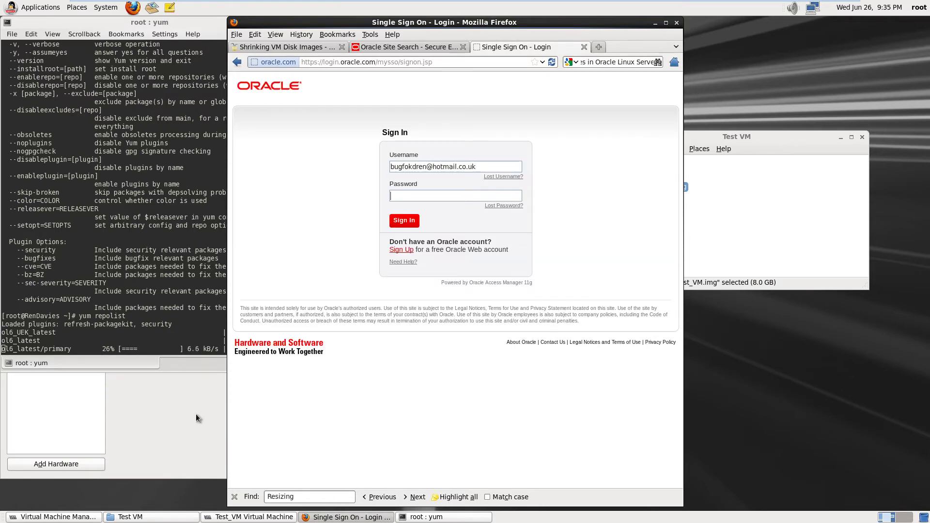
left_click(237, 65)
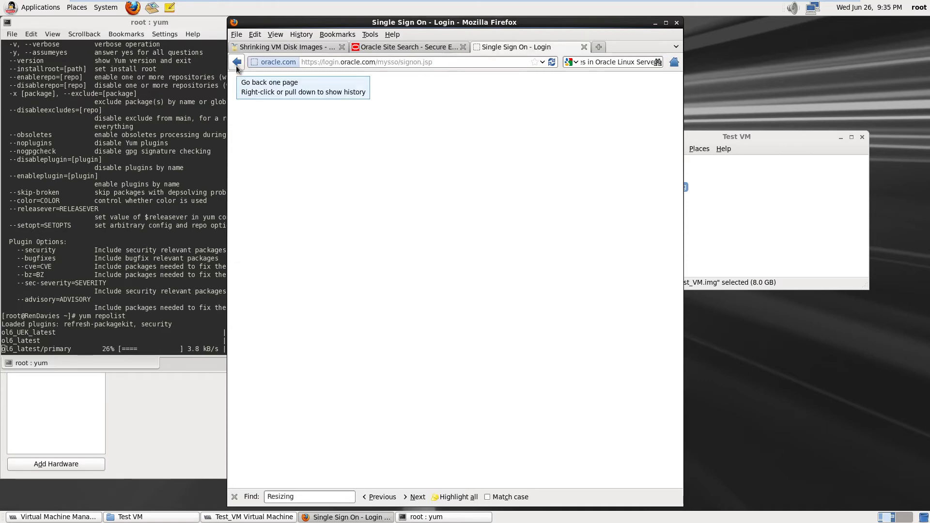
left_click(237, 65)
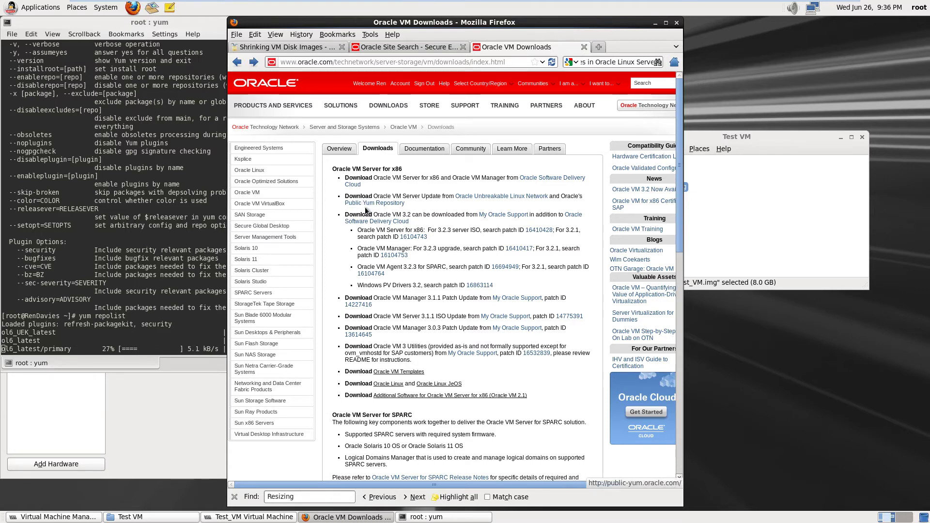
left_click(375, 204)
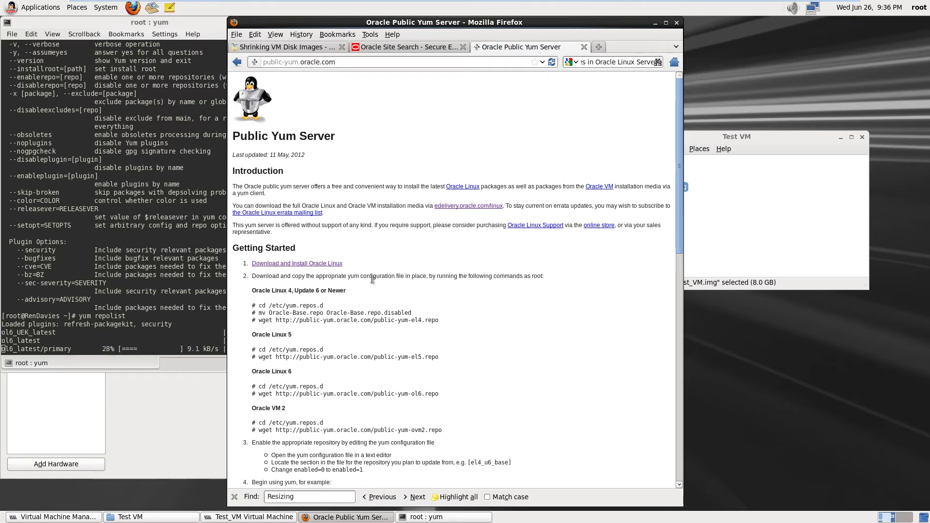
Scroll the Public Yum Server page down to the Browse the Repositories table
scroll(372, 280, "down", 7)
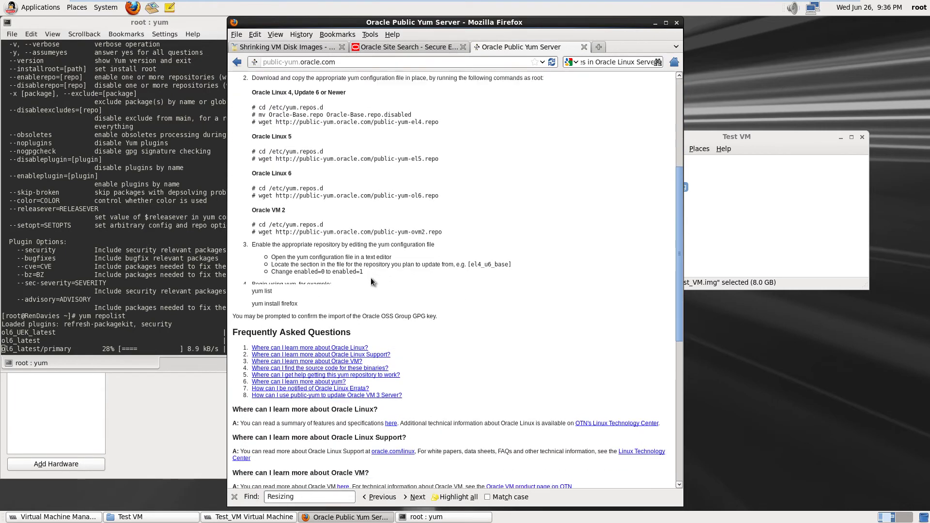
scroll(370, 278, "down", 10)
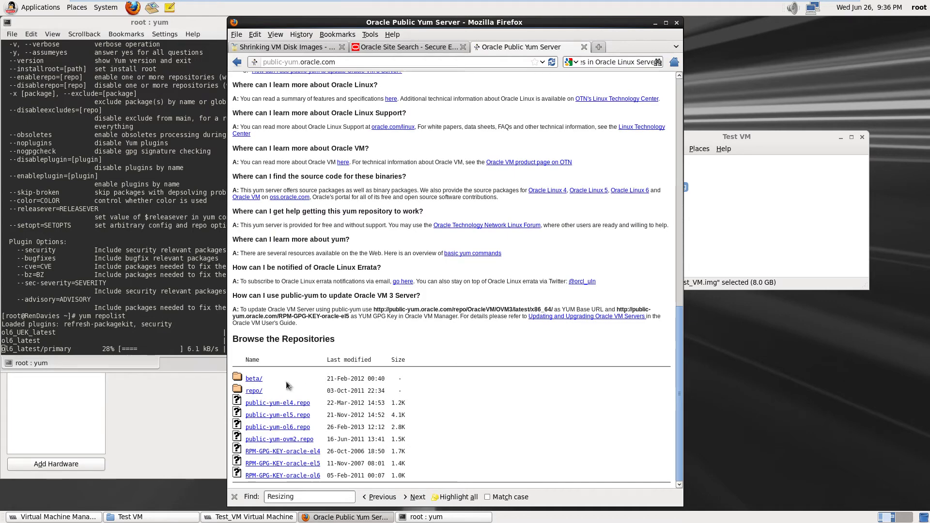
Browse repo > OracleVM > OVM3 > latest > x86_64 to reach the rpm package index
left_click(255, 392)
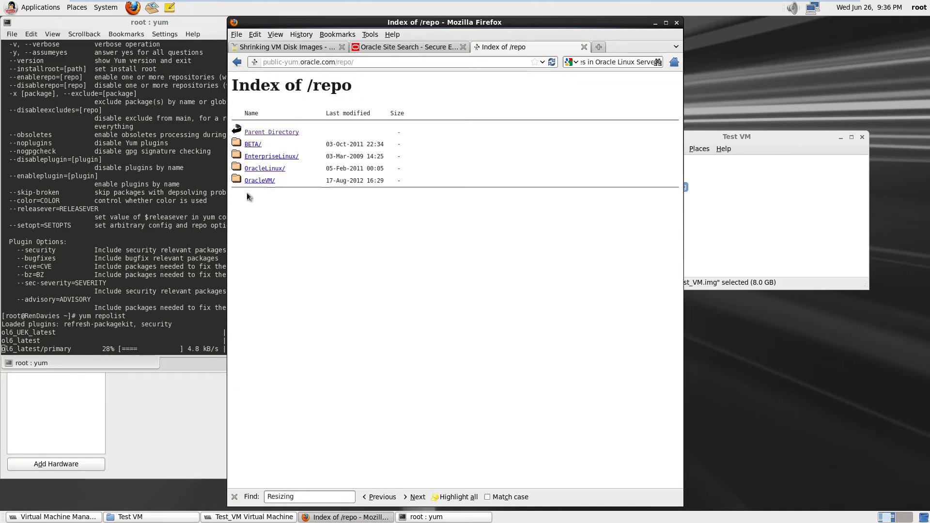
left_click(259, 181)
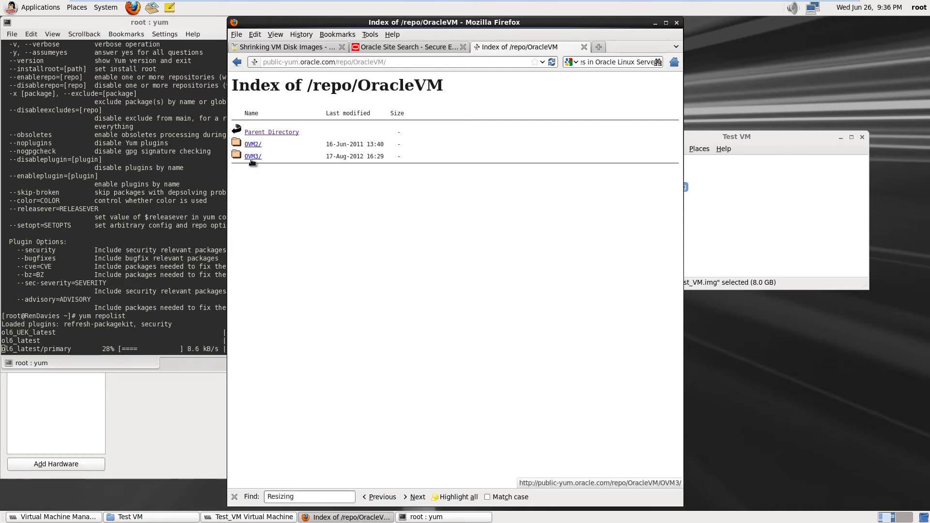
left_click(252, 157)
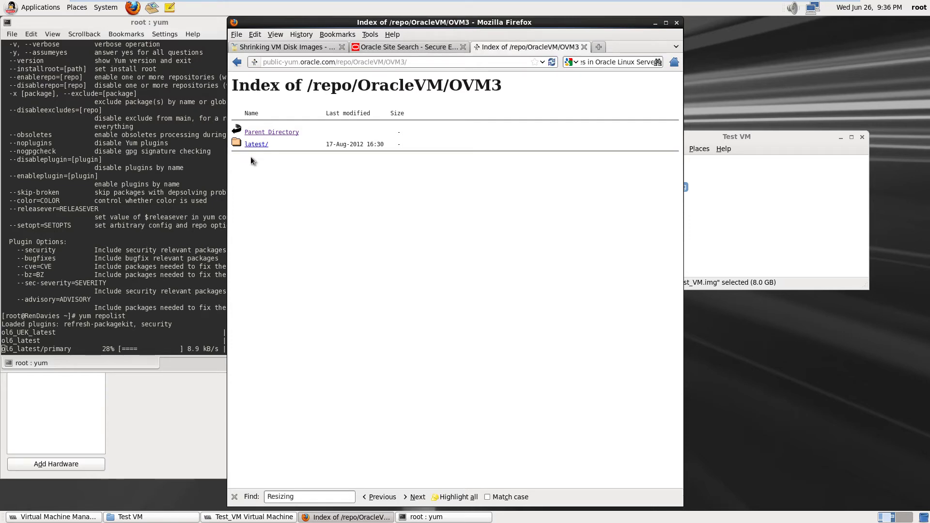
left_click(261, 144)
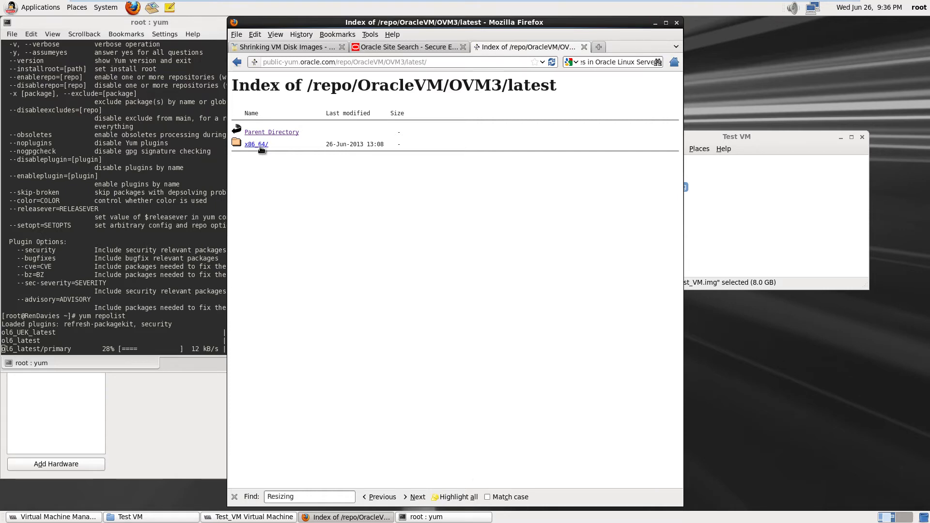
left_click(260, 145)
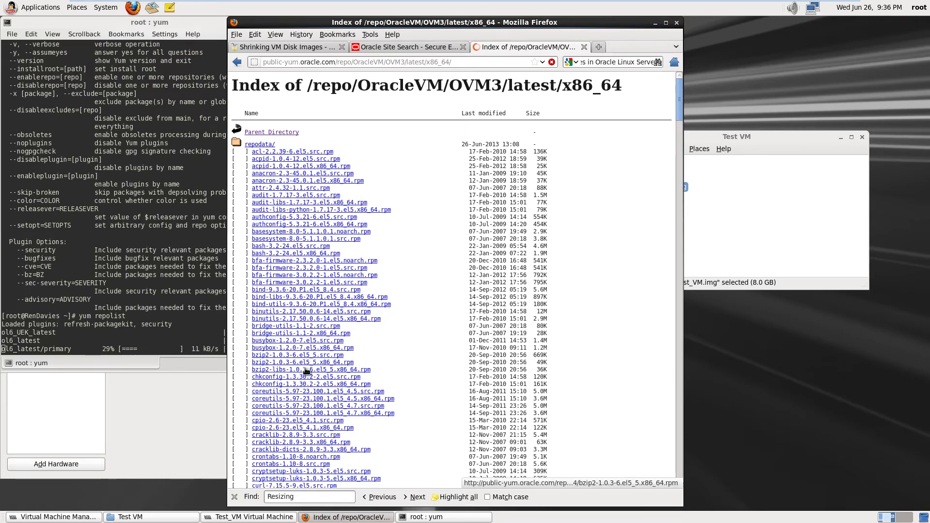
scroll(329, 371, "down", 5)
Scroll through the OVM3 latest x86_64 rpm listing to the ovs-storage-utils entries
scroll(329, 371, "down", 10)
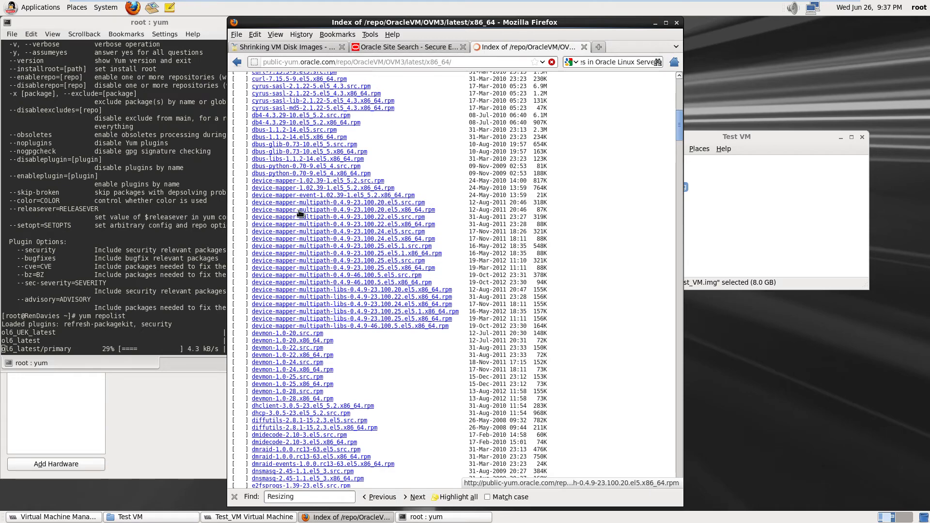
scroll(307, 268, "down", 1)
scroll(307, 268, "down", 11)
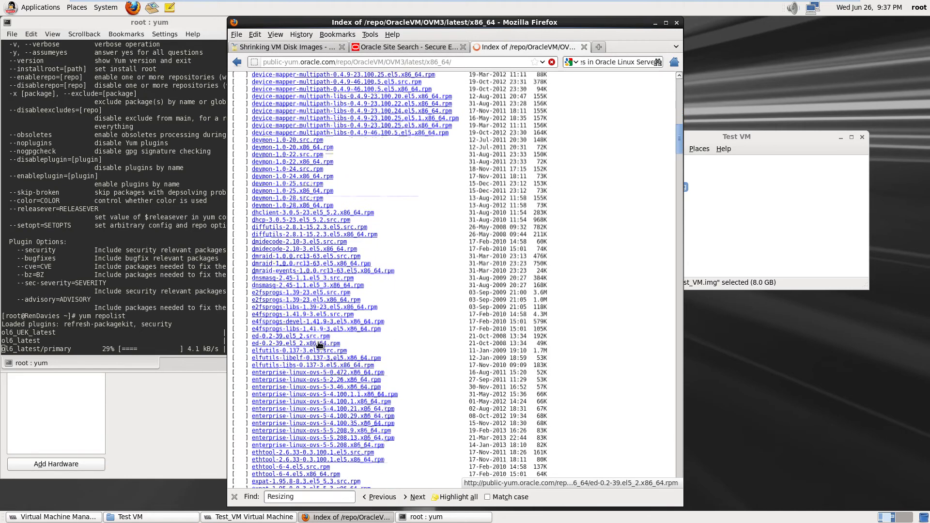
scroll(319, 345, "down", 9)
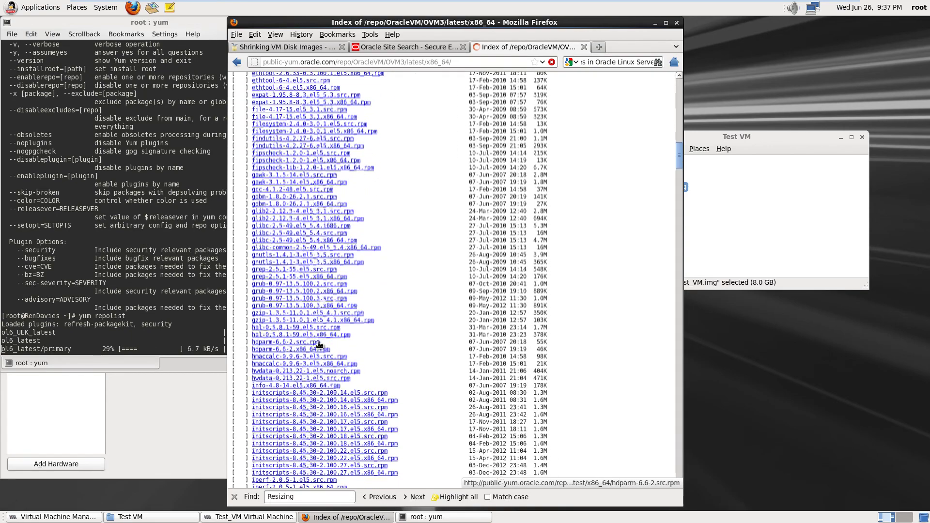
scroll(319, 345, "down", 16)
scroll(319, 345, "down", 19)
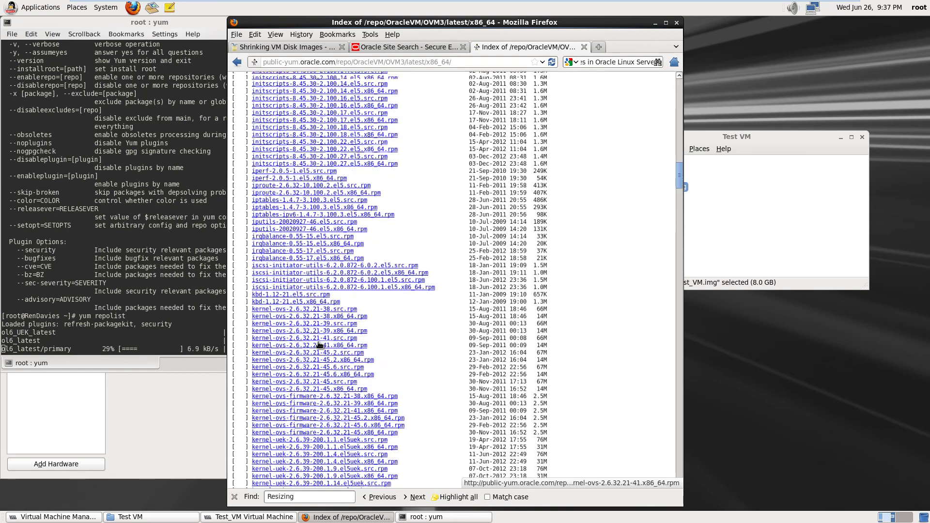
scroll(320, 345, "down", 15)
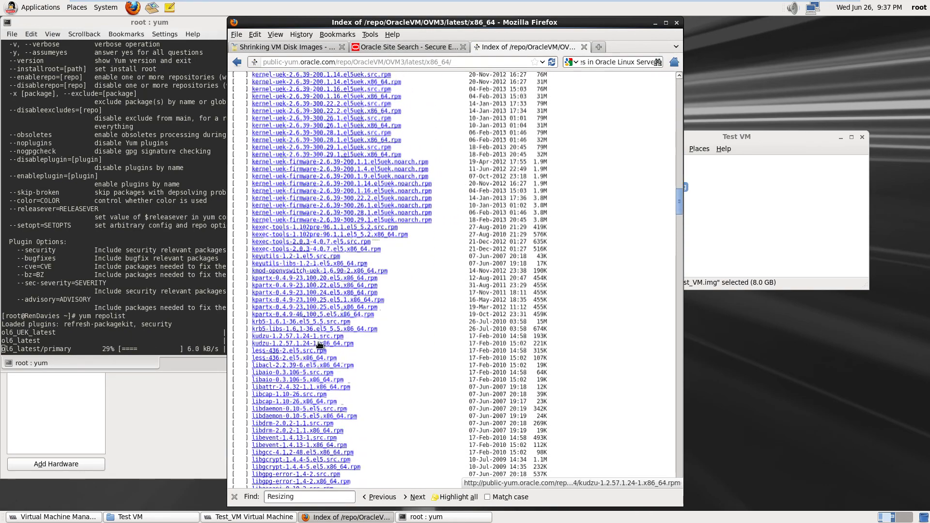
scroll(319, 345, "down", 18)
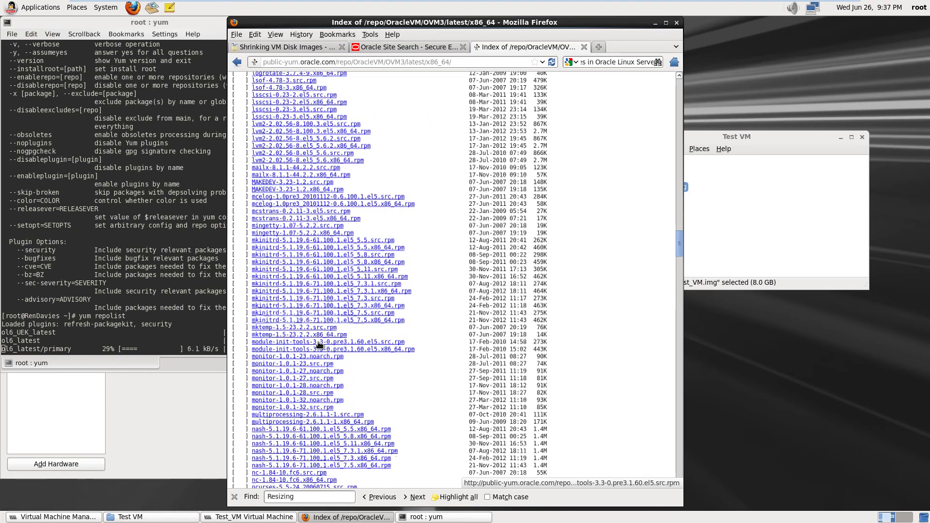
scroll(319, 344, "down", 9)
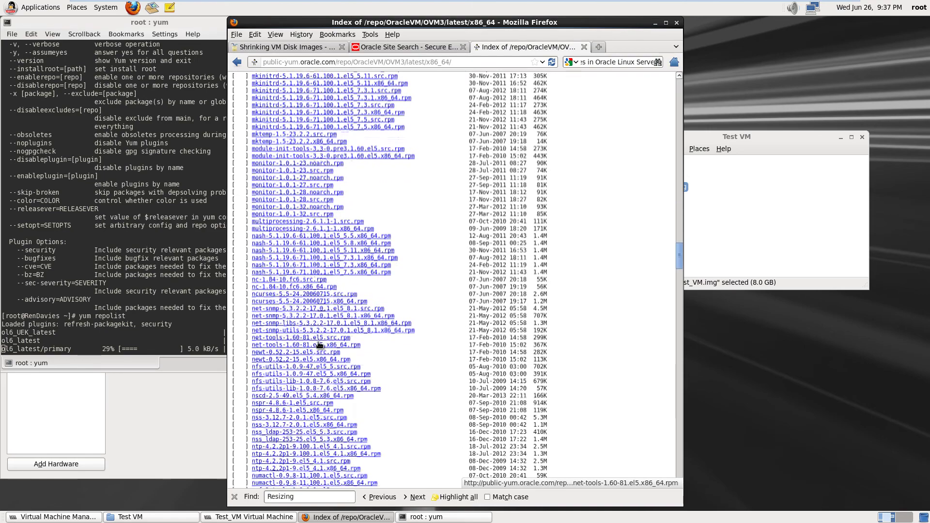
scroll(319, 345, "down", 3)
scroll(319, 345, "down", 7)
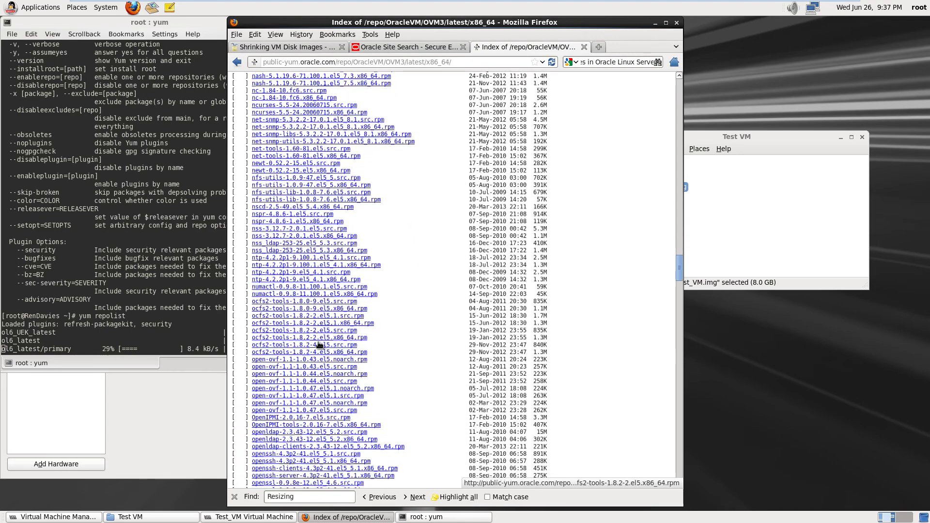
scroll(319, 345, "down", 13)
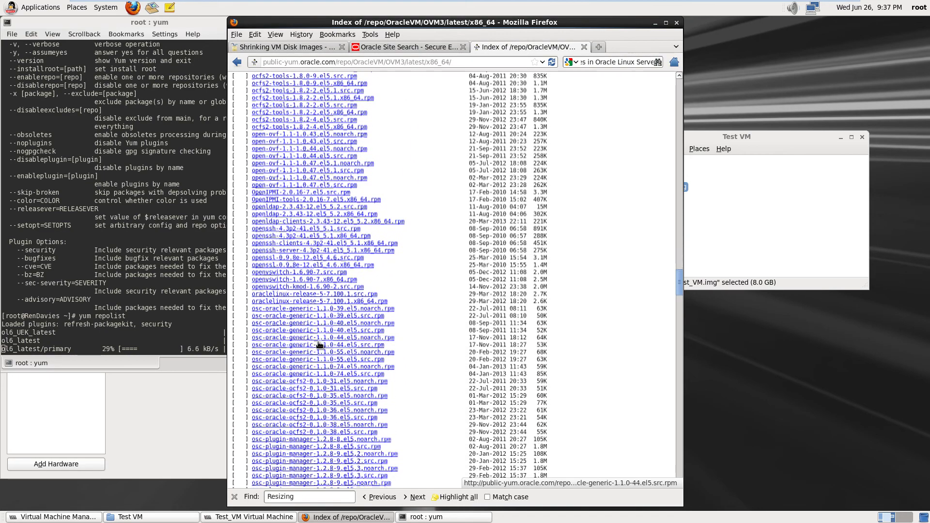
scroll(319, 345, "down", 14)
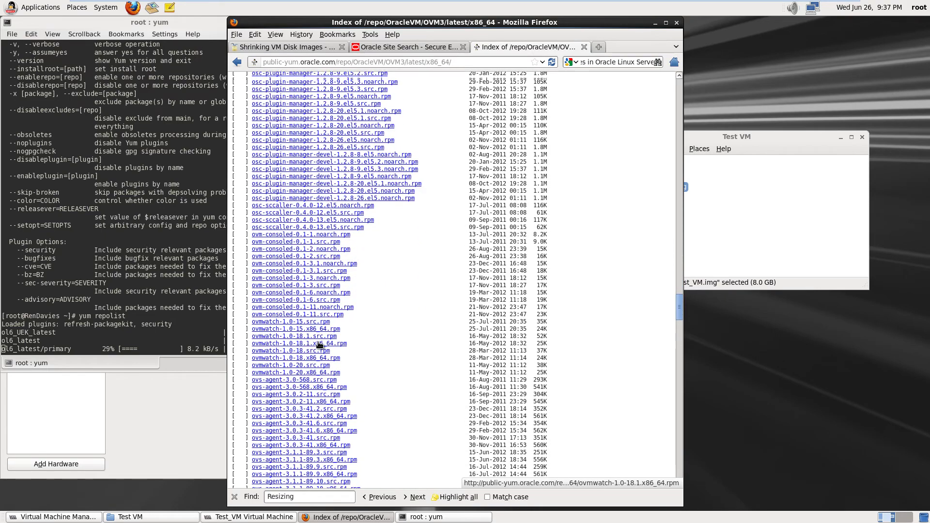
scroll(319, 345, "down", 11)
scroll(320, 344, "down", 11)
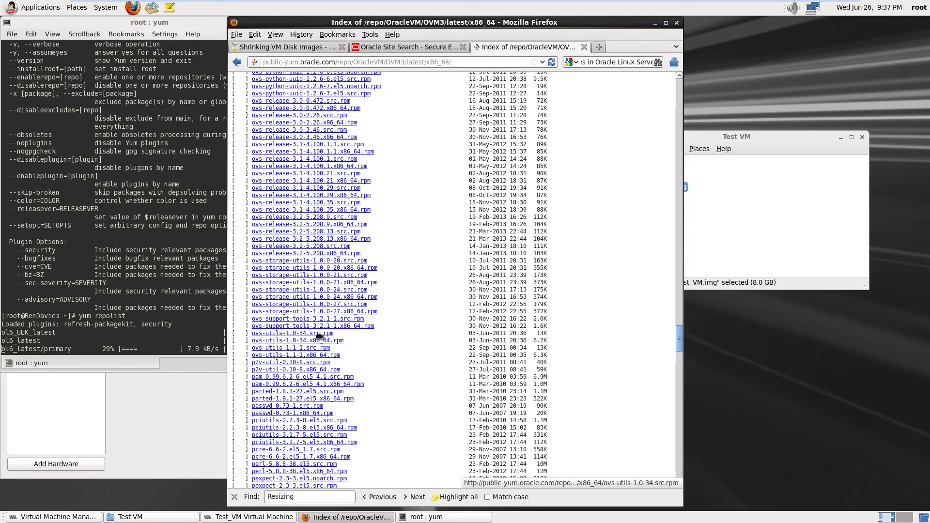
scroll(319, 335, "down", 15)
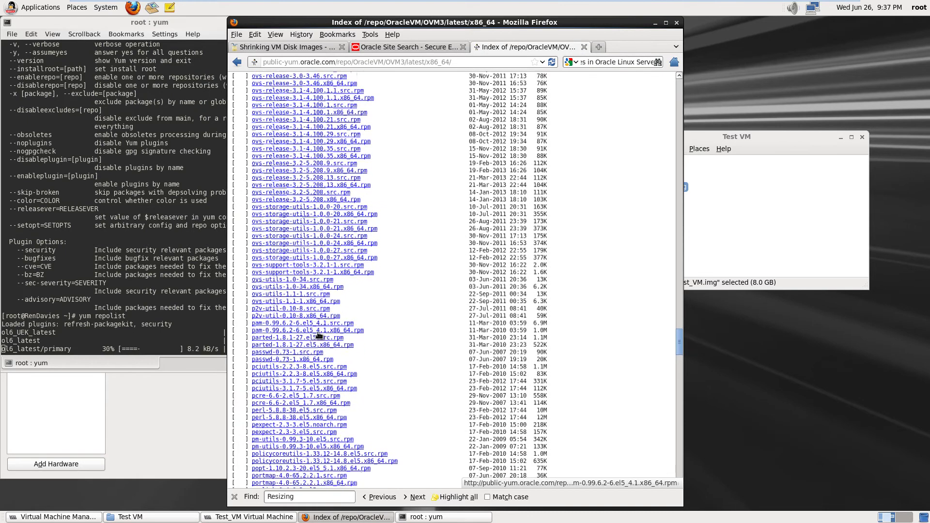
scroll(318, 334, "down", 15)
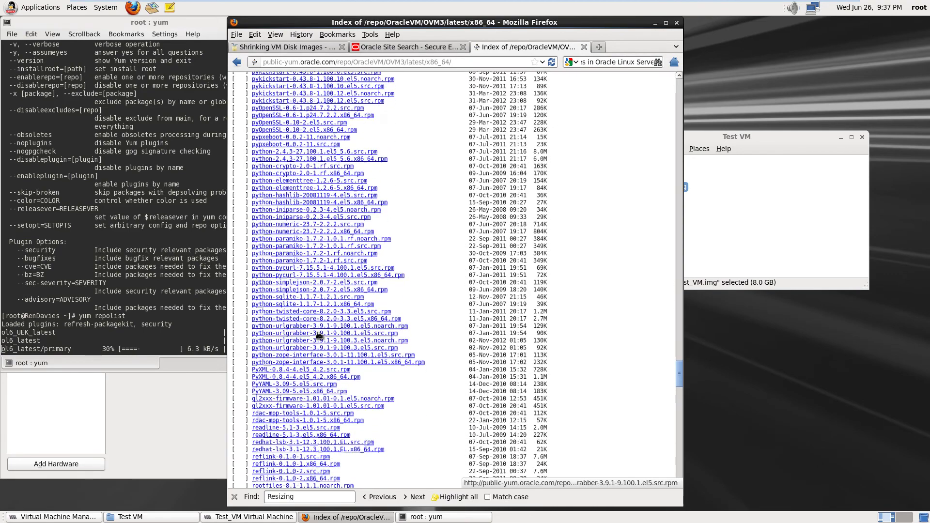
scroll(319, 335, "down", 15)
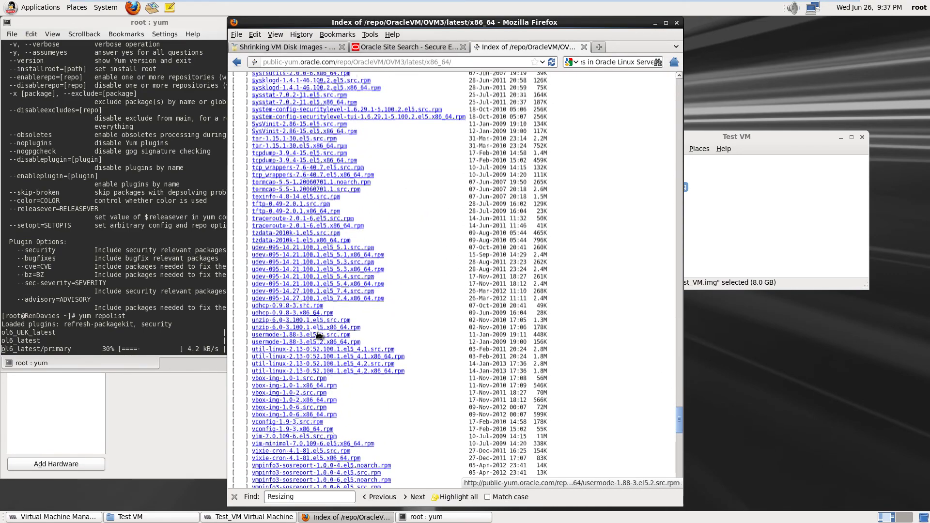
scroll(319, 334, "down", 4)
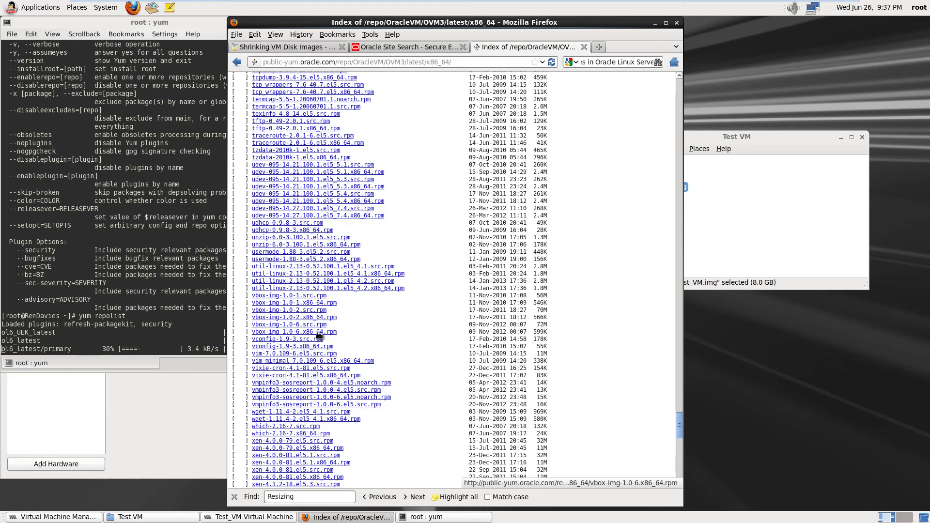
scroll(319, 335, "down", 8)
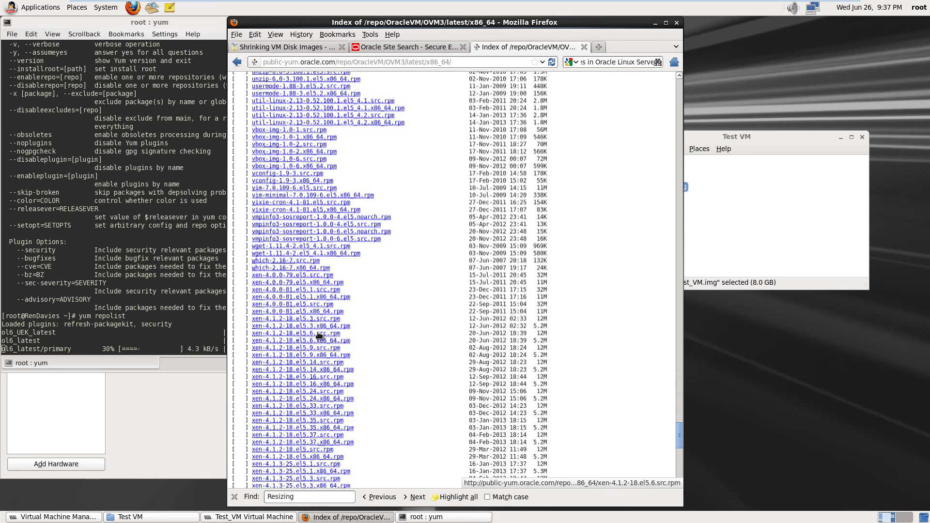
scroll(318, 335, "down", 4)
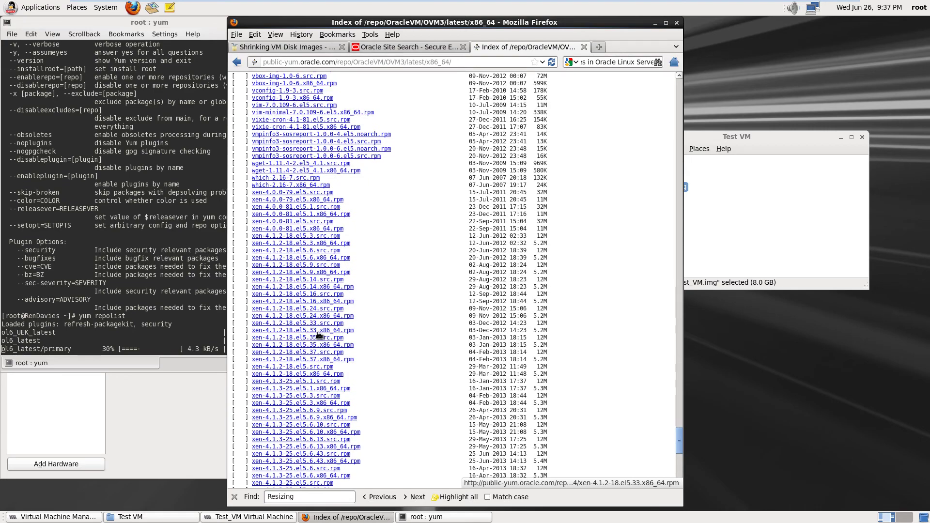
scroll(319, 335, "down", 8)
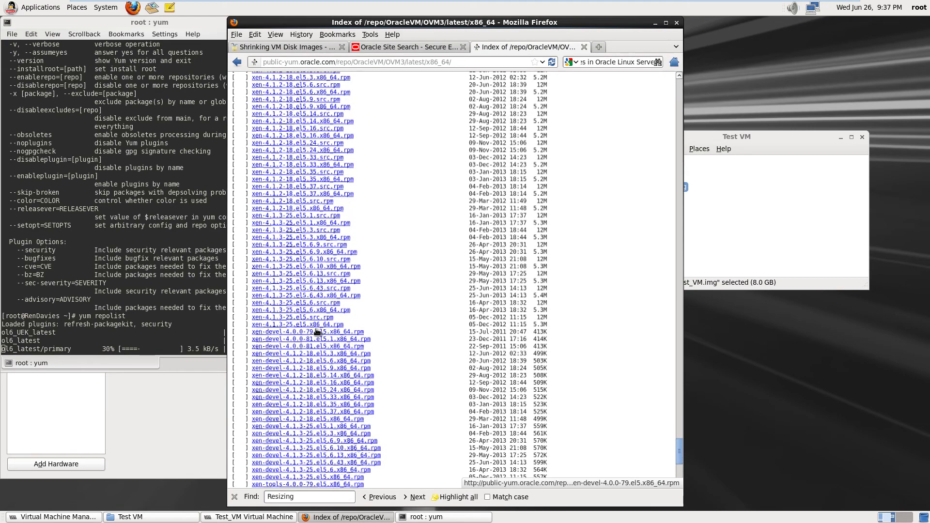
scroll(317, 332, "up", 20)
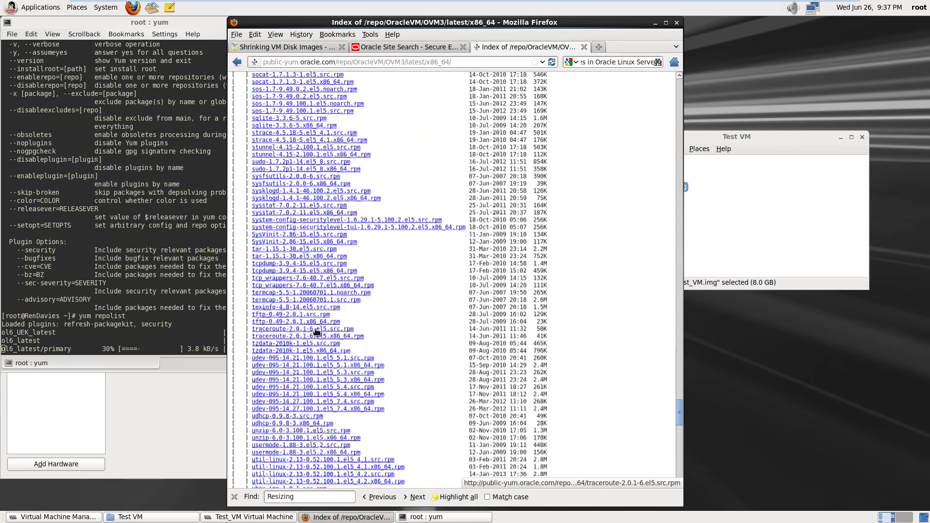
scroll(317, 332, "up", 20)
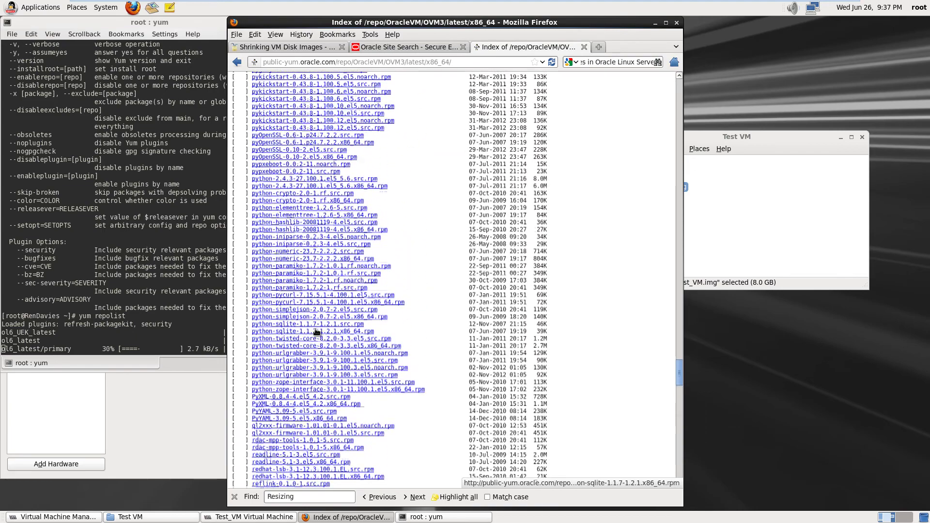
scroll(317, 332, "up", 20)
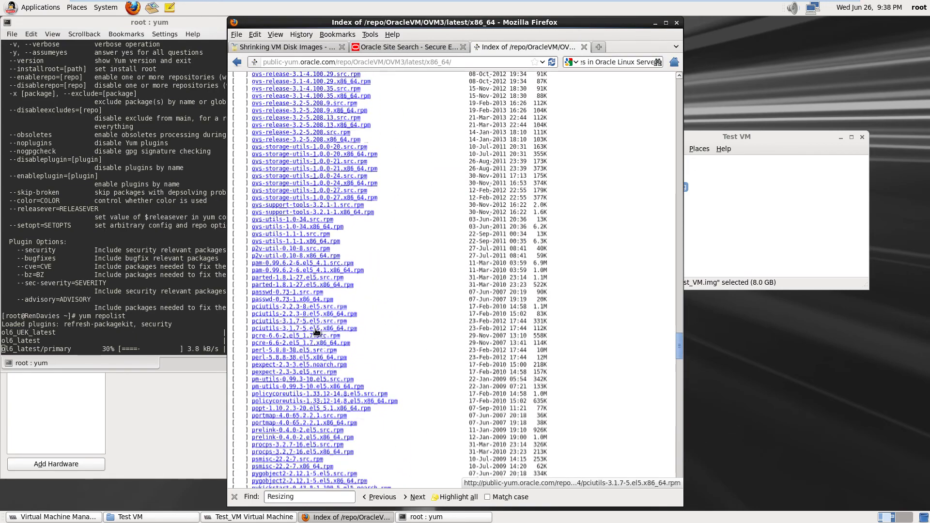
scroll(317, 332, "up", 13)
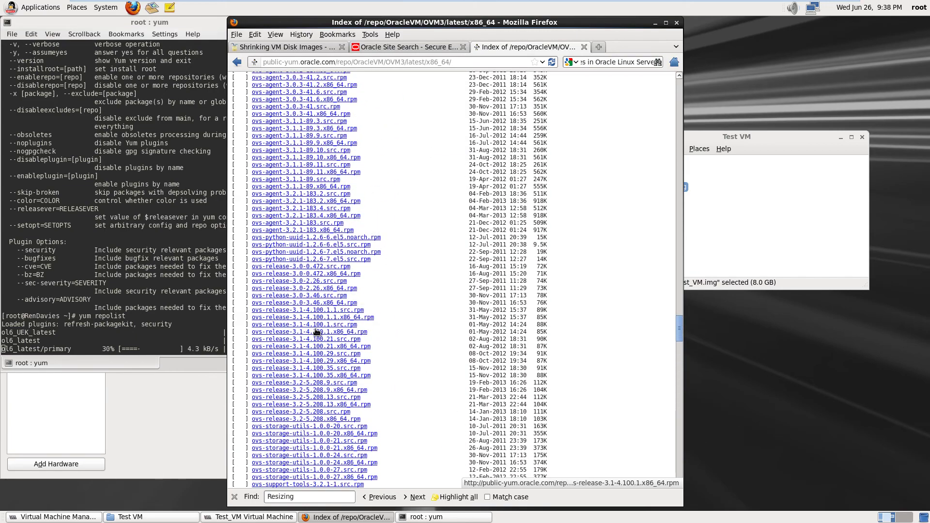
scroll(317, 332, "down", 5)
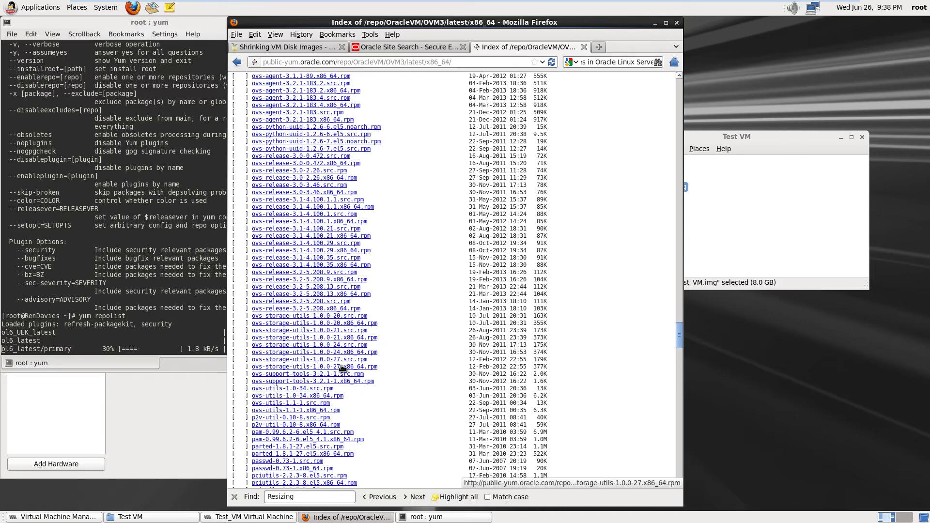
Save ovs-storage-utils-1.0.0-27.x86_64.rpm to disk using Save File in the download dialog
left_click(342, 368)
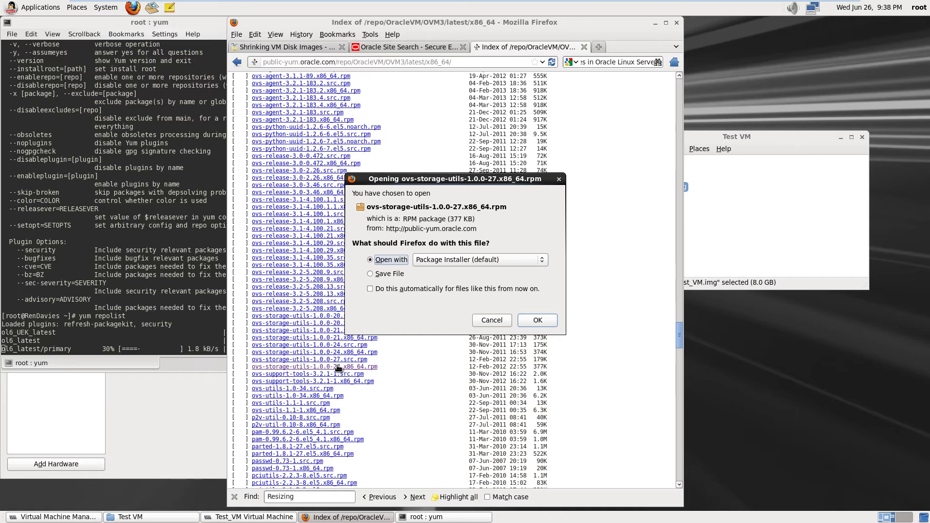
left_click(369, 274)
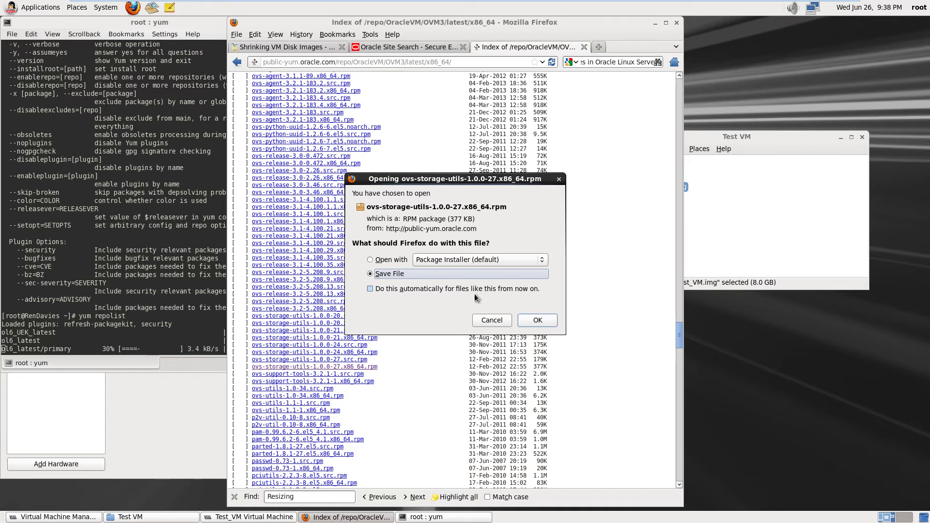
left_click(538, 320)
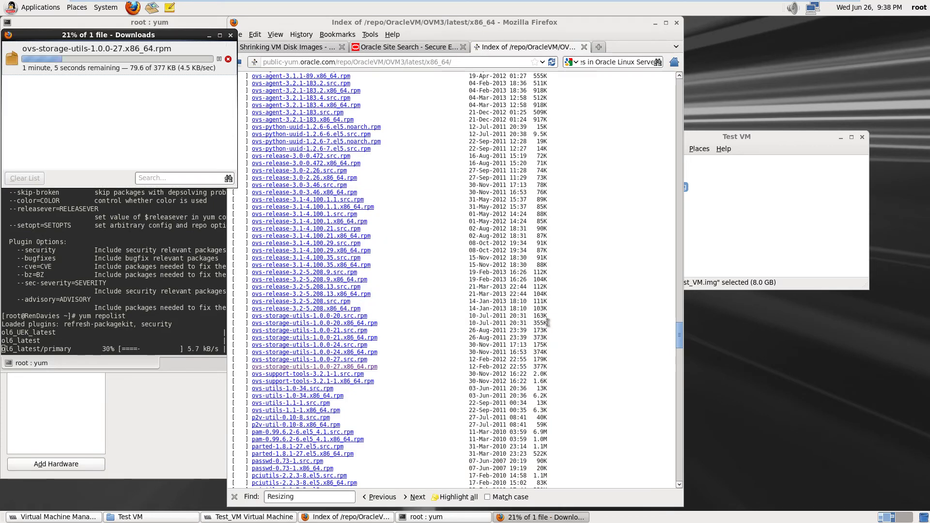
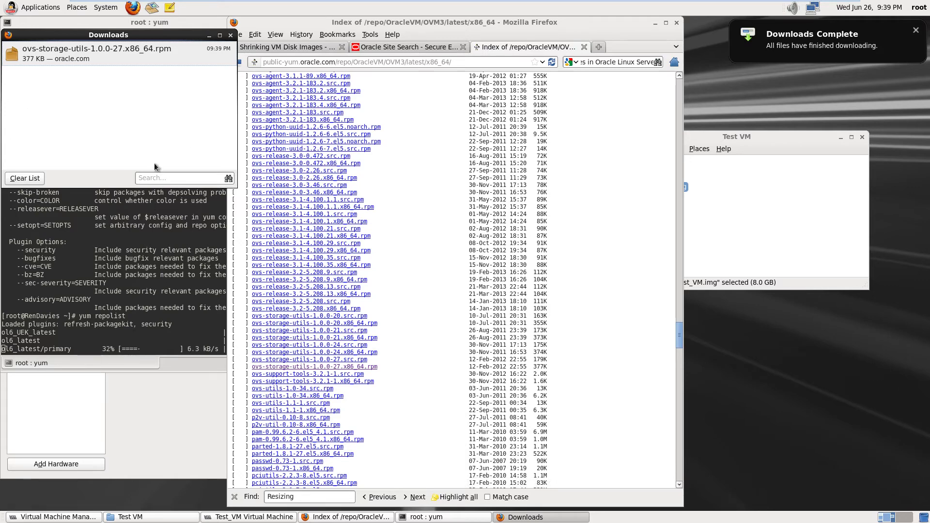
Start installing ovs-storage-utils-1.0.0-27.x86_64.rpm from Downloads, continuing past the privileged-user warning
double_click(82, 54)
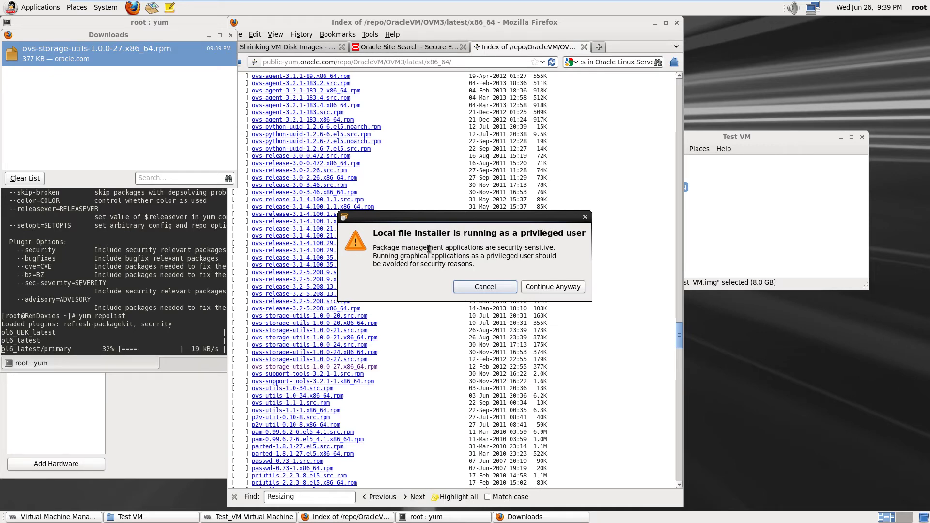
left_click(567, 289)
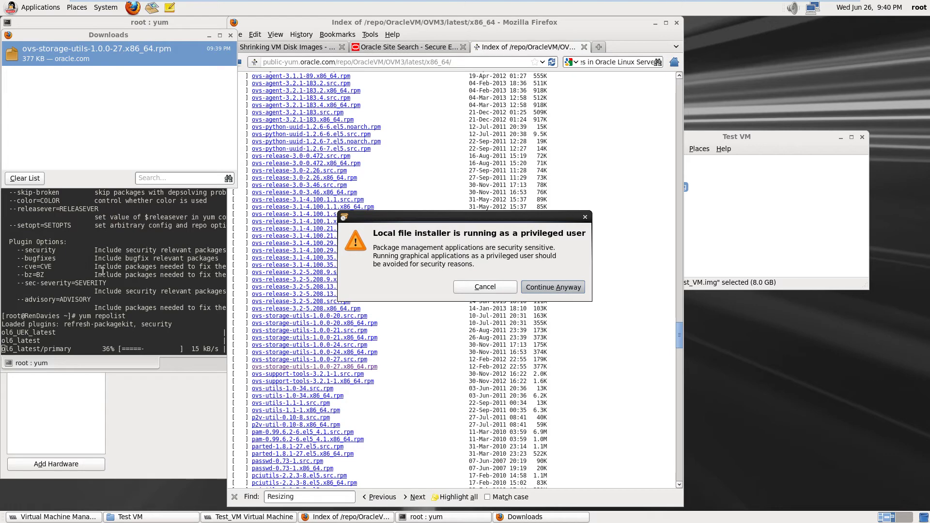
Cancel the running yum repolist, install ovs-storage-utils with its lsscsi dependency, and close the terminal
left_click(84, 275)
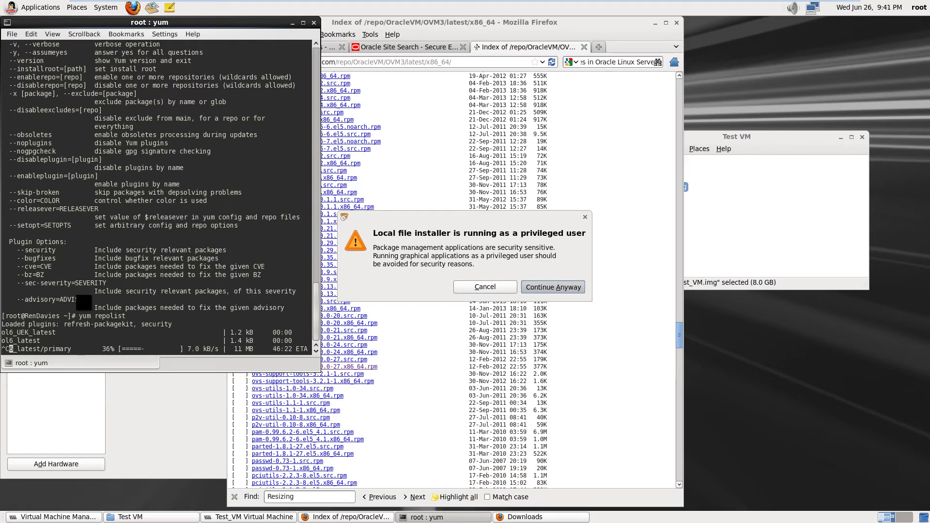
key("ctrl+c")
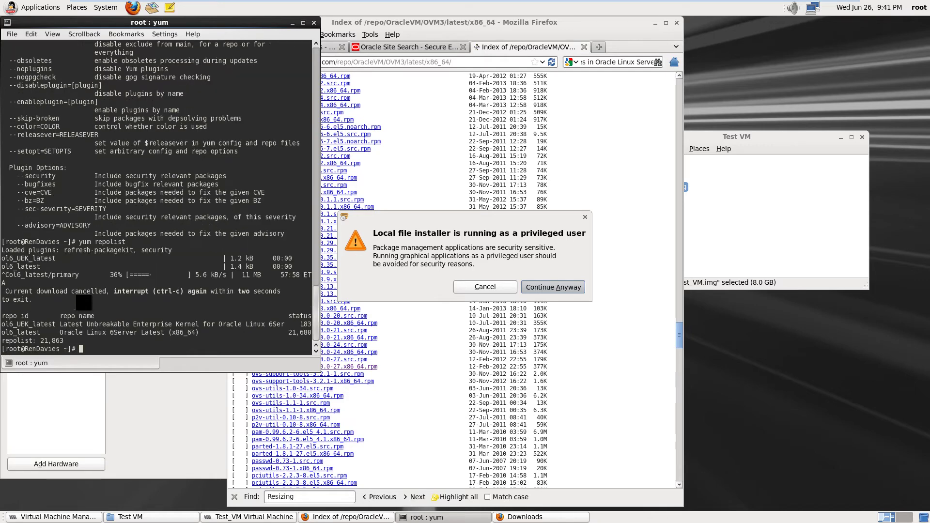
key("Return")
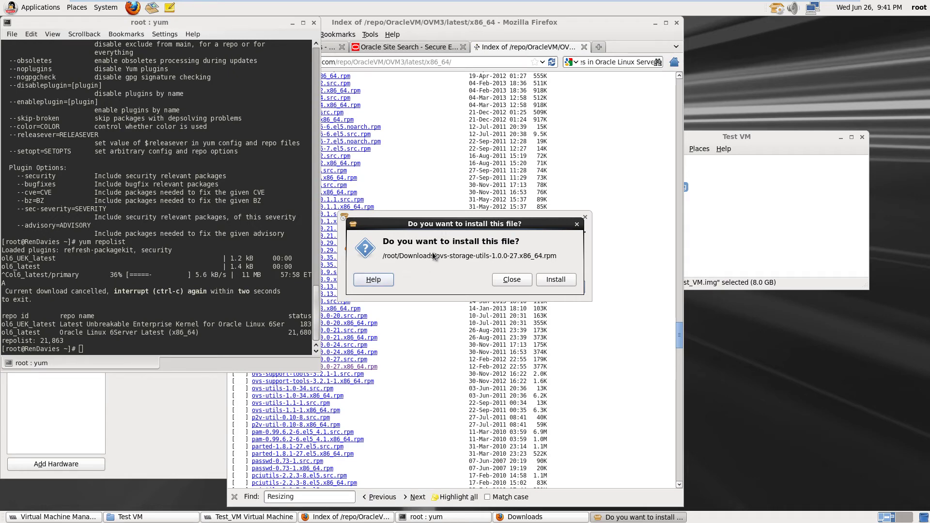
left_click(559, 279)
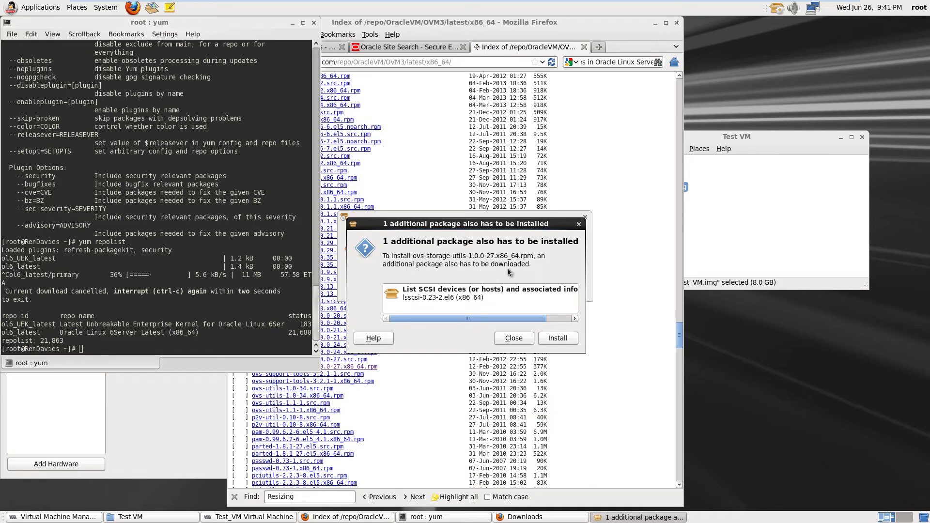
left_click(562, 338)
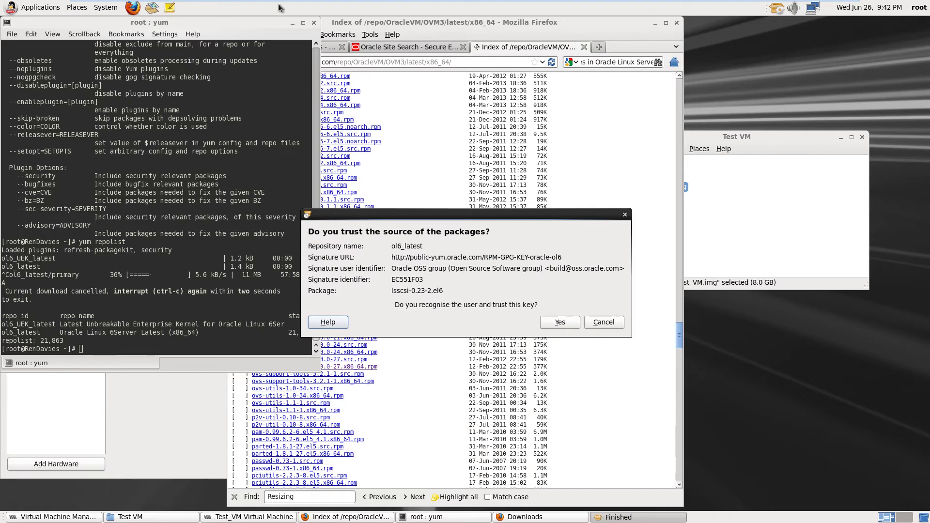
left_click(314, 23)
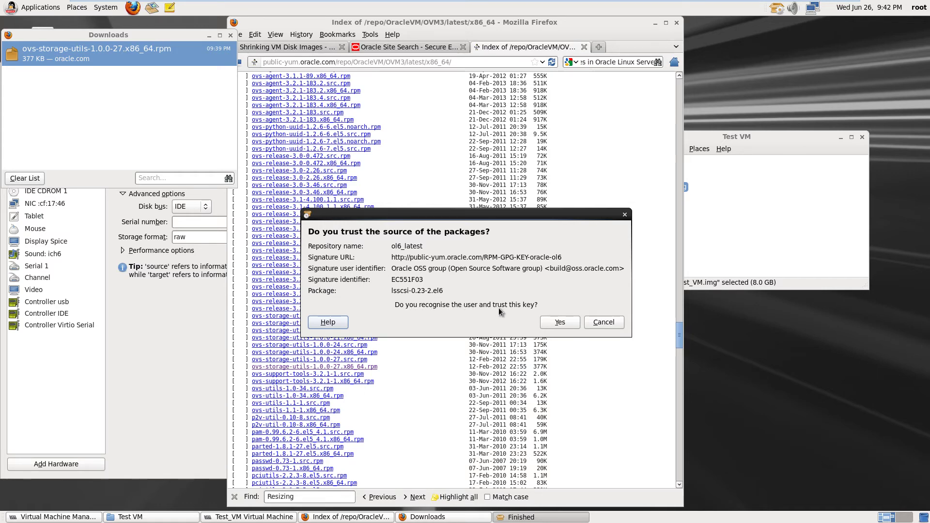
Trust the ol6_latest signing key to finish the install, then close Firefox's Downloads window
left_click(568, 323)
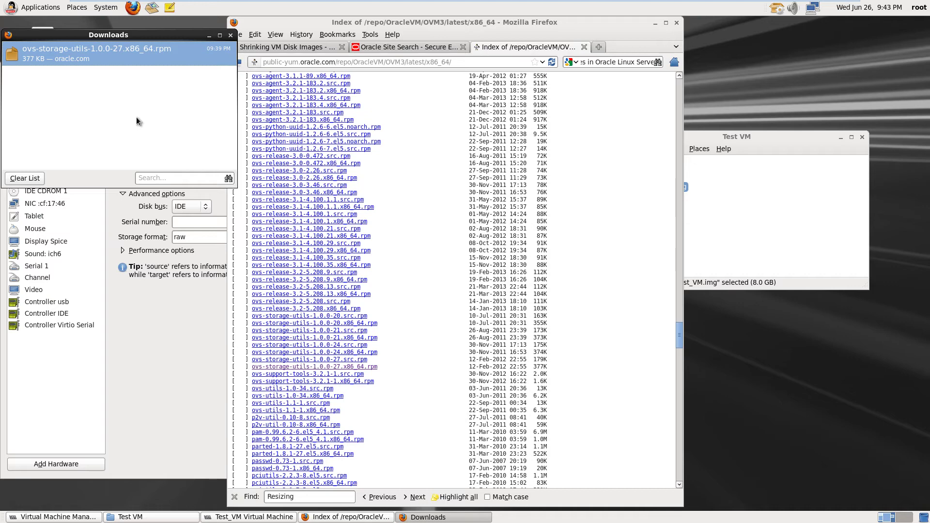
left_click(231, 35)
left_click(29, 7)
mouse_move(31, 123)
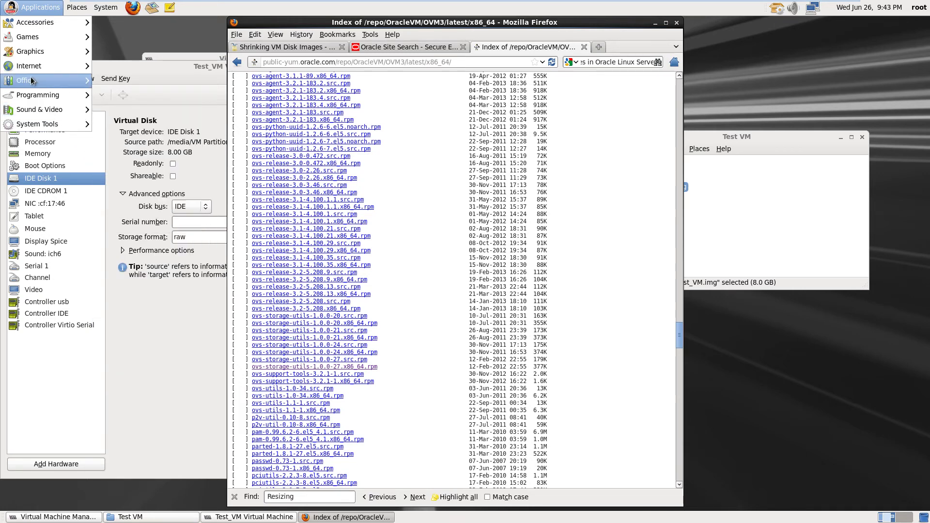
mouse_move(38, 19)
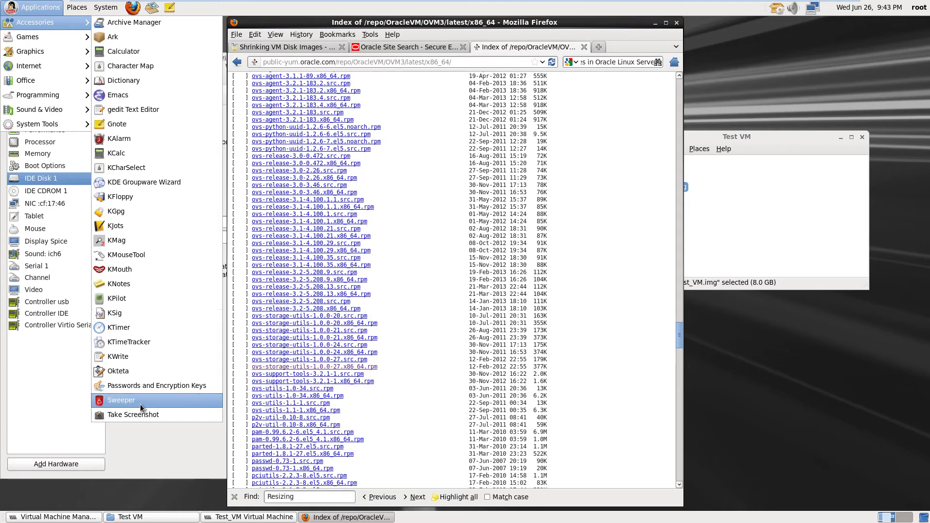
mouse_move(45, 101)
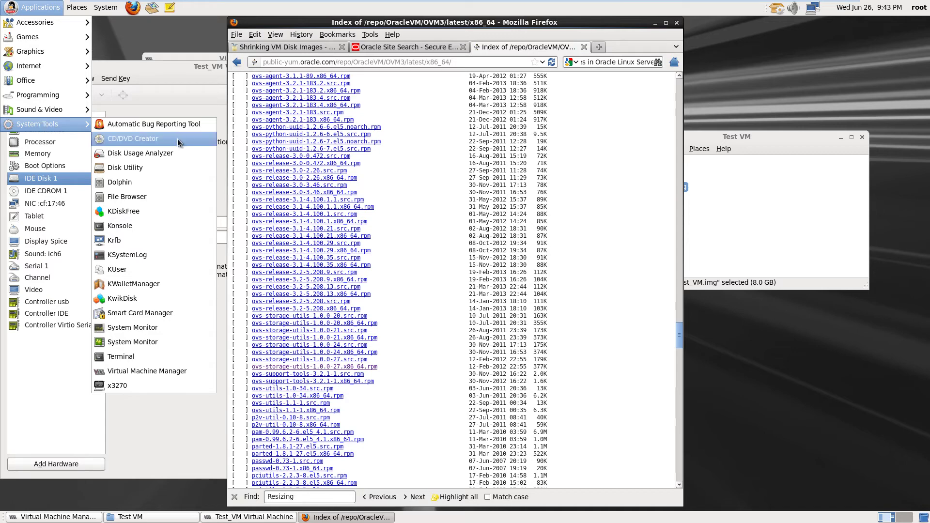
left_click(135, 171)
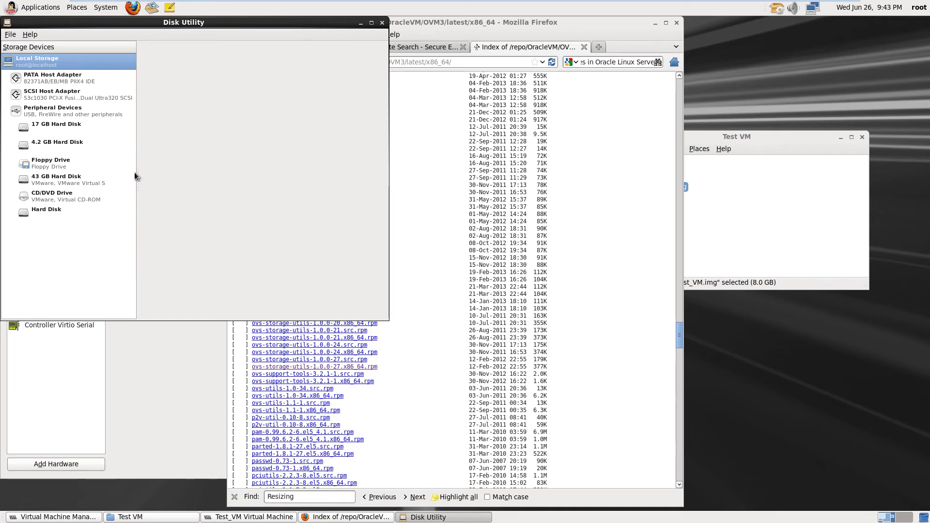
left_click_drag(169, 25, 336, 61)
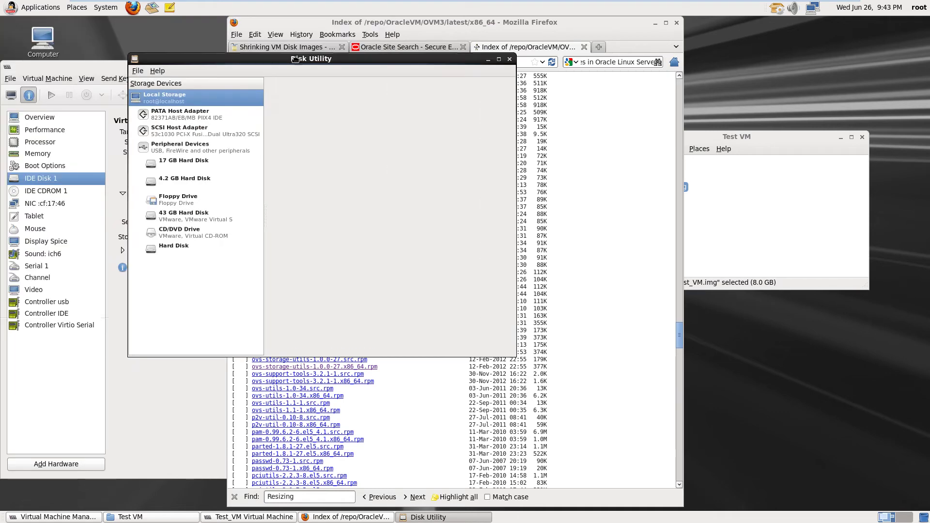
left_click(178, 72)
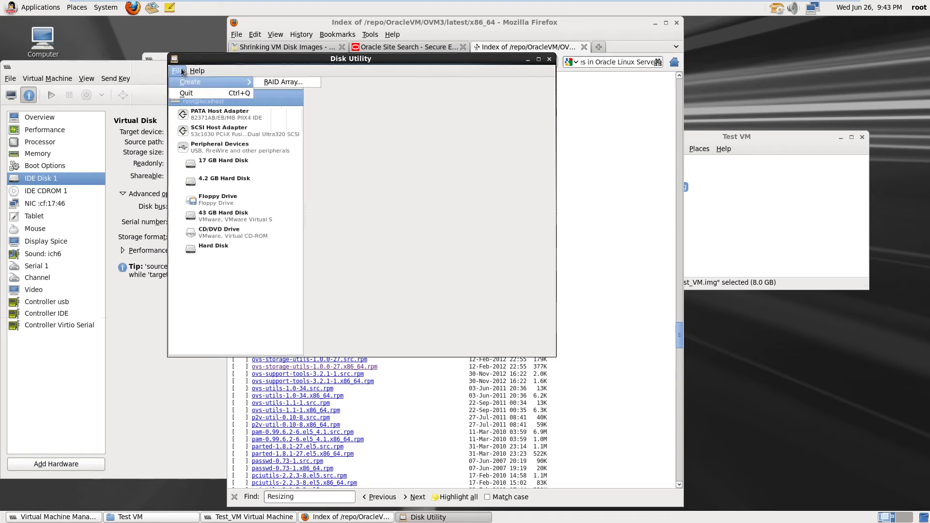
left_click(182, 72)
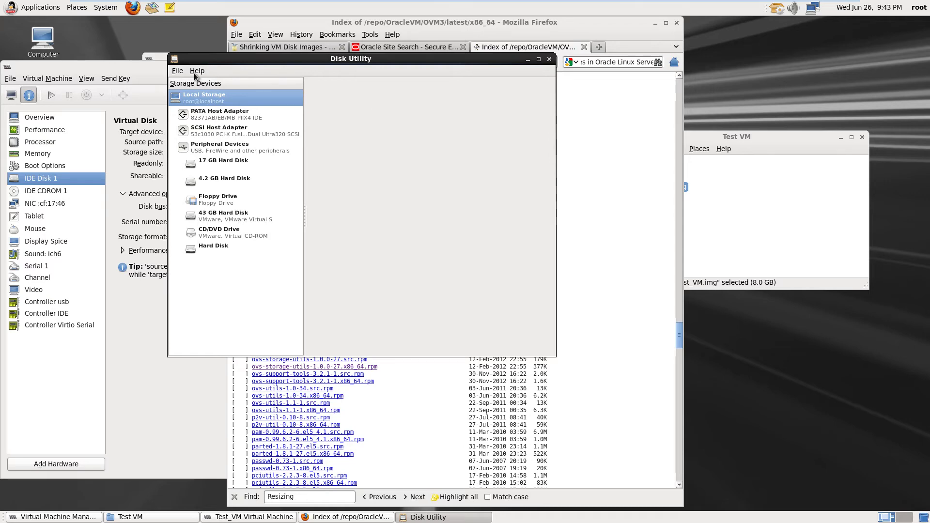
left_click(550, 59)
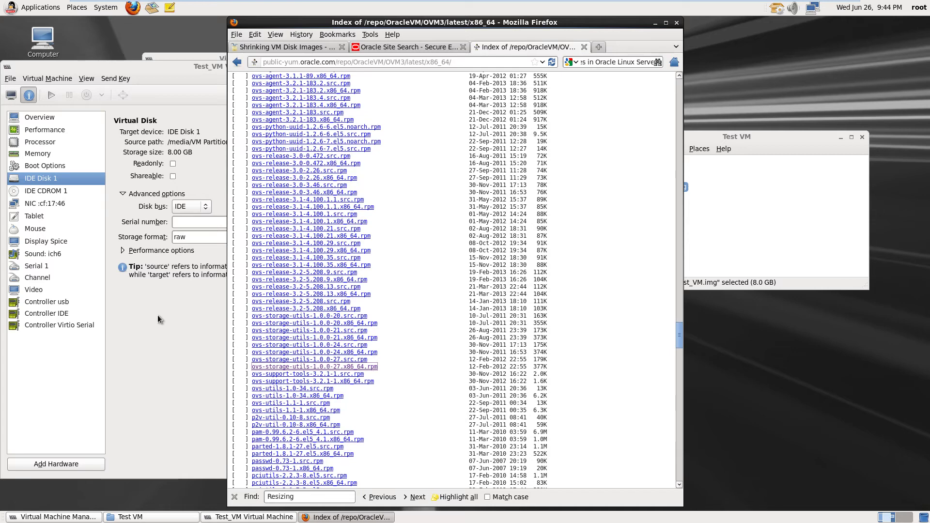
left_click(44, 8)
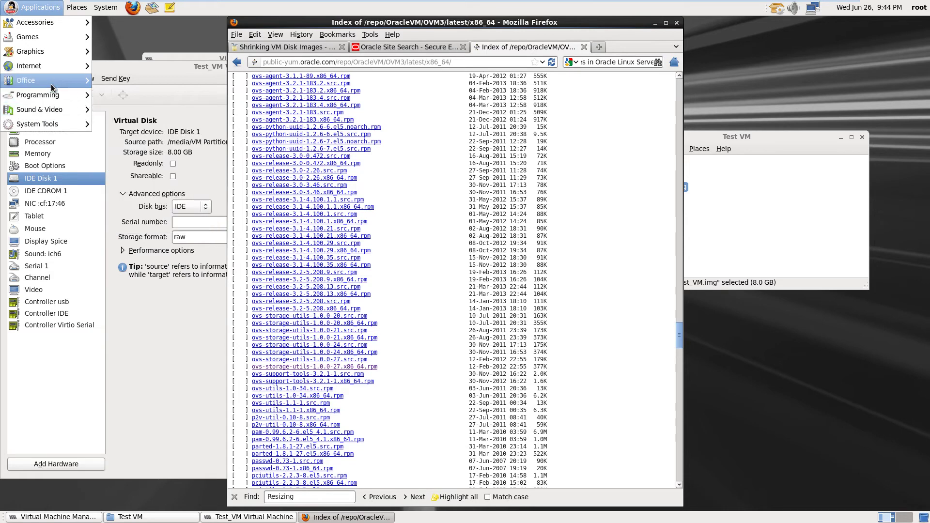
mouse_move(43, 19)
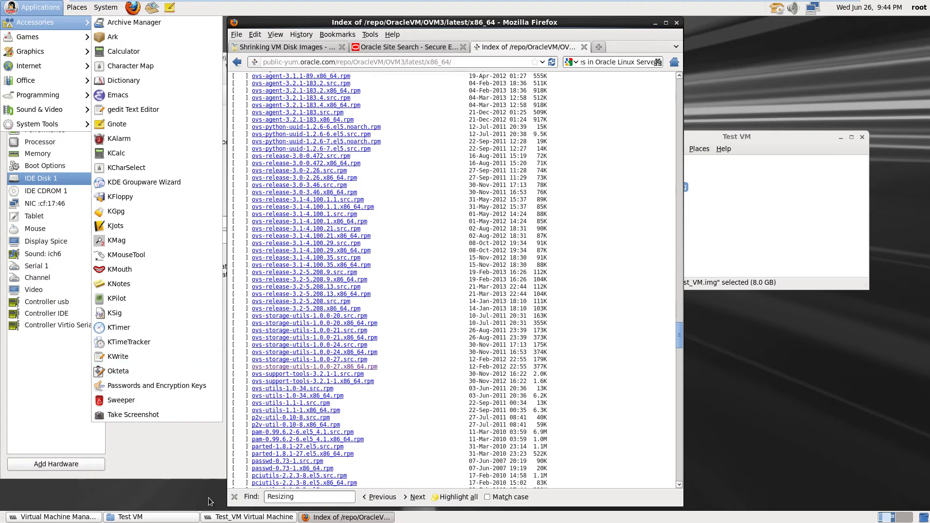
left_click(630, 197)
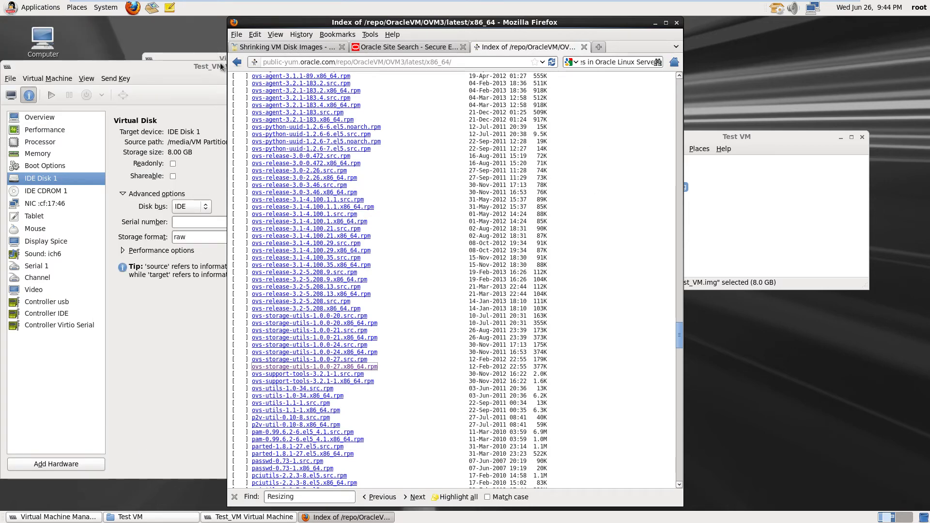
Go back through the repository pages to the Oracle VM Downloads page
left_click(237, 62)
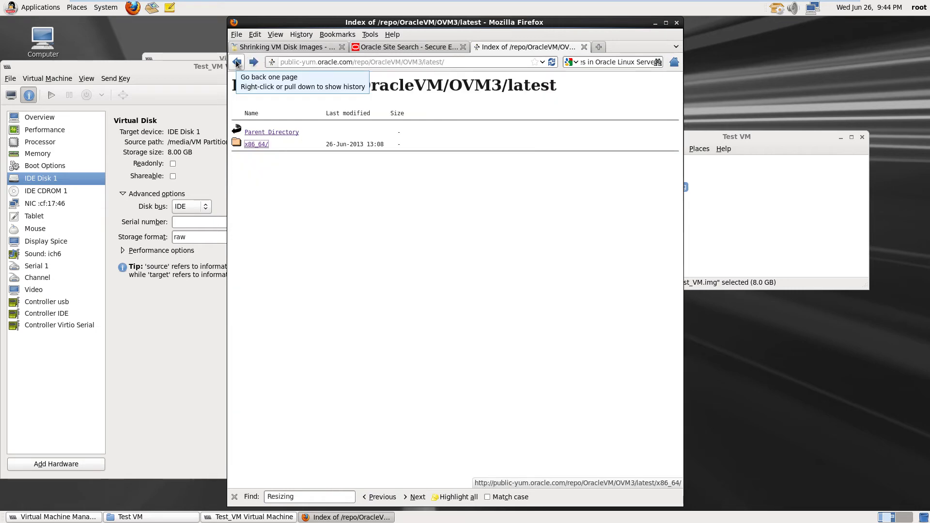
left_click(237, 62)
left_click(237, 63)
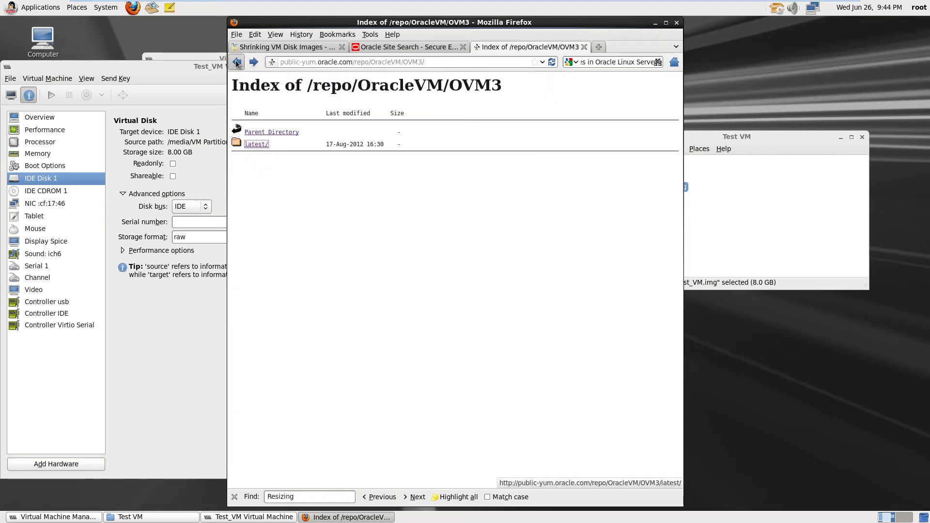
left_click(237, 62)
left_click(237, 62)
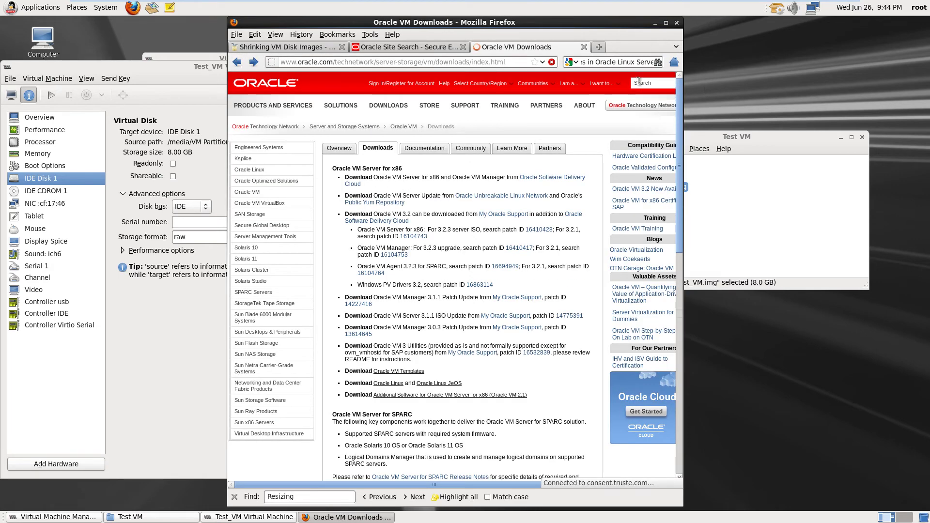
Search the Oracle site for 'Using ovs storage utils' and look over the results
mouse_move(618, 111)
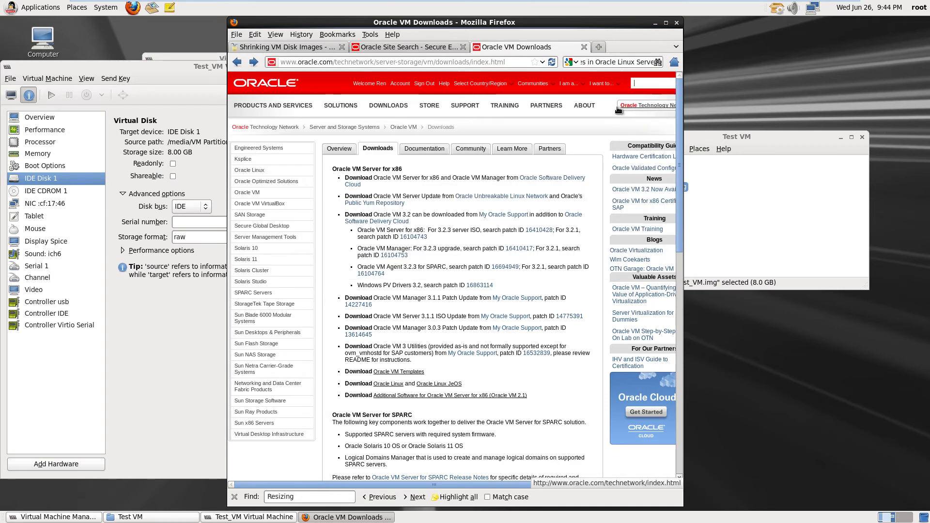
type("Usi")
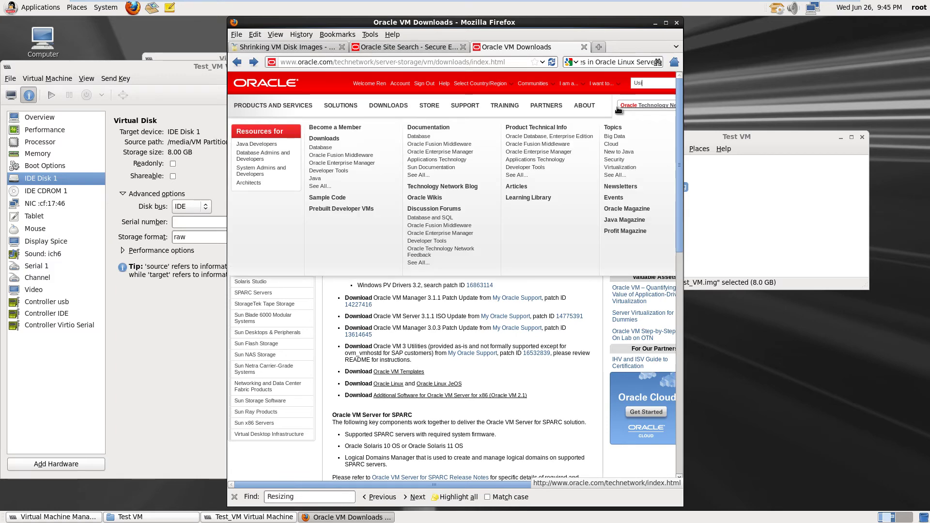
type("ng ovs")
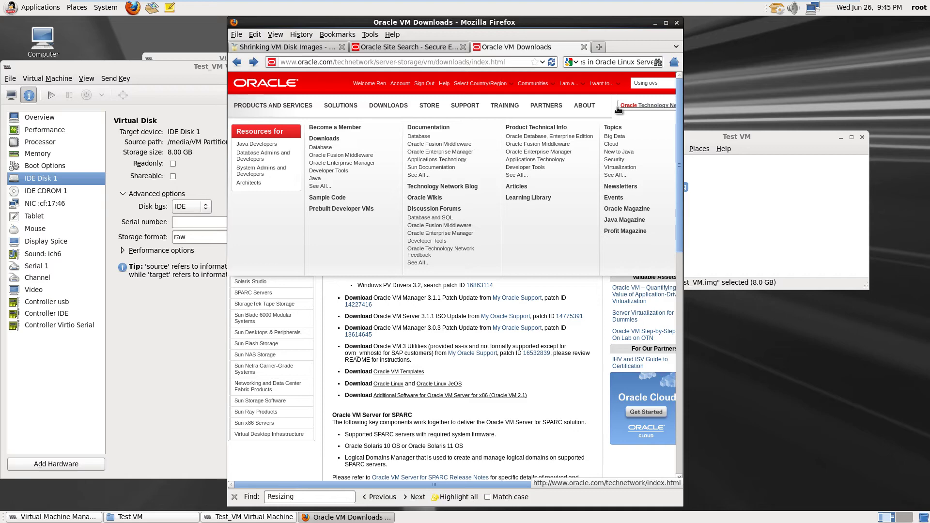
type(" storage u")
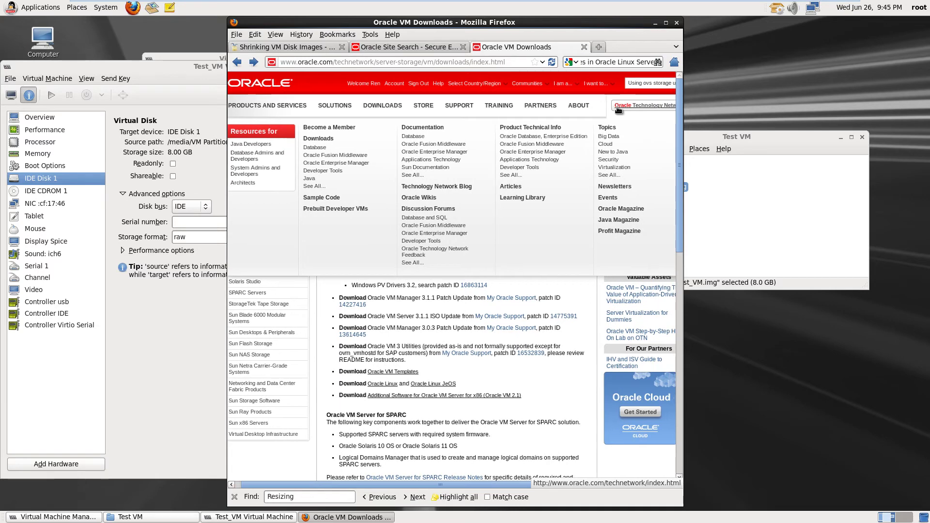
type("tils")
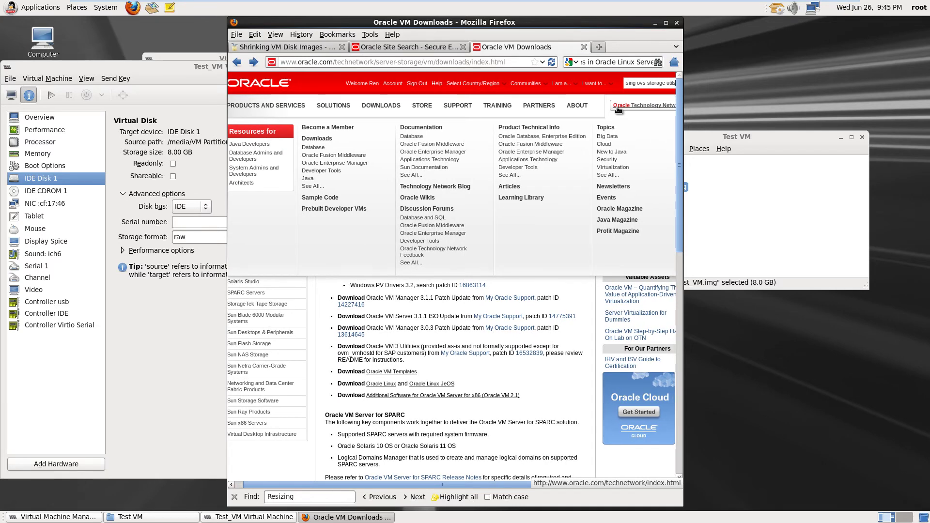
key("Return")
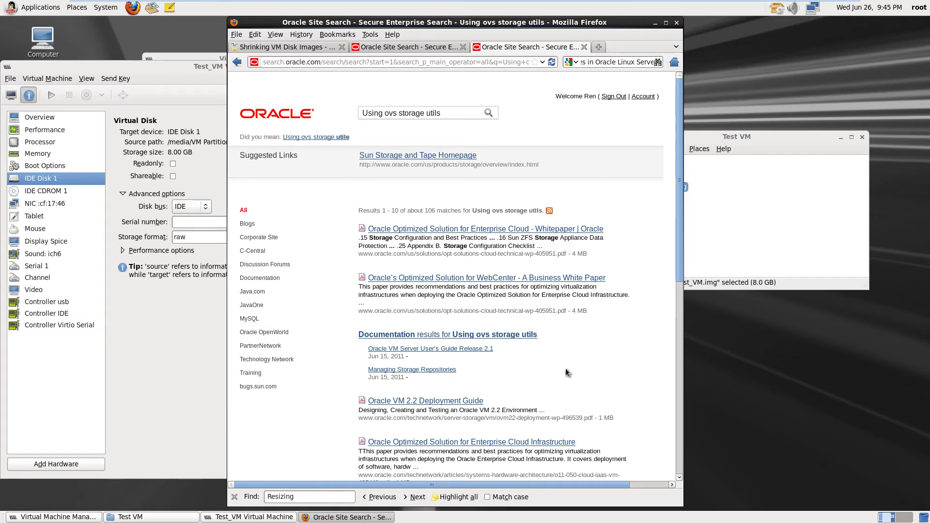
scroll(566, 369, "down", 8)
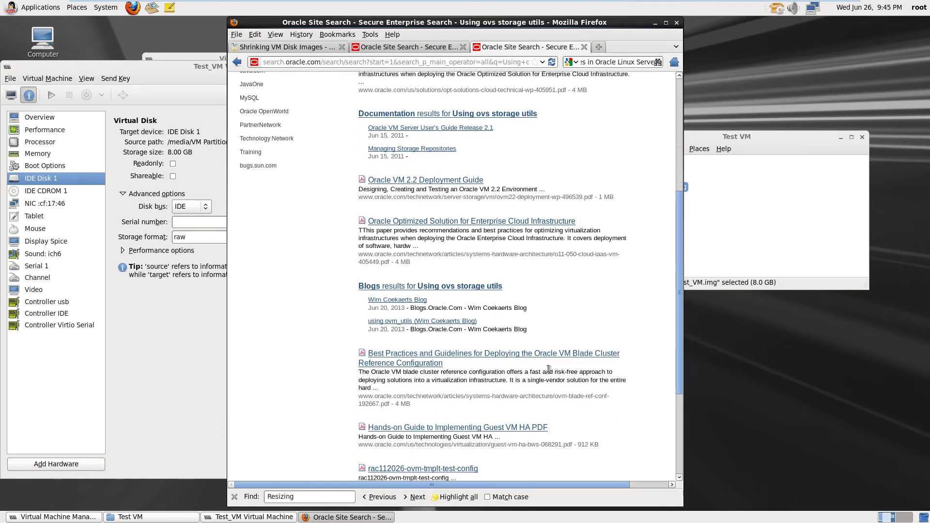
scroll(557, 334, "up", 1)
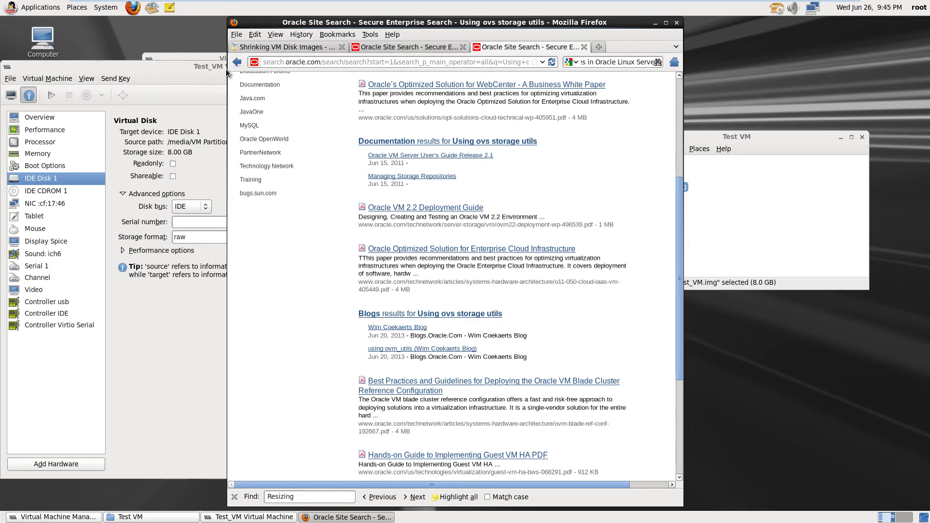
Return via Back history to '1.1. Downloading and Installing Oracle VM Utilities' and skim it
right_click(236, 63)
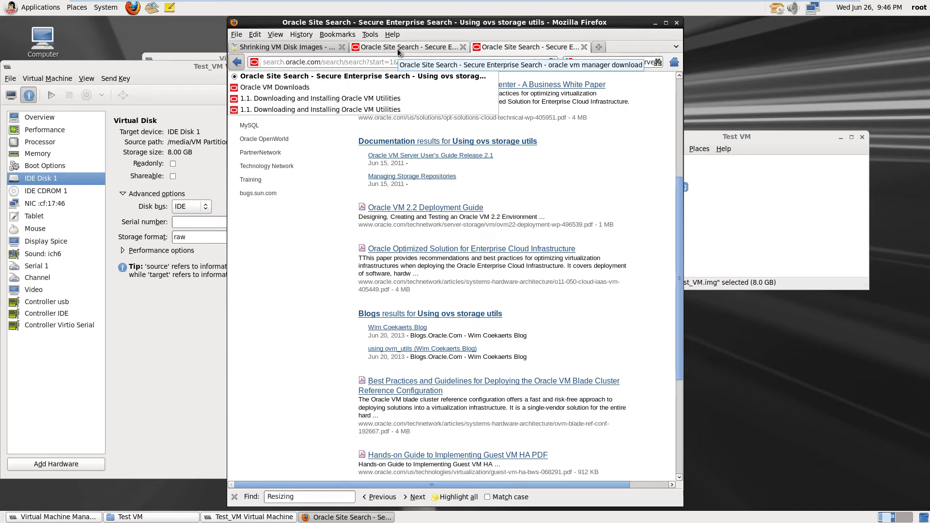
left_click(301, 110)
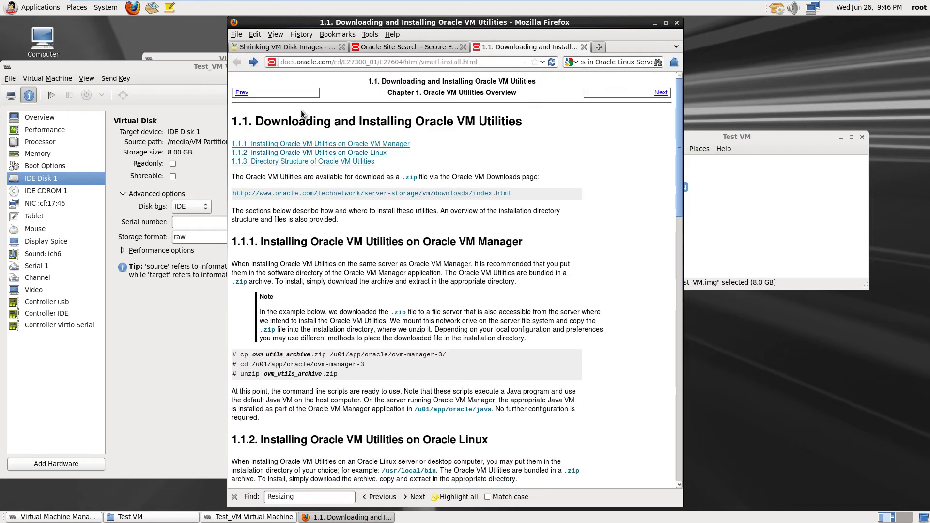
scroll(416, 210, "down", 1)
scroll(417, 210, "down", 3)
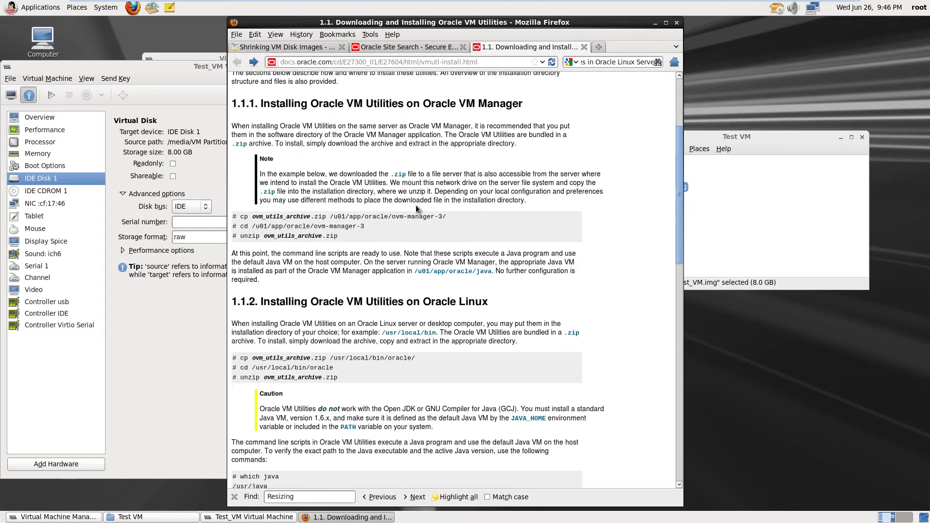
scroll(416, 204, "up", 5)
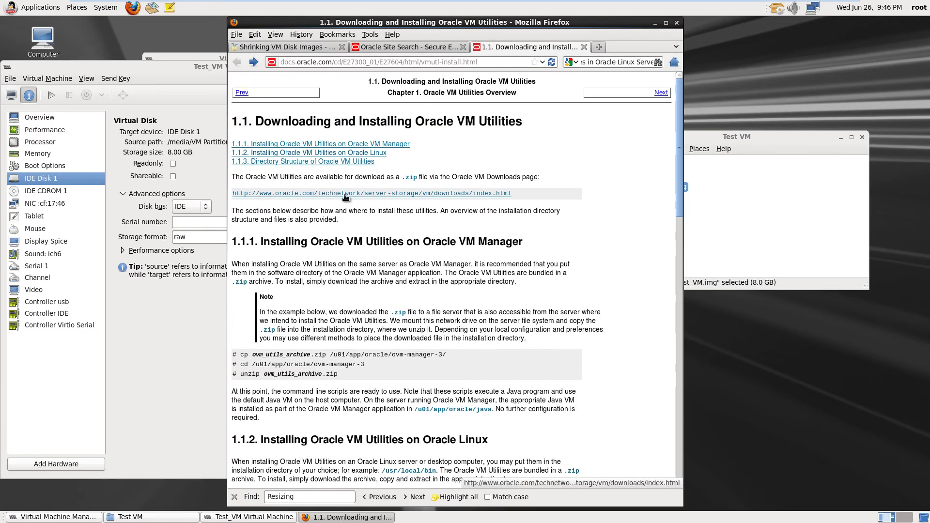
left_click(345, 194)
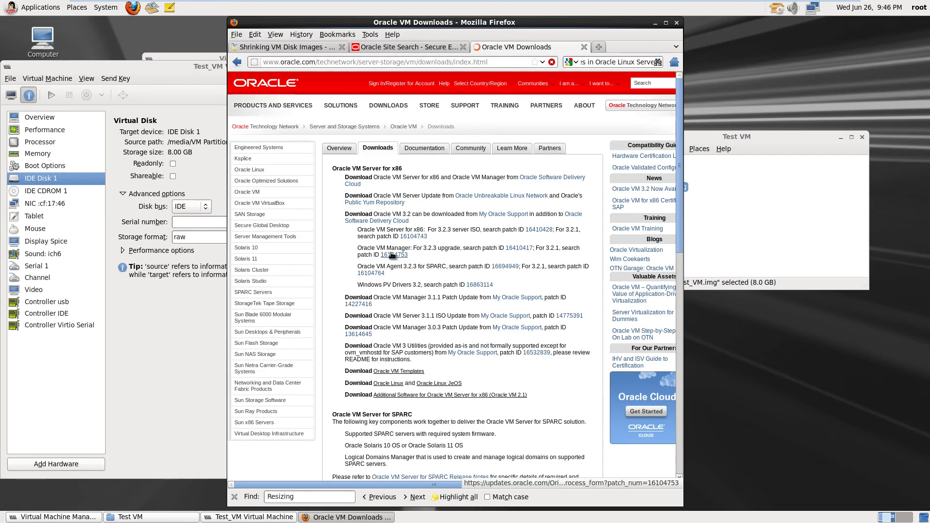
scroll(390, 258, "down", 12)
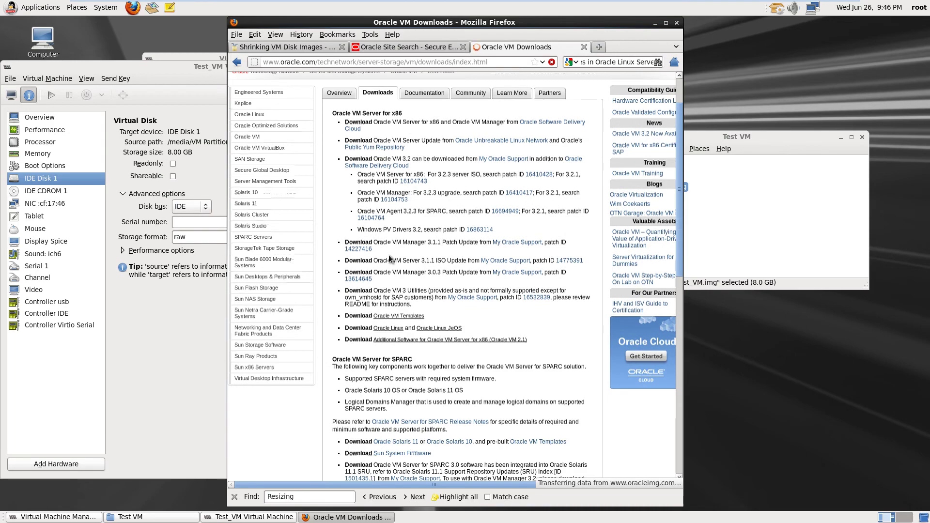
scroll(390, 257, "down", 5)
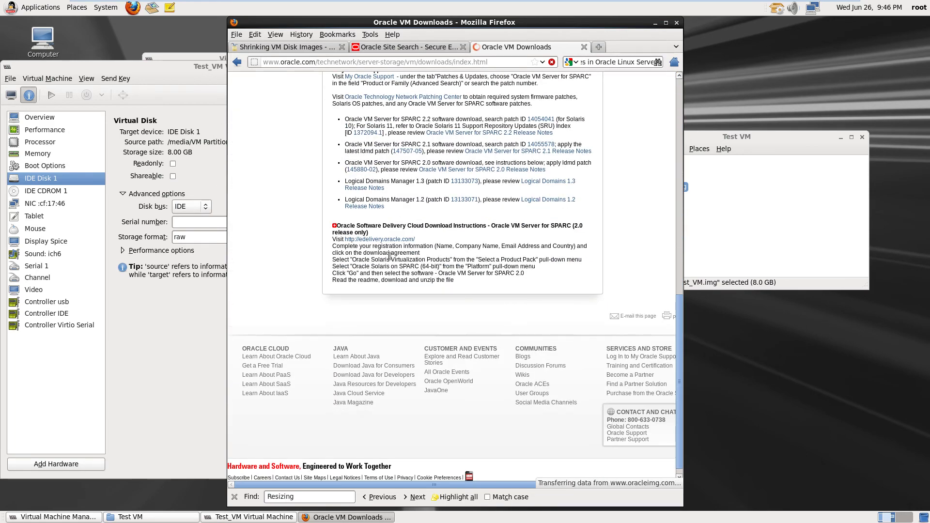
scroll(390, 257, "up", 10)
scroll(390, 257, "up", 6)
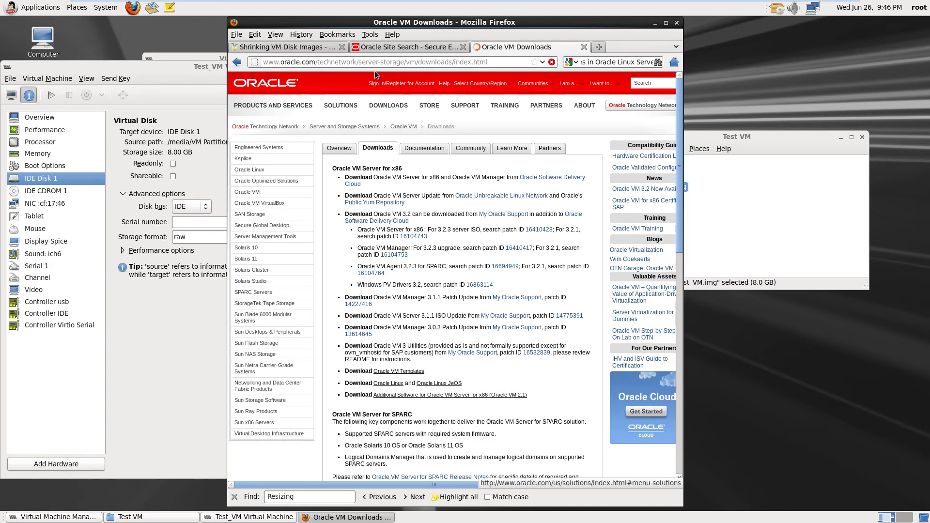
left_click(399, 46)
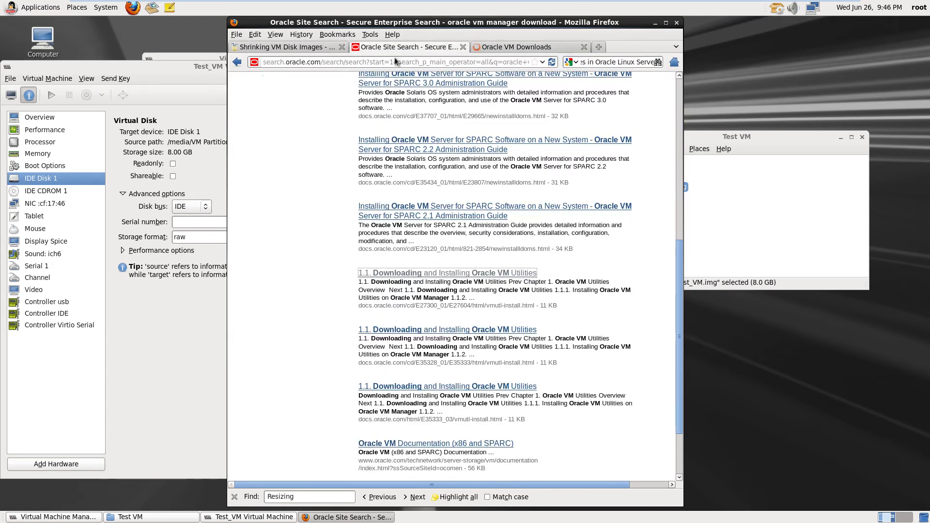
left_click(557, 48)
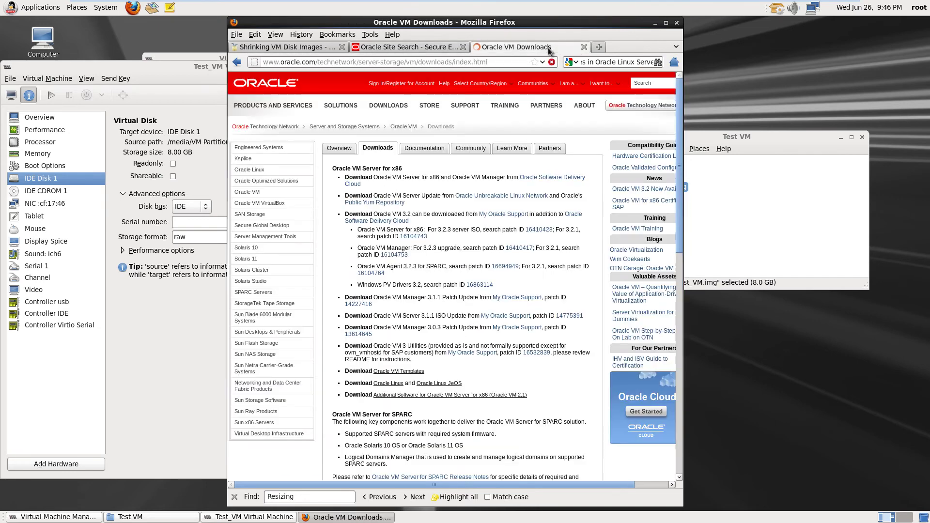
right_click(237, 62)
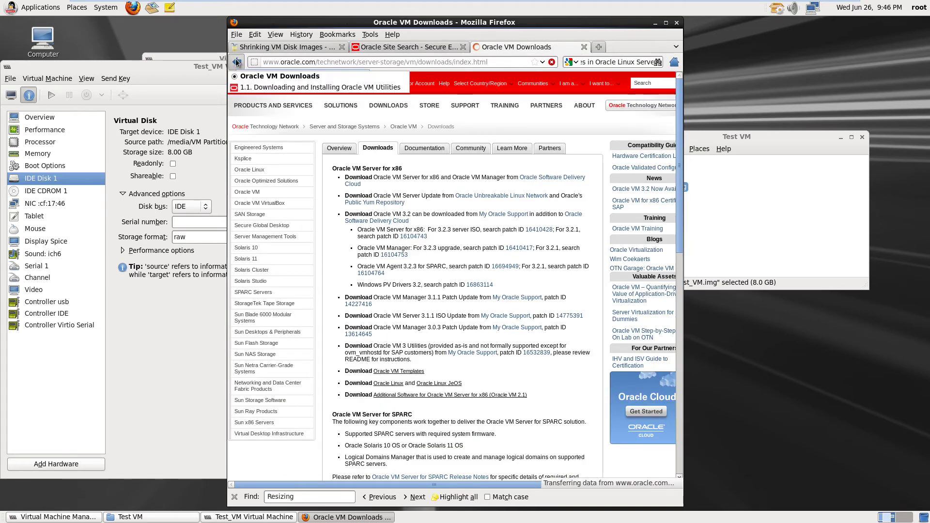
left_click(259, 77)
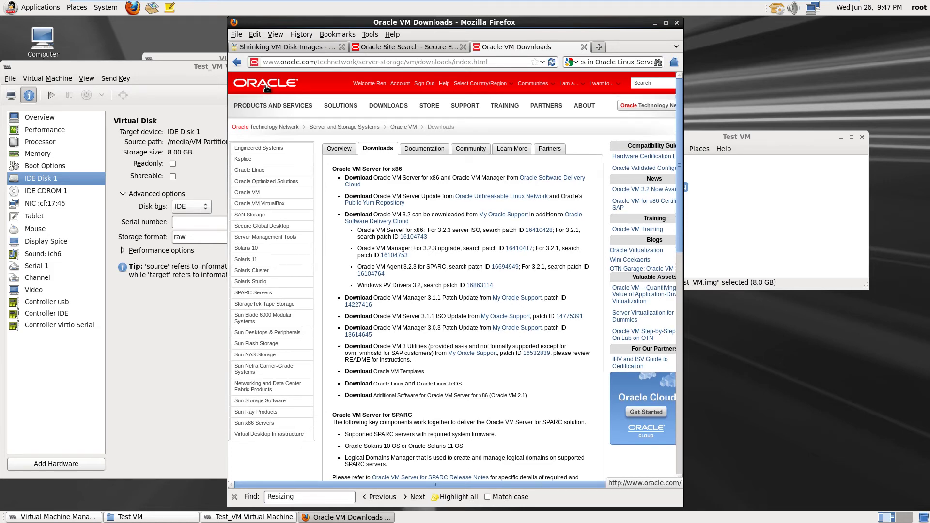
right_click(233, 66)
left_click(249, 88)
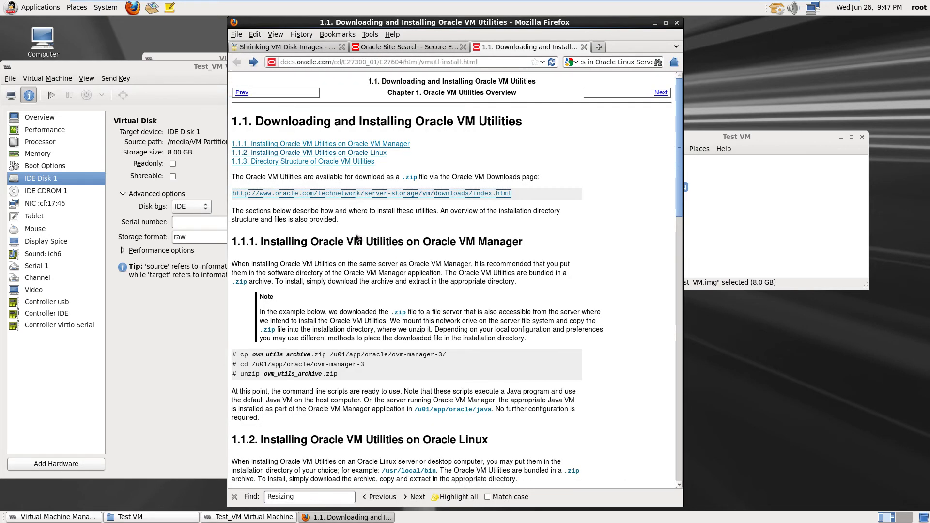
left_click(254, 63)
right_click(254, 63)
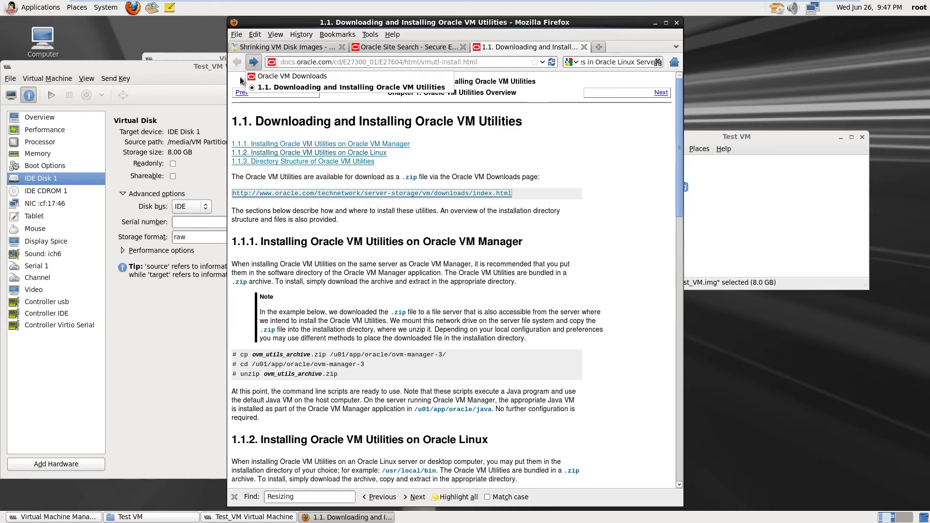
left_click(584, 47)
Close the Oracle VM Utilities guide tab and browse the 'oracle vm manager download' search results
left_click(584, 46)
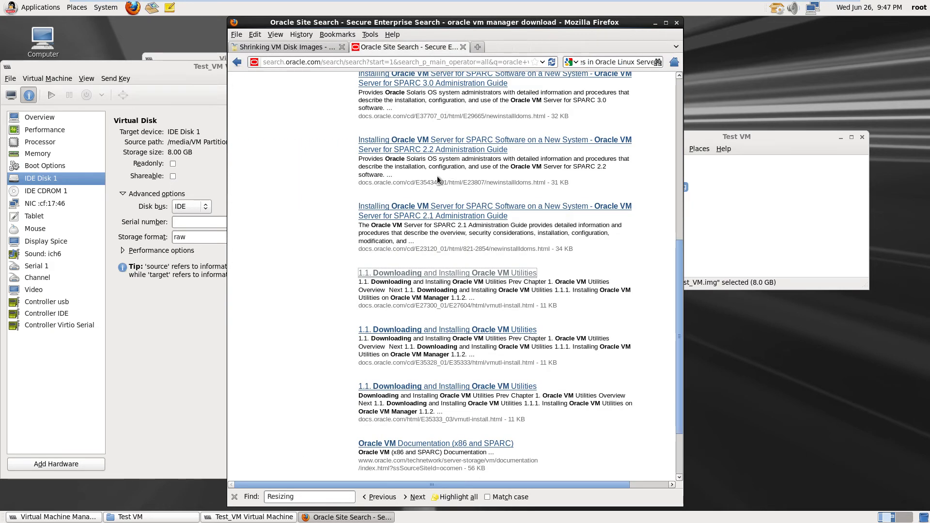
scroll(437, 179, "down", 1)
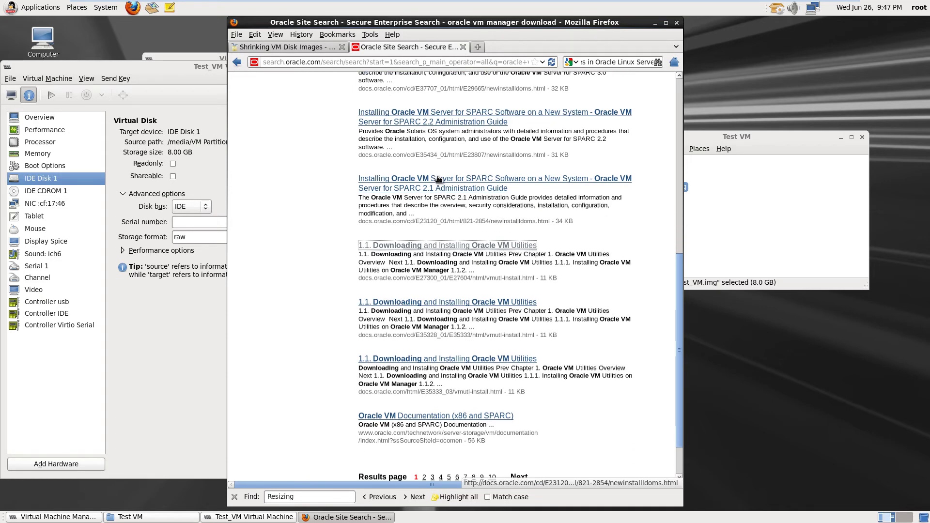
scroll(438, 179, "down", 2)
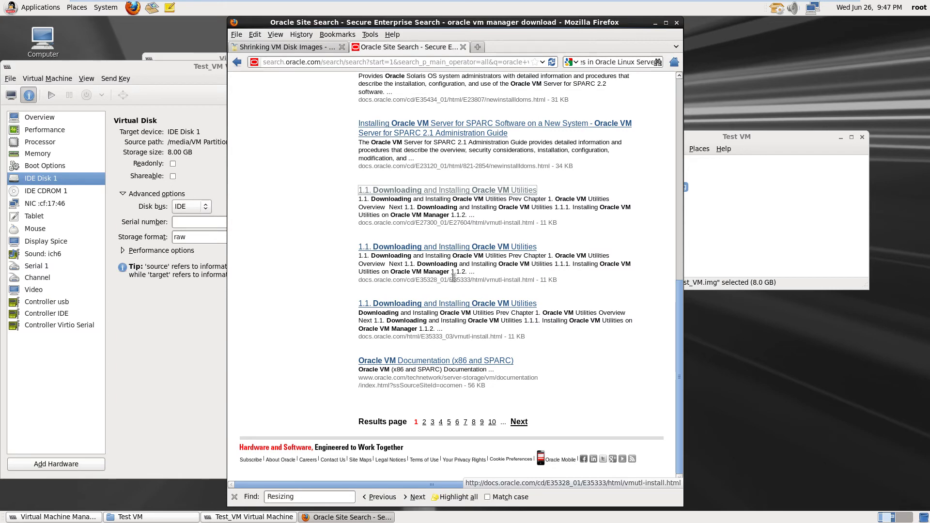
scroll(453, 277, "up", 9)
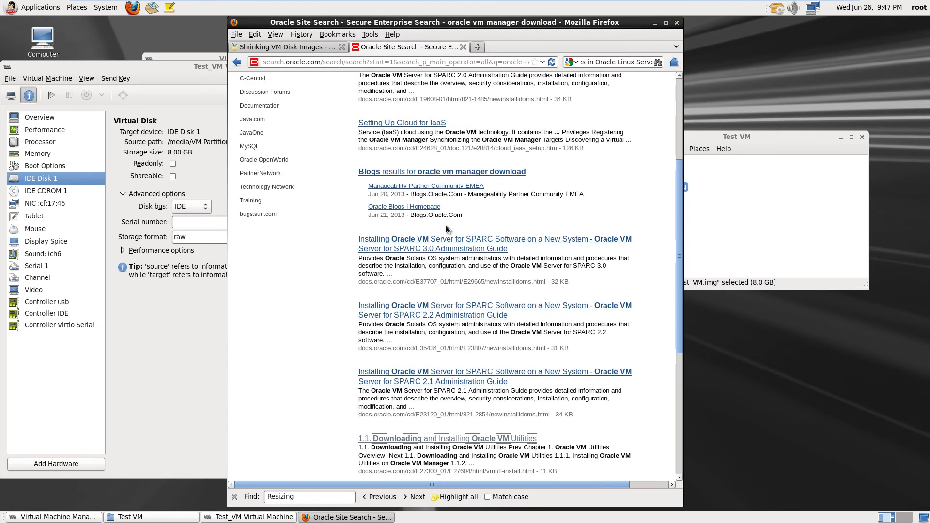
scroll(446, 225, "up", 4)
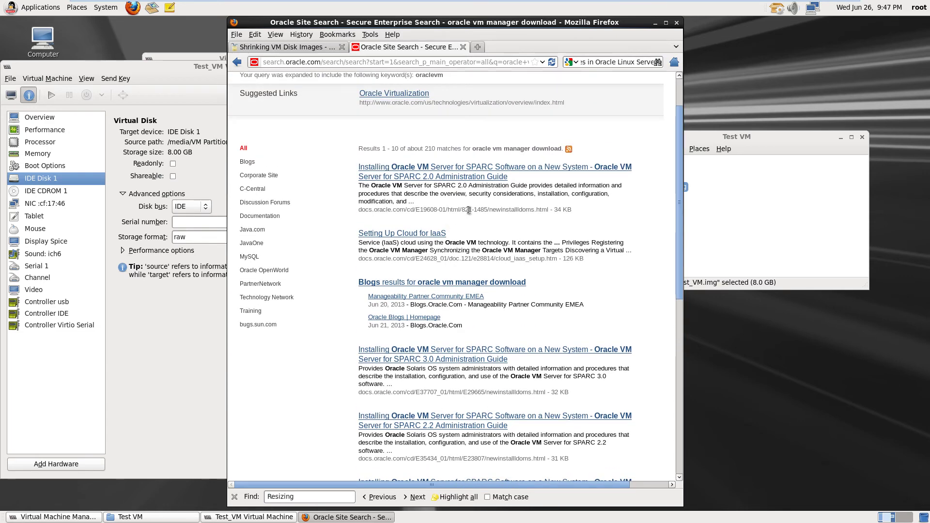
scroll(469, 210, "down", 1)
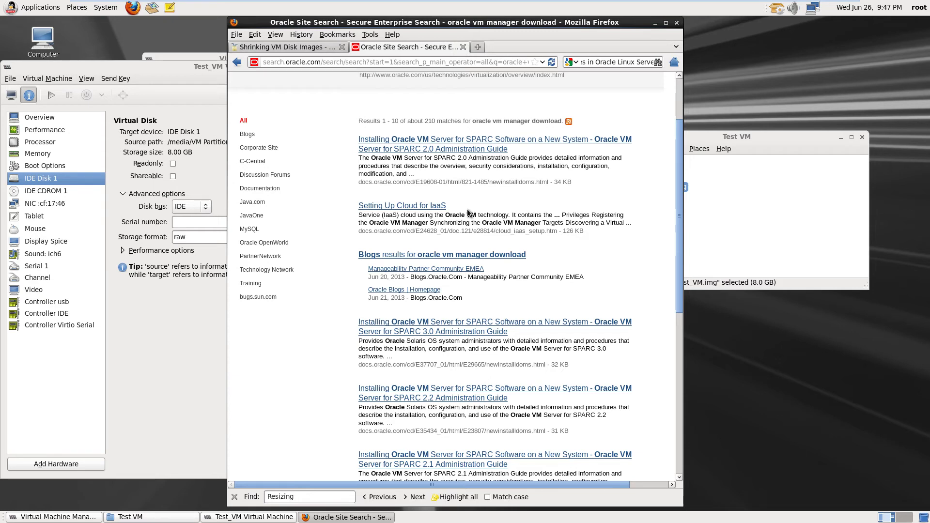
scroll(468, 211, "down", 2)
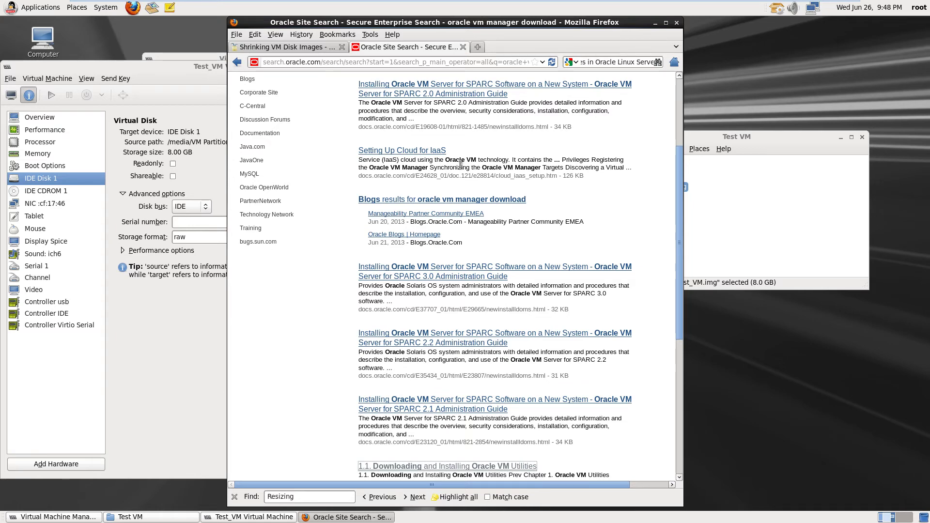
scroll(460, 167, "down", 1)
scroll(460, 167, "down", 2)
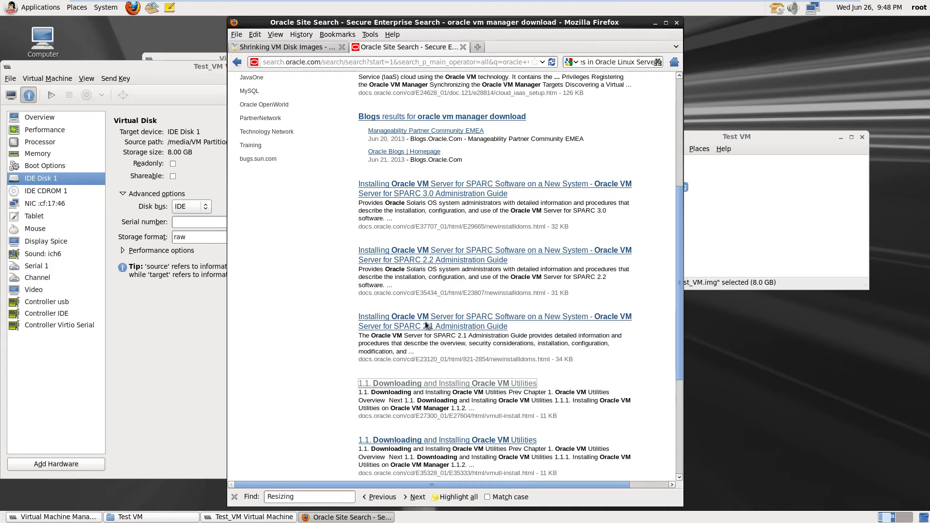
scroll(439, 356, "down", 1)
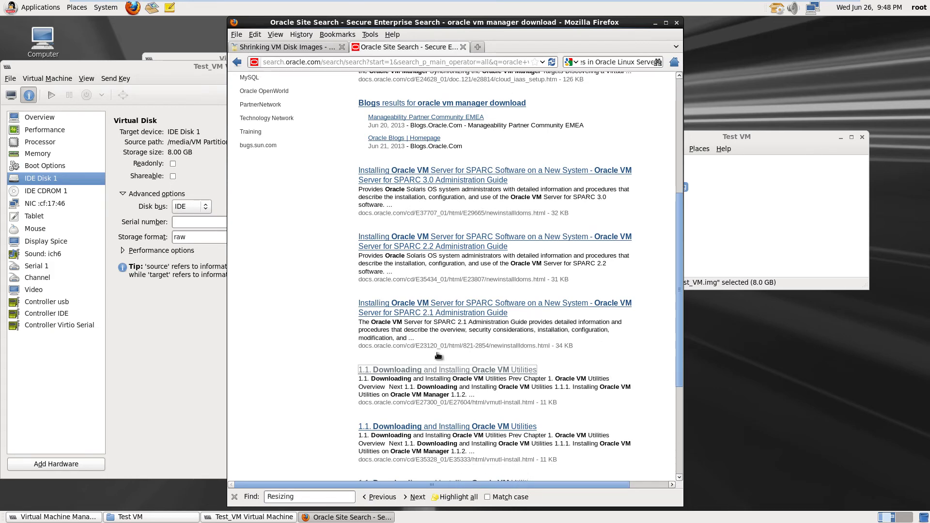
scroll(438, 356, "down", 3)
scroll(423, 366, "down", 1)
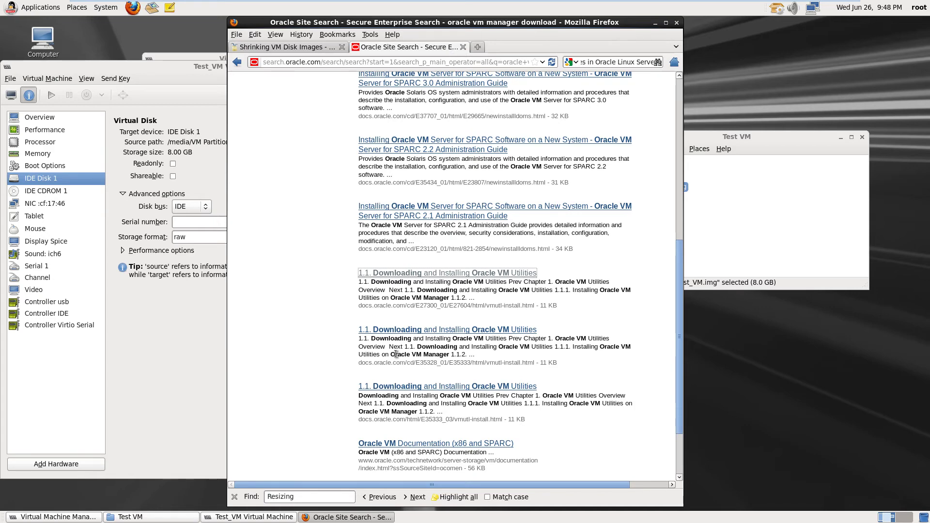
scroll(395, 354, "down", 3)
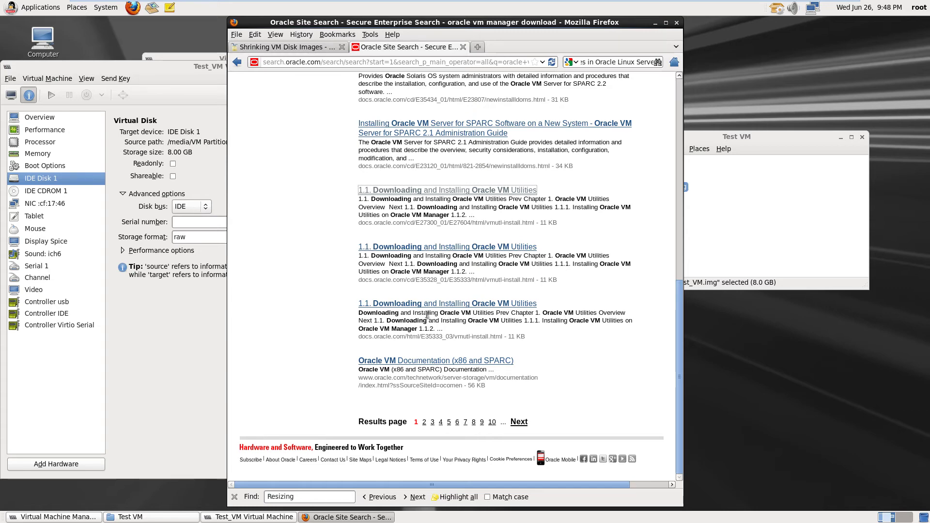
scroll(426, 315, "up", 5)
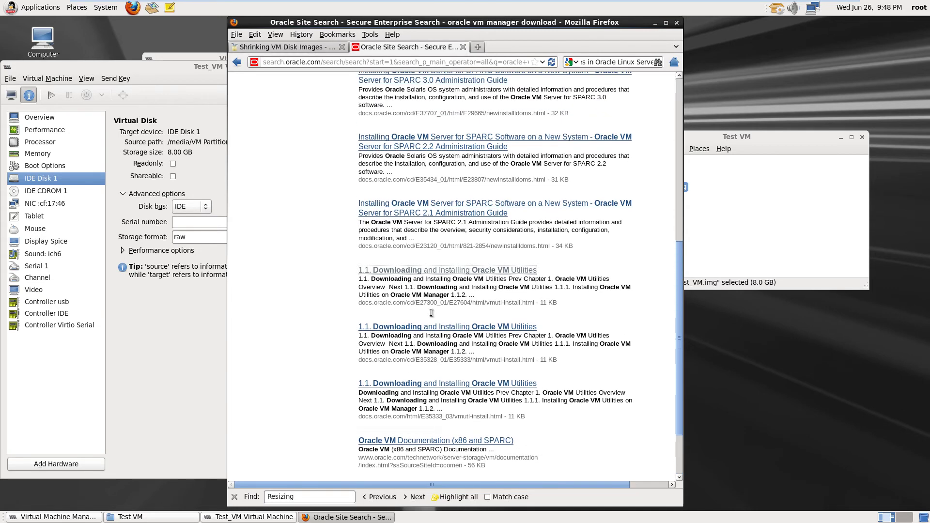
scroll(430, 312, "up", 1)
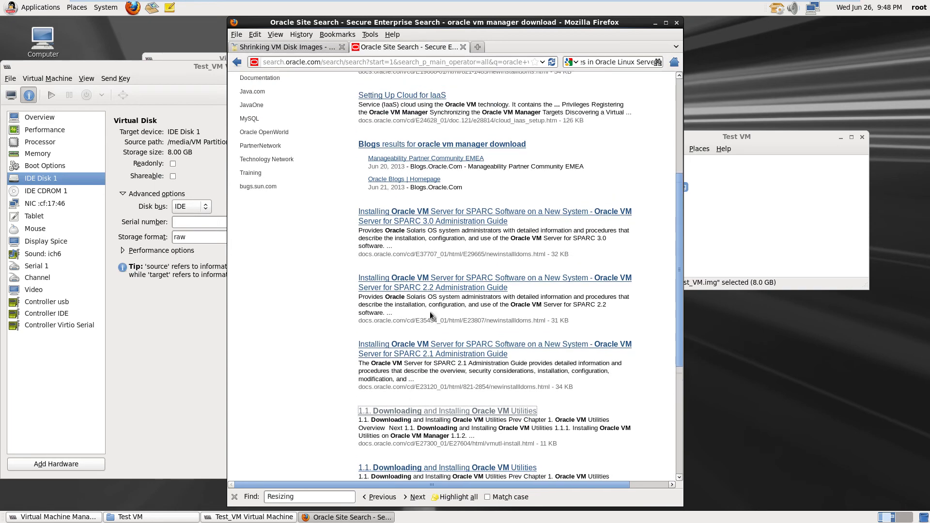
scroll(414, 297, "up", 3)
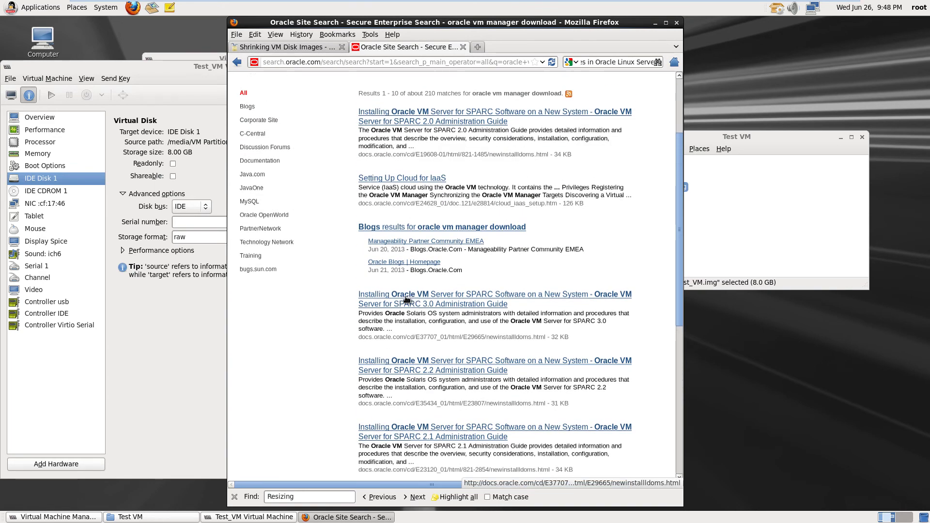
scroll(407, 296, "down", 1)
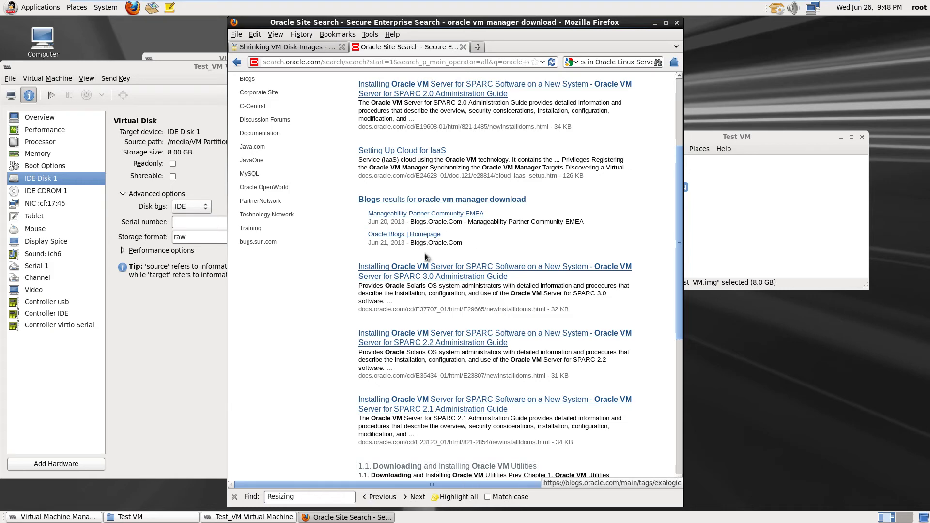
scroll(425, 253, "up", 2)
scroll(425, 253, "up", 2)
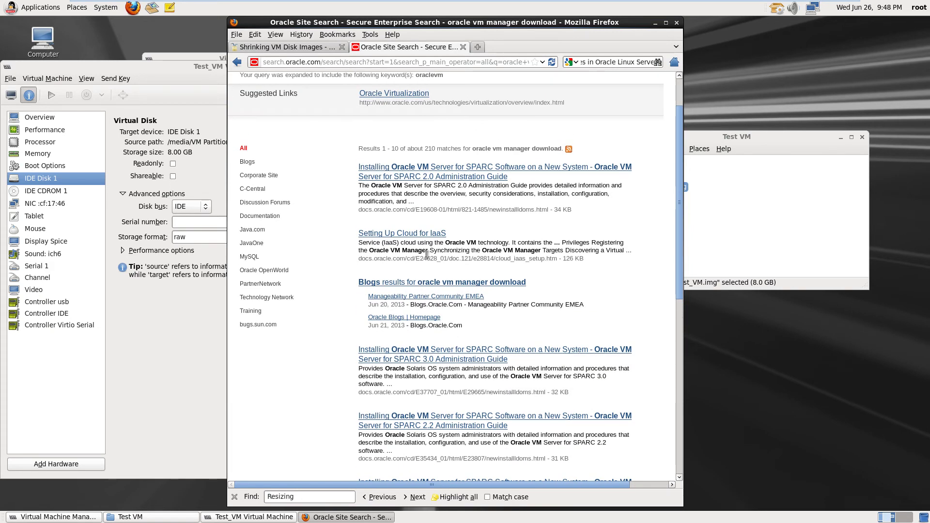
scroll(426, 252, "up", 2)
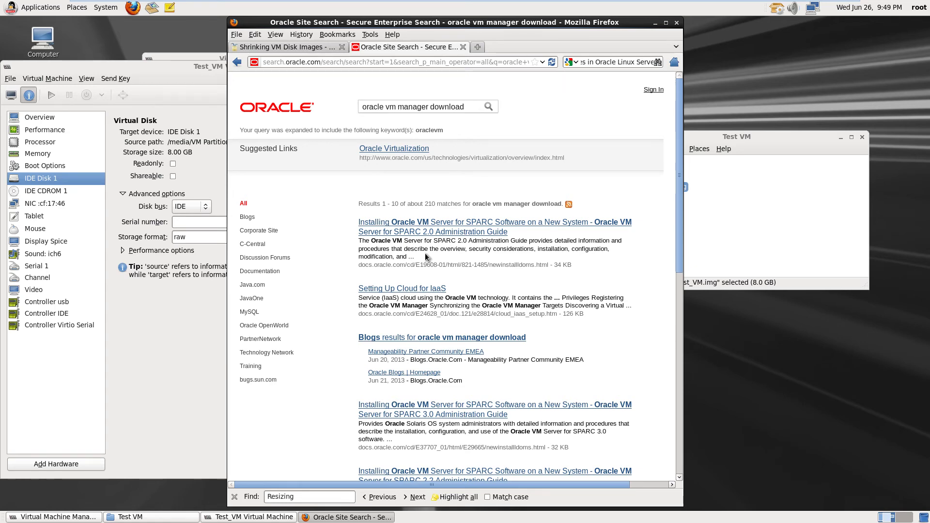
scroll(425, 253, "down", 1)
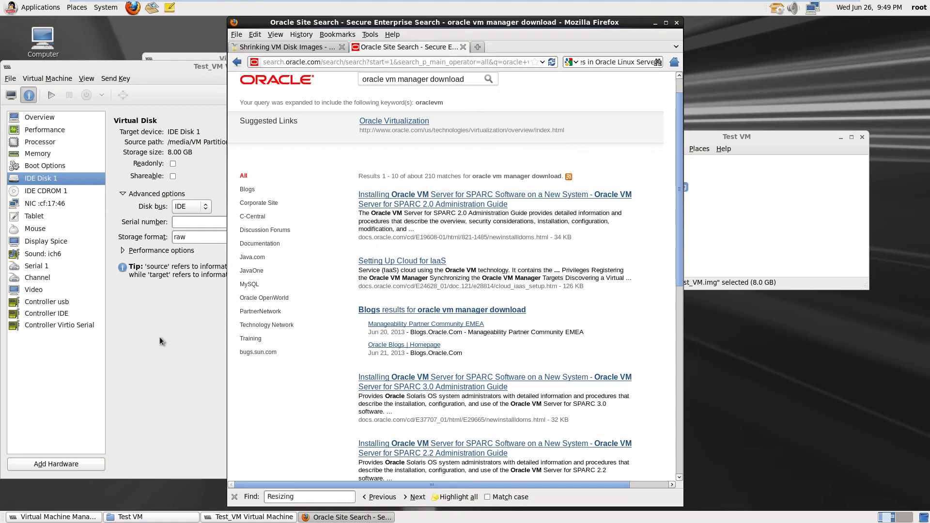
left_click(186, 151)
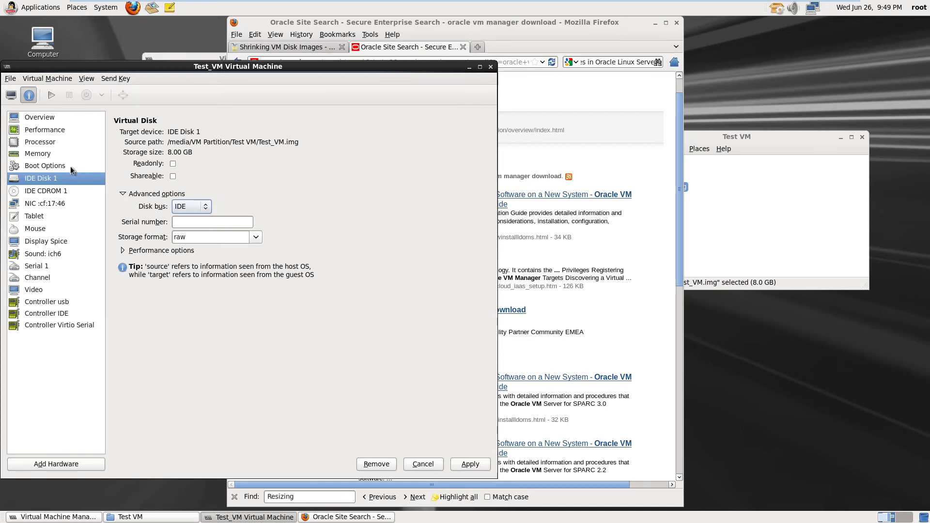
right_click(53, 180)
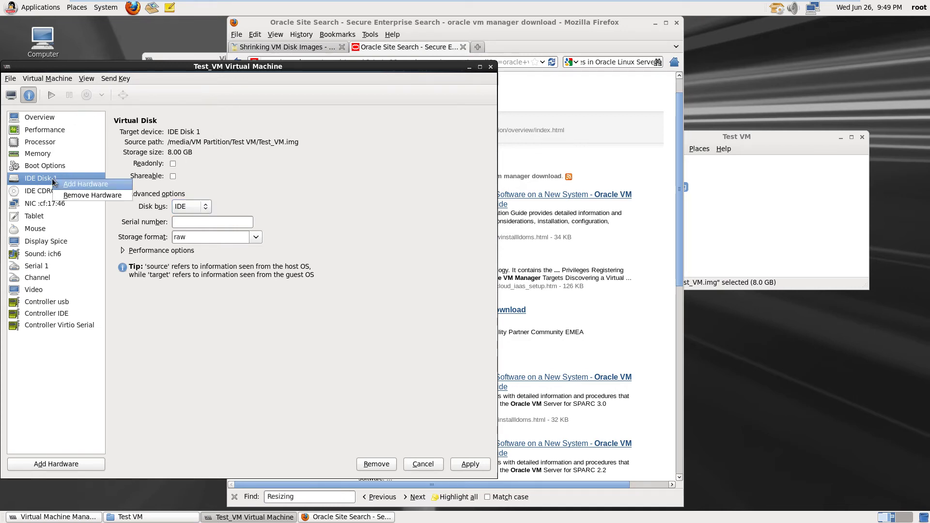
left_click(141, 344)
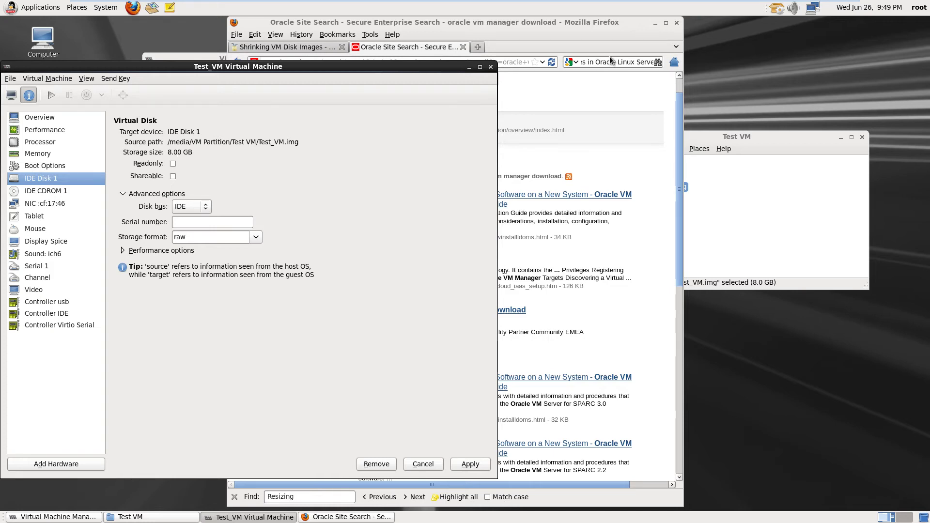
left_click(579, 92)
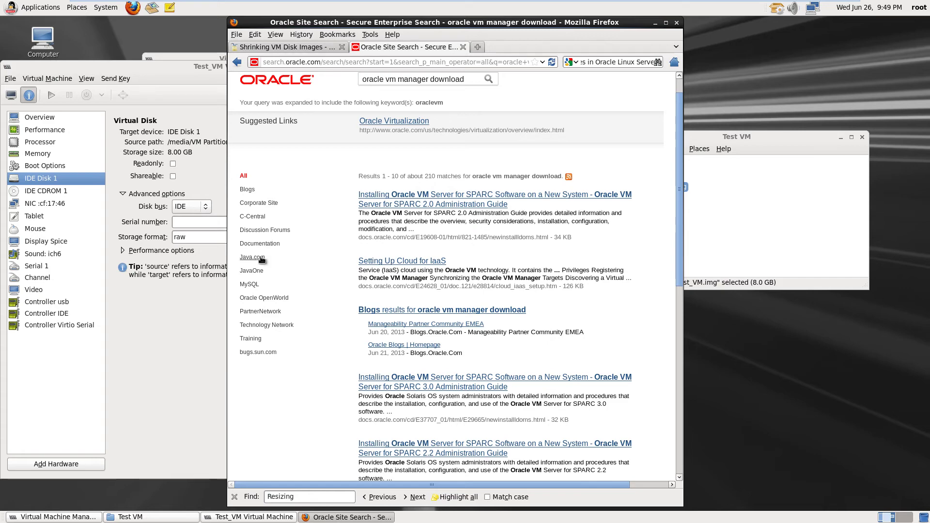
After scrolling the Oracle search results, open a blank new Firefox tab
scroll(462, 257, "down", 3)
scroll(463, 257, "down", 3)
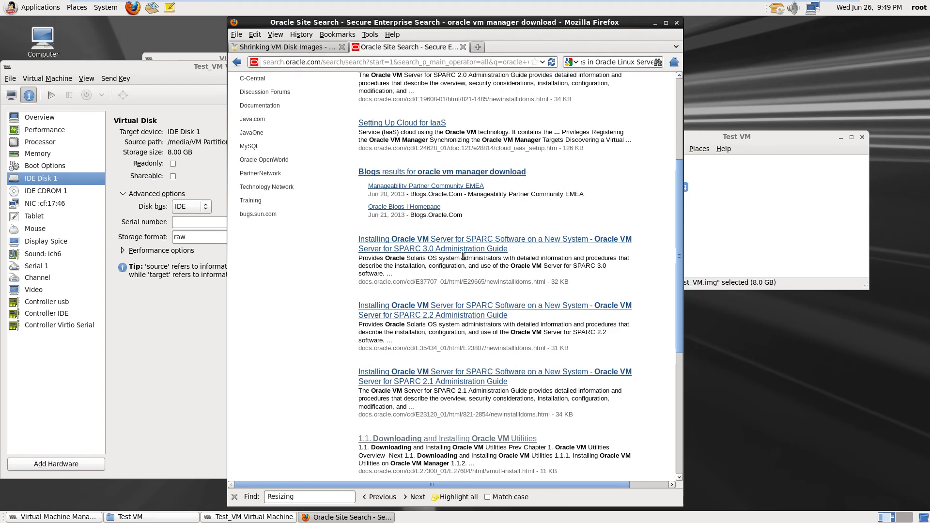
scroll(463, 256, "up", 6)
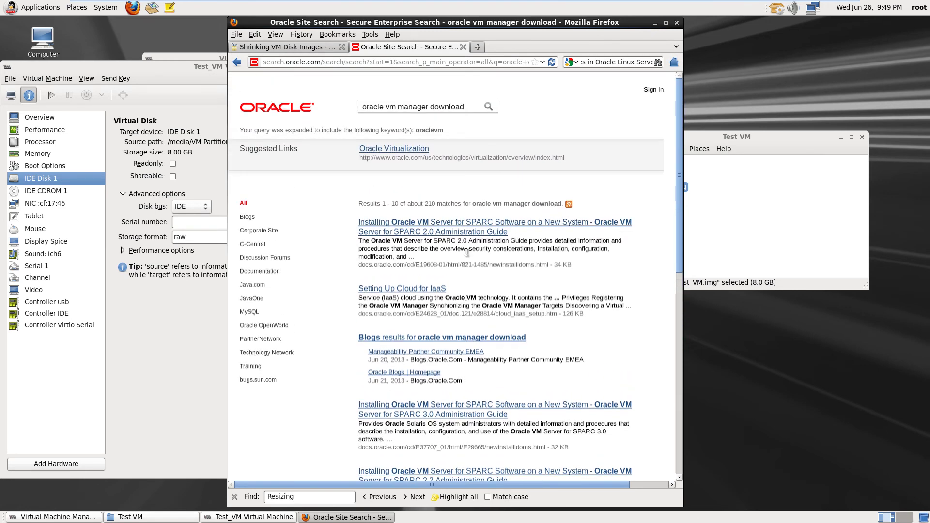
left_click(478, 47)
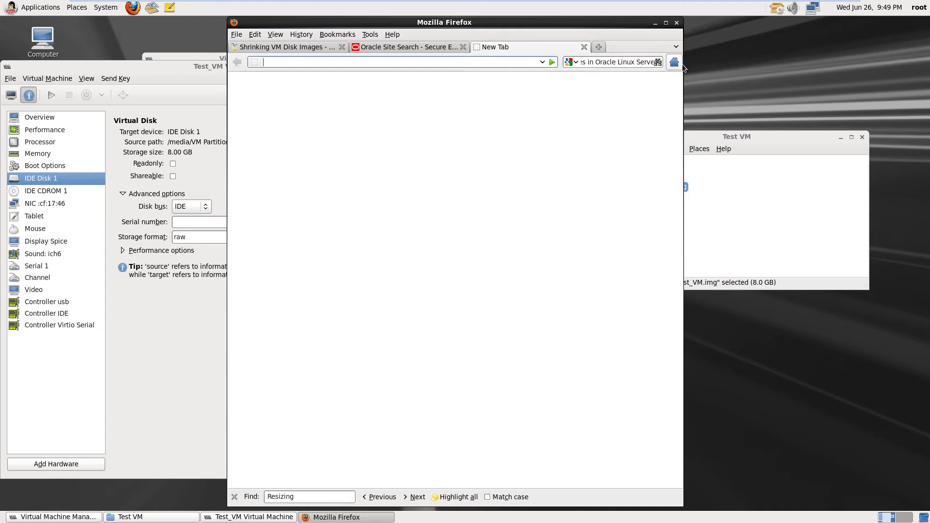
Replace the old web search with 'Using ovs storage manager' and browse the Google results
left_click(600, 62)
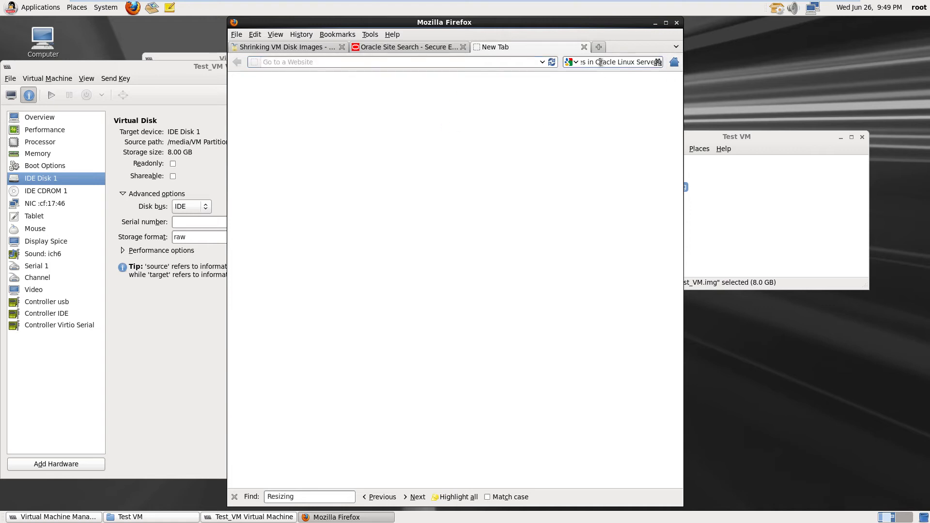
triple_click(600, 62)
key("BackSpace")
type("Using")
type(" ovs")
type("storage")
type(" manager")
key("Return")
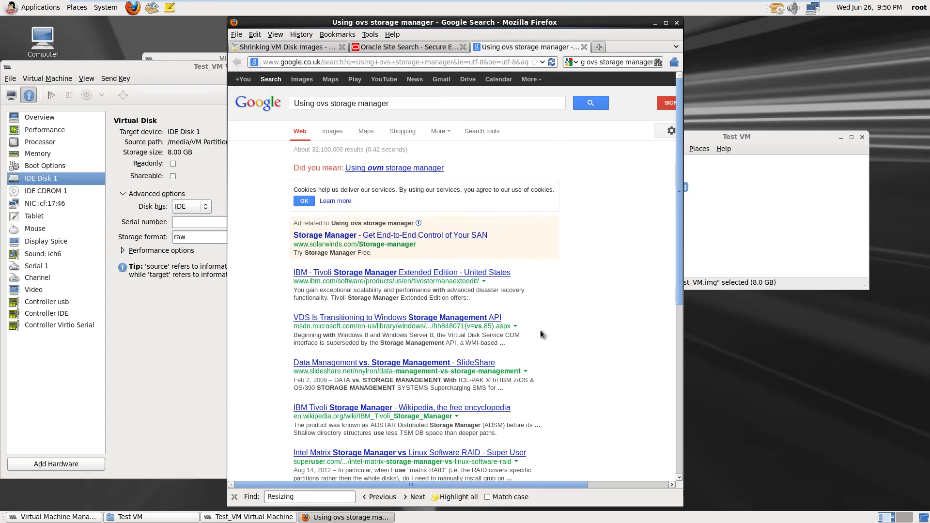
scroll(540, 330, "down", 5)
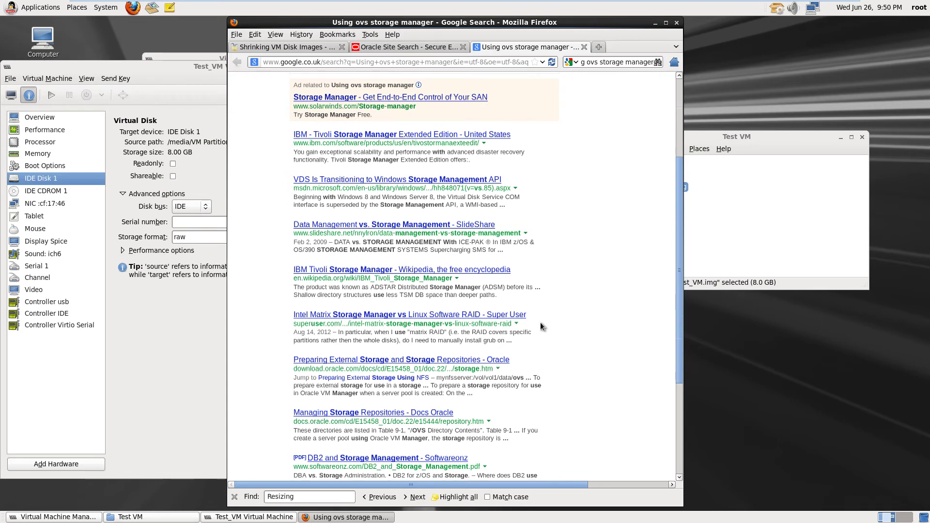
scroll(541, 325, "down", 2)
scroll(540, 321, "down", 2)
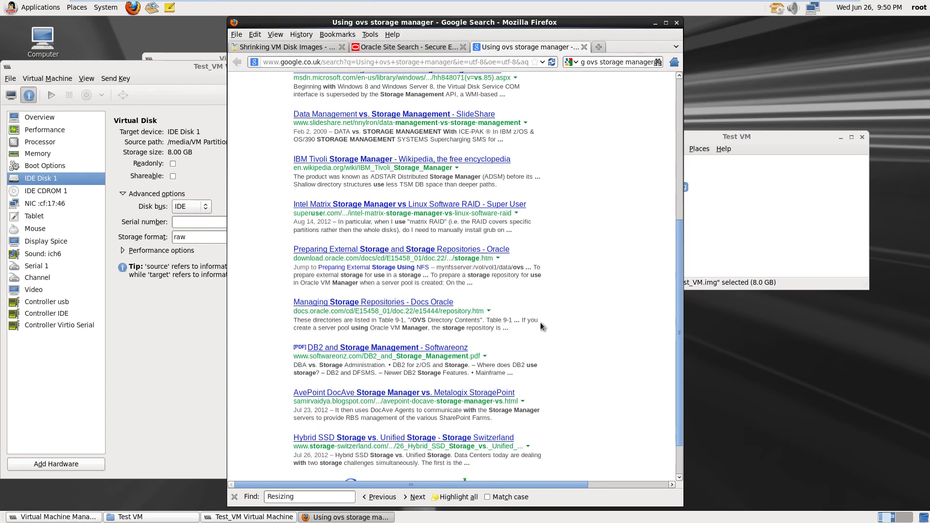
scroll(539, 321, "down", 2)
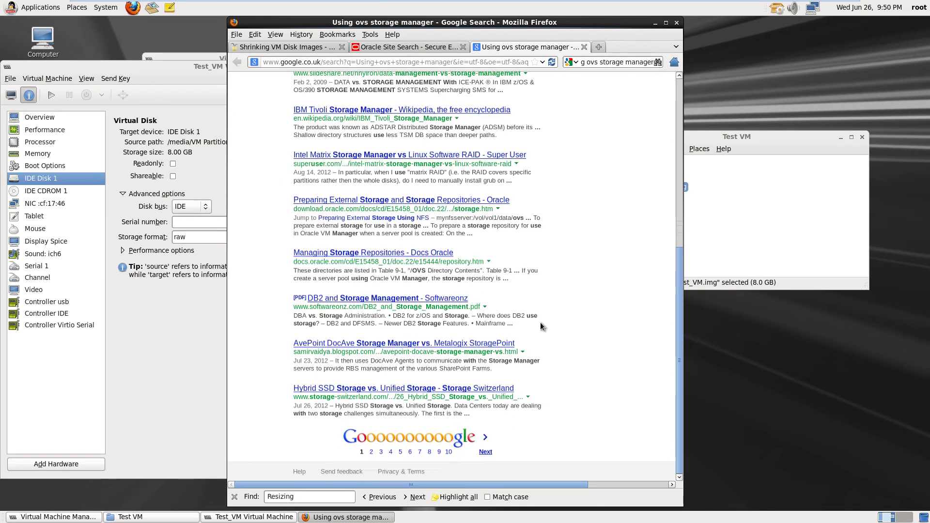
scroll(540, 324, "up", 10)
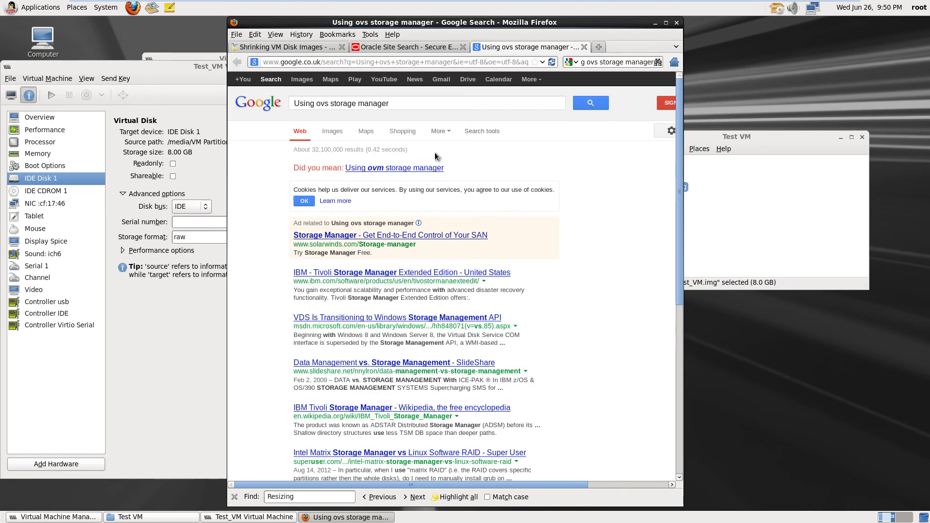
left_click(289, 61)
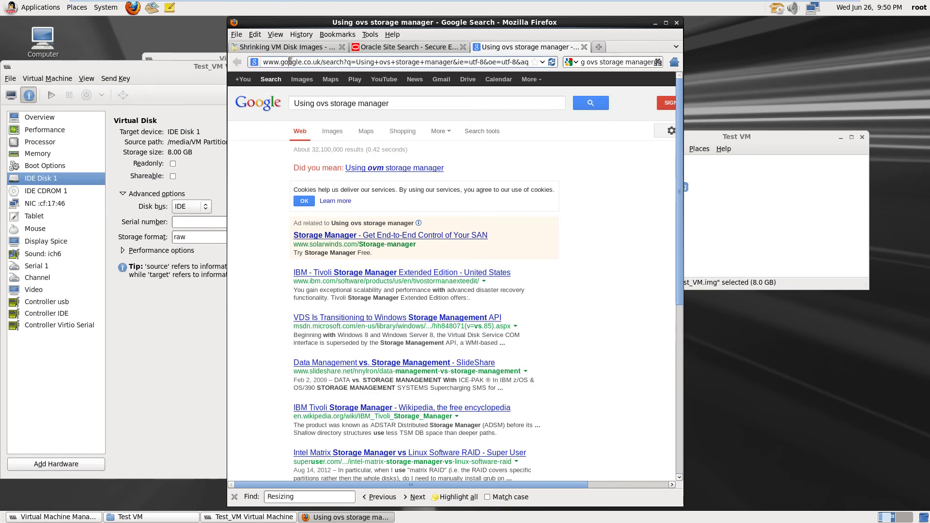
triple_click(289, 61)
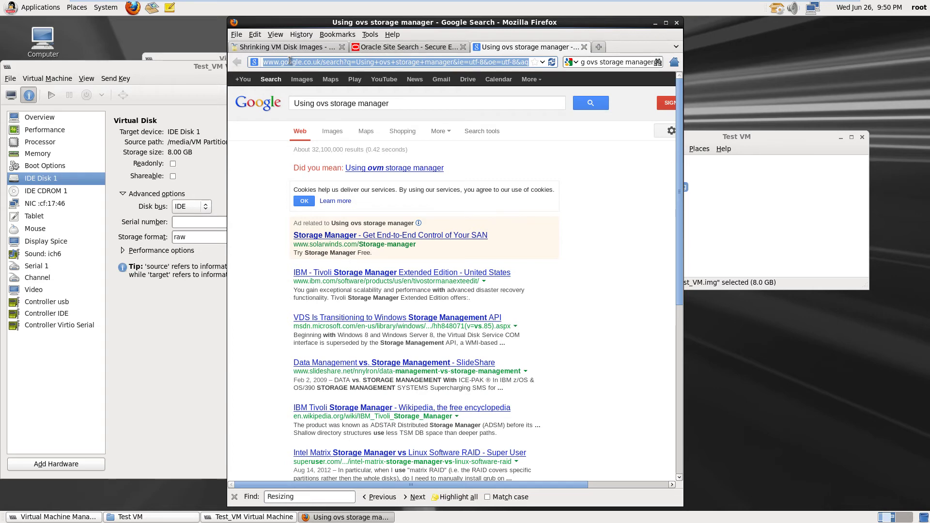
type("www")
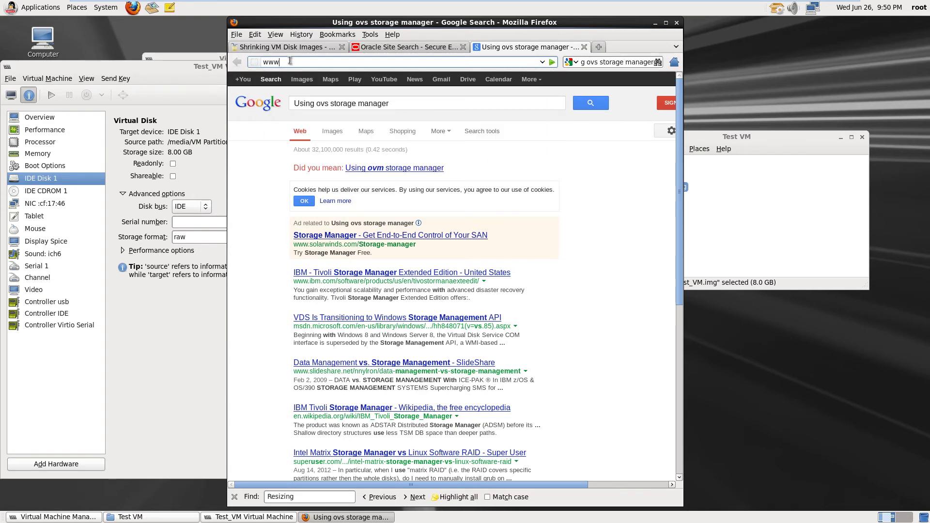
type(".o")
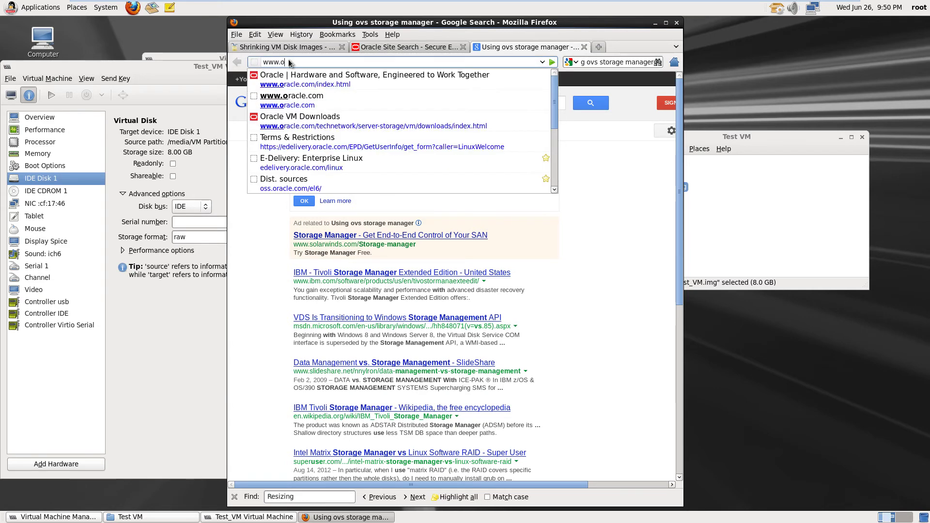
type("ra")
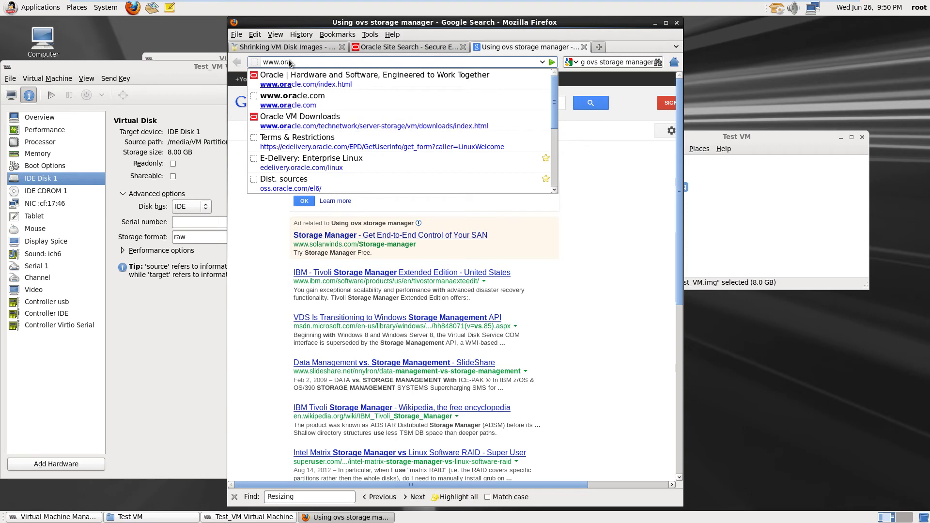
type("cle.com")
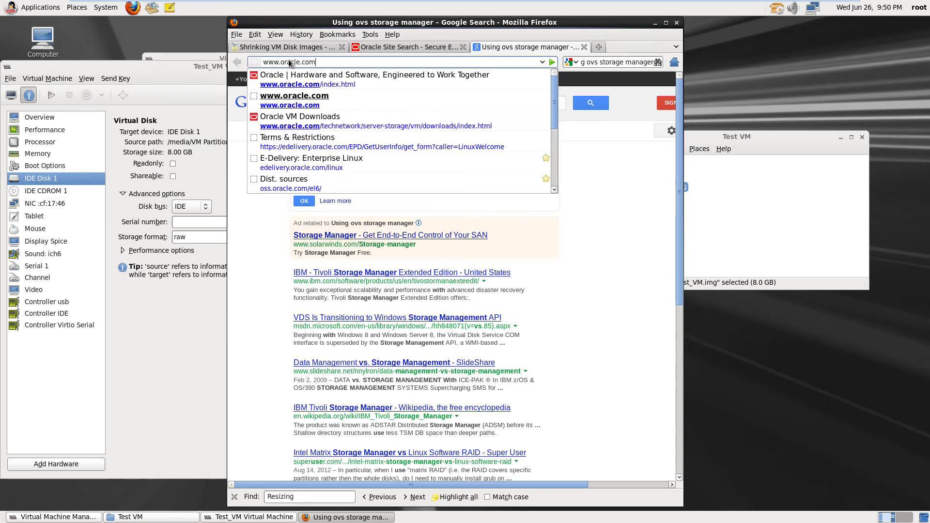
key("Return")
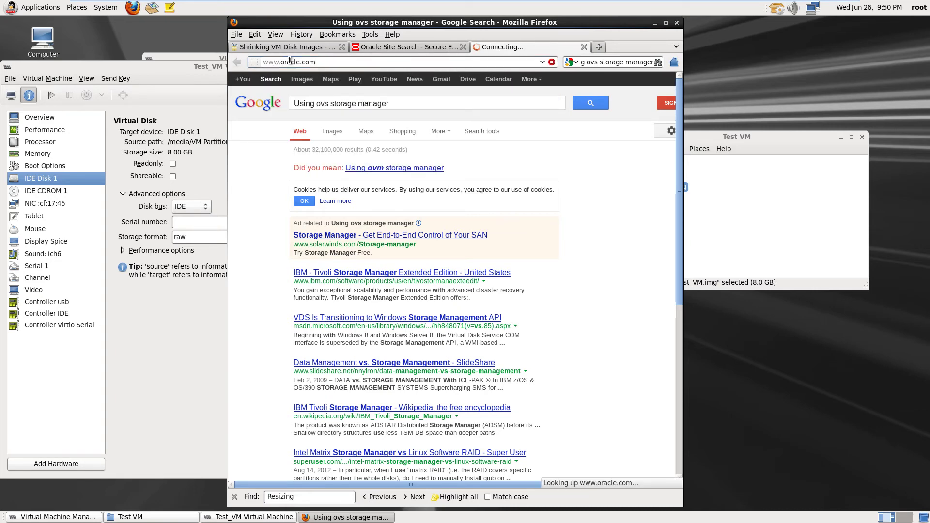
Copy the search query and paste 'ovs storage manager' into Oracle's site search box
left_click(612, 62)
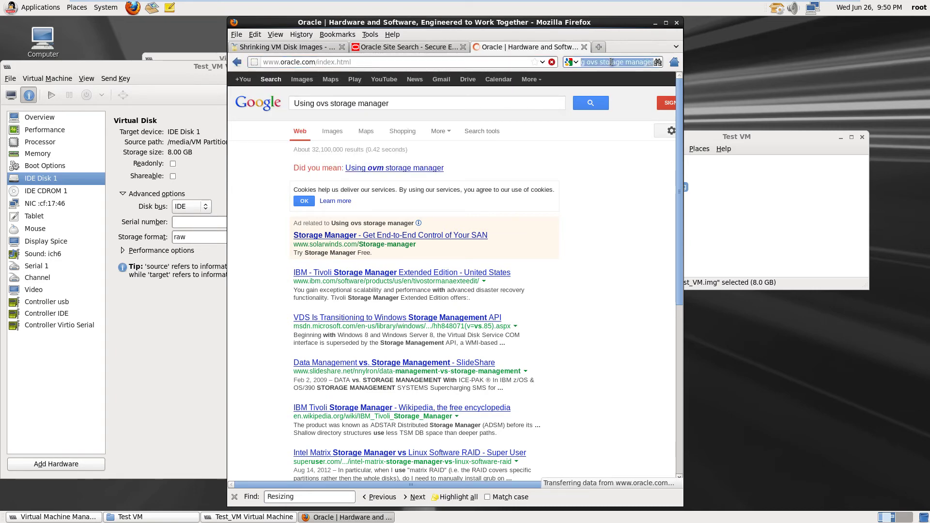
right_click(611, 62)
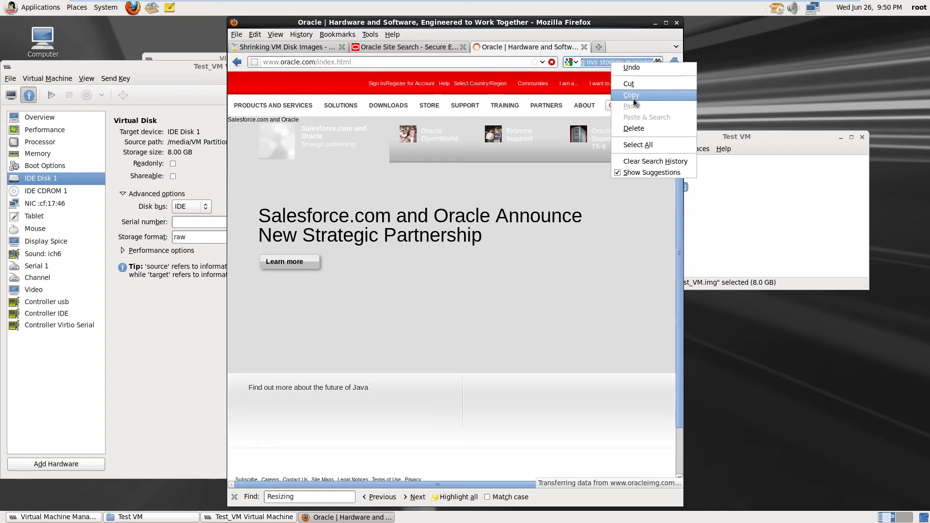
left_click(634, 98)
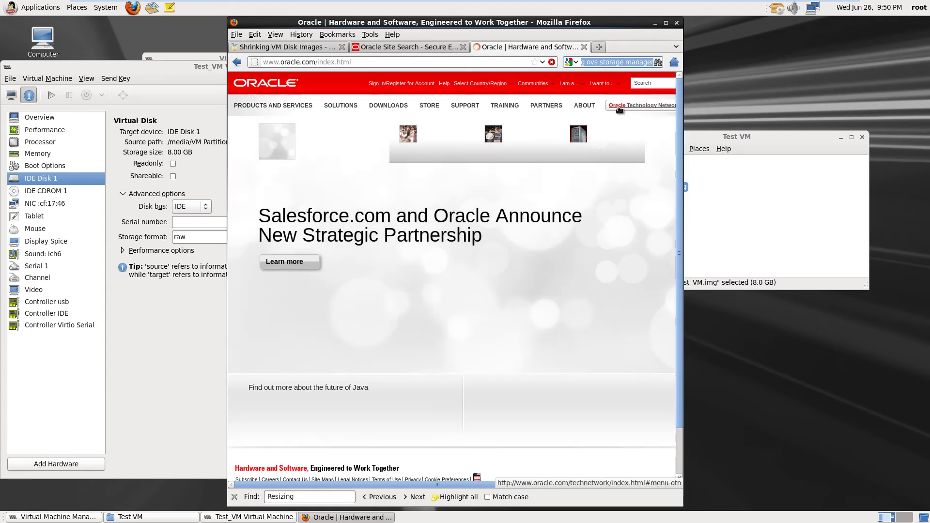
right_click(639, 86)
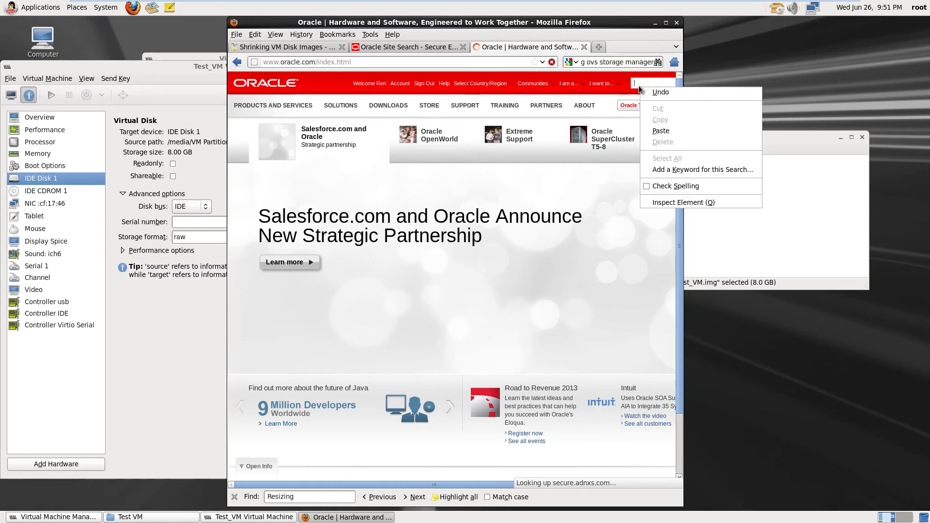
left_click(666, 129)
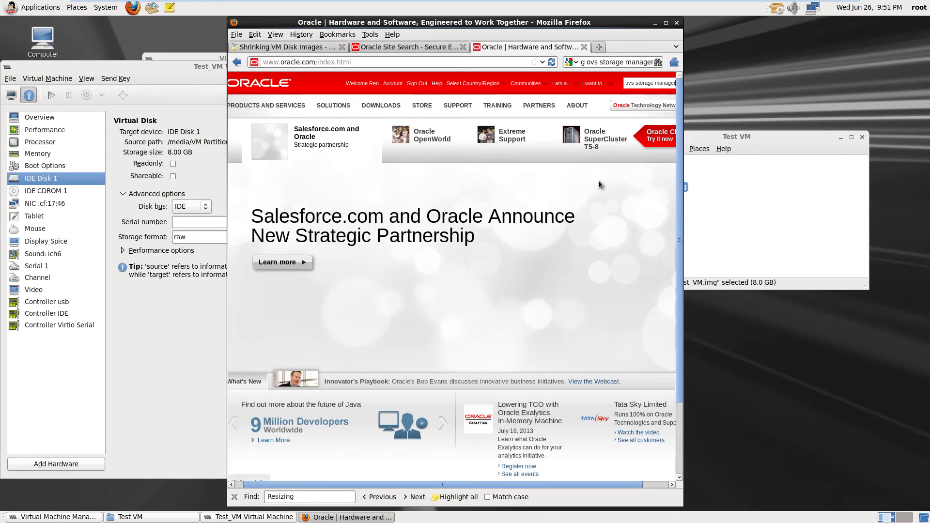
Submit the site search and scroll through the roughly 555 'Using ovs storage manager' matches
key("Return")
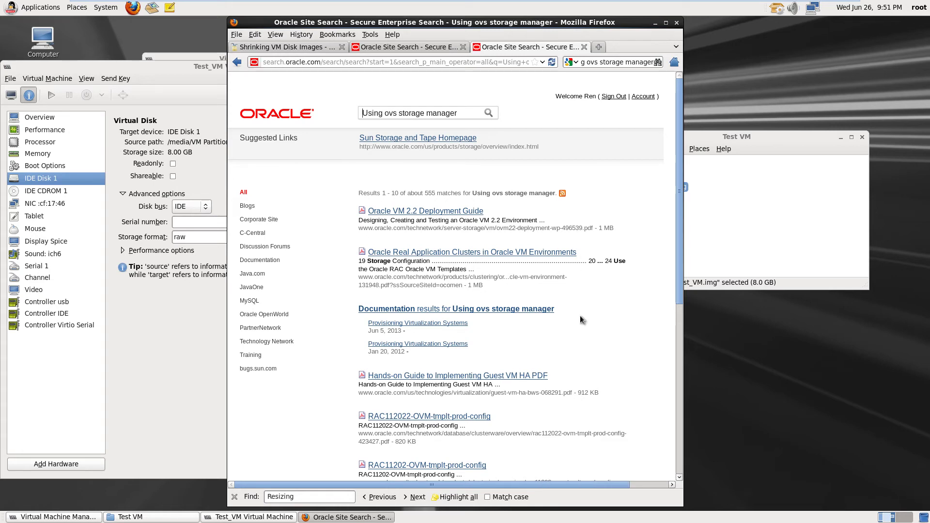
scroll(580, 315, "down", 4)
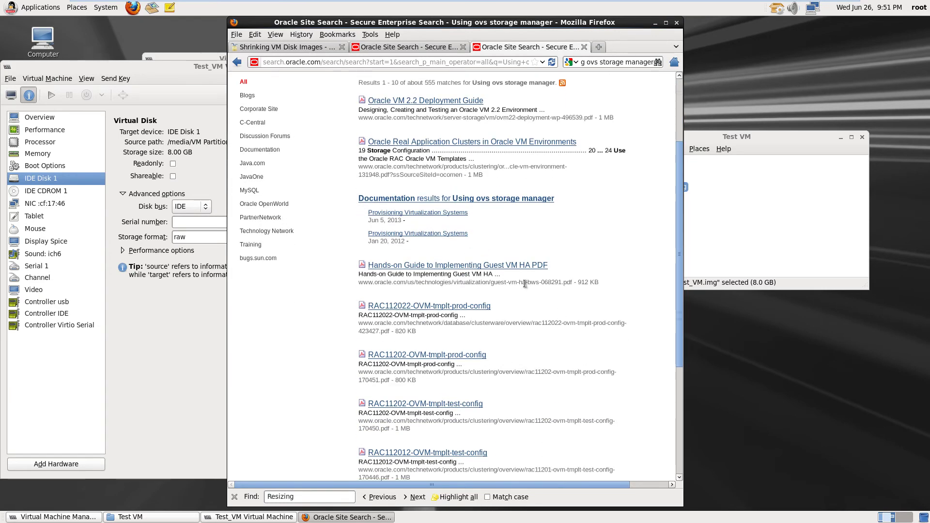
scroll(529, 294, "down", 7)
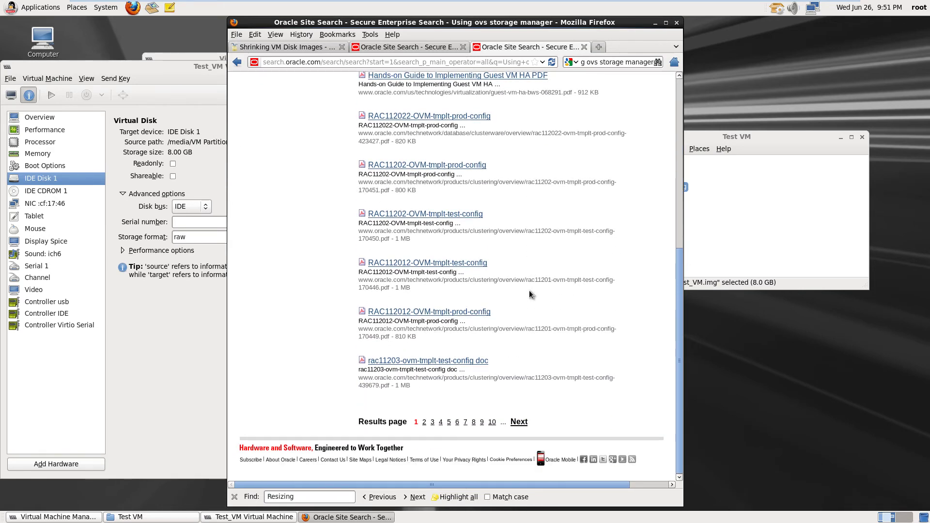
scroll(530, 293, "up", 10)
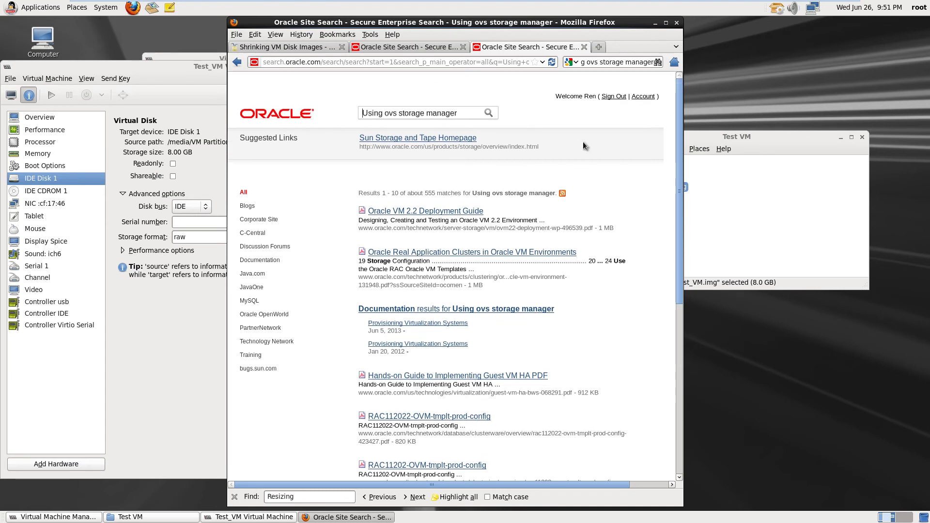
Append 'resizing virtual disks' to the query, search again, and browse the 39 matches
left_click(463, 113)
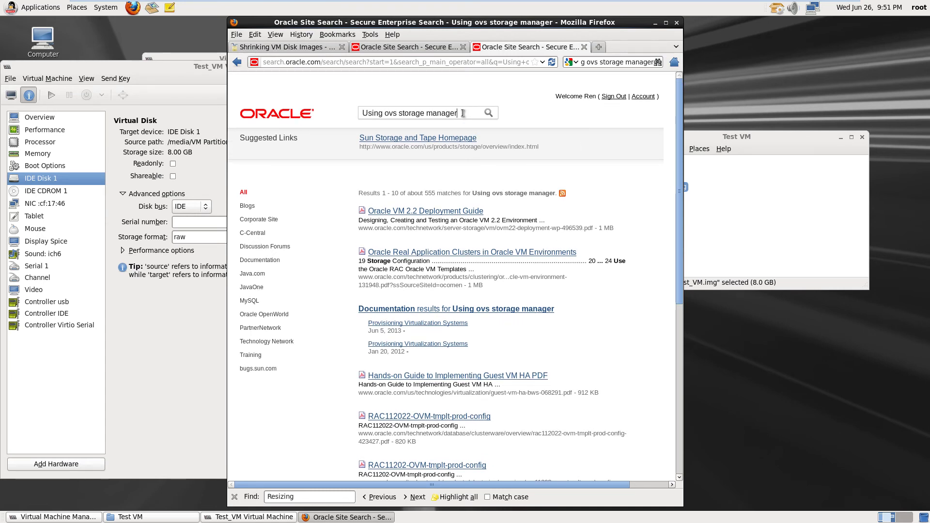
type("resizing")
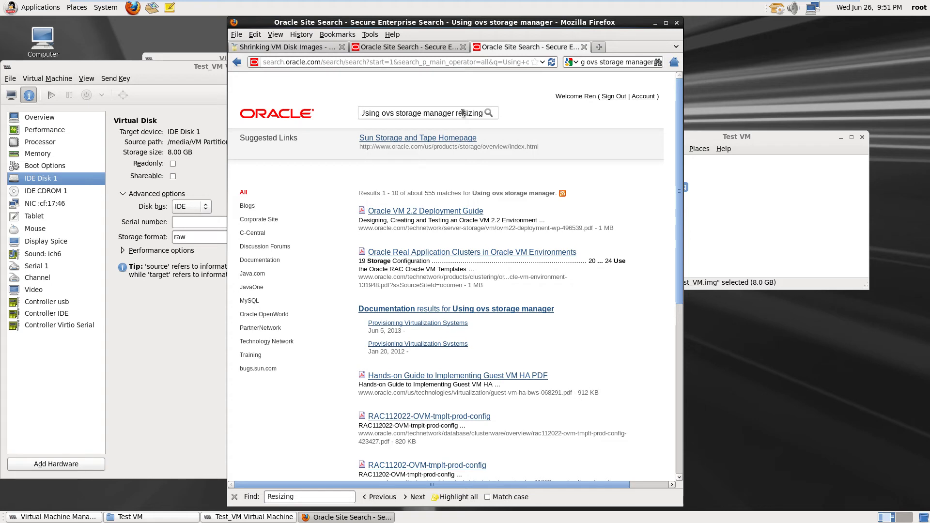
type(" v")
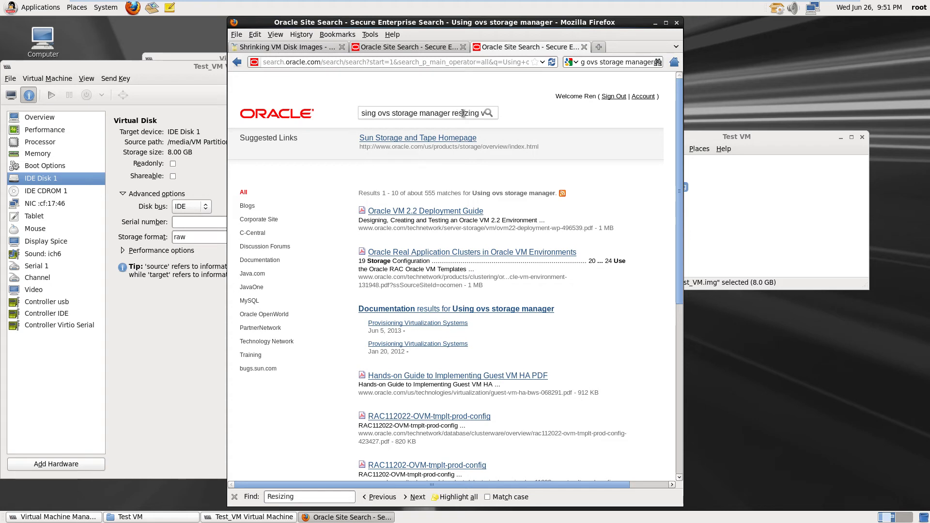
type("irtual disk")
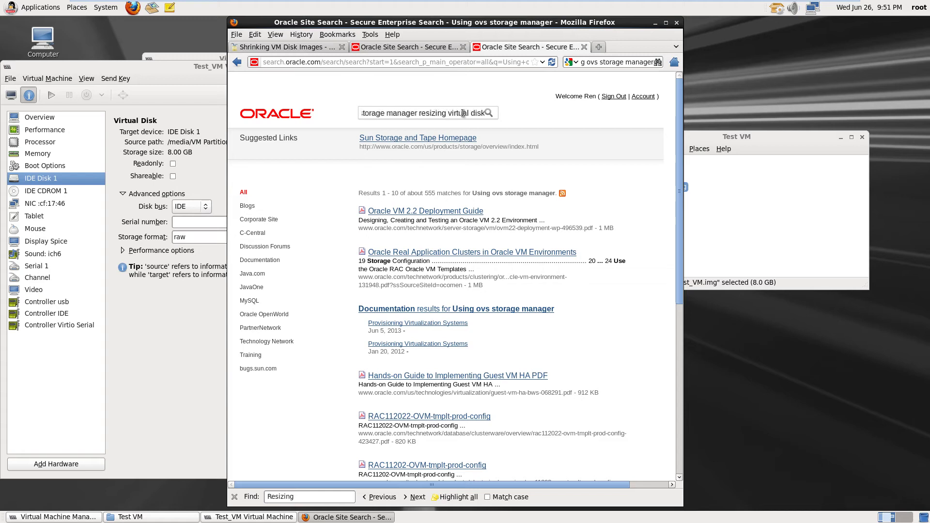
type("s")
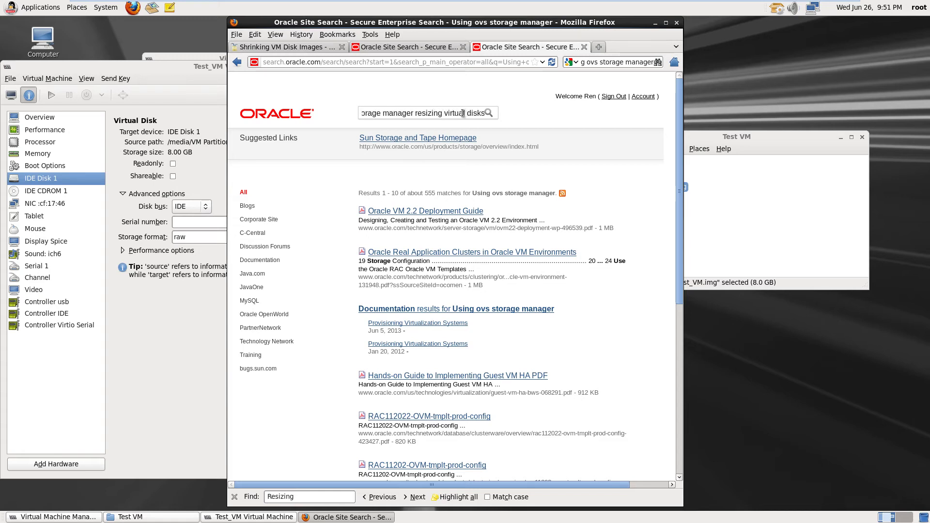
key("Return")
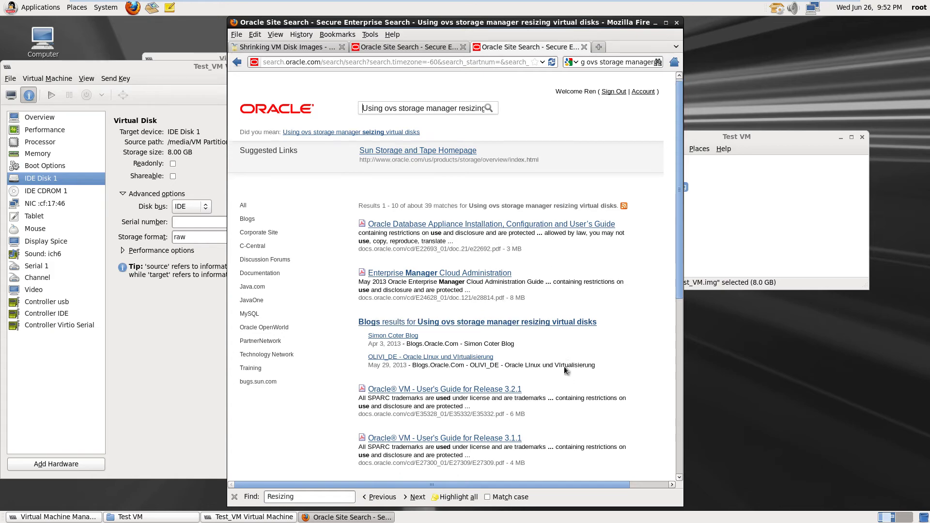
scroll(565, 366, "down", 5)
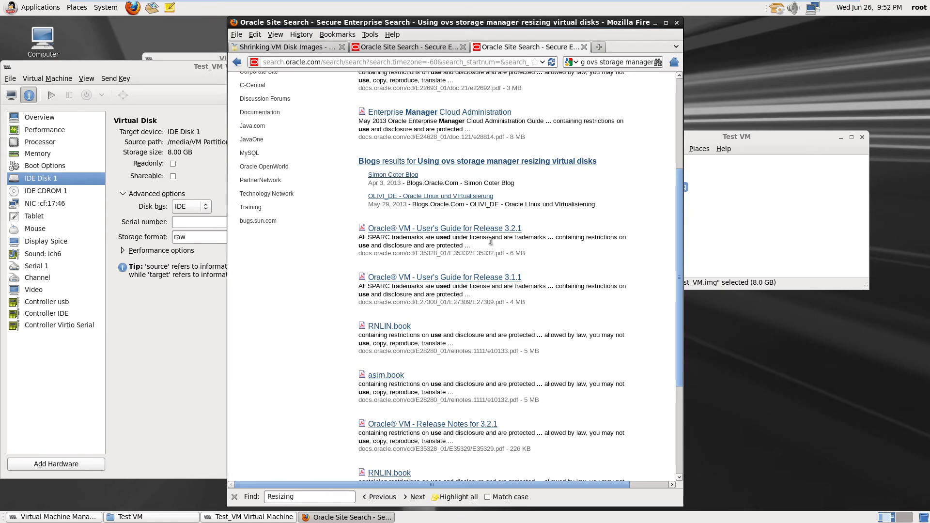
scroll(552, 322, "down", 3)
scroll(552, 322, "down", 3)
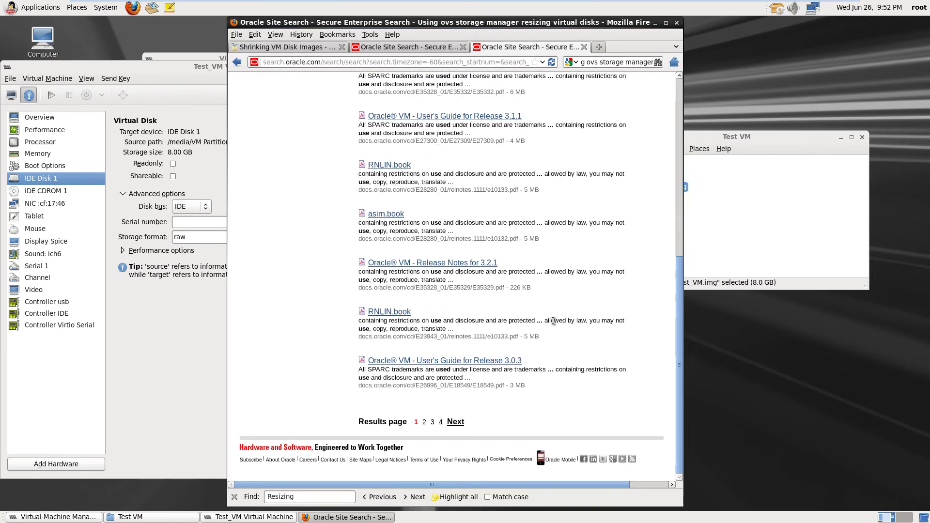
scroll(552, 320, "up", 12)
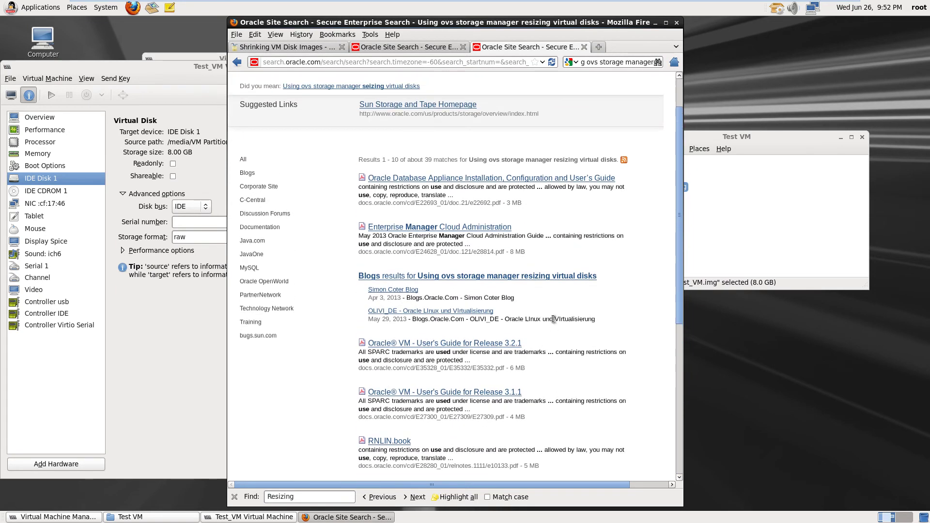
Close the resizing-virtual-disks results tab and review the remaining 'oracle vm manager download' results
left_click(581, 46)
scroll(553, 336, "down", 14)
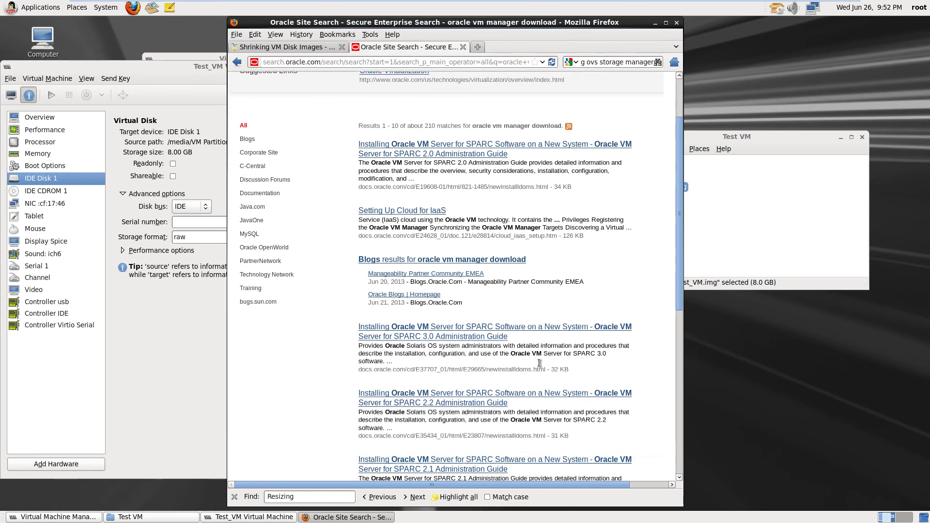
scroll(531, 355, "down", 2)
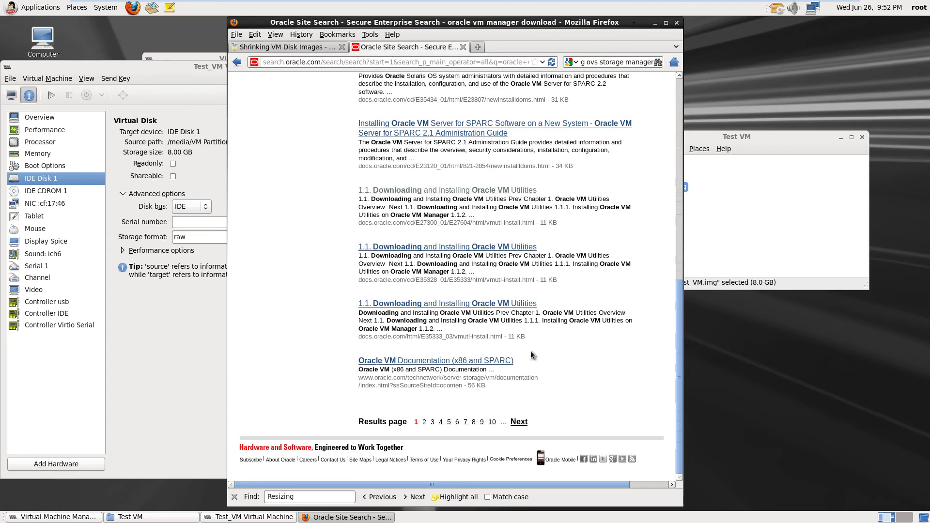
scroll(528, 350, "up", 5)
scroll(514, 345, "up", 10)
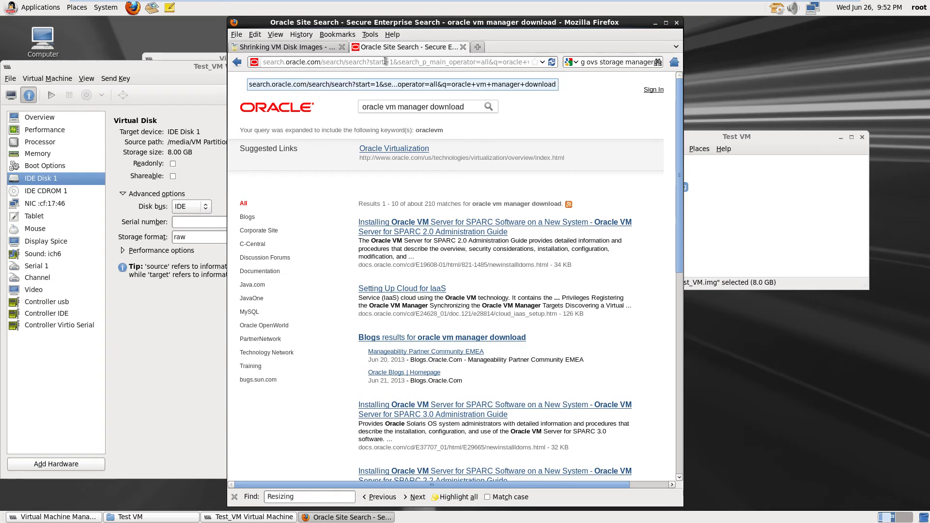
triple_click(595, 65)
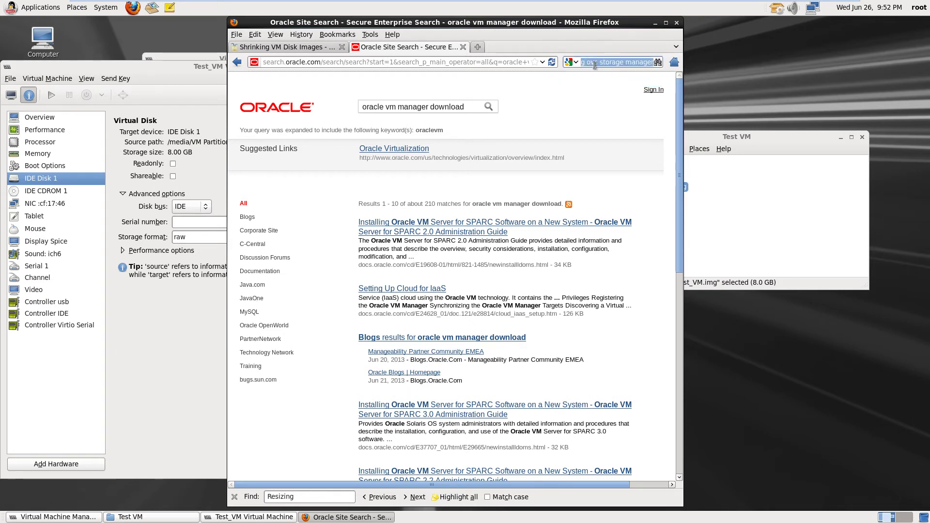
left_click(595, 65)
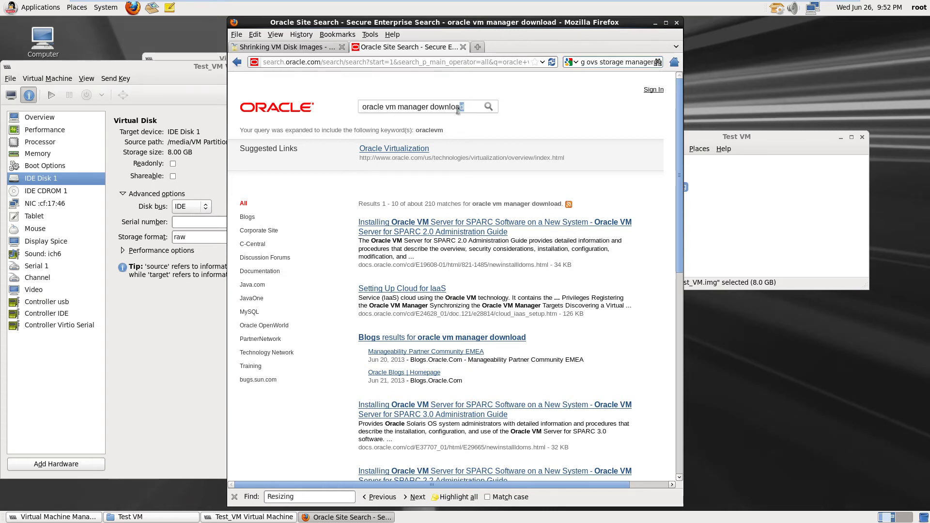
Search the Oracle site for 'How to resize a KVM .img disk in Oracle Linux' and browse the matches
left_click_drag(463, 110, 359, 113)
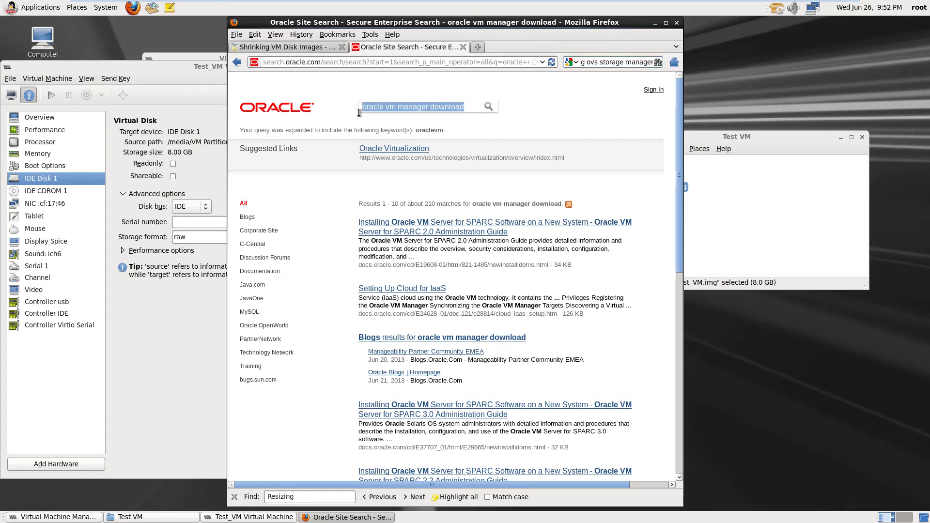
key("BackSpace")
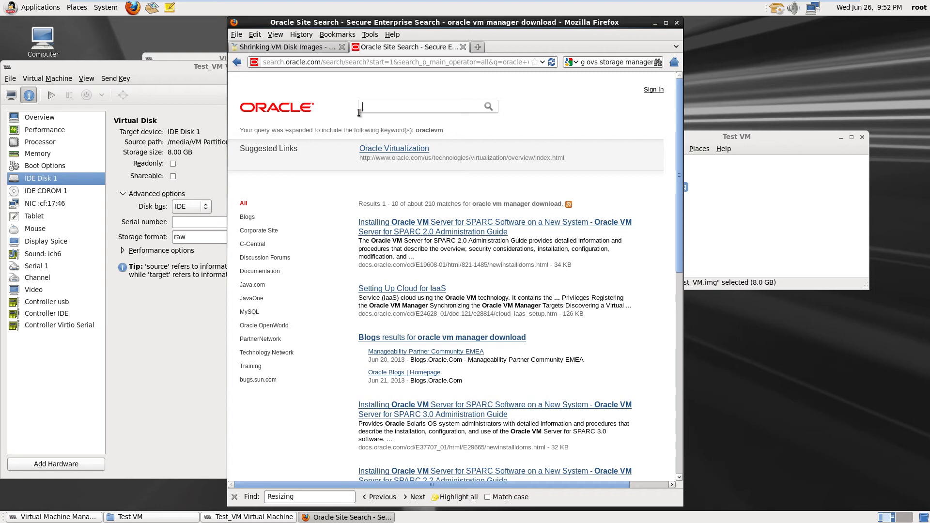
type("How to resize")
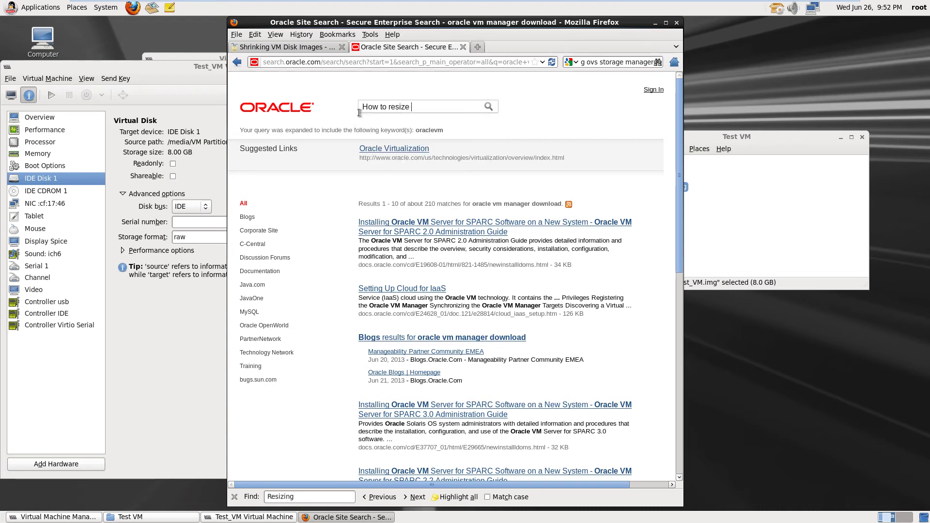
type(" a KVM")
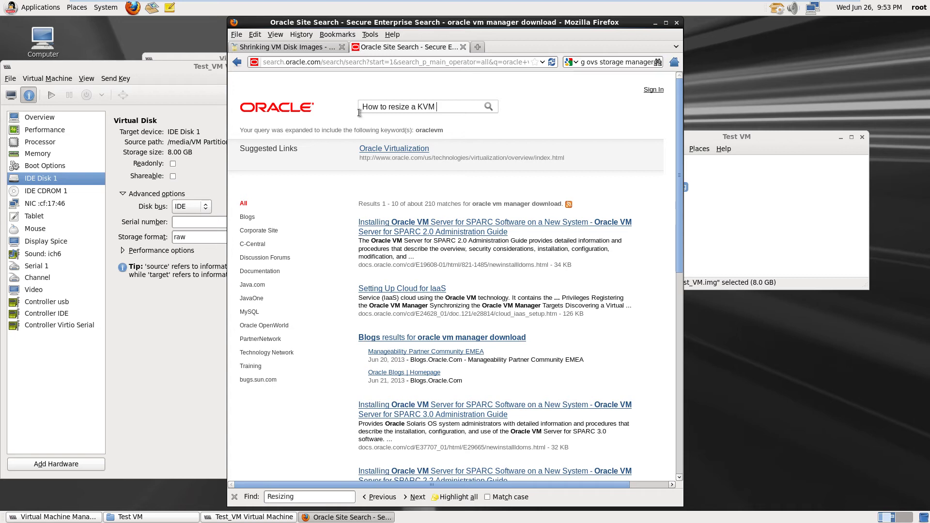
type(".img disk in Oracl")
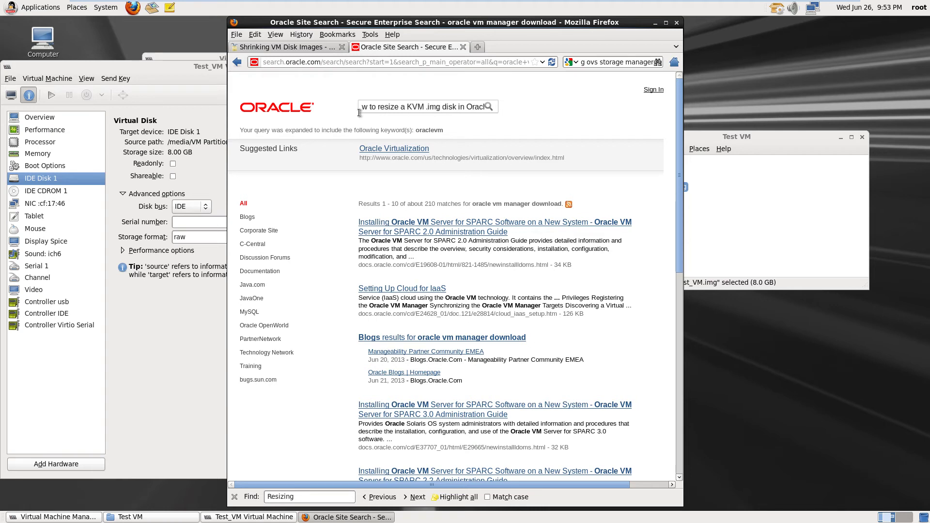
type("e")
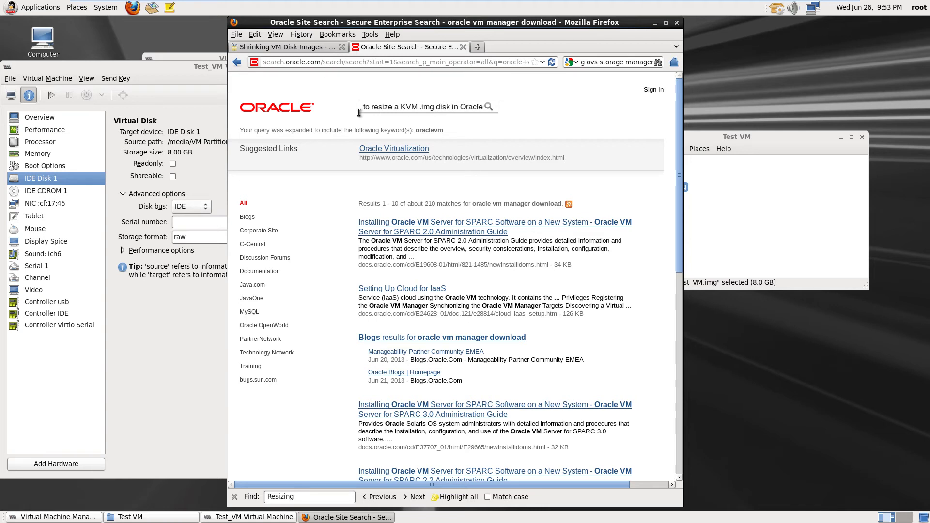
type(" Linux")
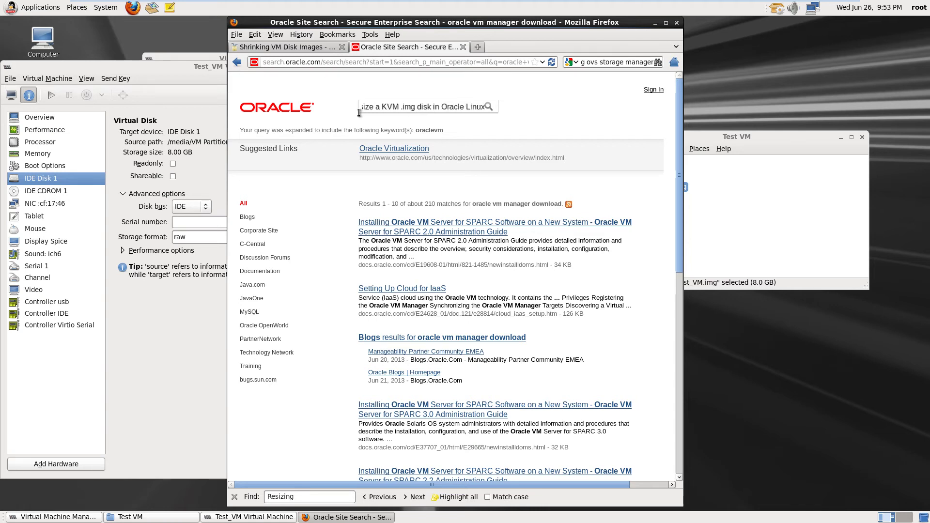
key("Return")
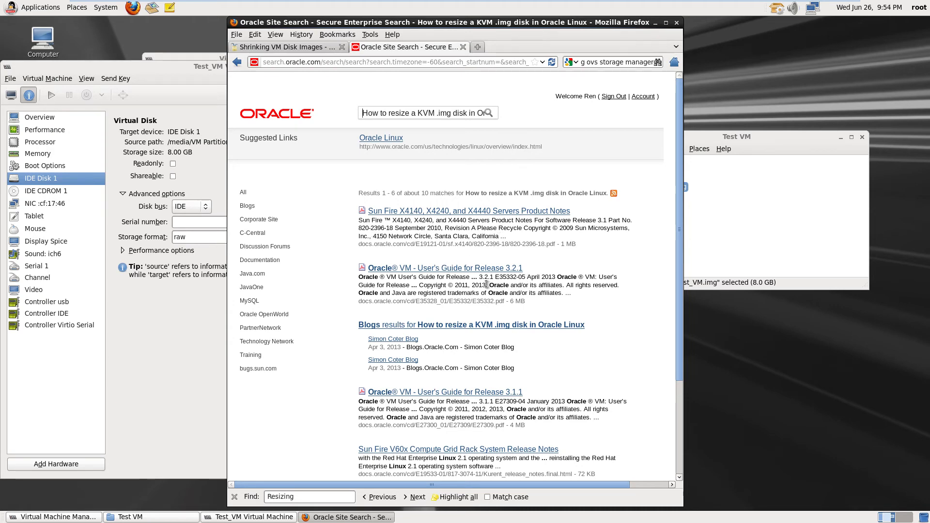
scroll(446, 295, "down", 3)
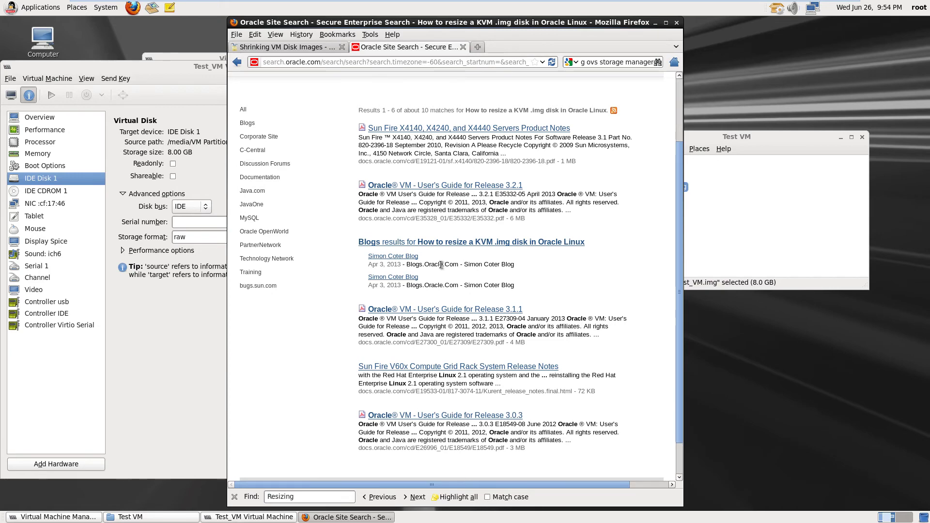
scroll(441, 266, "up", 3)
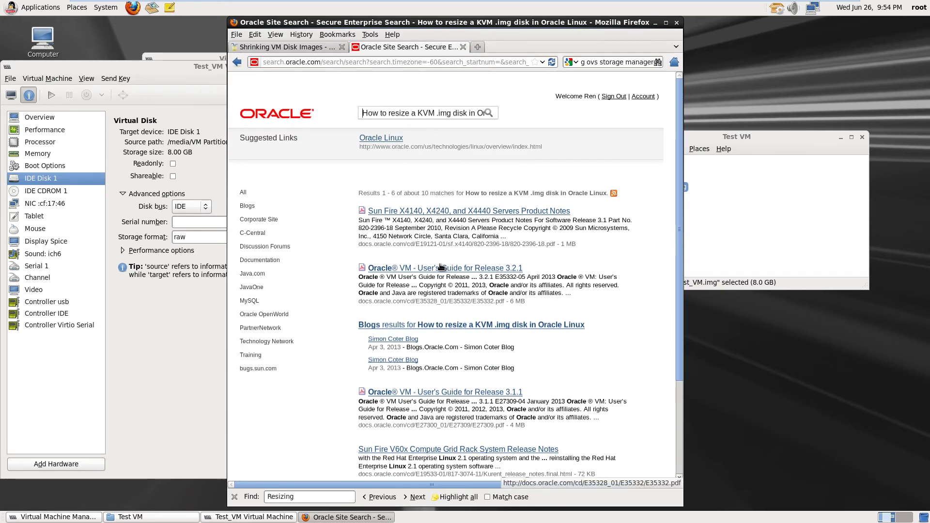
scroll(441, 266, "down", 4)
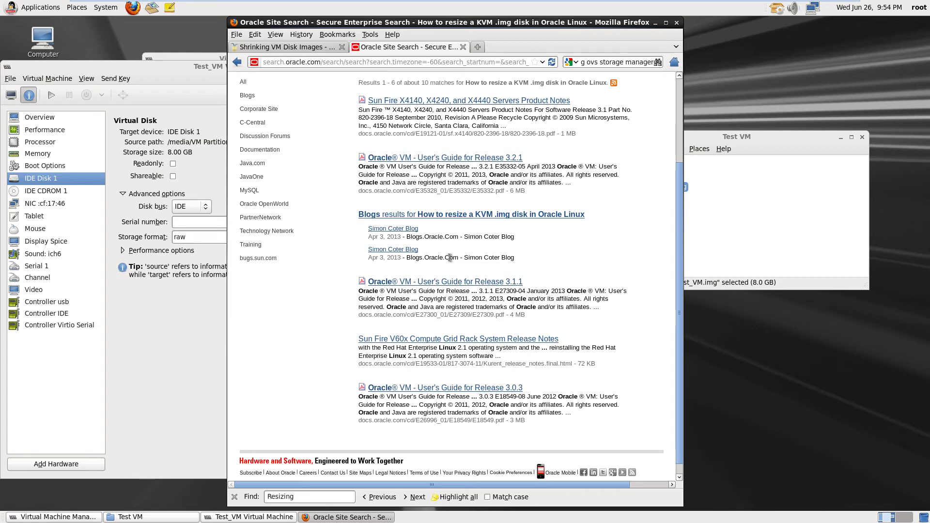
scroll(450, 258, "down", 1)
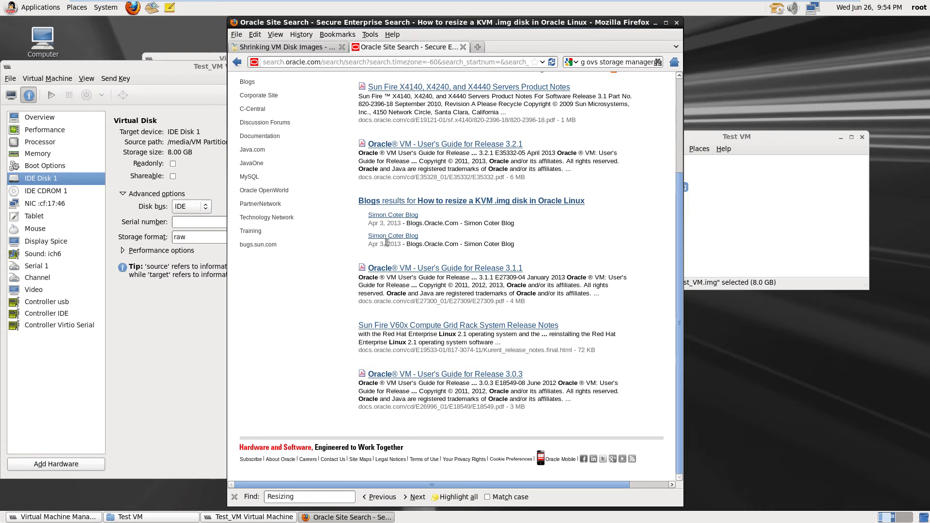
Read the first blog result on hot-extending Oracle VM ocfs2 repositories, then start a blank new tab
left_click(406, 217)
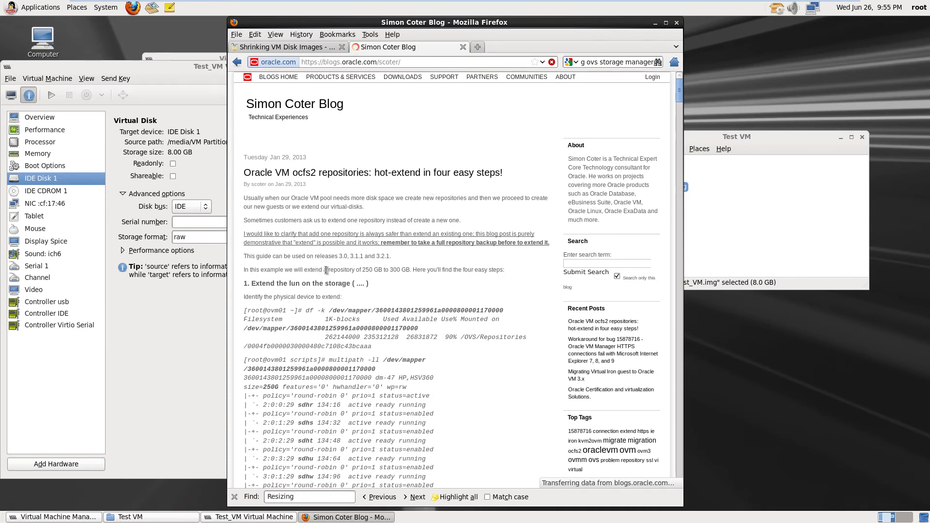
scroll(324, 270, "down", 3)
scroll(324, 270, "down", 6)
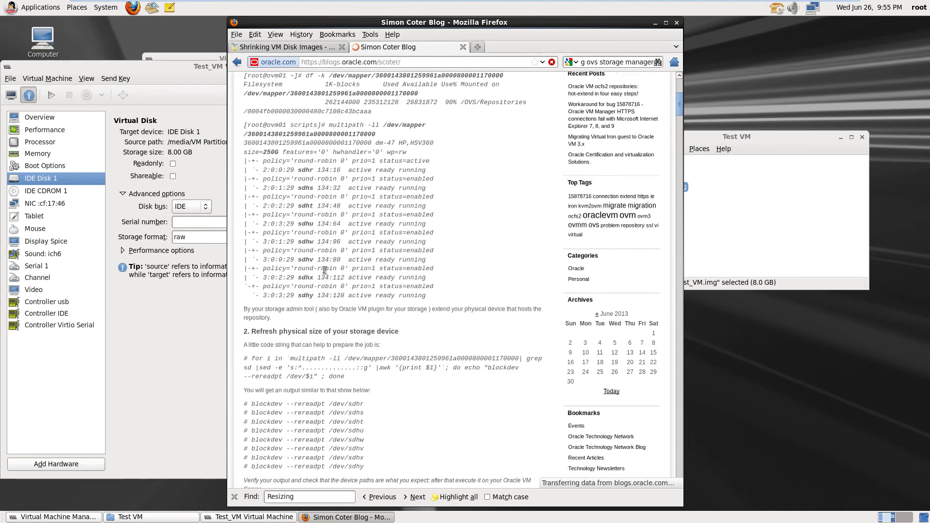
scroll(324, 270, "down", 1)
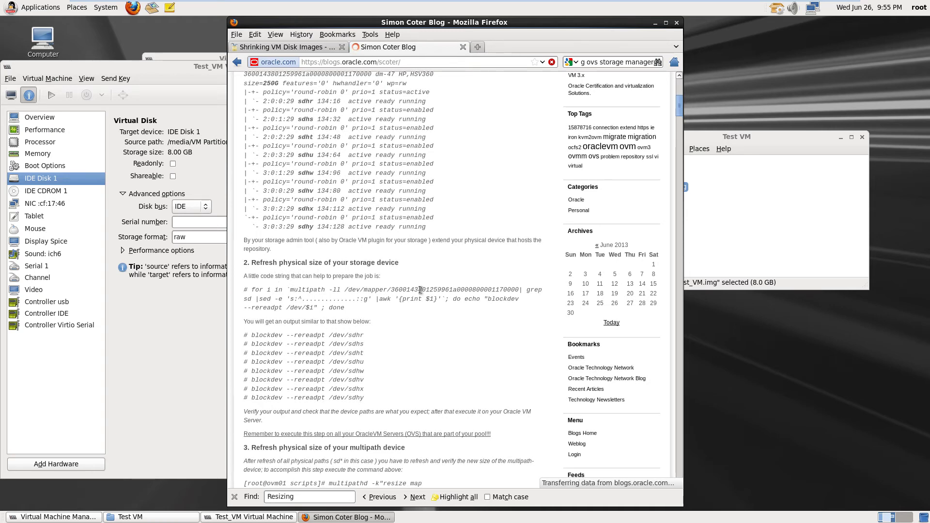
scroll(356, 286, "down", 3)
scroll(374, 280, "down", 8)
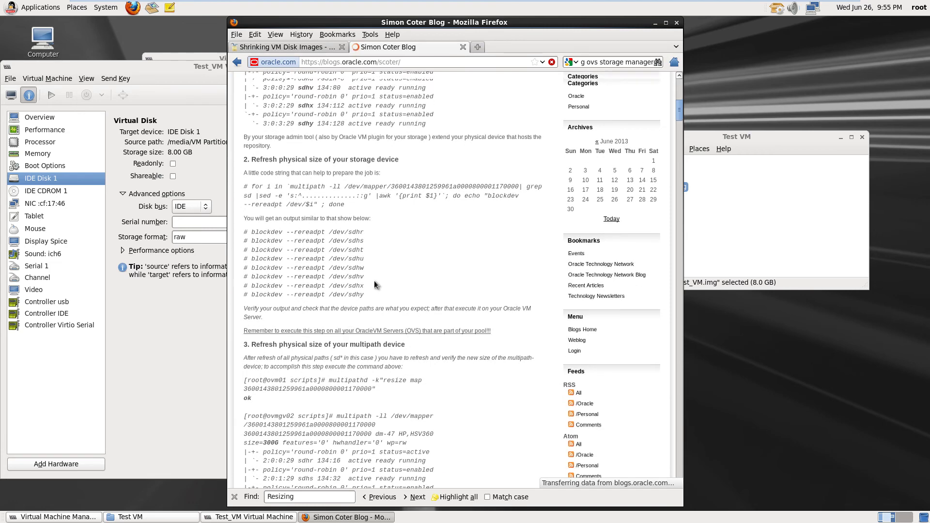
scroll(383, 272, "down", 4)
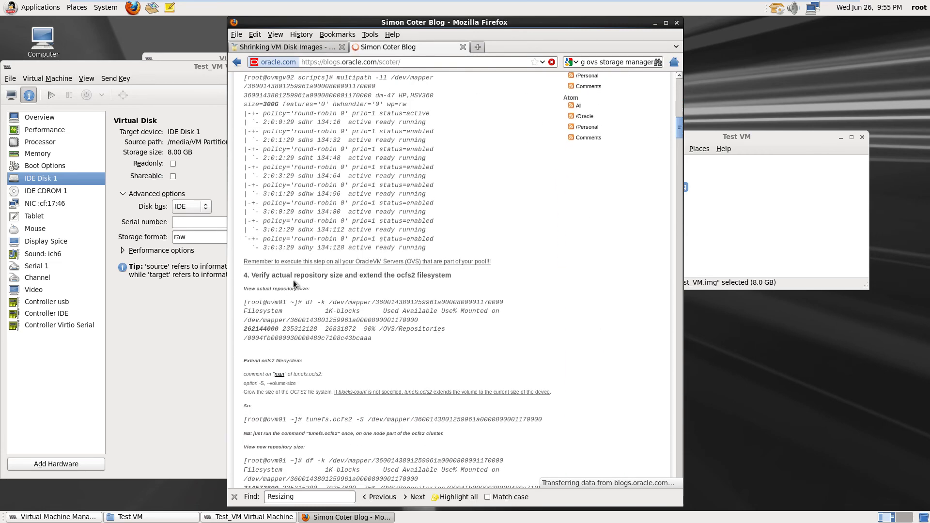
scroll(346, 275, "down", 10)
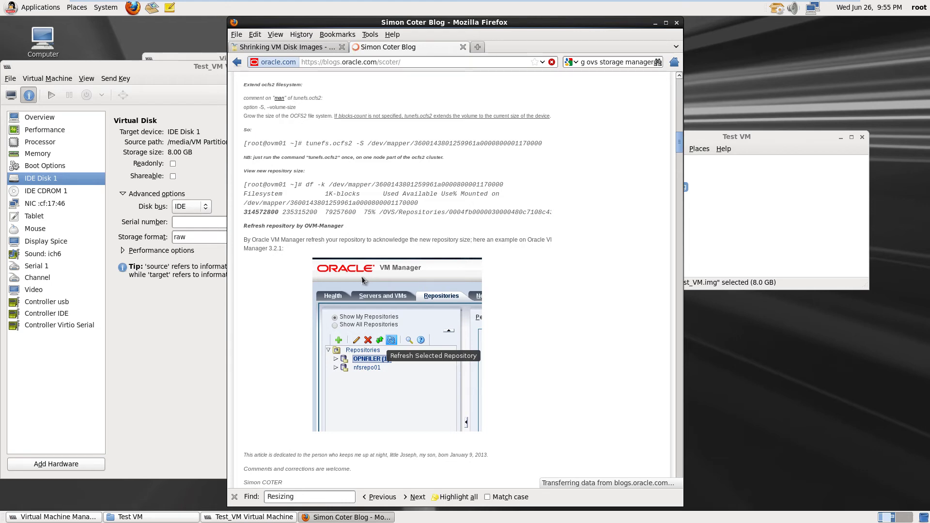
scroll(362, 280, "down", 2)
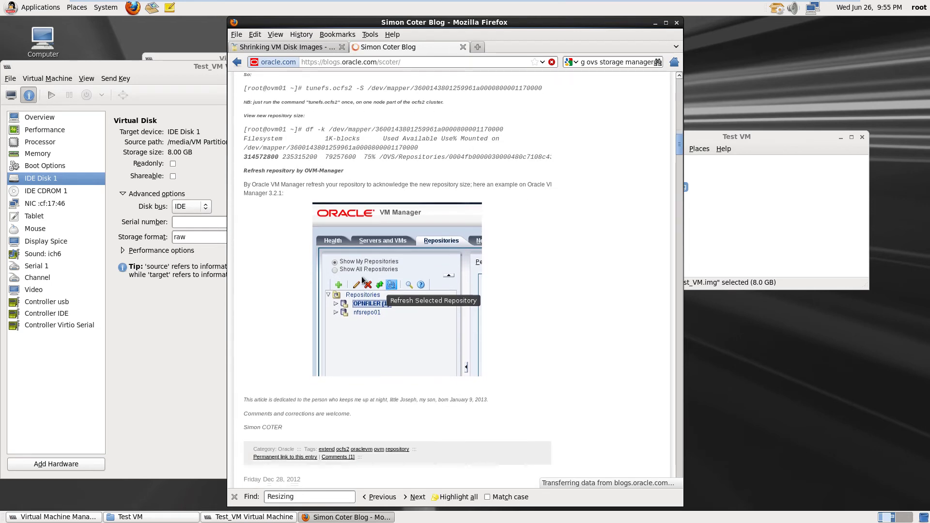
scroll(361, 280, "up", 2)
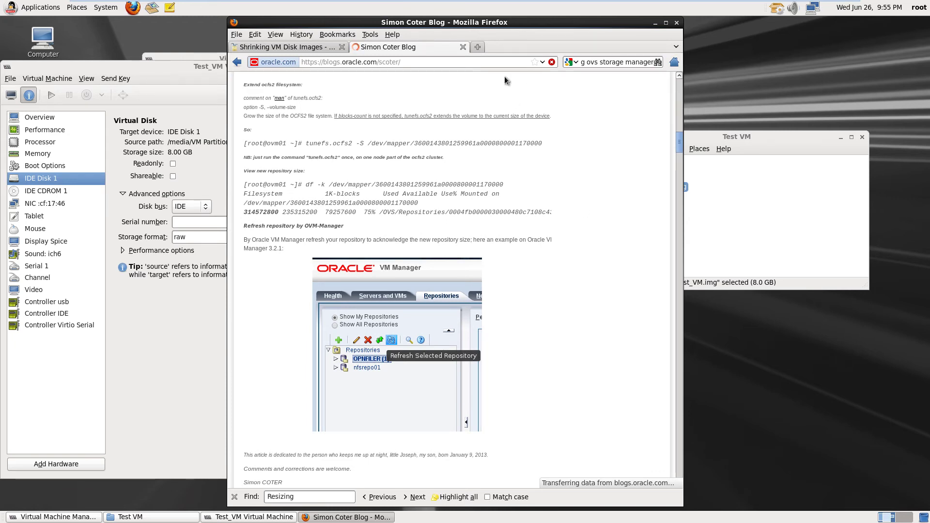
left_click(477, 46)
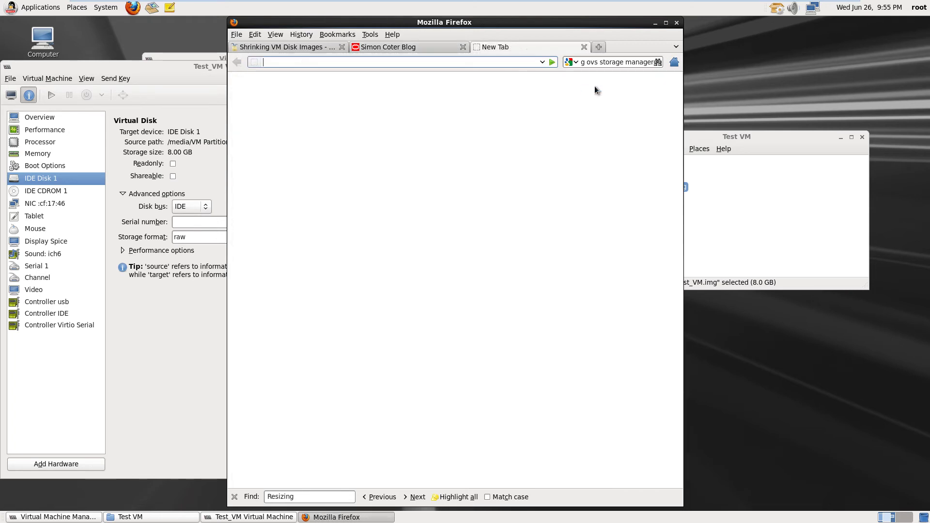
Replace the web search text with 'Oracle VM Manager' and choose the 'oracle vm manager installation' suggestion
left_click(604, 63)
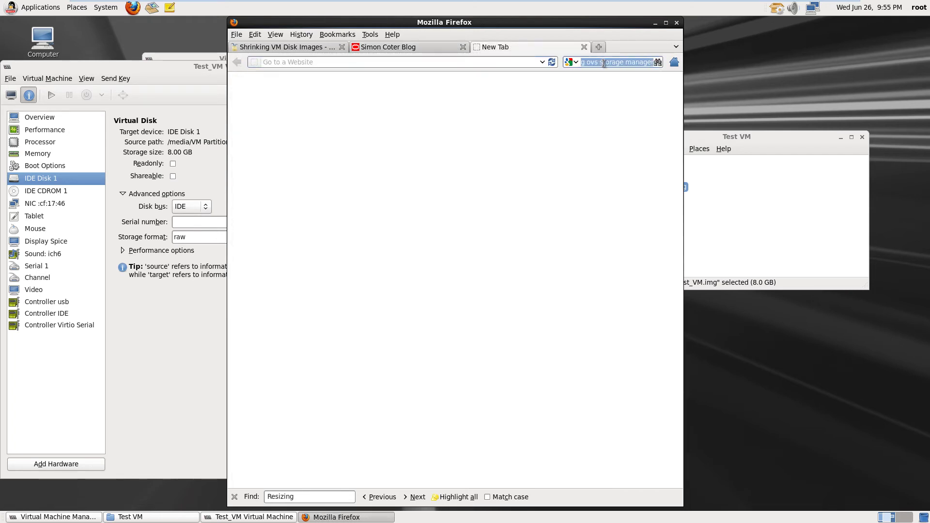
triple_click(603, 63)
key("BackSpace")
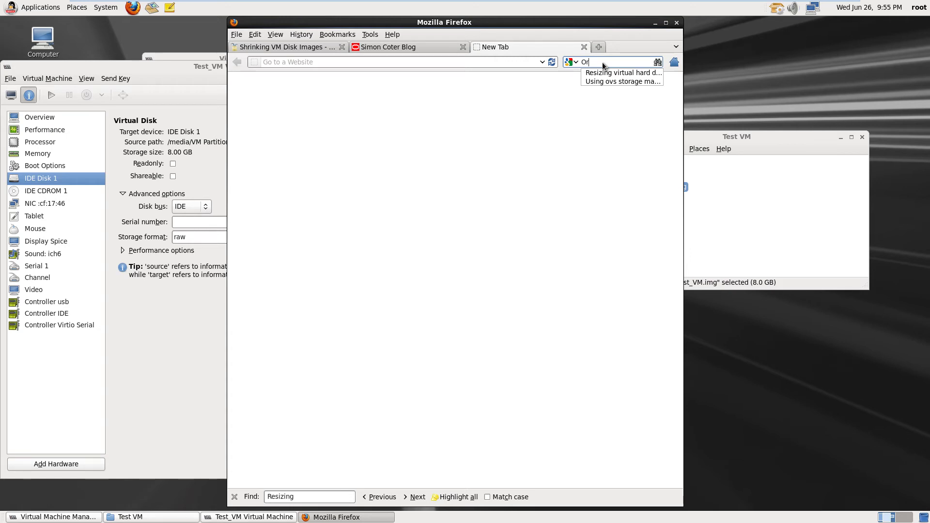
type("Oracle VM ")
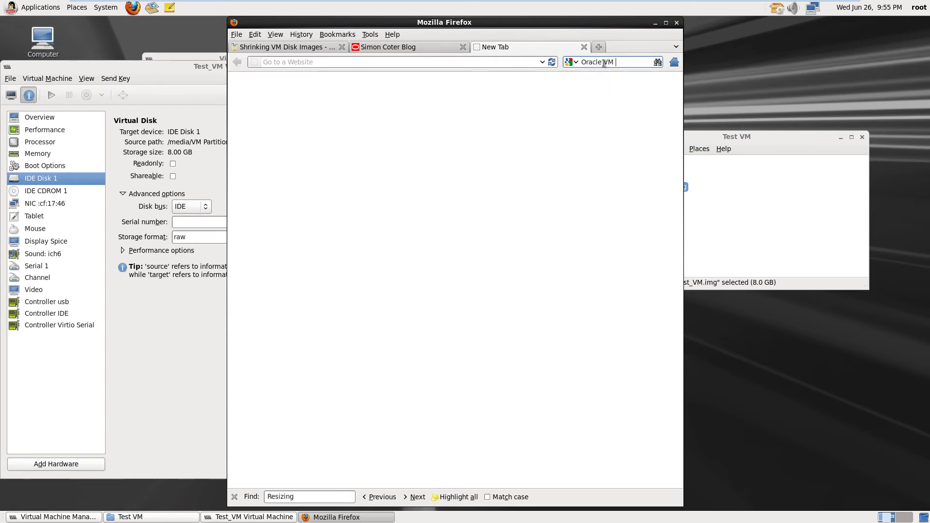
type("Manager")
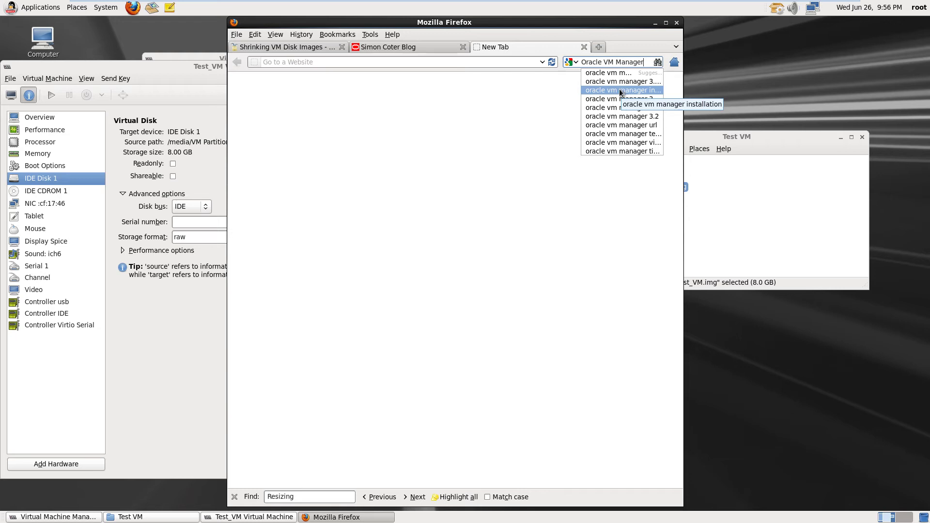
left_click(620, 91)
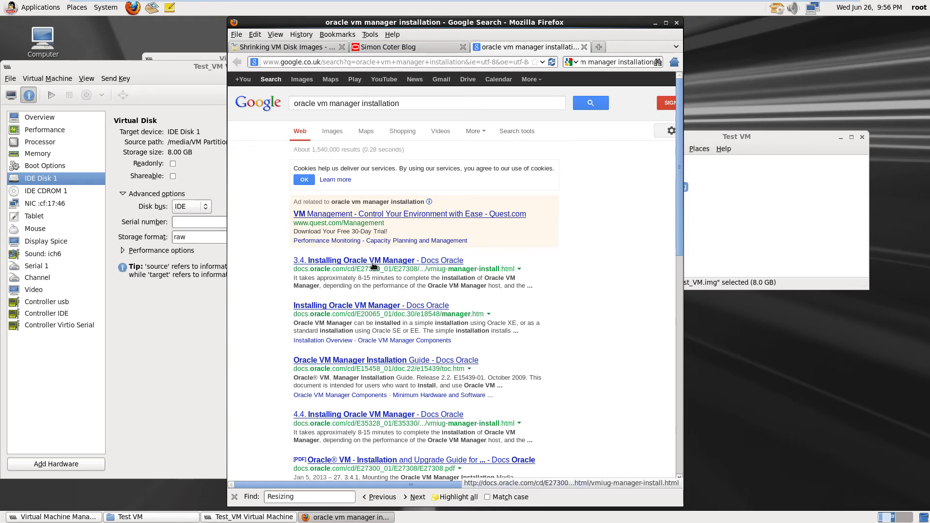
Open the '3.4. Installing Oracle VM Manager - Docs Oracle' result
left_click(320, 262)
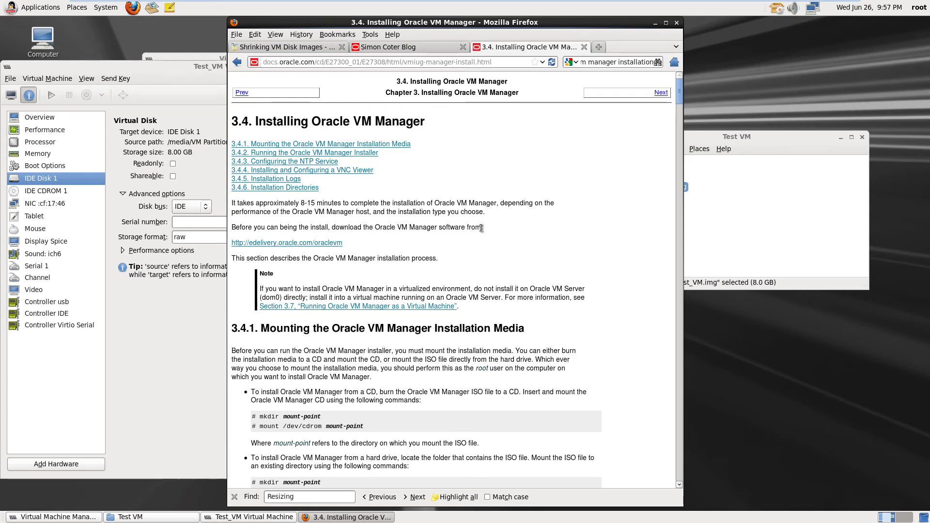
Go to edelivery, sign in, accept the licence terms and export restrictions, and continue
left_click(274, 243)
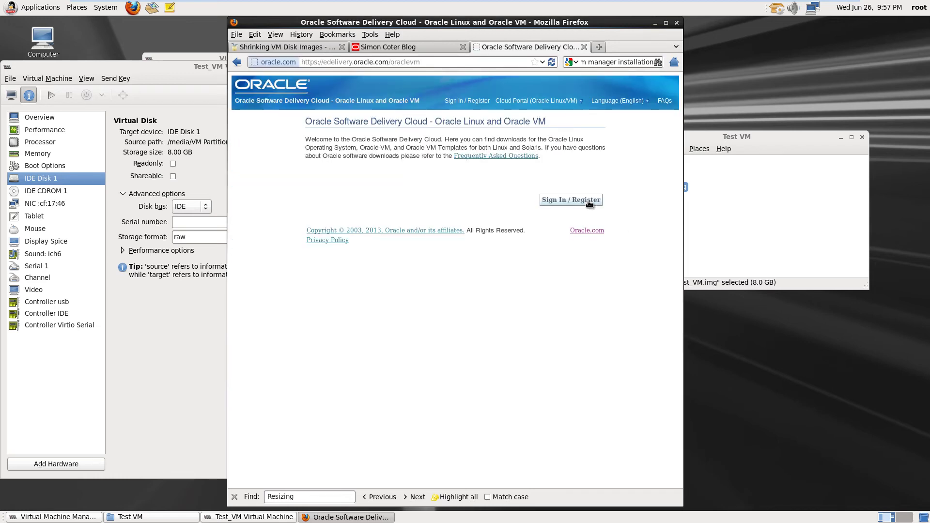
left_click(573, 201)
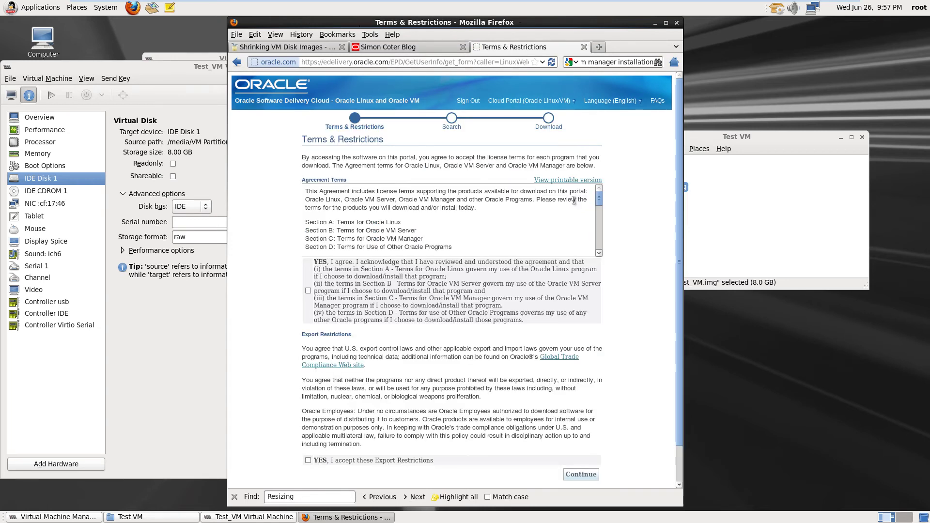
left_click(309, 292)
left_click(308, 461)
left_click(583, 477)
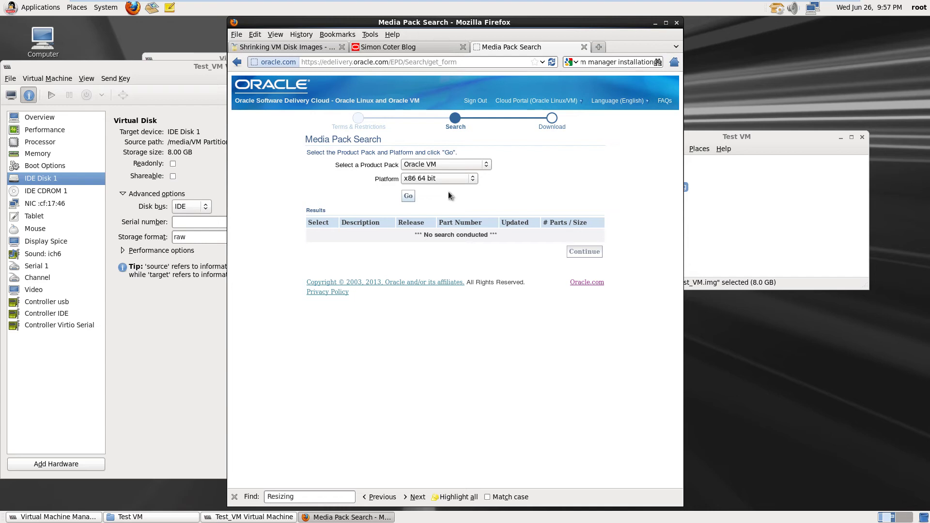
Set the platform to x86 64 bit and run the Oracle VM media pack search
mouse_move(569, 102)
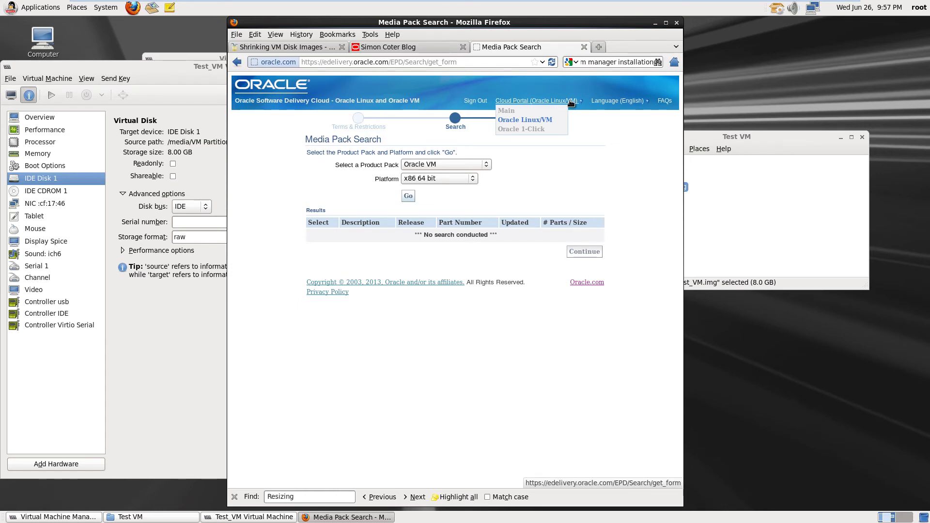
left_click(468, 183)
left_click(467, 183)
left_click(407, 197)
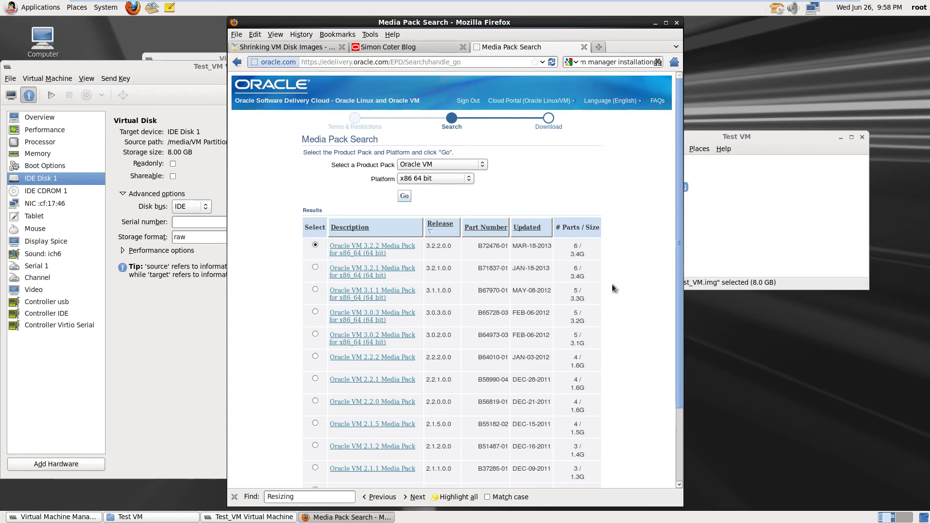
Briefly bring the Test VM folder window forward, then return the browser to the front
left_click(684, 243)
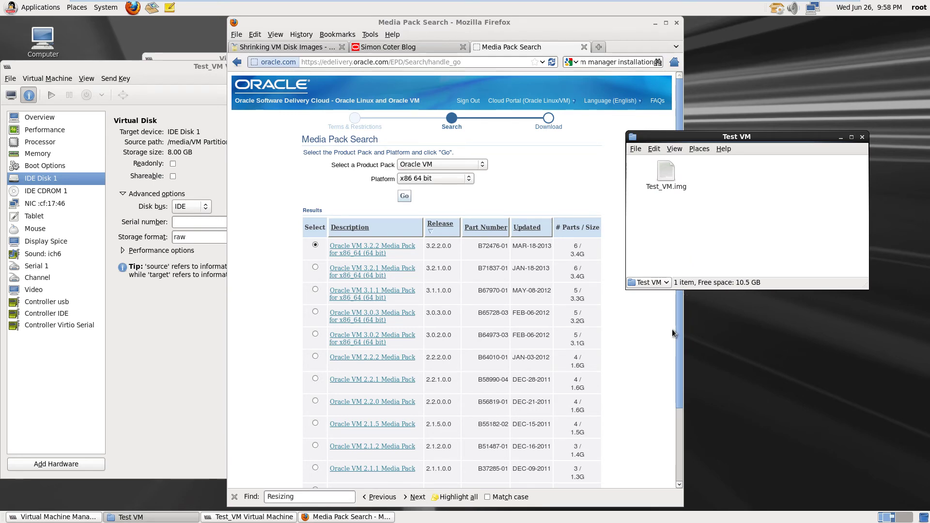
left_click(679, 317)
left_click_drag(680, 318, 691, 291)
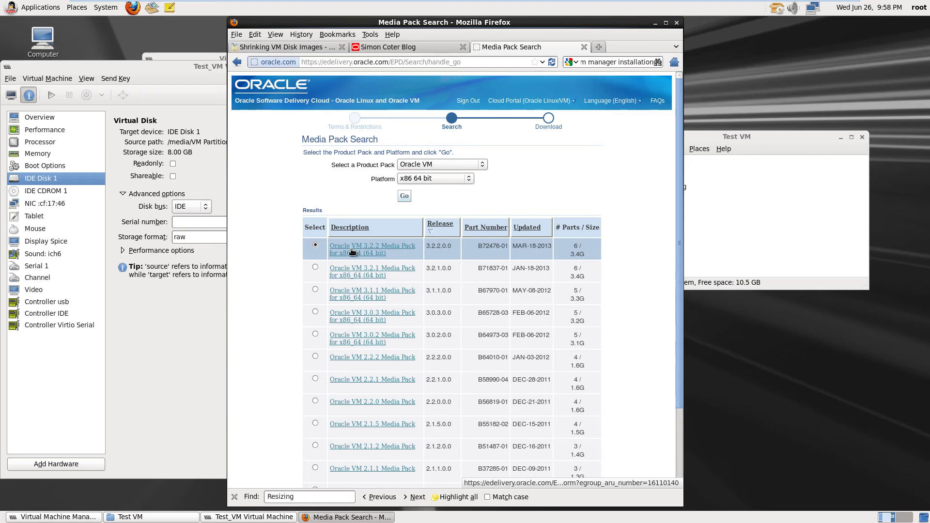
From the Oracle VM 3.2.2 media pack, save the V37305-01.iso Oracle VM Manager upgrade image
left_click(352, 251)
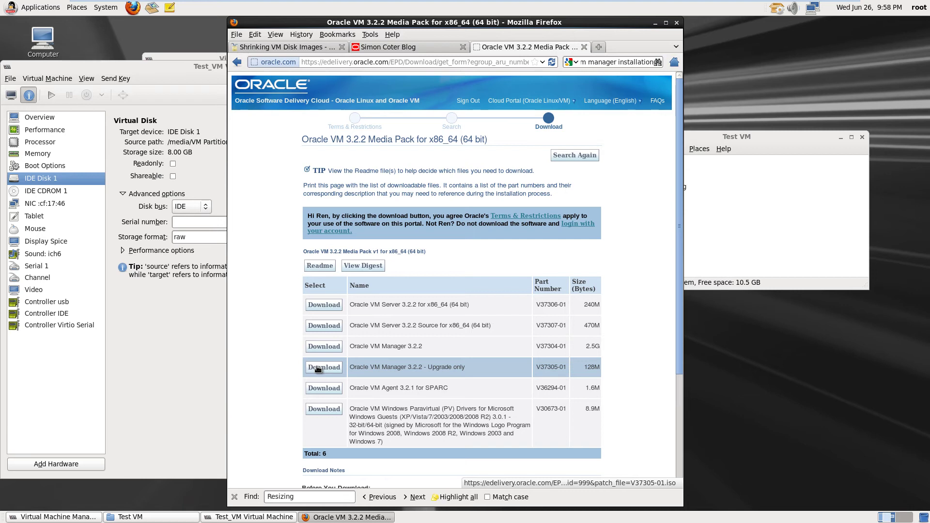
left_click(318, 369)
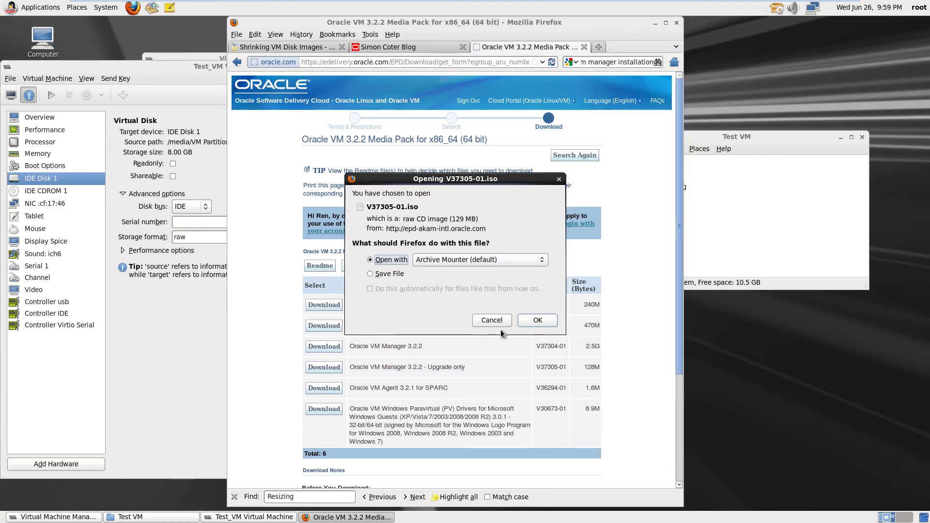
left_click(371, 274)
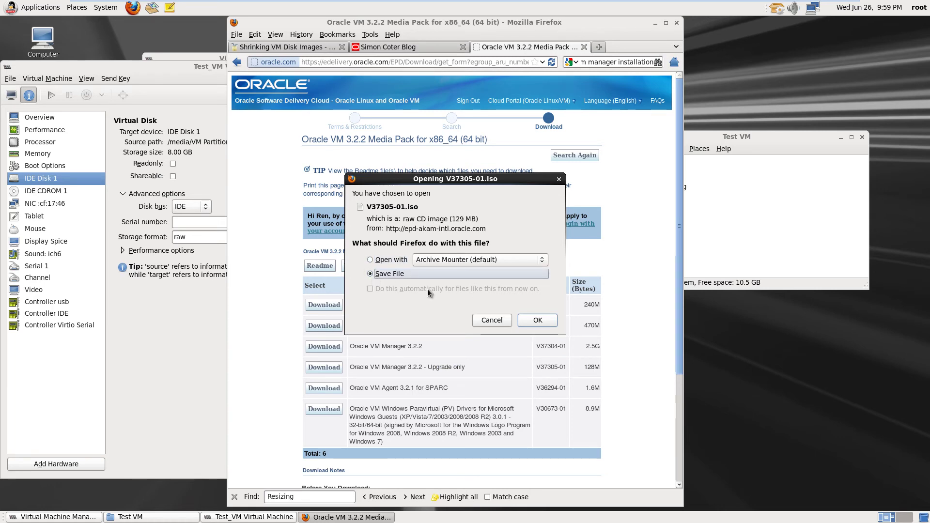
left_click(537, 320)
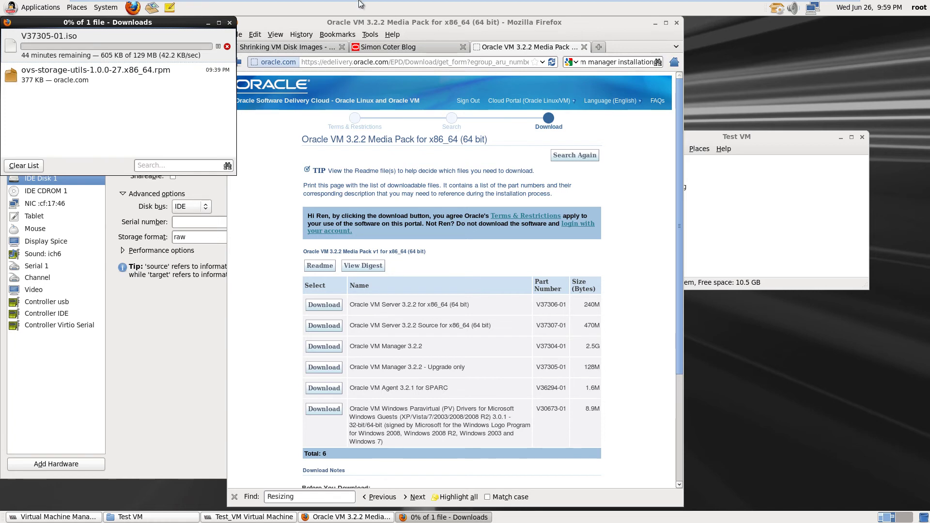
Leave full-screen view so the Linux guest shows in a window on the host desktop
mouse_move(362, 4)
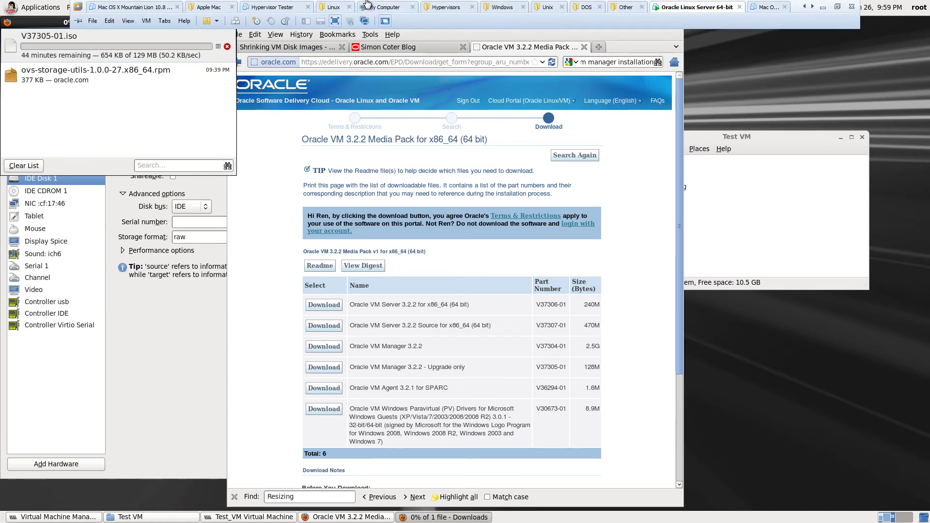
left_click(335, 21)
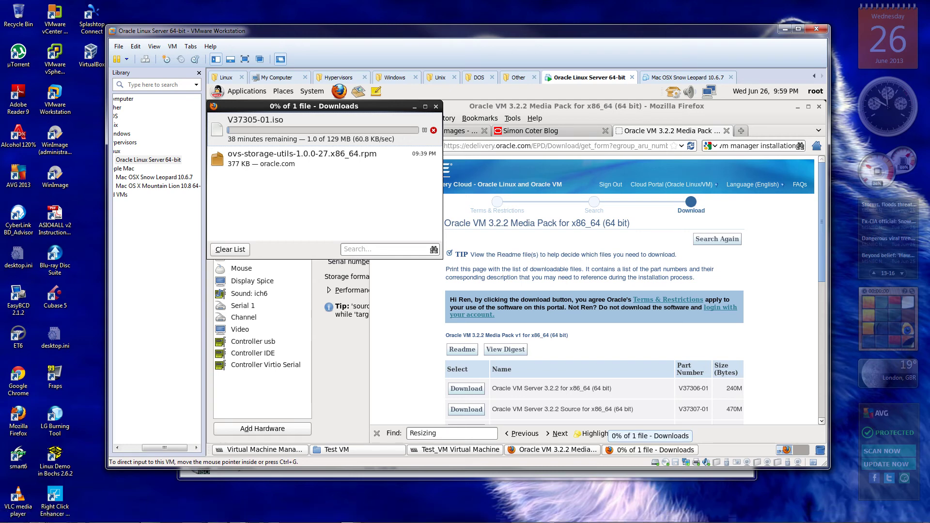
left_click(351, 516)
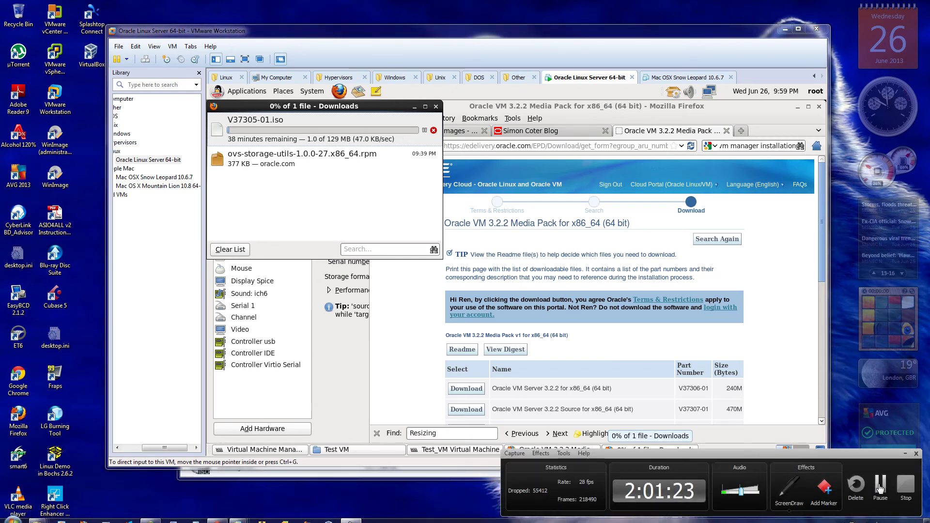
left_click(880, 484)
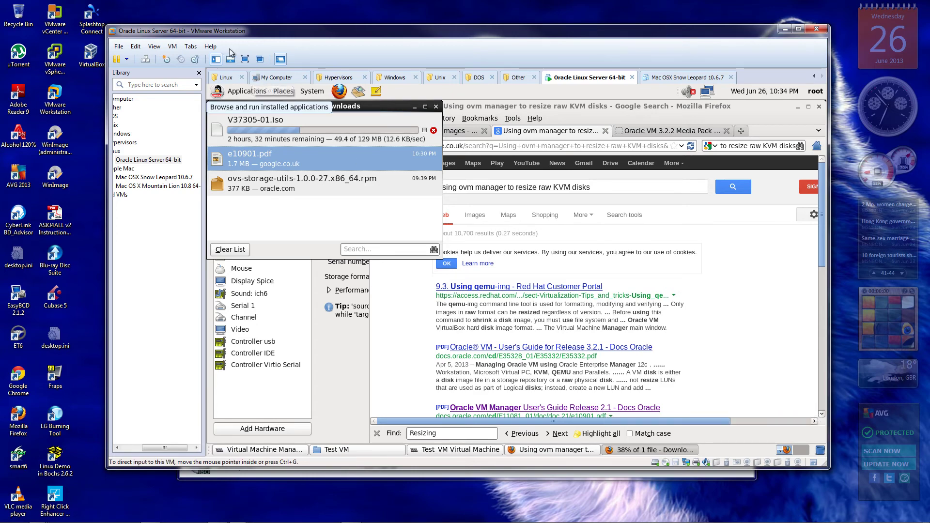
Return the guest to full screen and raise Test_VM's 8.00 GB raw IDE Disk 1 details
left_click(245, 58)
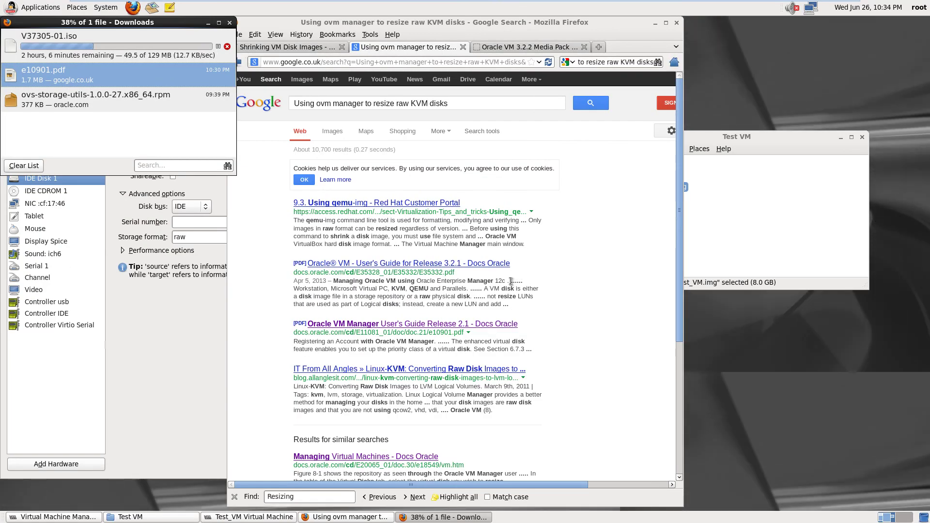
left_click(147, 362)
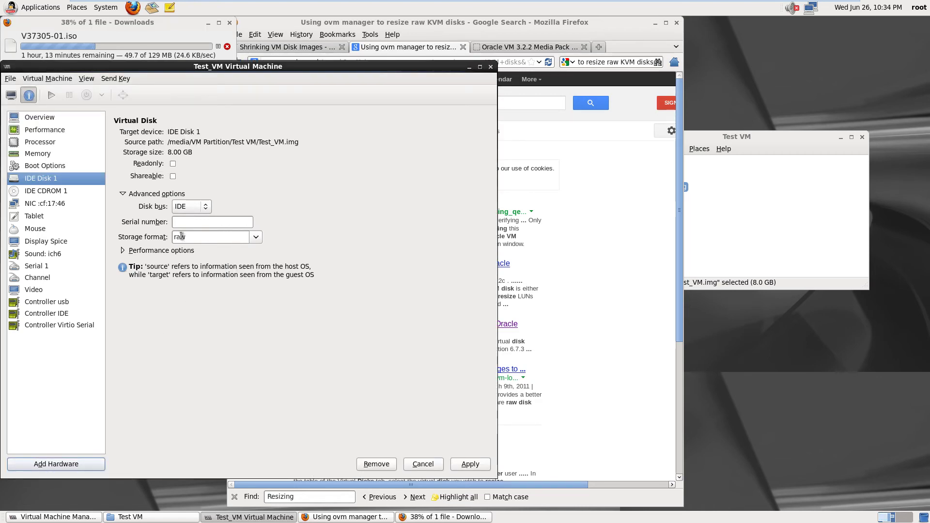
Discard Test_VM's disk changes, close its details window, and leave full-screen view on the VM list
left_click(426, 463)
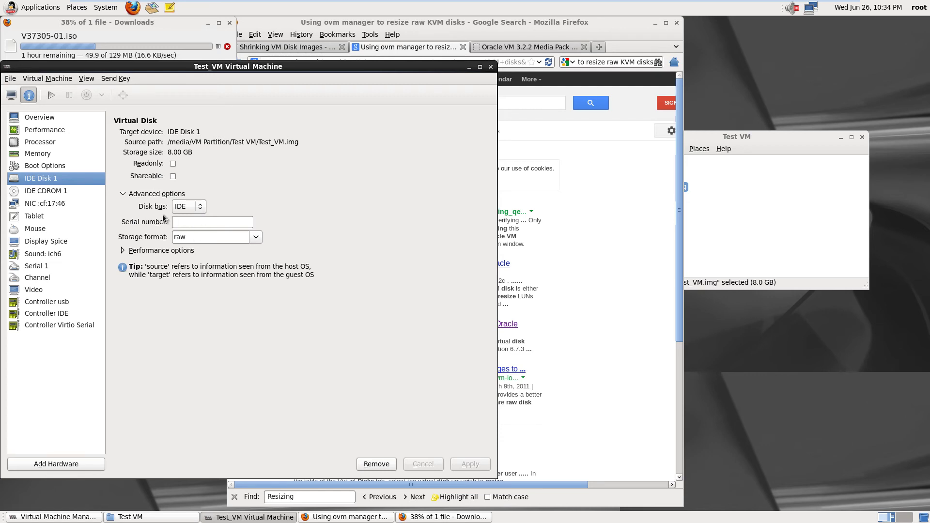
left_click(491, 67)
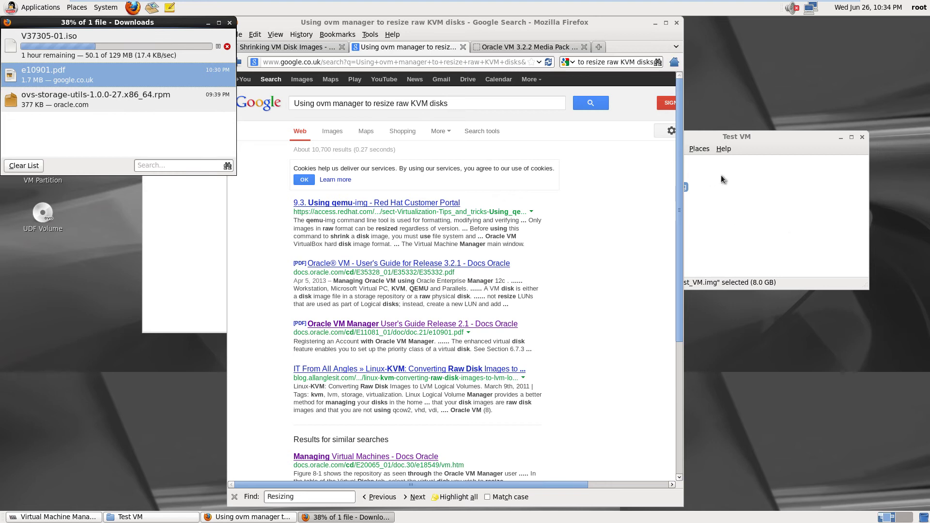
left_click(165, 234)
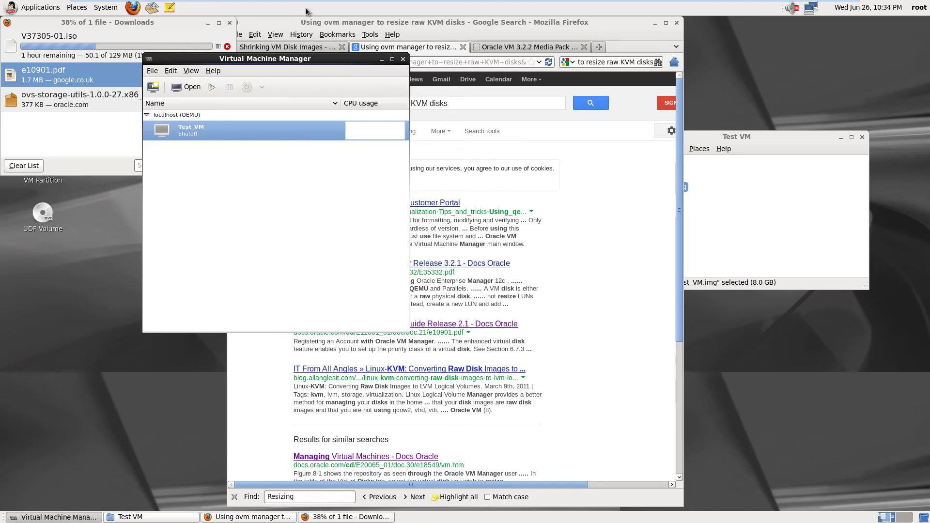
mouse_move(358, 1)
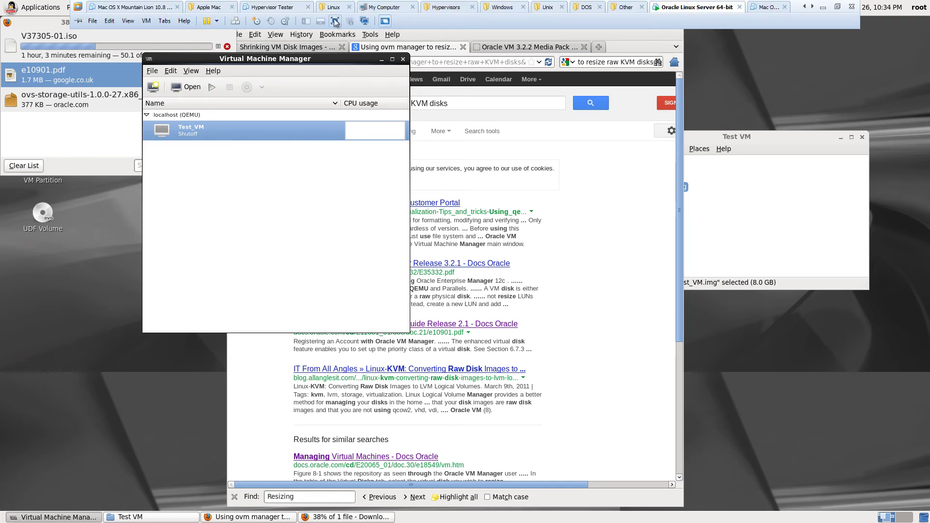
left_click(335, 21)
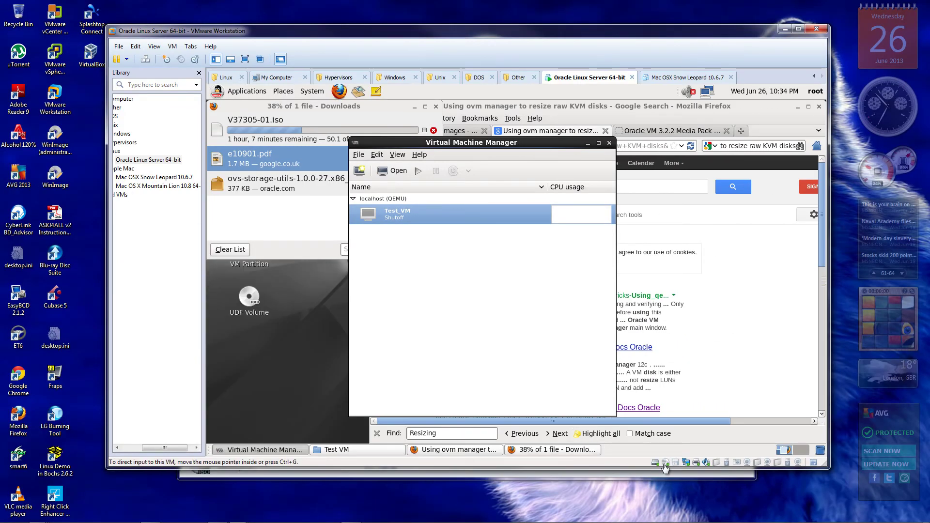
left_click(666, 464)
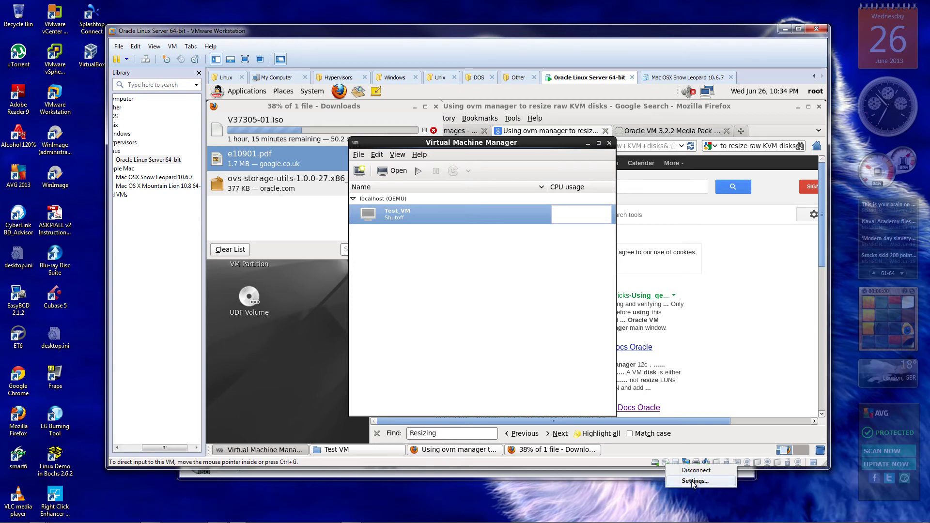
left_click(693, 480)
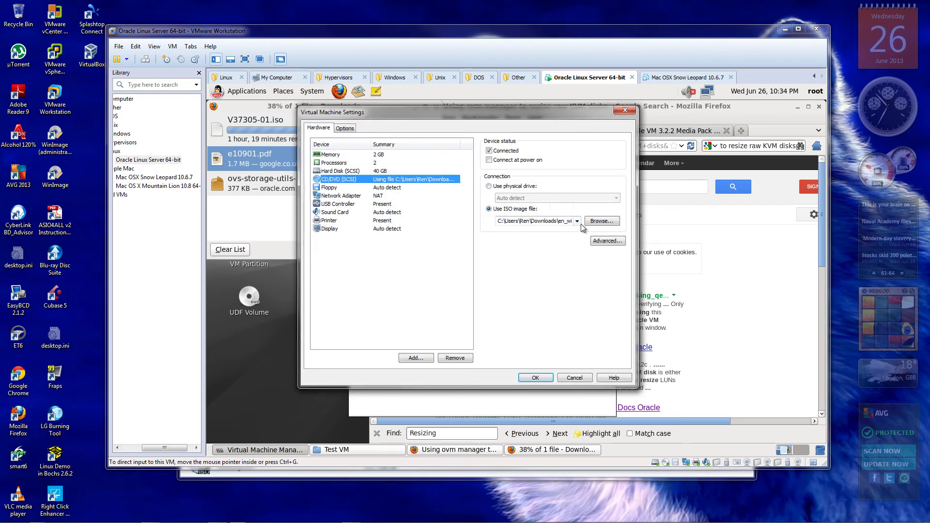
left_click(577, 221)
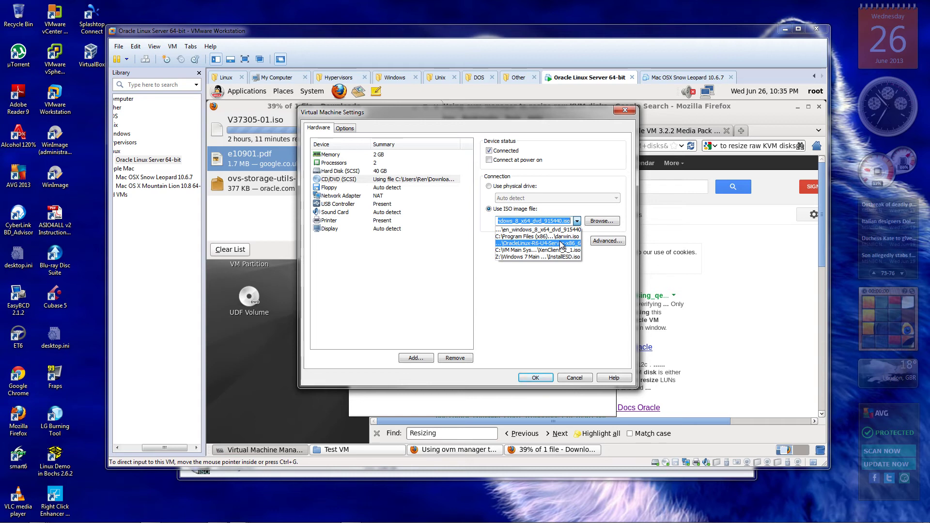
left_click(561, 244)
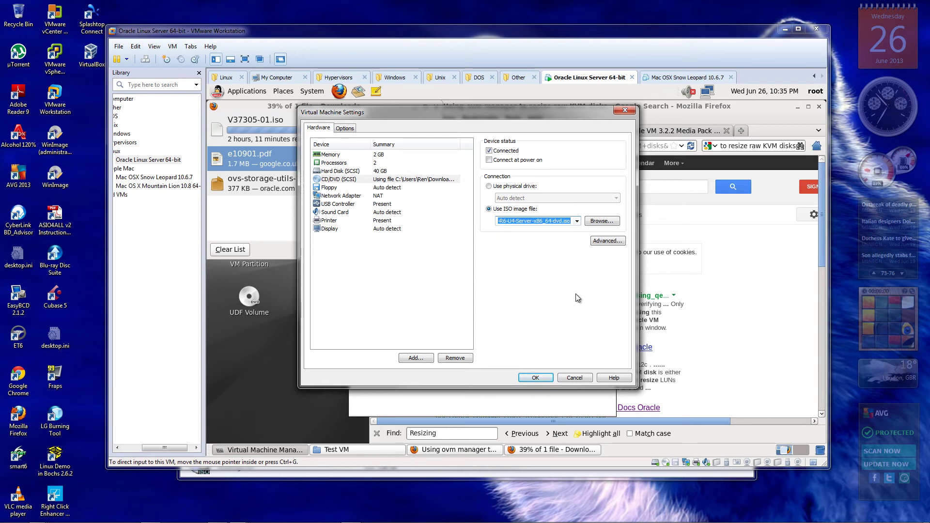
left_click(536, 378)
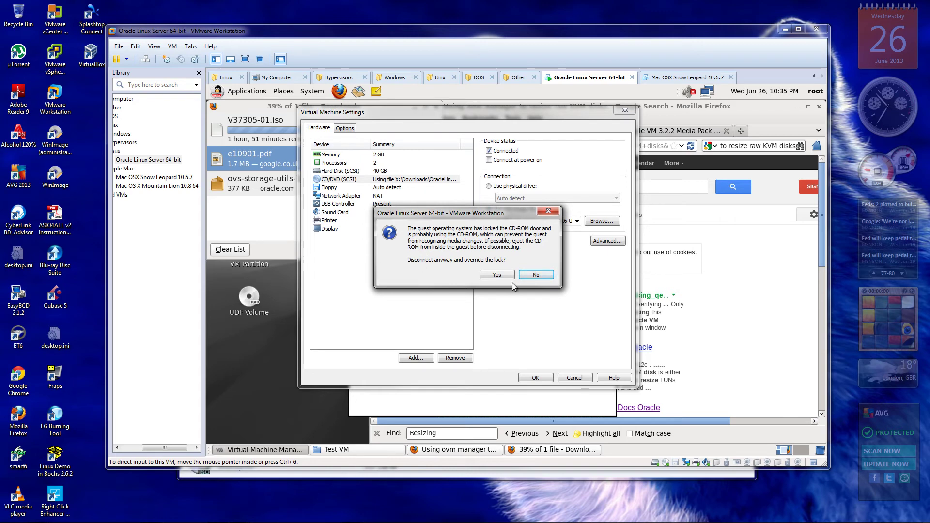
left_click(540, 274)
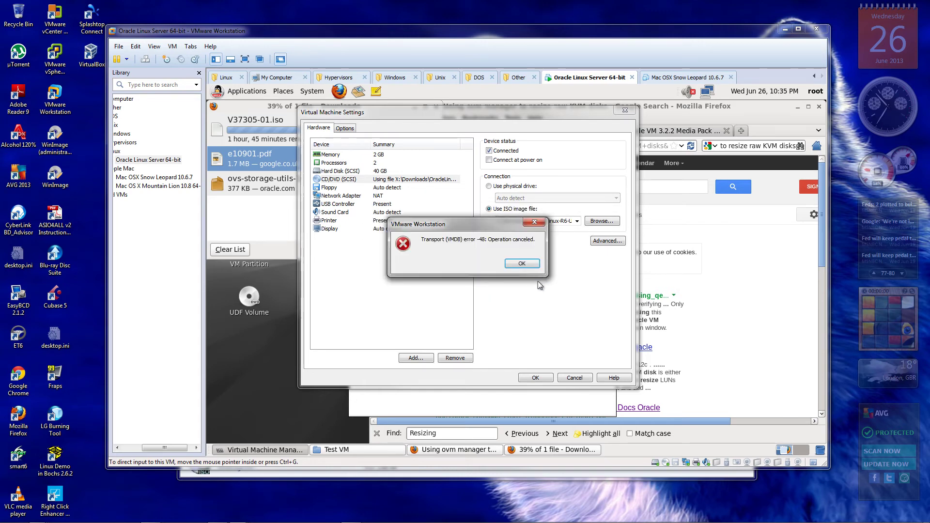
left_click(522, 264)
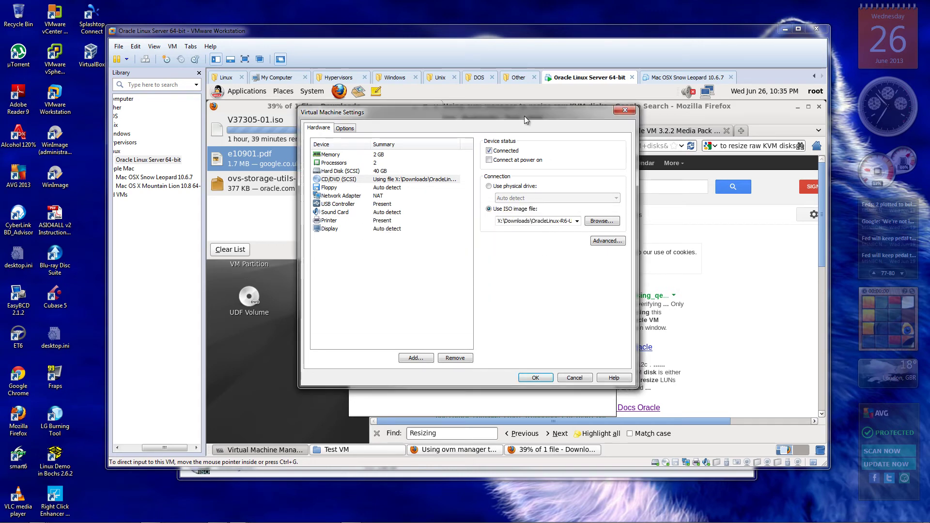
left_click_drag(503, 109, 740, 78)
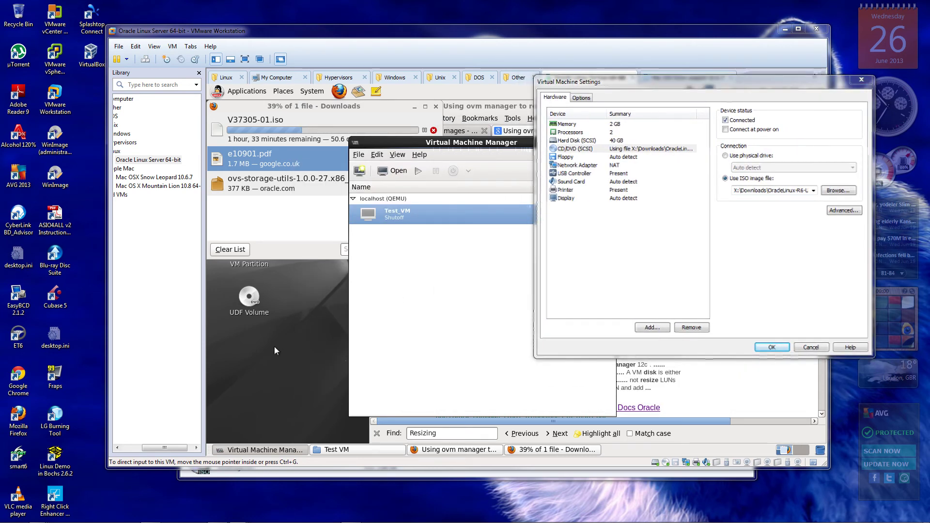
left_click(811, 349)
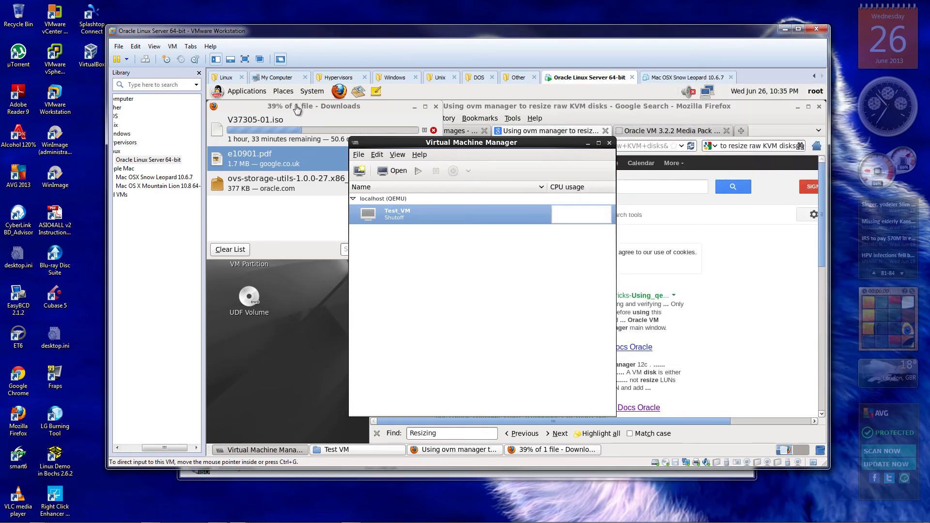
Eject the UDF Volume disc inside the guest
left_click_drag(293, 106, 423, 107)
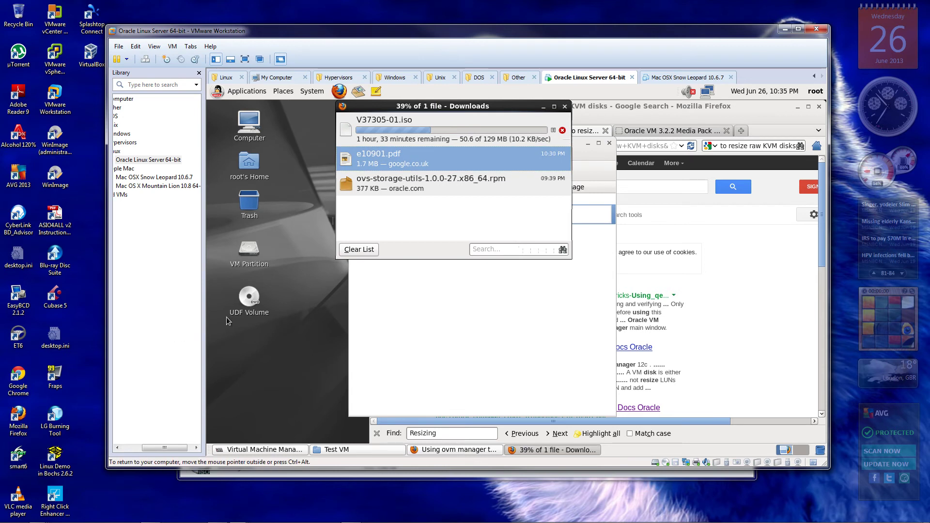
right_click(251, 299)
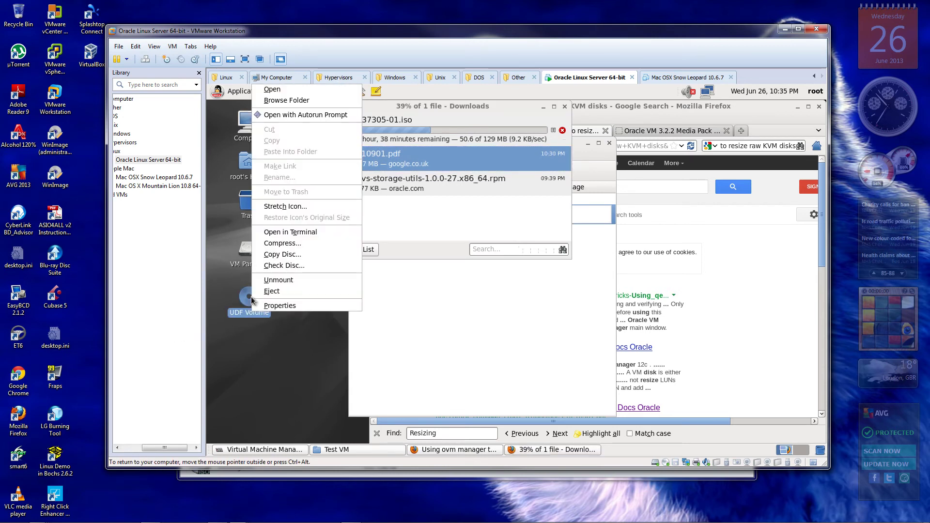
left_click(291, 295)
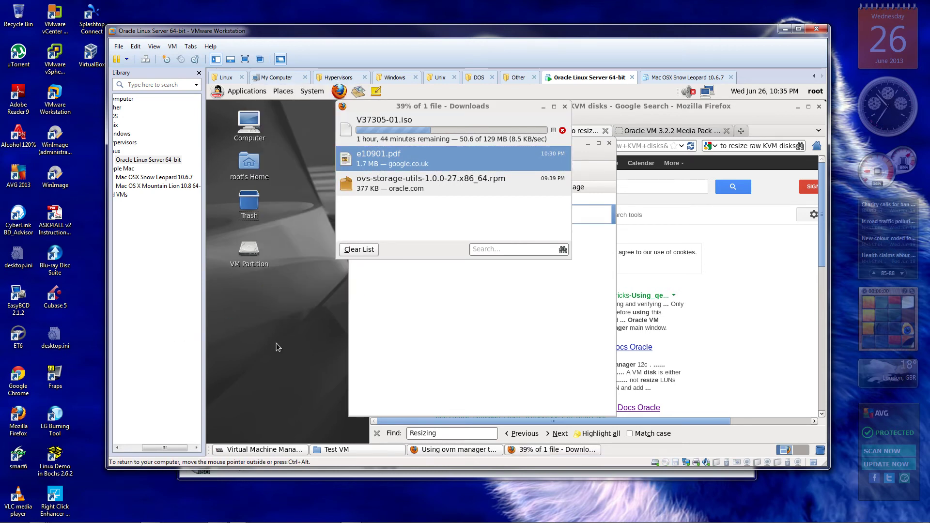
Point the virtual CD/DVD drive at the OracleLinux-R6-U4-Server-x86_64-dvd.iso image
left_click(666, 463)
left_click(688, 480)
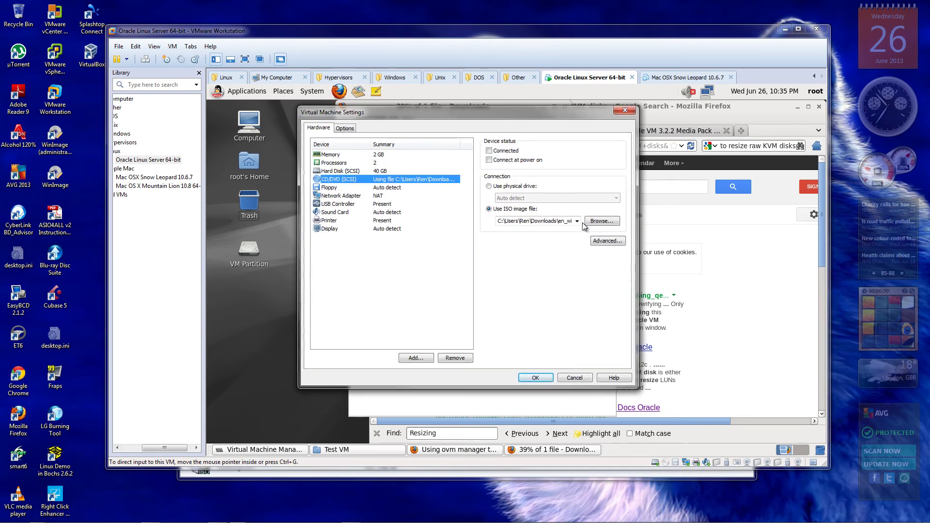
left_click(577, 221)
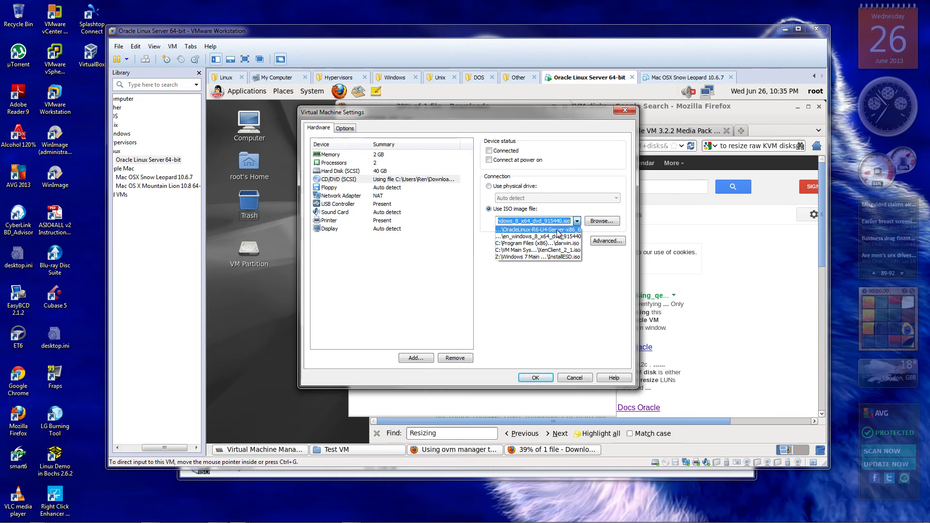
left_click(558, 233)
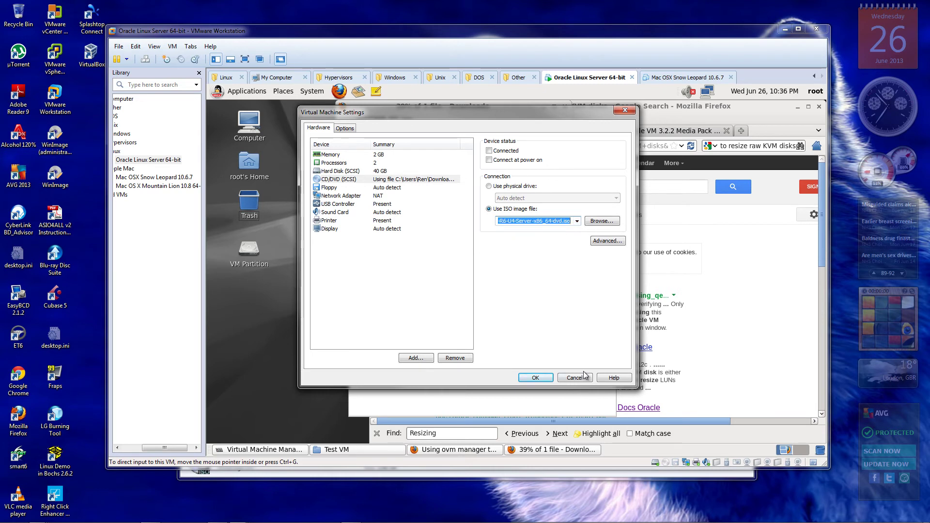
left_click(536, 378)
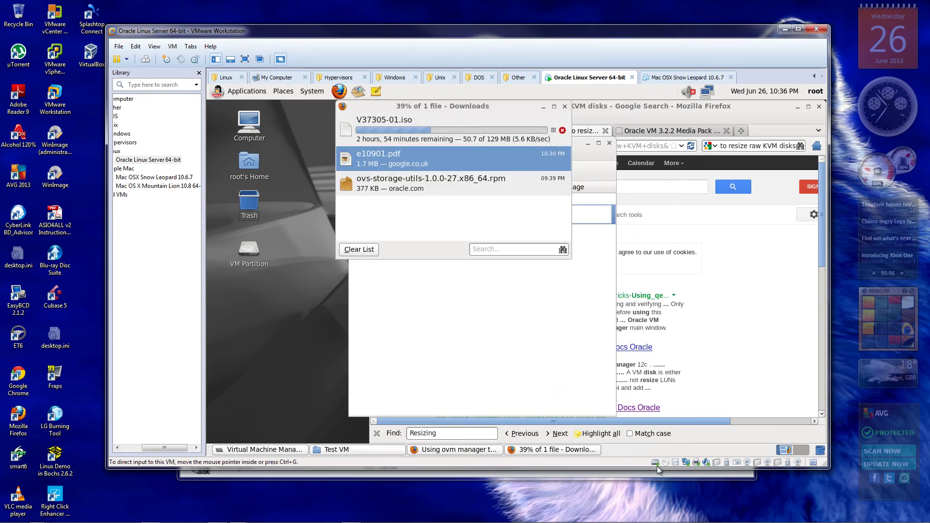
right_click(676, 463)
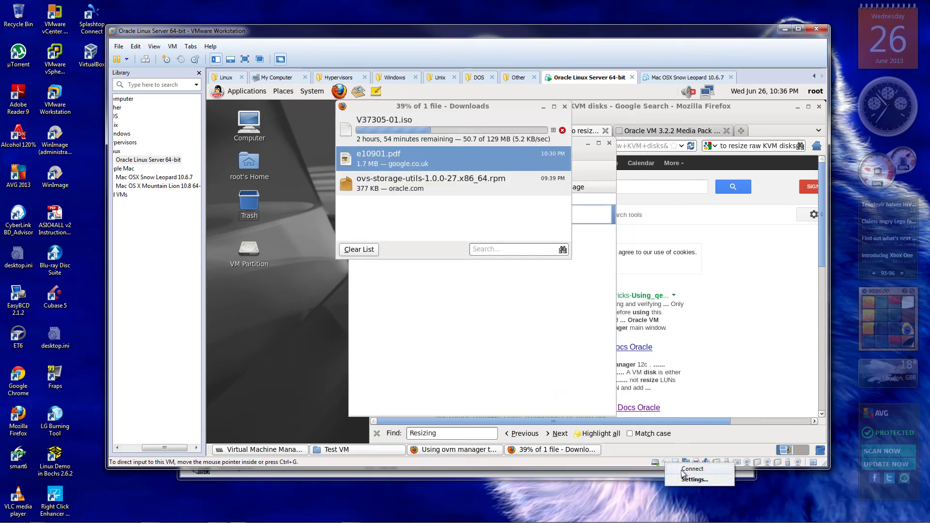
Connect the Oracle Linux DVD, go full-screen, close the disc browser, and show the VM list
left_click(688, 469)
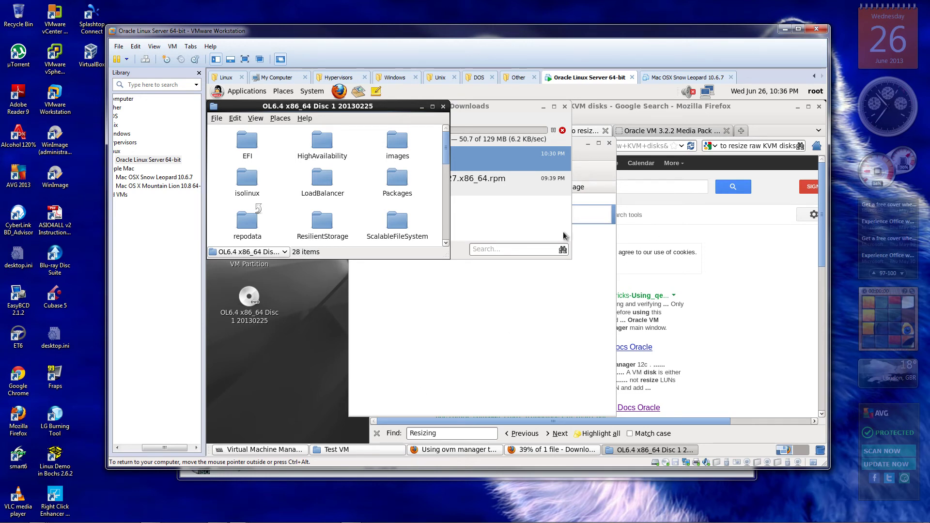
left_click(247, 59)
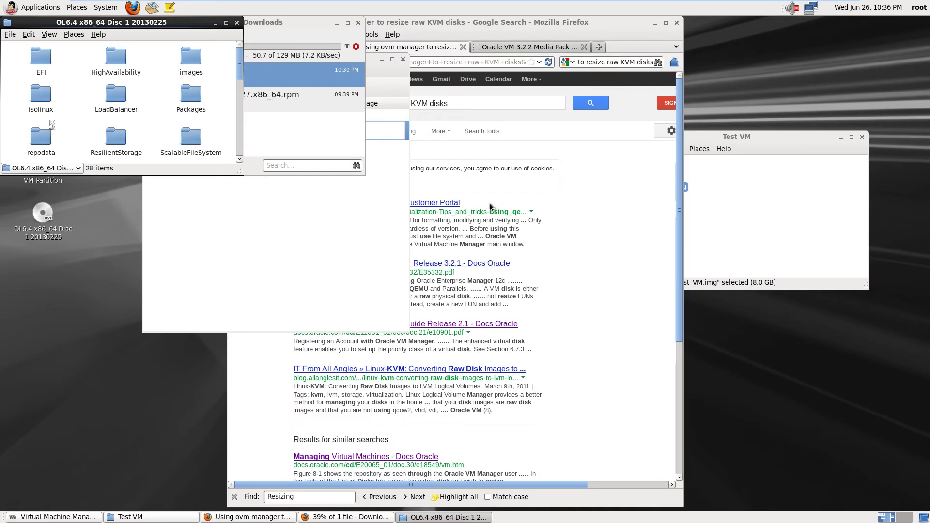
left_click(237, 23)
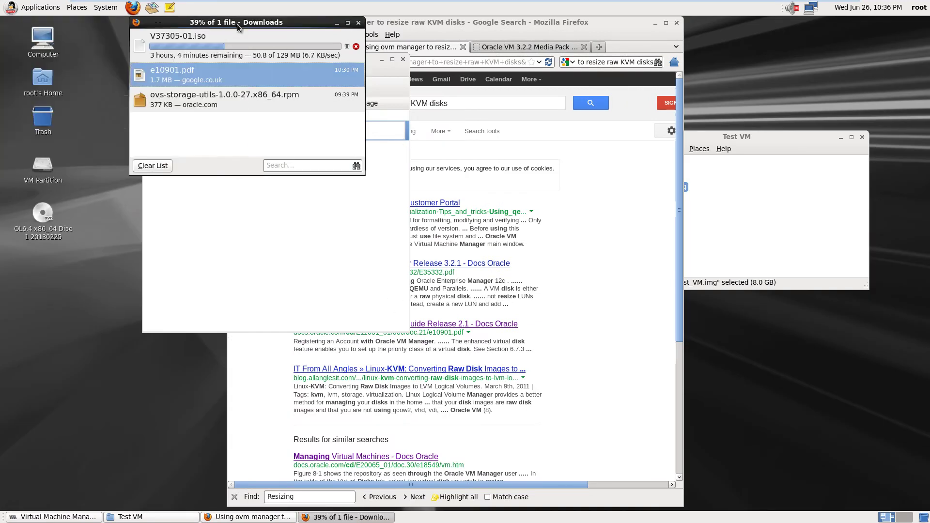
left_click(318, 225)
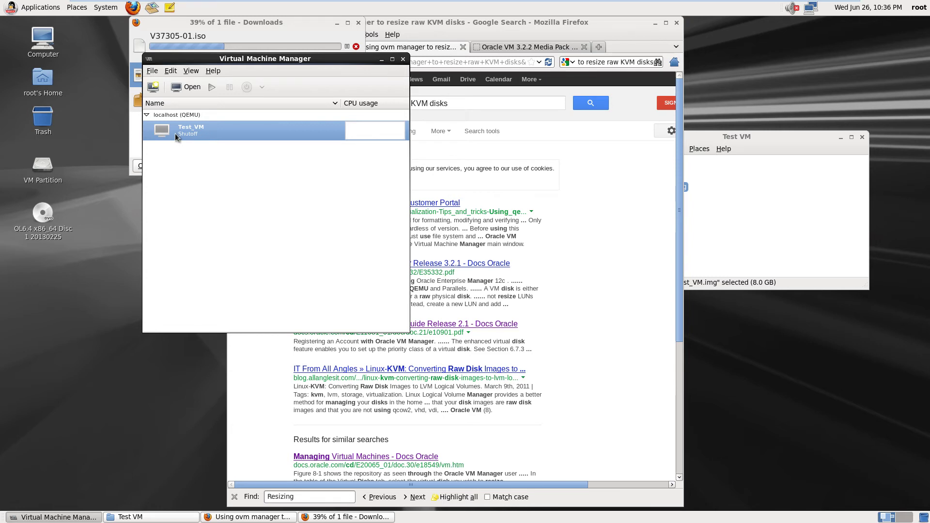
Confirm Test_VM's IDE CDROM 1 holds the 3.47 GB install disc, then return to its console
left_click(182, 86)
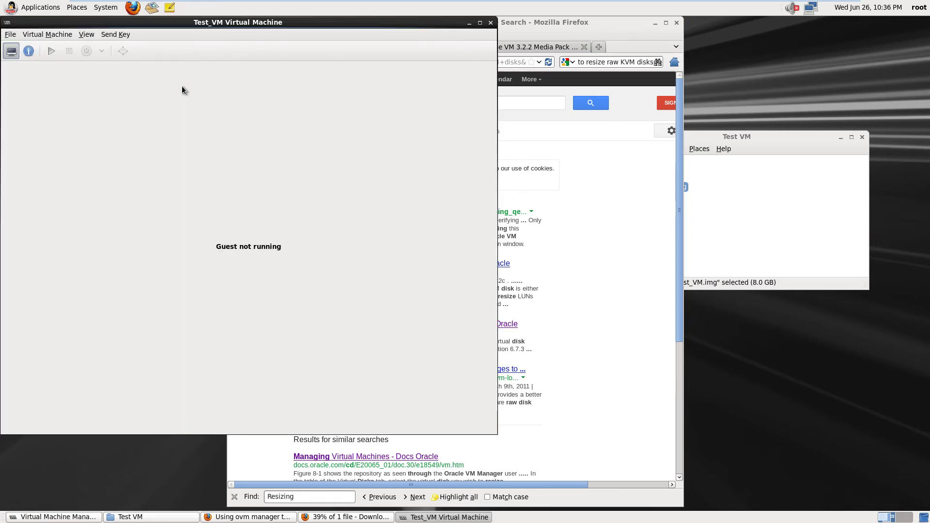
left_click(28, 54)
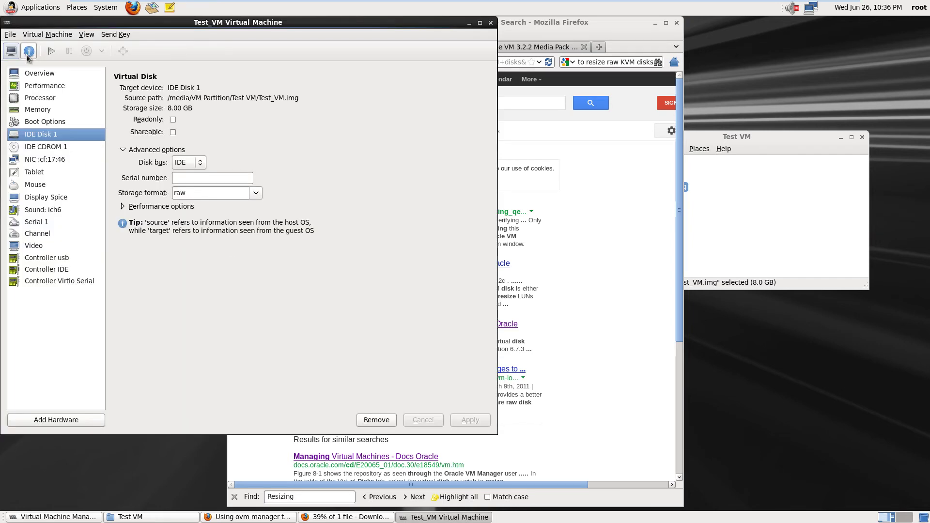
left_click(47, 150)
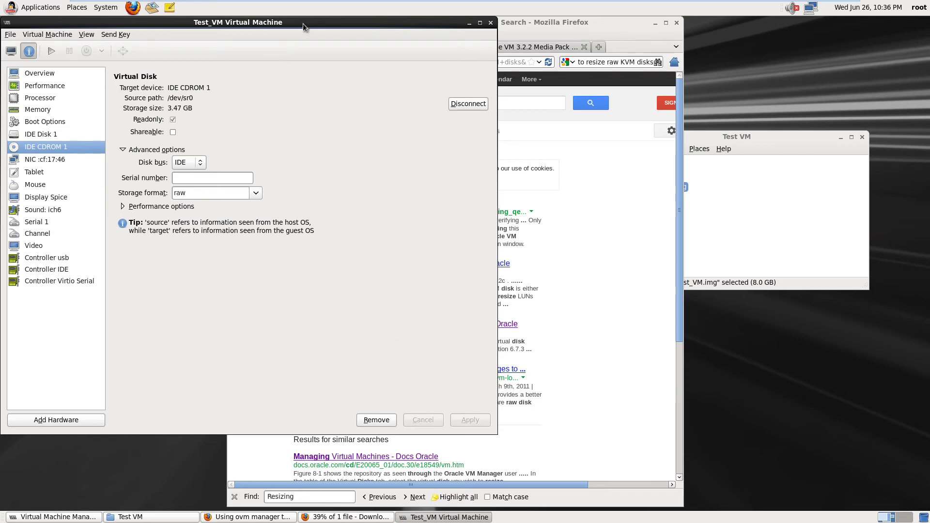
left_click_drag(303, 23, 505, 52)
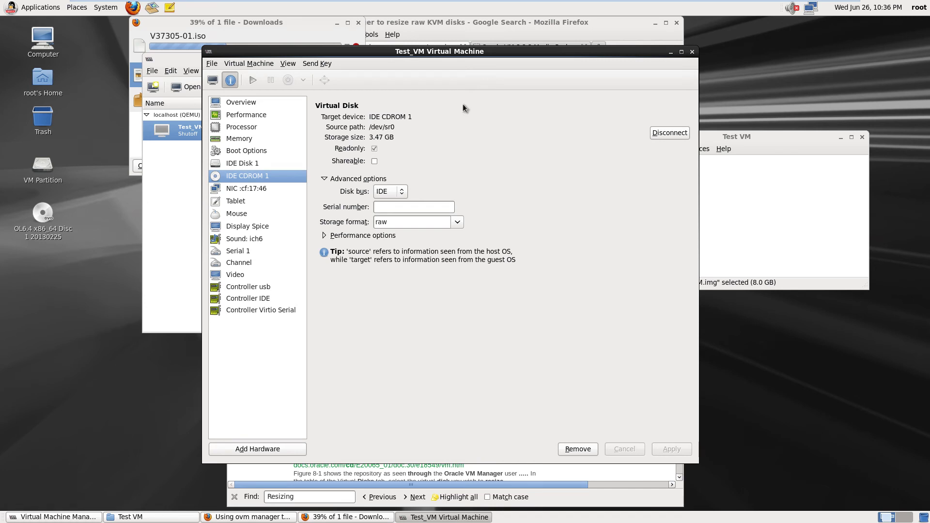
left_click(213, 80)
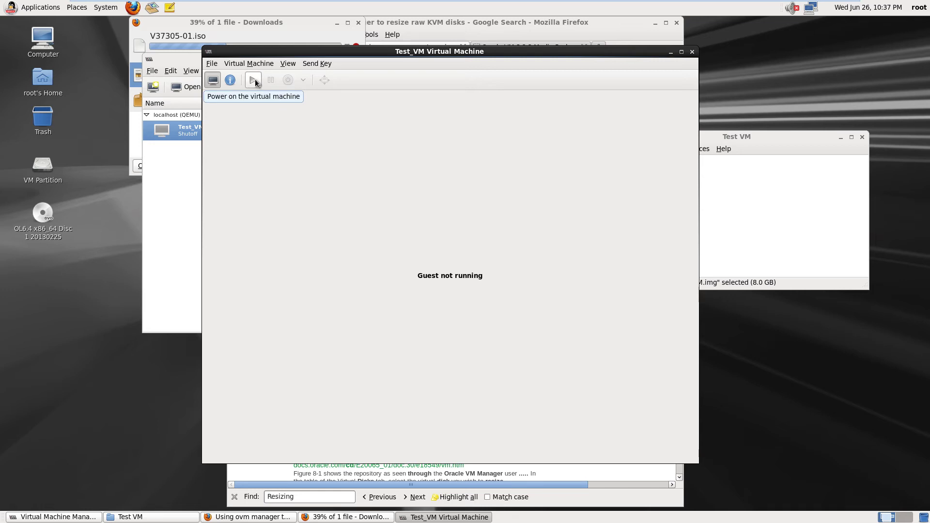
Power on Test_VM and enter the console password
left_click(253, 80)
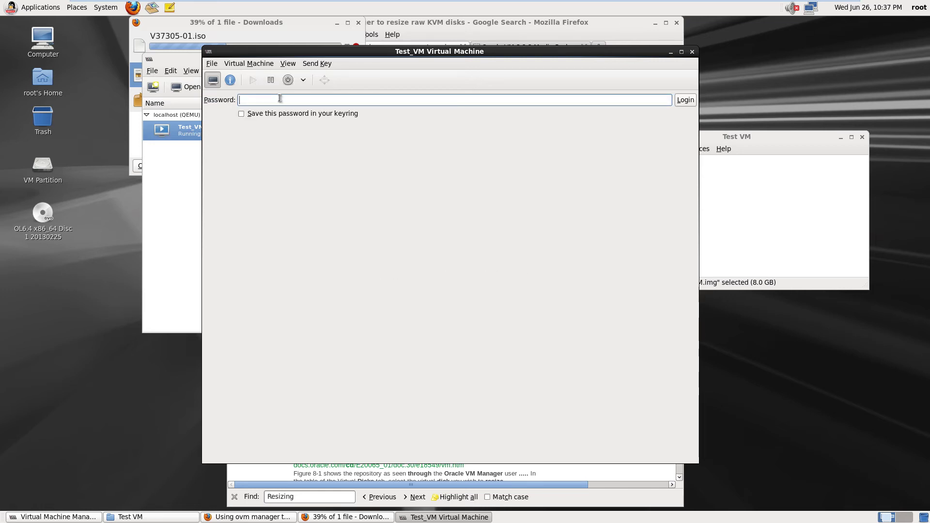
type("*********")
key("Return")
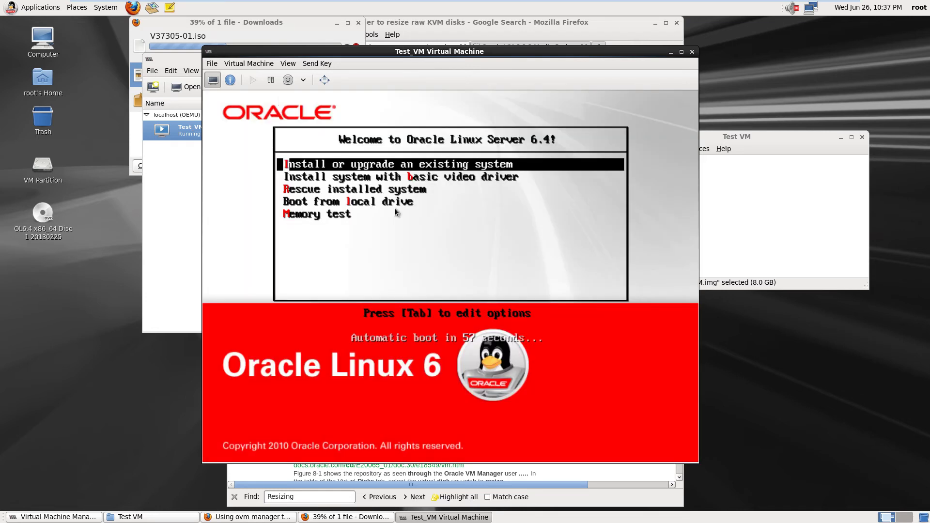
Boot the guest into 'Install or upgrade an existing system' from the boot menu
left_click(422, 247)
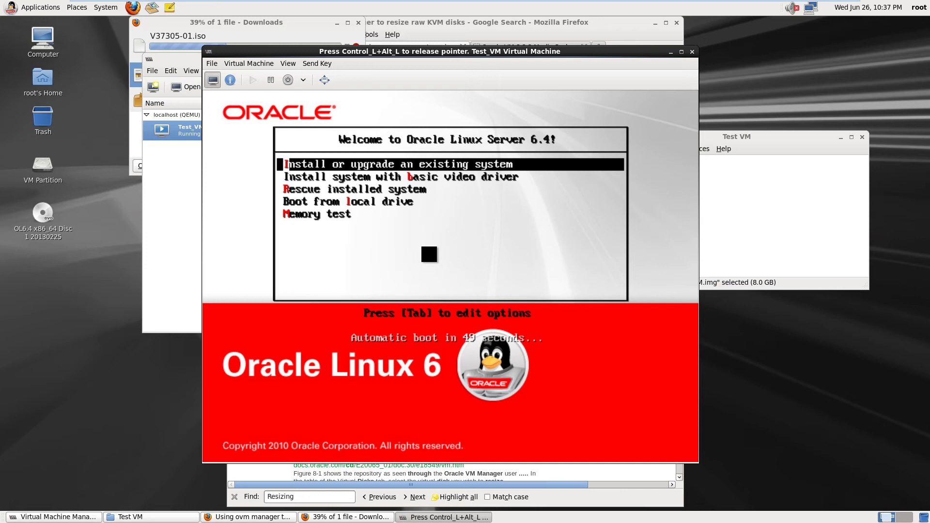
key("Down")
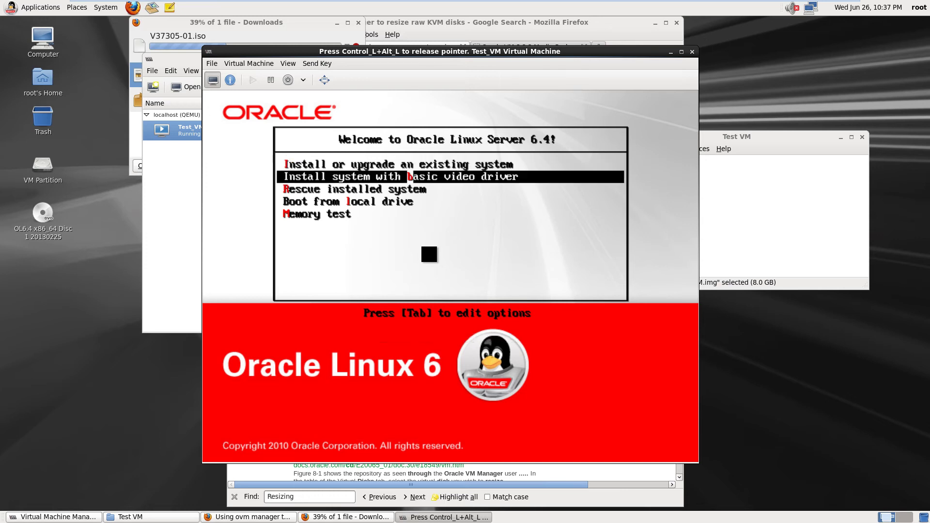
key("Up")
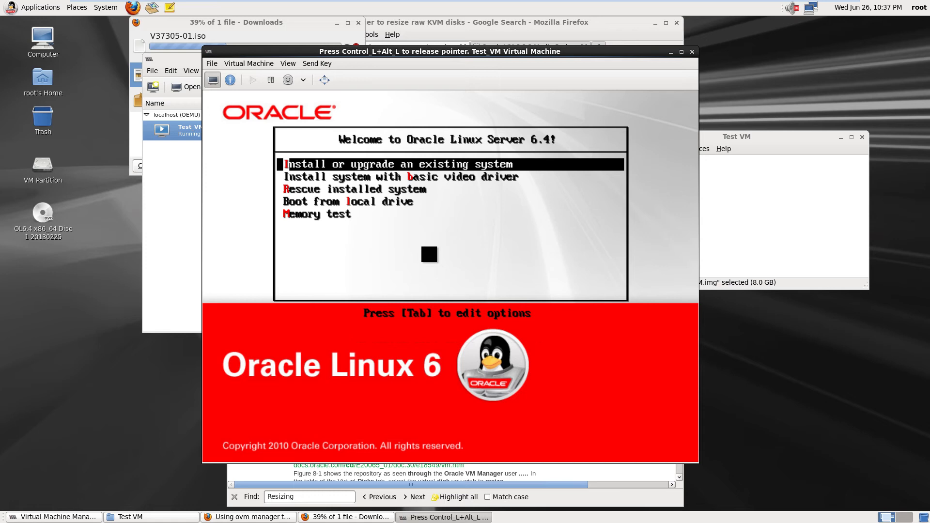
key("Return")
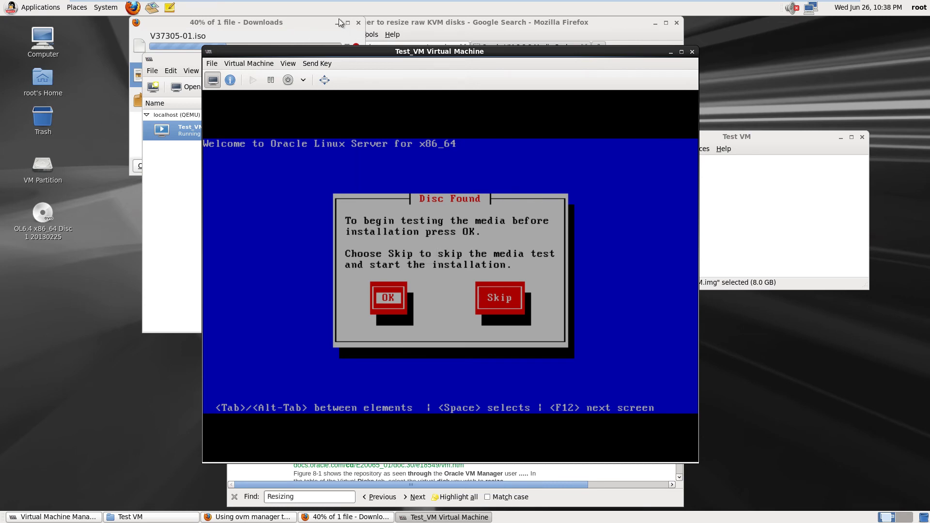
Move the downloads window aside and skip the installer's disc media test
left_click(265, 23)
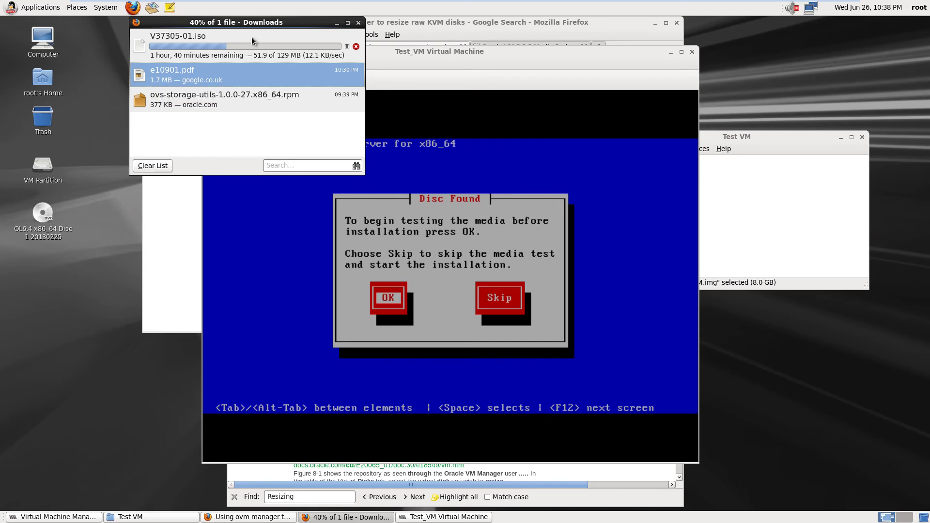
left_click_drag(266, 23, 146, 25)
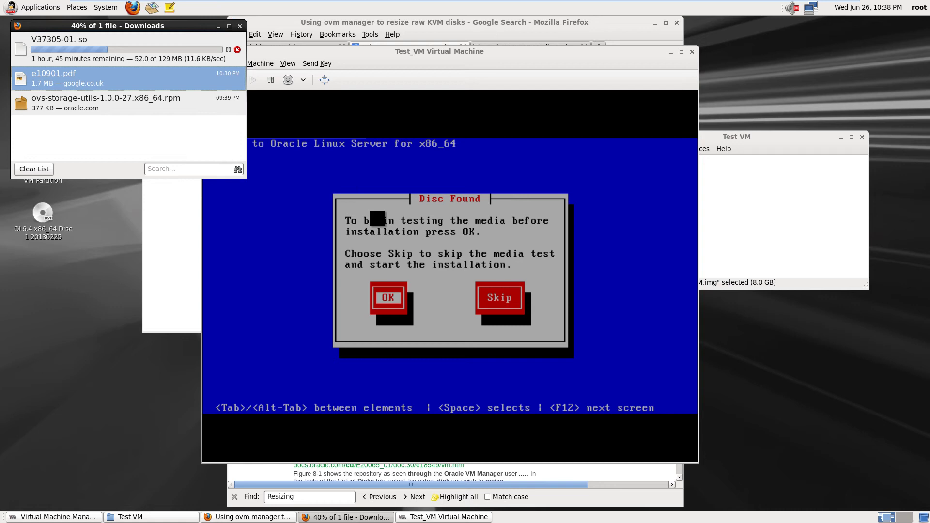
left_click(377, 204)
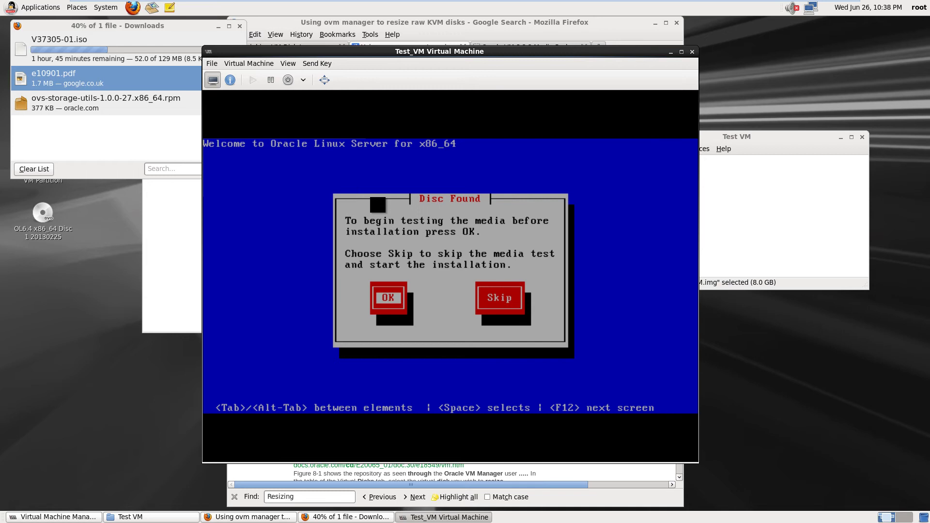
key("Tab")
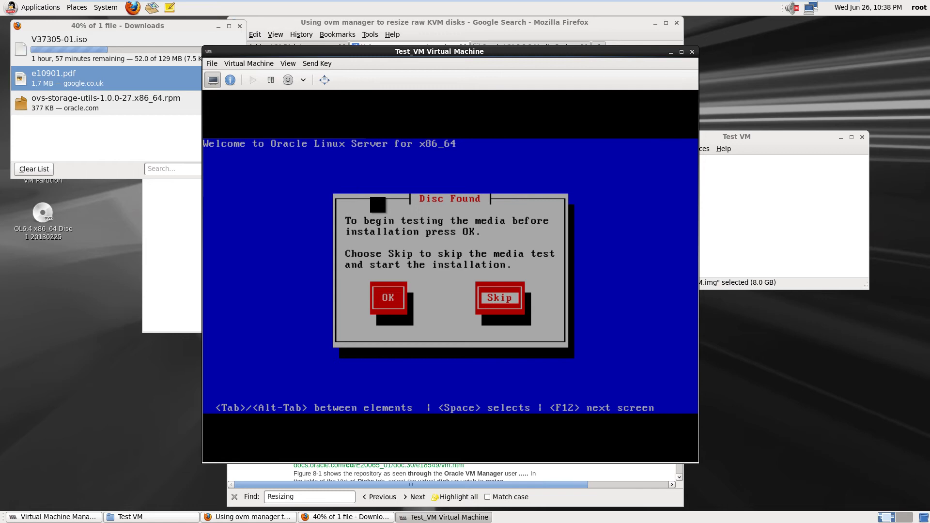
key("Return")
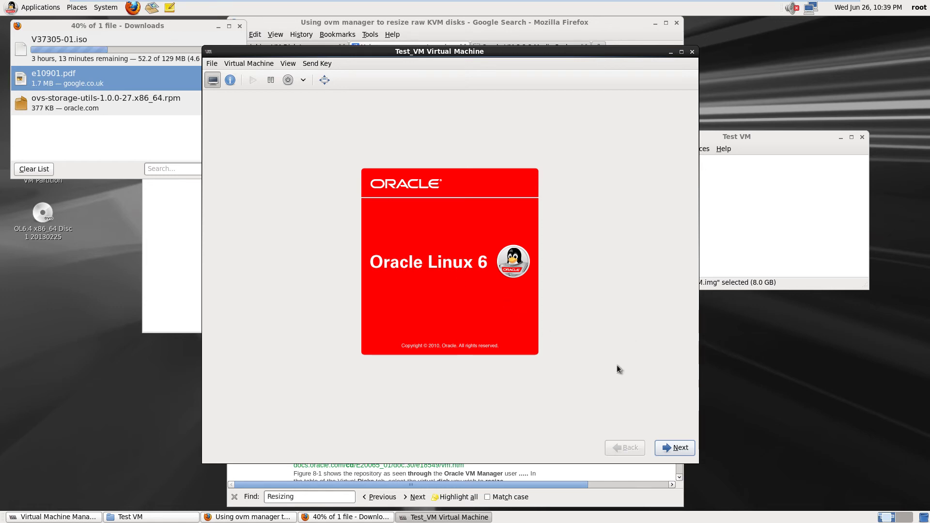
Choose English, a United Kingdom keyboard, basic storage, and discard the blank disk's data
left_click(680, 448)
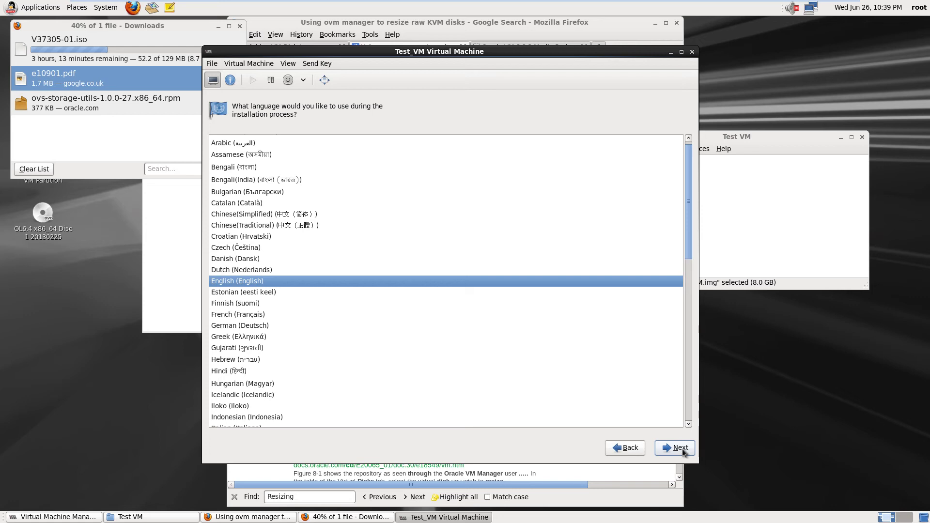
left_click(682, 449)
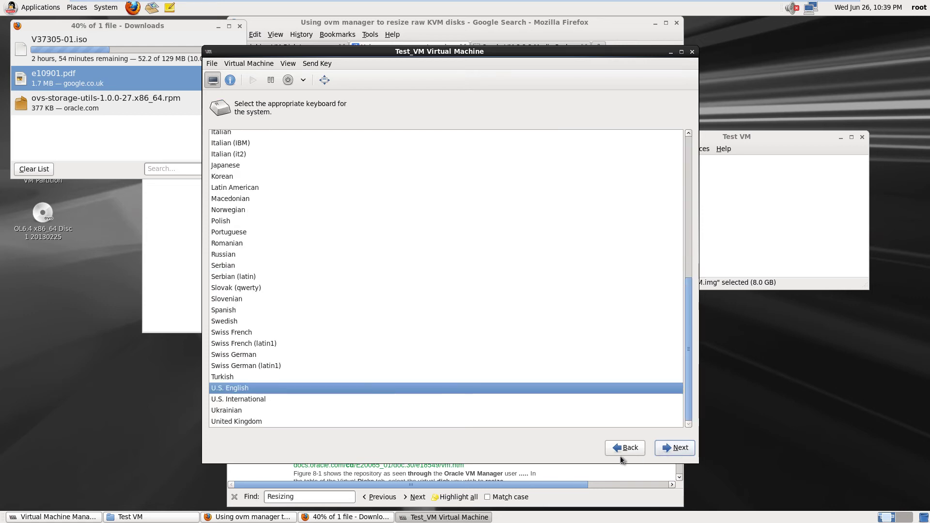
left_click(235, 421)
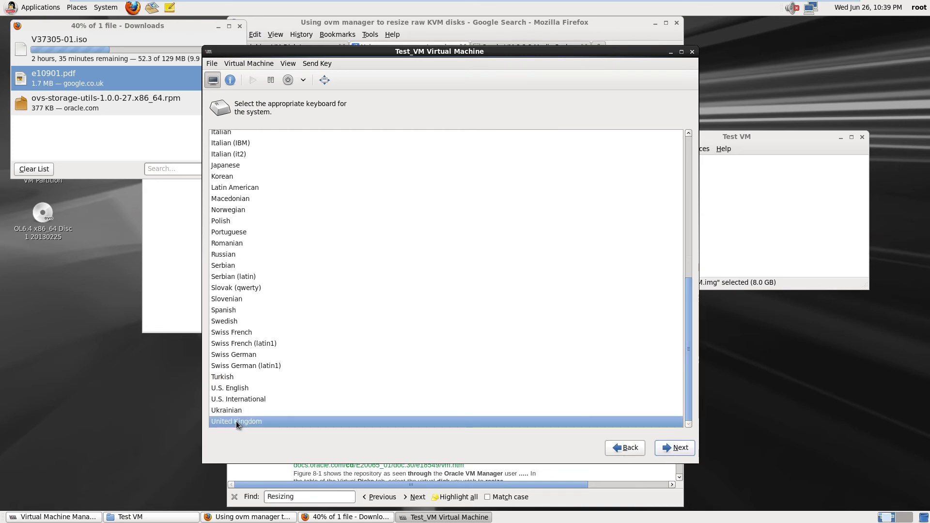
left_click(676, 453)
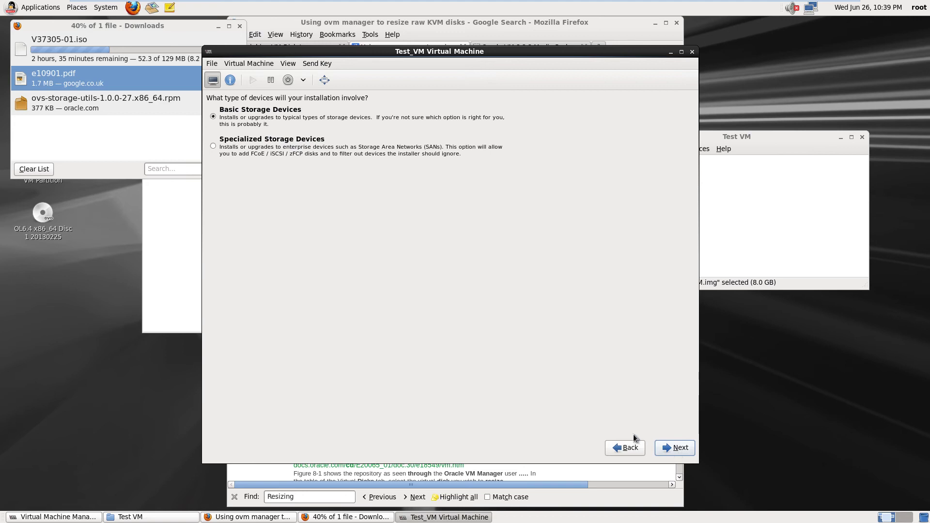
left_click(685, 451)
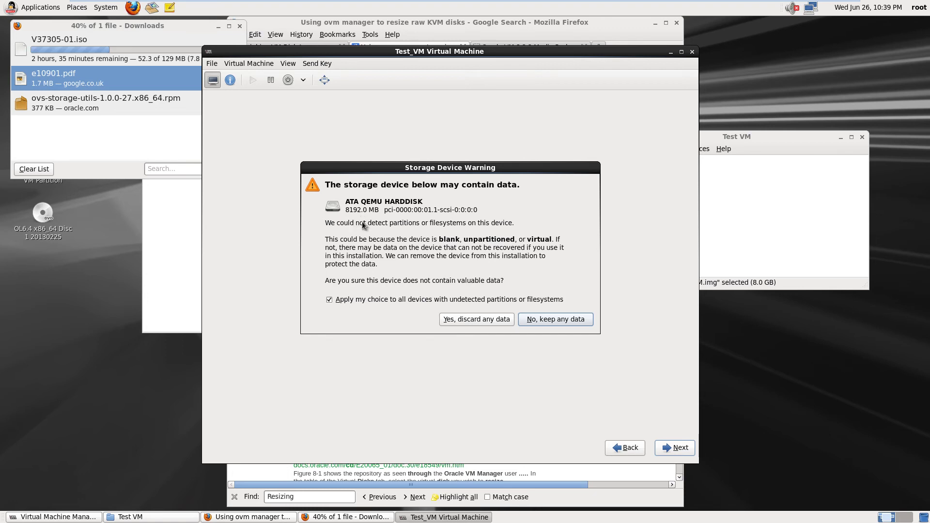
left_click(466, 319)
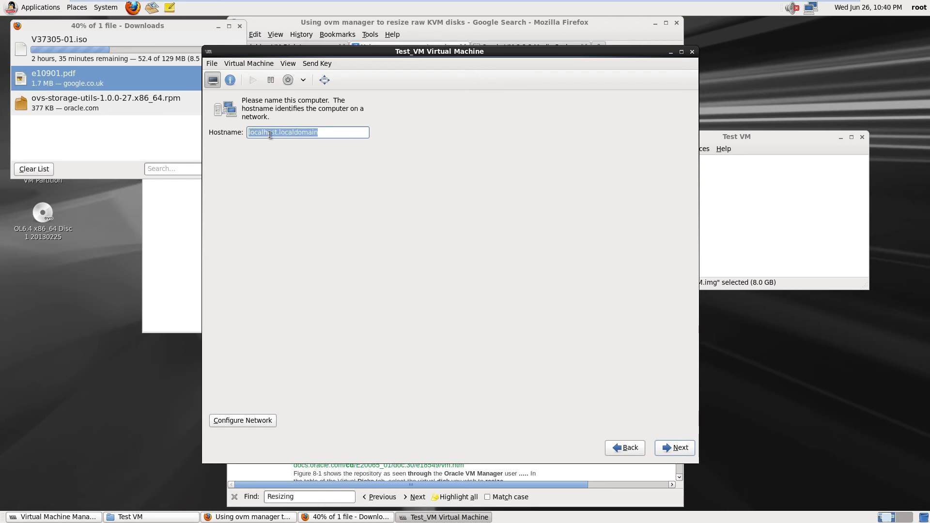
Replace localhost in the hostname with TestVMinQEMU
left_click(277, 133)
left_click_drag(277, 133, 248, 133)
key("BackSpace")
type("T")
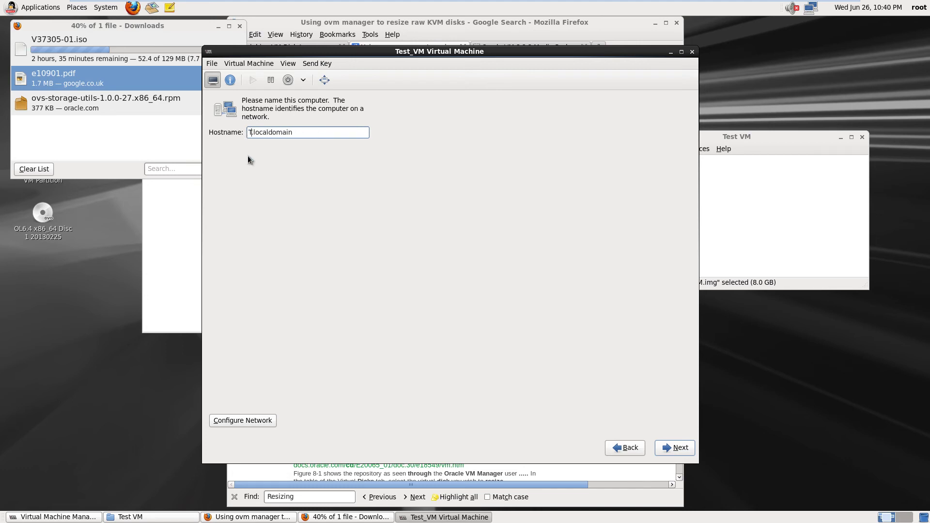
type("estVMin")
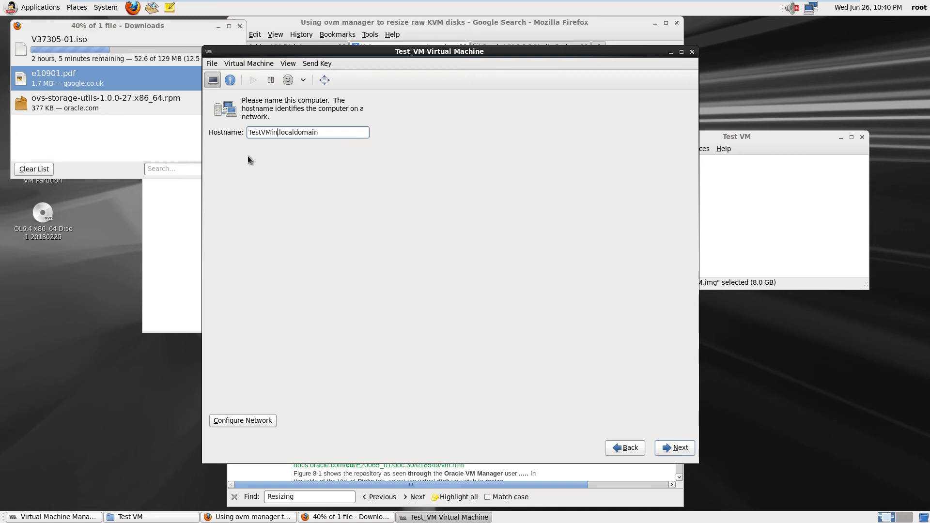
type("QEMU")
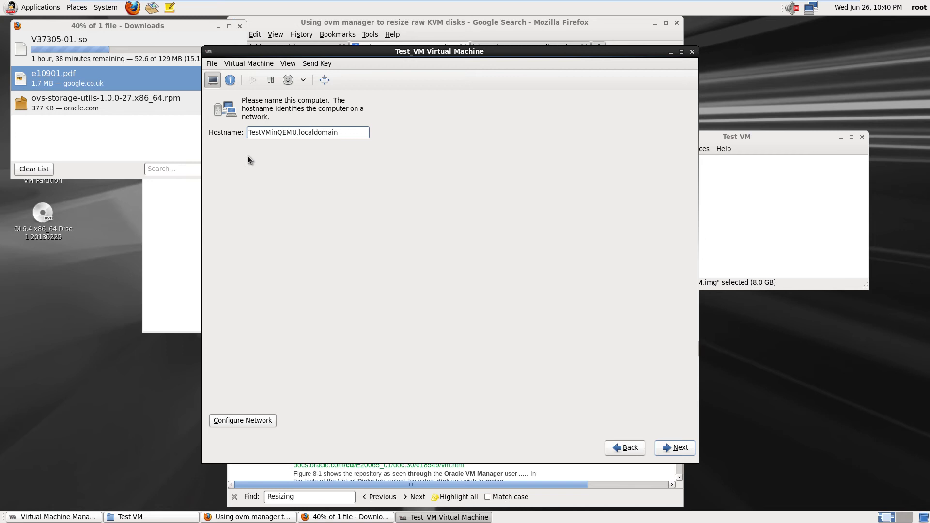
key("Return")
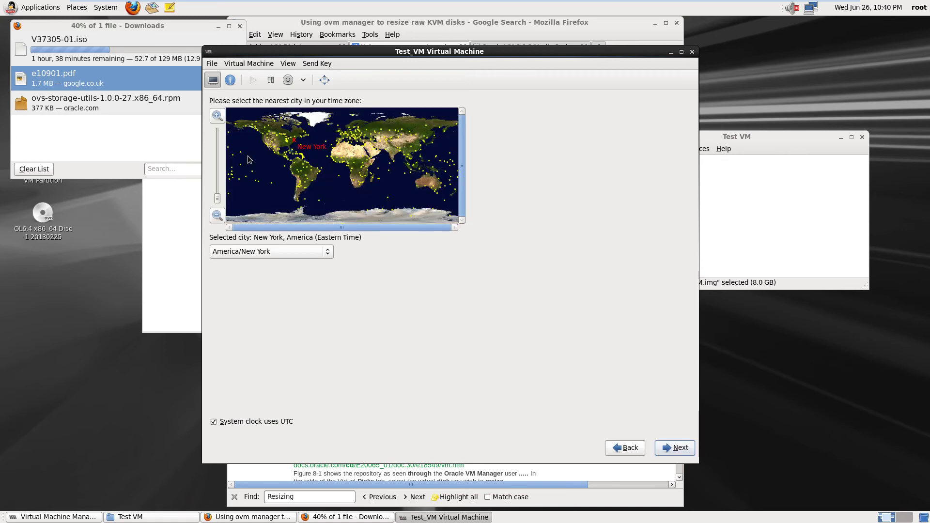
Set the time zone to Europe/London and enter and confirm the root password
left_click(341, 136)
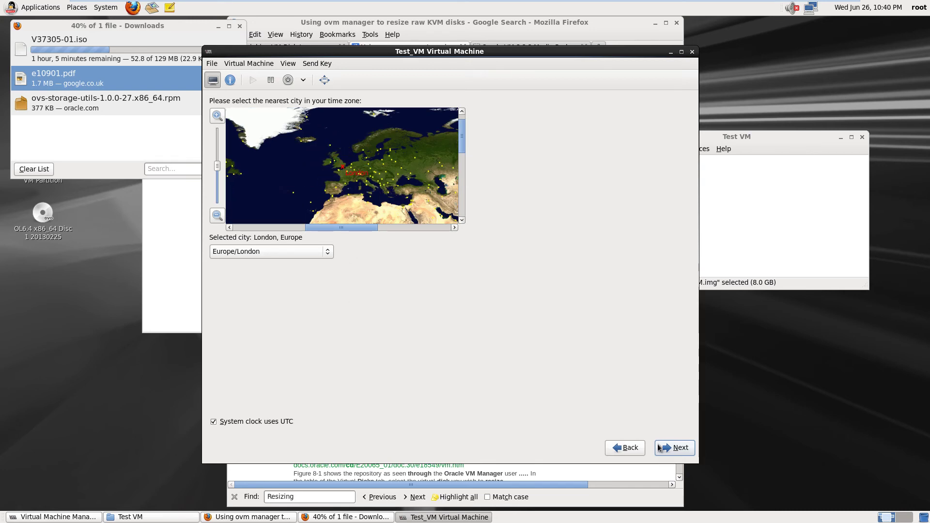
left_click(672, 451)
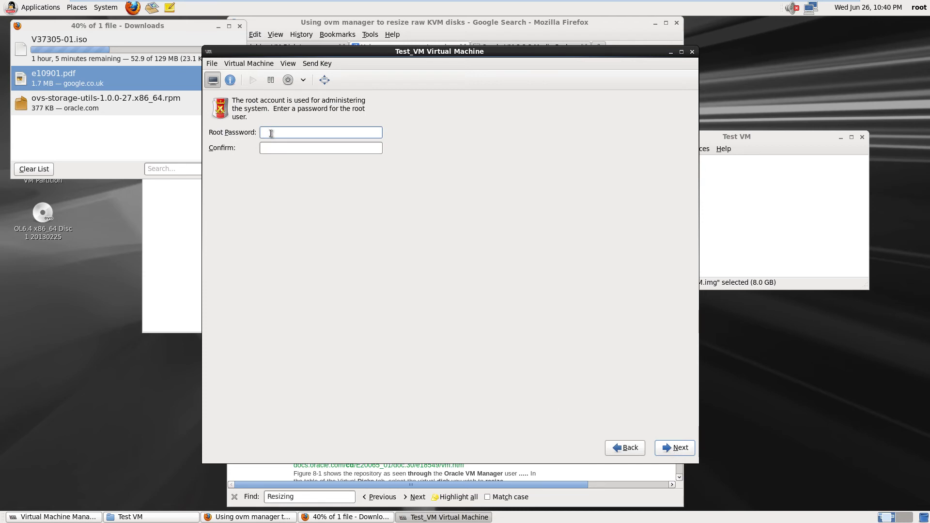
type("....••••")
left_click(276, 149)
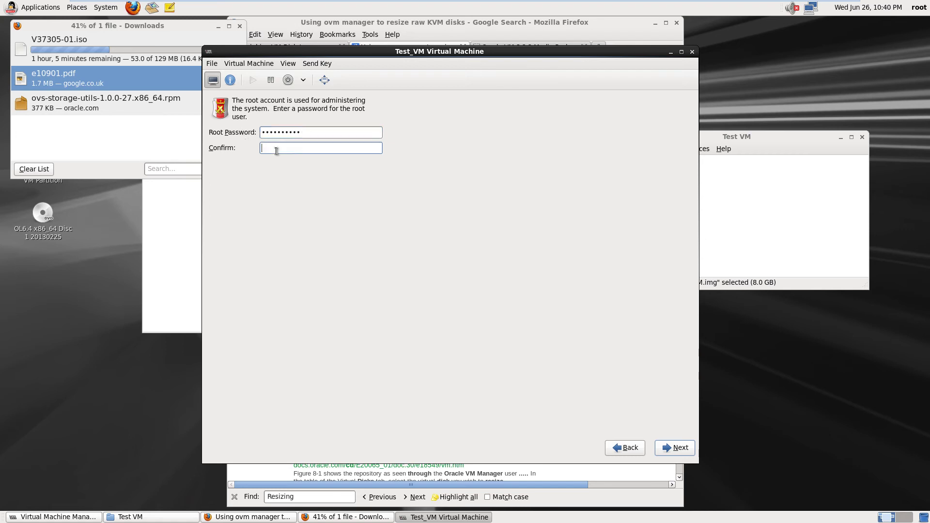
type("••••••••••")
key("Return")
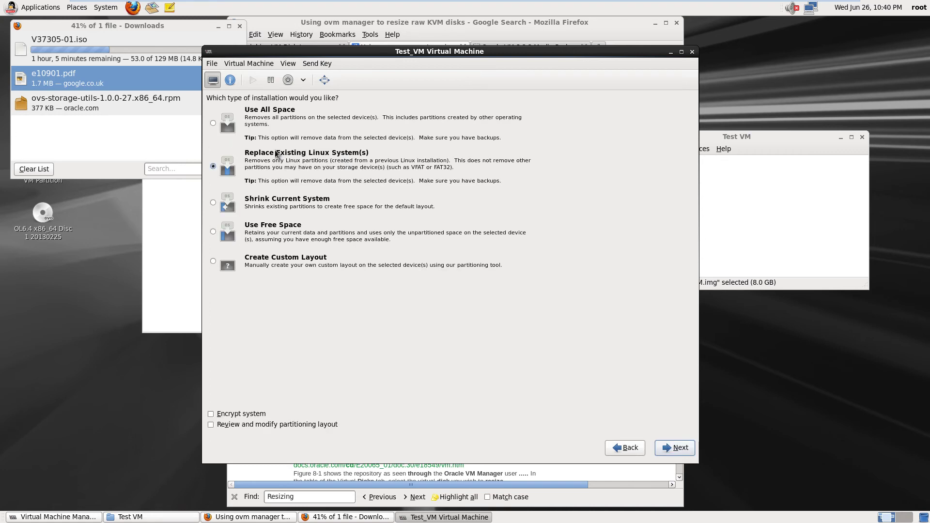
Use all disk space with the default LVM layout, review it, and format /dev/sda
left_click(214, 123)
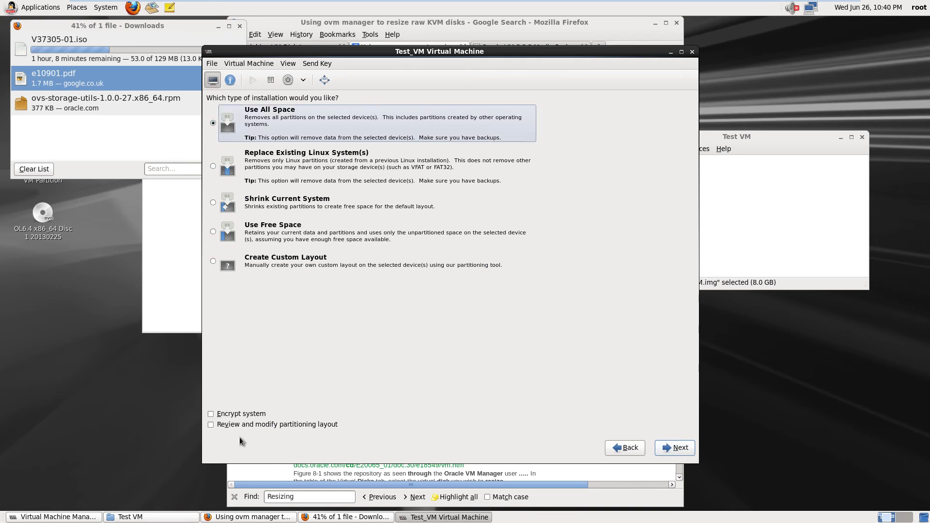
left_click(210, 428)
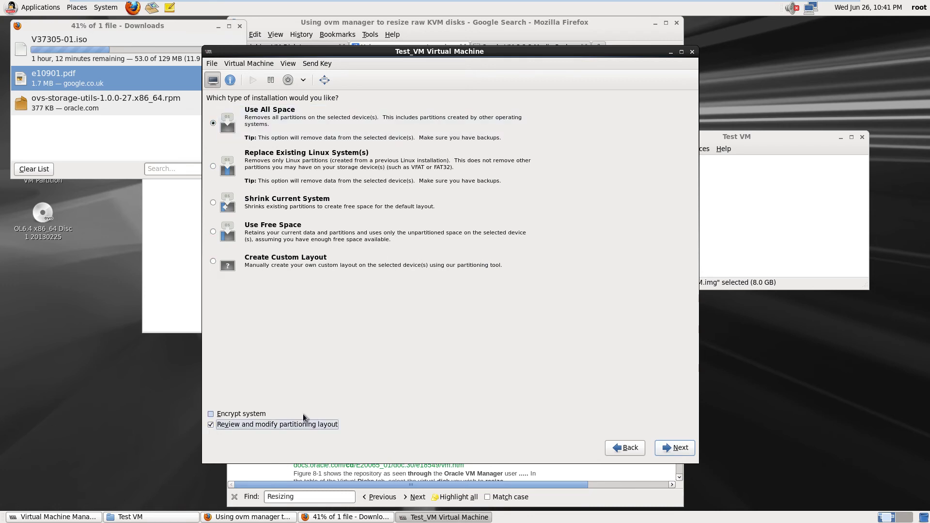
left_click(679, 449)
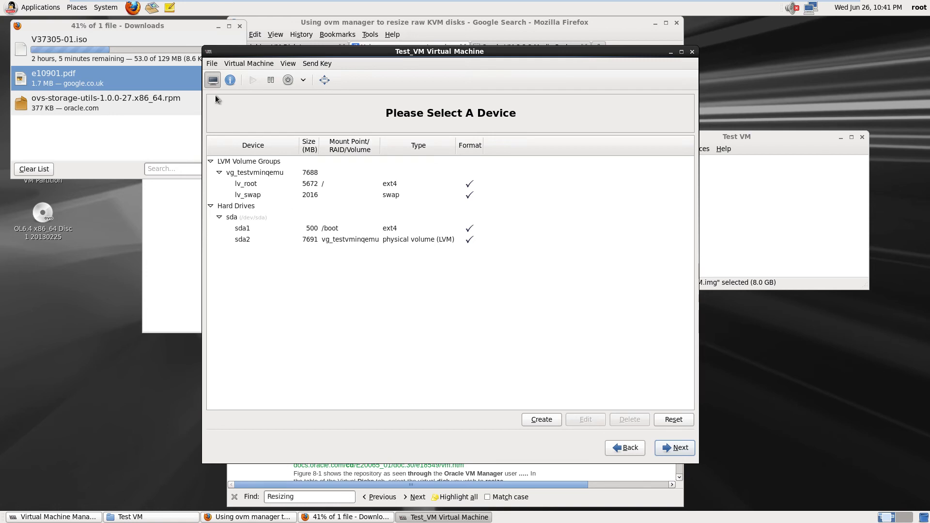
left_click(253, 186)
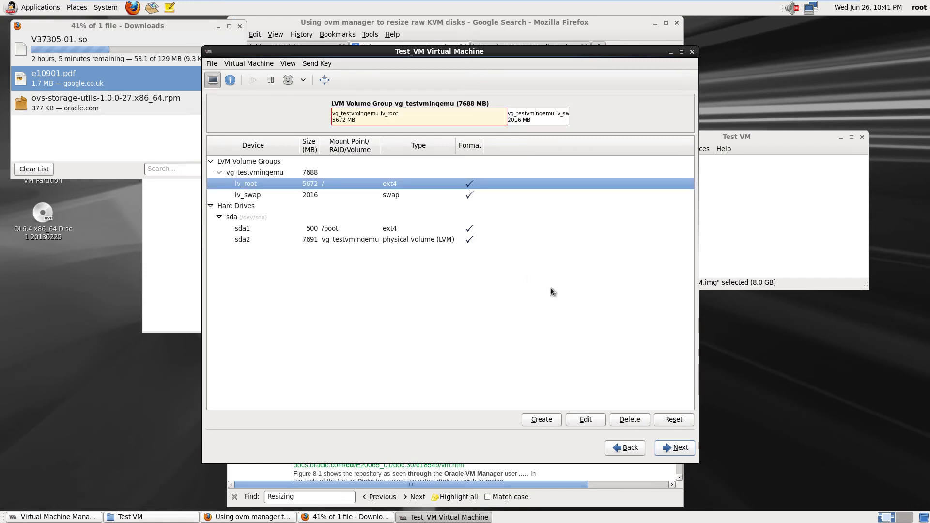
left_click(680, 449)
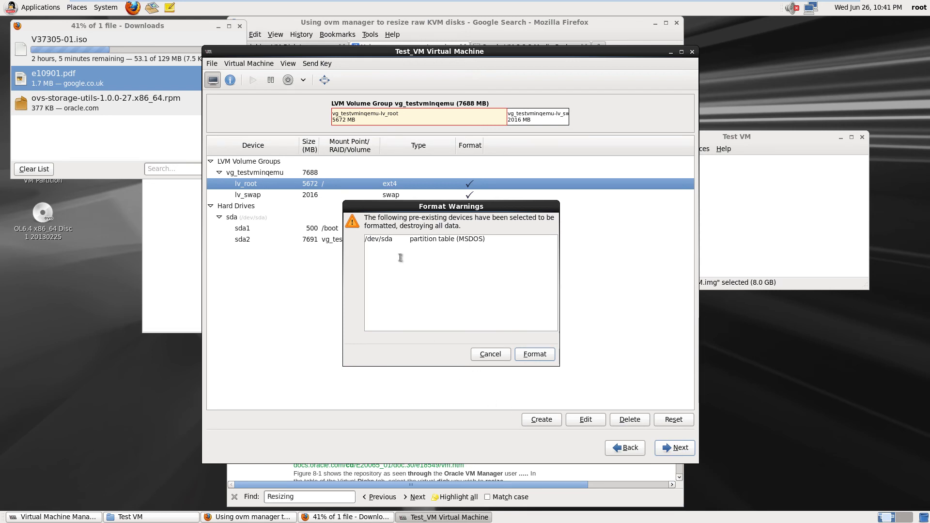
left_click(545, 356)
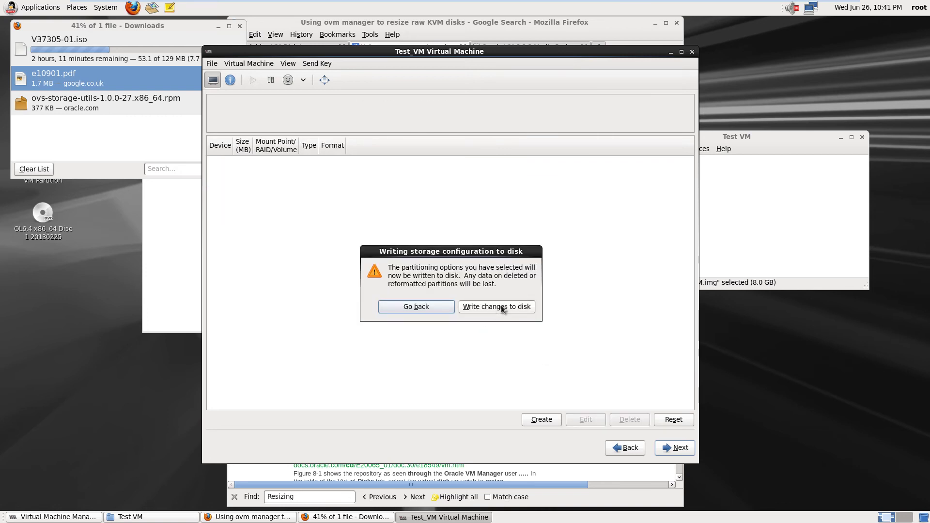
left_click(501, 306)
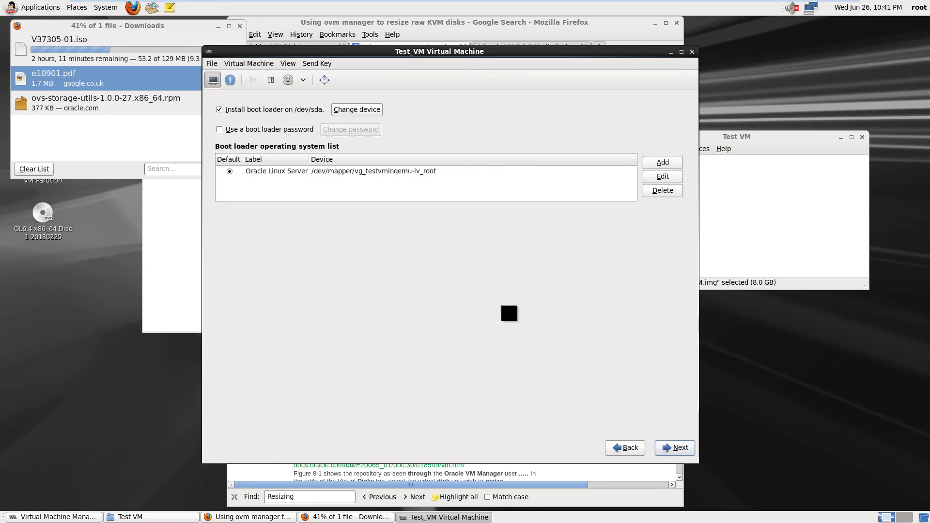
Enable a boot loader password, enter and confirm it, and continue
left_click(220, 130)
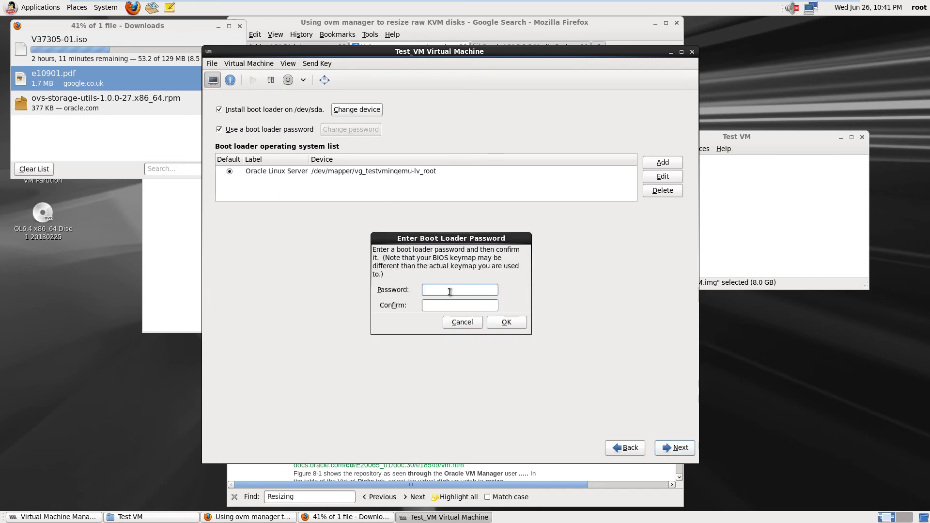
type("********")
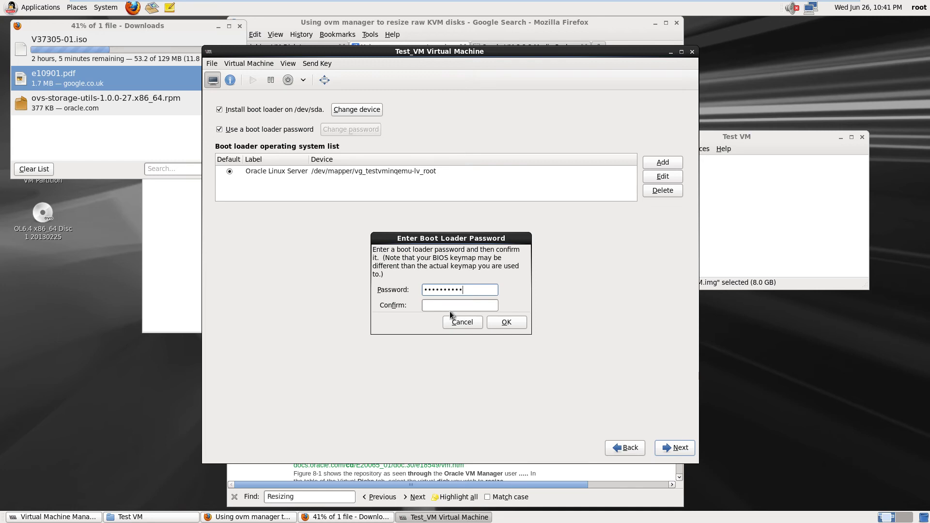
left_click(446, 306)
type("**********")
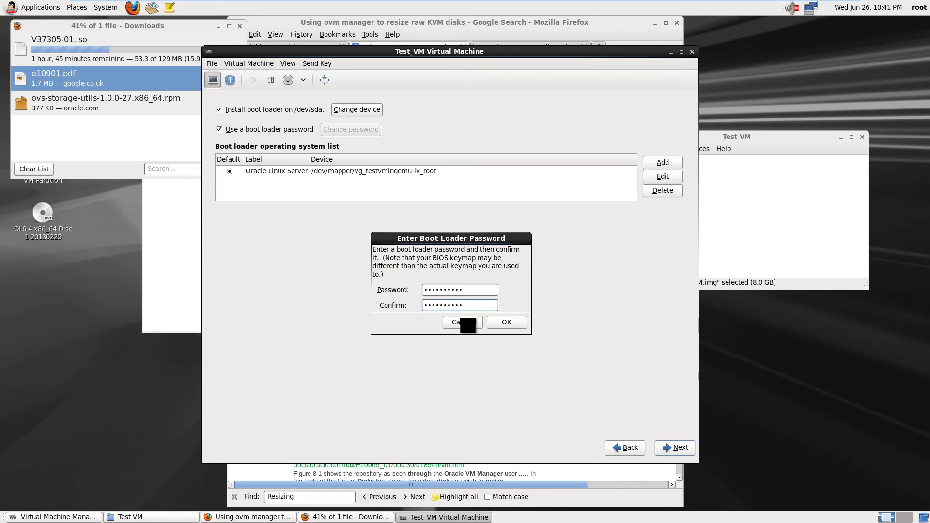
left_click(507, 322)
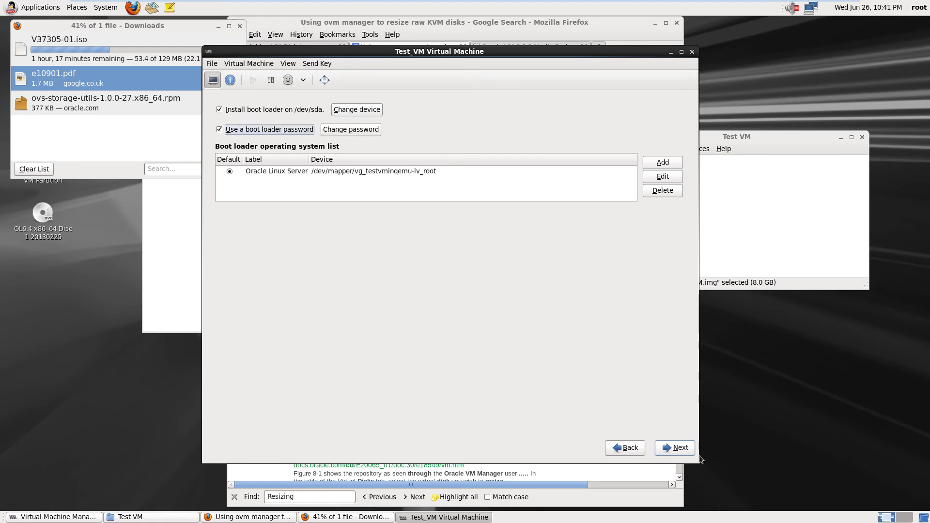
left_click(681, 447)
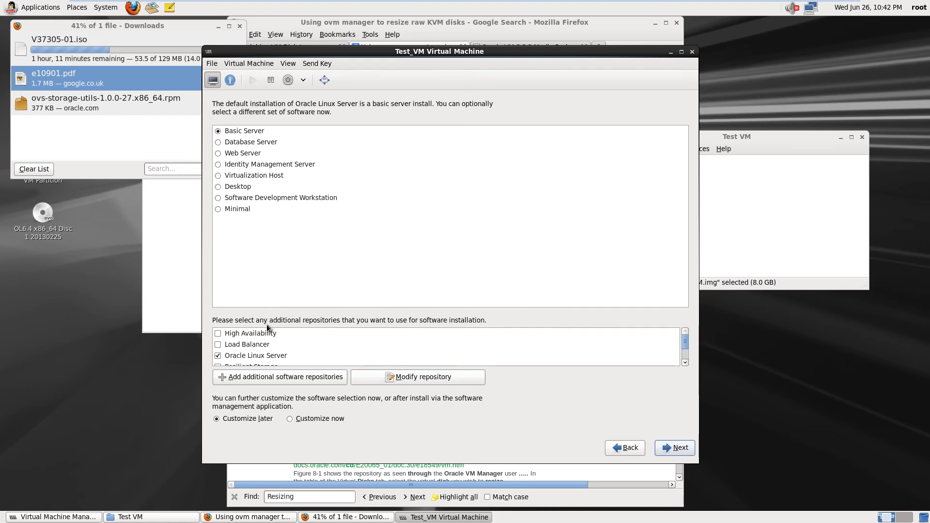
Choose to customize the software selection now
left_click(685, 362)
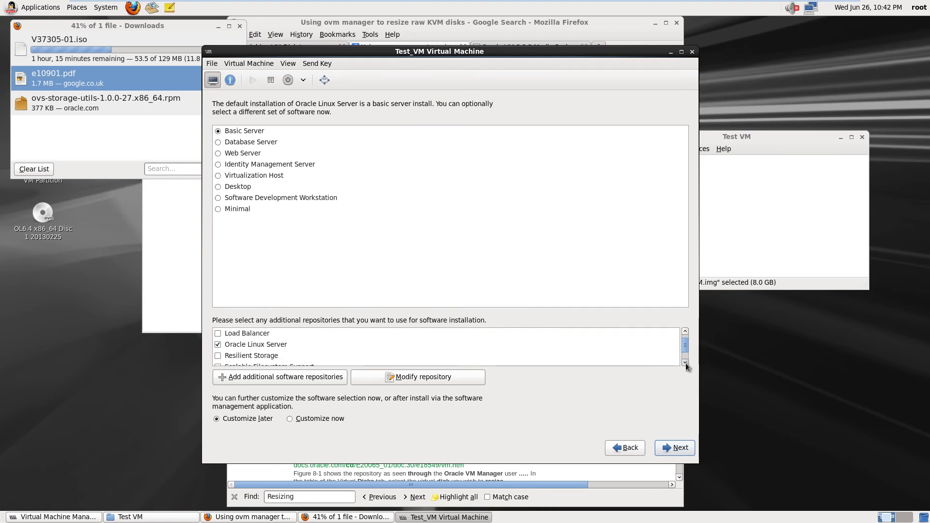
left_click(685, 362)
left_click(684, 363)
left_click(685, 362)
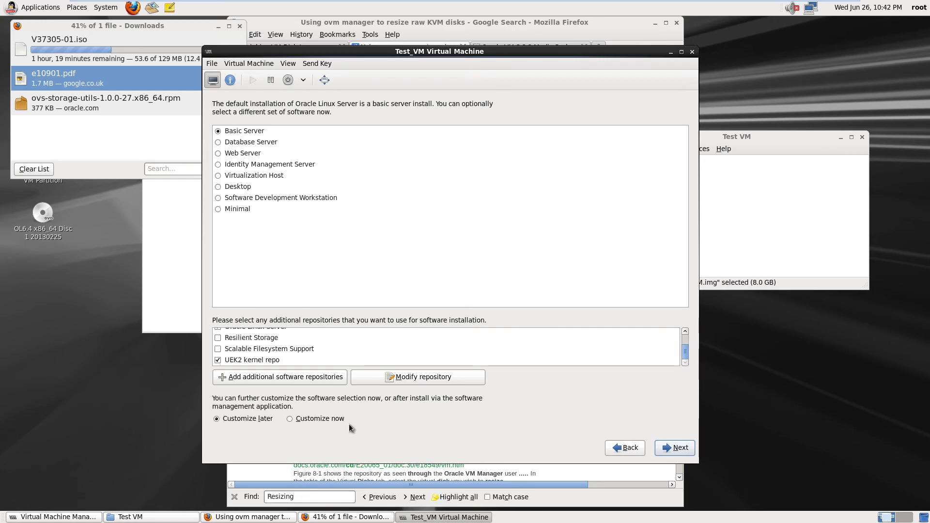
left_click(290, 419)
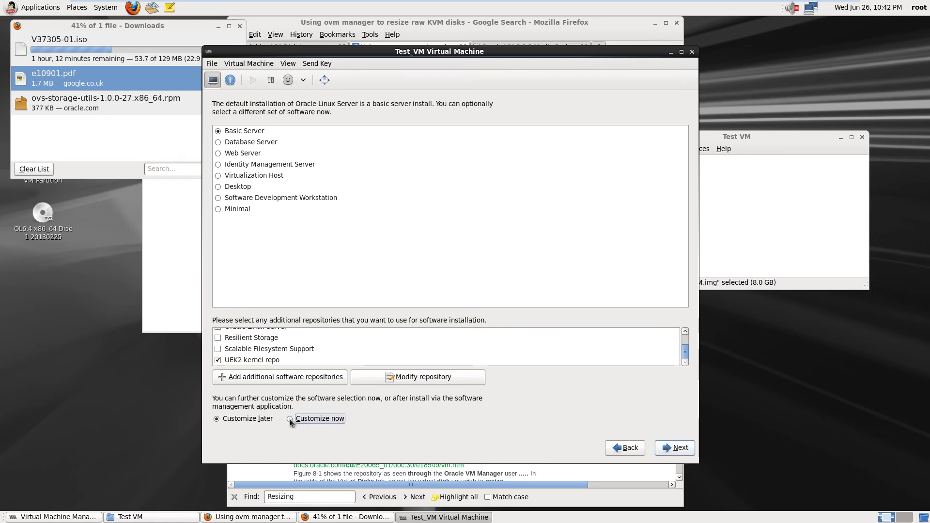
left_click(680, 449)
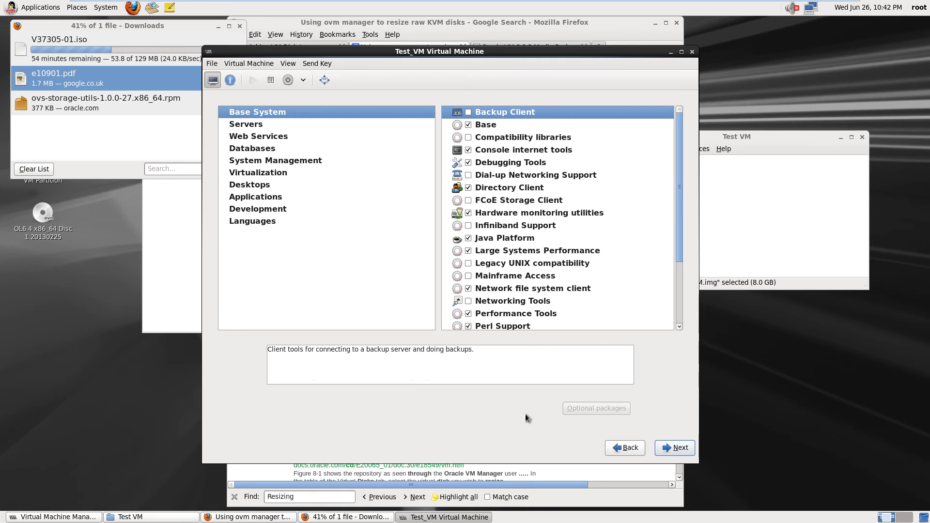
Add the Virtualization, Virtualization Client, Virtualization Platform and Virtualization Tools groups
left_click(257, 174)
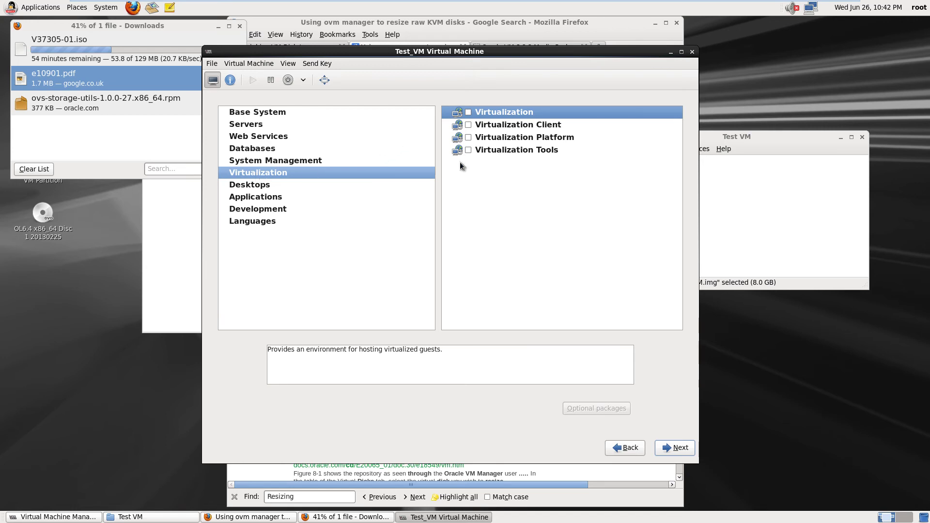
left_click(467, 113)
left_click(468, 125)
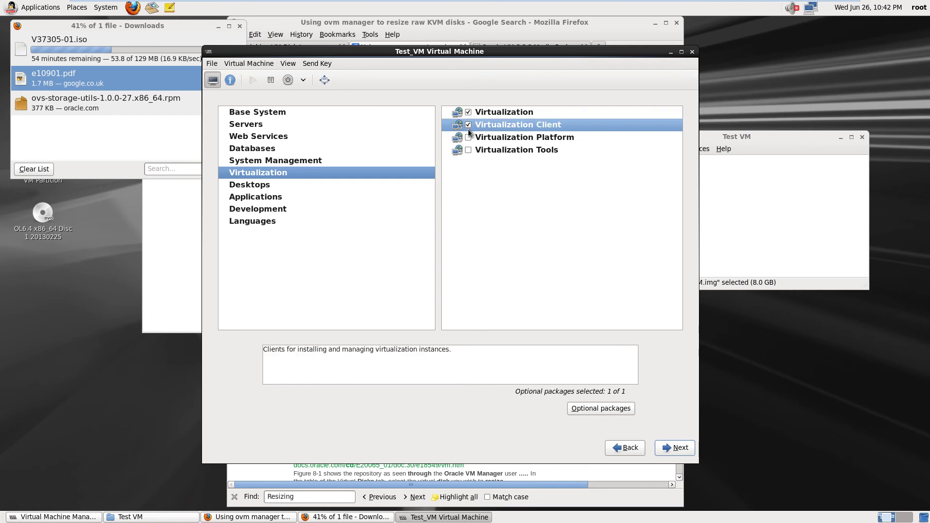
left_click(468, 138)
left_click(467, 150)
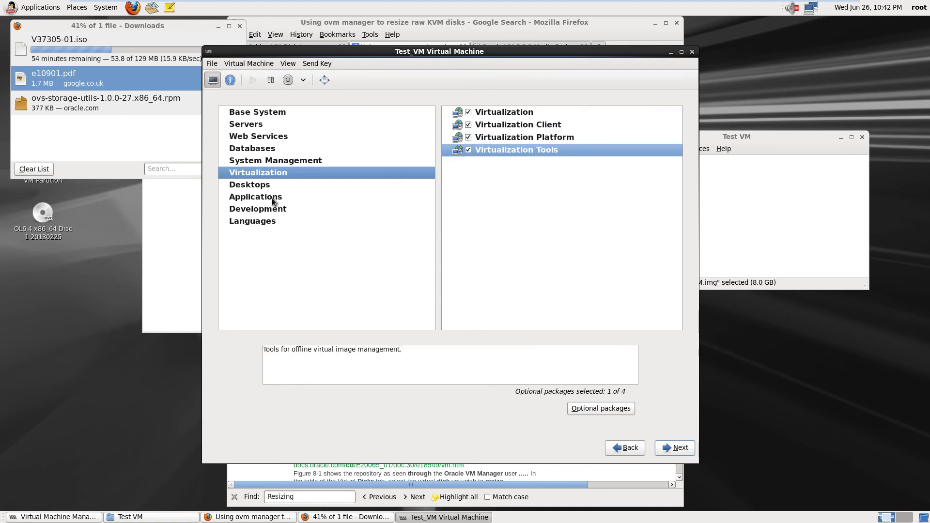
Add X Window System, Legacy X Window System compatibility and KDE Desktop from Desktops
left_click(258, 187)
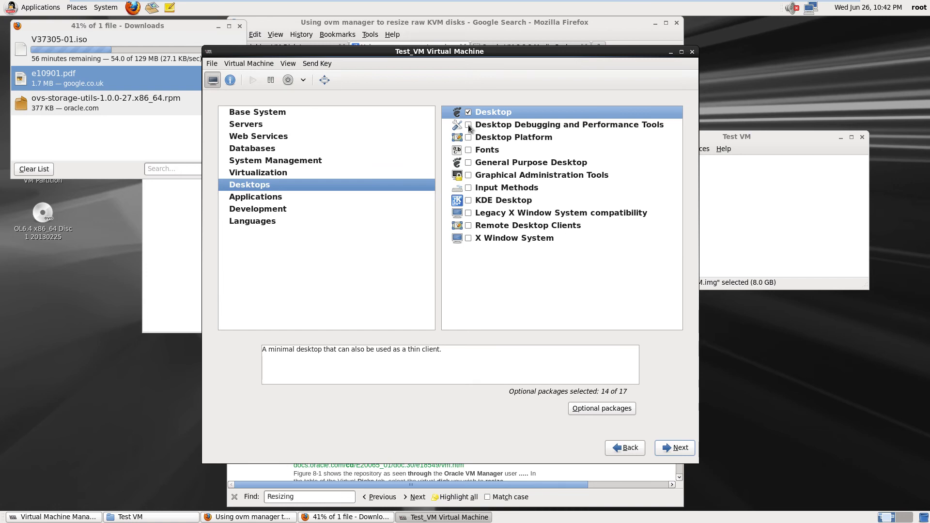
left_click(468, 239)
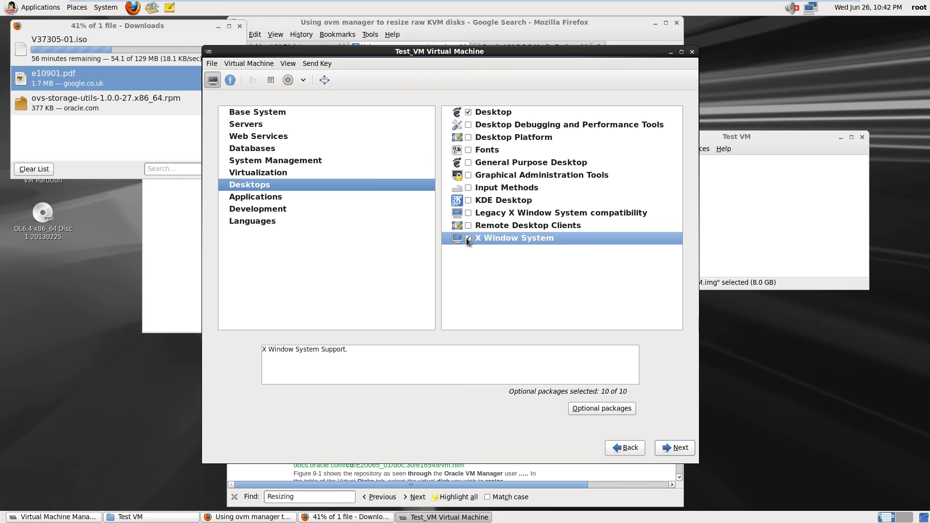
left_click(467, 213)
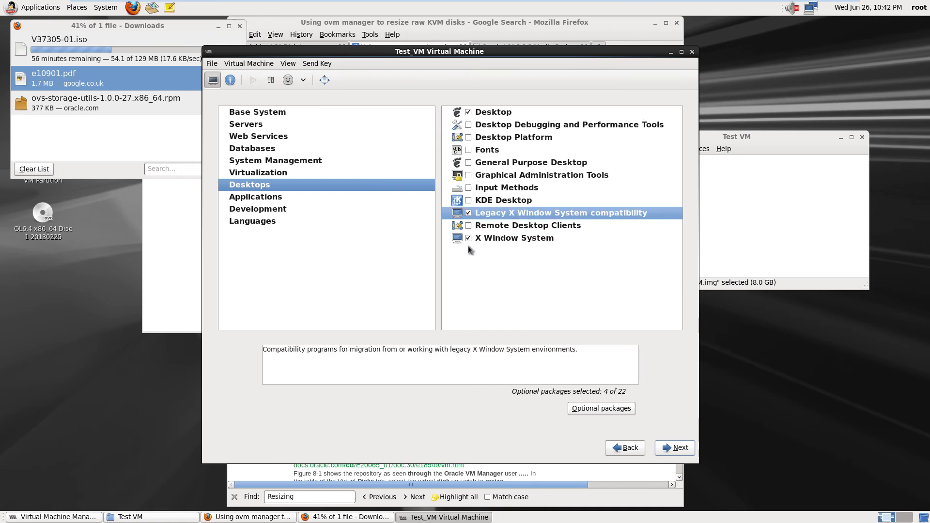
left_click(468, 200)
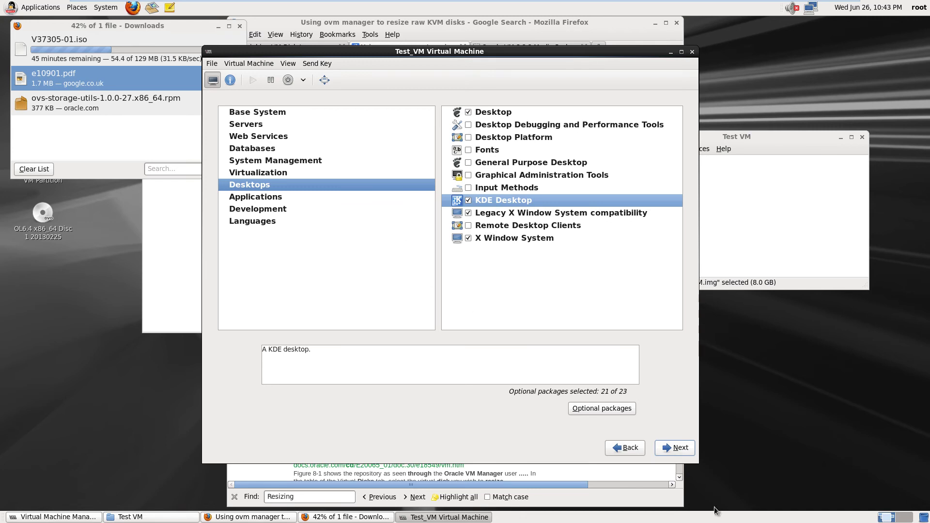
left_click(676, 448)
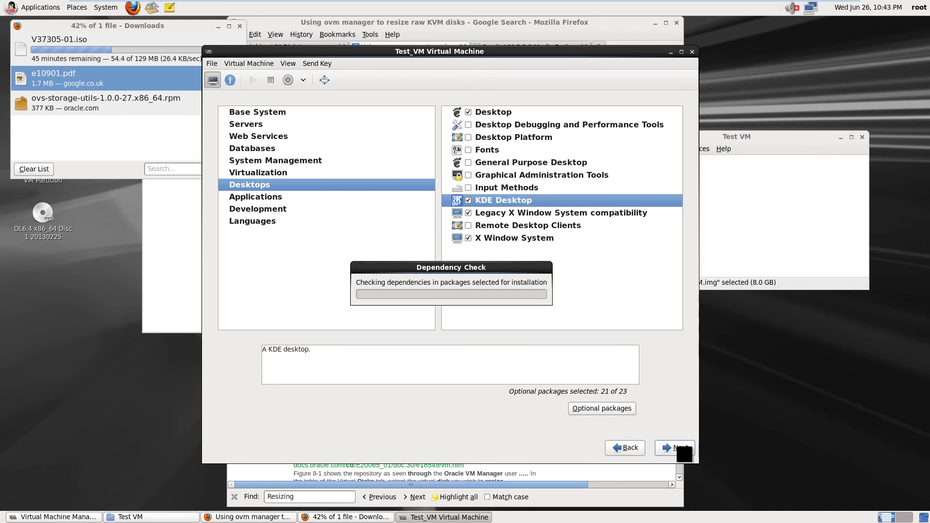
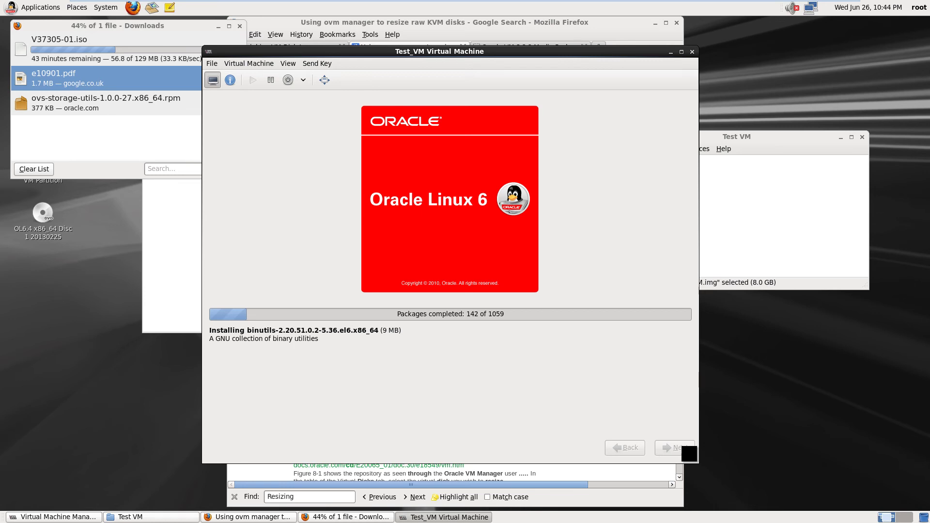
Exit full-screen mode so the Test_VM console sits in a window
mouse_move(411, 2)
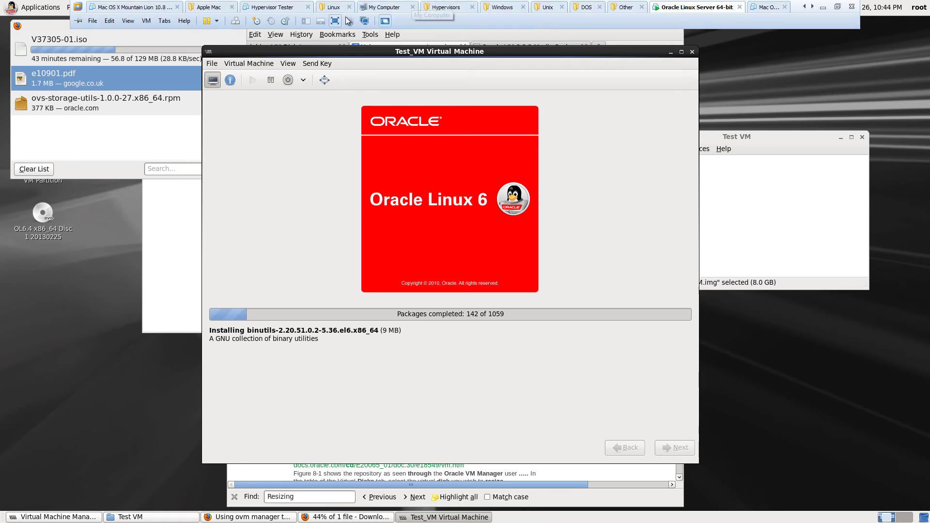
left_click(335, 21)
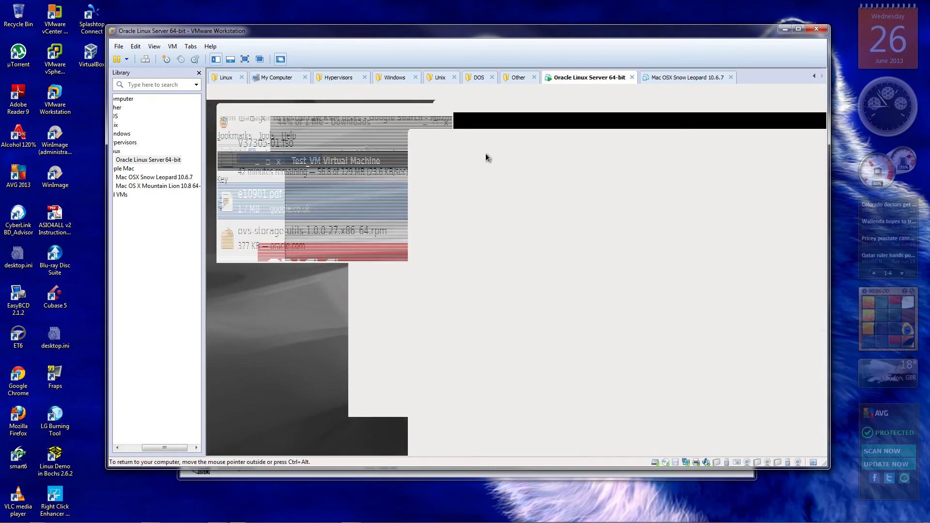
Keep the Test_VM package installation running until it reaches 589 of 1059 packages
mouse_move(428, 506)
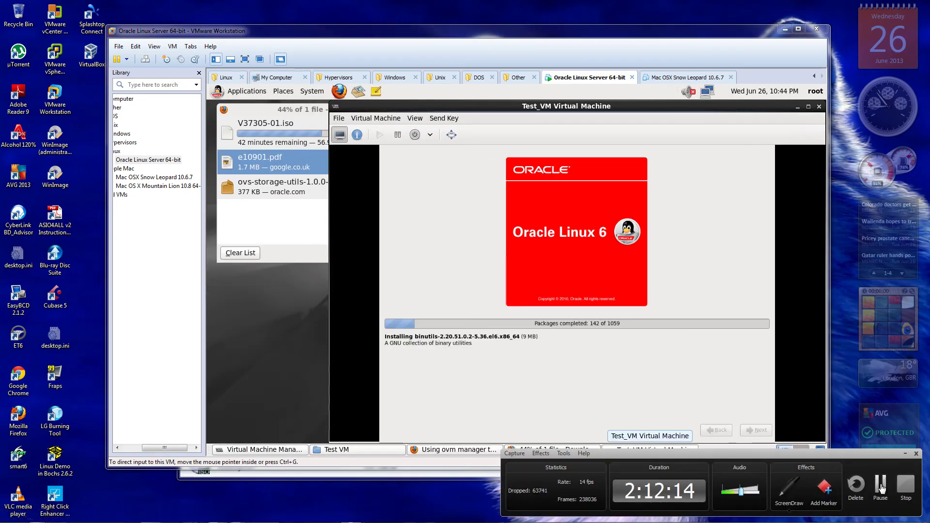
left_click(879, 484)
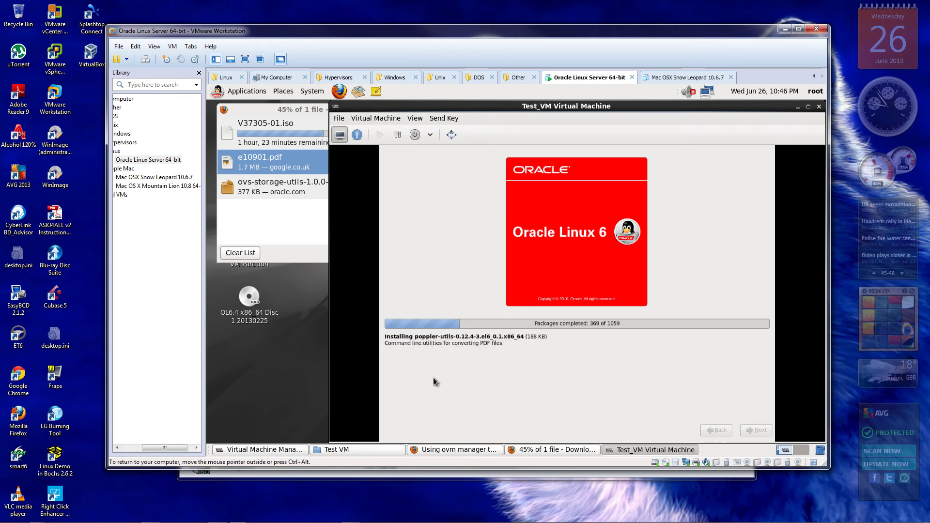
mouse_move(448, 518)
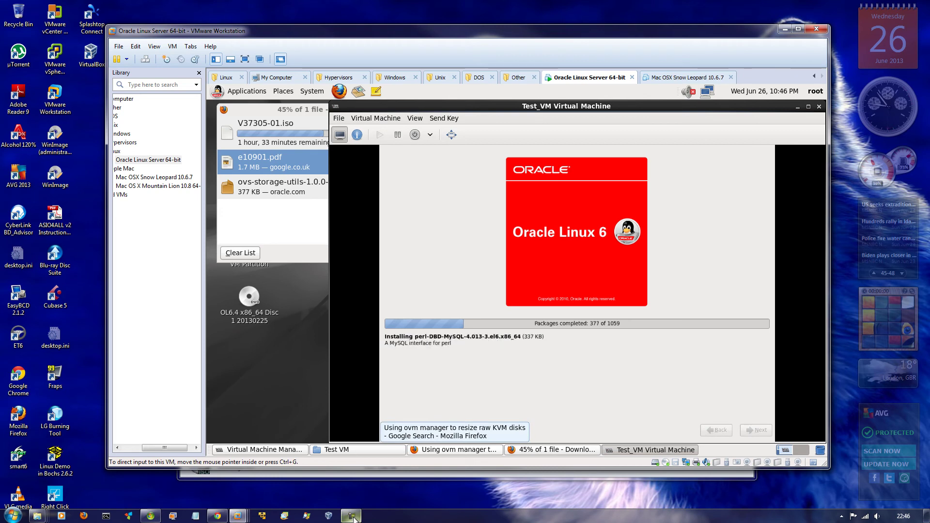
mouse_move(353, 517)
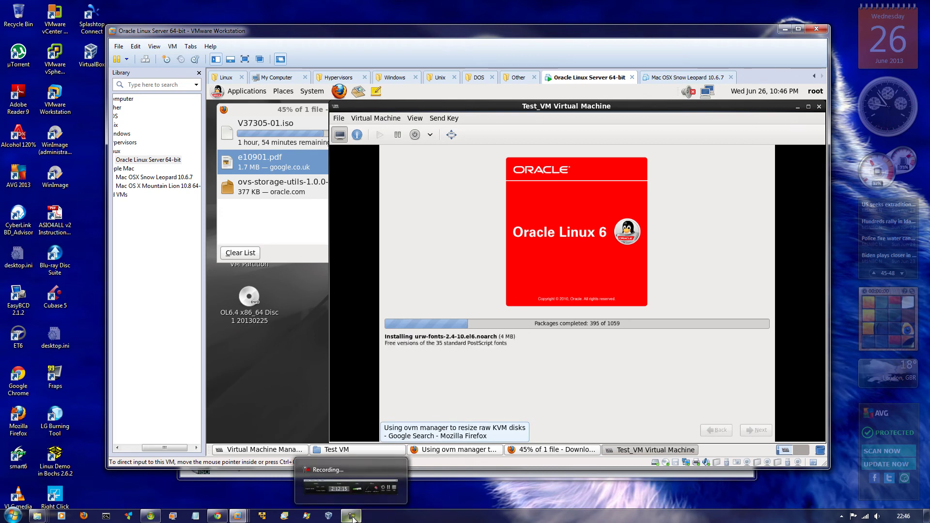
left_click(353, 516)
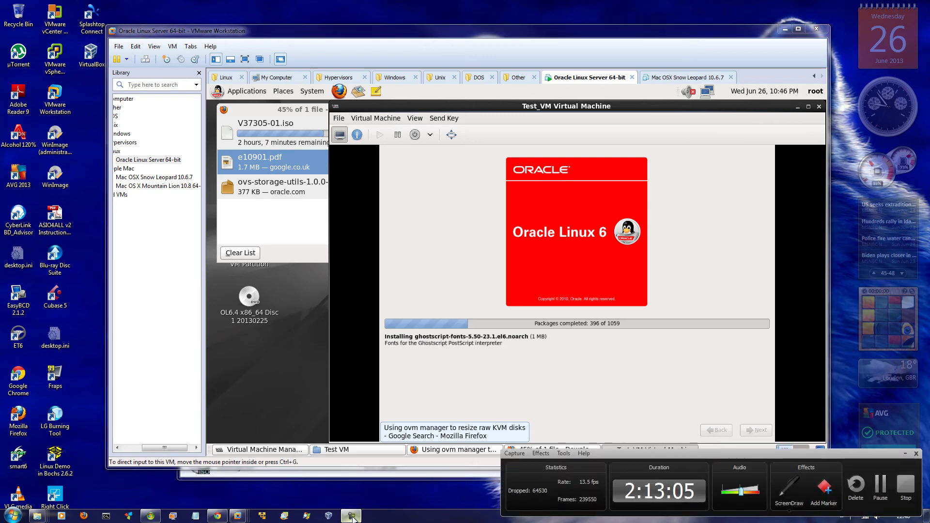
left_click(880, 485)
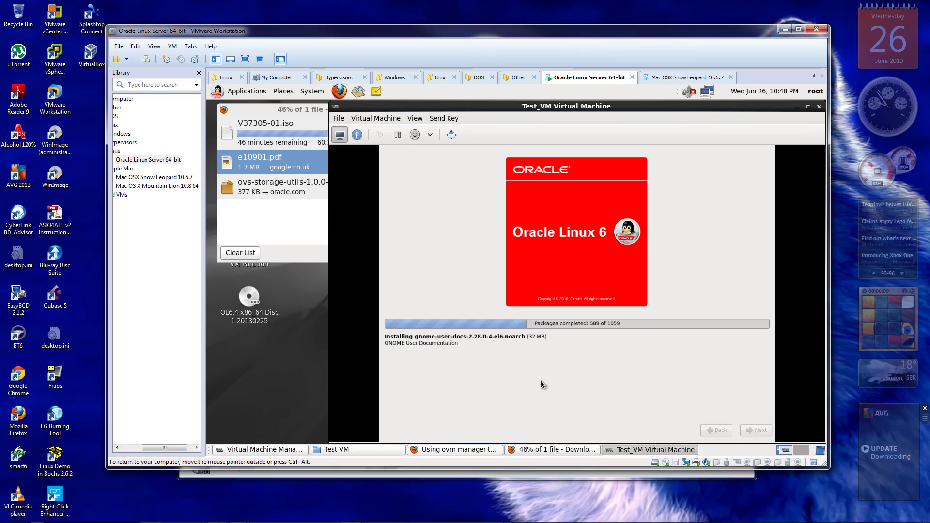
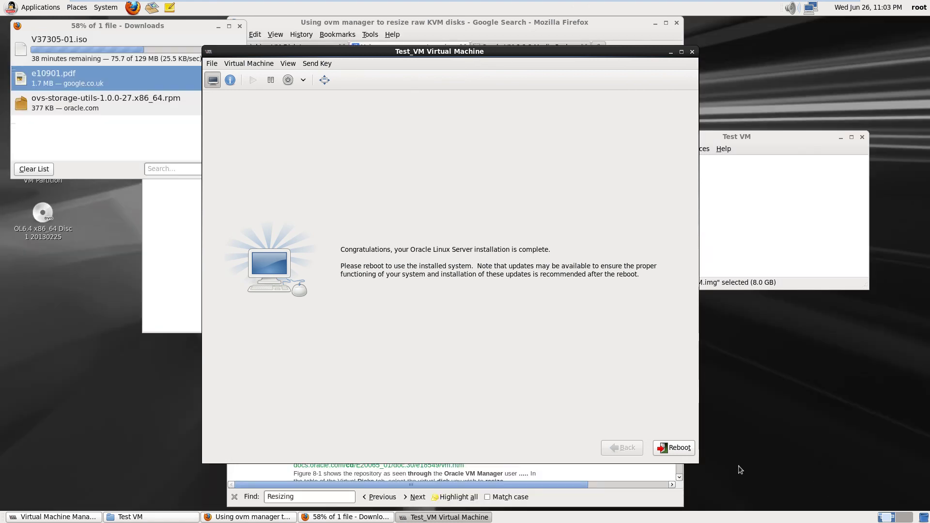
Reboot Test_VM into the installed system and switch to the Serial 1 text console
left_click(678, 450)
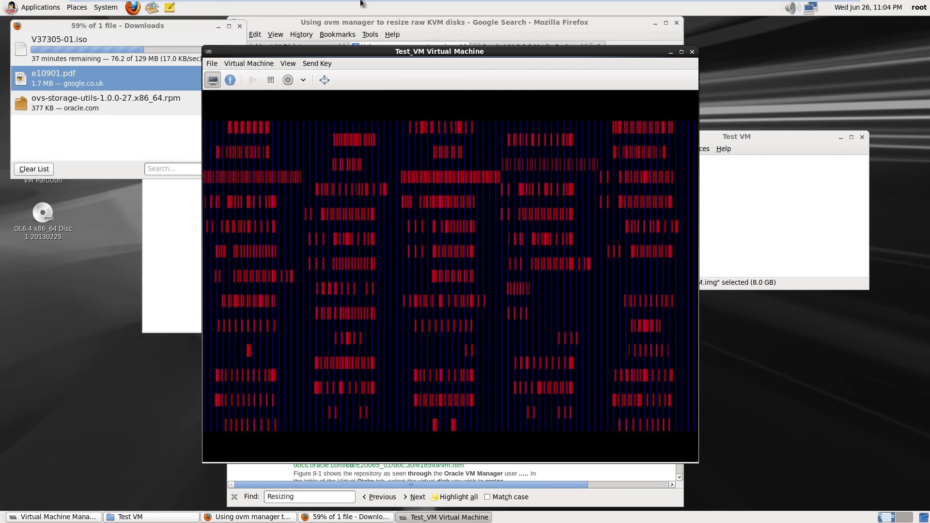
left_click(289, 63)
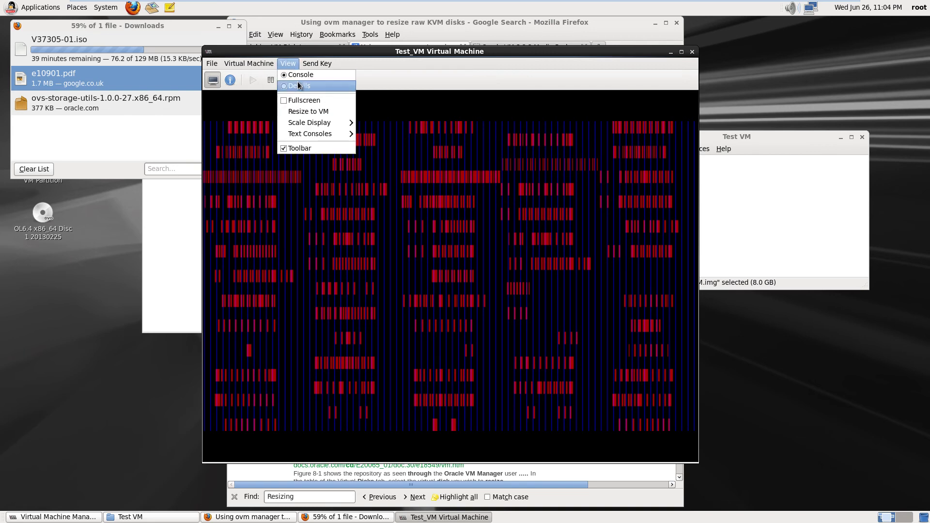
mouse_move(309, 137)
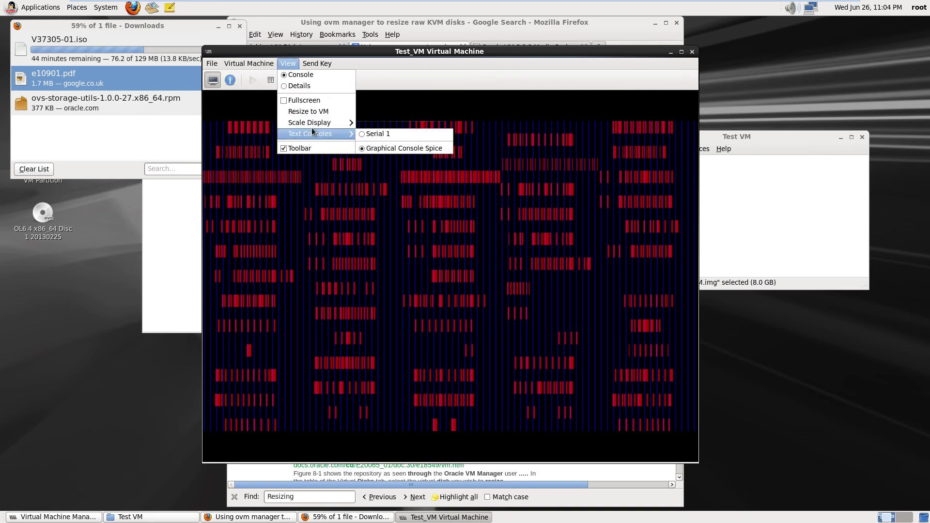
left_click(382, 134)
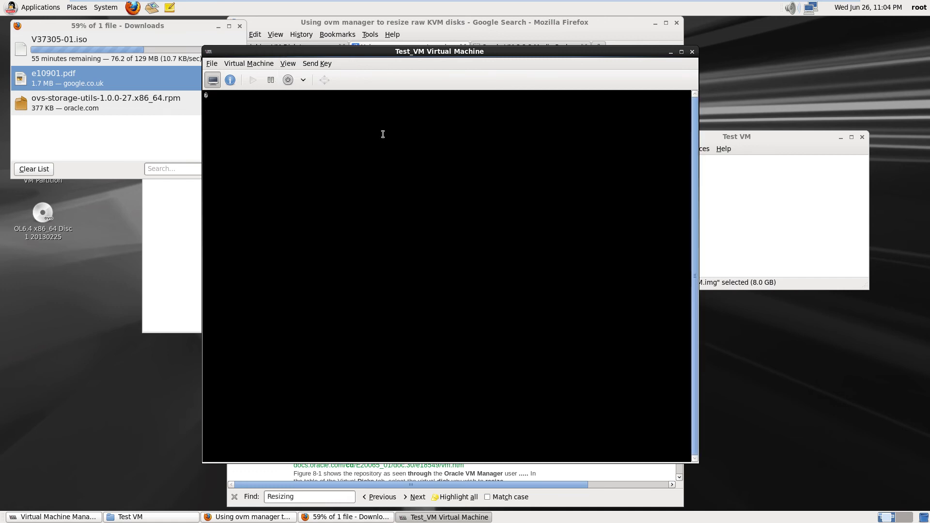
Return to the Graphical Console Spice view as firstboot reaches the Welcome page
left_click(286, 64)
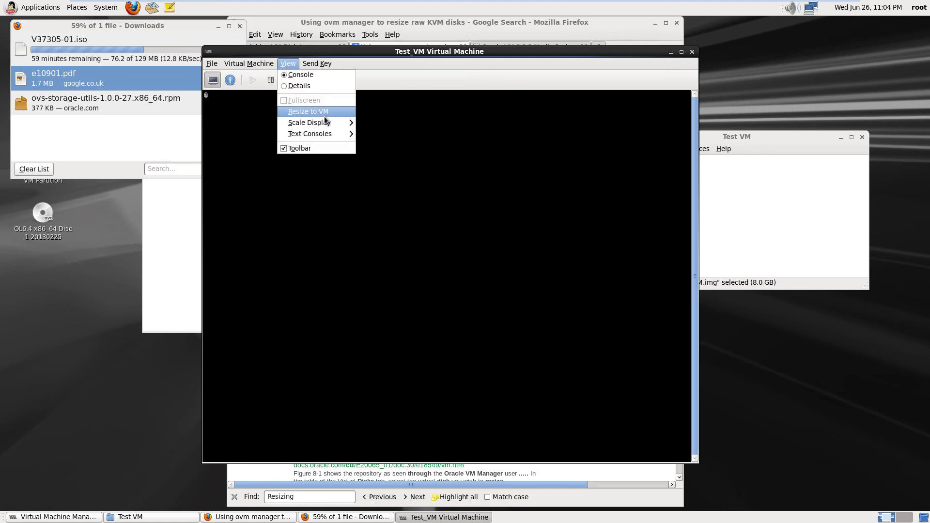
mouse_move(327, 135)
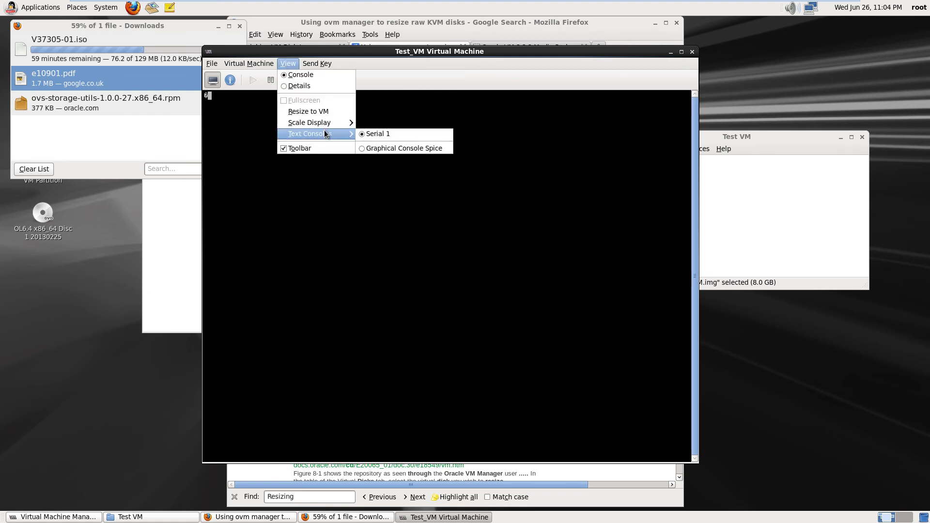
left_click(370, 149)
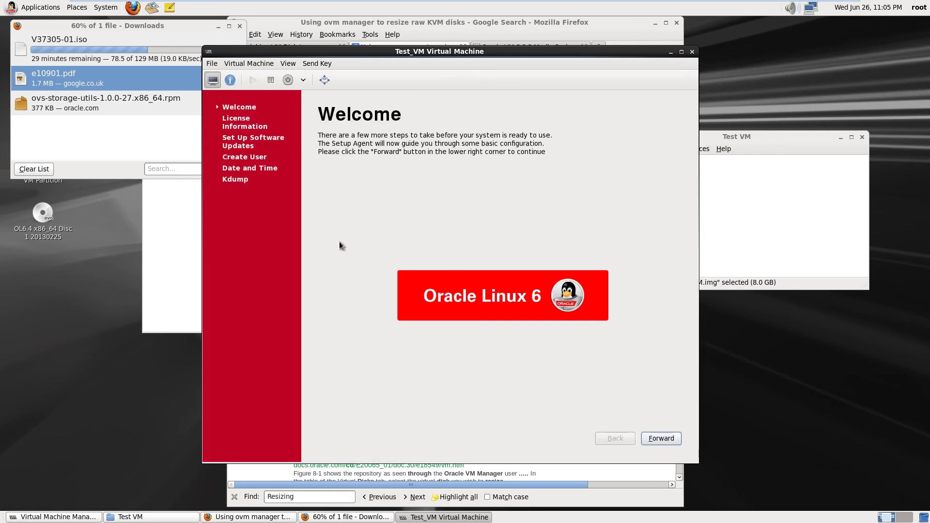
Pass Welcome and the licence, choosing to register later and declining to connect for updates
left_click(661, 438)
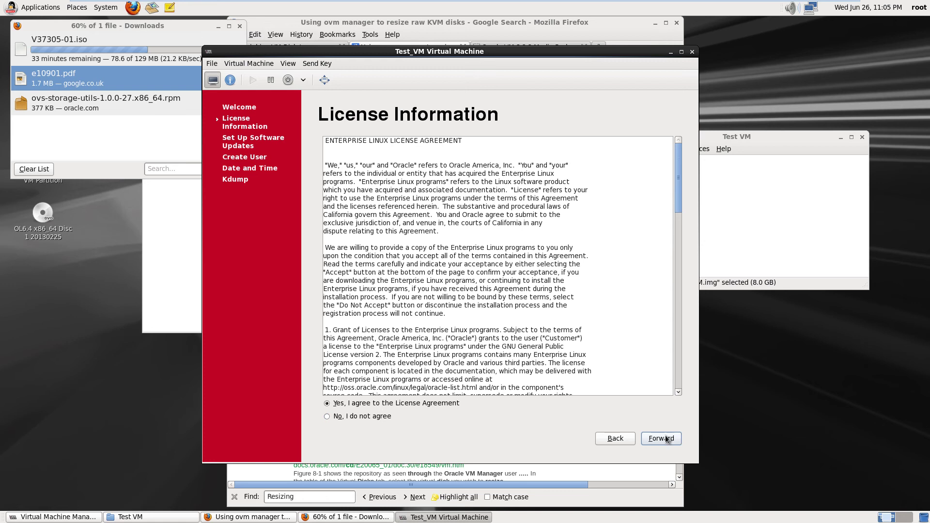
left_click(666, 439)
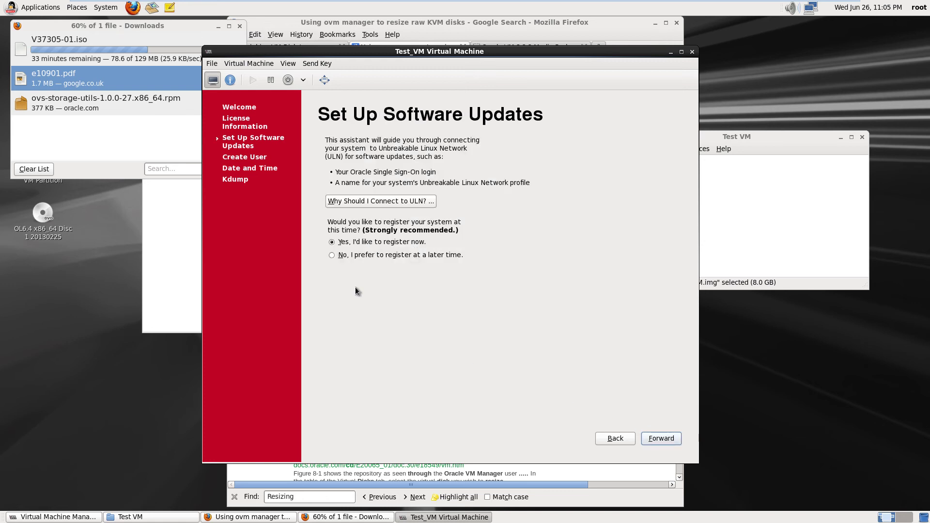
left_click(332, 255)
left_click(666, 438)
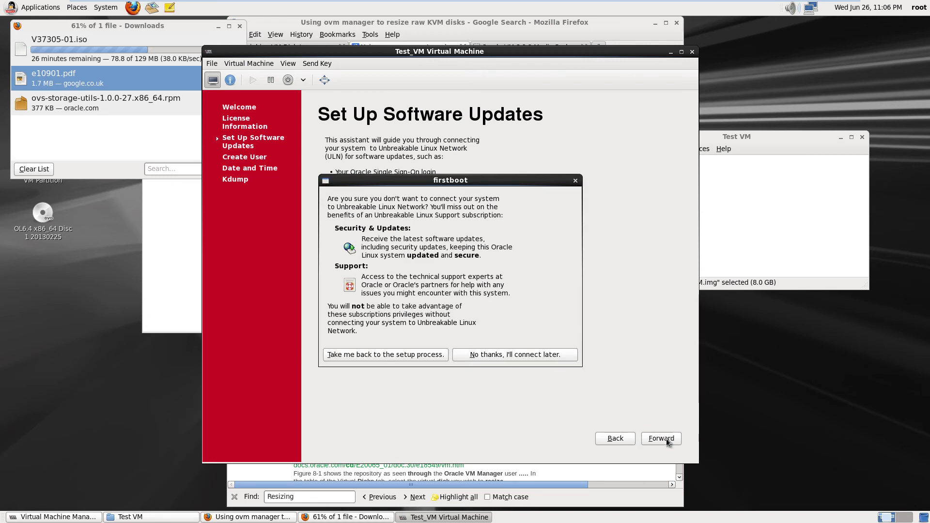
left_click(492, 356)
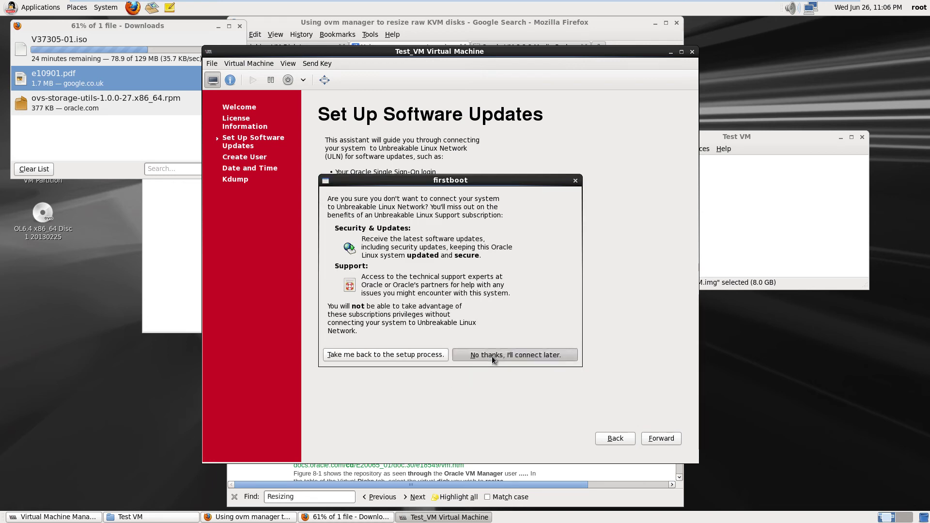
left_click(660, 441)
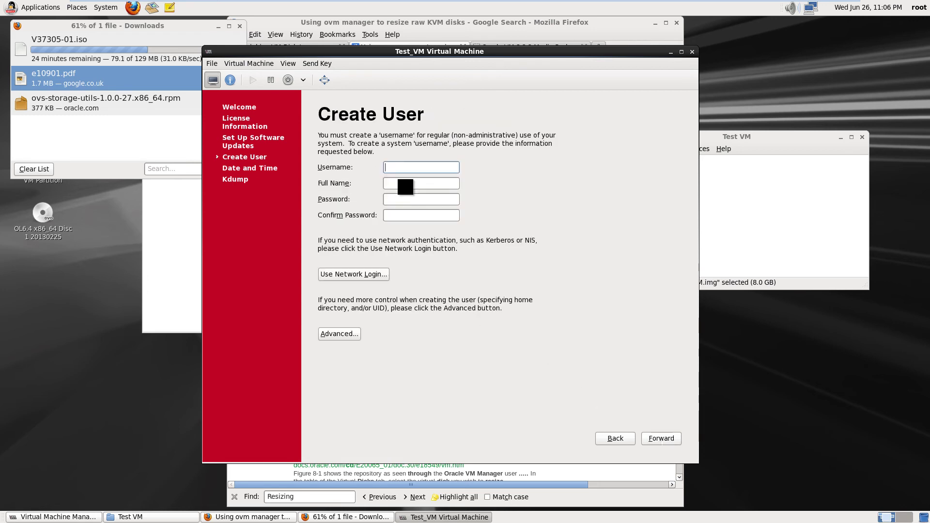
Enter the new user's username and full name on the Create User page
left_click(393, 167)
type("Ren")
key("BackSpace")
left_click(404, 180)
type("Ren Davies")
key("BackSpace")
Set and confirm the user's password, check the Advanced user manager, and continue
left_click(410, 200)
type("••••••")
left_click(412, 215)
type("******")
left_click(329, 334)
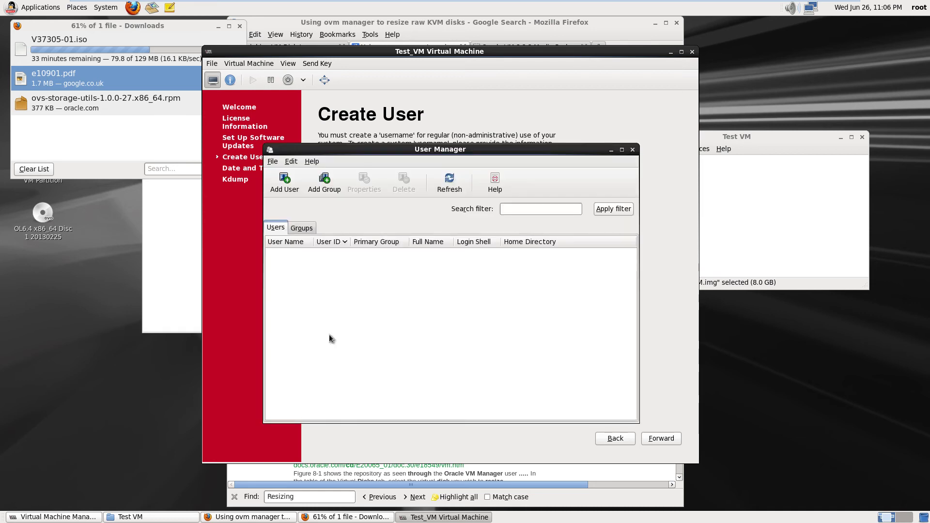
left_click(630, 151)
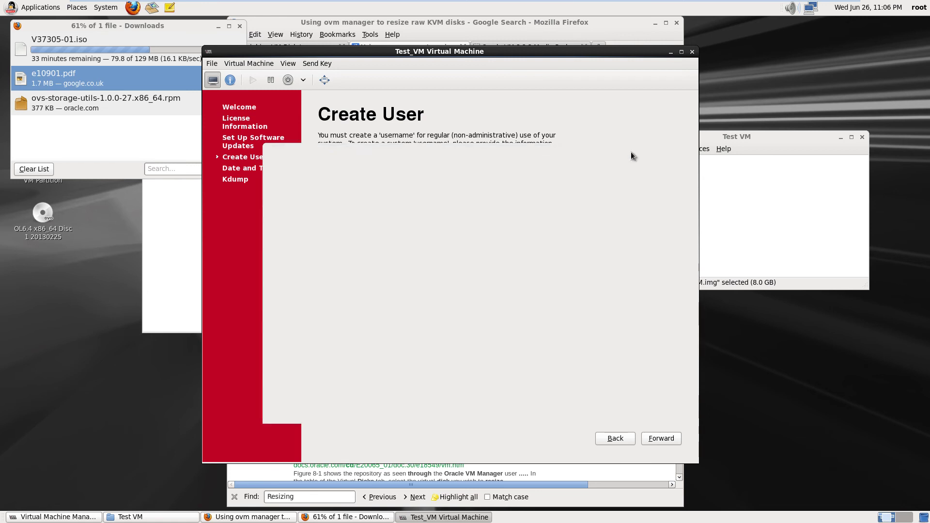
left_click(665, 439)
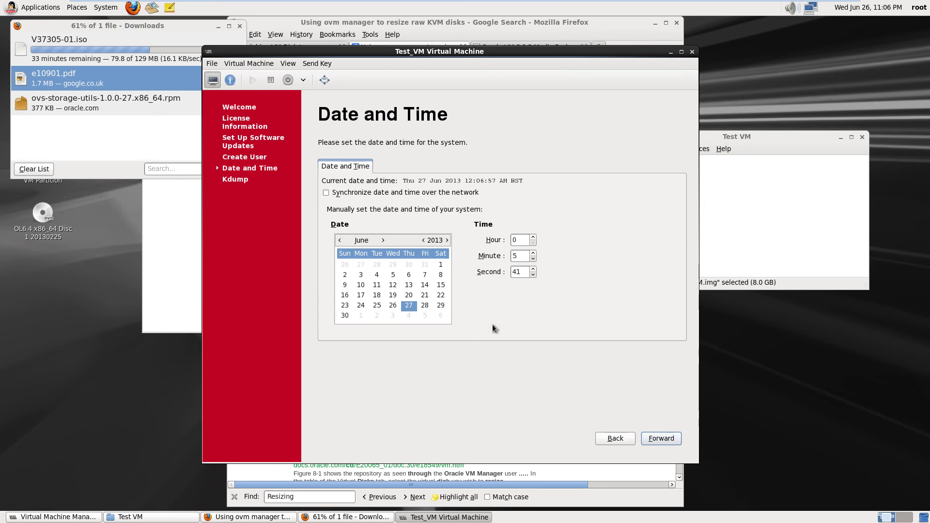
Enable network time synchronisation with 'Use Local Time Source' under Advanced Options, then continue
left_click(326, 193)
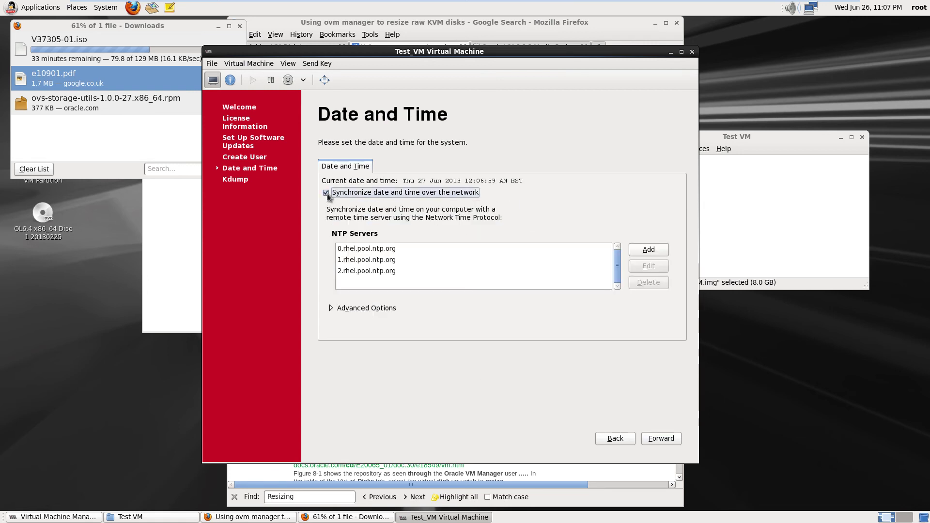
left_click(331, 308)
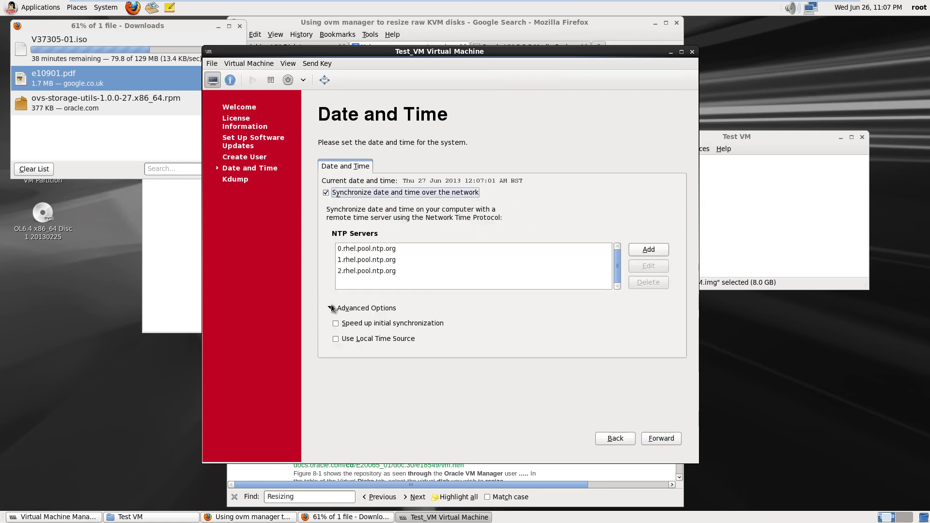
left_click(335, 339)
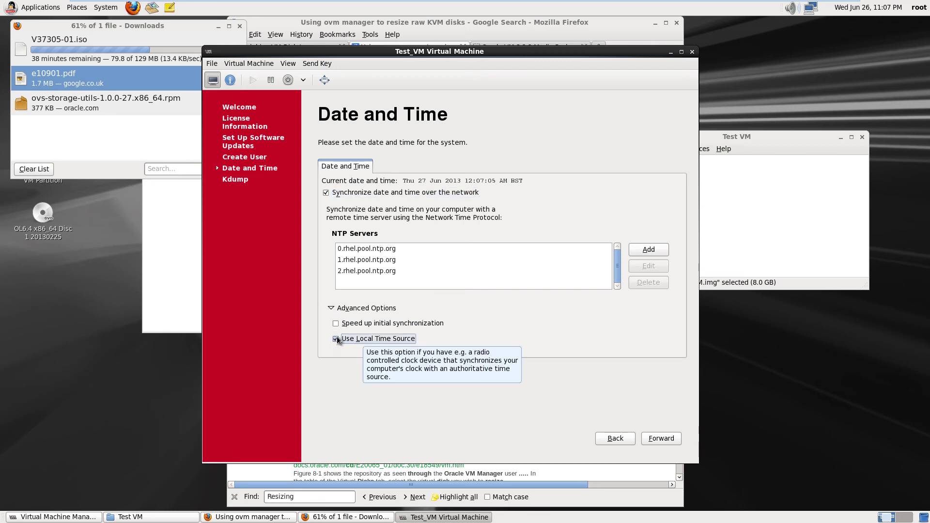
left_click(656, 439)
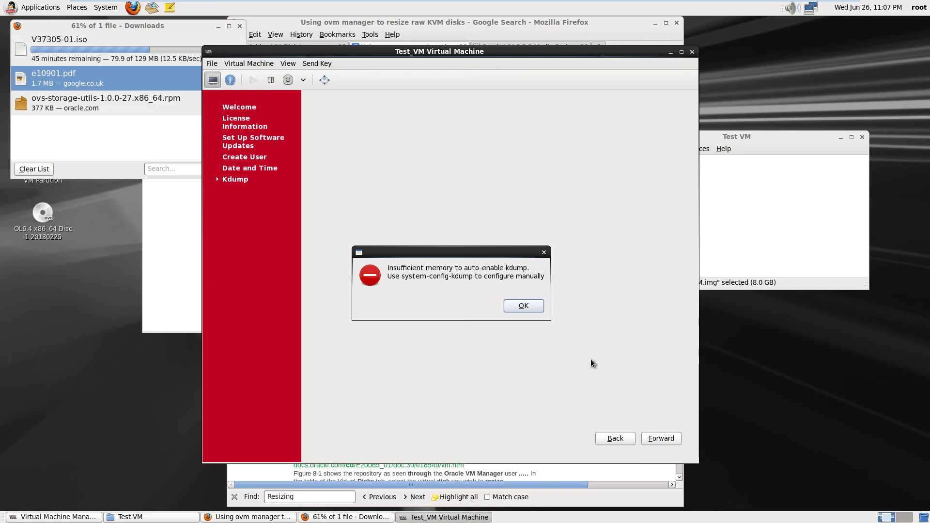
Dismiss the kdump insufficient-memory warning and finish the first-boot setup
left_click(530, 310)
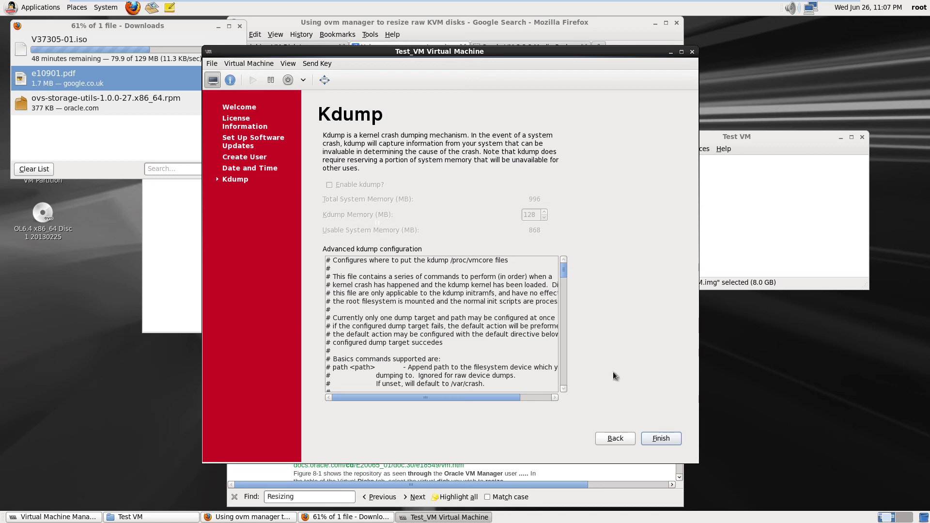
left_click(659, 438)
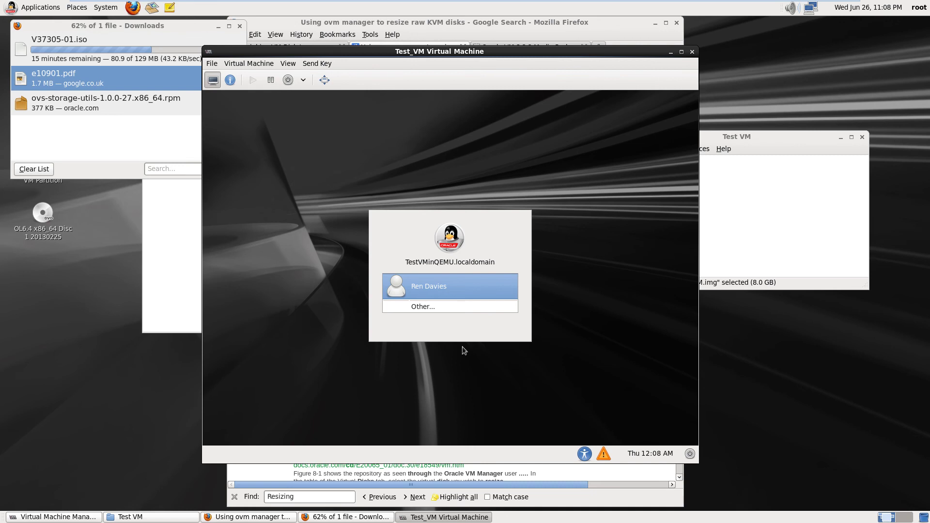
Log in through Other... as user root with the root password
left_click(431, 306)
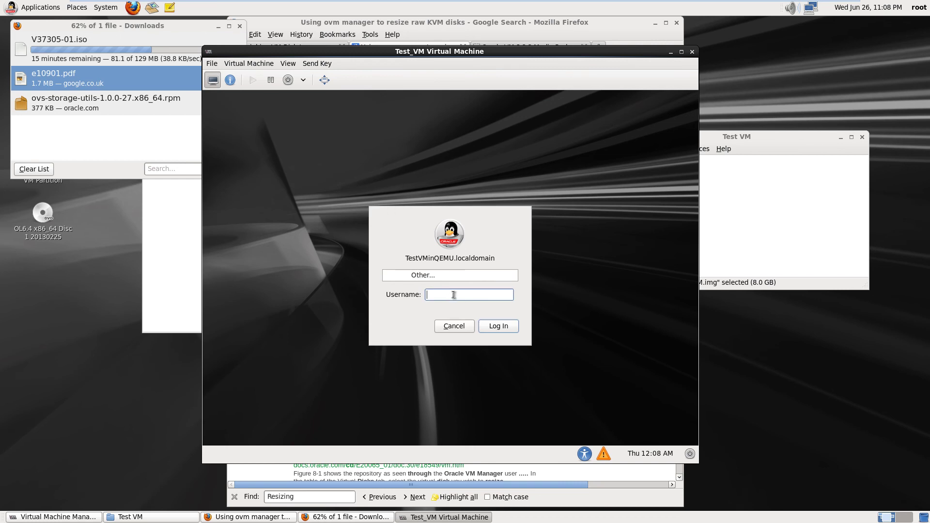
key("Return")
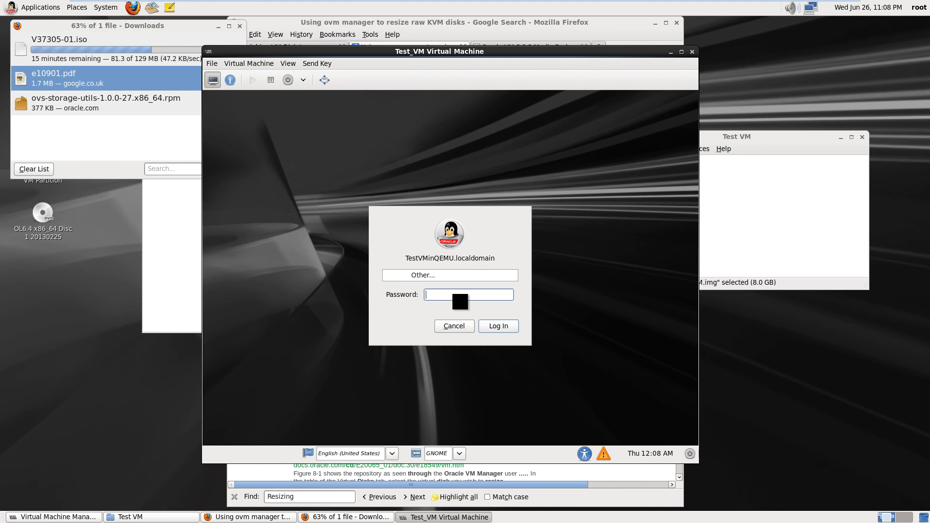
key("Return")
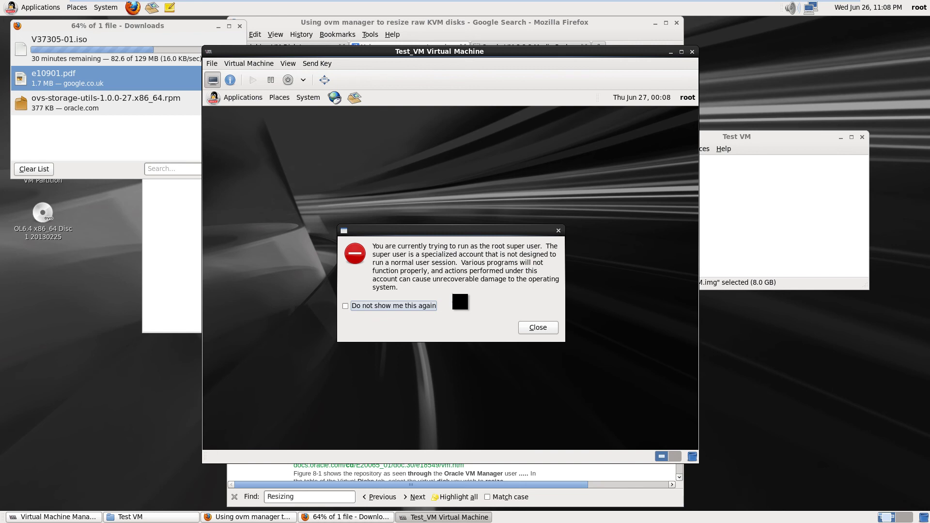
Dismiss the root-user warning and open the guest clock Preferences on its Locations tab
left_click(545, 327)
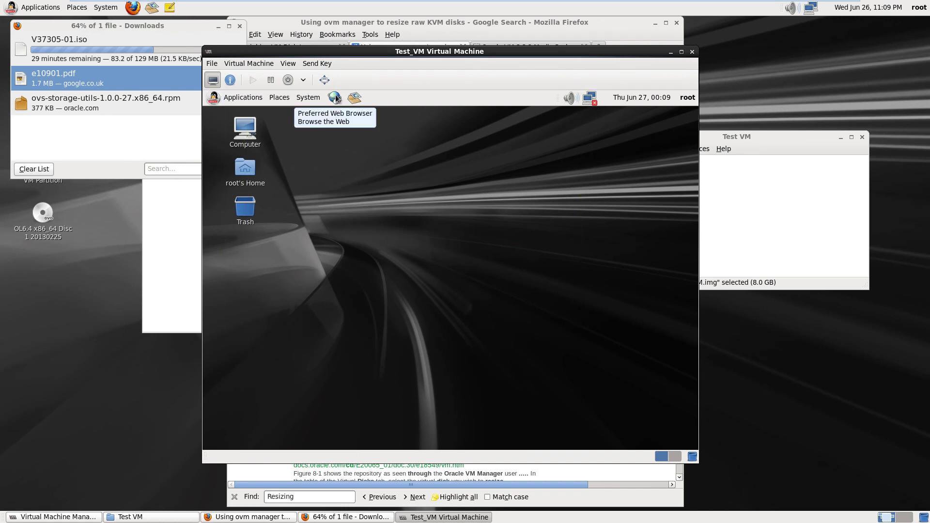
left_click(337, 99)
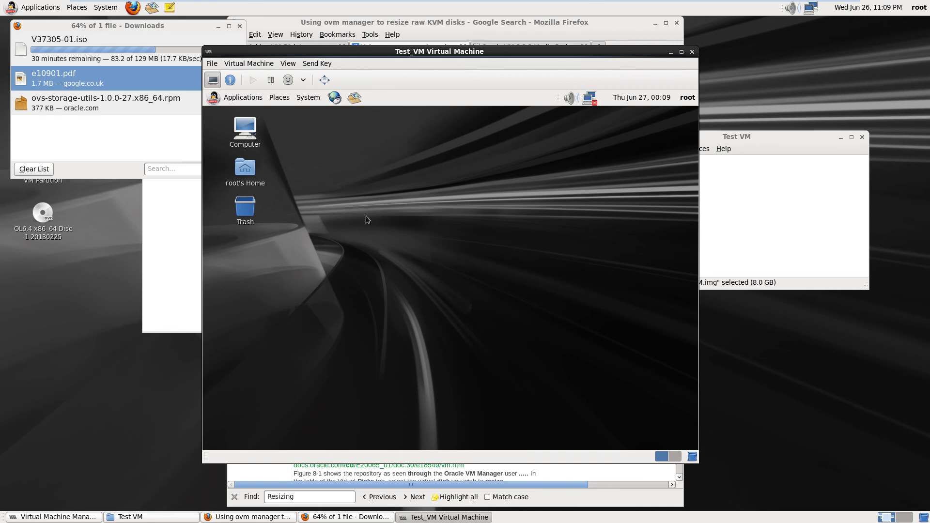
right_click(637, 102)
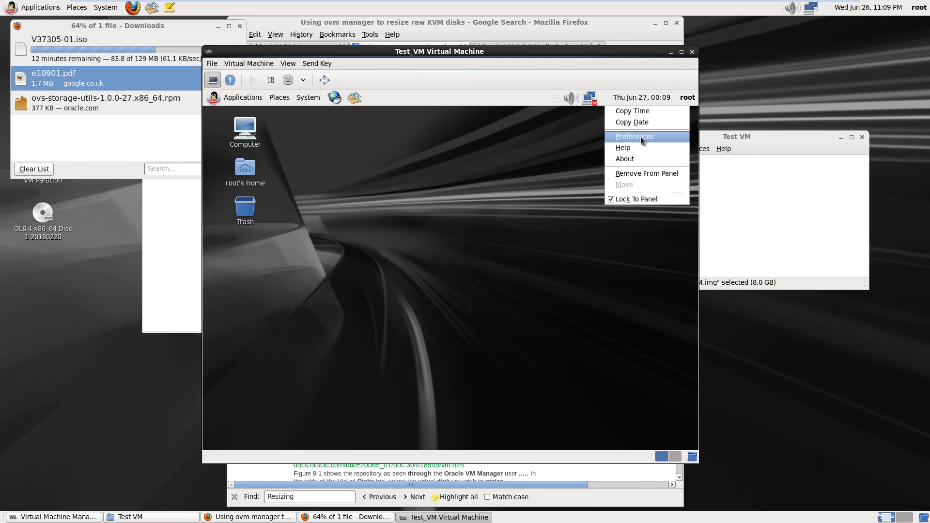
left_click(640, 137)
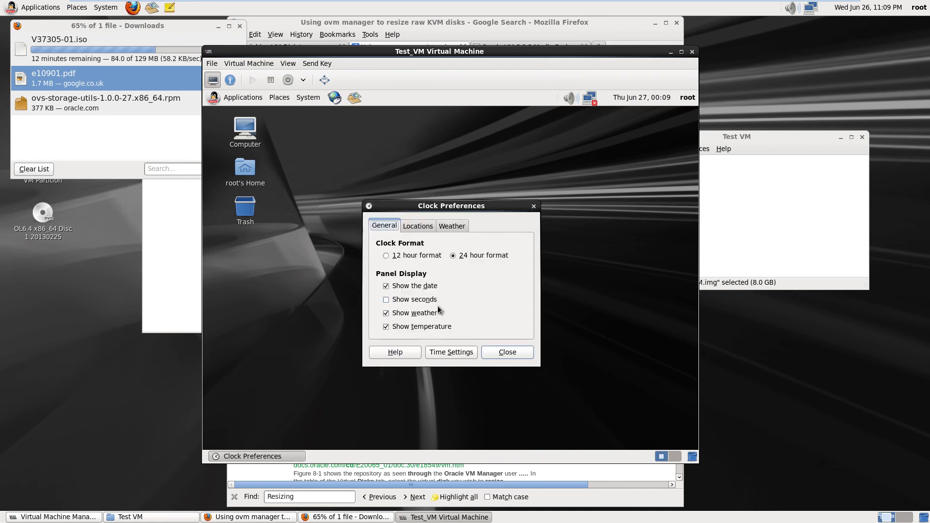
left_click(415, 227)
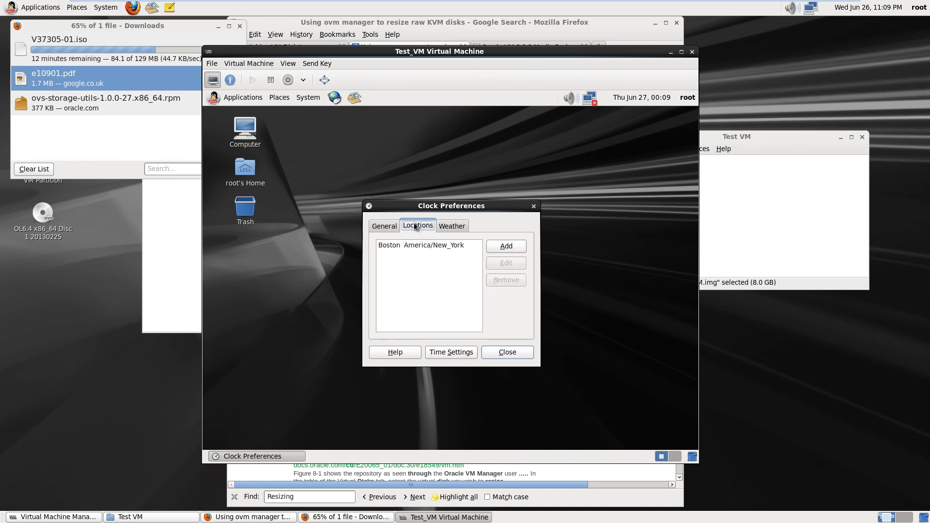
Start a new clock location and choose the United Kingdom timezone
left_click(502, 251)
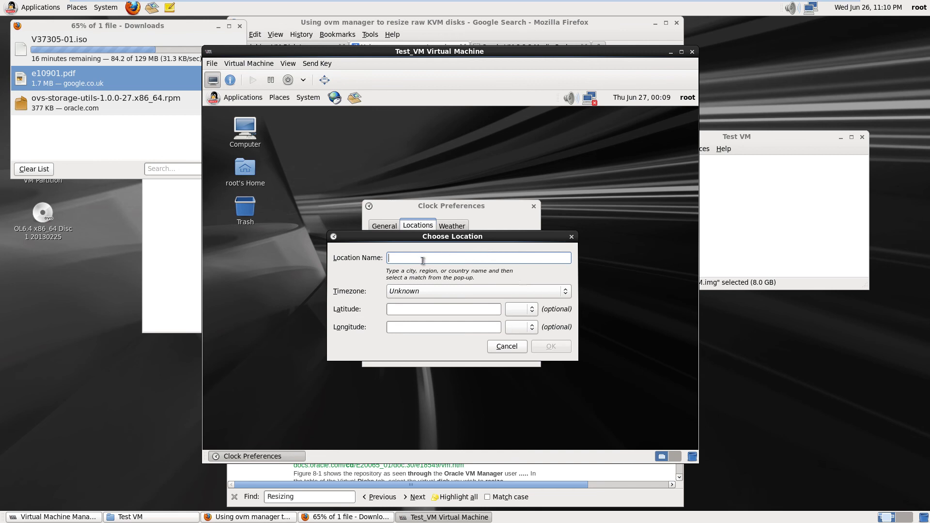
left_click(484, 291)
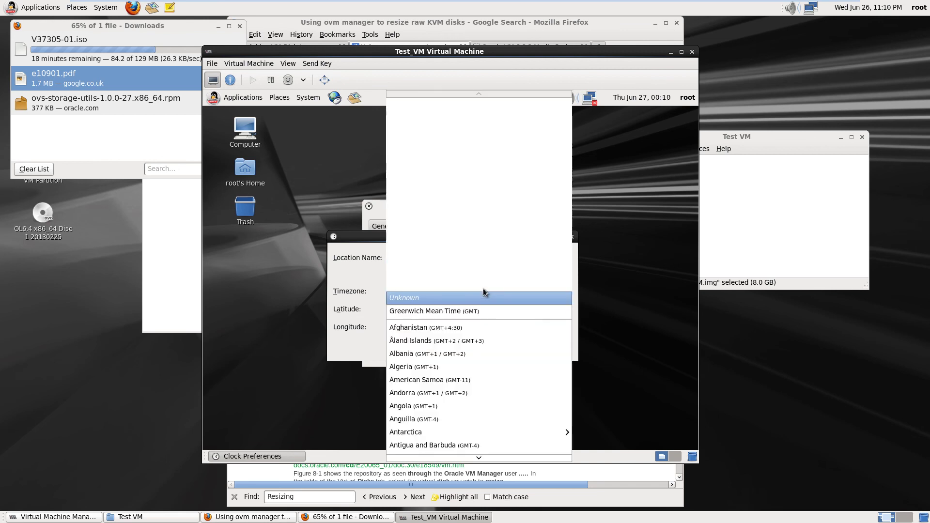
scroll(475, 374, "down", 5)
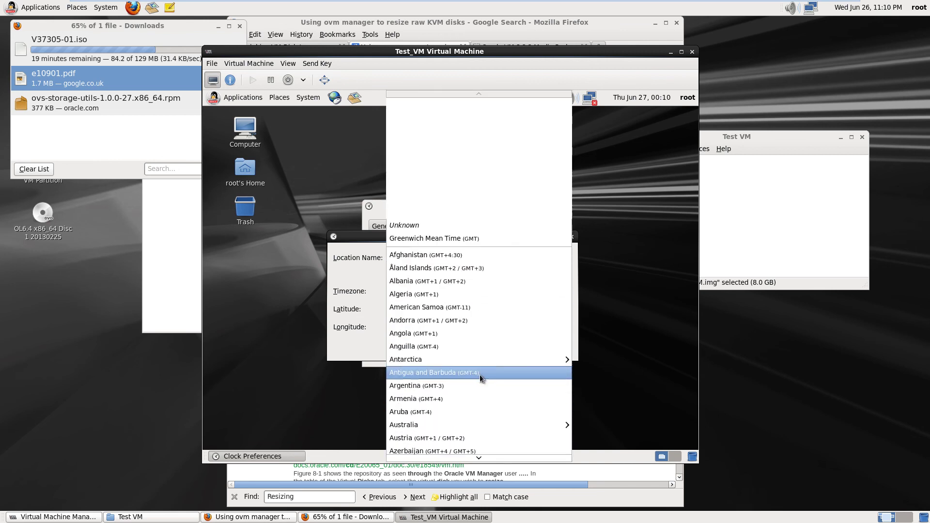
scroll(481, 374, "down", 2)
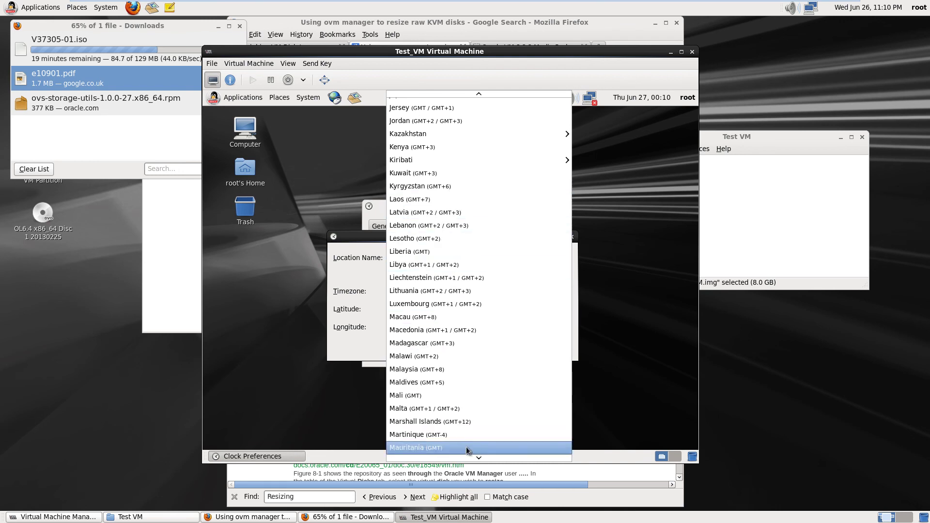
mouse_move(468, 458)
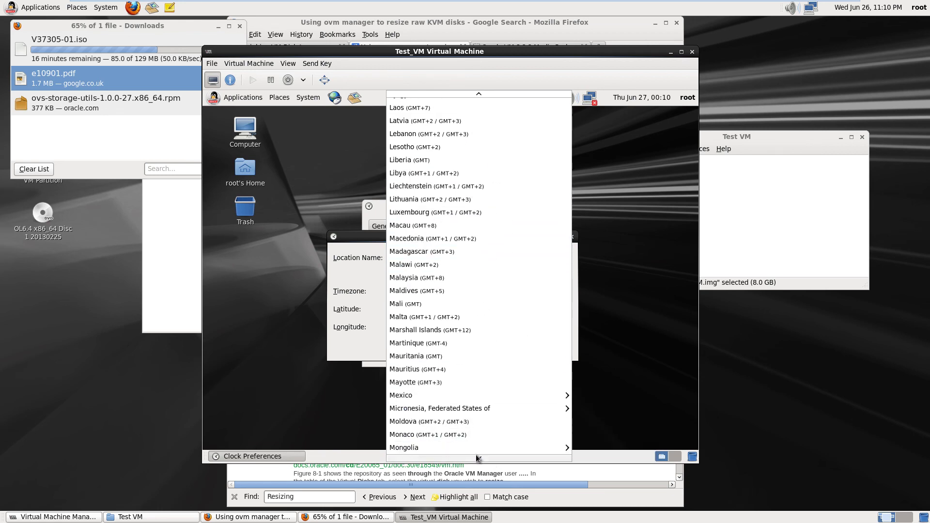
scroll(477, 458, "down", 10)
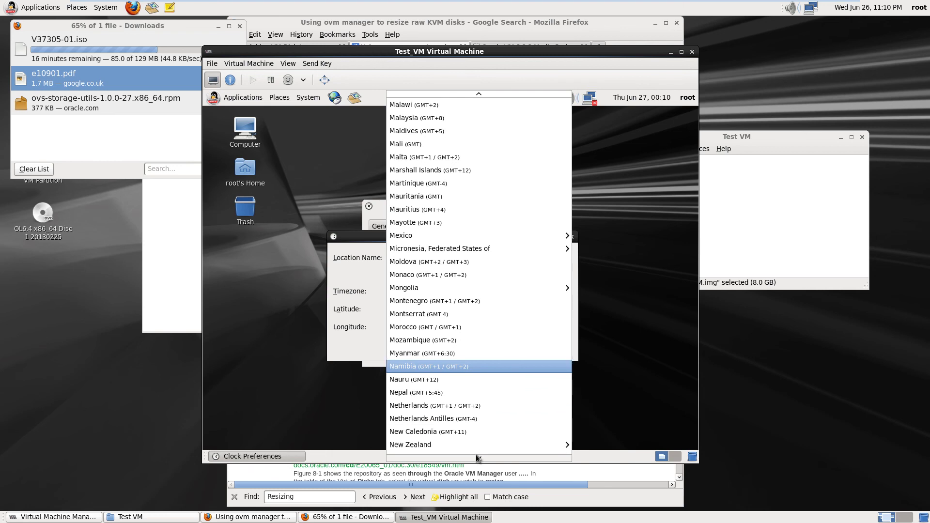
scroll(477, 457, "down", 10)
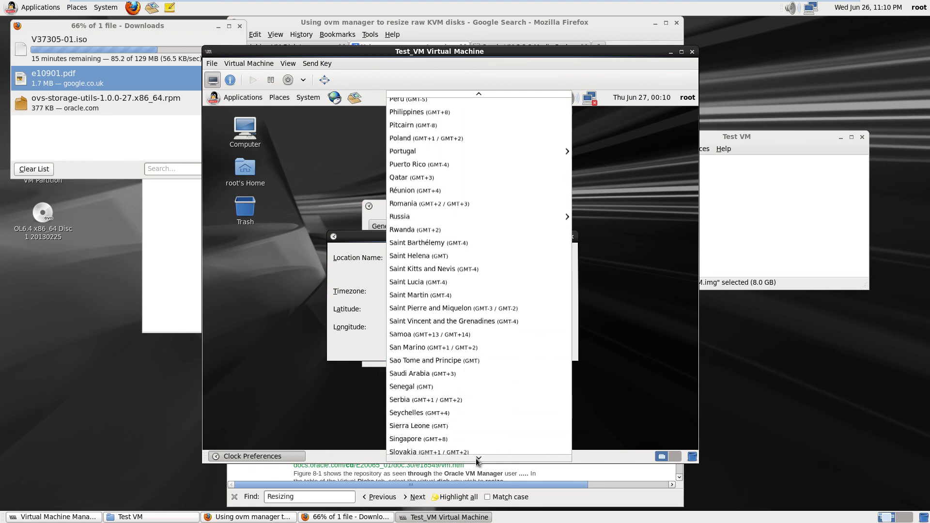
scroll(477, 457, "down", 3)
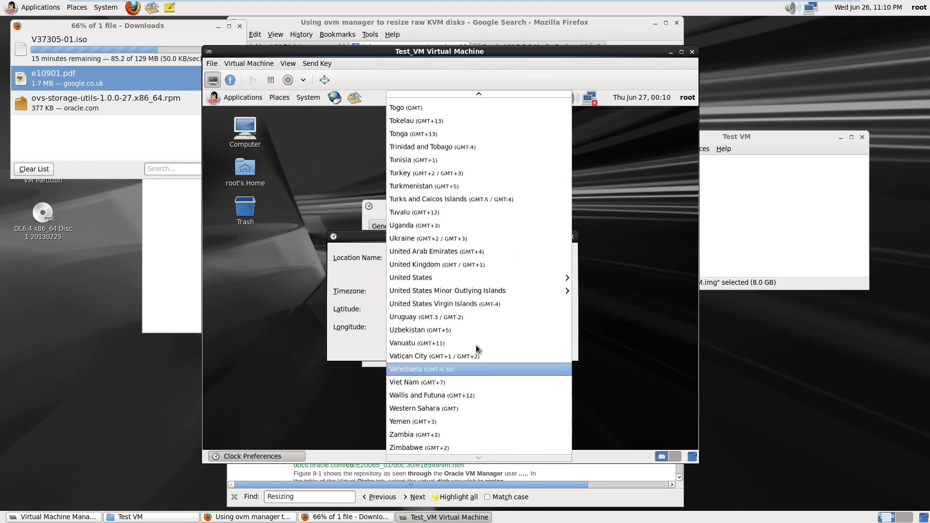
left_click(454, 264)
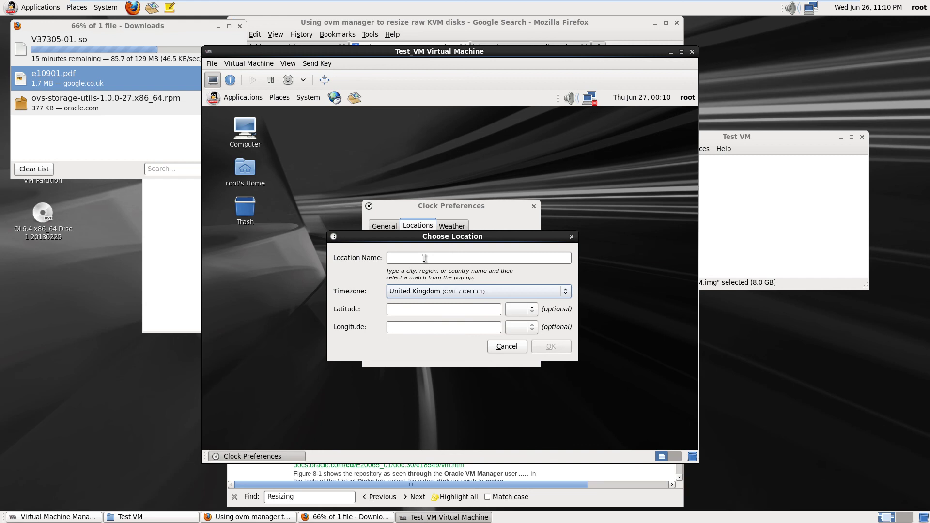
Name the location 'England' and confirm it
left_click(424, 258)
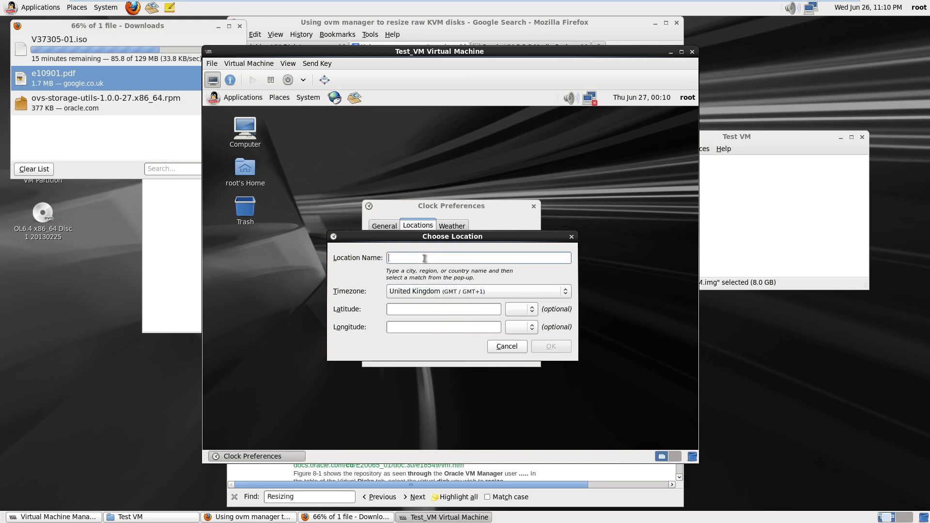
type("Eng")
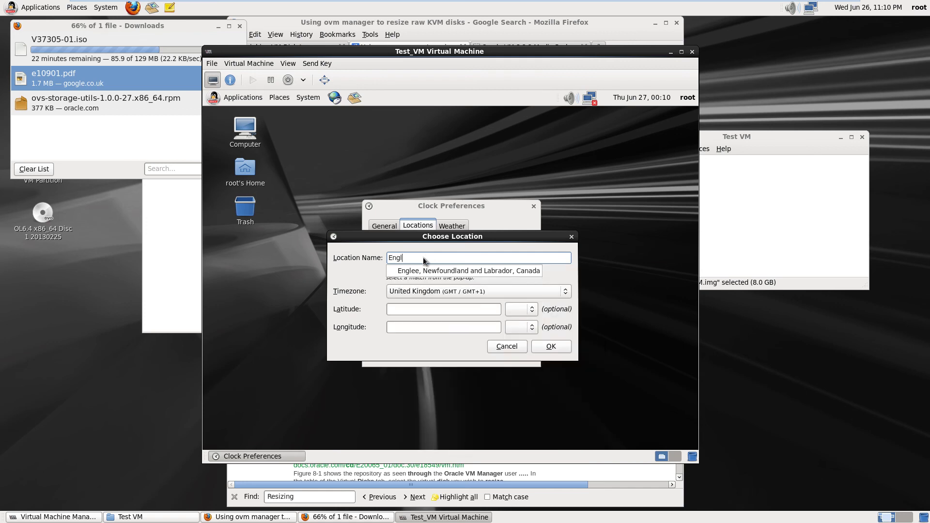
type("land")
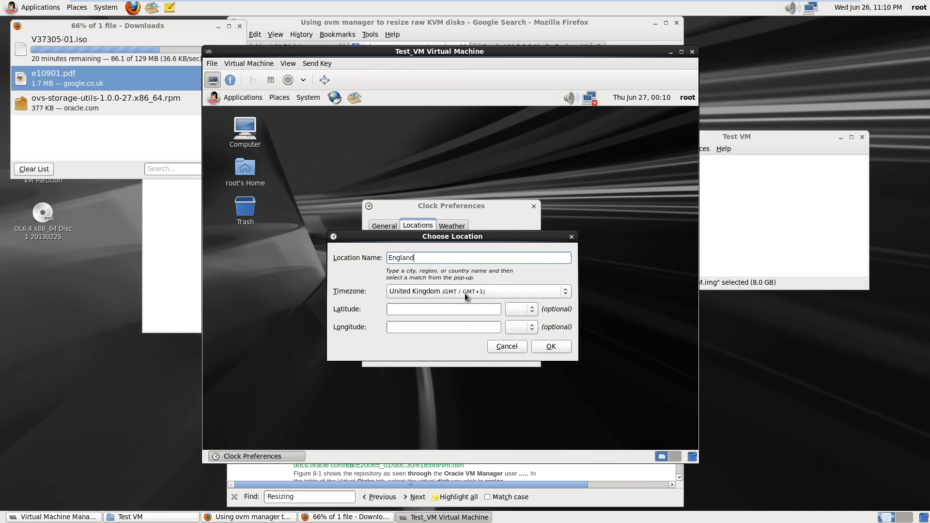
left_click(553, 347)
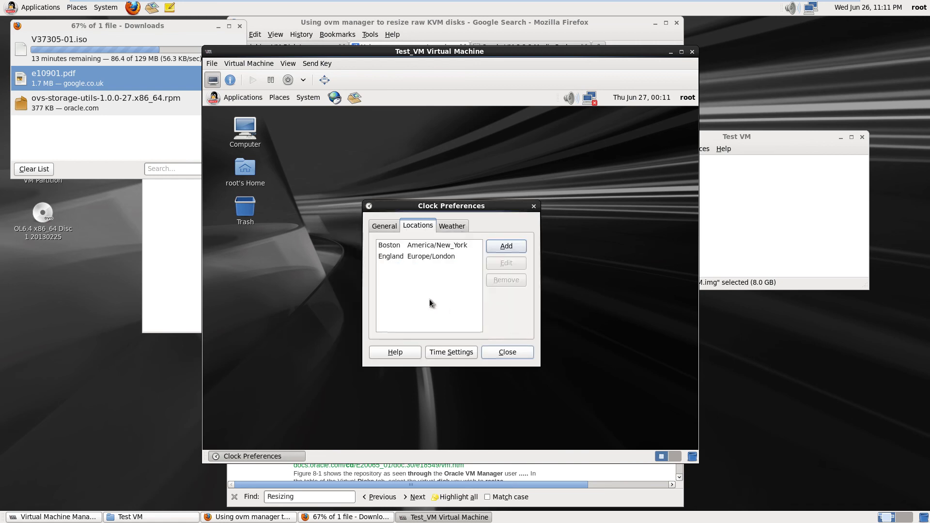
Remove Boston, glance at Time Settings, Weather and General tabs, then close Clock Preferences
left_click(425, 245)
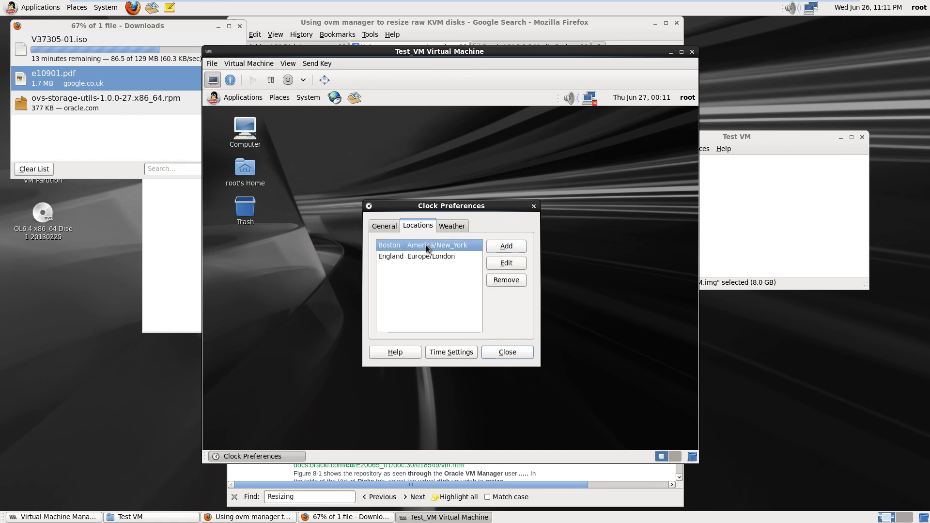
left_click(504, 281)
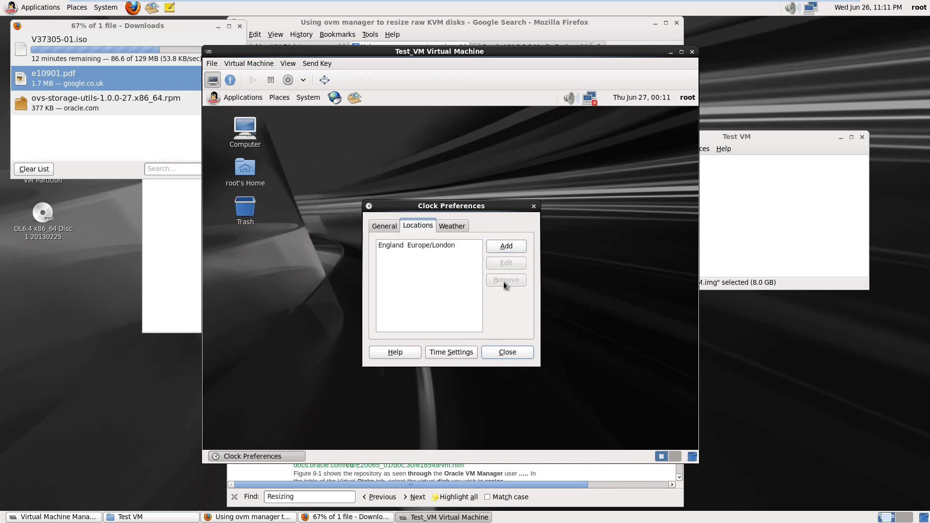
left_click(449, 354)
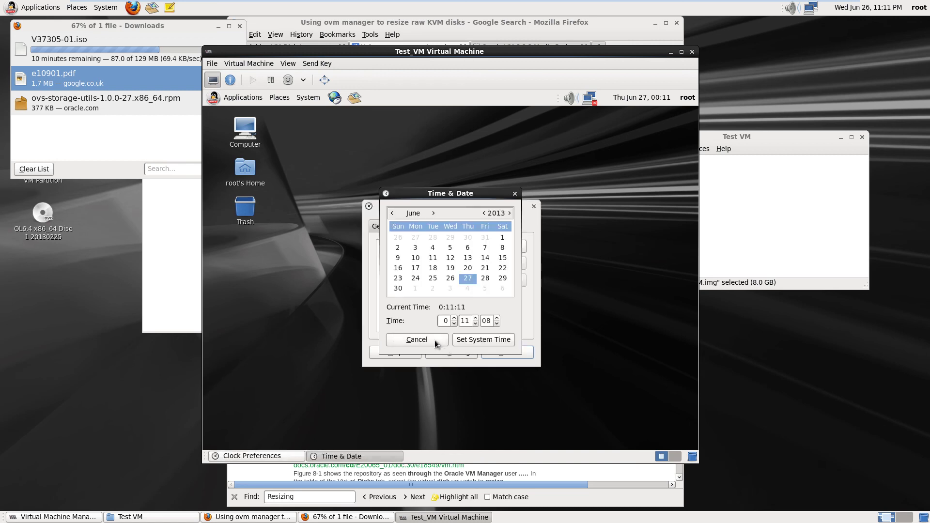
left_click(435, 340)
left_click(457, 227)
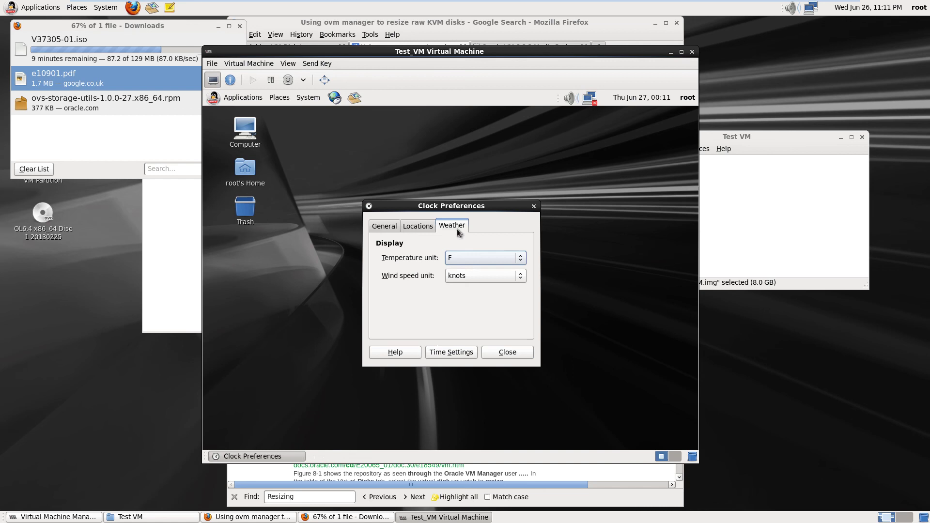
left_click(419, 226)
left_click(388, 226)
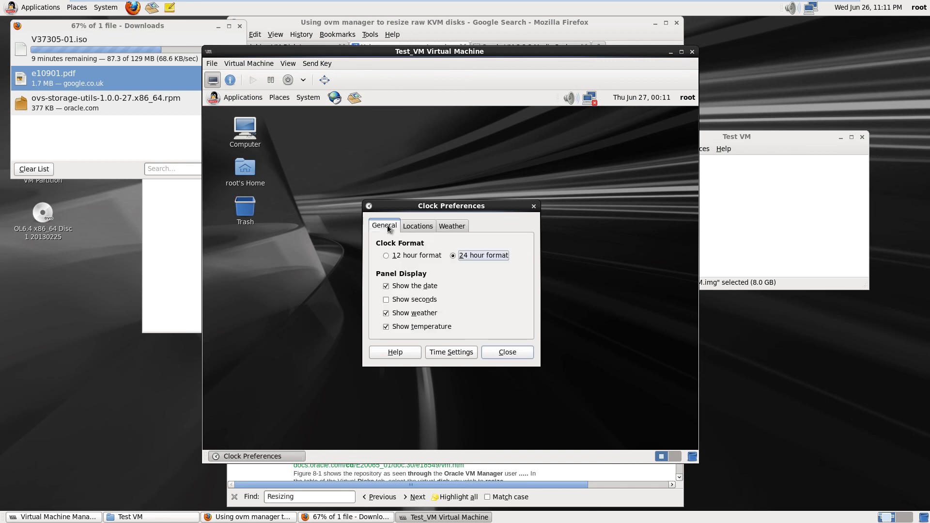
left_click(516, 354)
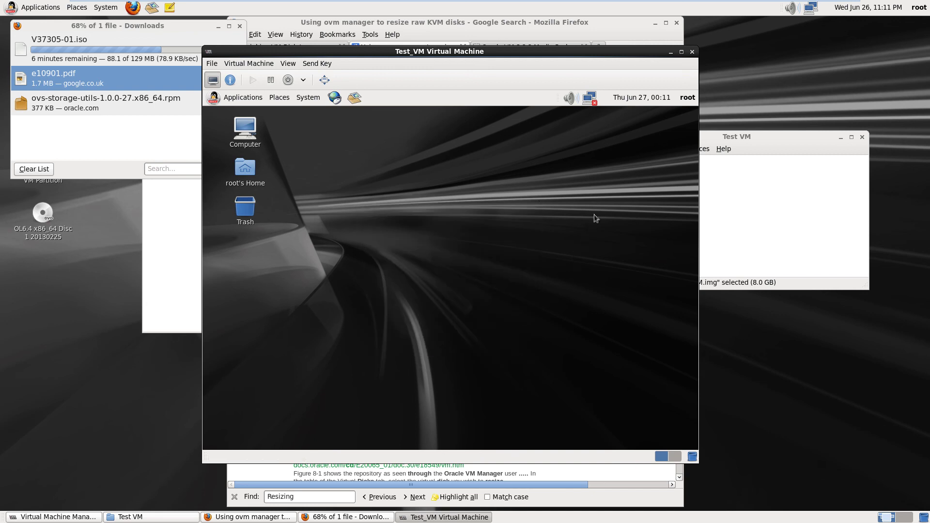
Set the guest system time back to 23:11 on June 26 and close Clock Preferences
right_click(649, 100)
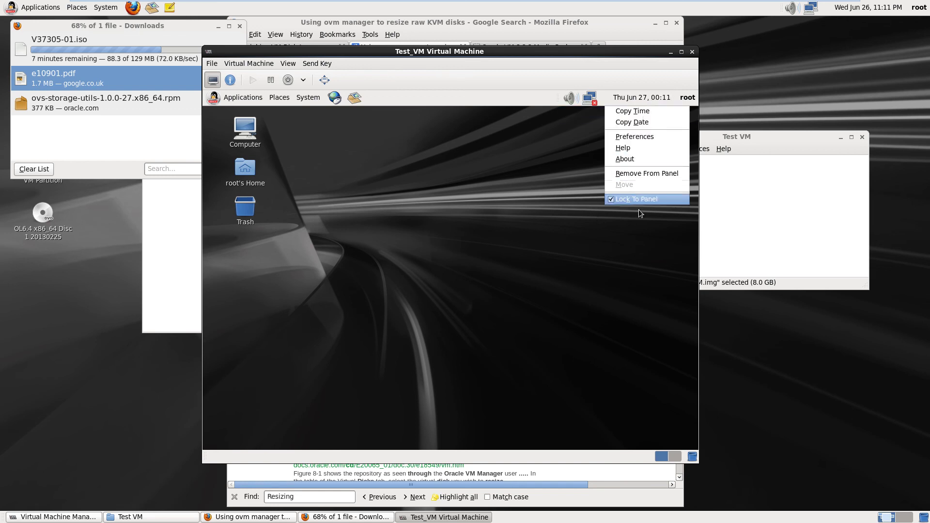
left_click(637, 137)
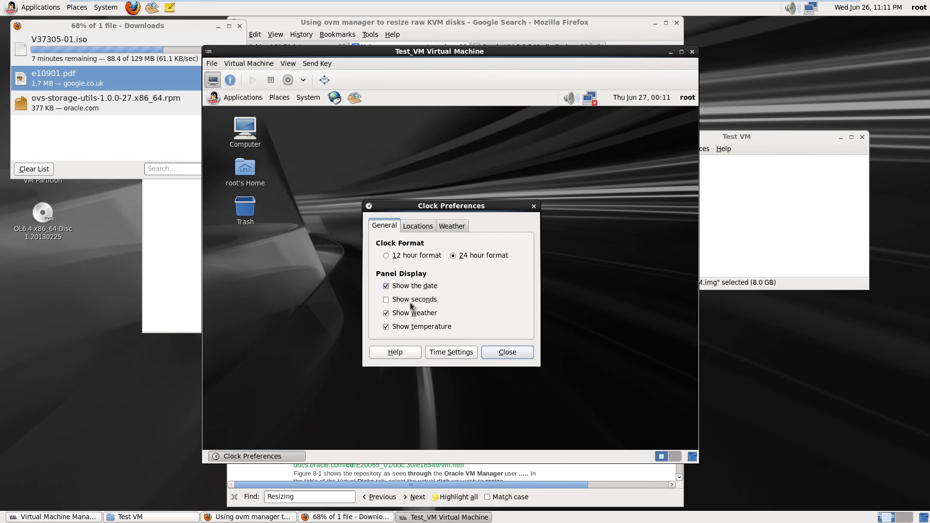
left_click(447, 353)
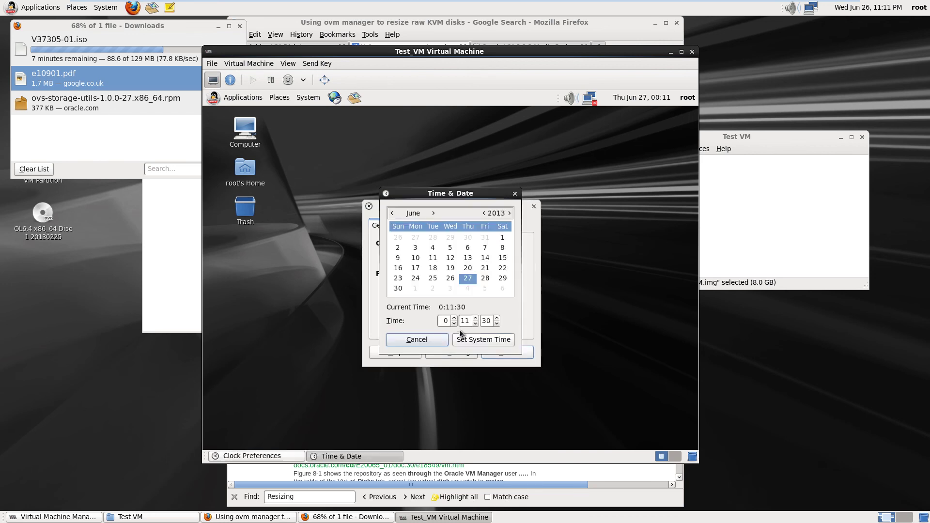
left_click(446, 322)
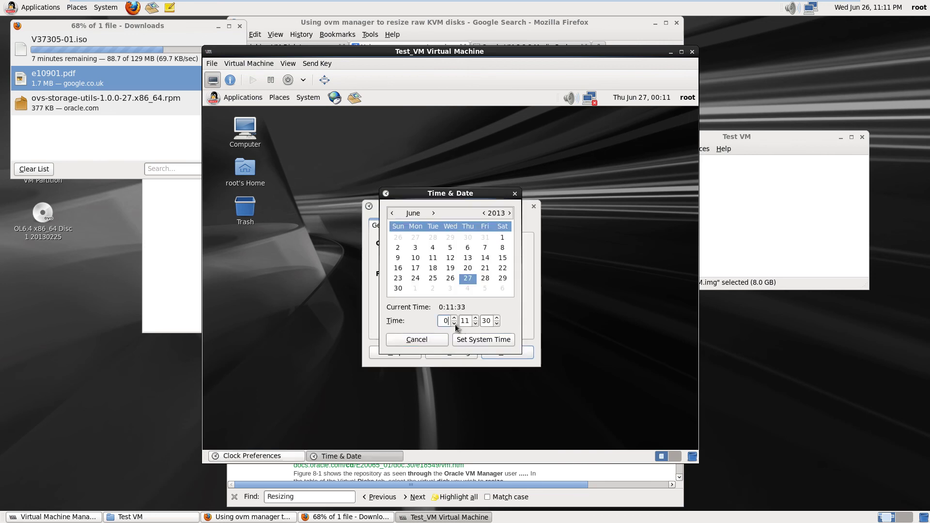
left_click(454, 324)
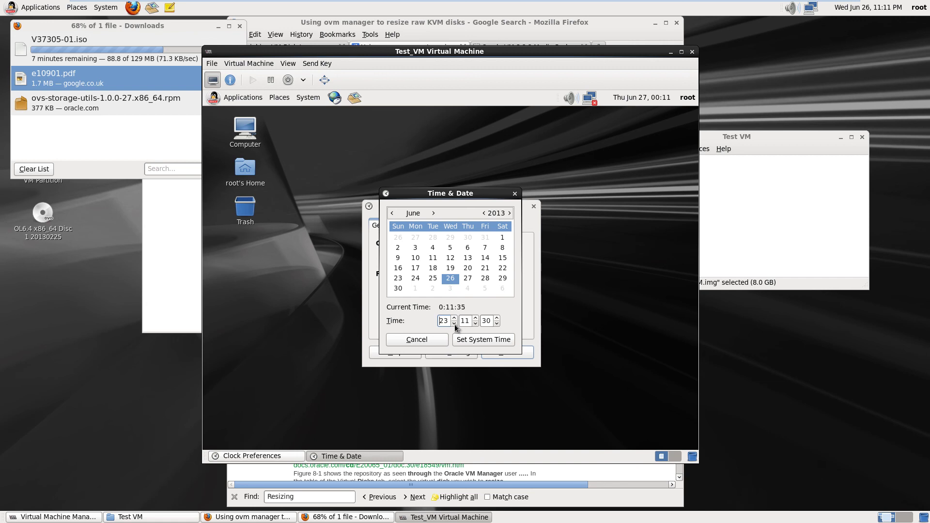
left_click(479, 341)
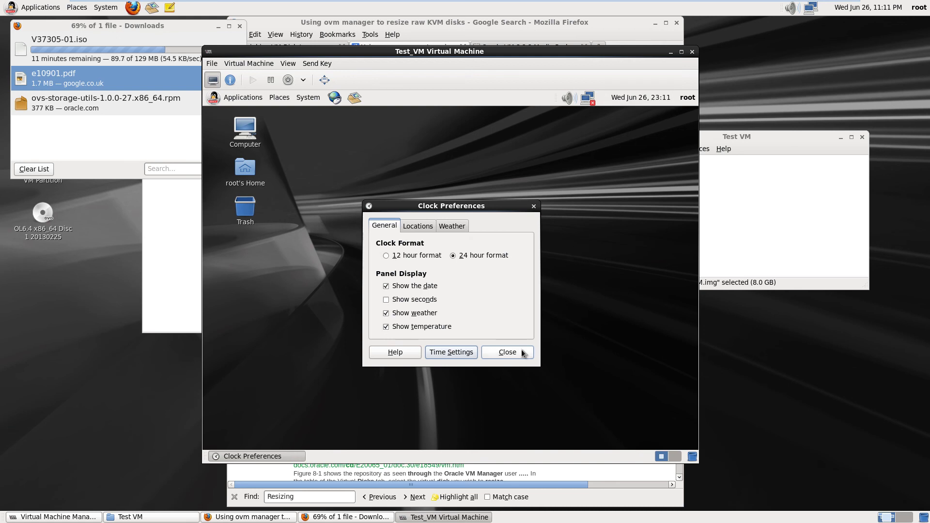
left_click(507, 353)
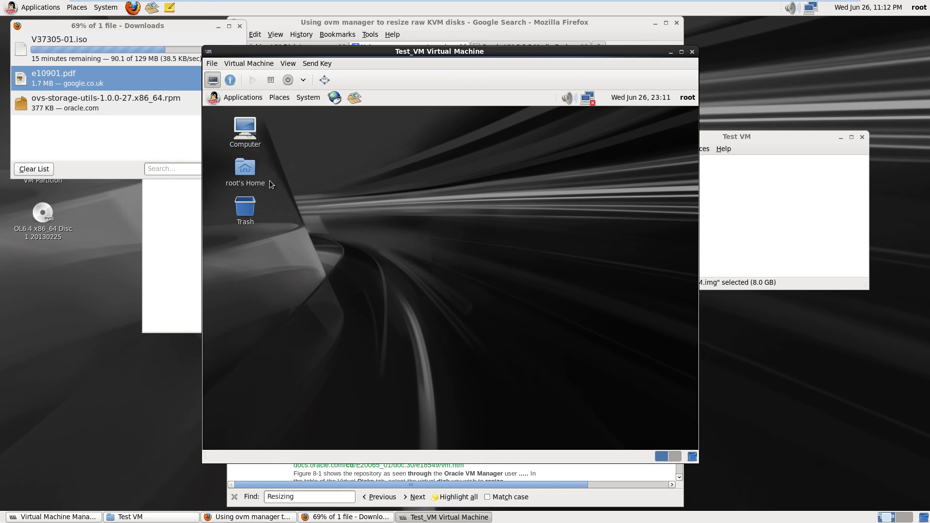
Launch Dragon Player from the guest's Applications > Sound & Video menu
left_click(243, 99)
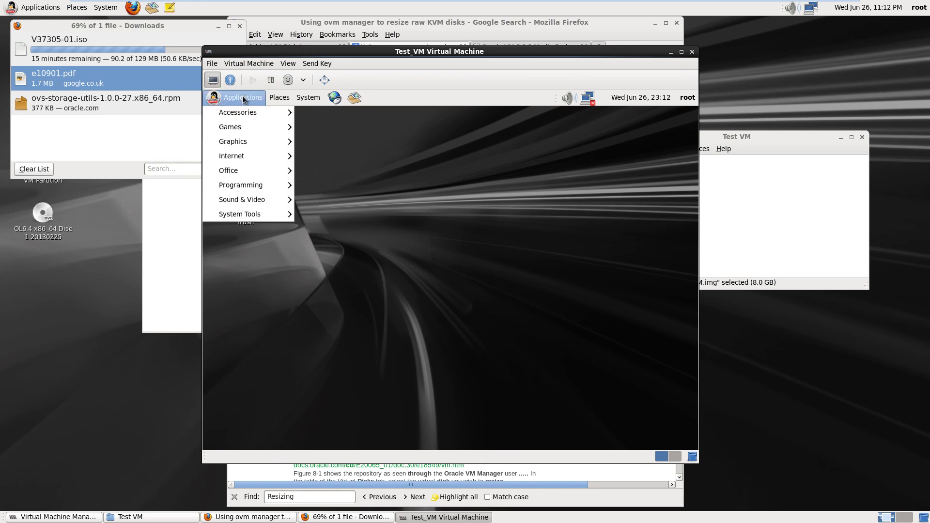
mouse_move(248, 116)
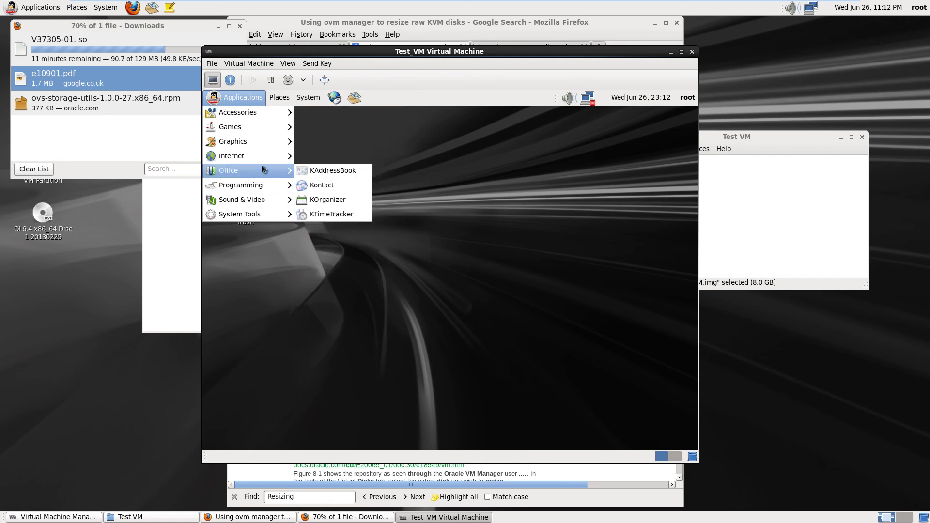
mouse_move(255, 201)
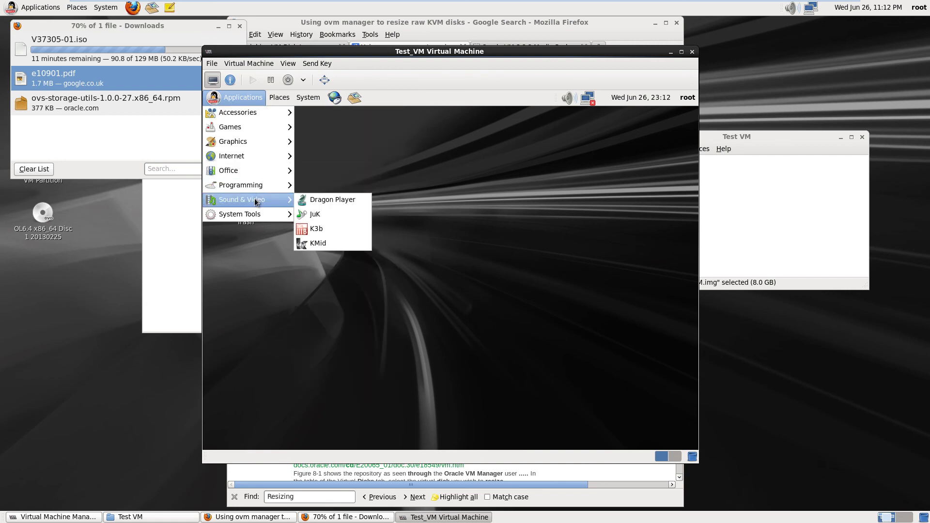
left_click(341, 199)
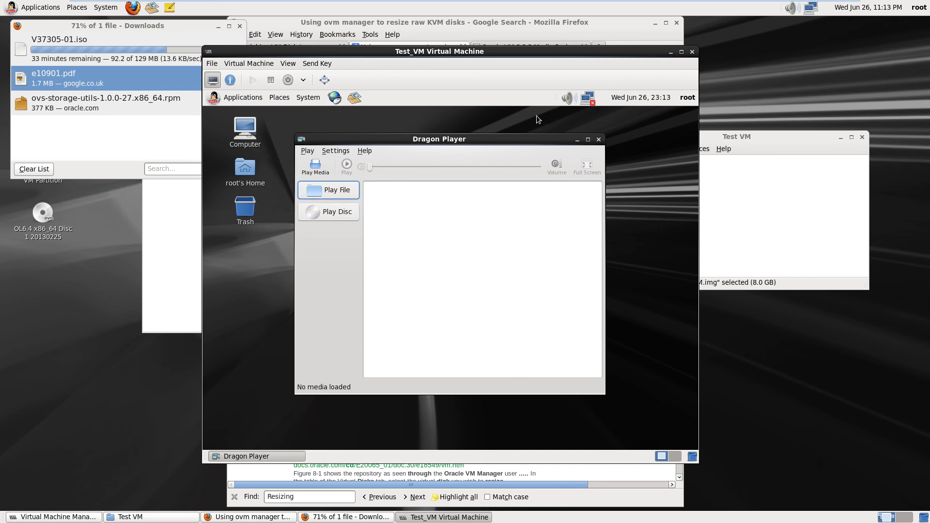
mouse_move(517, 1)
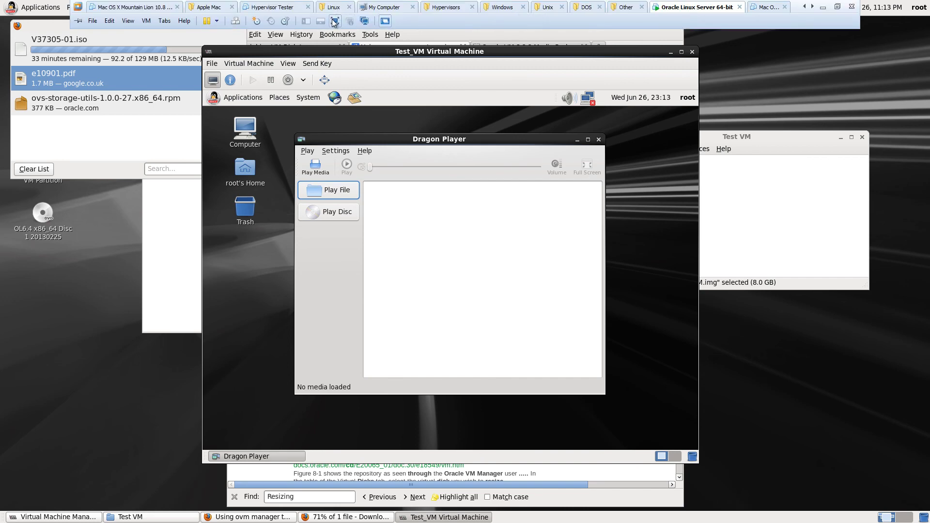
left_click(336, 21)
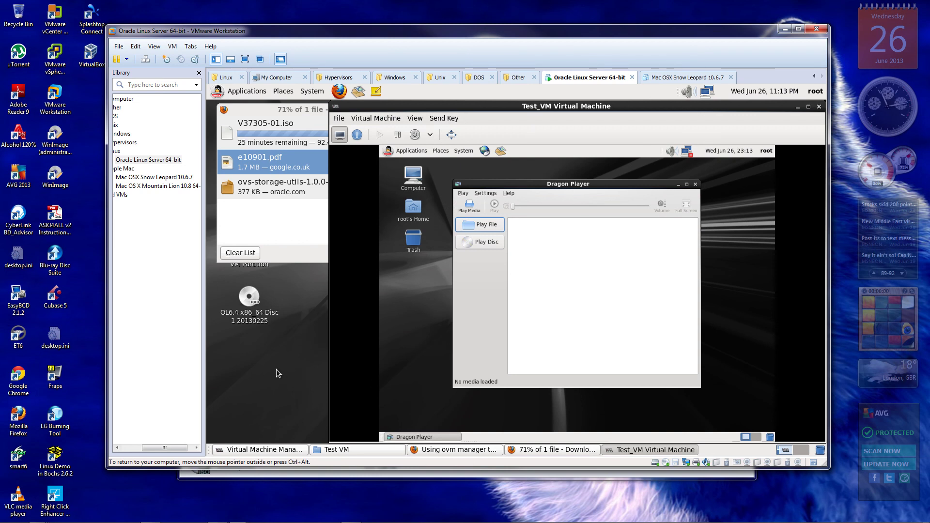
left_click(357, 135)
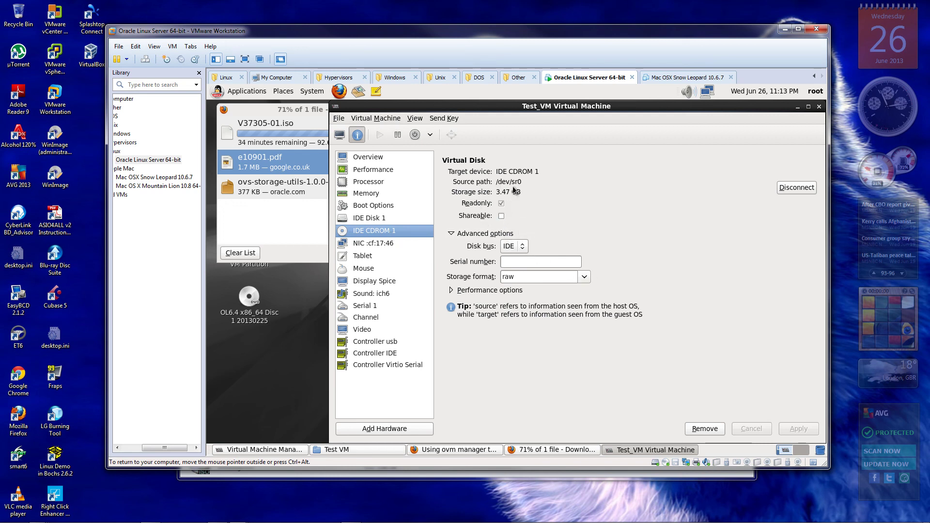
left_click(340, 135)
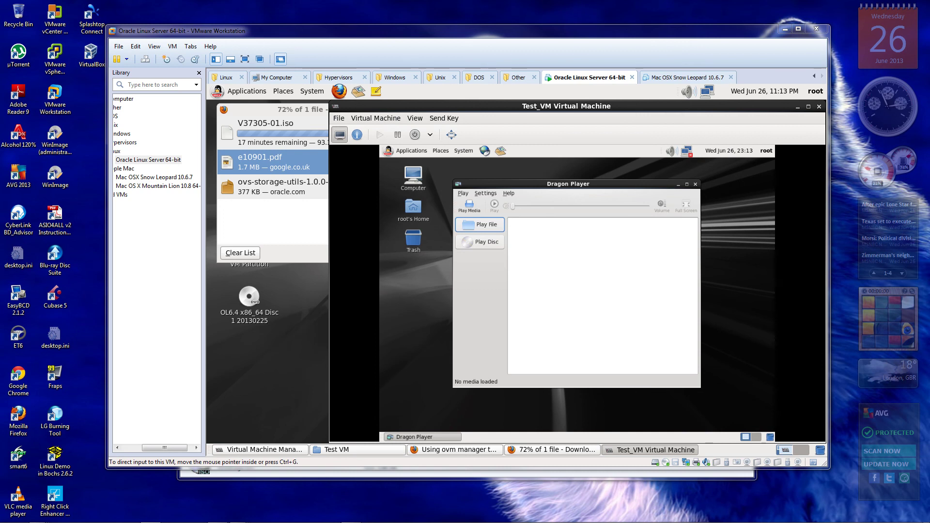
Return input to the virtual machine and eject the OL6.4 disc in the guest
key("super")
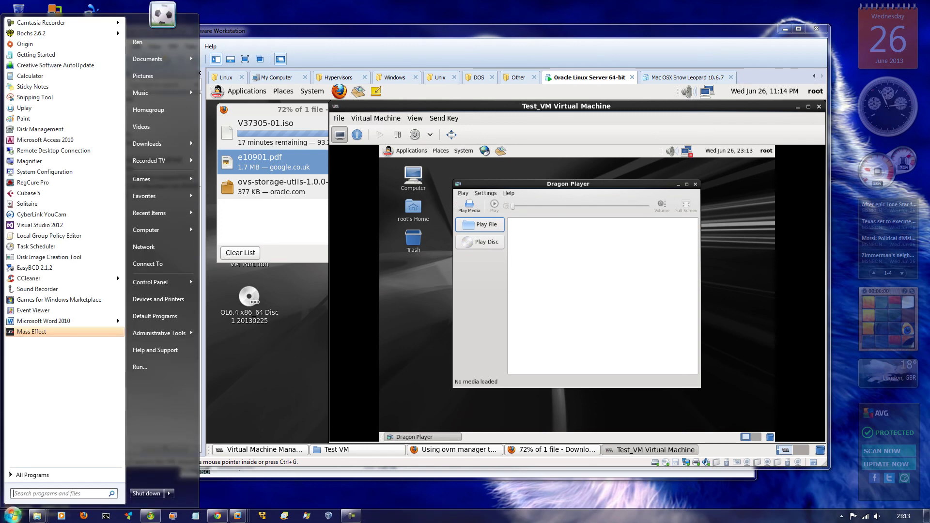
left_click(255, 350)
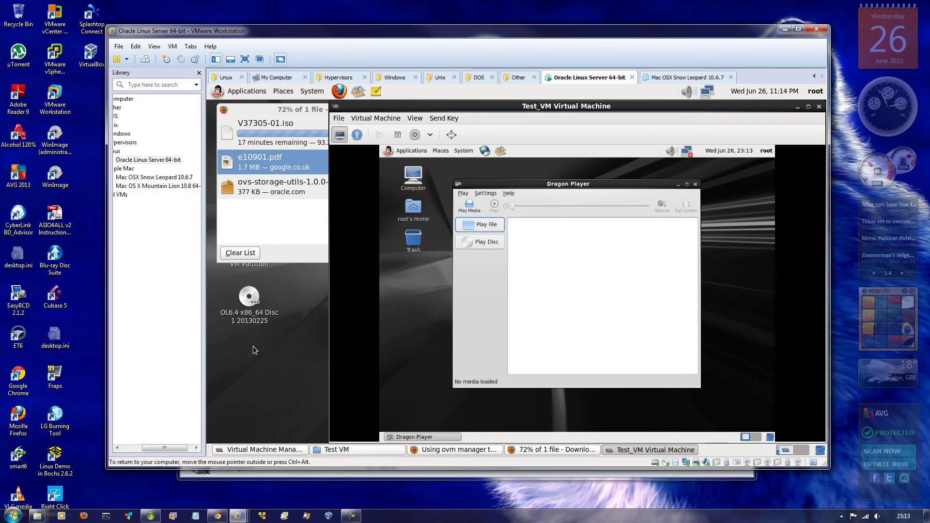
right_click(249, 300)
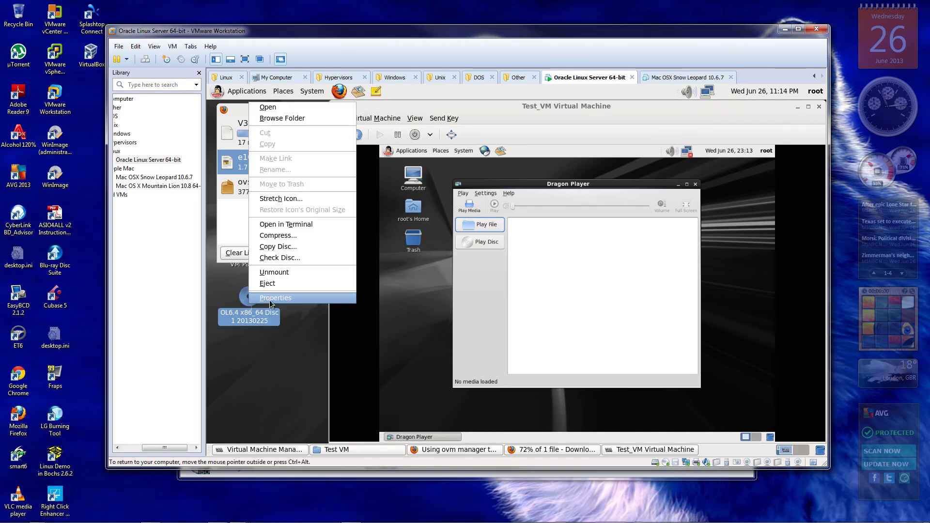
left_click(298, 285)
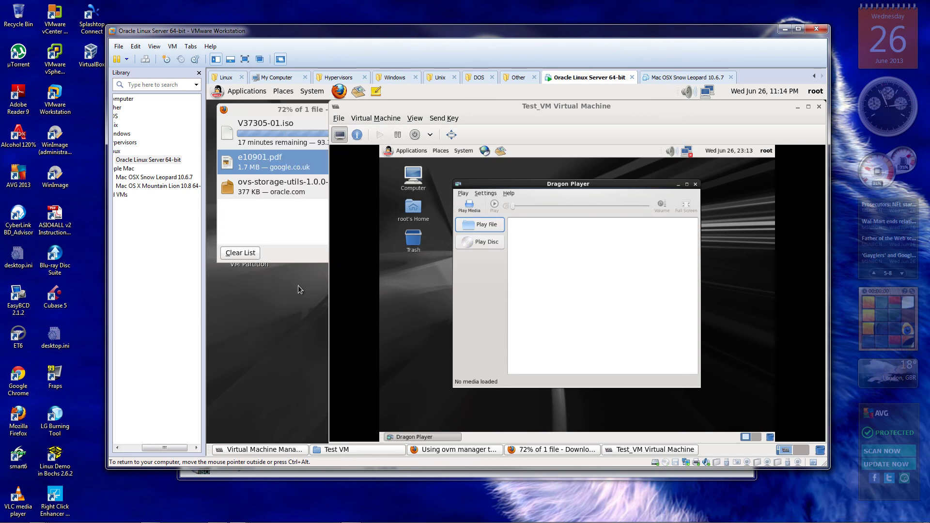
Change the VM's CD/DVD setting from the ISO image to physical drive G:
left_click(665, 464)
left_click(685, 480)
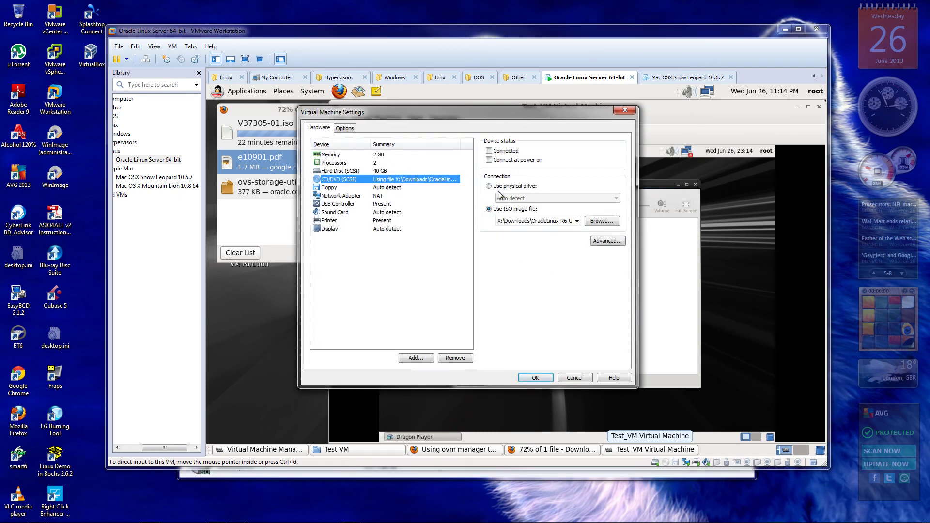
left_click(500, 187)
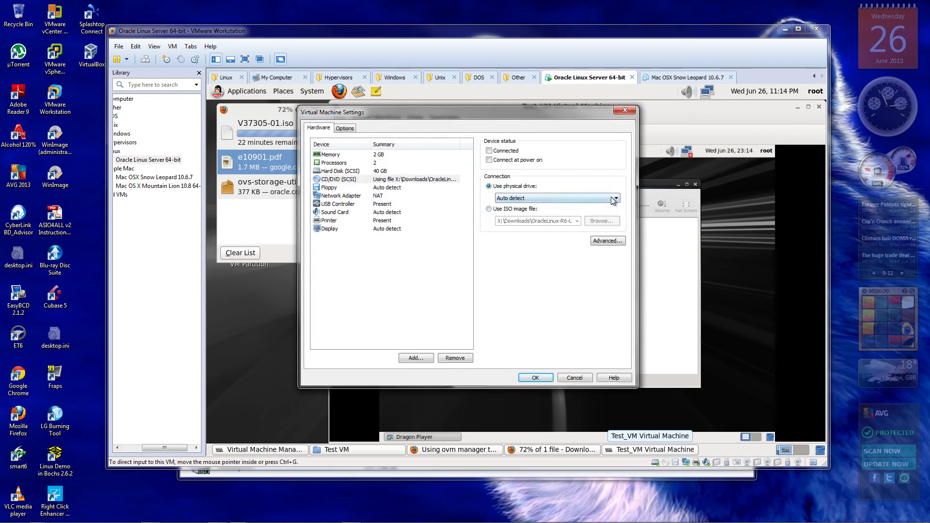
left_click(615, 199)
left_click(518, 220)
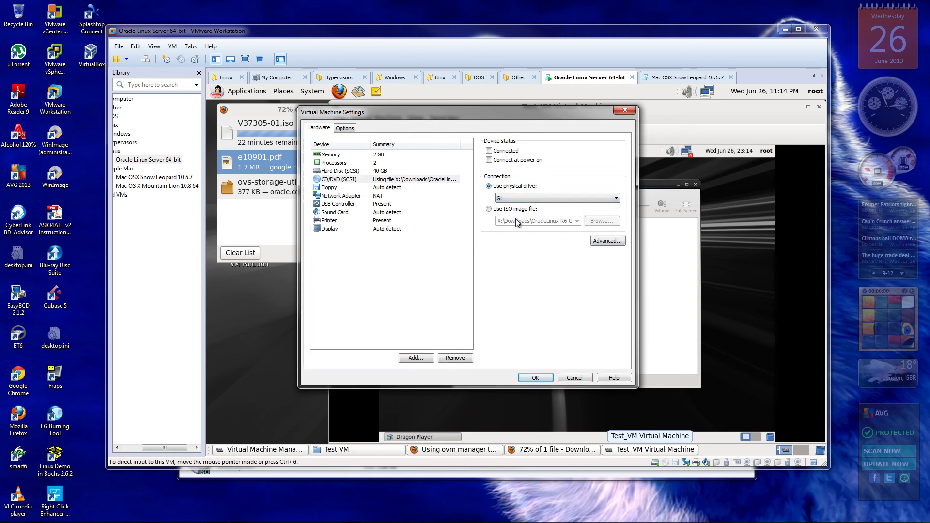
left_click(535, 379)
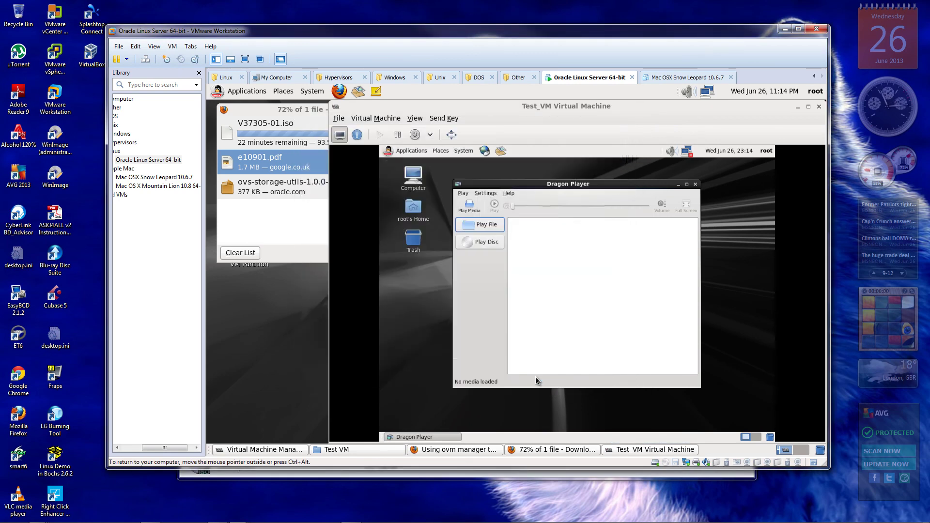
left_click(665, 463)
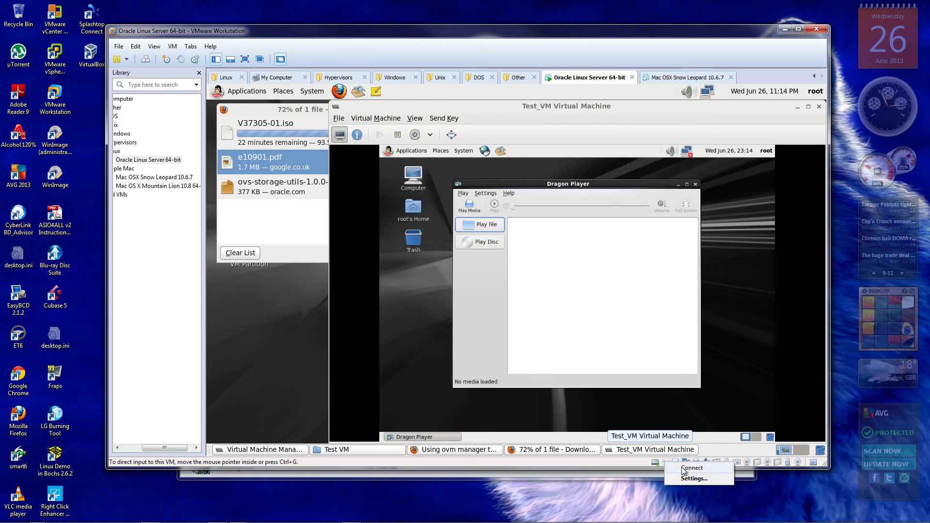
Connect the host DVD drive, cancel the OFFENDER autoplay prompt, and run the guest full screen
left_click(683, 468)
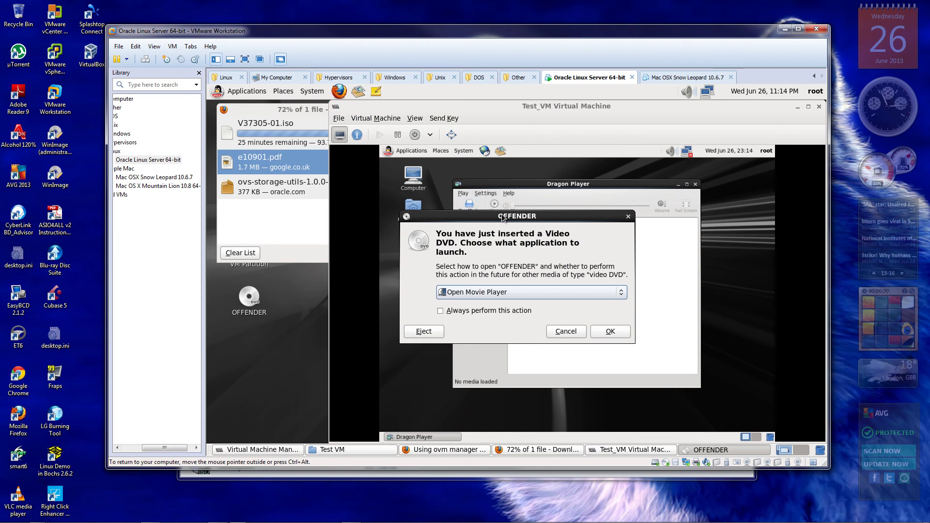
left_click_drag(499, 218, 455, 216)
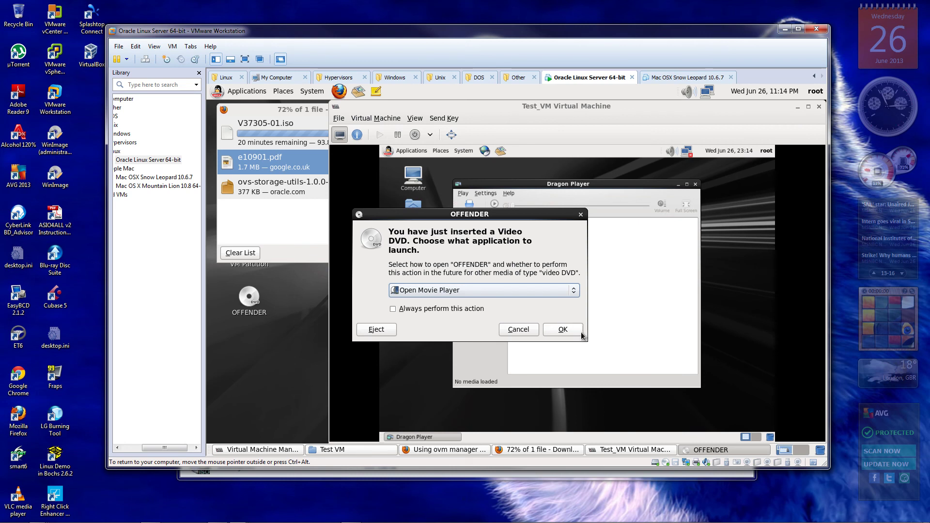
left_click(525, 330)
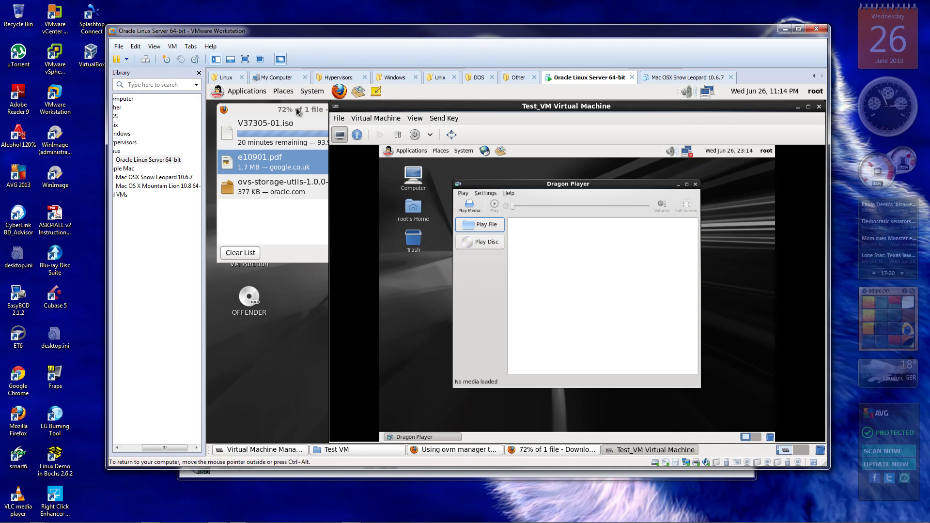
left_click(244, 59)
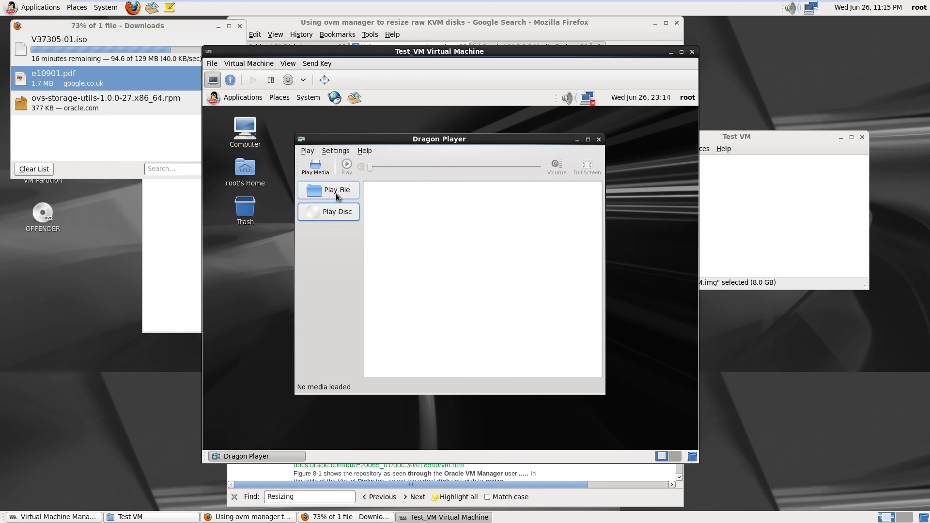
left_click(240, 64)
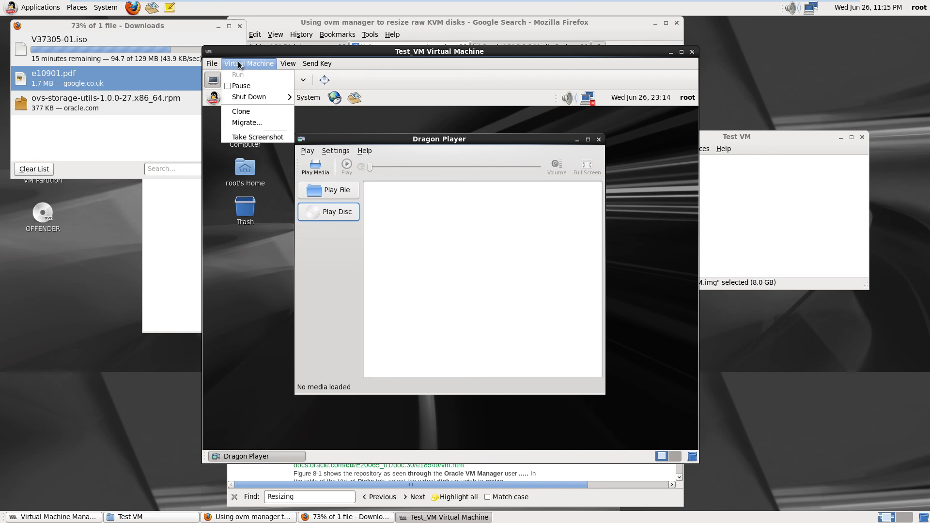
Show Test_VM's IDE CDROM 1 details, leaving the storage format as raw and performance options collapsed
left_click(230, 79)
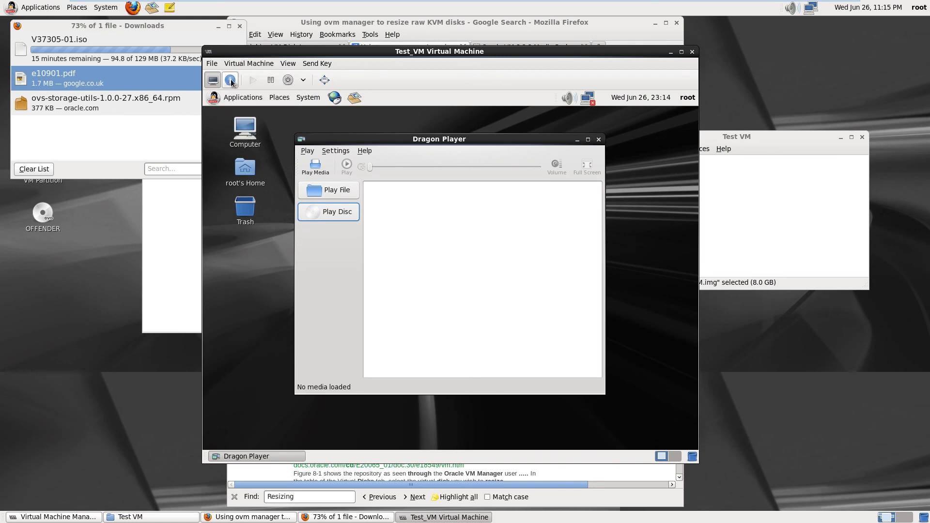
left_click(230, 80)
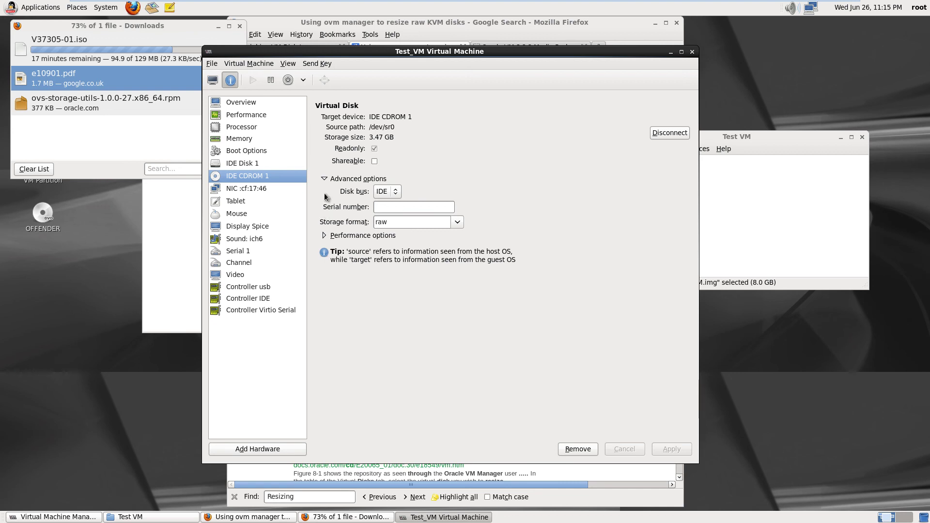
left_click(458, 223)
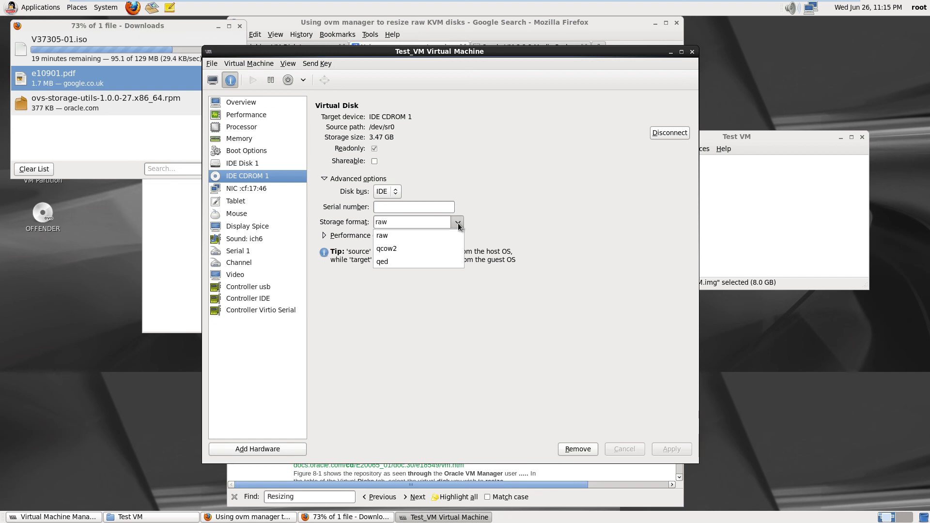
left_click(458, 226)
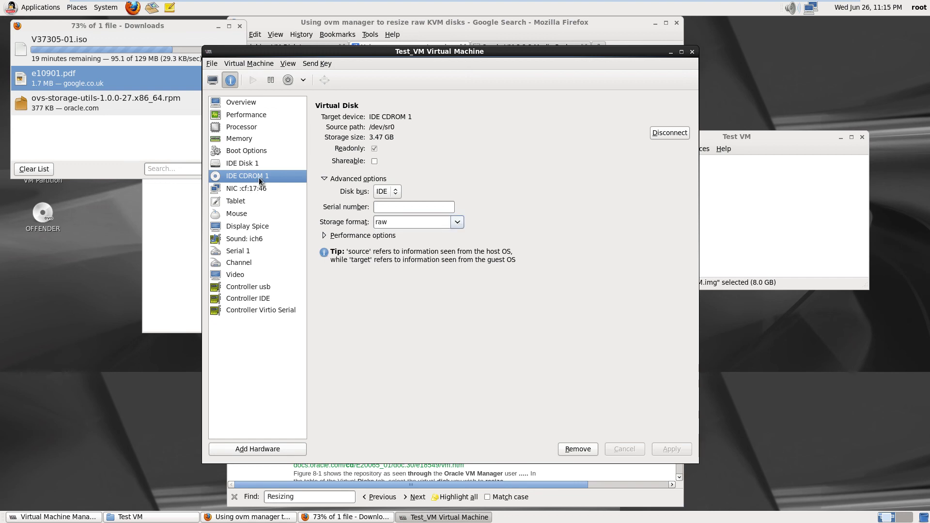
left_click(324, 236)
left_click(324, 236)
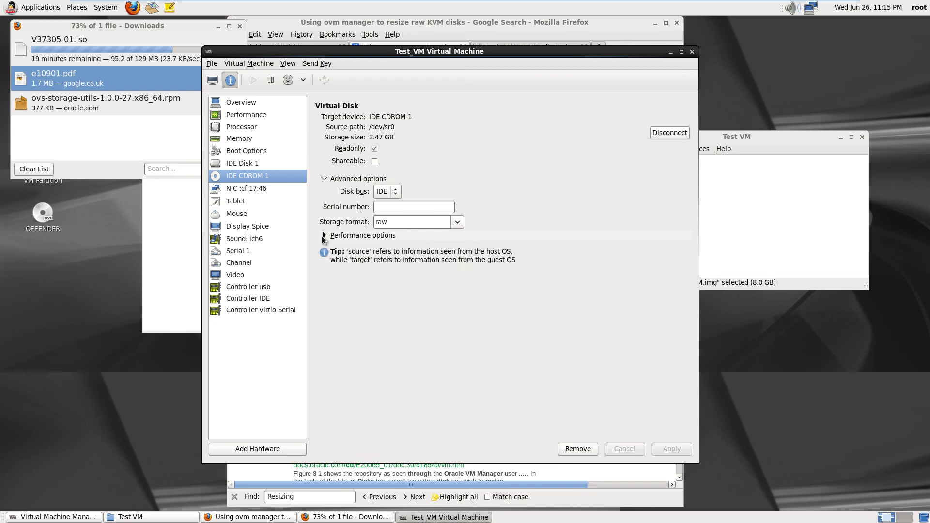
Add Storage hardware with device type IDE cdrom and 'Select managed or other existing storage'
left_click(273, 452)
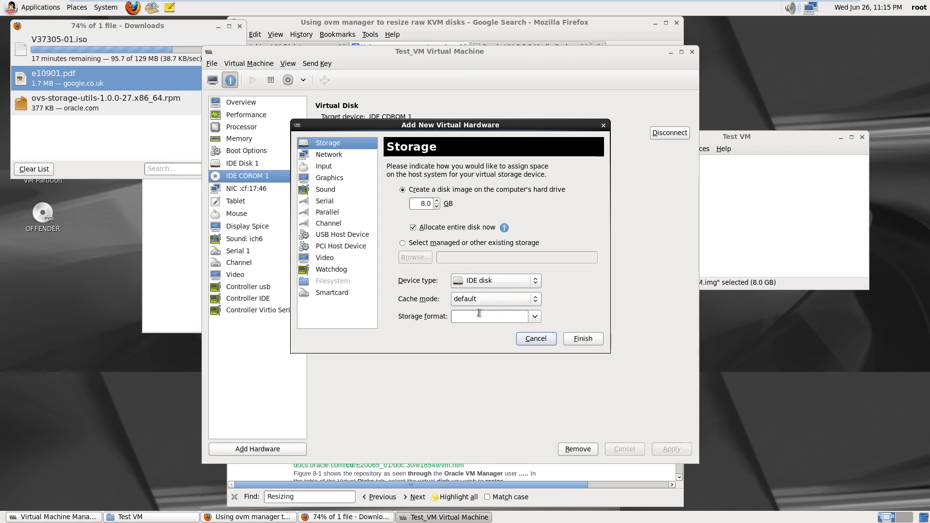
left_click(498, 281)
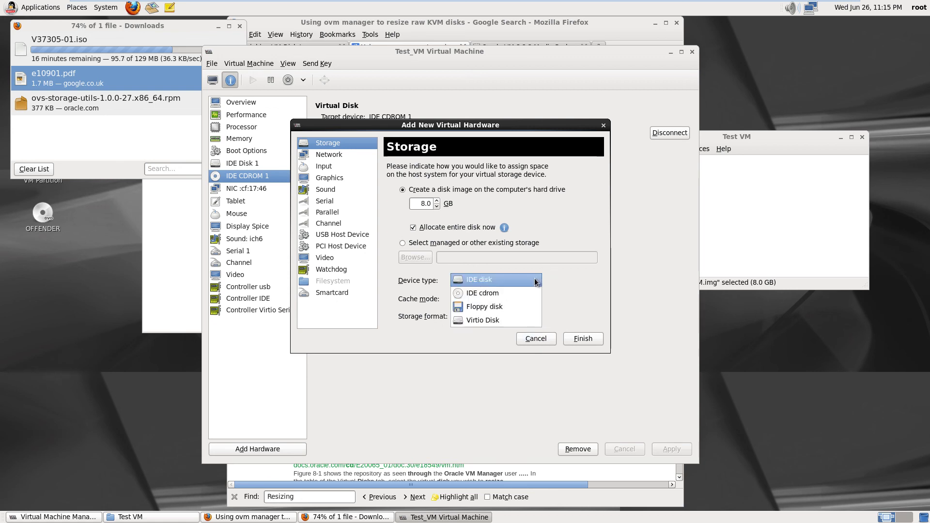
left_click(506, 292)
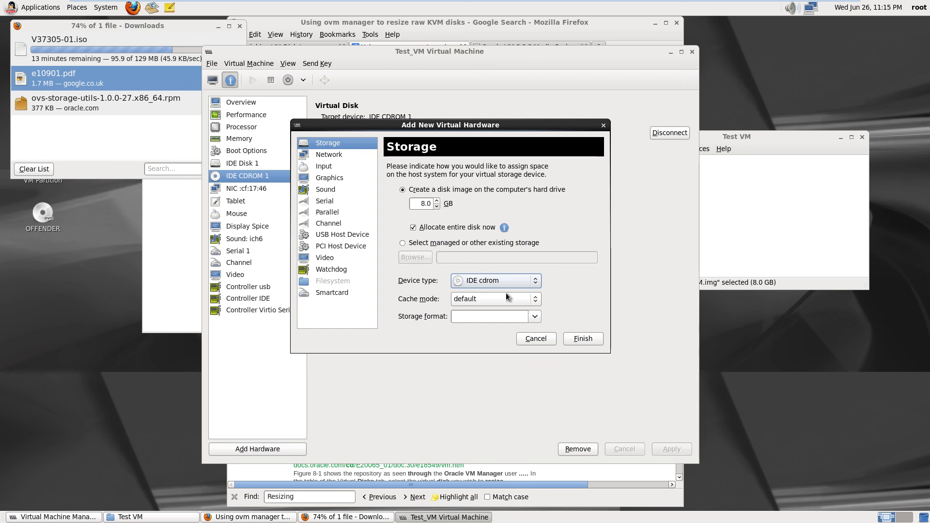
left_click(403, 243)
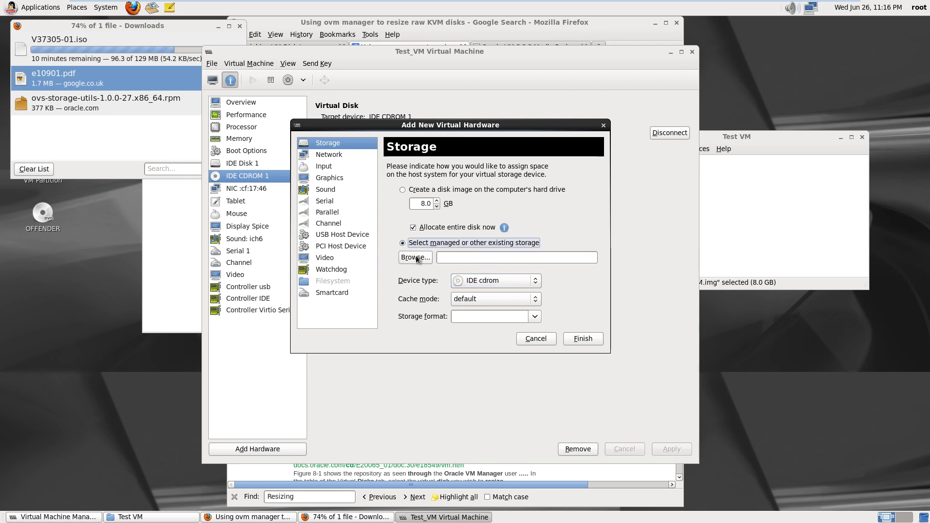
left_click(416, 257)
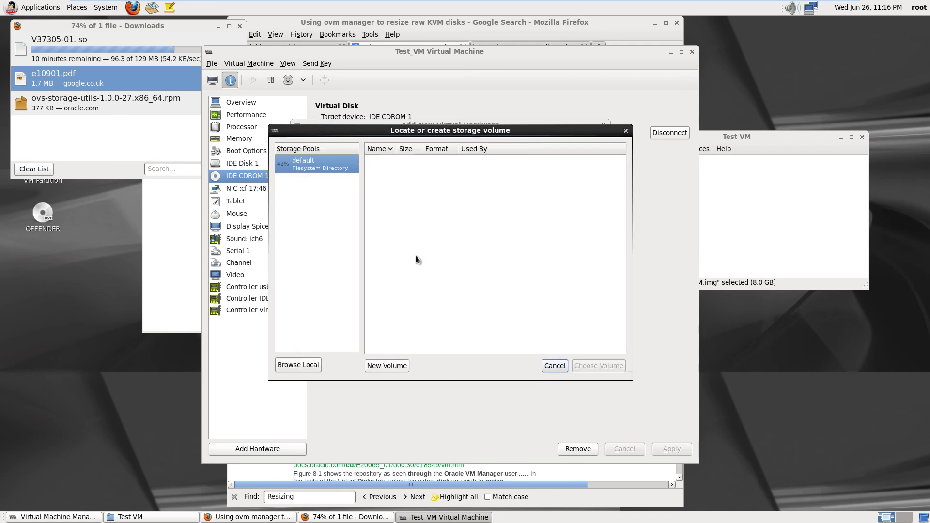
left_click(294, 365)
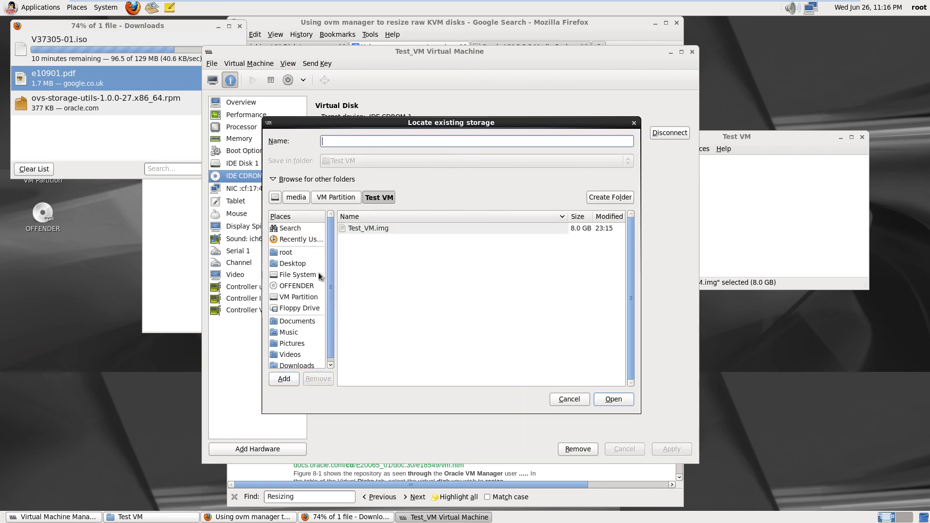
left_click(292, 287)
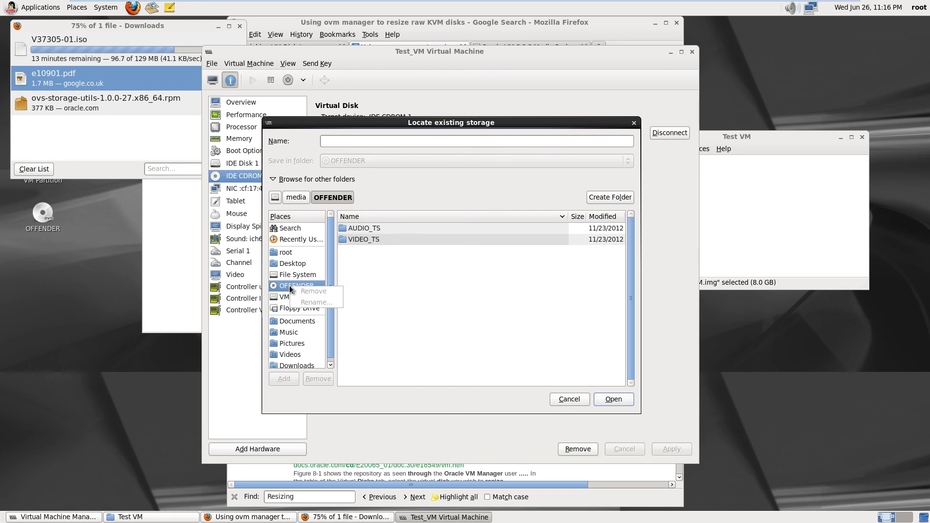
left_click(562, 401)
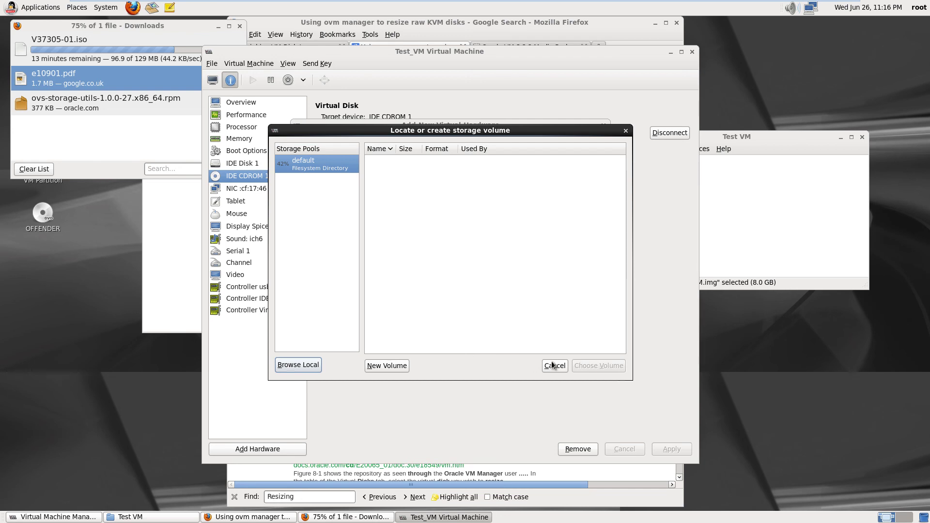
left_click(553, 366)
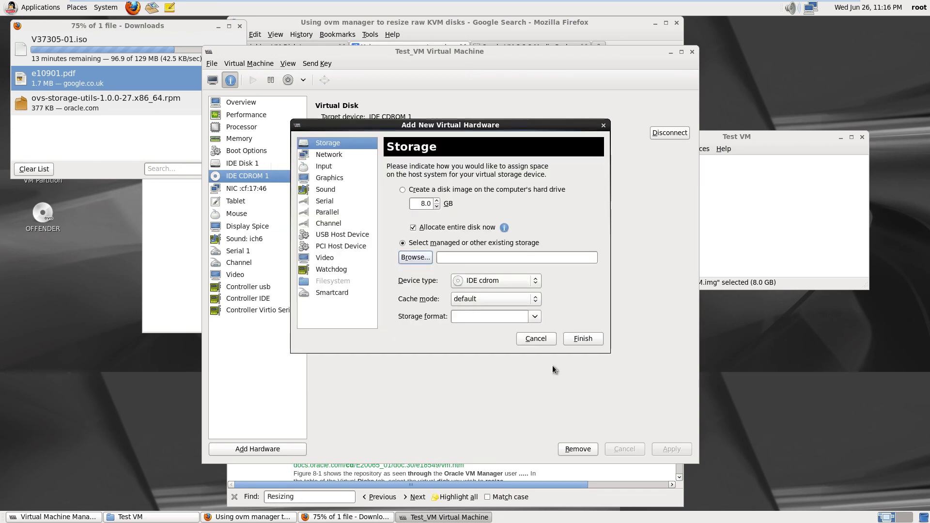
Keep the default cache mode and try to finish, dismissing the missing storage path error
left_click(536, 299)
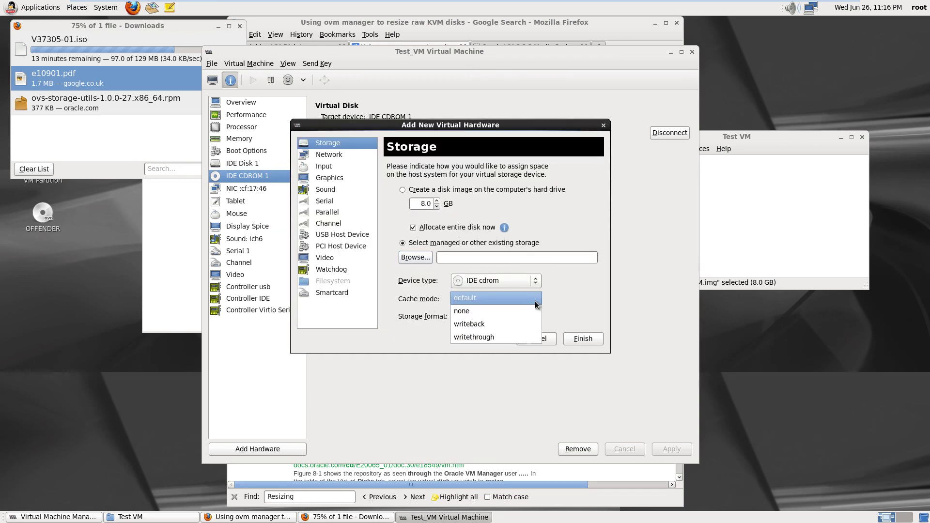
left_click(536, 300)
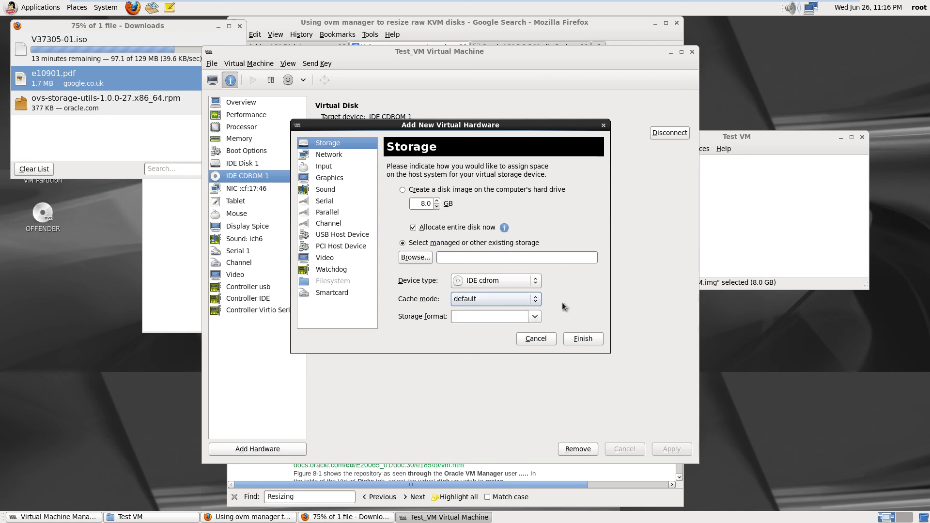
left_click(535, 317)
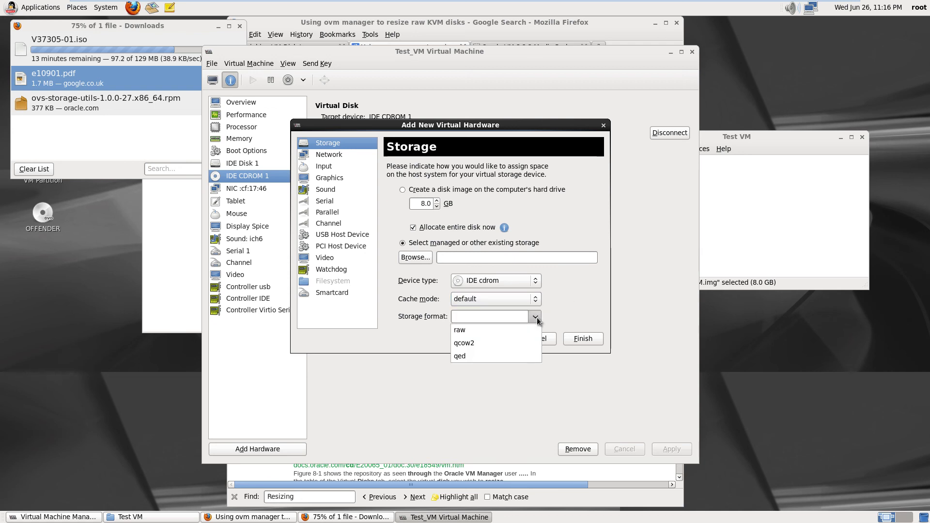
left_click(535, 317)
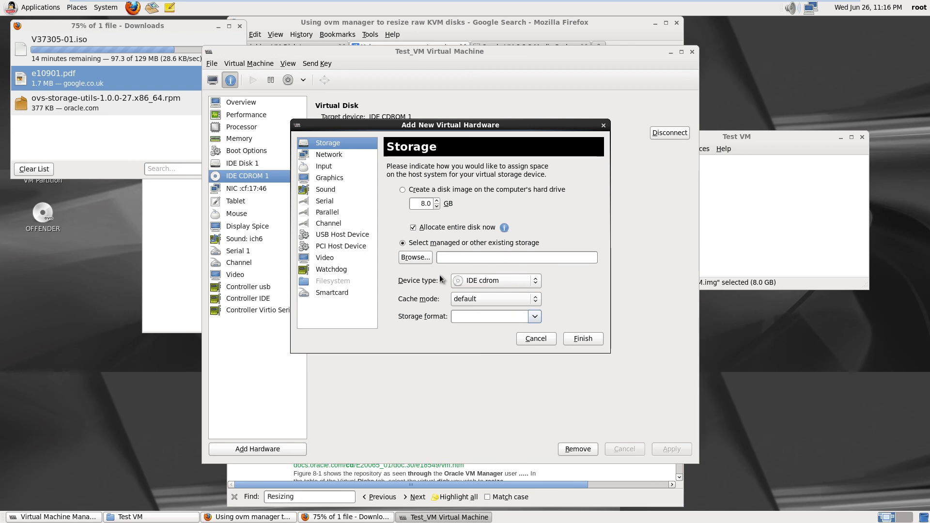
left_click(595, 342)
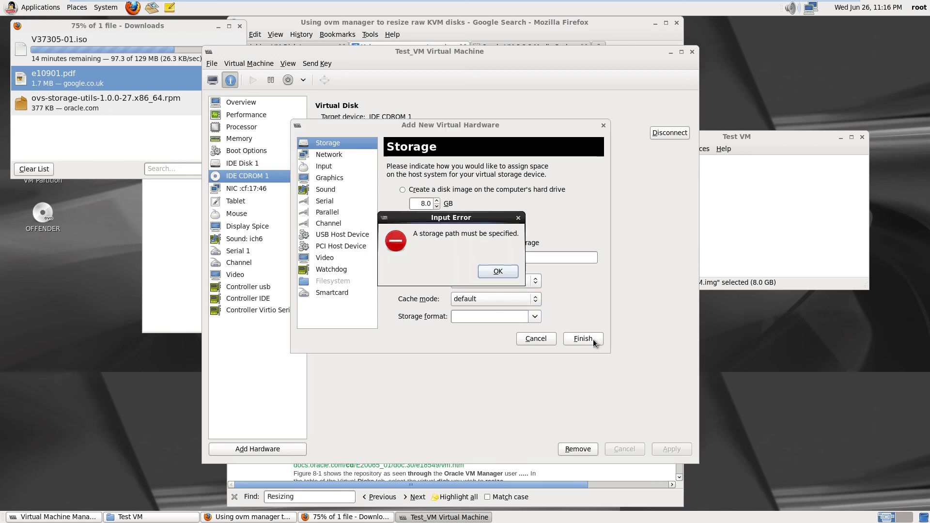
left_click(506, 274)
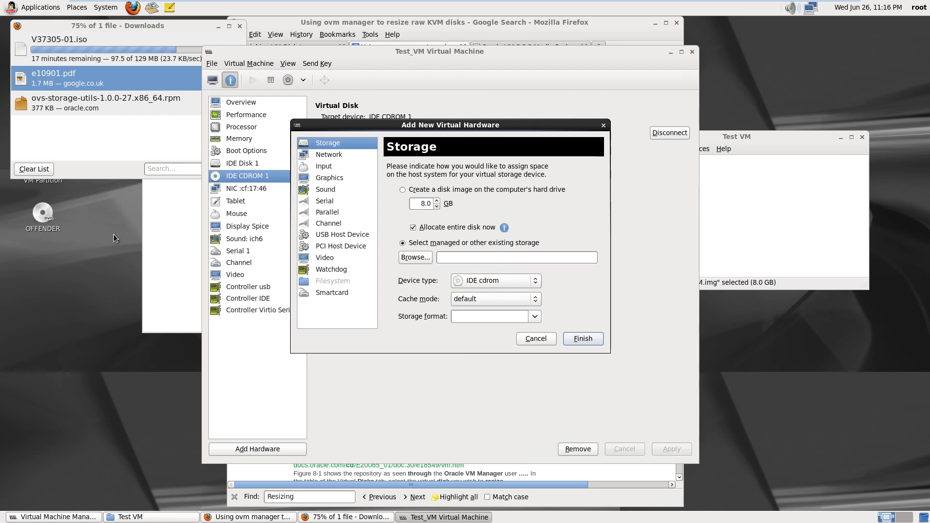
Set the storage path to the OFFENDER disc, which errors again, then clear it and cancel
left_click_drag(45, 216, 502, 258)
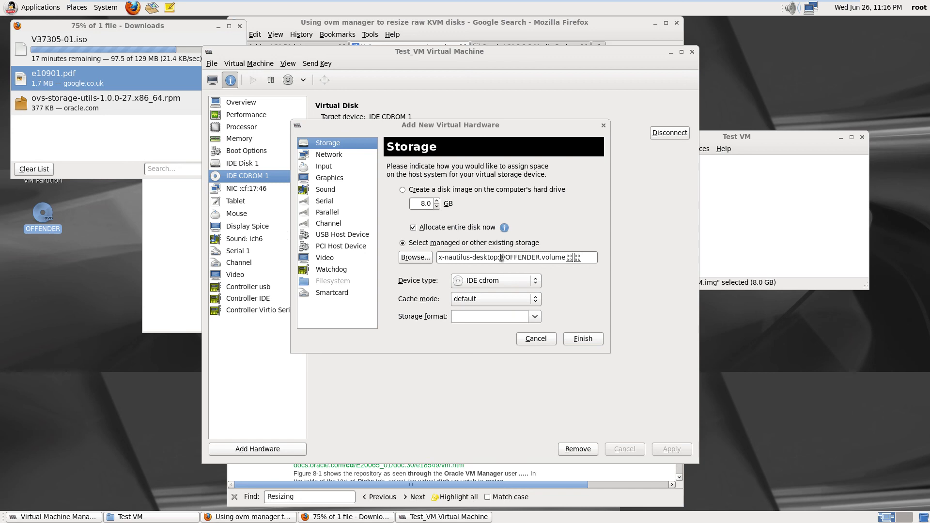
left_click(582, 339)
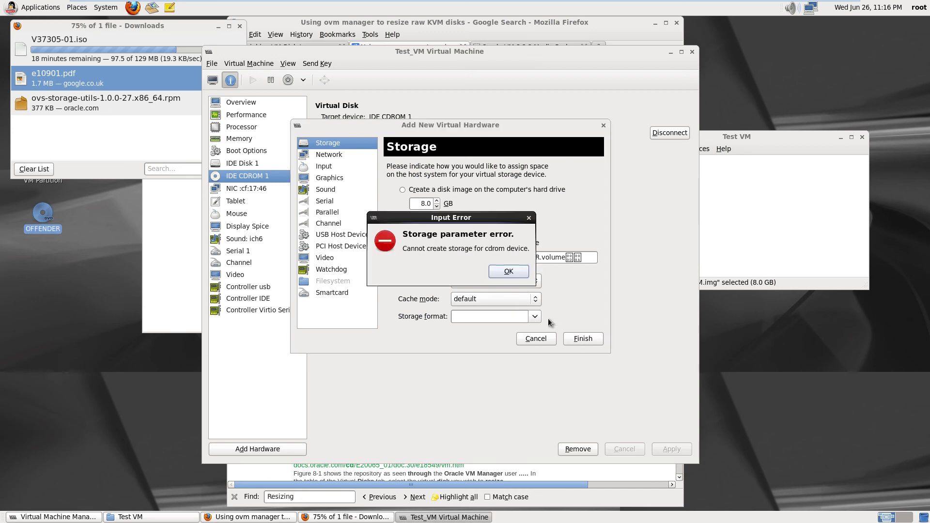
left_click(517, 273)
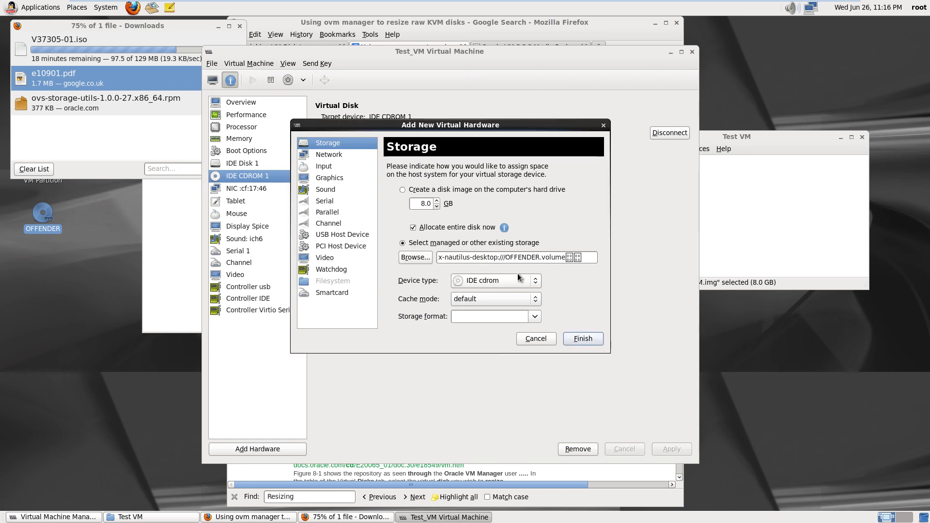
left_click(584, 258)
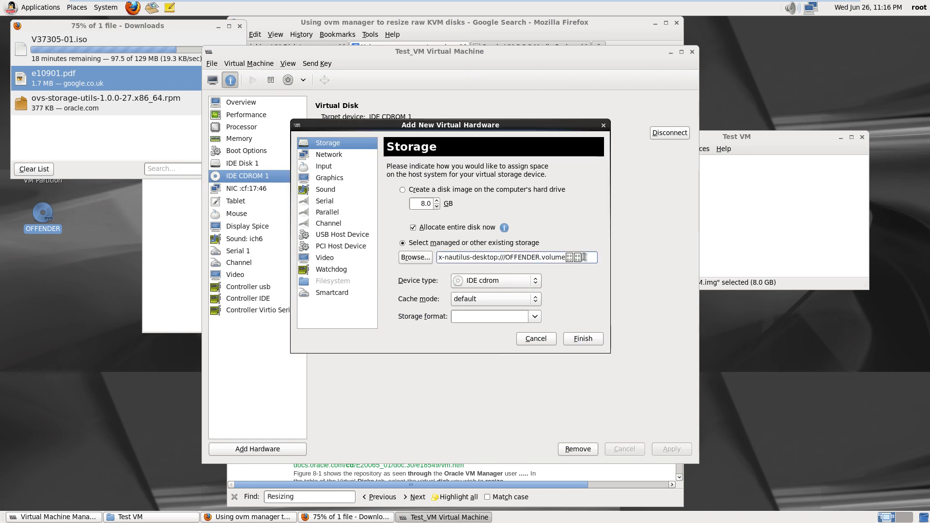
key("BackSpace")
key("BackSpace")
key("BackSpace")
key("BackSpace")
key("BackSpace")
key("BackSpace")
key("BackSpace")
key("BackSpace")
key("BackSpace")
key("BackSpace")
key("BackSpace")
key("BackSpace")
key("BackSpace")
key("BackSpace")
key("BackSpace")
key("BackSpace")
key("BackSpace")
key("BackSpace")
key("BackSpace")
key("BackSpace")
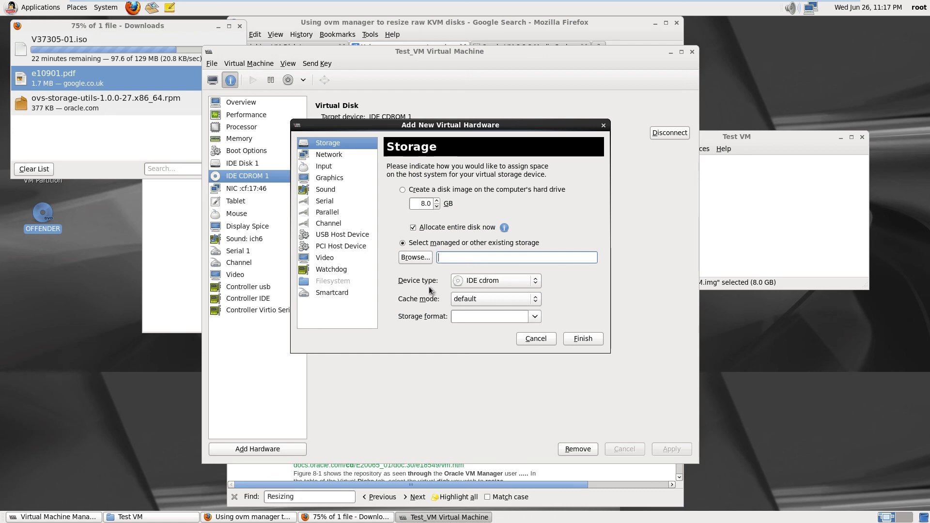
left_click(536, 339)
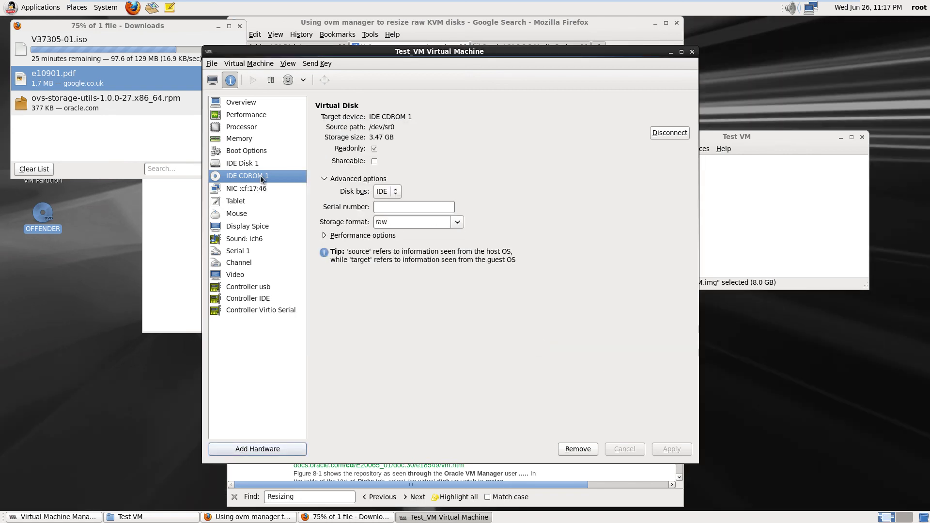
Disconnect IDE CDROM 1, then reconnect it to the host CD-ROM device /dev/sr0
right_click(260, 175)
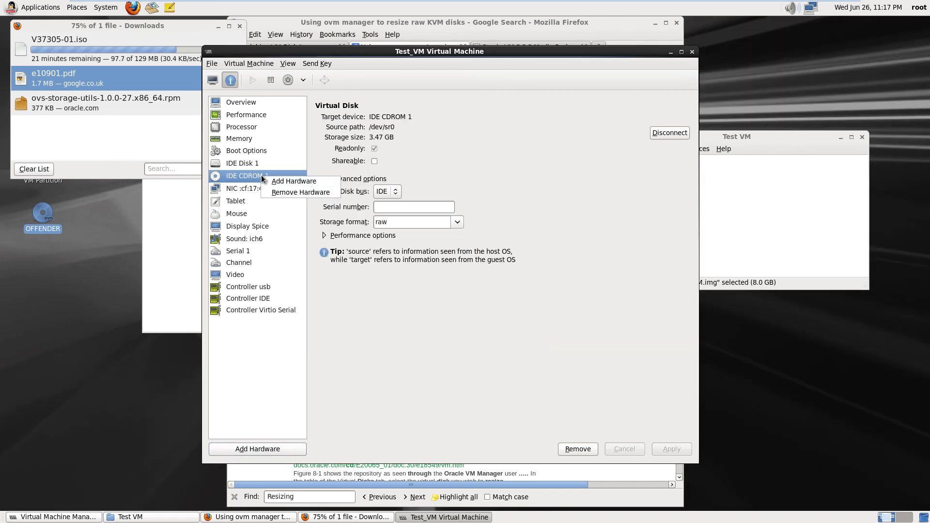
left_click(345, 275)
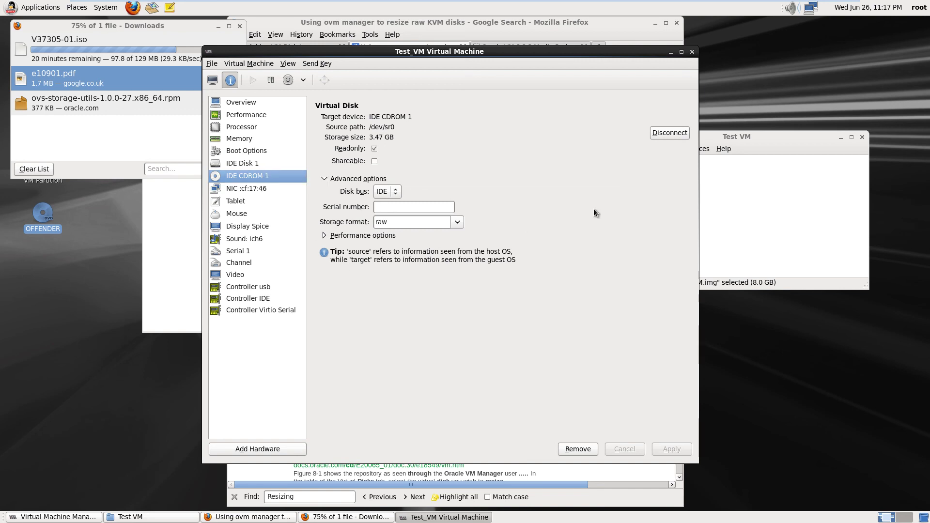
left_click(670, 133)
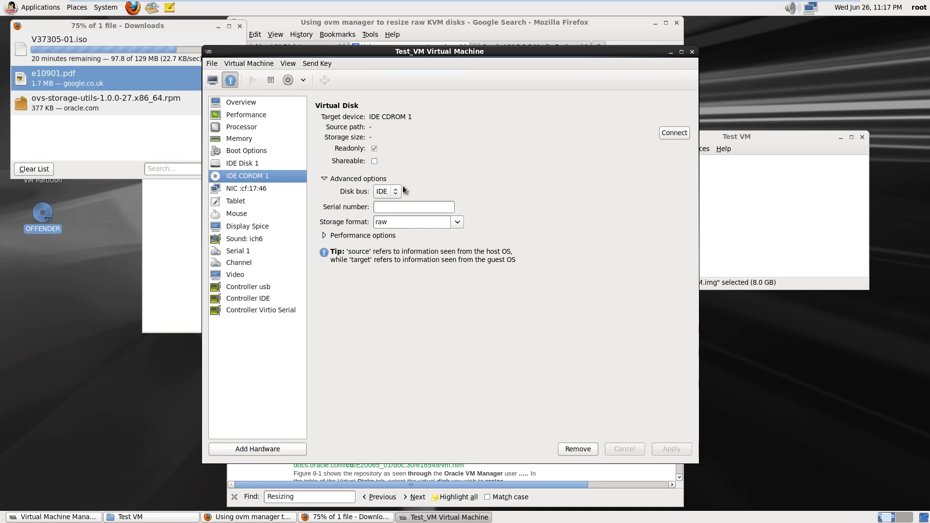
left_click(671, 135)
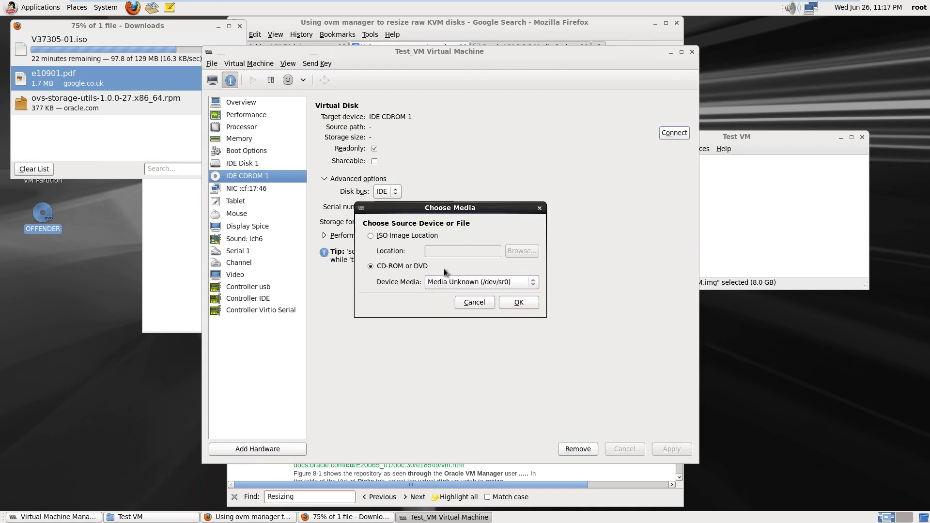
left_click(535, 283)
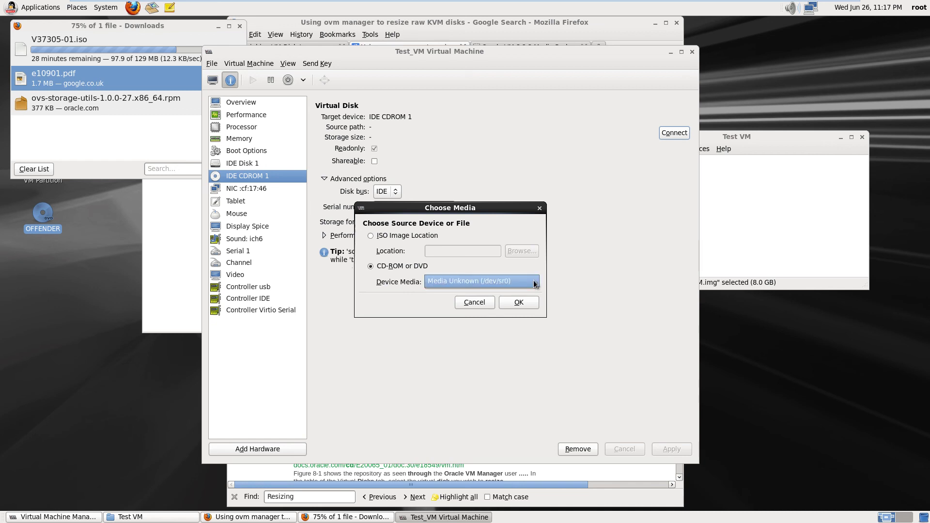
left_click(535, 283)
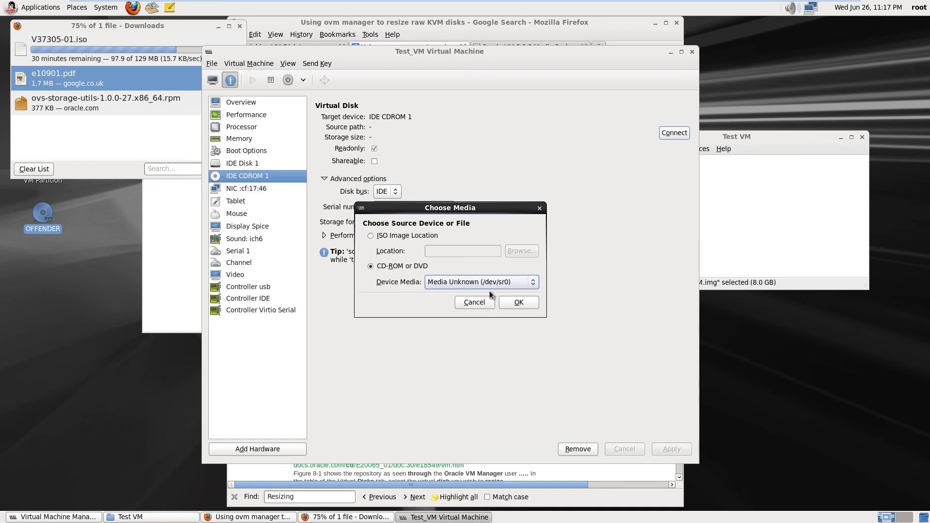
left_click(524, 303)
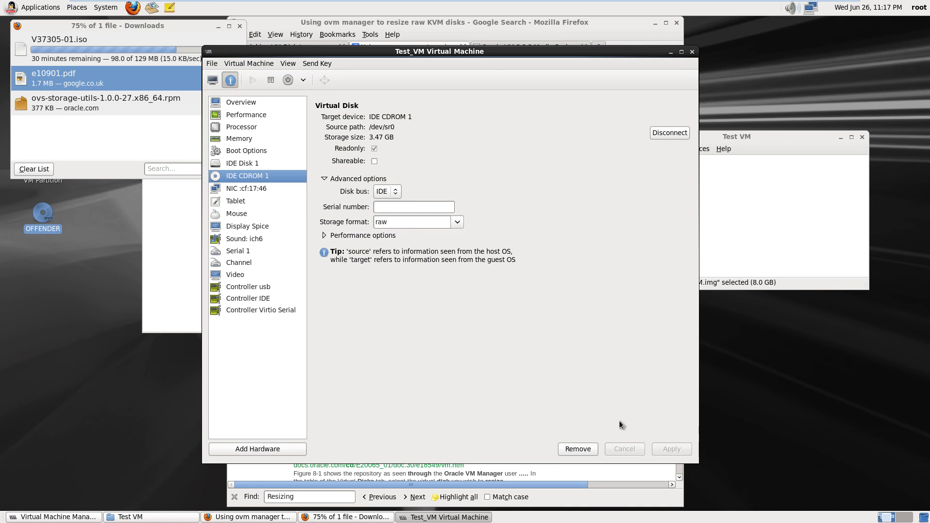
Return to Test_VM's graphical console and cancel the OFFENDER DVD autorun prompt
left_click(213, 80)
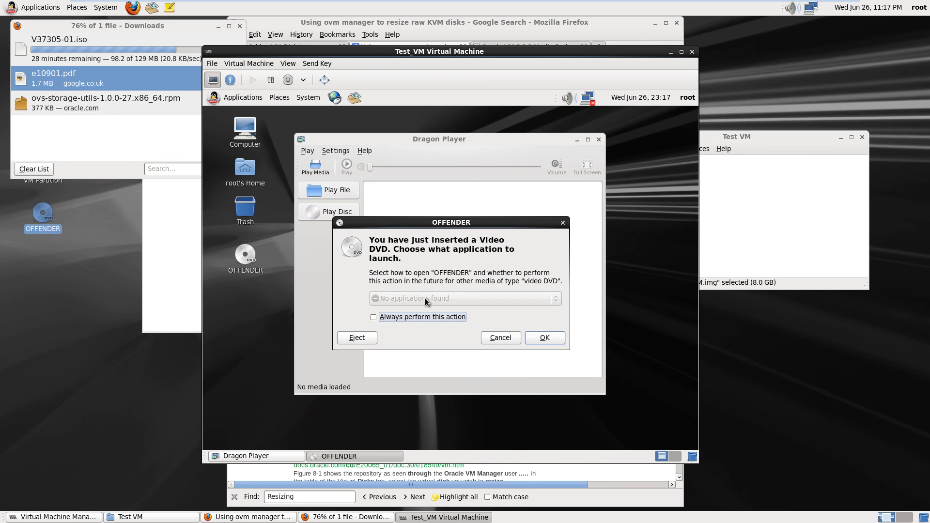
left_click(501, 340)
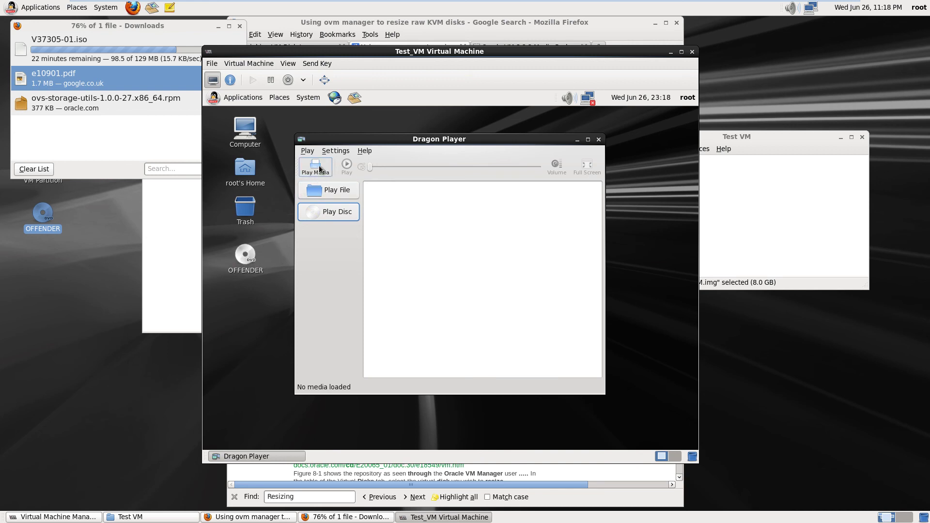
Browse to the OFFENDER disc's VIDEO_TS folder in Dragon Player's Play File, then cancel
left_click(327, 191)
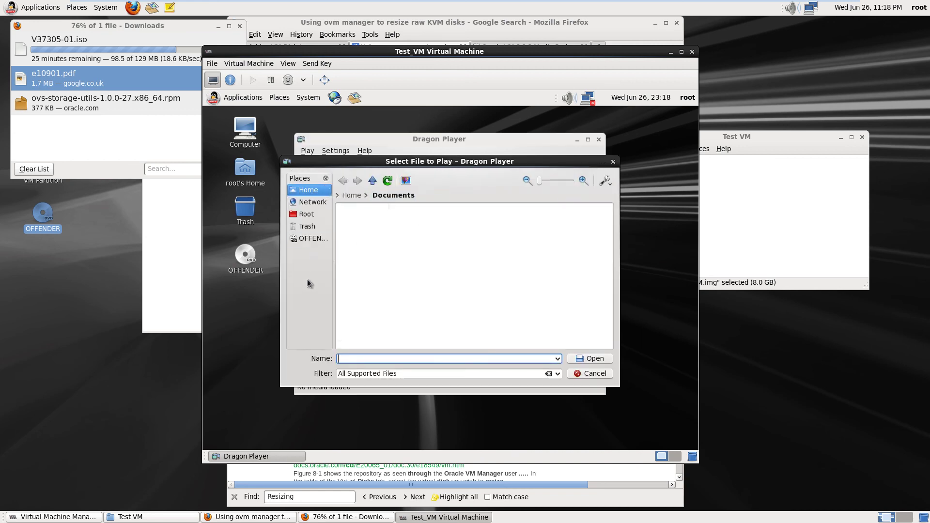
left_click(312, 239)
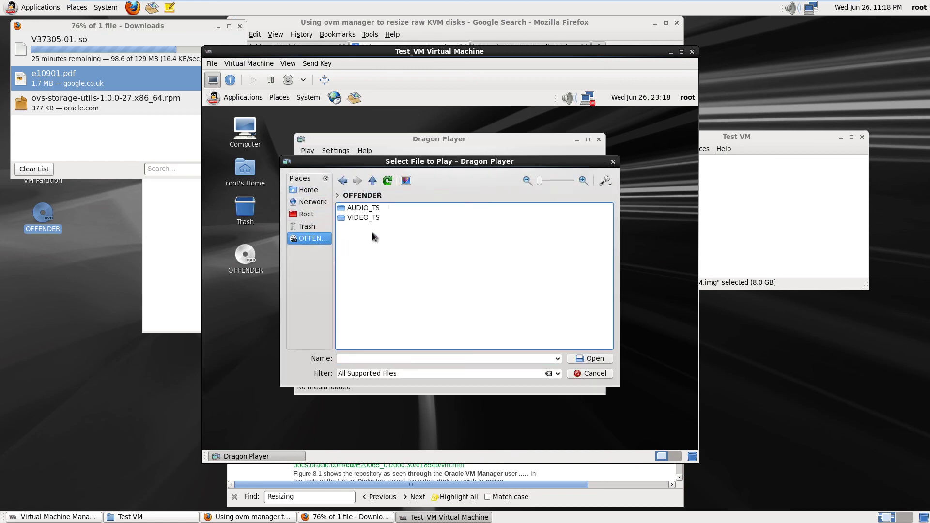
left_click(353, 219)
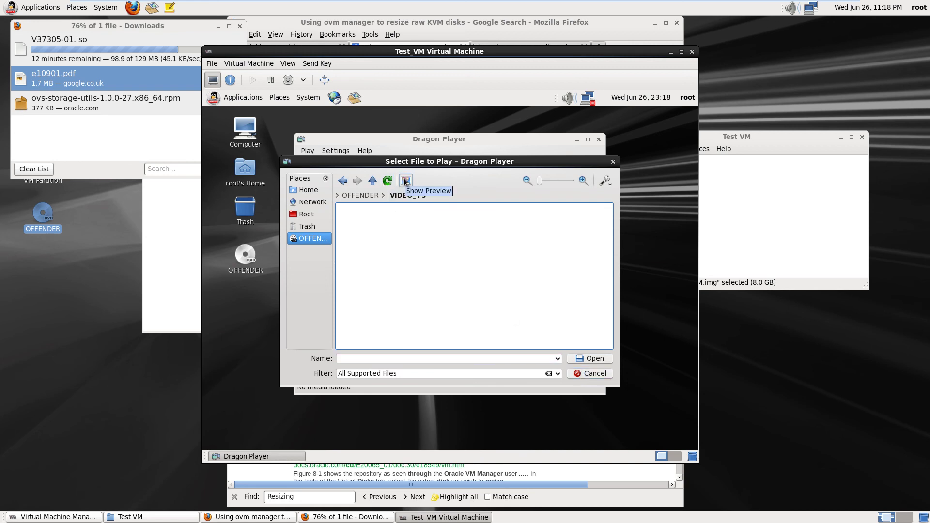
left_click(585, 375)
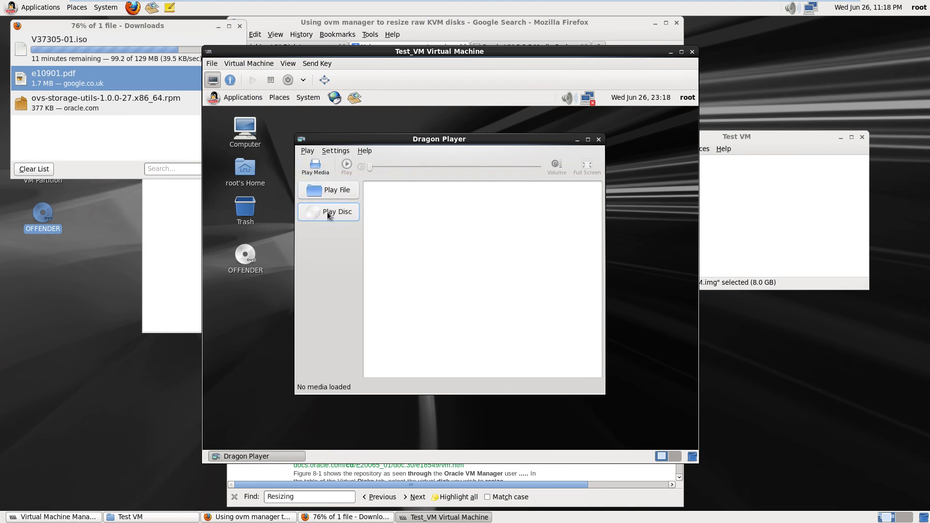
Close Dragon Player, open the OFFENDER disc's VIDEO_TS folder and select VIDEO_TS.VOB
left_click(599, 140)
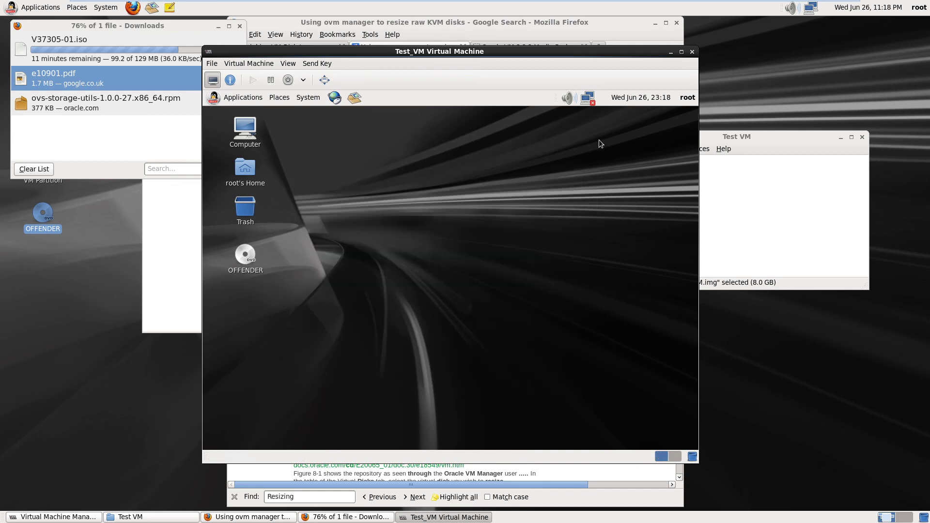
right_click(249, 256)
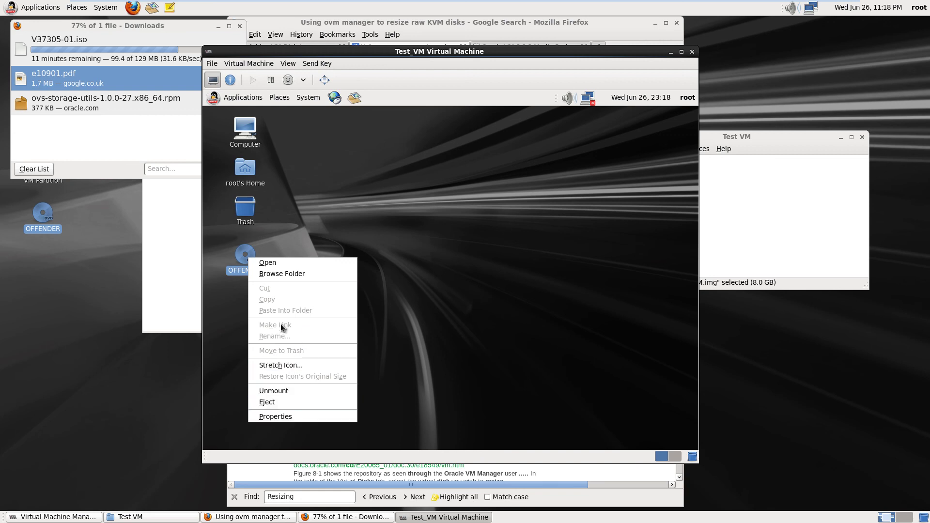
left_click(286, 264)
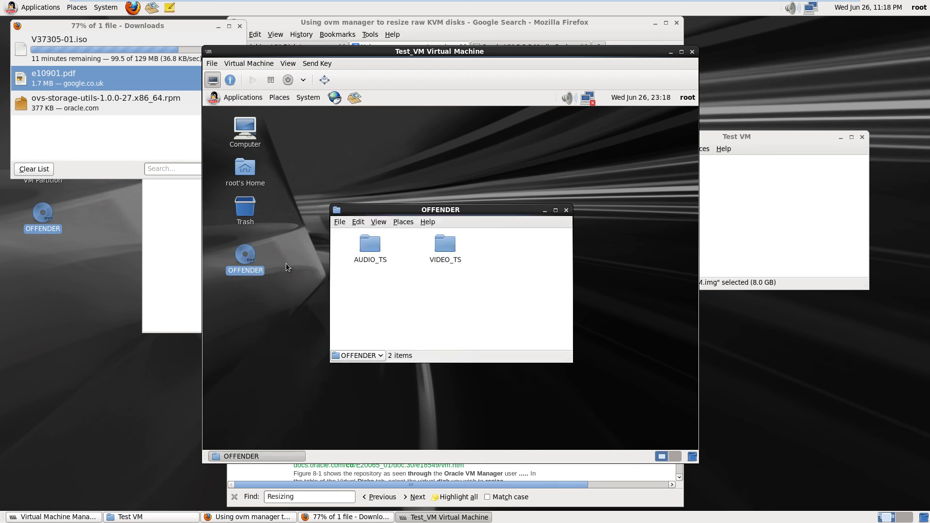
double_click(446, 251)
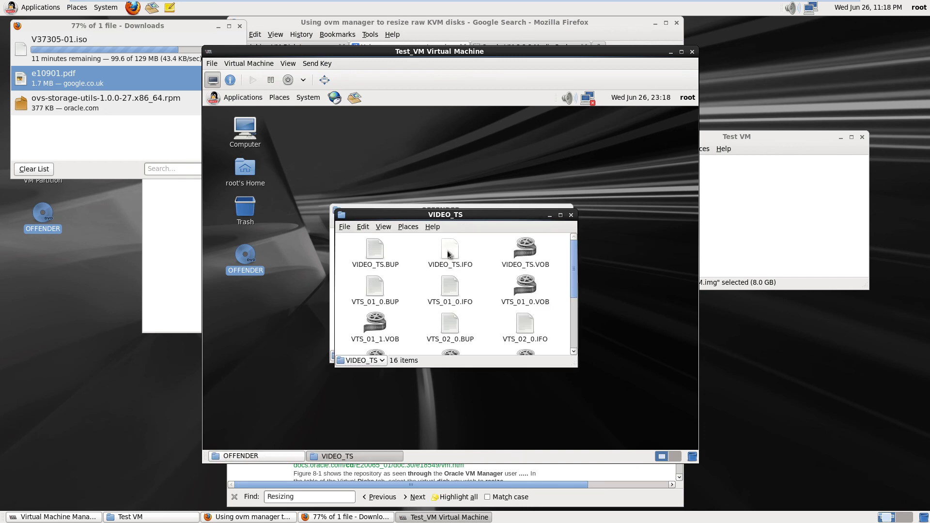
left_click(526, 252)
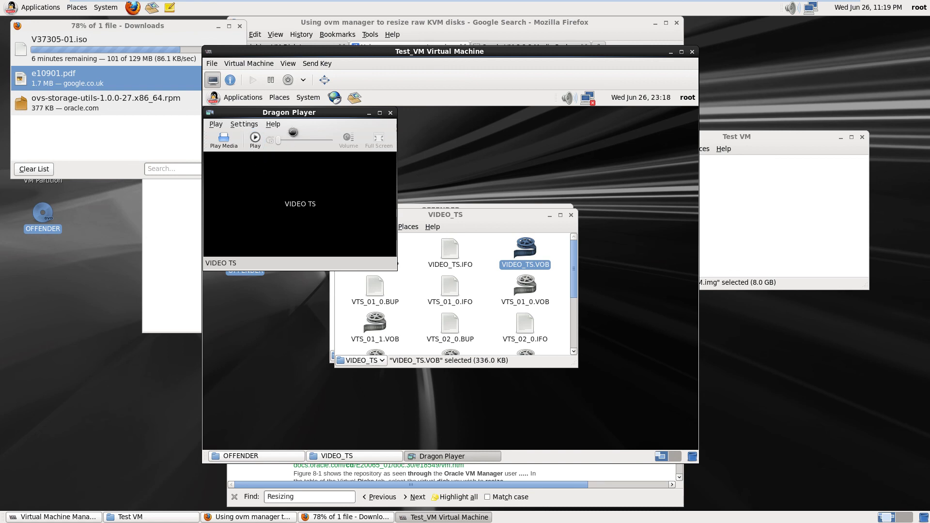
Try playing VIDEO_TS.VOB in Dragon Player, then close the player
left_click_drag(300, 112, 422, 162)
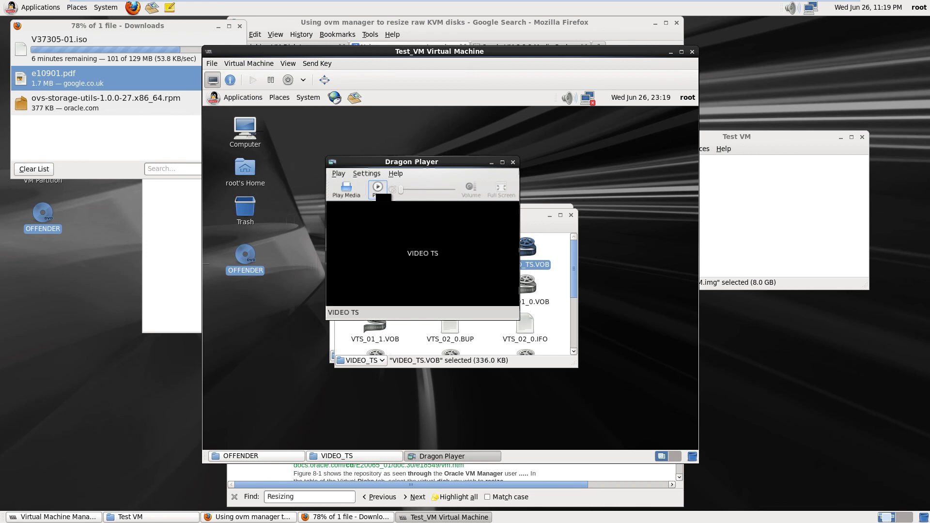
left_click(377, 189)
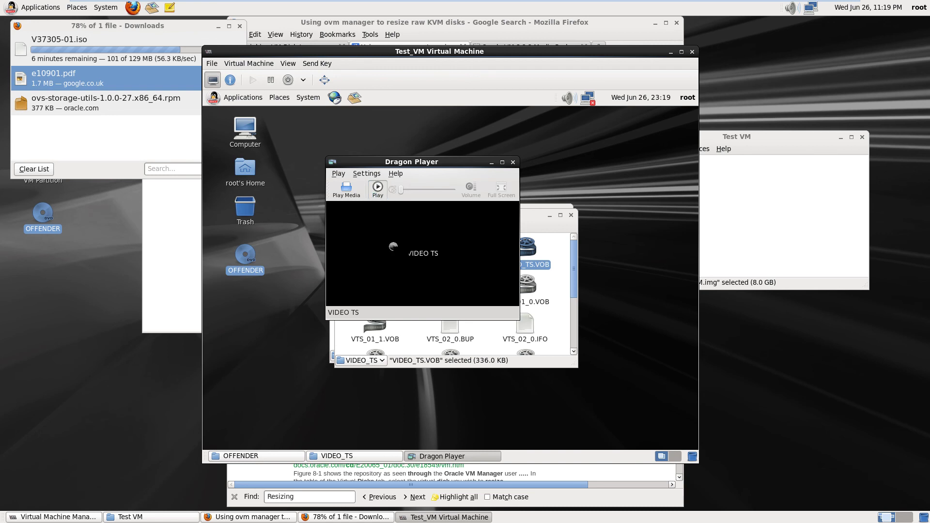
left_click(514, 162)
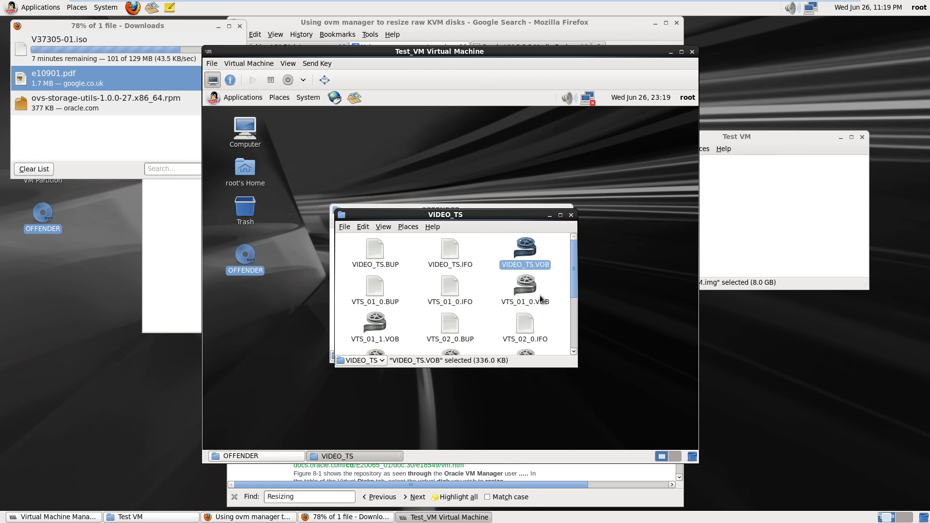
Check VTS_01_0.VOB's open-with options and browse the guest's Applications > Sound & Video menu
mouse_move(574, 274)
left_mouse_down()
mouse_move(575, 296)
mouse_move(575, 286)
left_mouse_up()
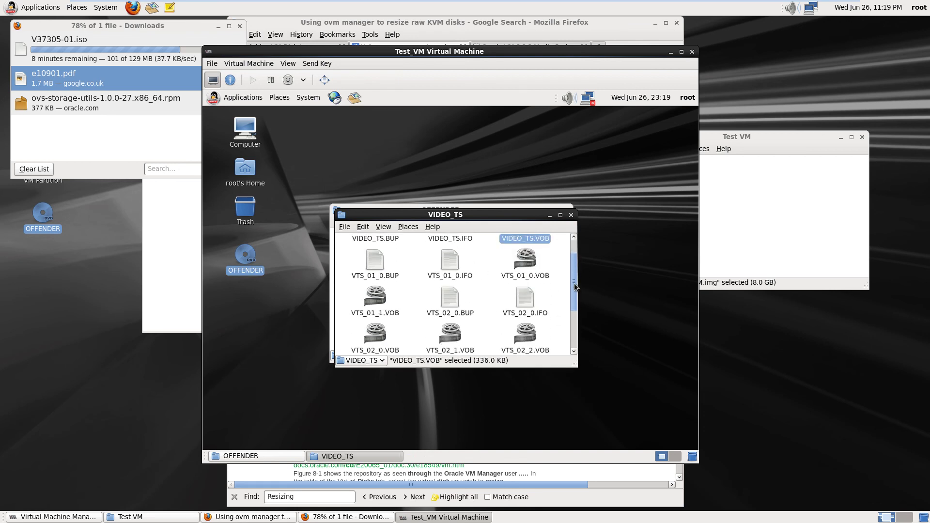
right_click(525, 260)
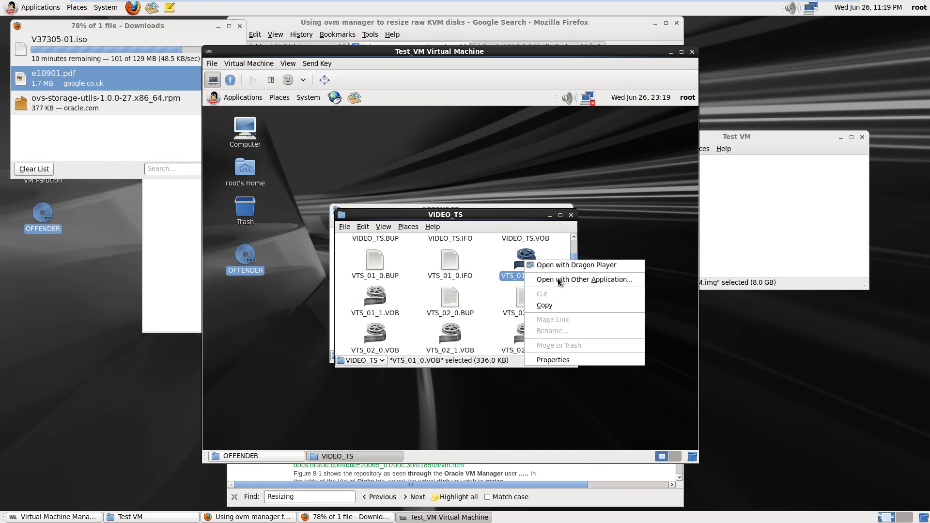
left_click(239, 102)
left_click(239, 102)
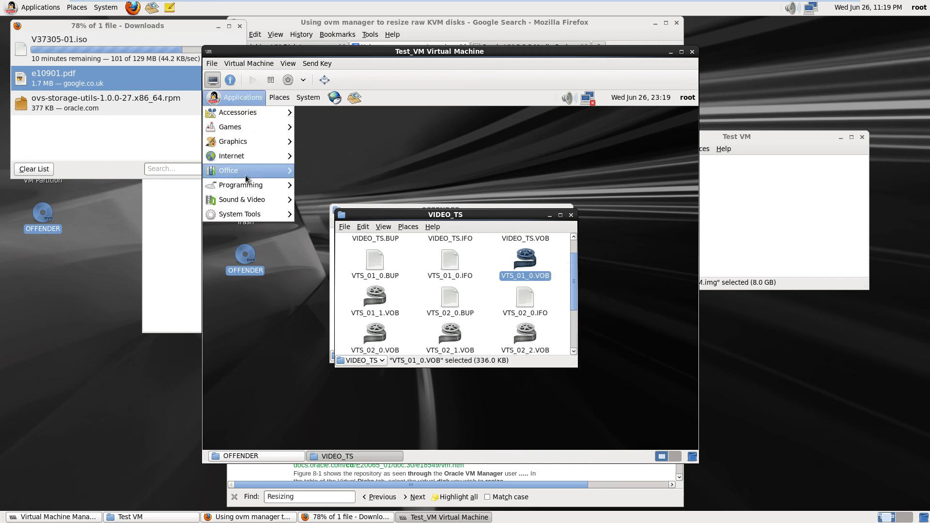
mouse_move(245, 199)
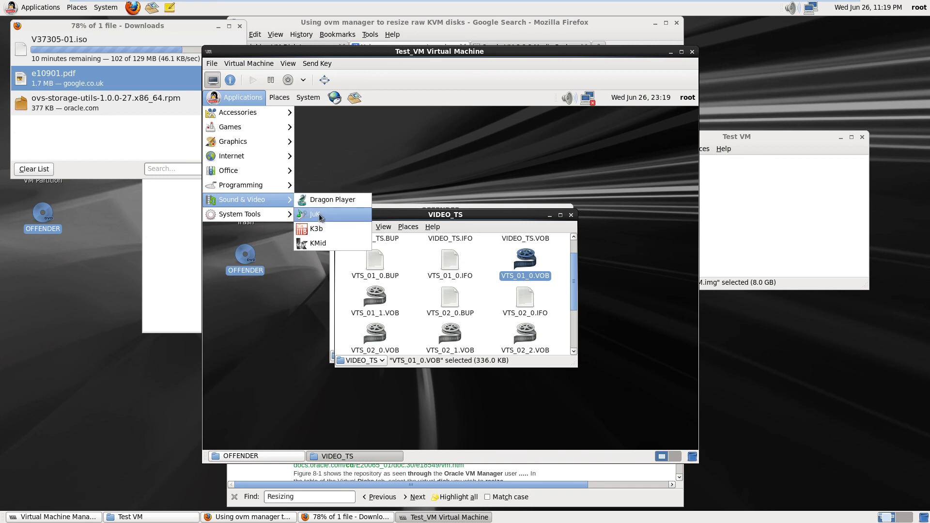
Dismiss the Applications menu and close the VIDEO_TS and OFFENDER folder windows
left_click(280, 323)
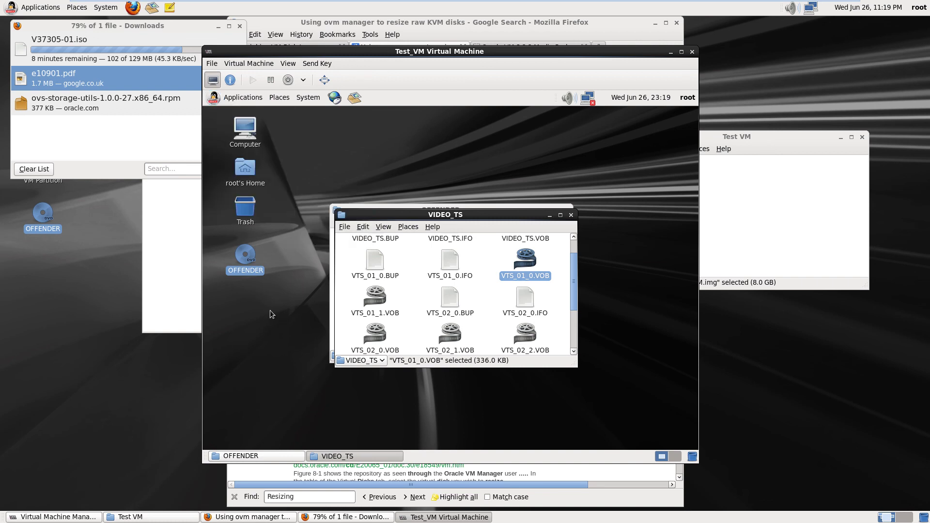
left_click(572, 214)
left_click(568, 211)
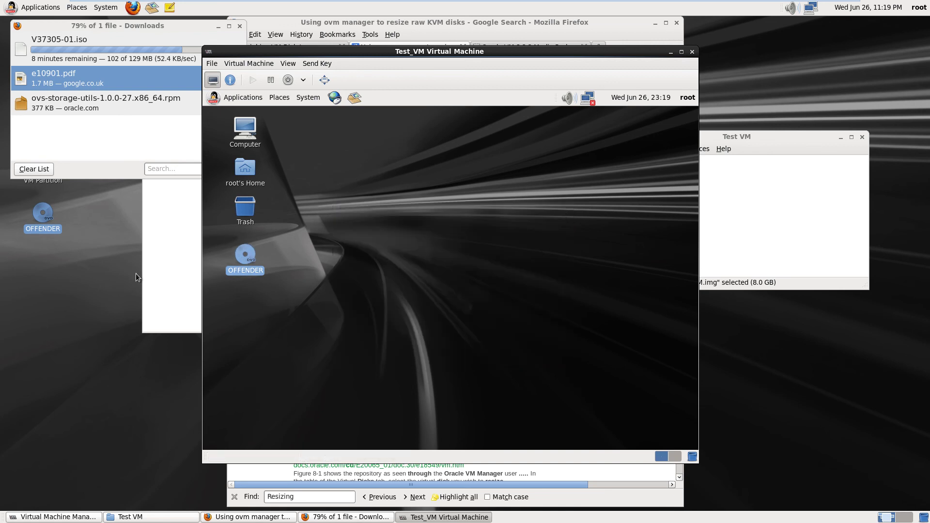
Eject the OFFENDER disc in Test_VM, then shut the guest down via System > Shut Down
right_click(247, 260)
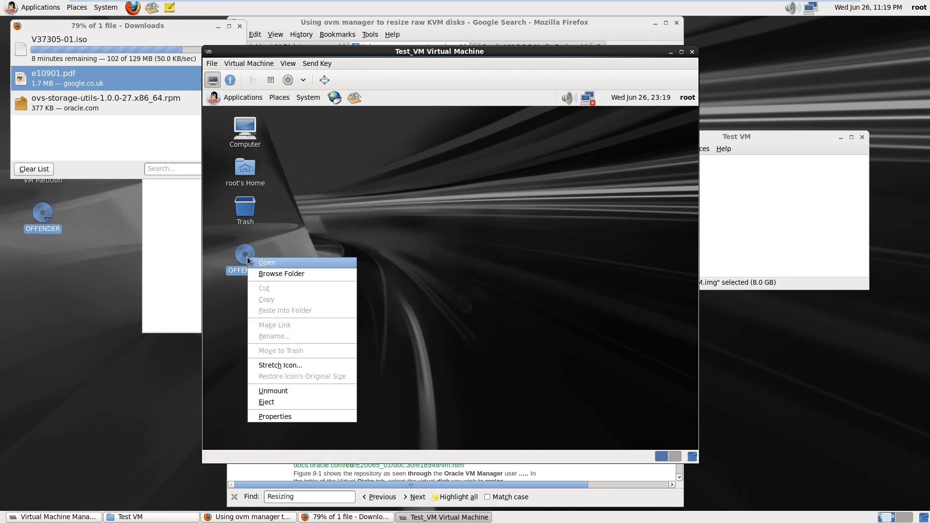
left_click(295, 406)
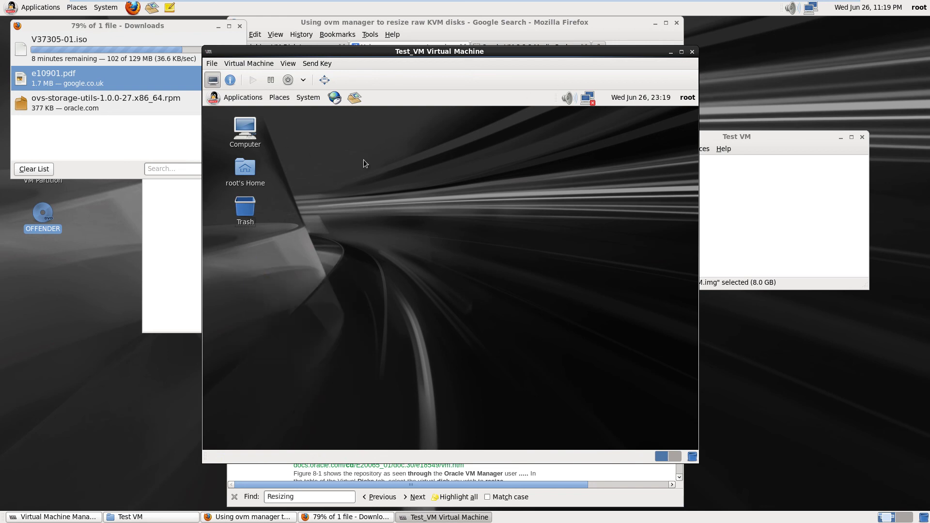
left_click(308, 99)
left_click(338, 177)
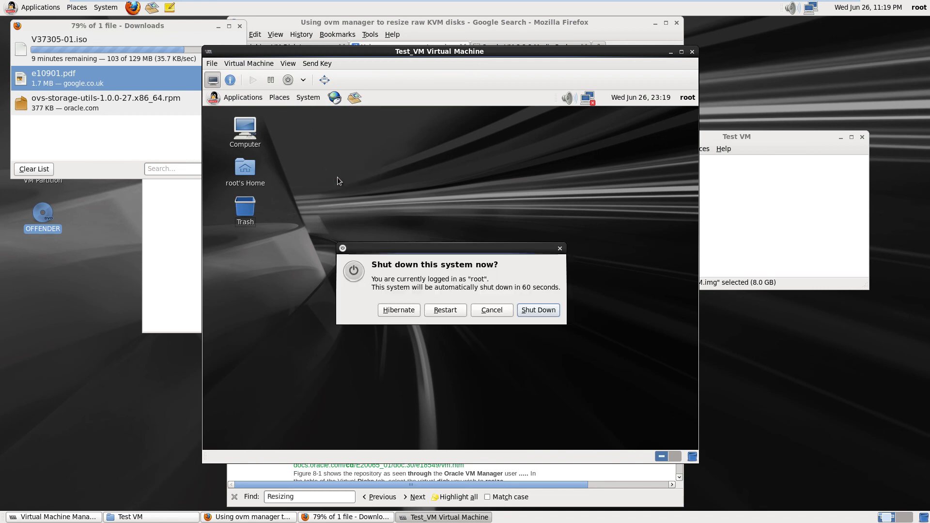
left_click(539, 310)
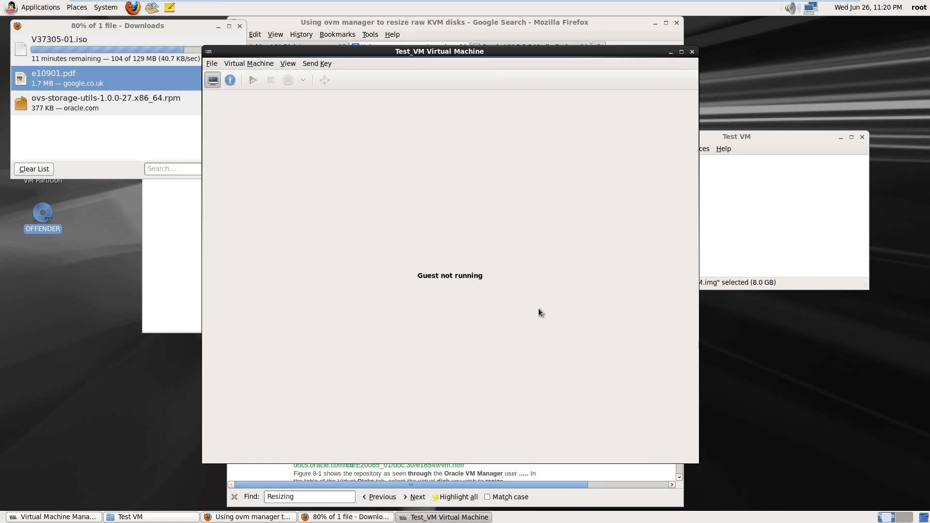
Close the Test_VM console, Virtual Machine Manager and the Test VM window
left_click(692, 52)
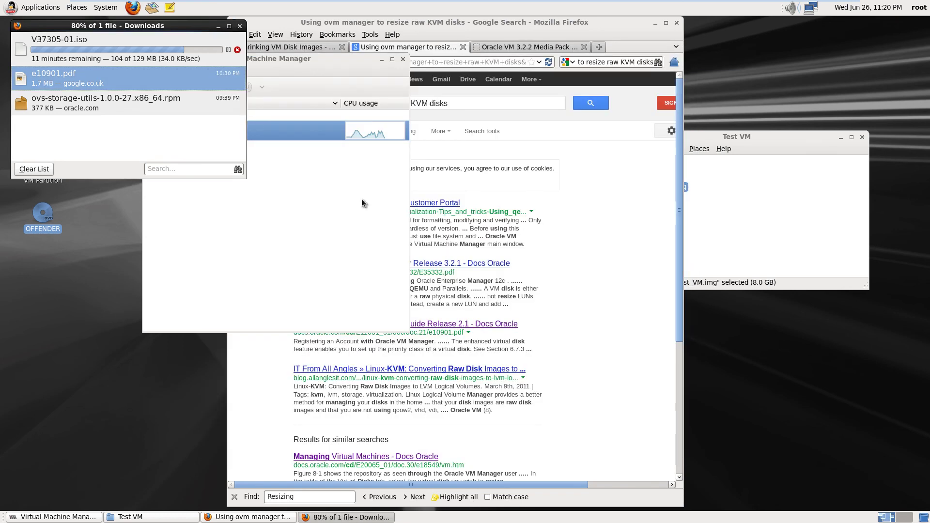
left_click(403, 60)
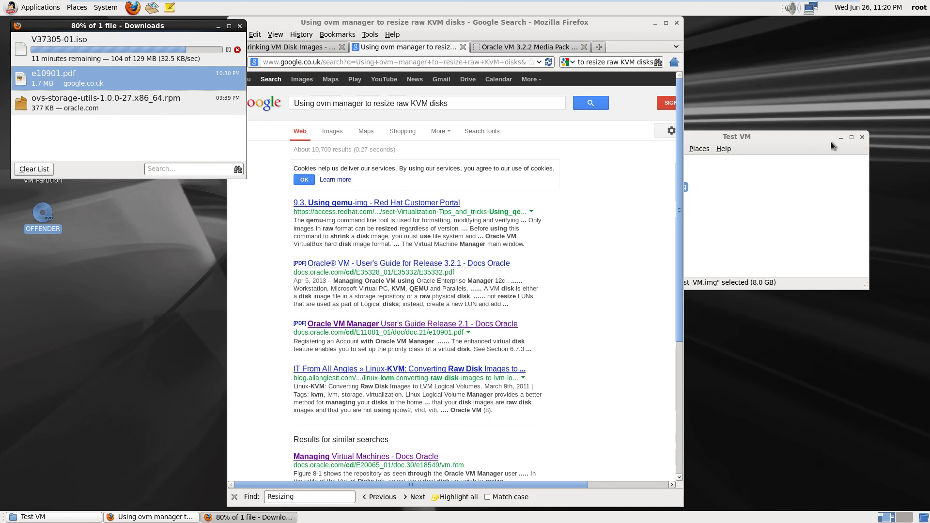
left_click(862, 137)
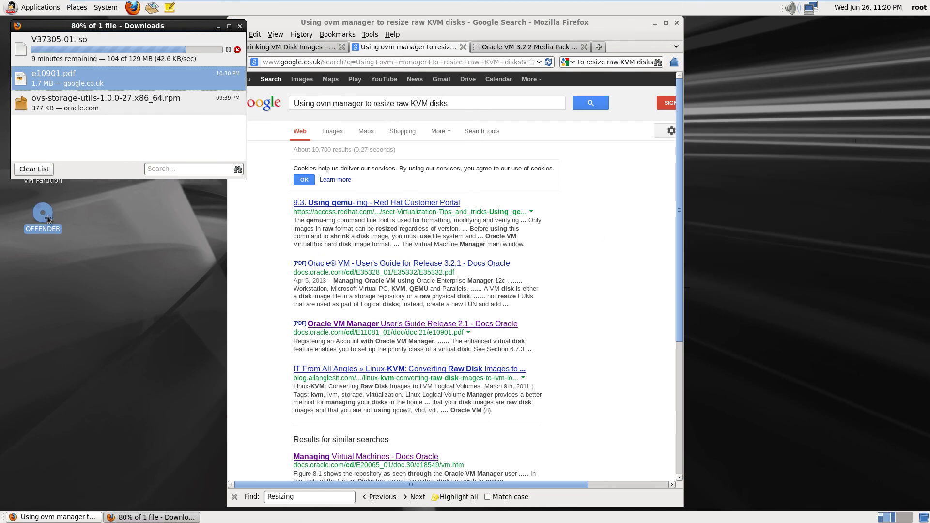
Try playing OFFENDER in Movie Player, dismiss the missing DVD plugin errors, and quit the player
double_click(47, 216)
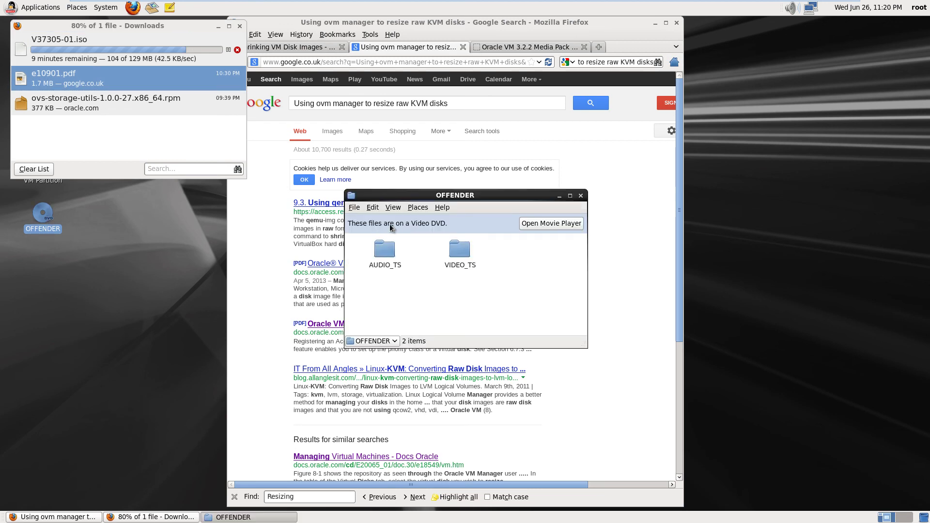
left_click(567, 227)
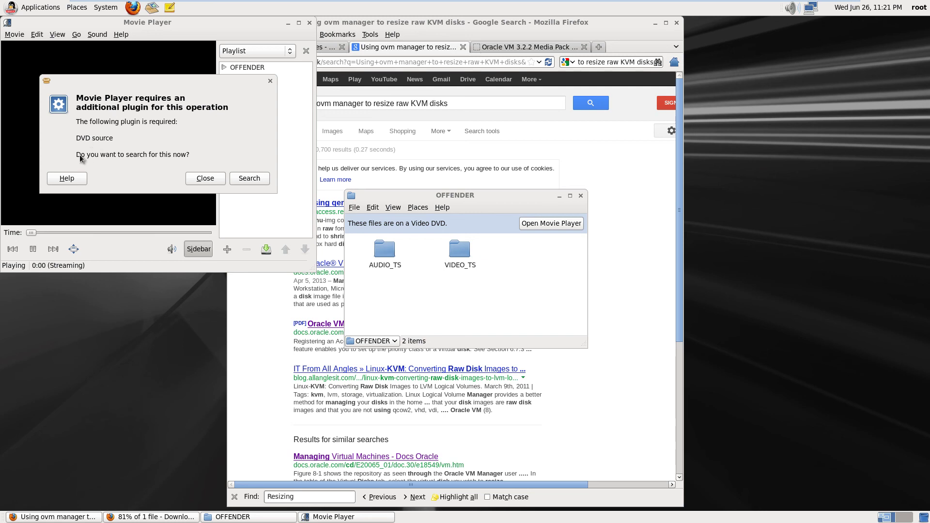
left_click(254, 178)
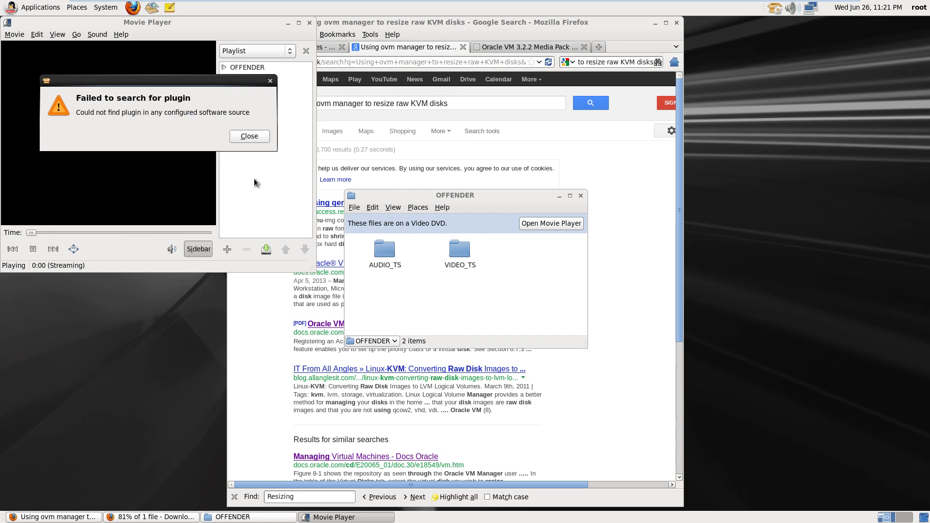
left_click(251, 137)
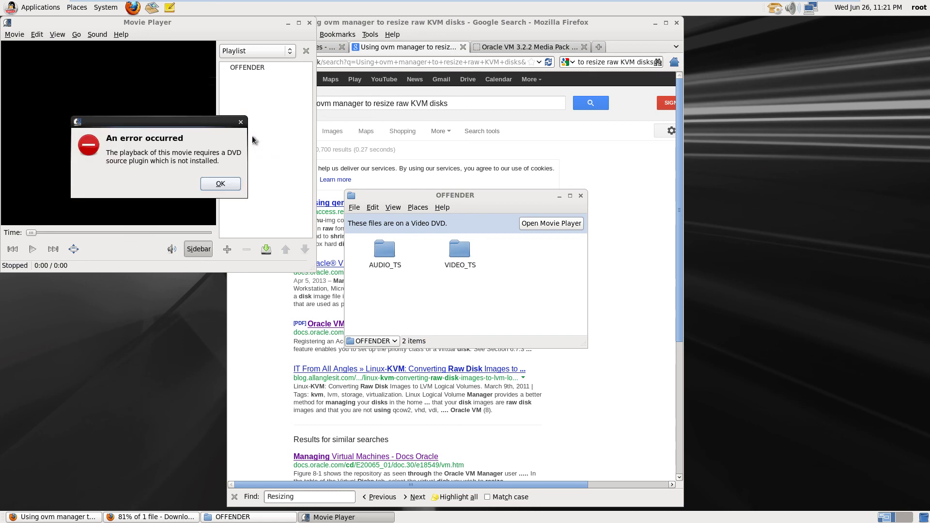
left_click(225, 184)
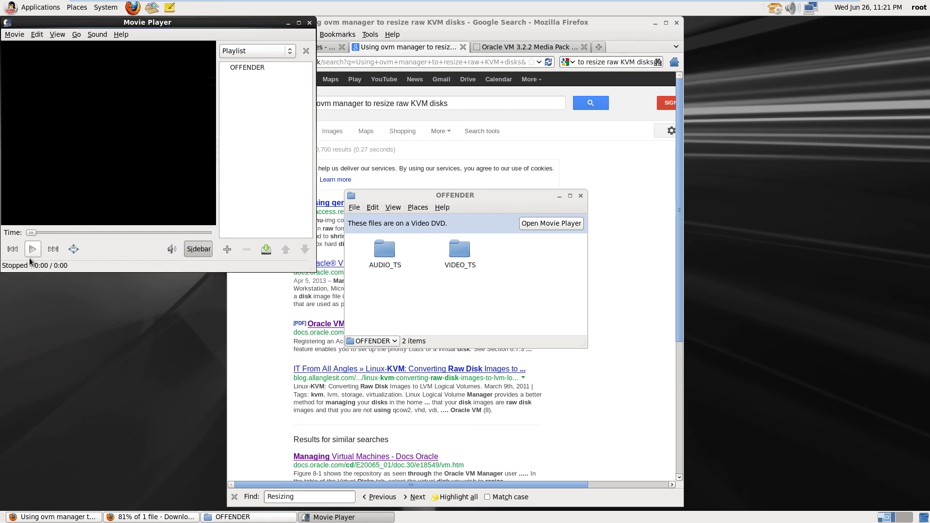
left_click(310, 23)
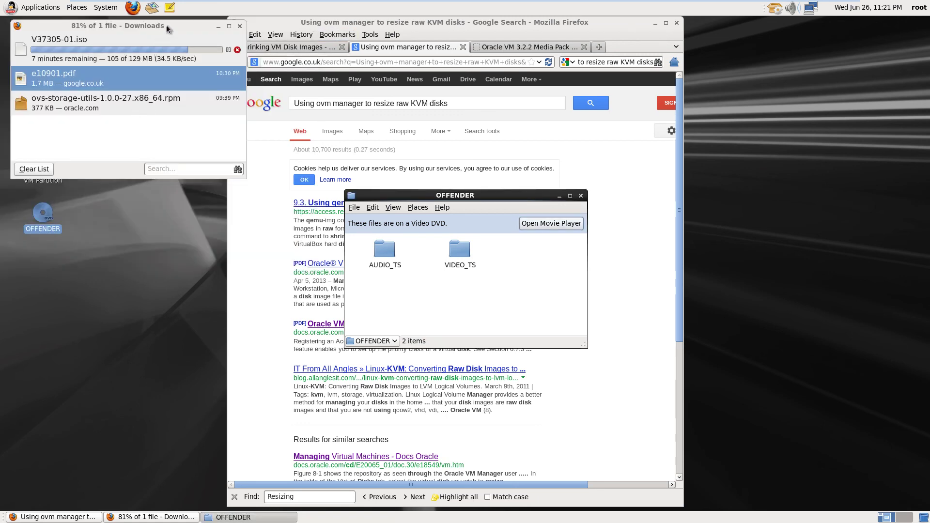
Close the OFFENDER window, open the disc in Brasero for copying, then cancel the copy
left_click_drag(166, 24, 365, 63)
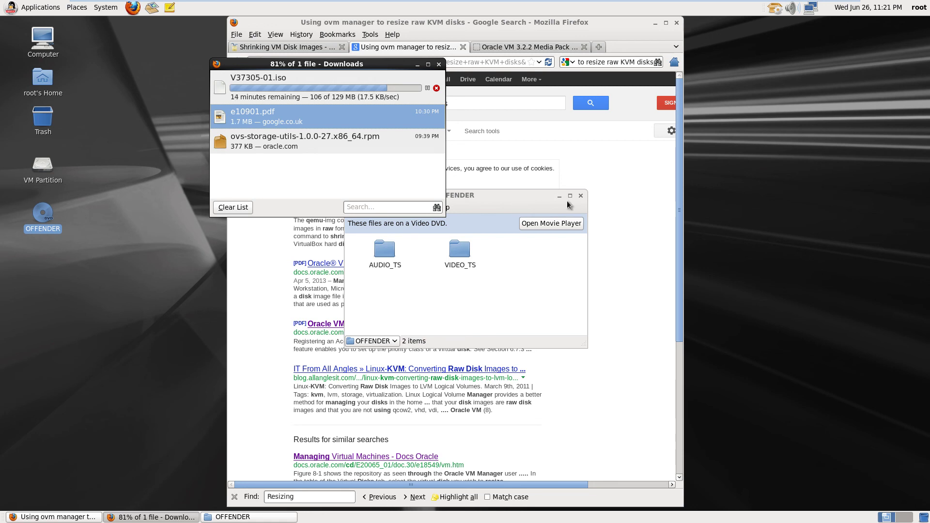
left_click(583, 197)
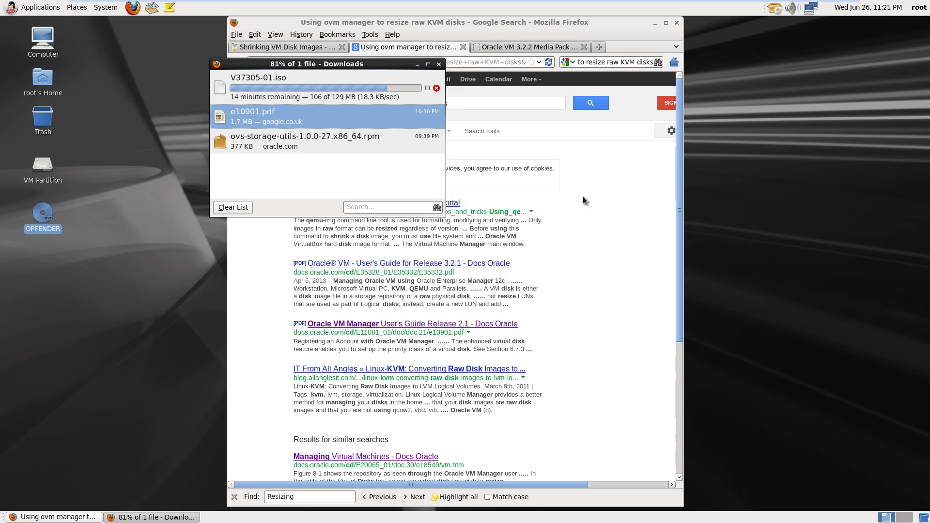
right_click(36, 215)
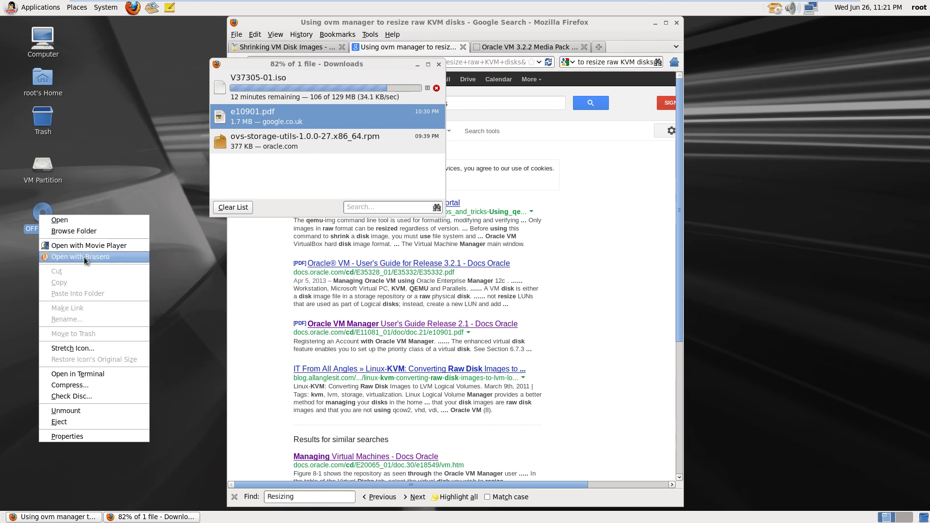
left_click(85, 258)
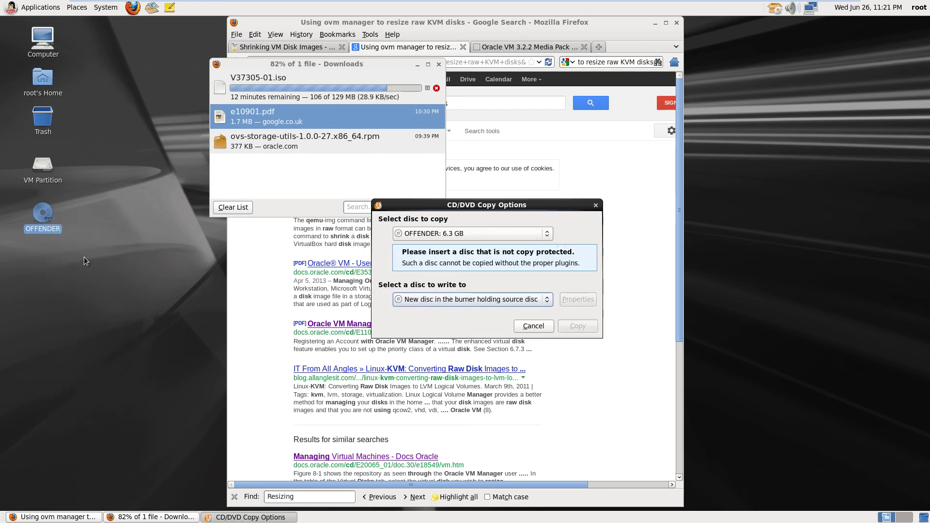
left_click(533, 326)
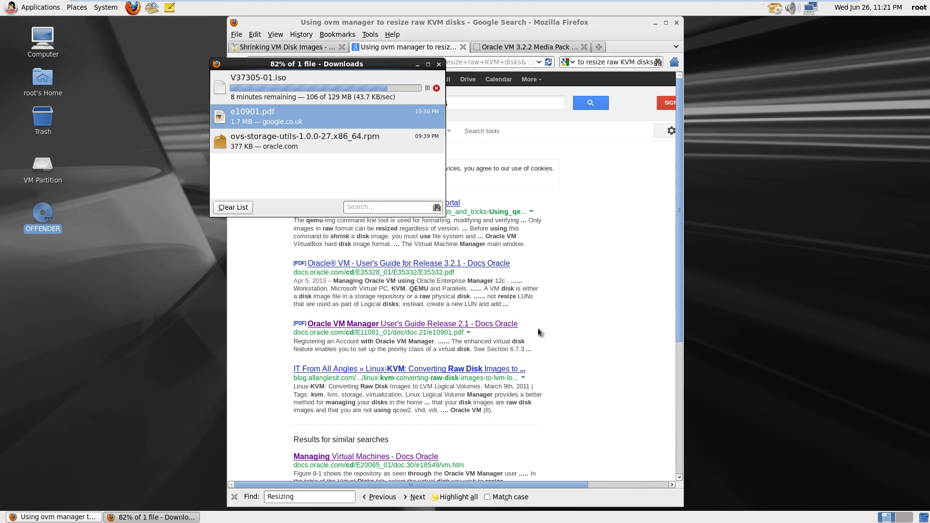
right_click(39, 216)
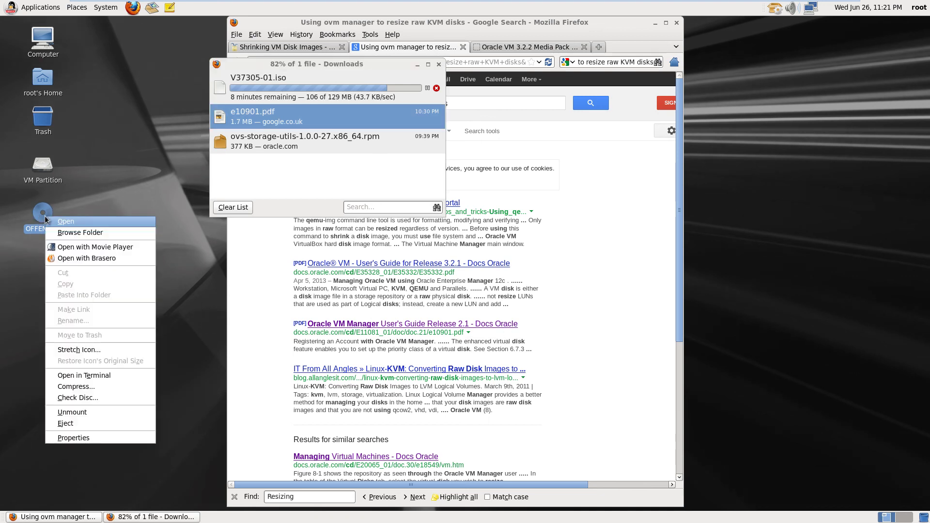
Eject OFFENDER and return the Oracle Linux Server 64-bit VM from full screen to a window
left_click(89, 424)
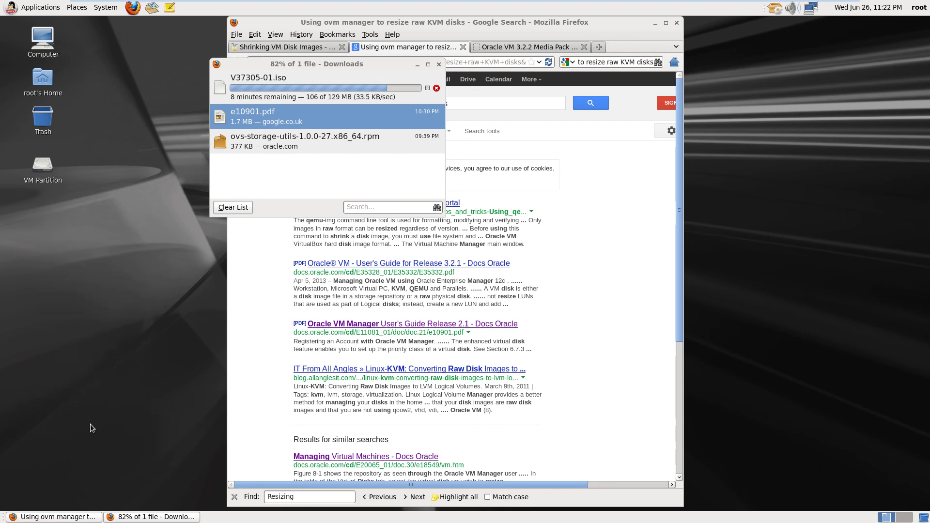
mouse_move(396, 3)
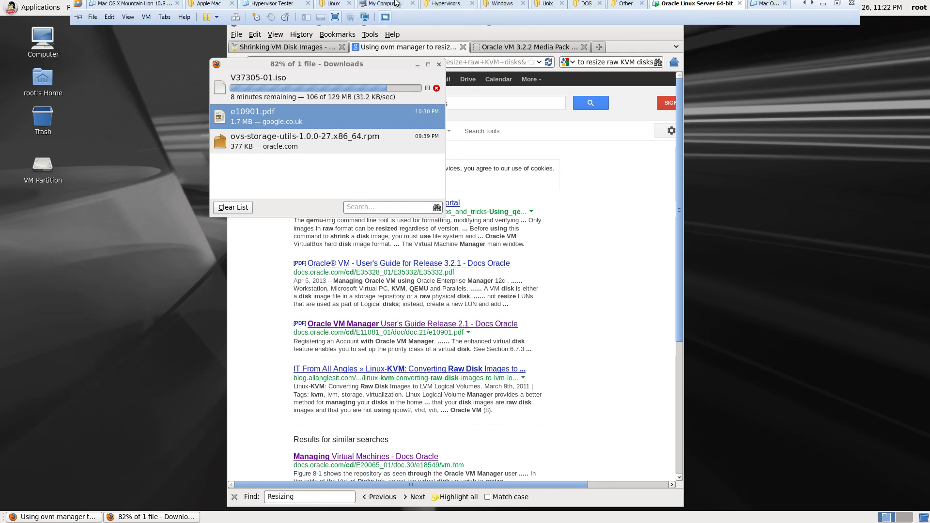
left_click(335, 21)
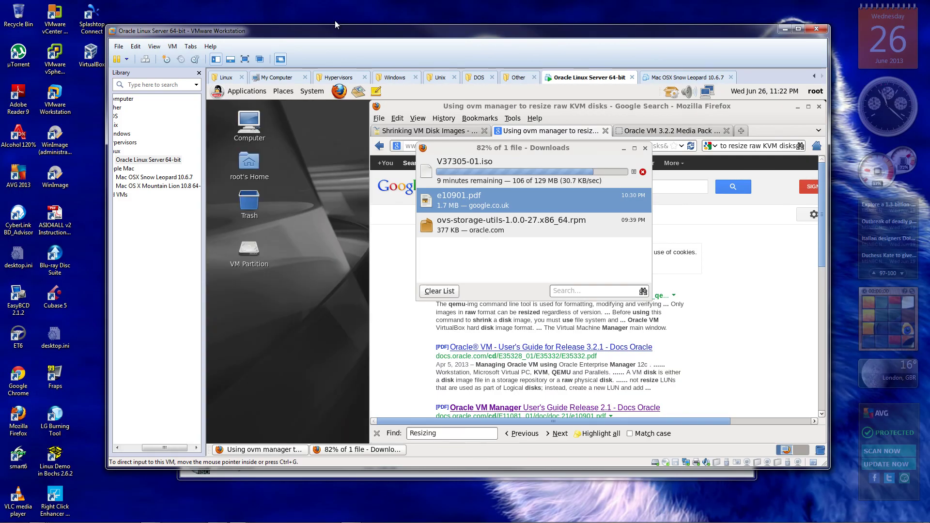
mouse_move(868, 519)
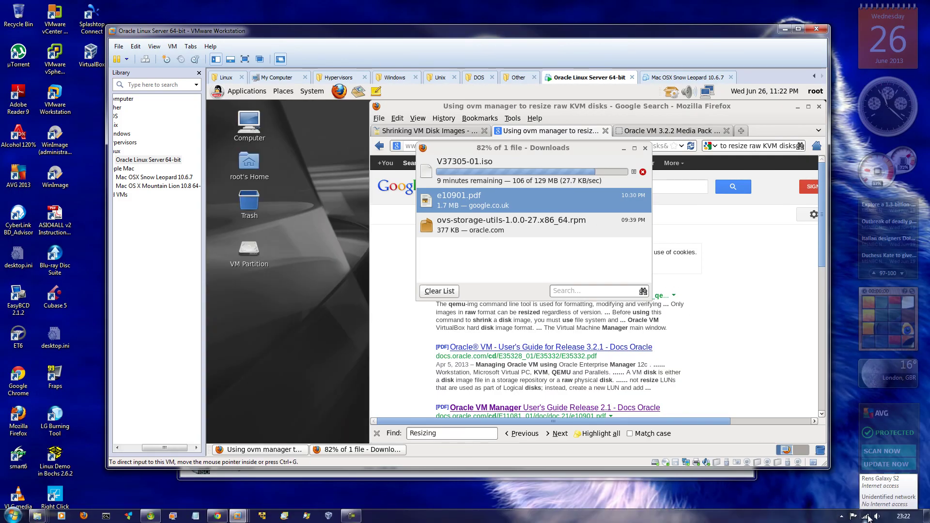
left_click(351, 517)
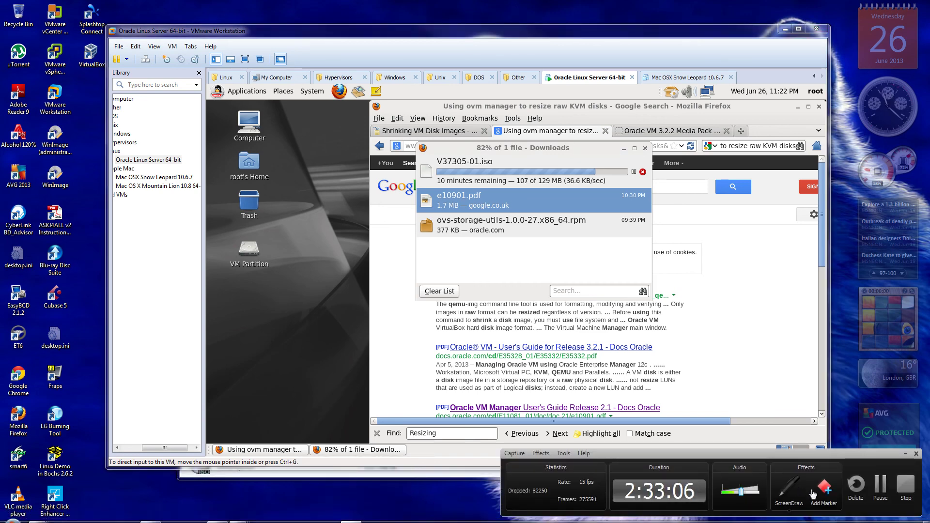